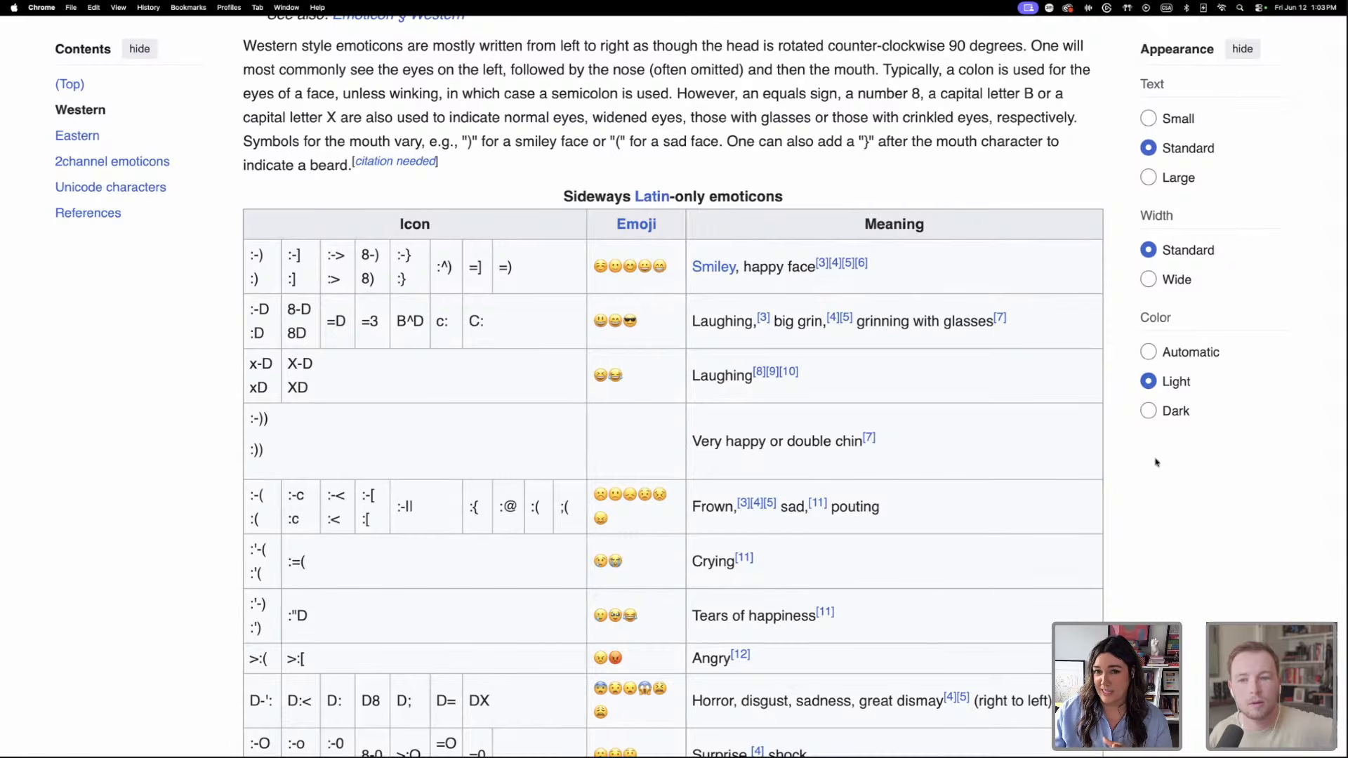
Look over the article's introduction and the opening rows of the sideways Latin-only emoticons table.
scroll(1044, 494, "down", 1)
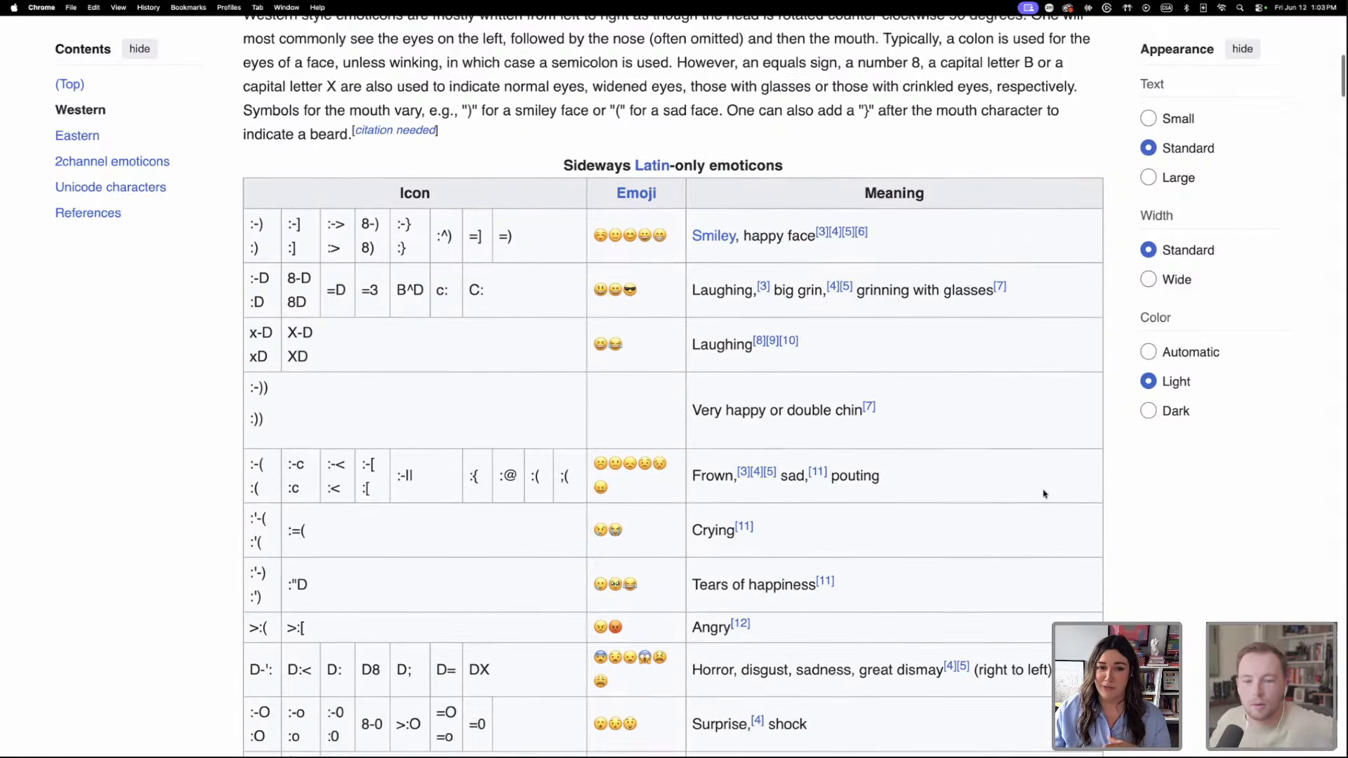
scroll(1044, 494, "up", 10)
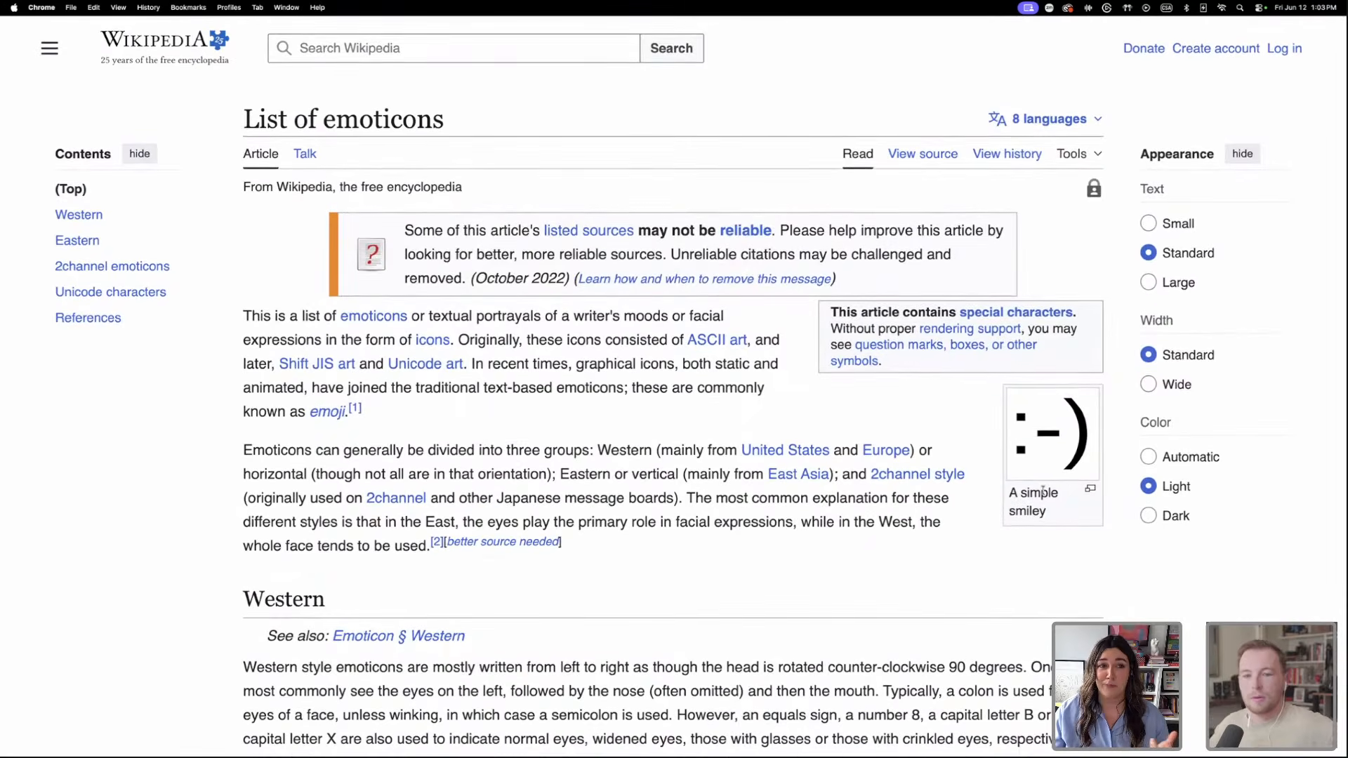
scroll(1044, 494, "down", 7)
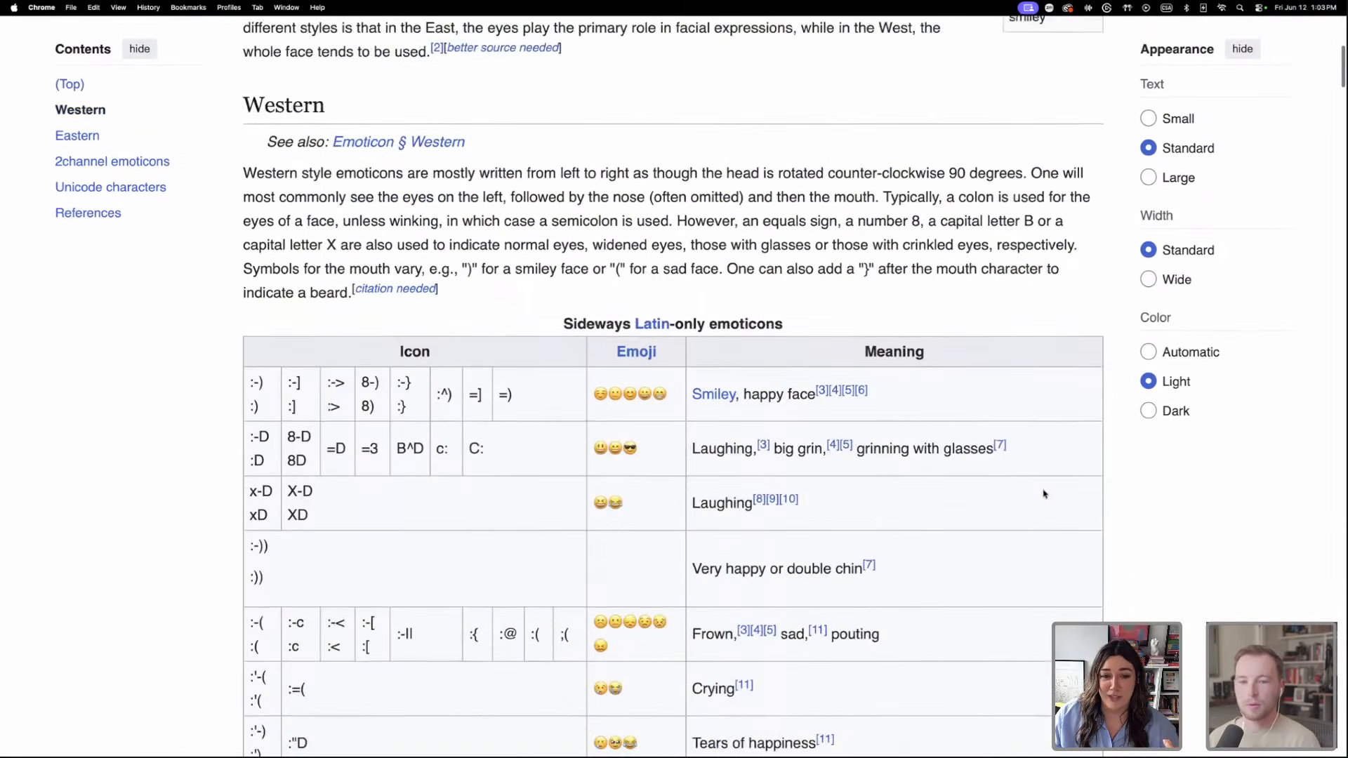
scroll(1044, 494, "down", 4)
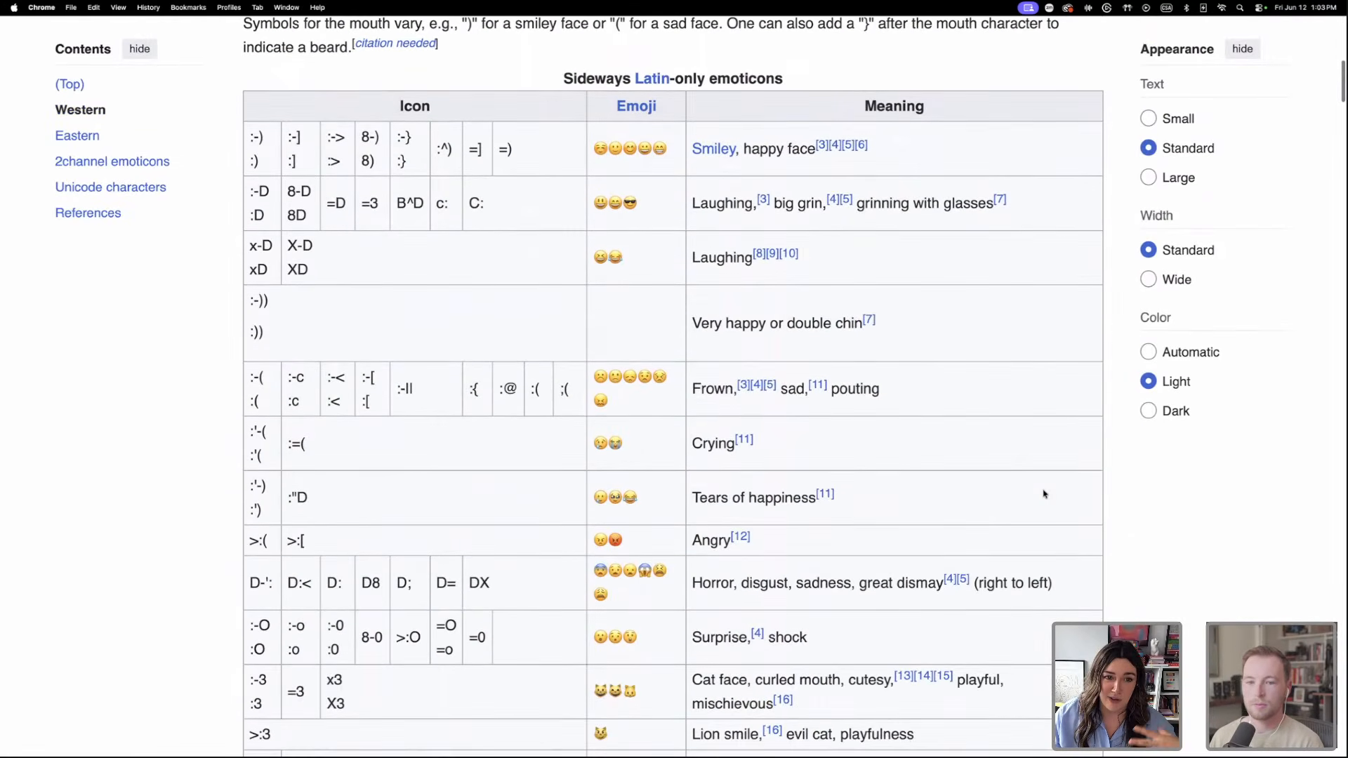
scroll(1044, 494, "down", 1)
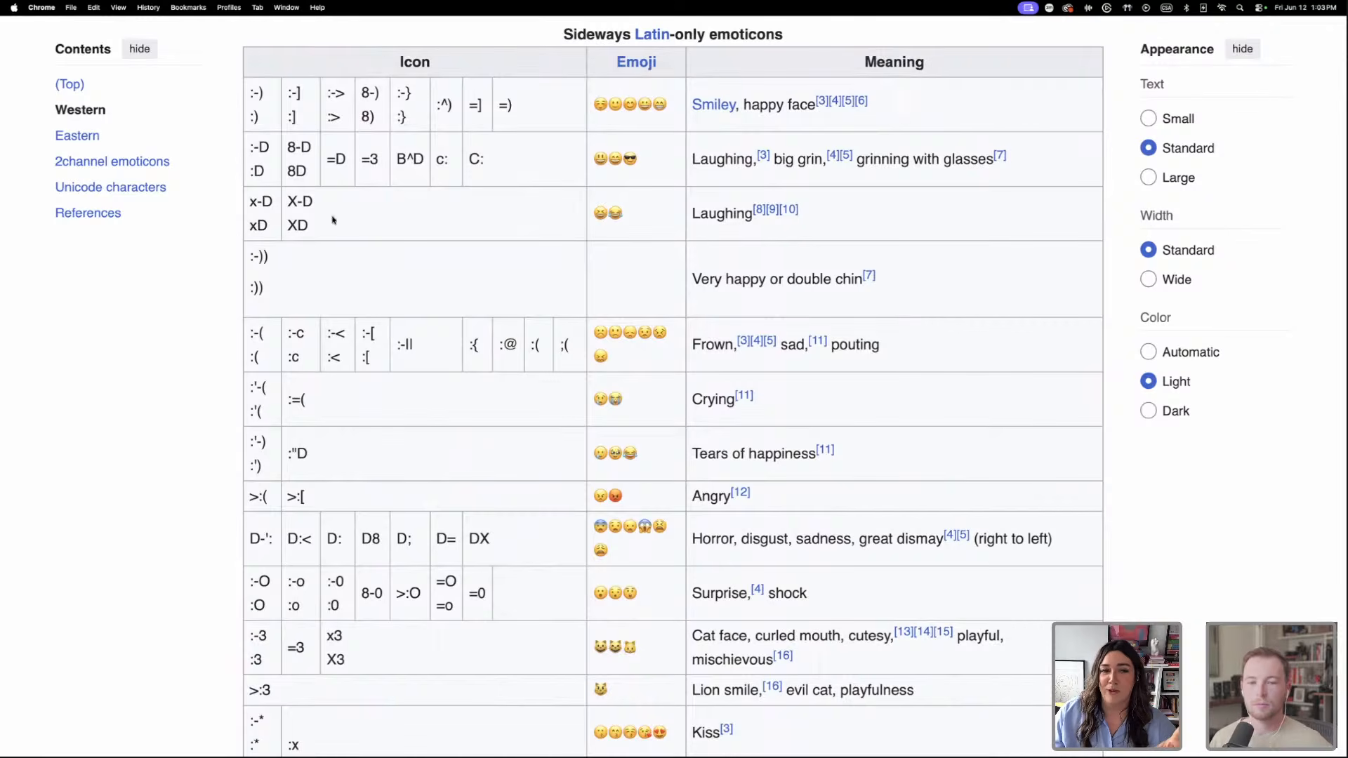
scroll(516, 135, "up", 1)
scroll(516, 135, "up", 1)
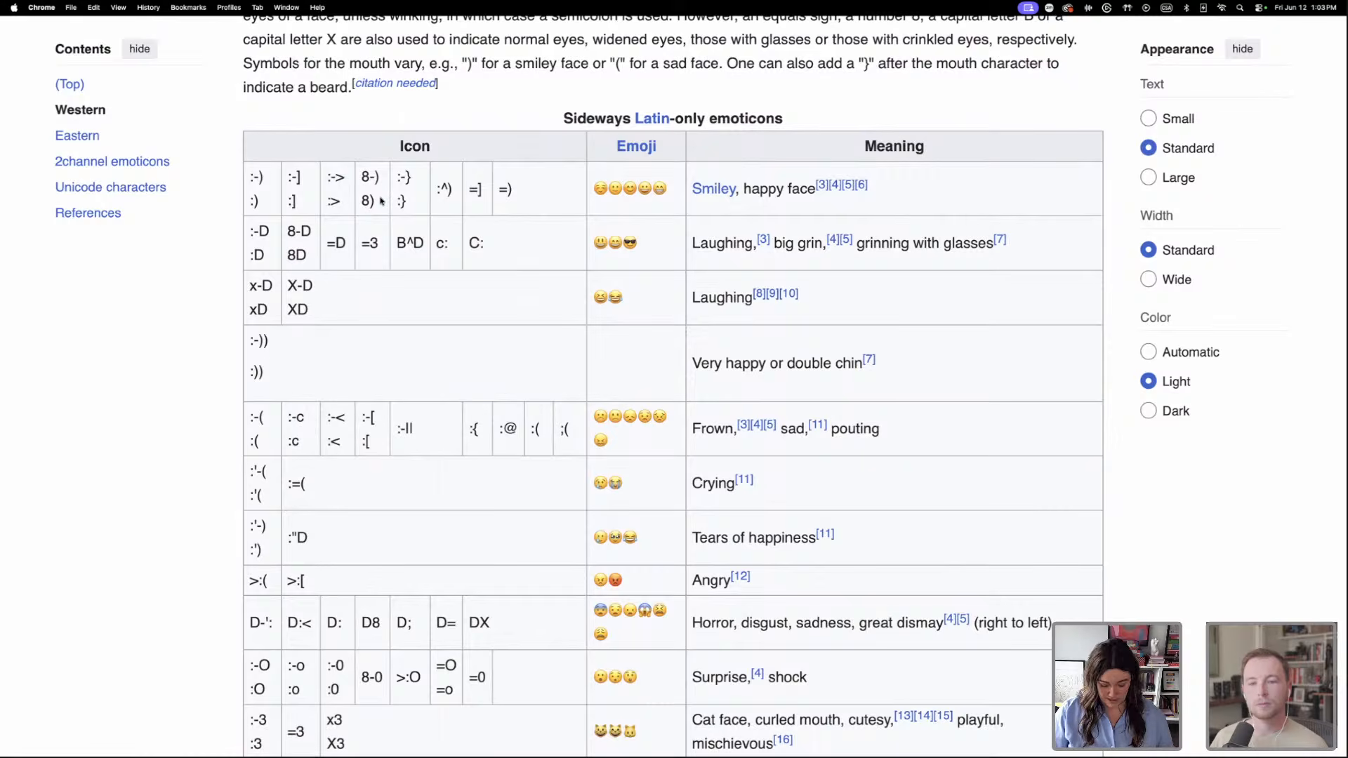
Enlarge the article to 200% and examine the sideways emoticons table down to the sealed-lips and angel rows.
key("super+equal")
key("super+equal")
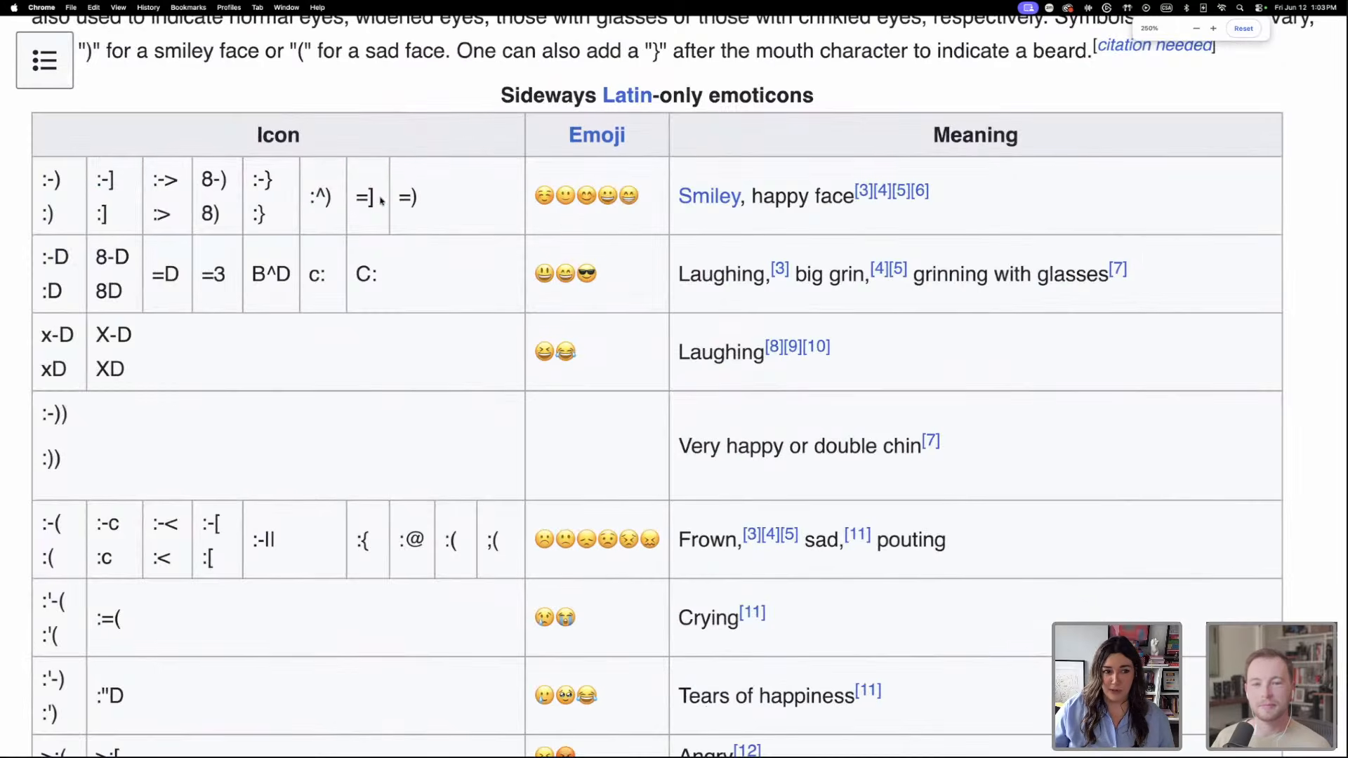
scroll(380, 201, "down", 5)
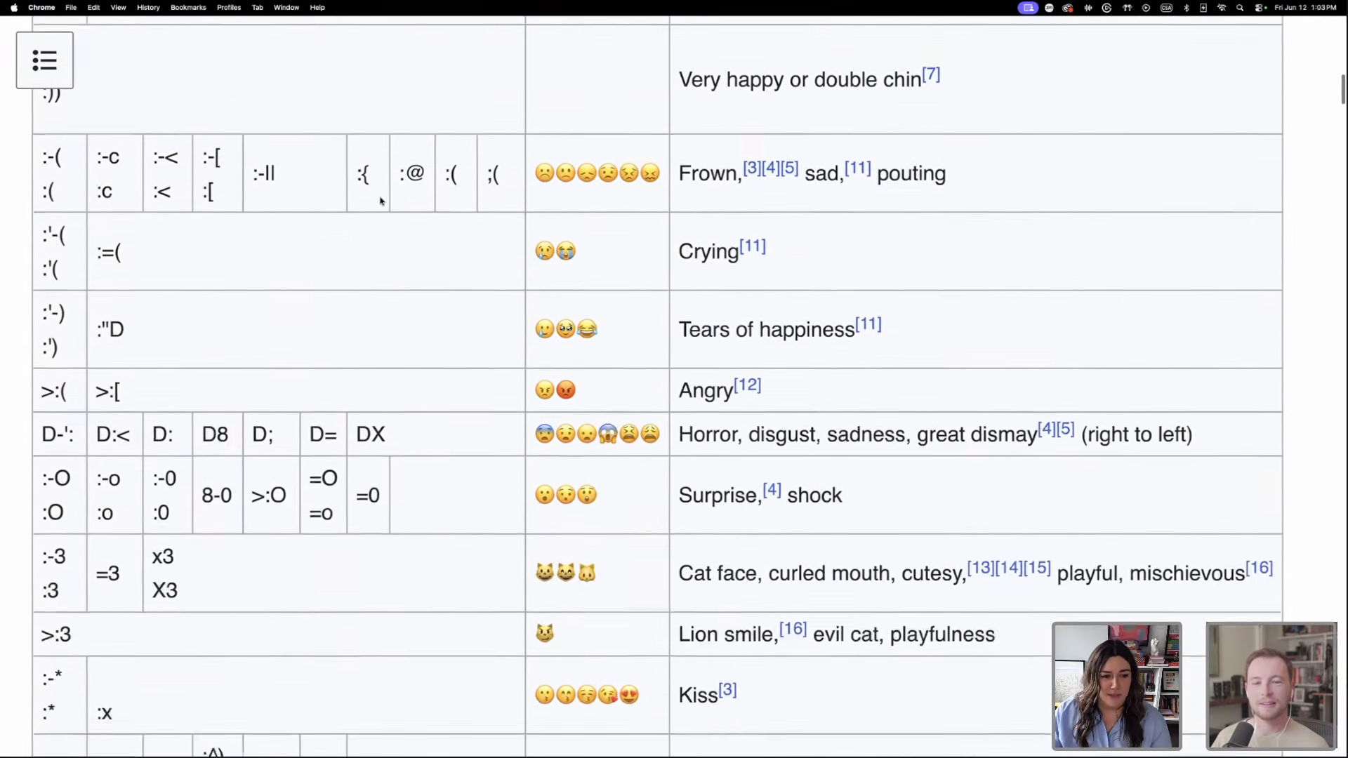
scroll(379, 201, "down", 10)
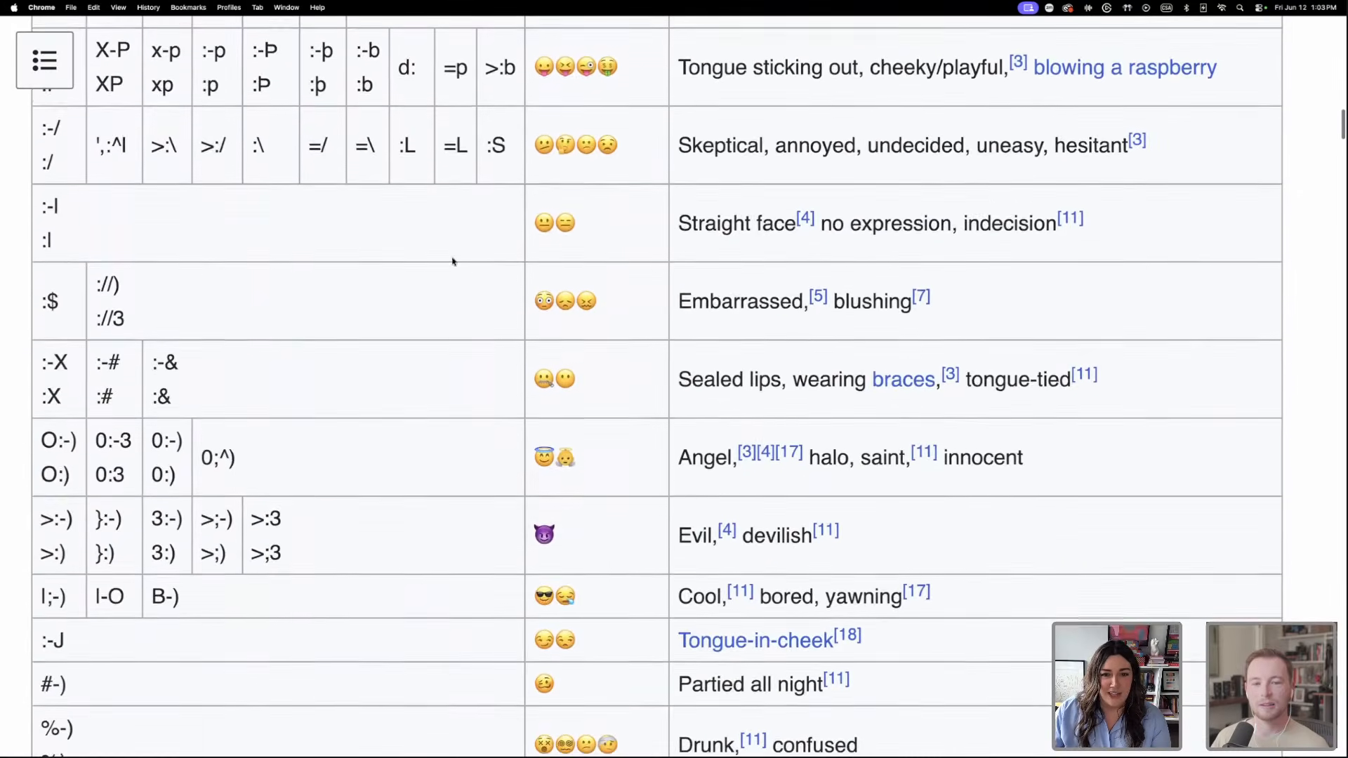
scroll(452, 261, "up", 1)
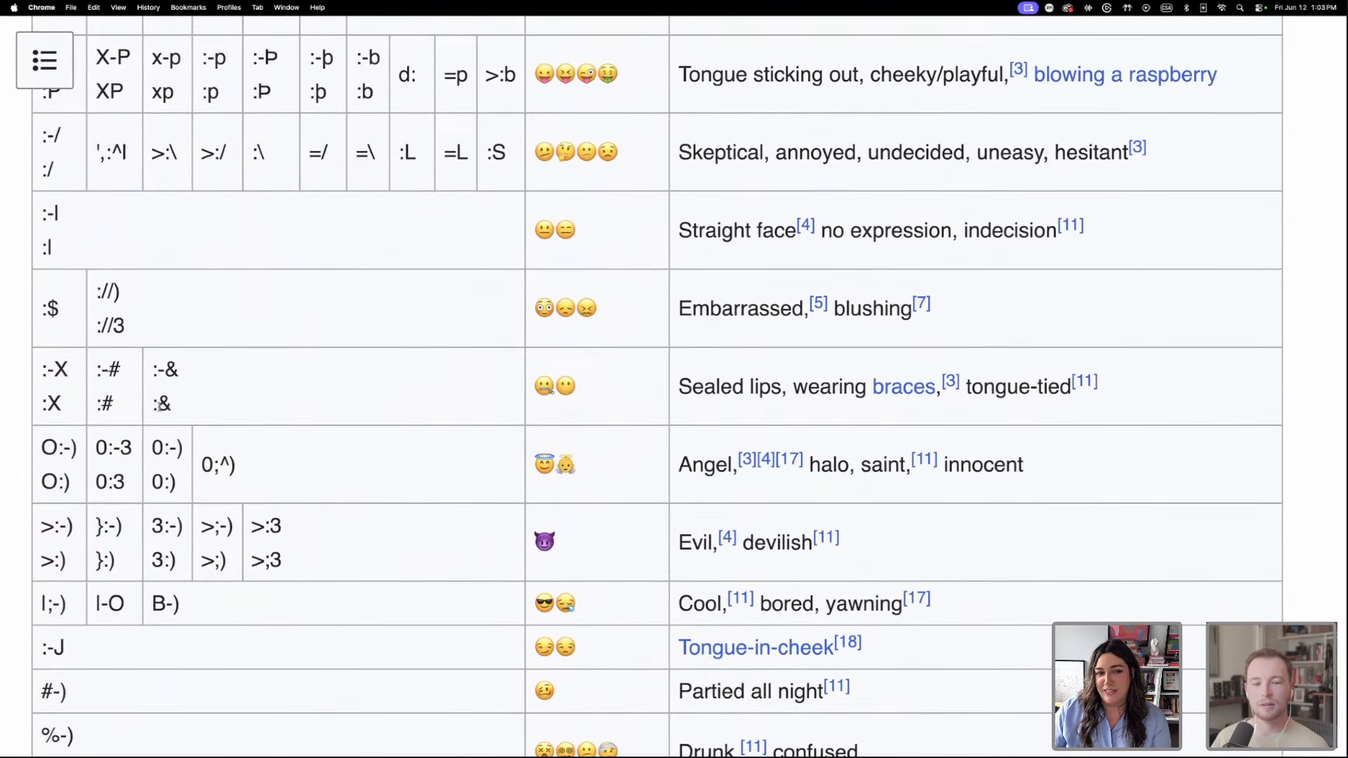
Highlight the ":&", ":-J" and ":-###.." emoticons one after another in the sideways Latin-only table.
double_click(161, 403)
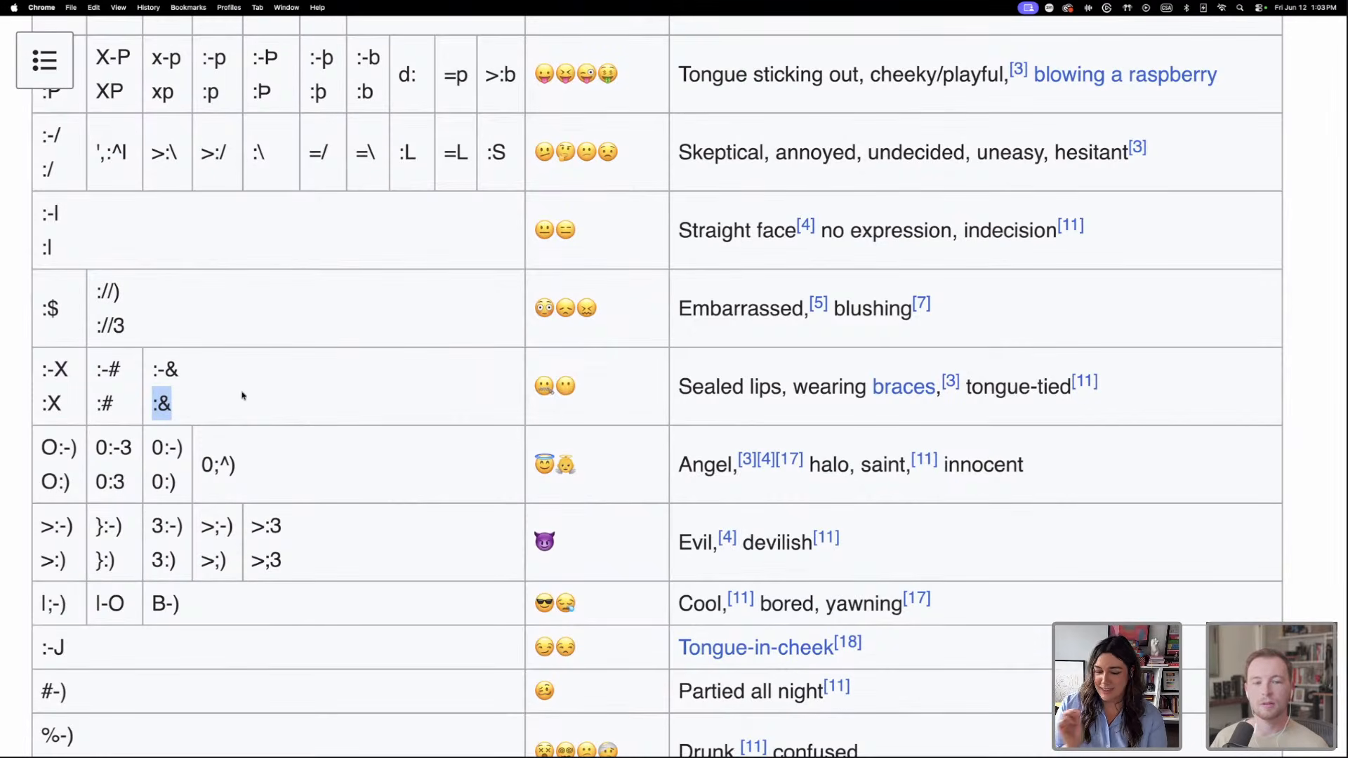
scroll(242, 395, "down", 3)
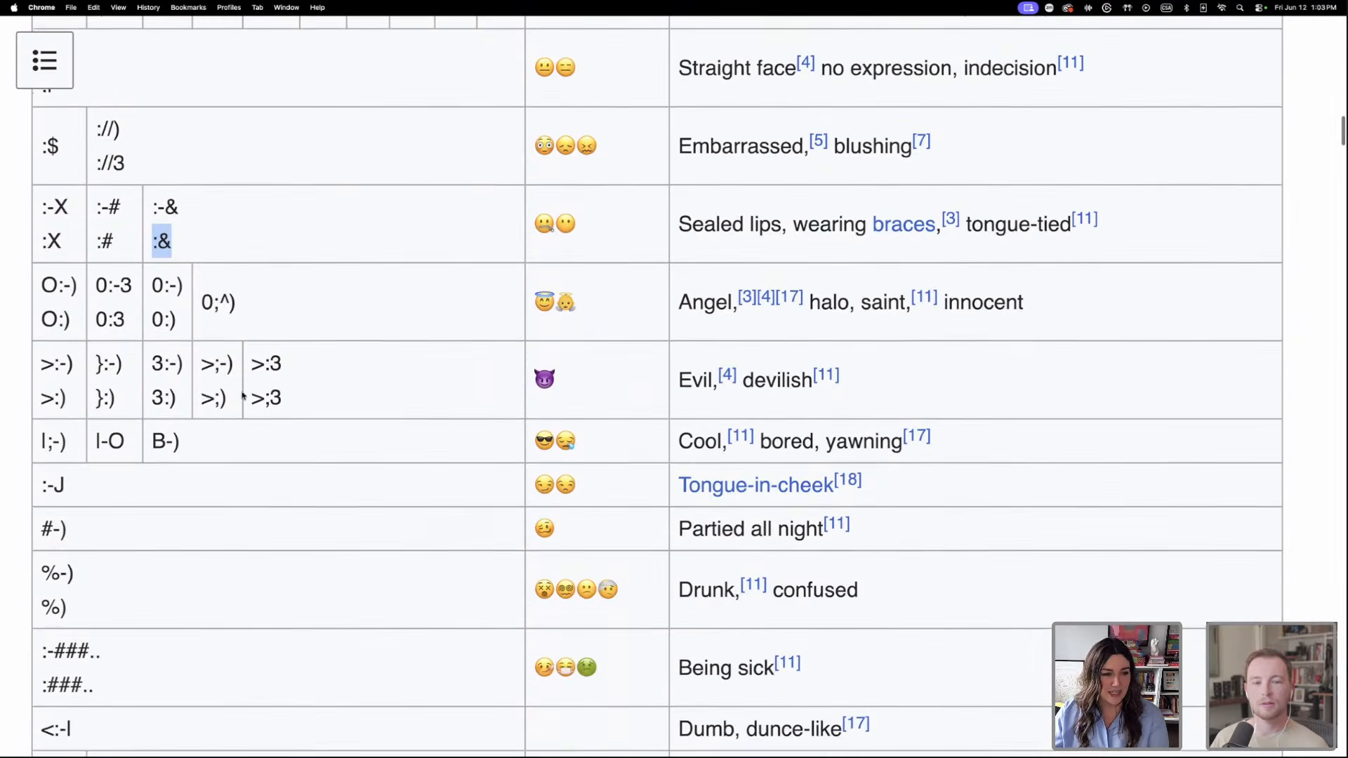
left_click_drag(66, 426, 41, 428)
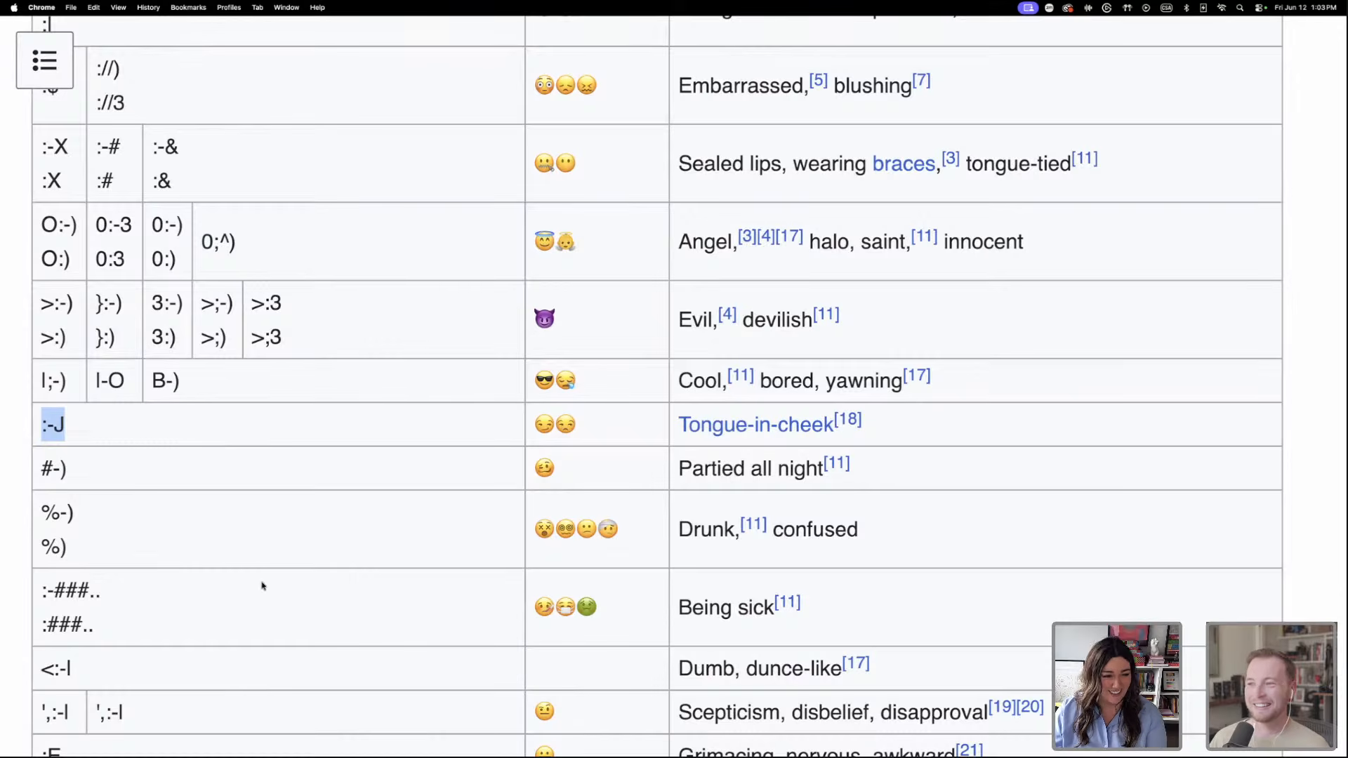
scroll(330, 582, "down", 1)
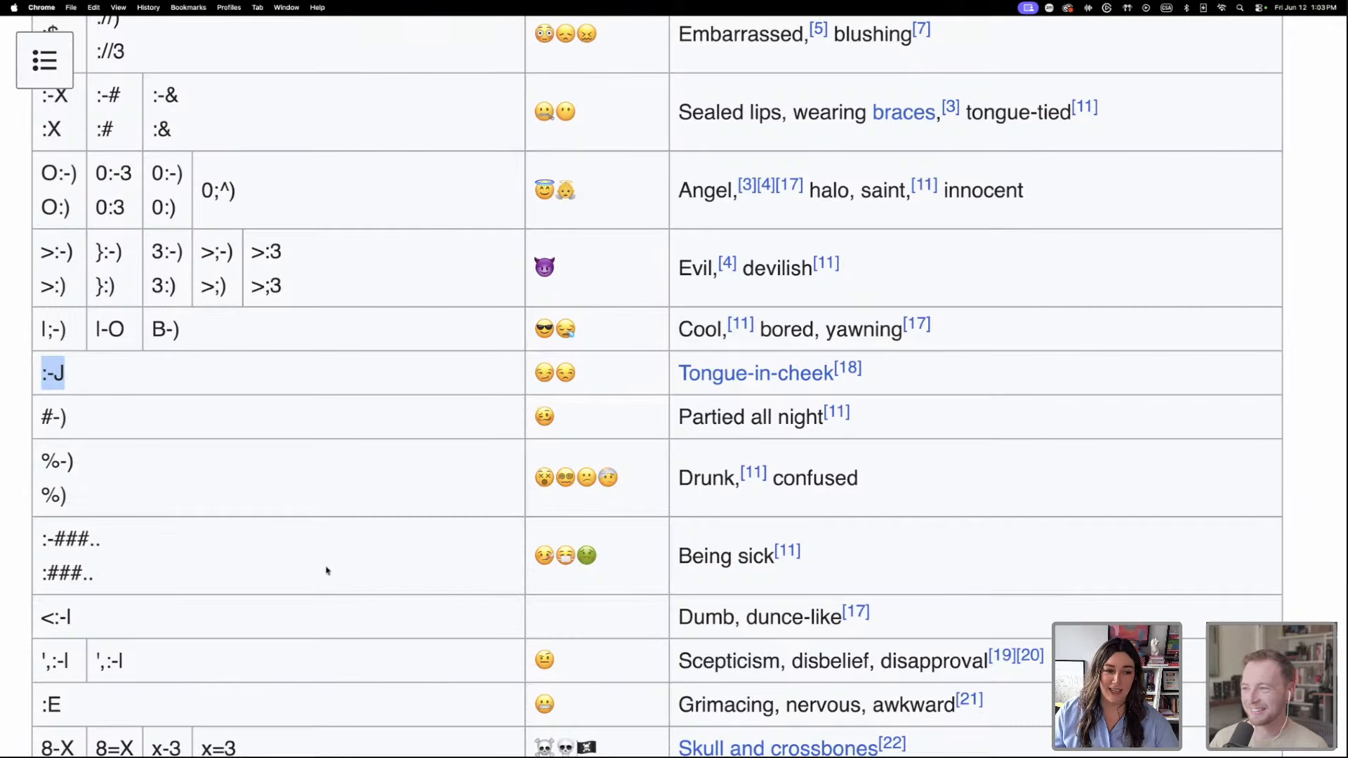
left_click_drag(110, 540, 39, 542)
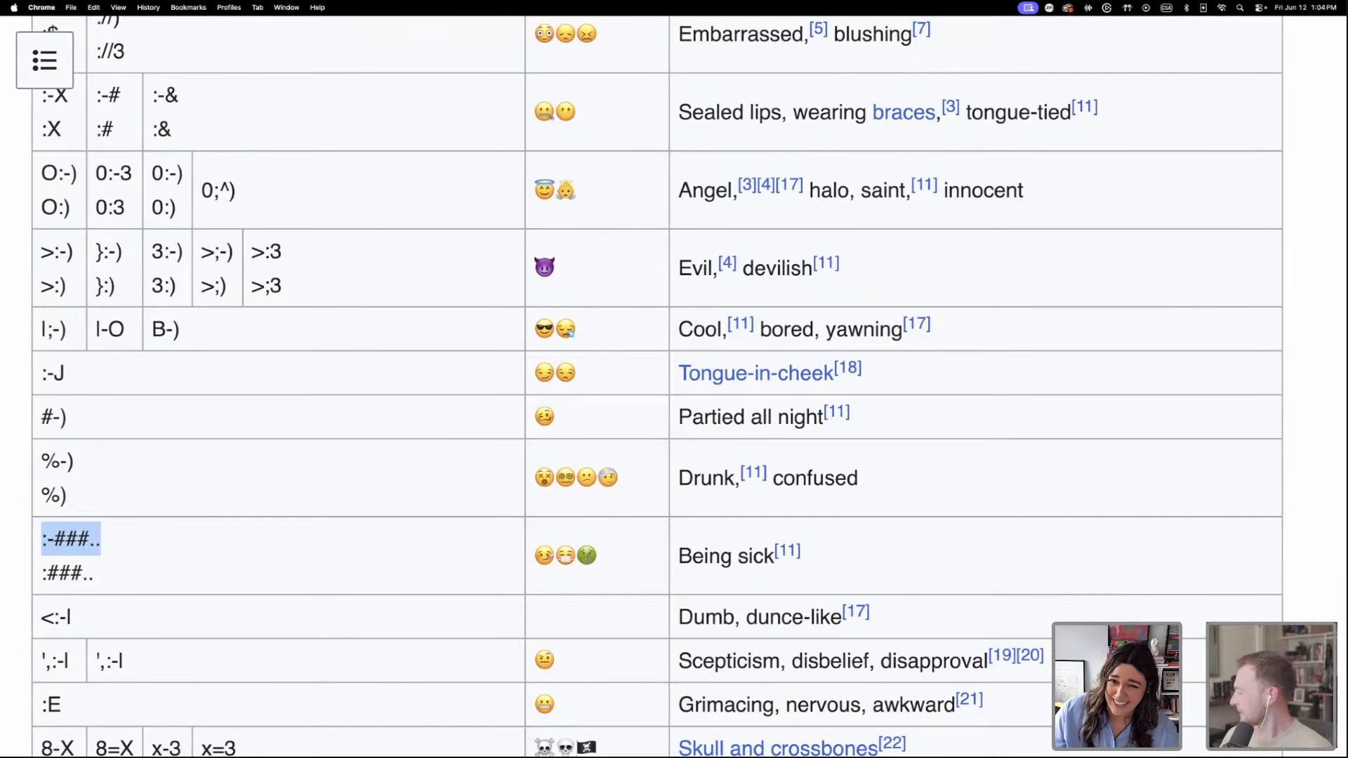
Find the upright Latin-only emoticons table and highlight the "><(((*>" fish emoticon in its first row.
scroll(588, 563, "down", 3)
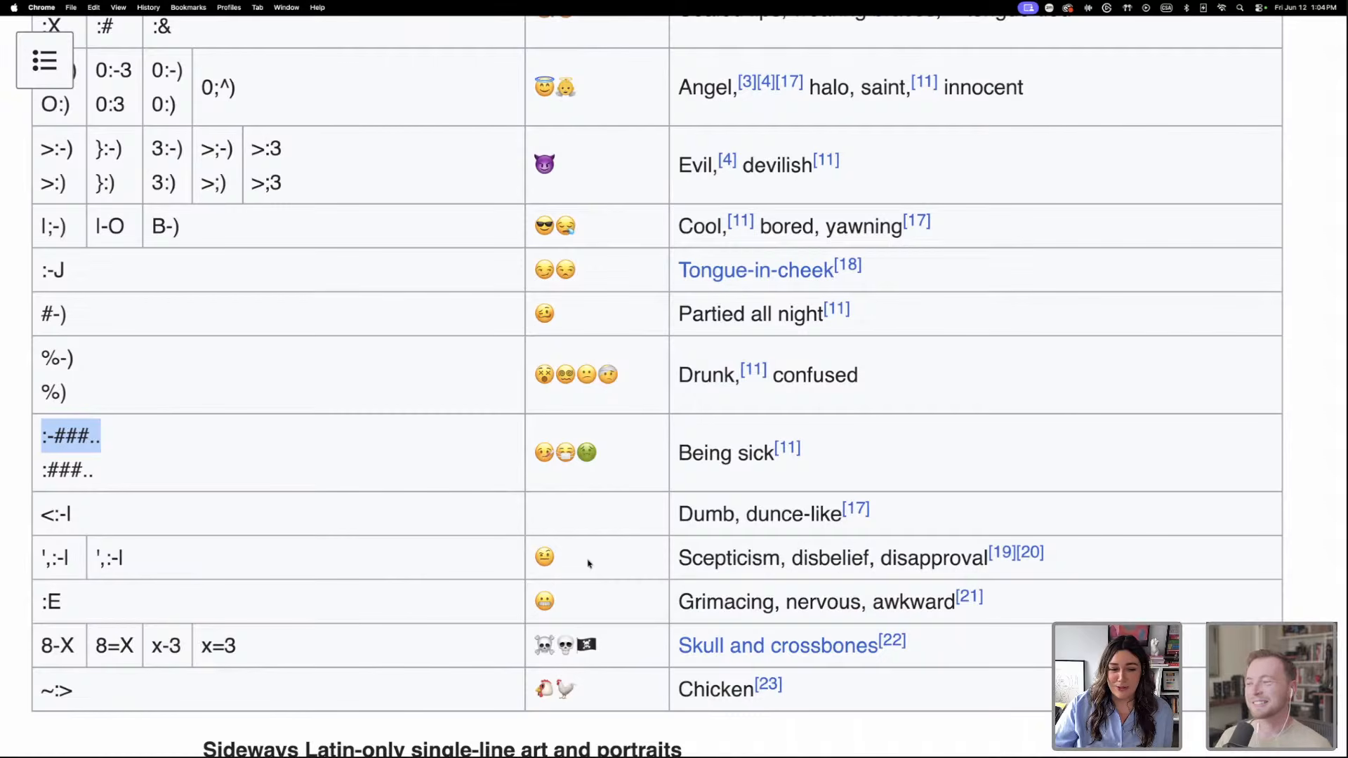
scroll(588, 563, "down", 15)
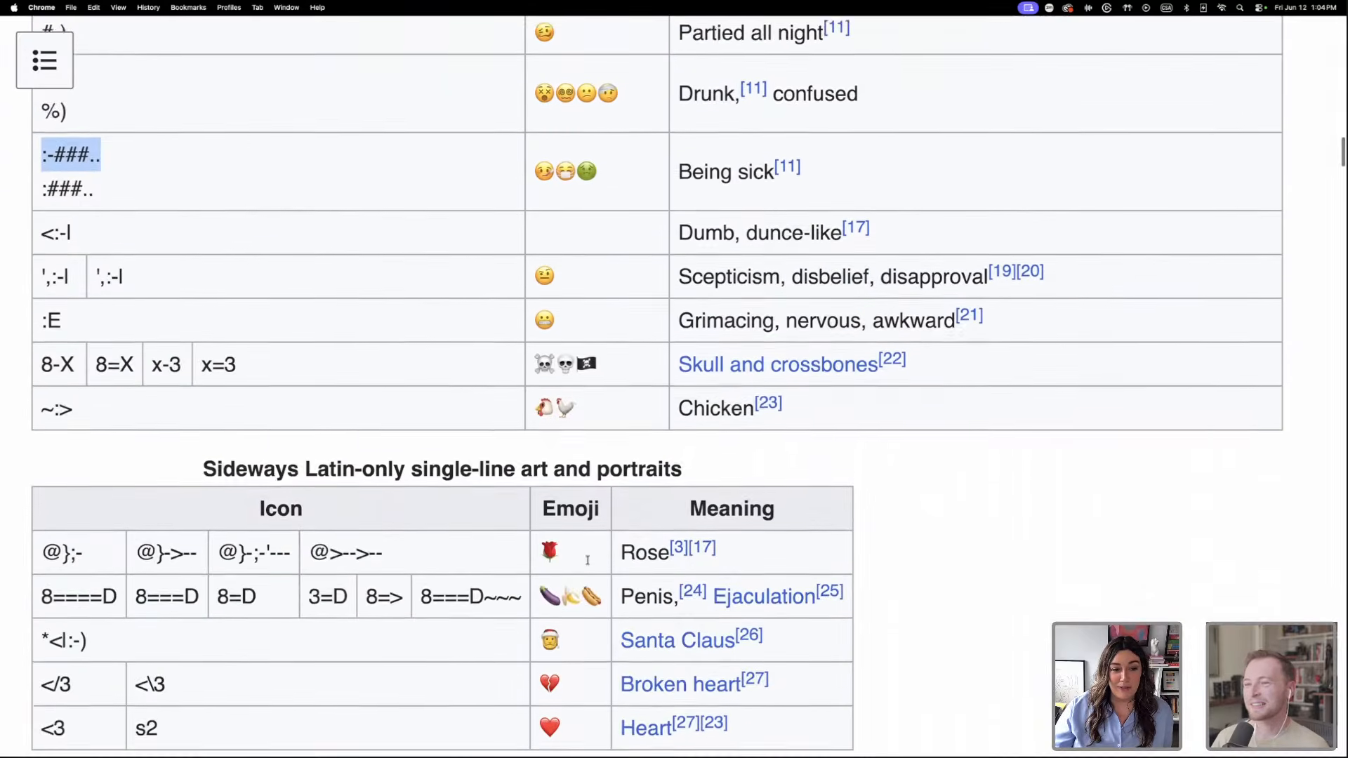
scroll(588, 559, "down", 10)
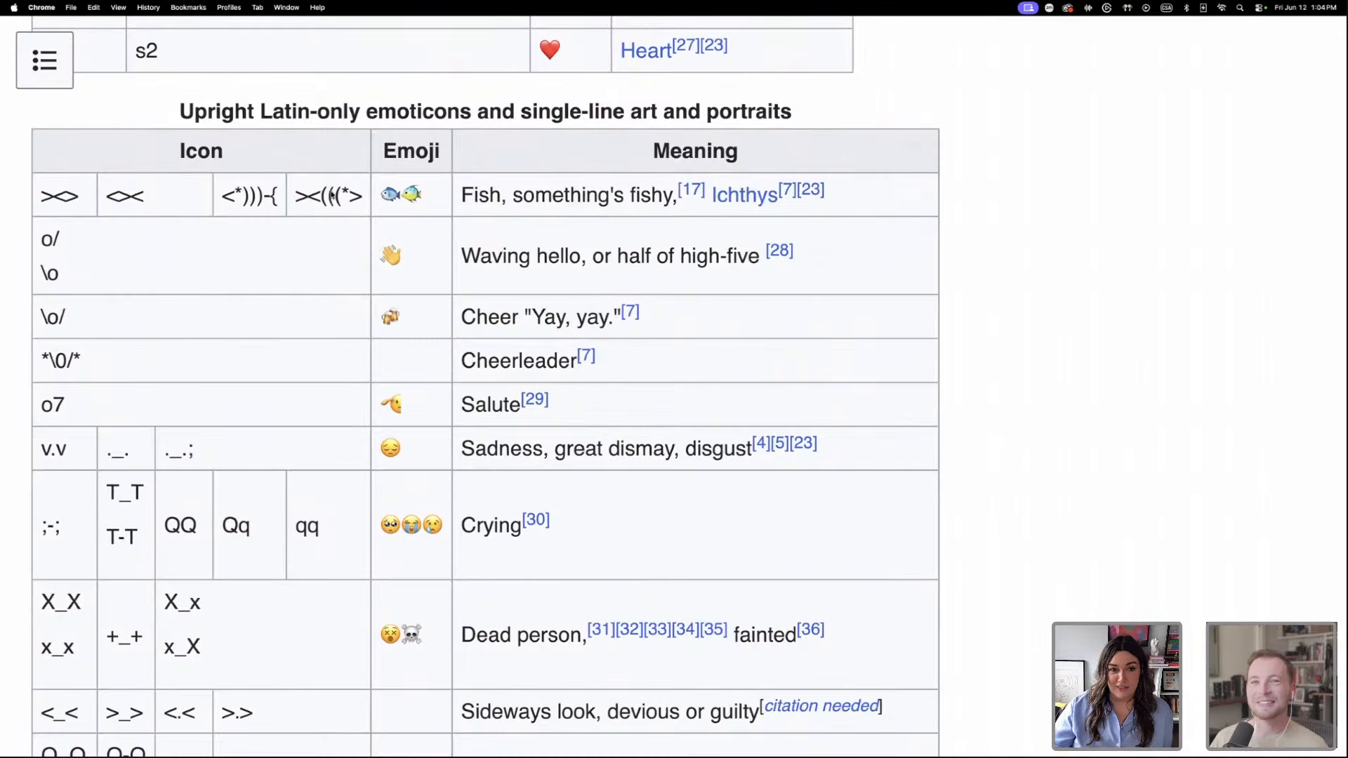
triple_click(342, 196)
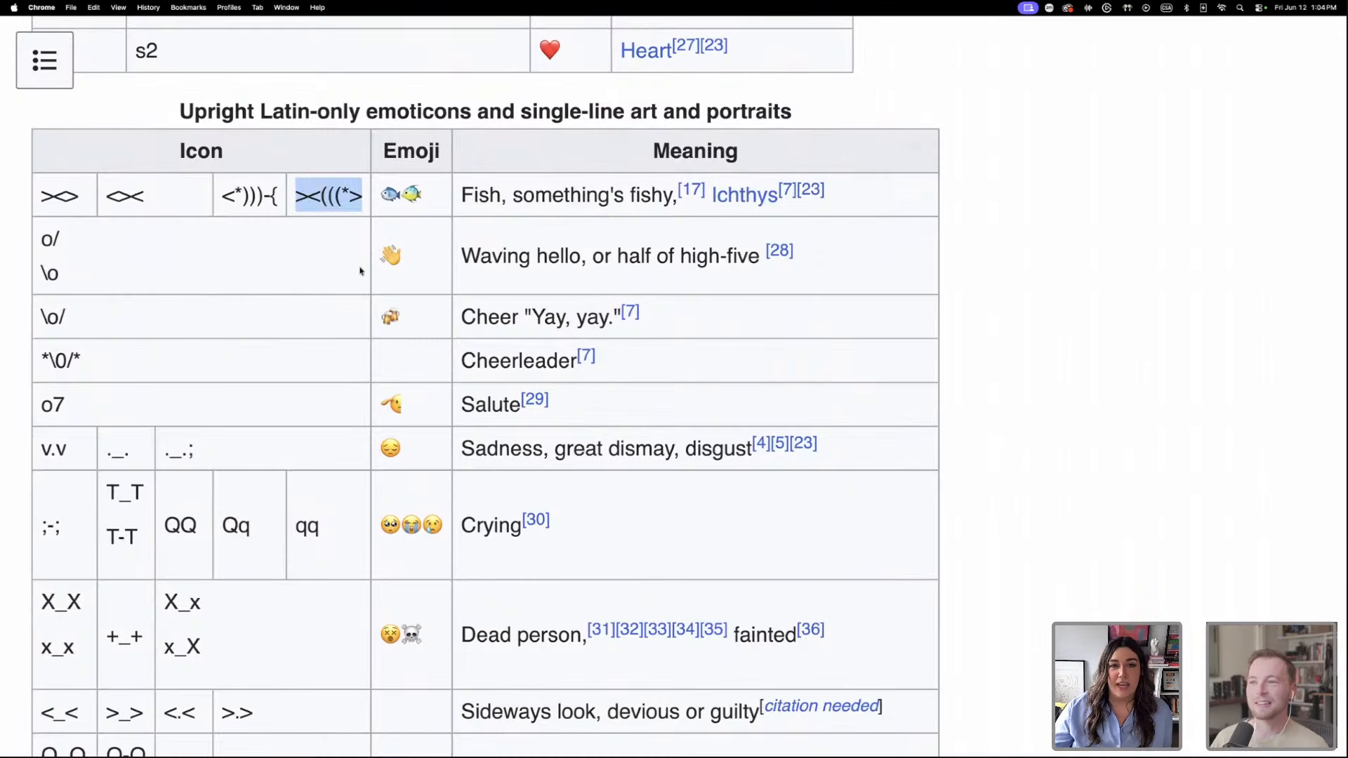
Look over the open reference pages: Angel Emoticons, the Asky ASCII art collection and the generated rose image.
mouse_move(344, 9)
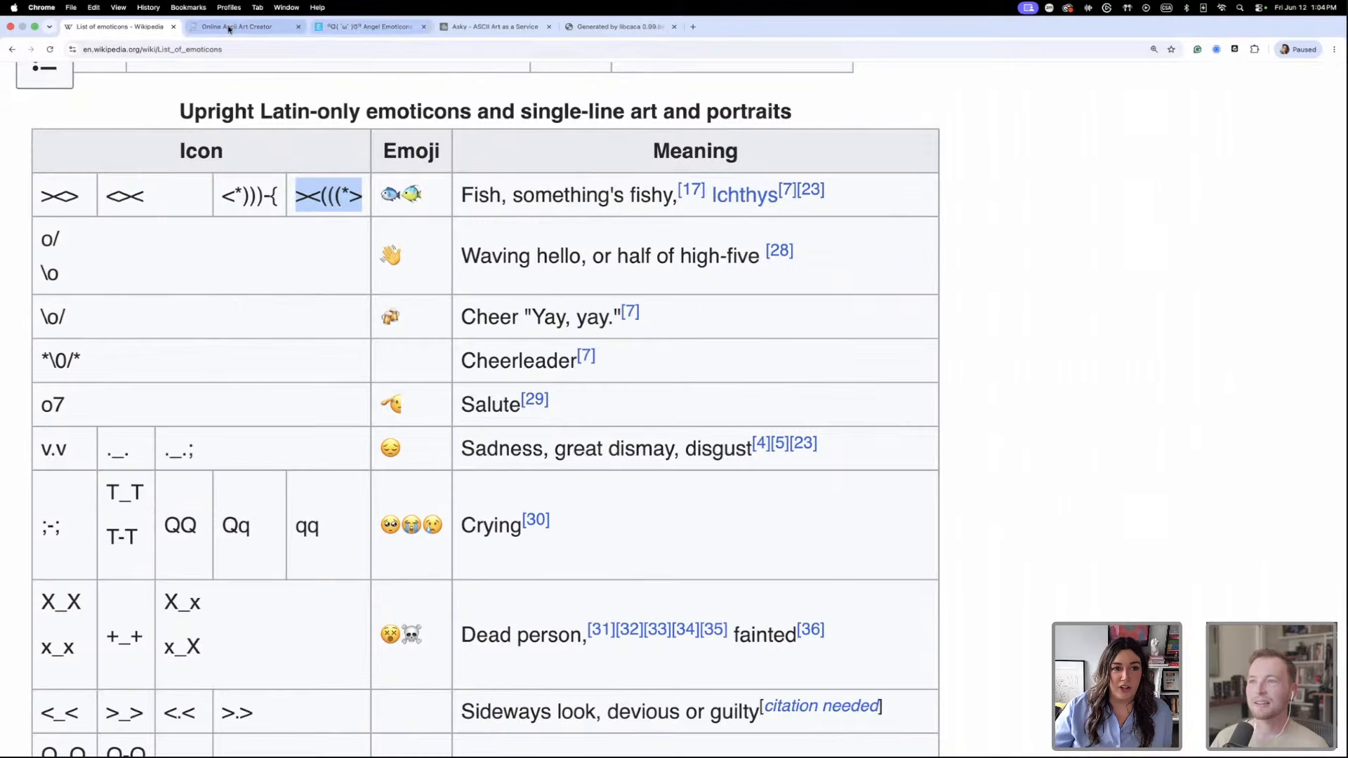
left_click(368, 27)
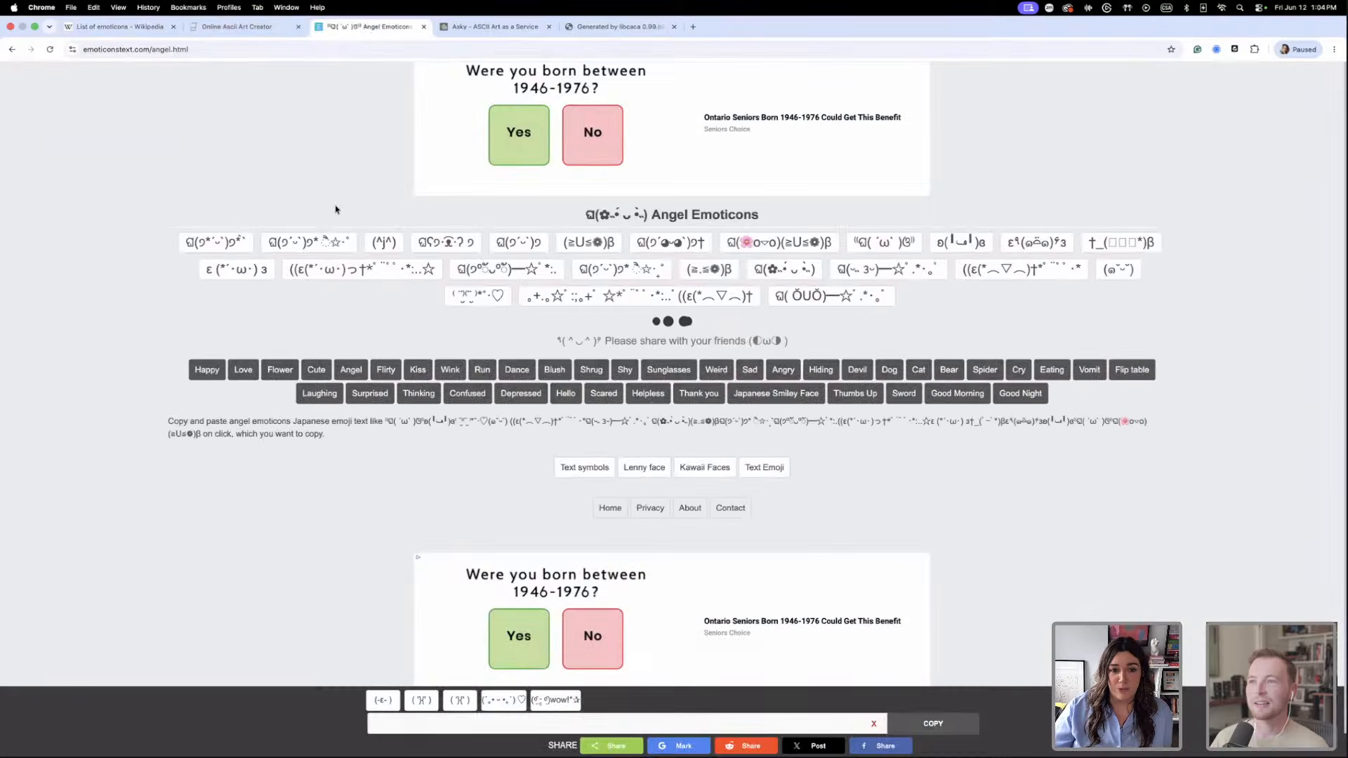
left_click(537, 26)
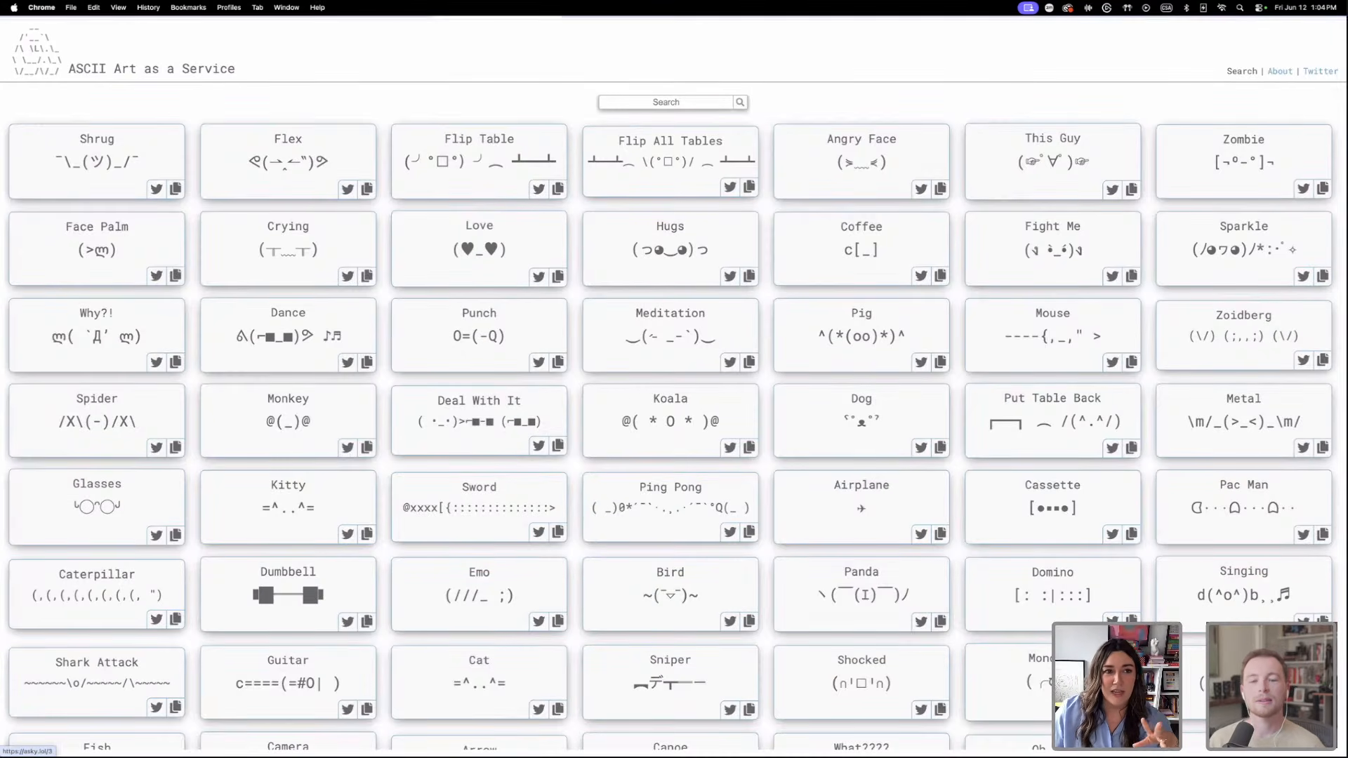
mouse_move(467, 12)
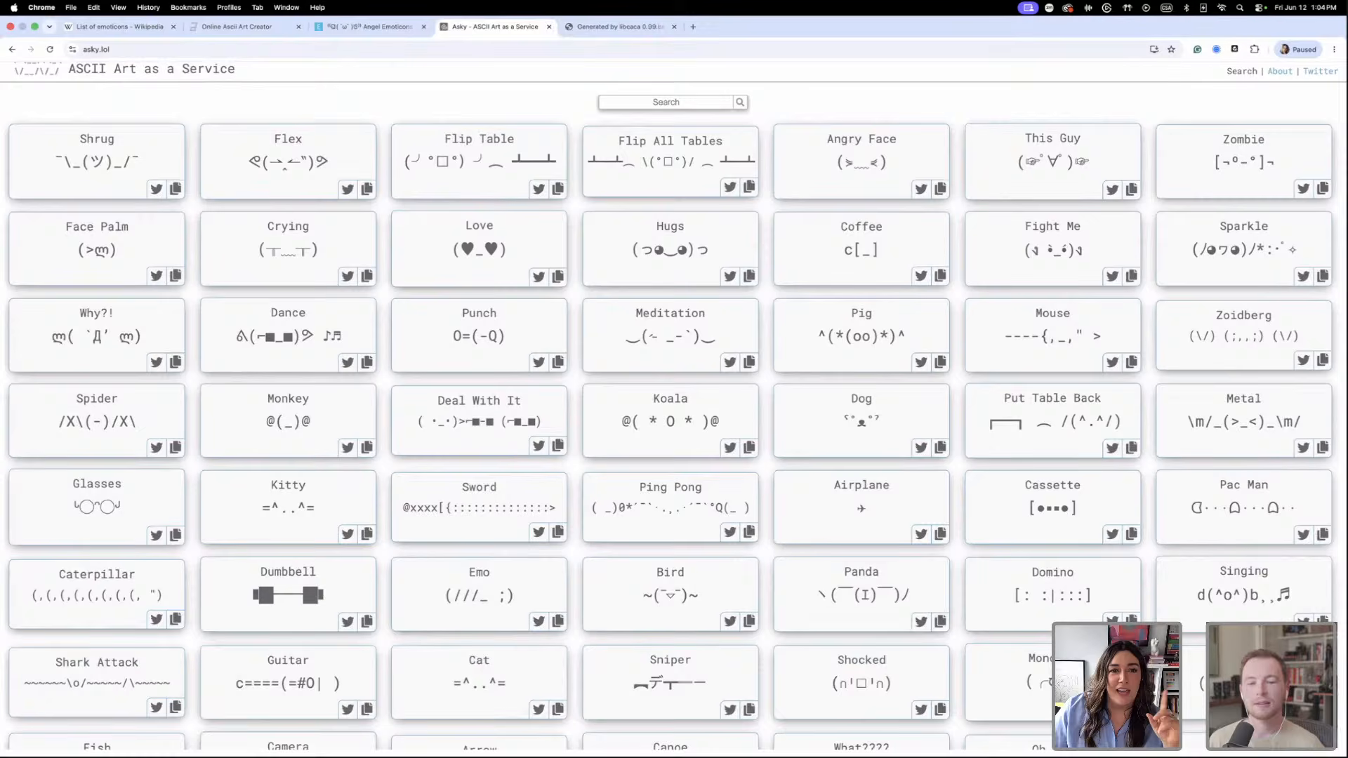
left_click(617, 30)
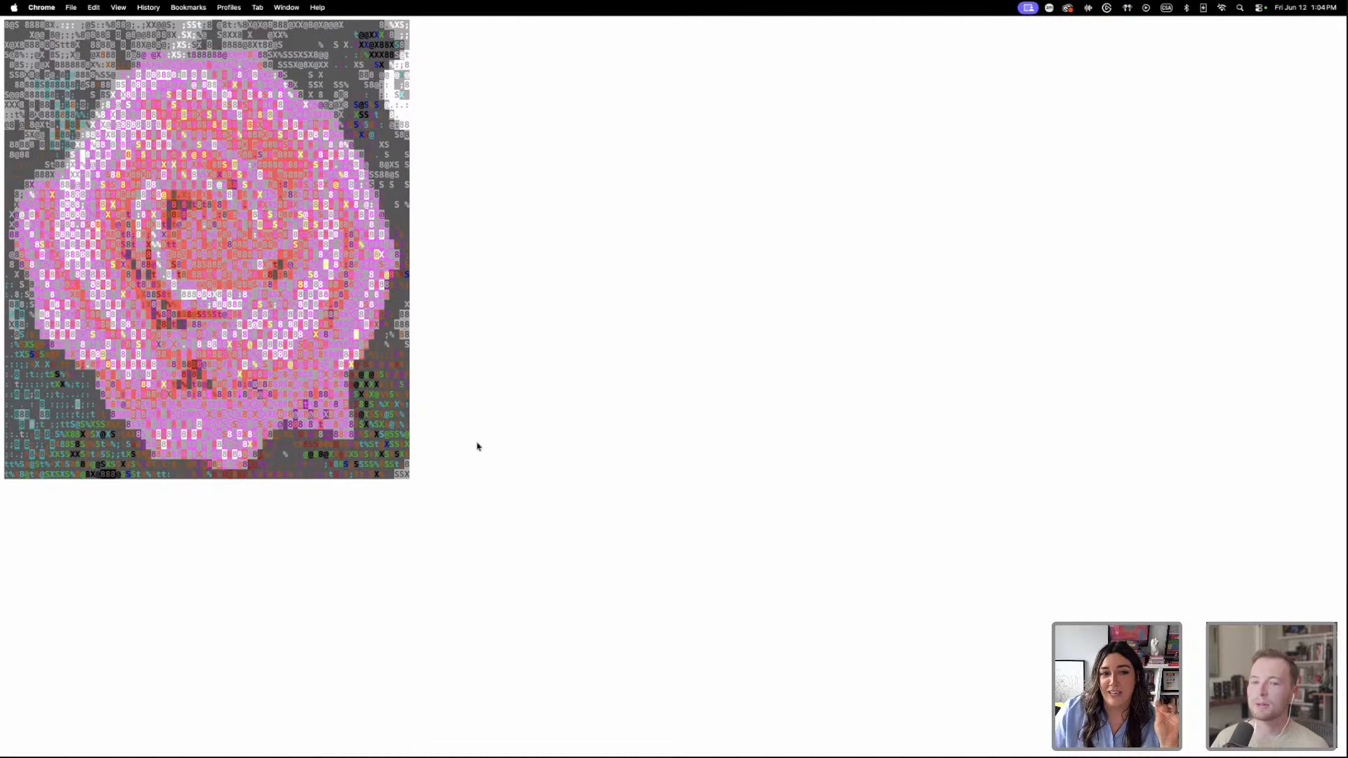
View the Online Ascii Art Creator form, highlight its width value, and return to the generated rose image.
mouse_move(49, 8)
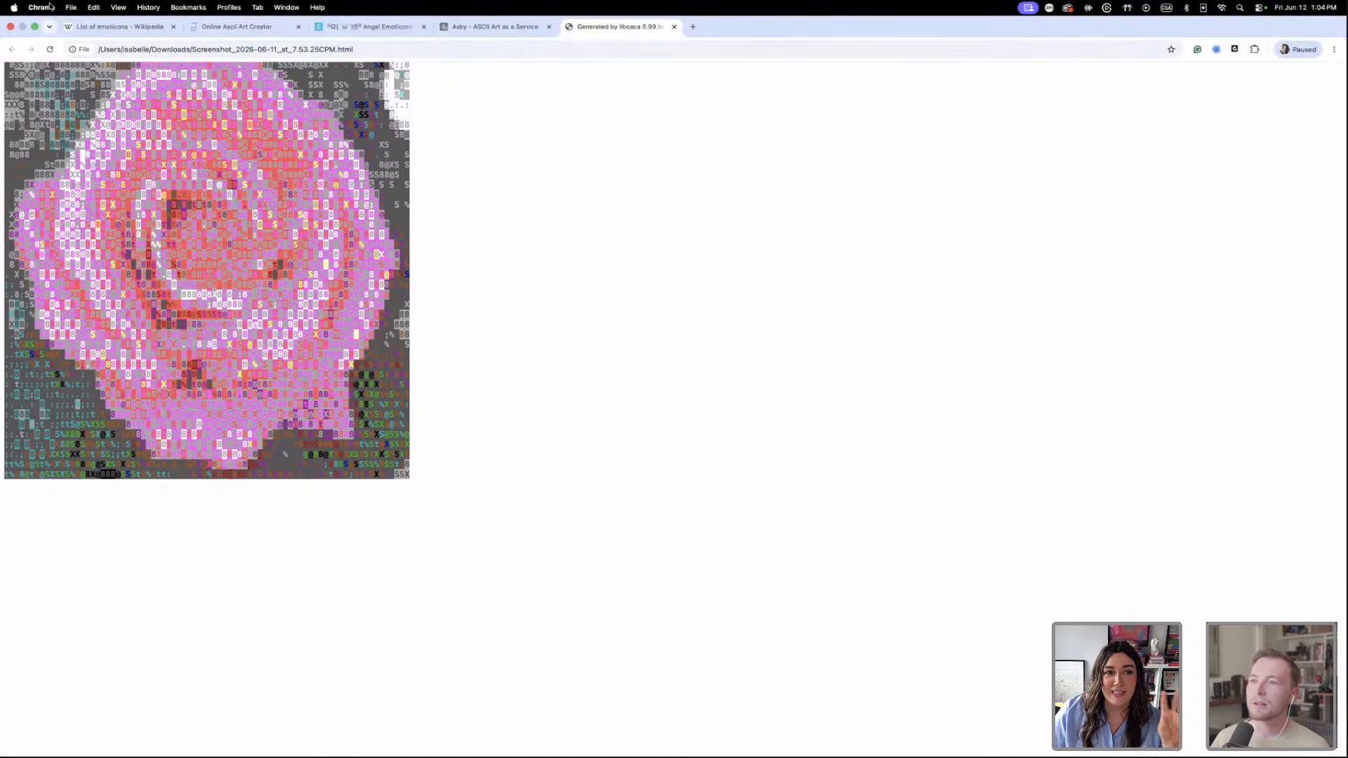
left_click(247, 28)
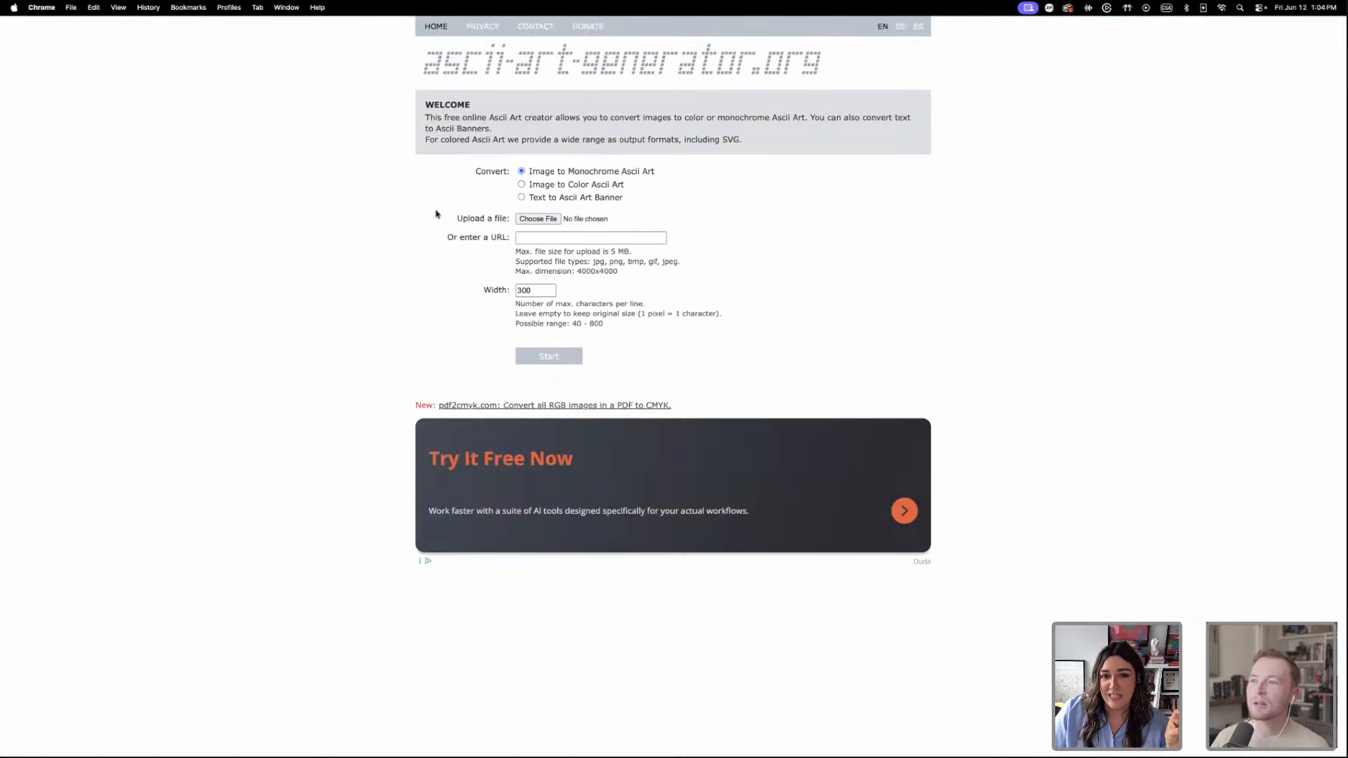
double_click(533, 289)
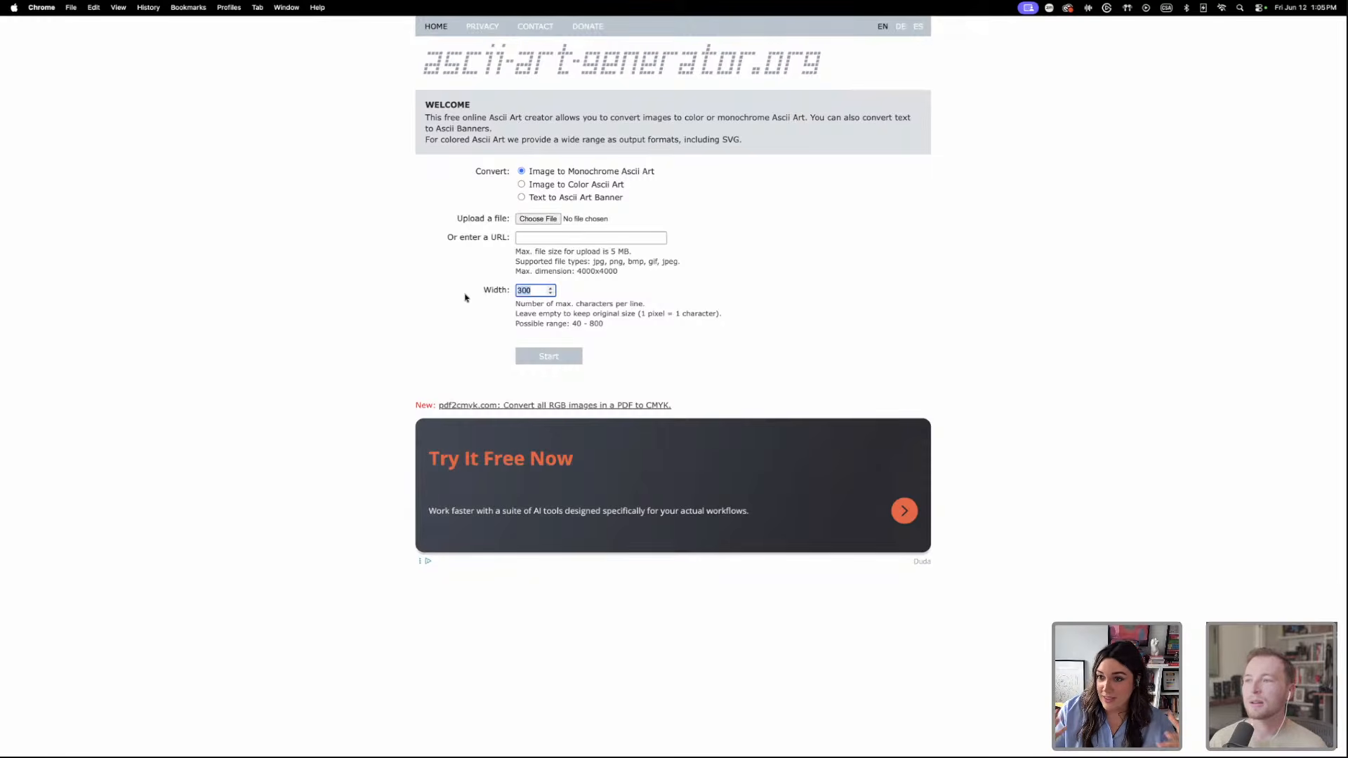
mouse_move(602, 27)
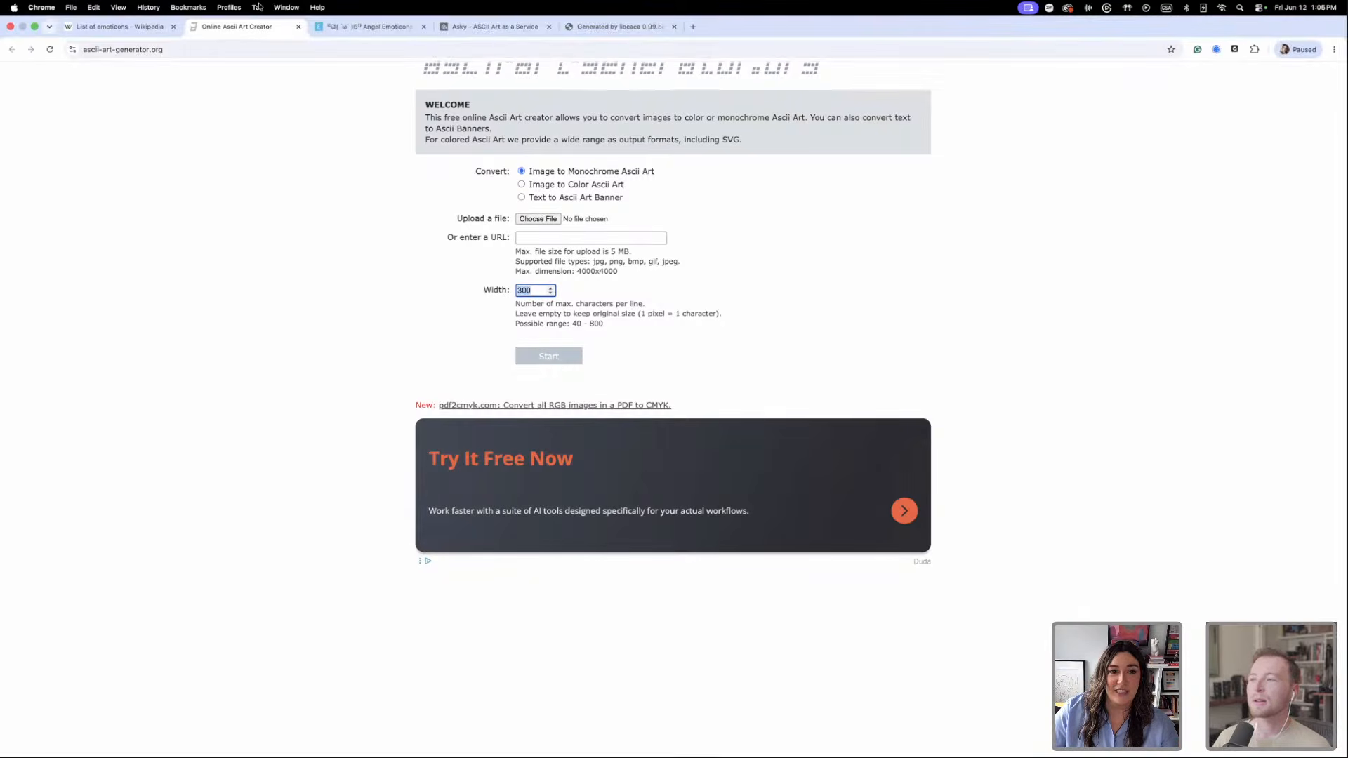
left_click(621, 27)
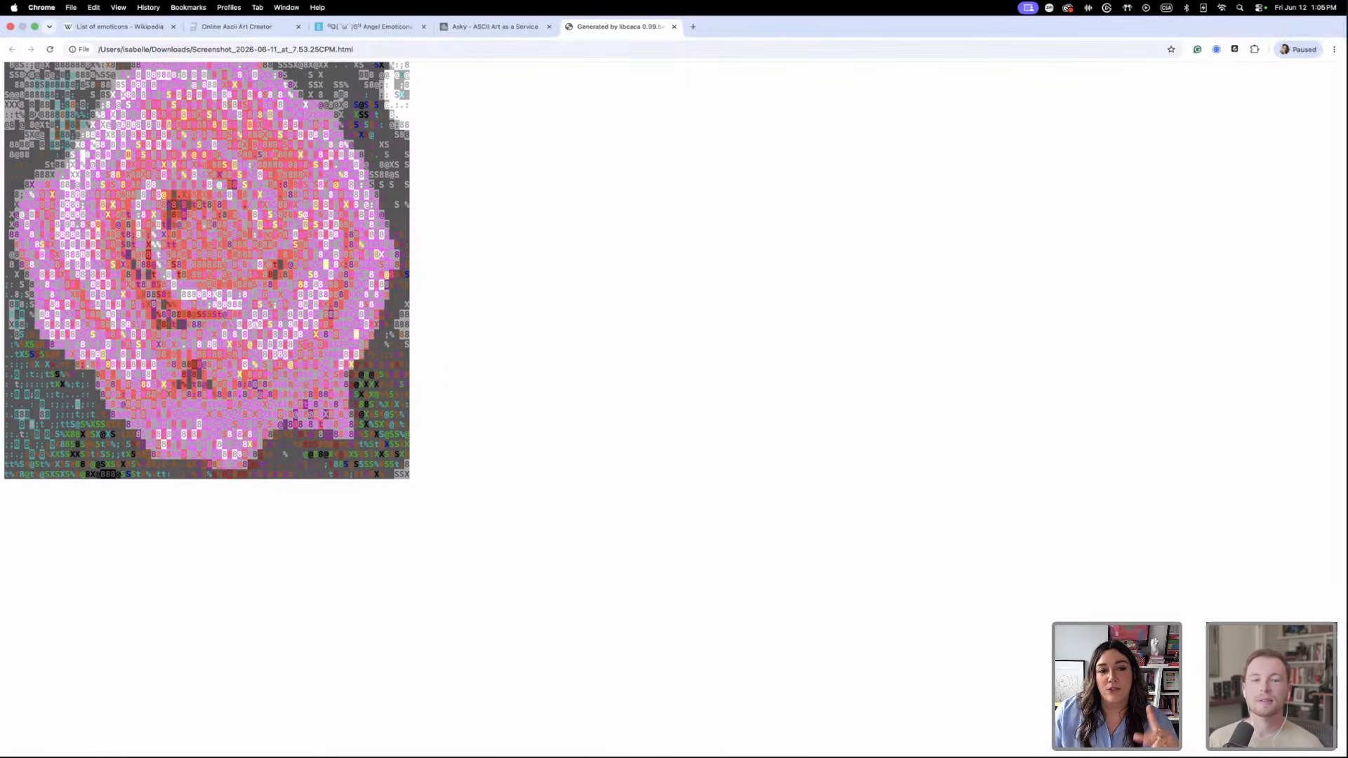
Switch to InDesign and bring the "Working File-Adobe Live.indd" document to the front.
mouse_move(824, 756)
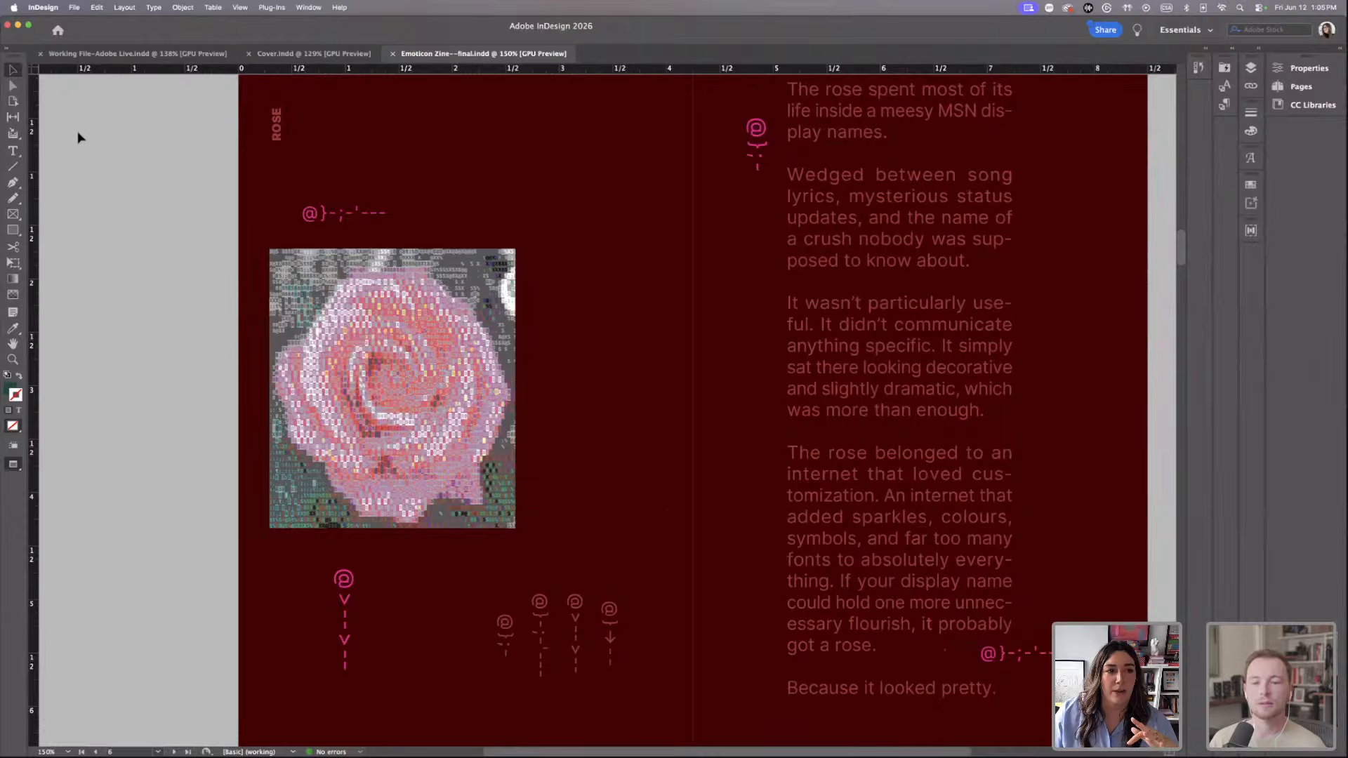
key("super+grave")
scroll(107, 143, "left", 1)
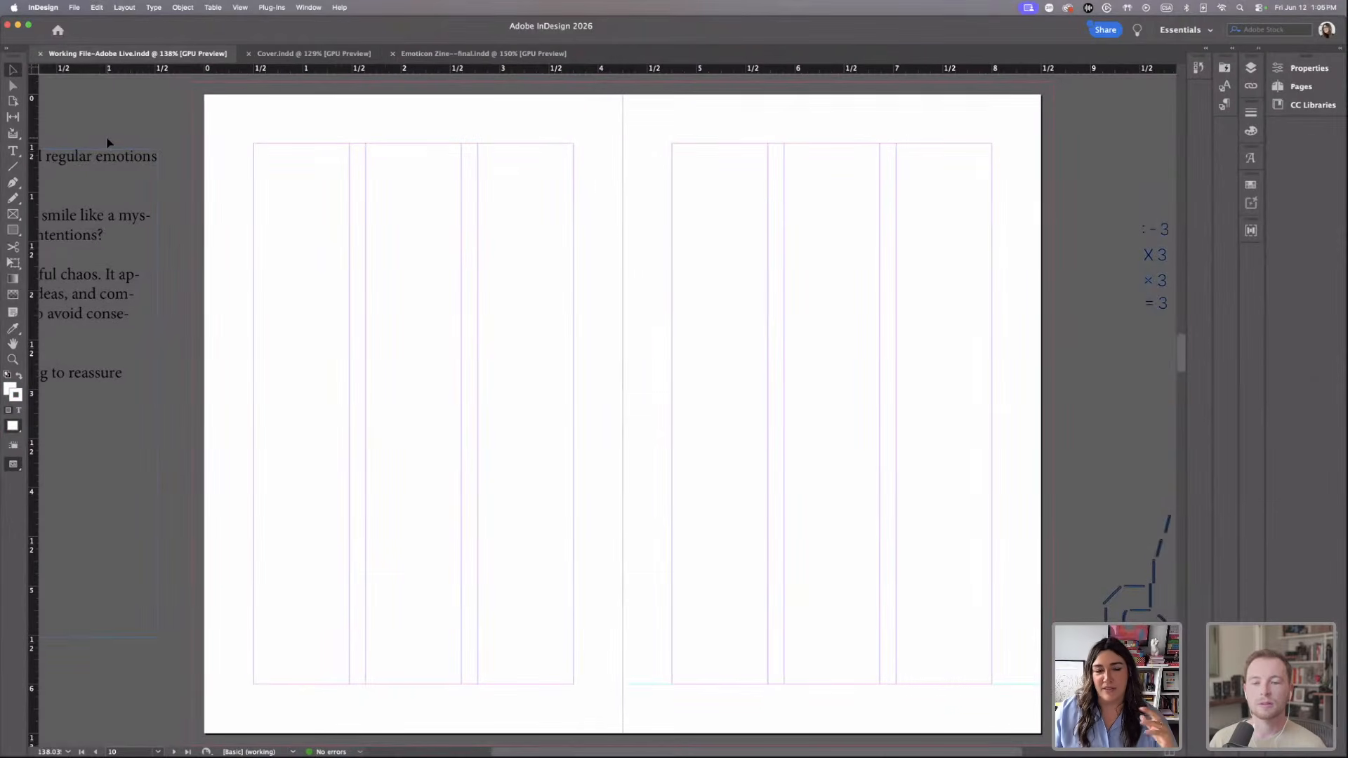
Switch to Illustrator and look over the emoticon collection on the artboard of 3-emoticons.ai.
mouse_move(870, 756)
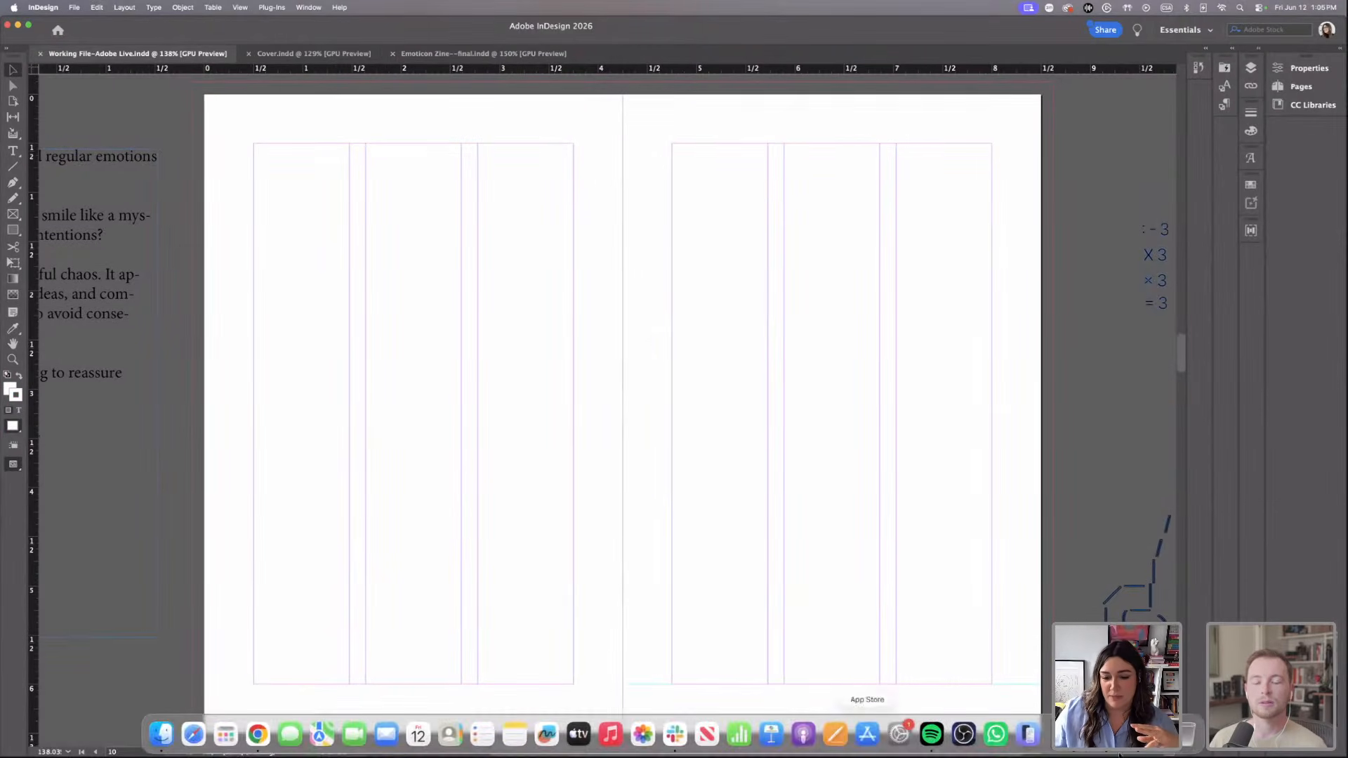
left_click(1091, 735)
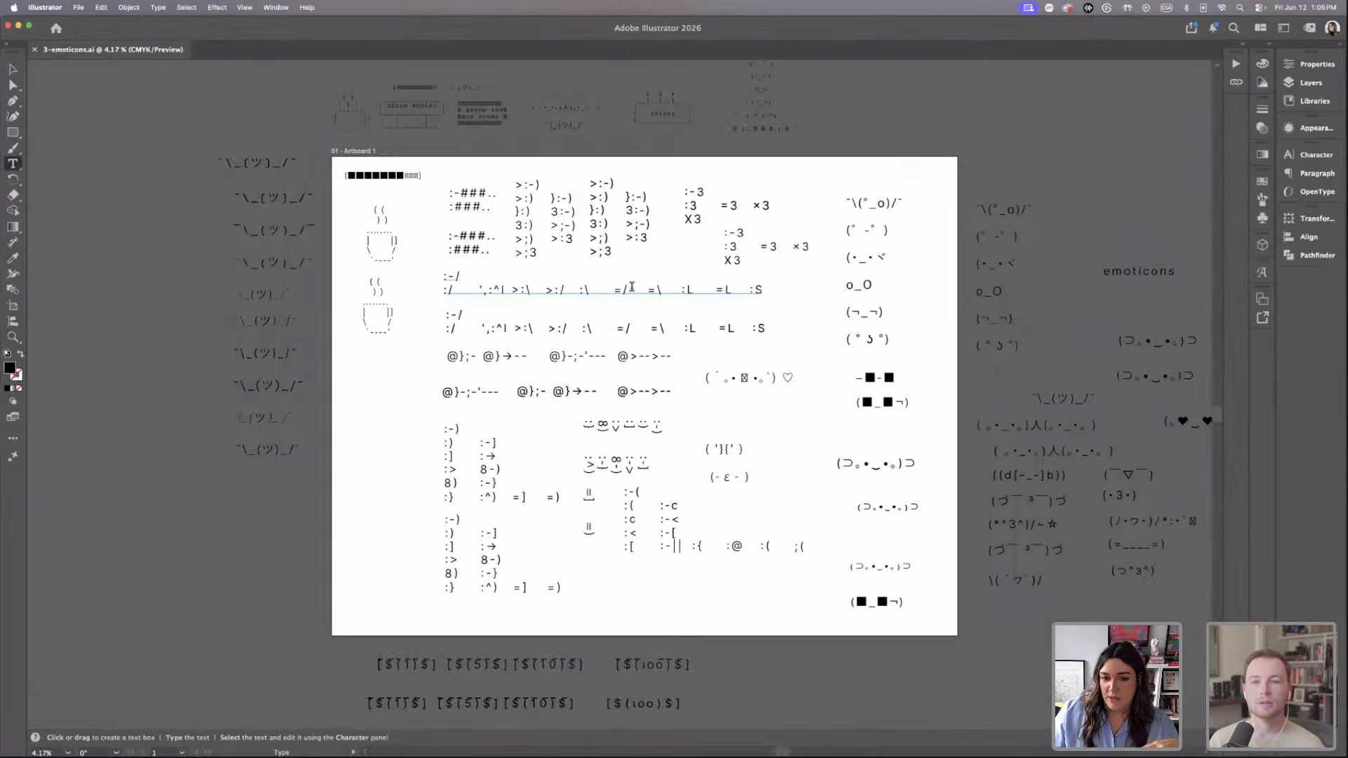
scroll(639, 295, "down", 3)
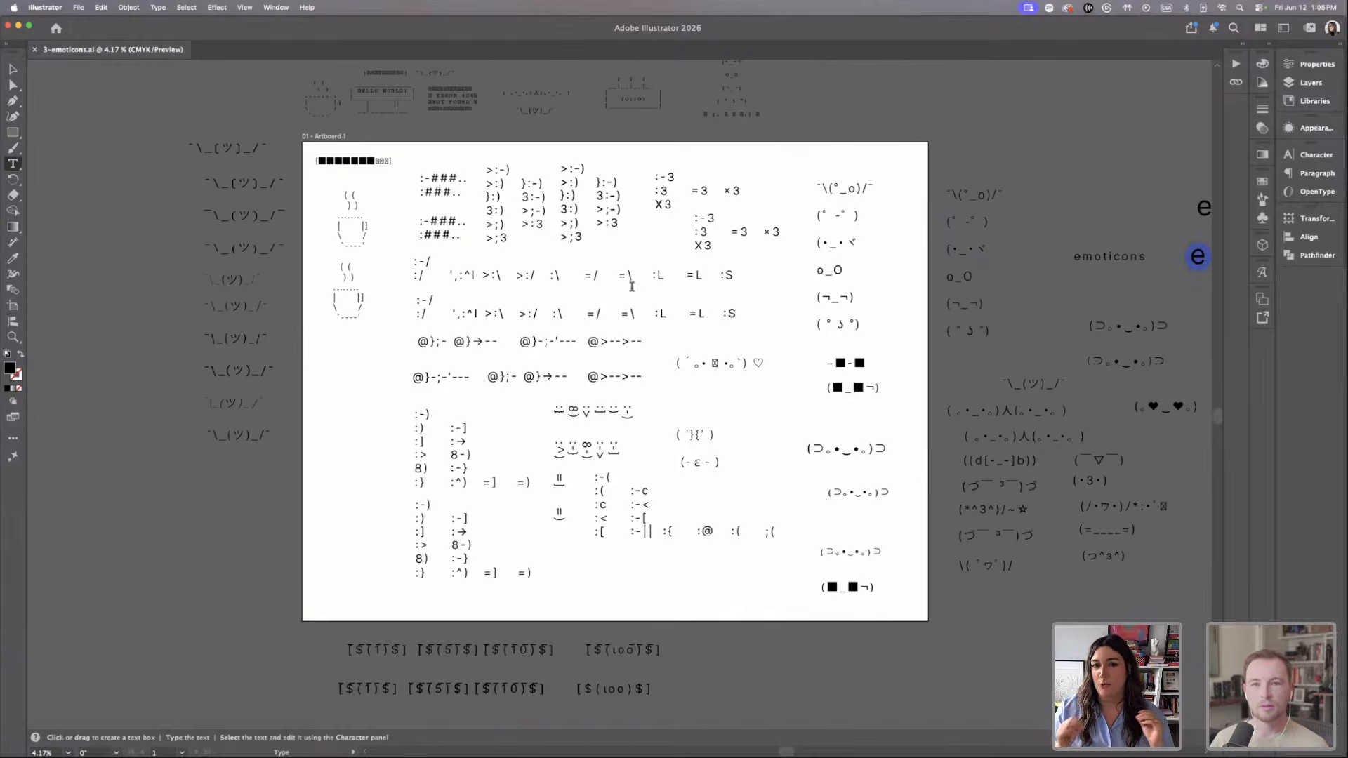
key("super+equal")
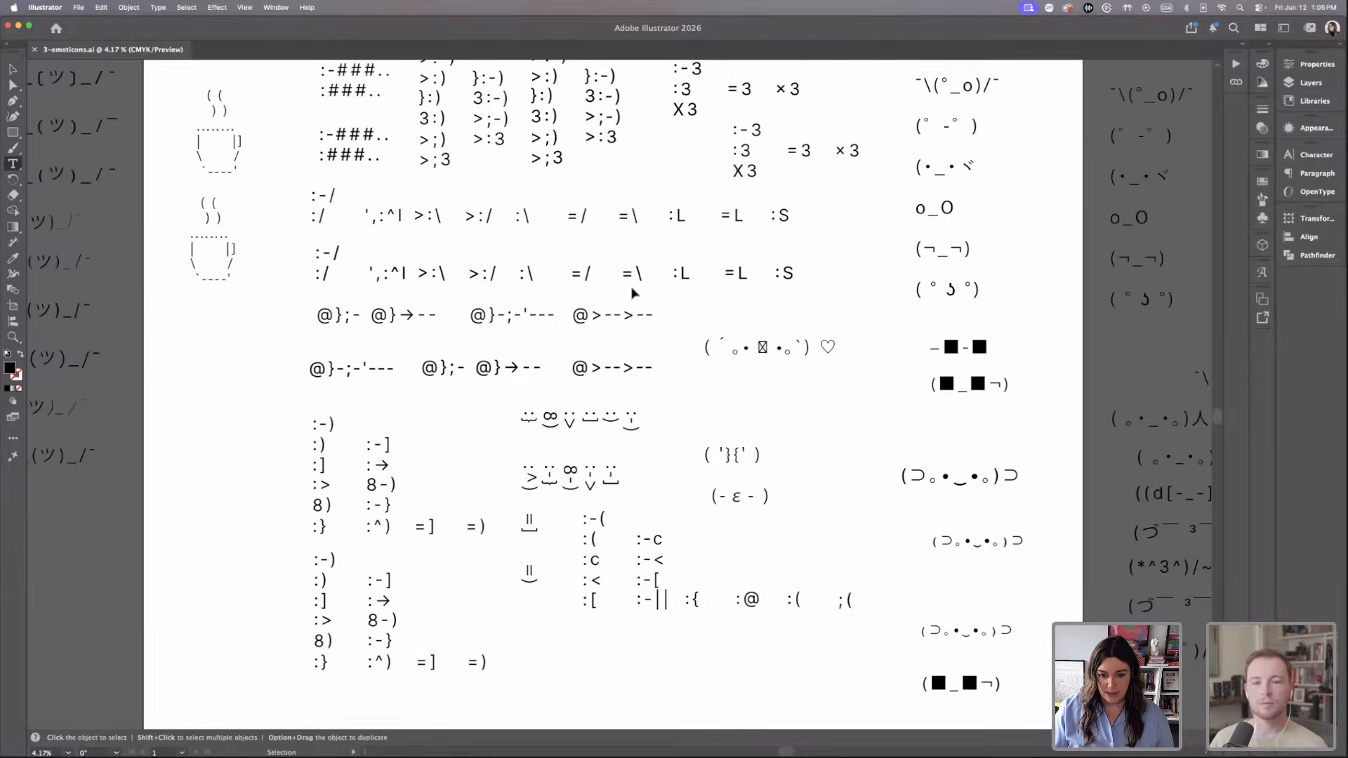
Highlight the text of the ASCII butterfly below the artboard, then leave text editing with the butterfly's text frame selected.
scroll(635, 292, "down", 6)
scroll(636, 293, "down", 10)
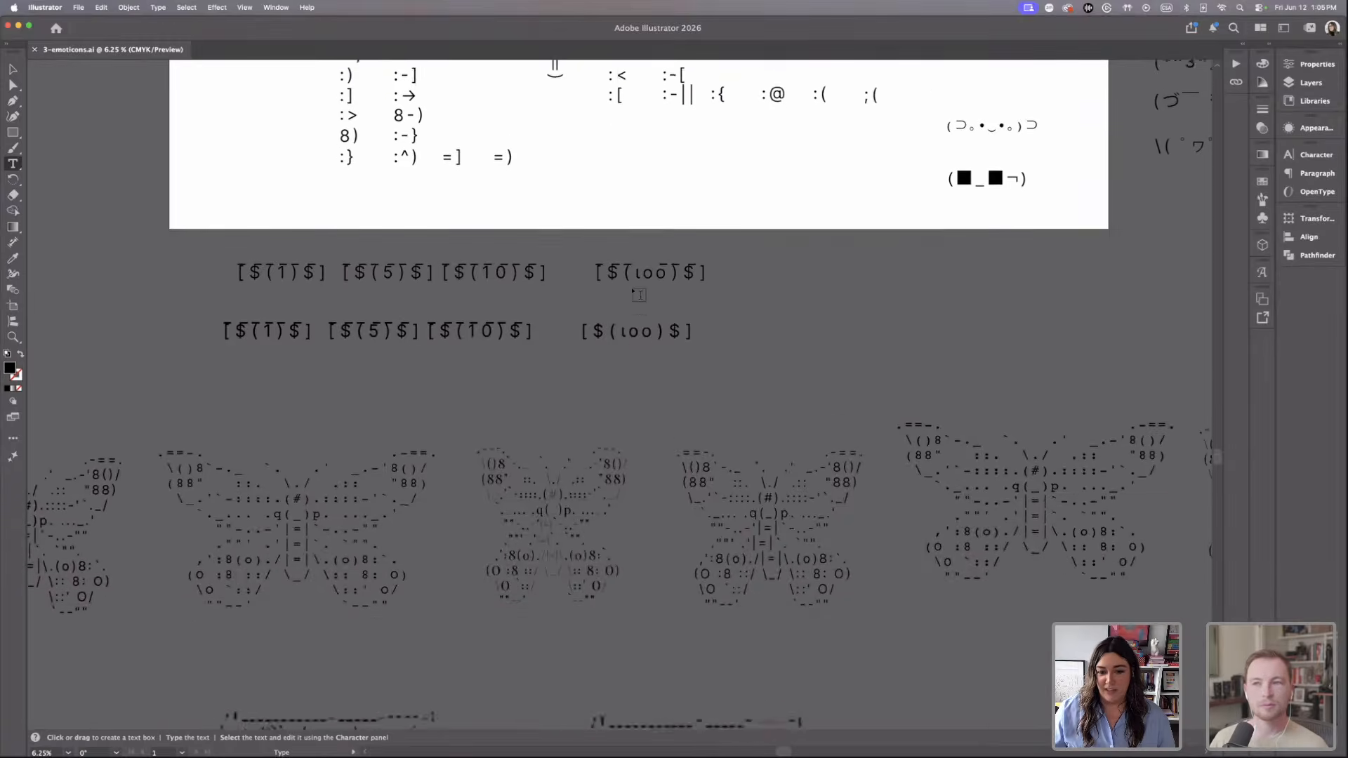
scroll(638, 295, "down", 5)
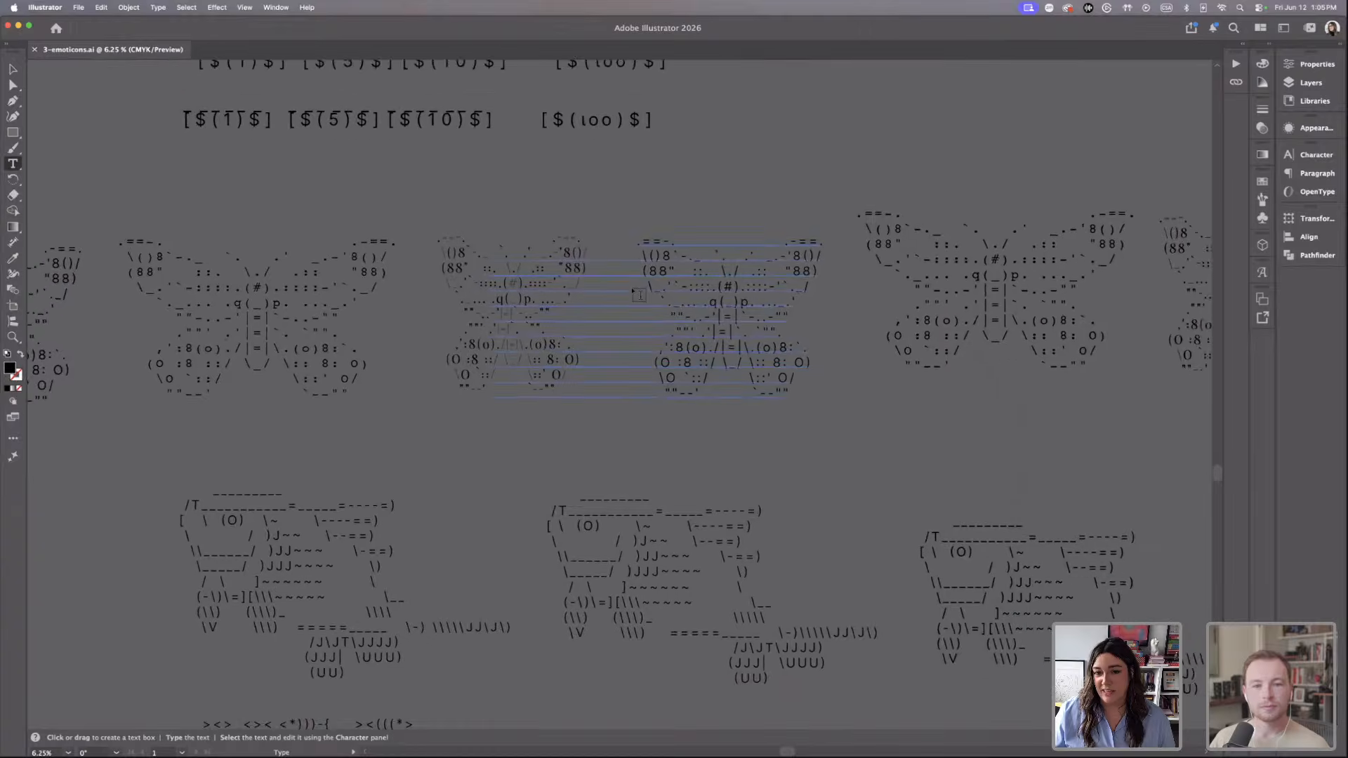
key("super+equal")
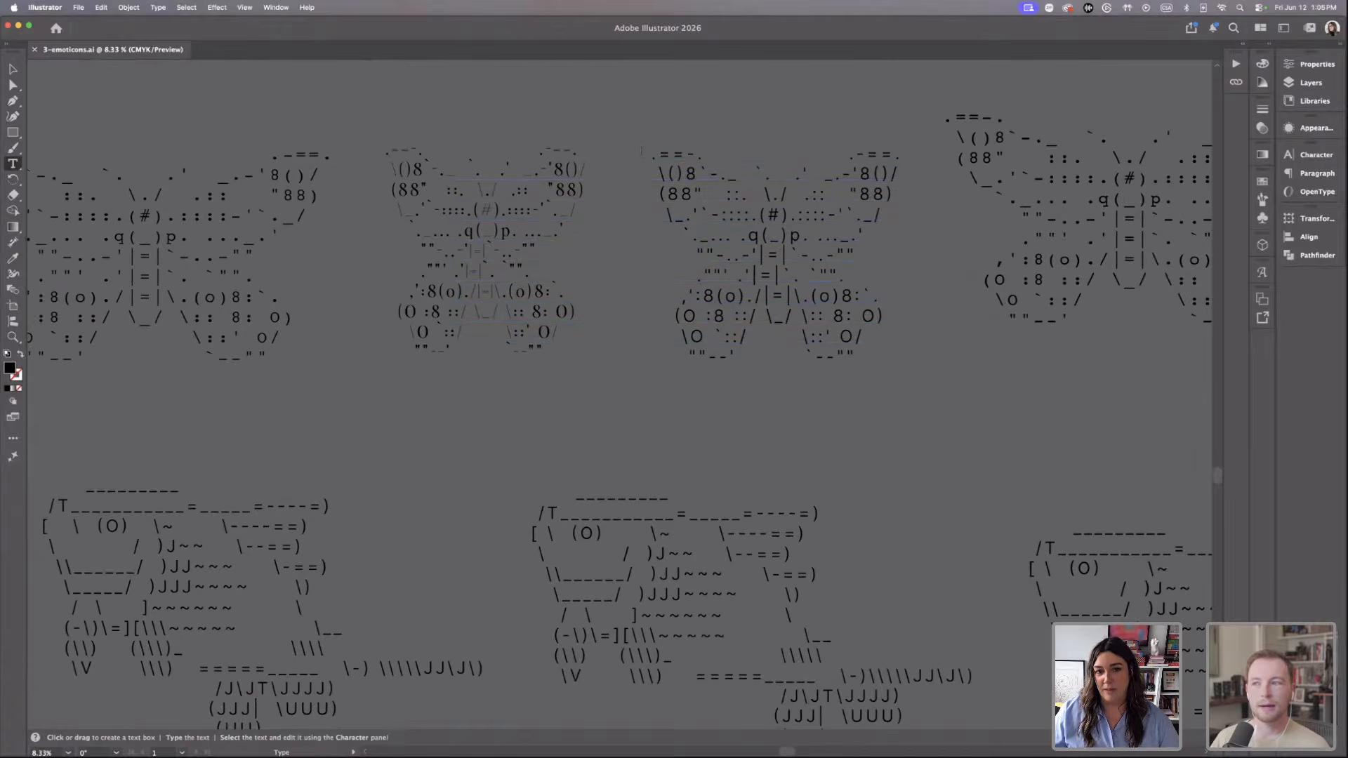
left_click_drag(646, 153, 872, 369)
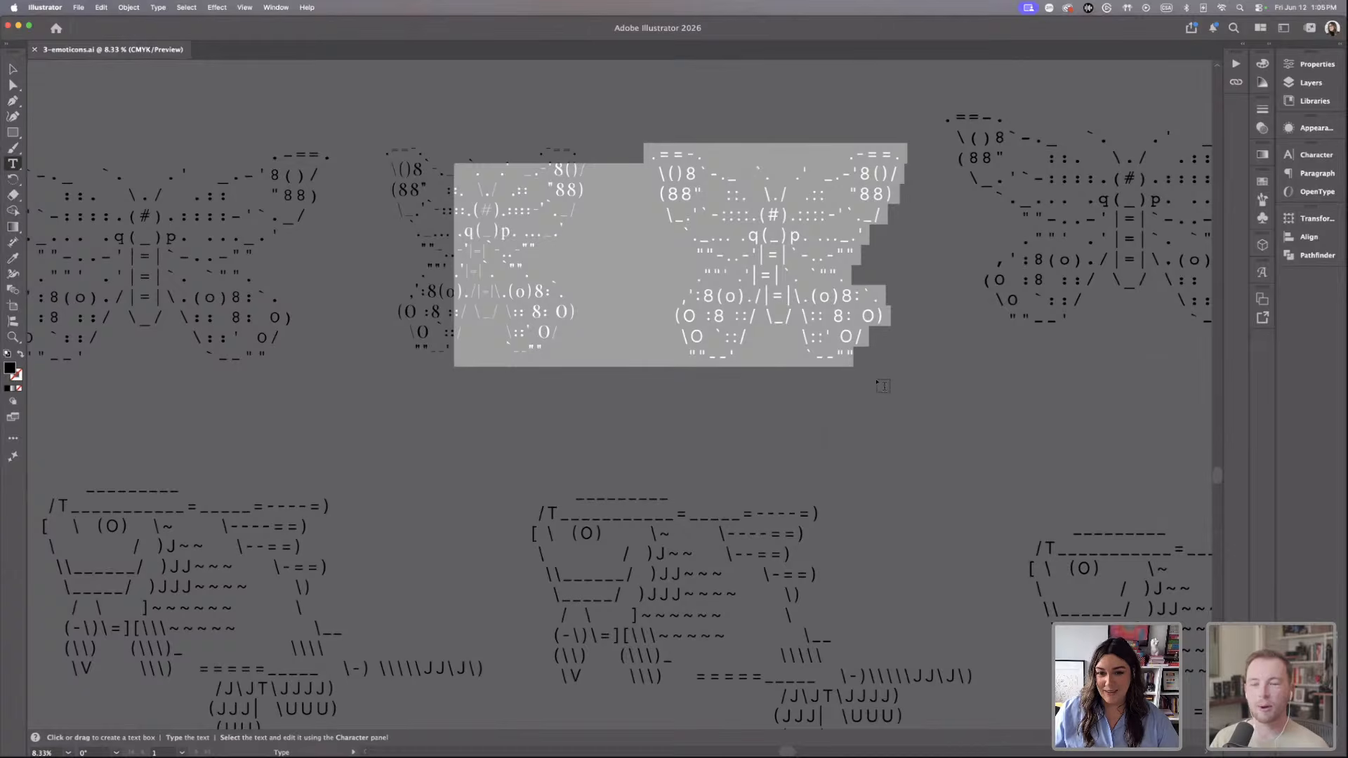
key("Escape")
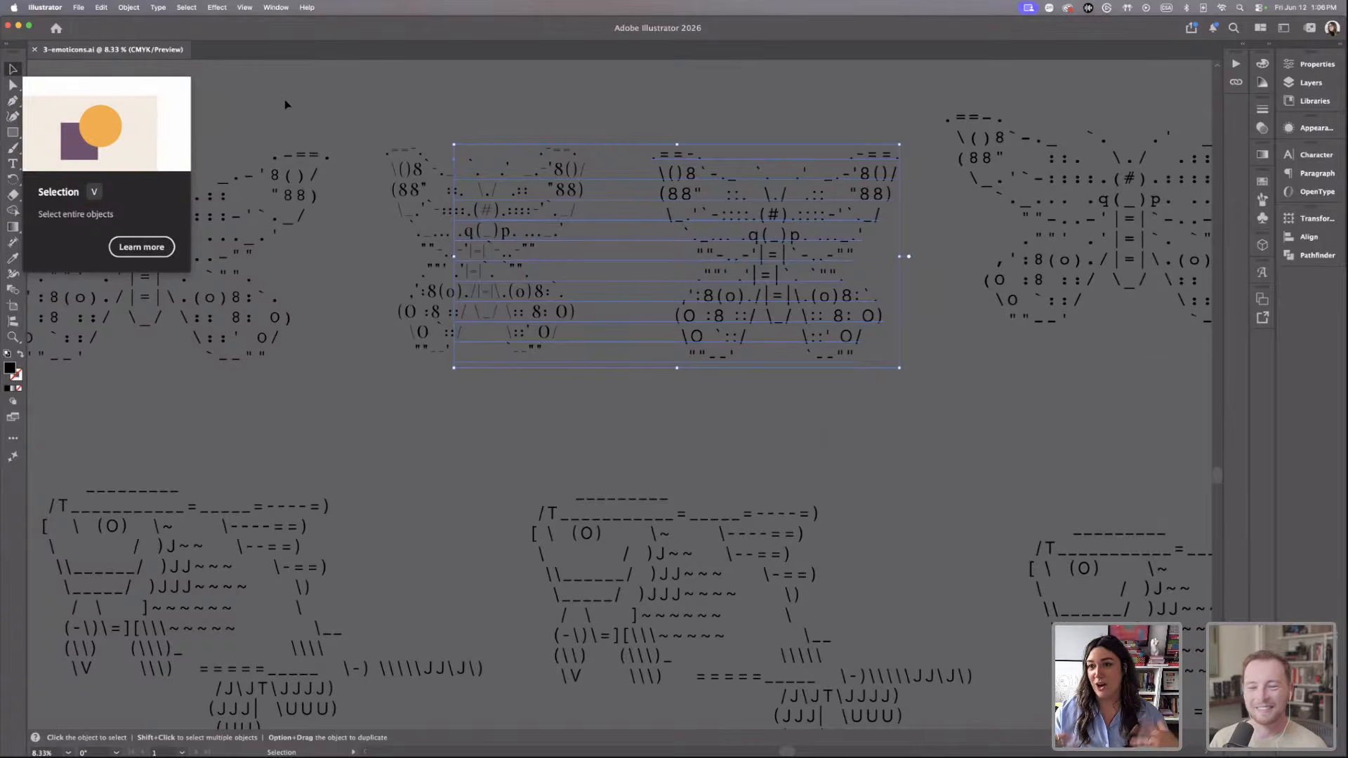
Look over the ASCII butterflies, the larger ASCII figures and the small emoticons on and below the artboard.
scroll(520, 445, "down", 3)
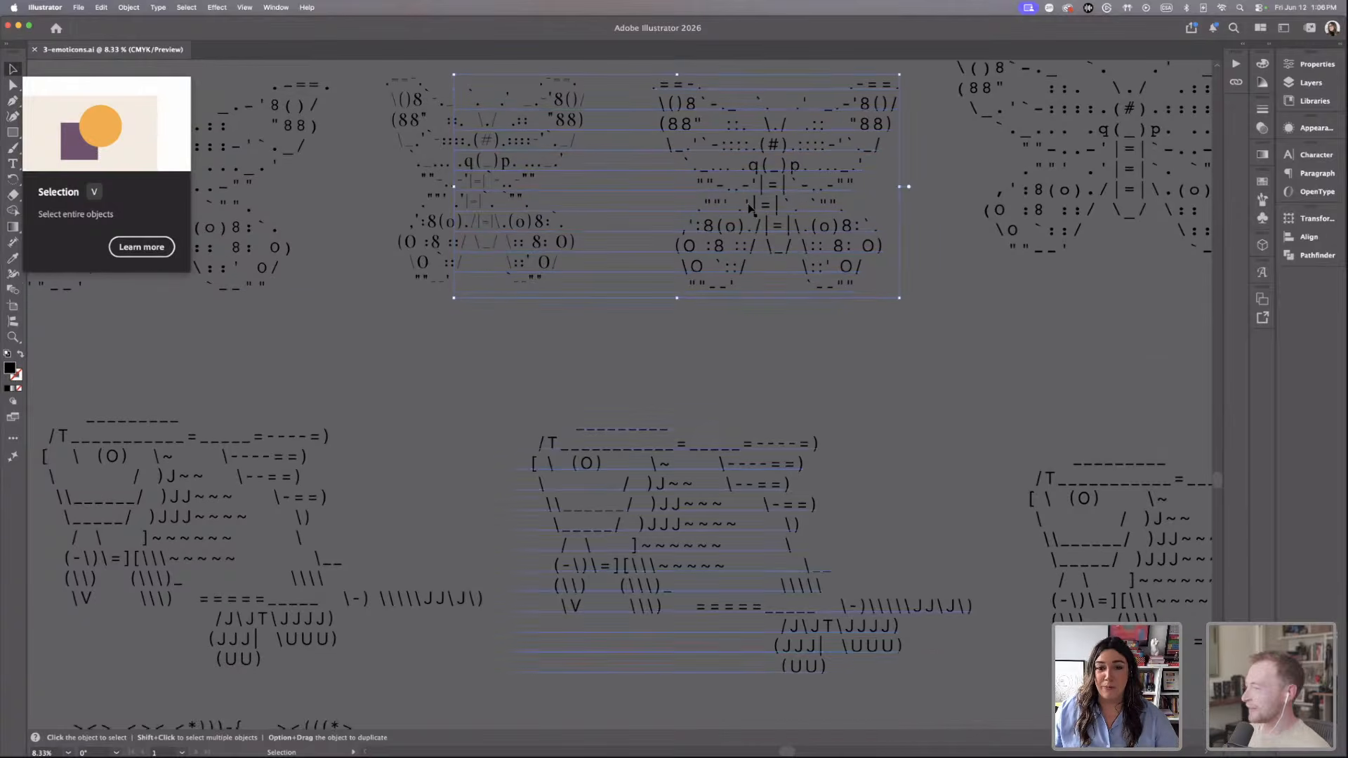
scroll(702, 189, "up", 2)
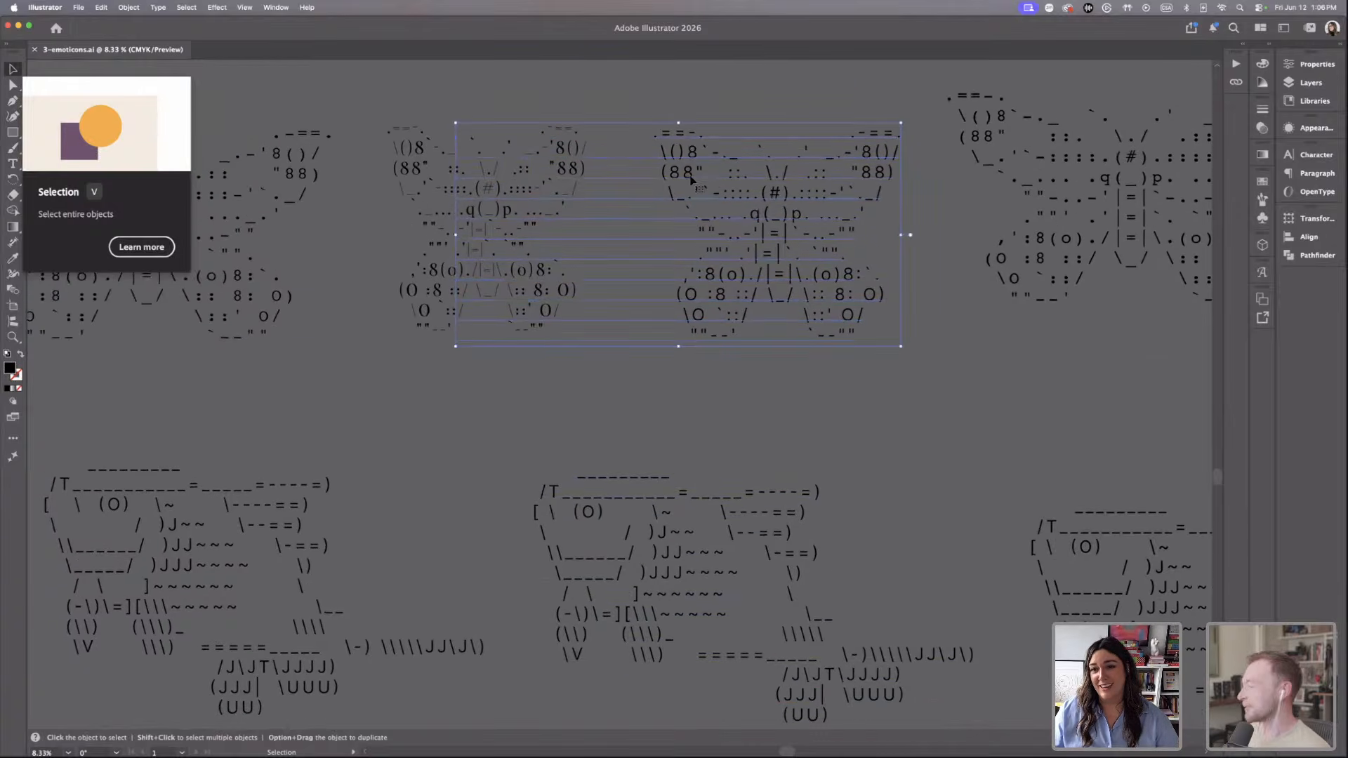
scroll(819, 224, "down", 5)
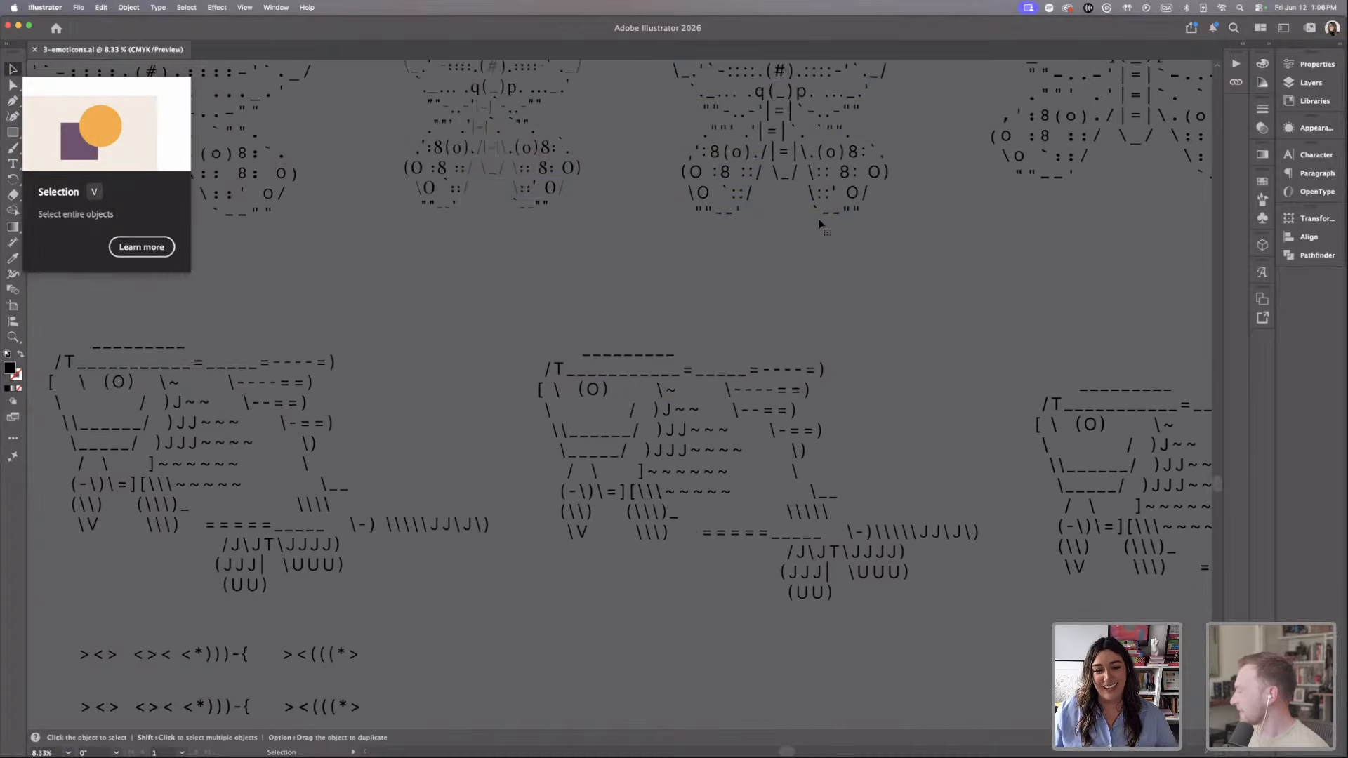
left_click(800, 294)
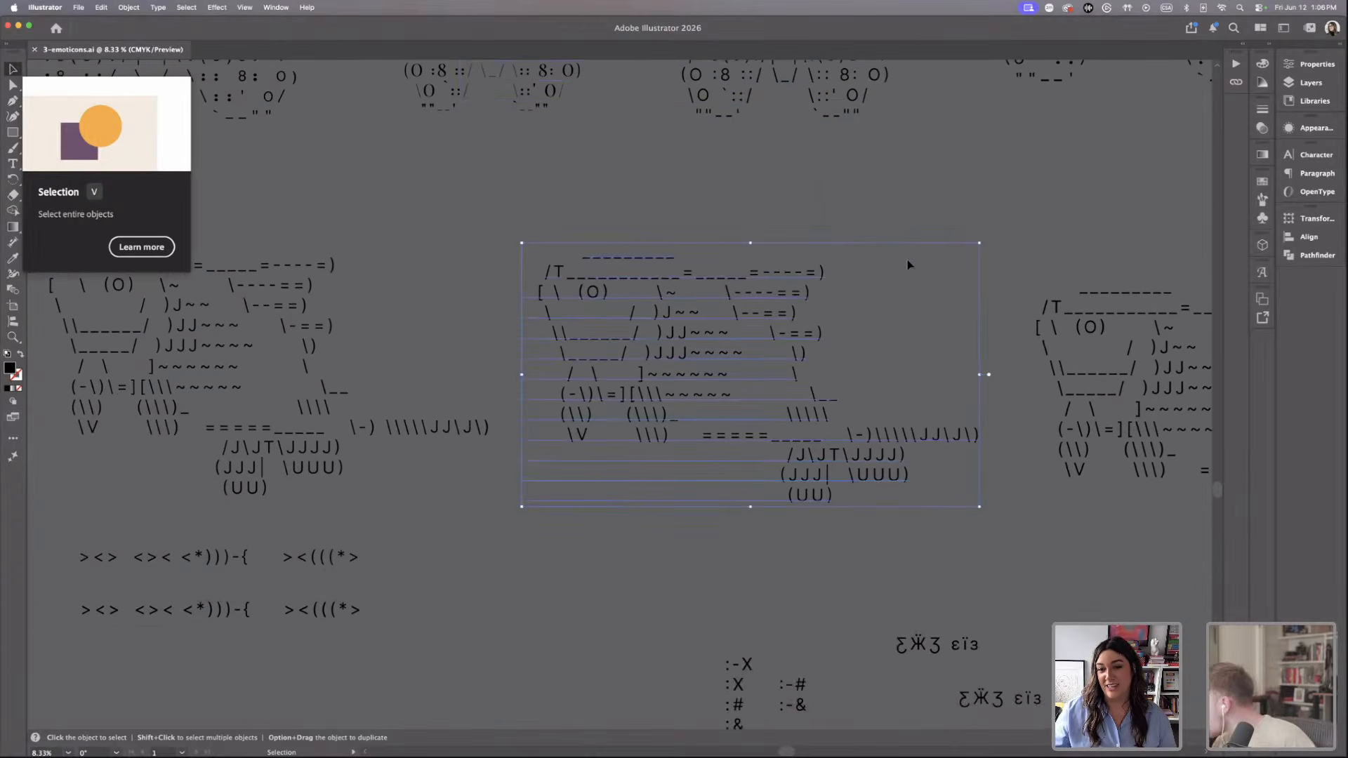
scroll(911, 264, "up", 1)
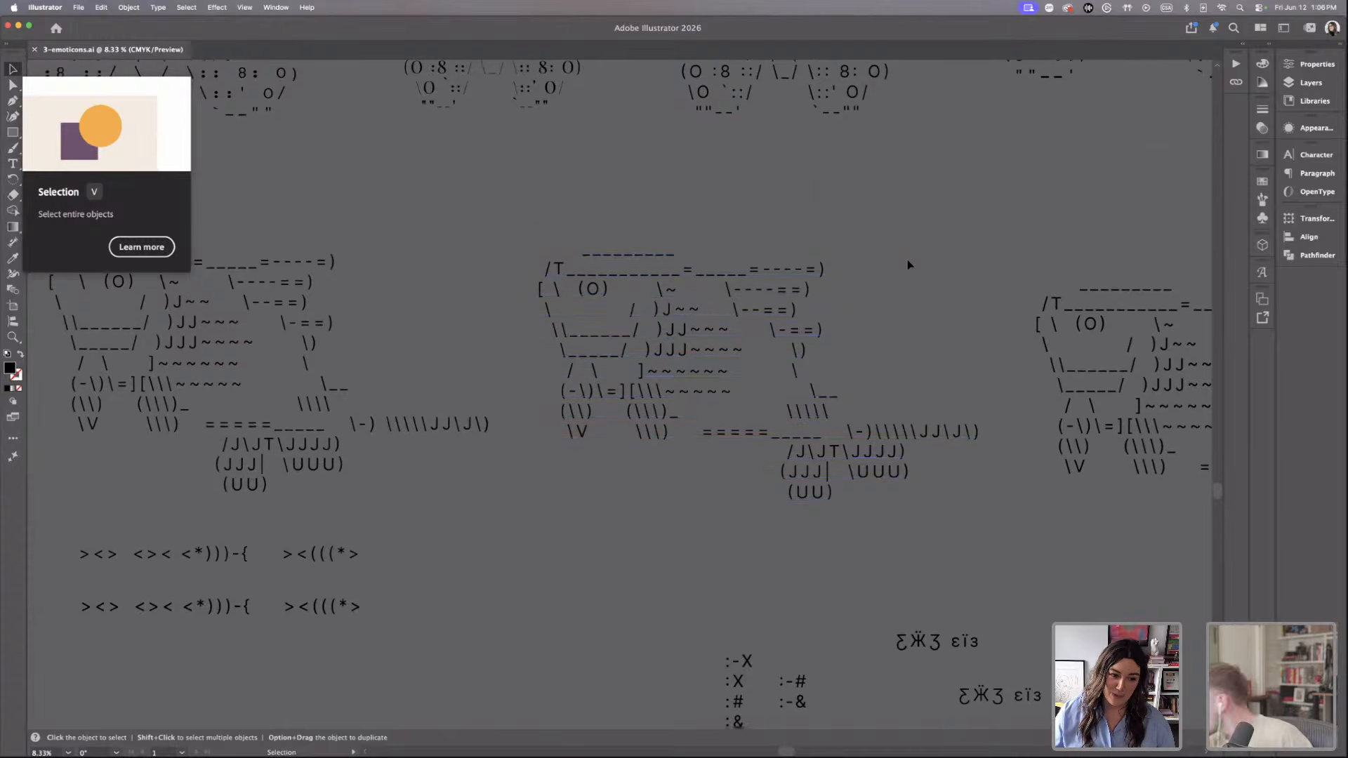
scroll(910, 265, "down", 1)
scroll(910, 265, "up", 1)
scroll(905, 269, "right", 2)
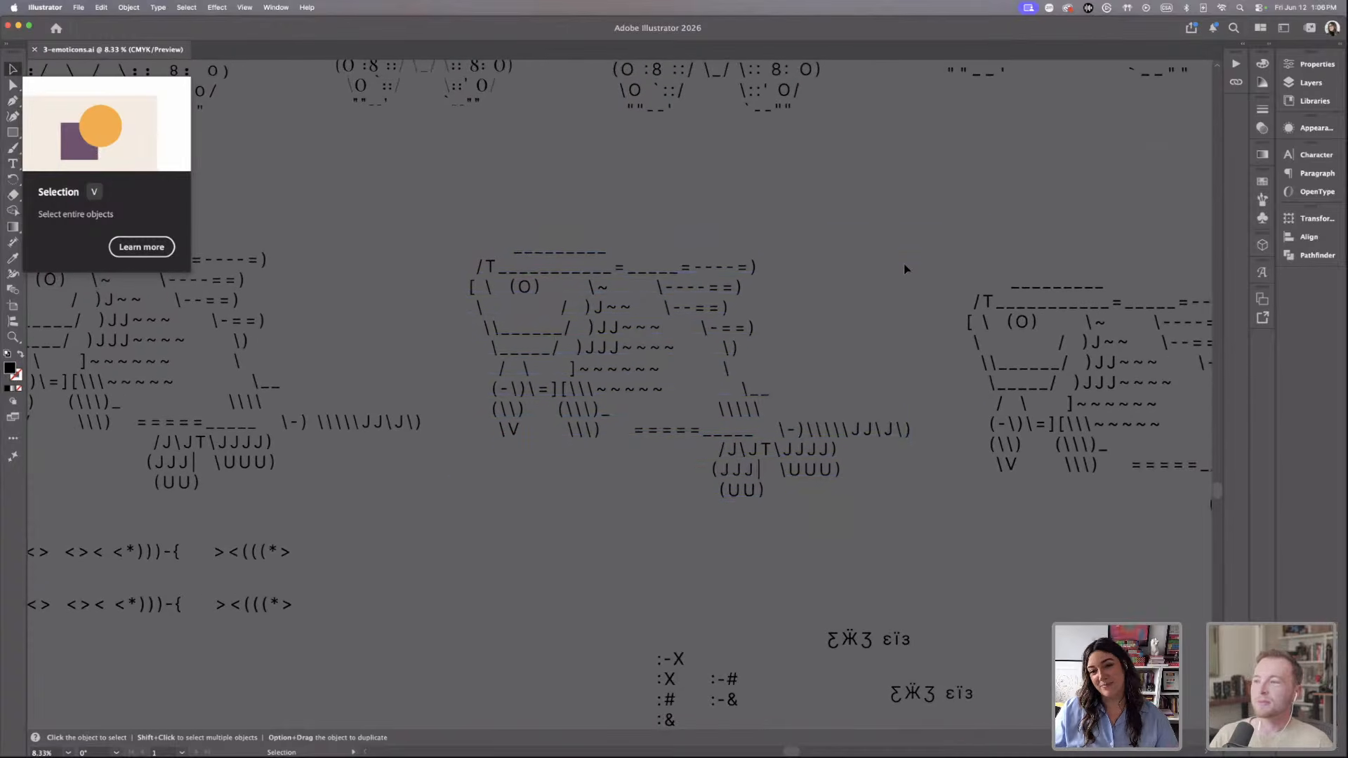
scroll(850, 226, "down", 4)
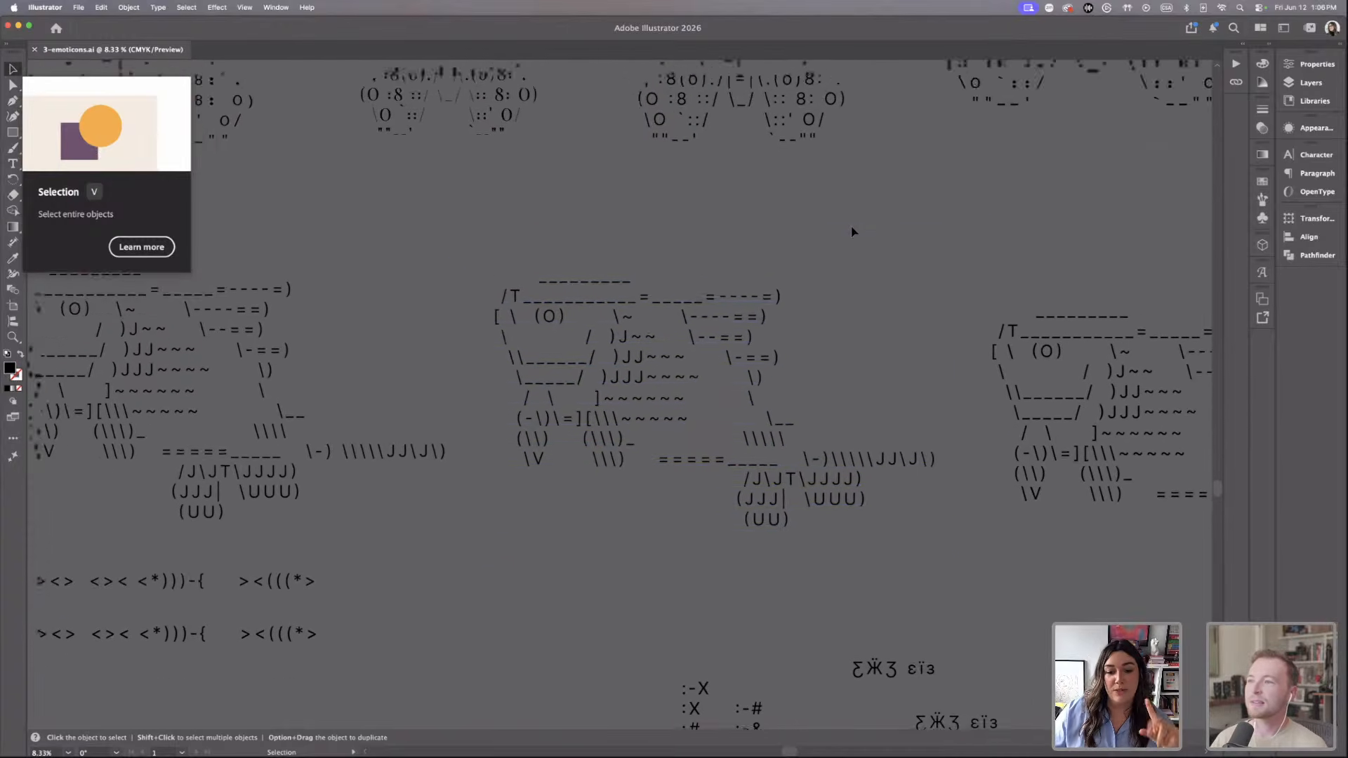
scroll(850, 226, "up", 5)
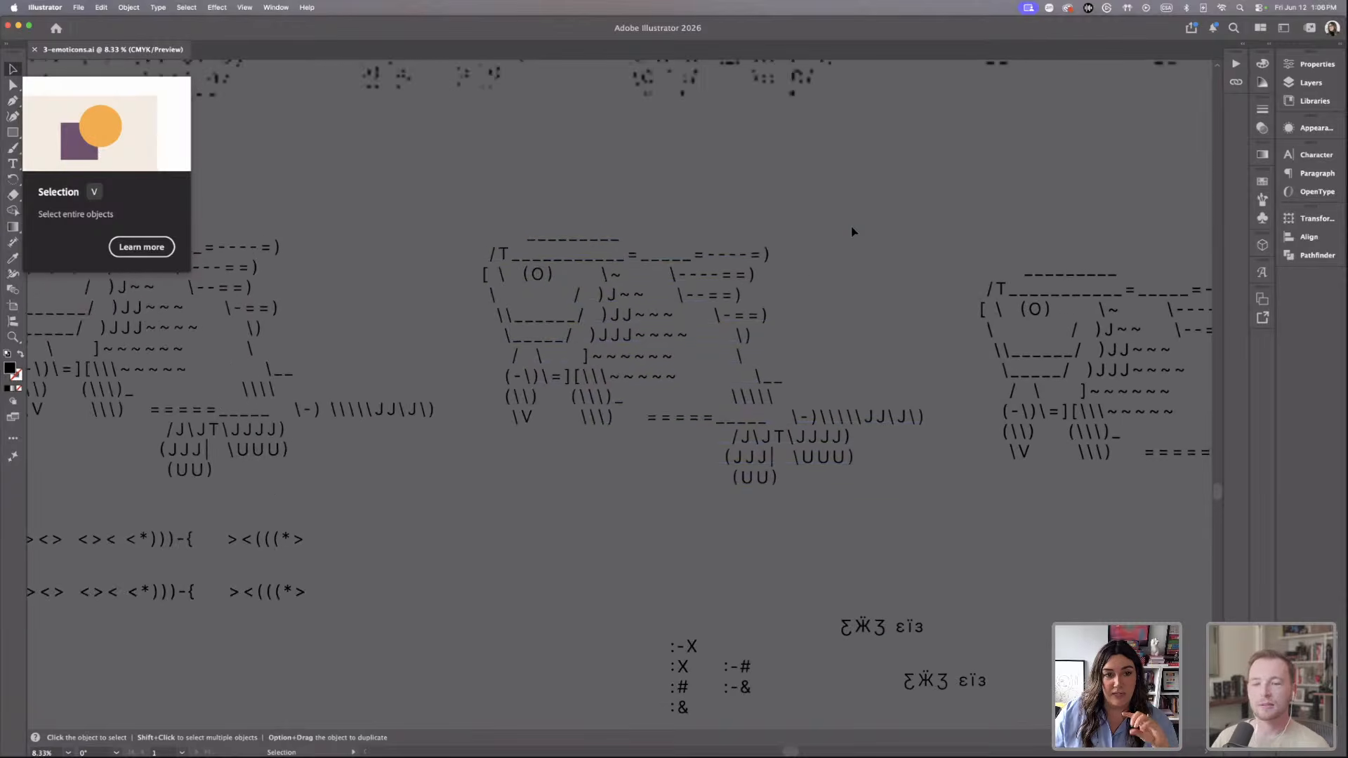
scroll(851, 229, "up", 6)
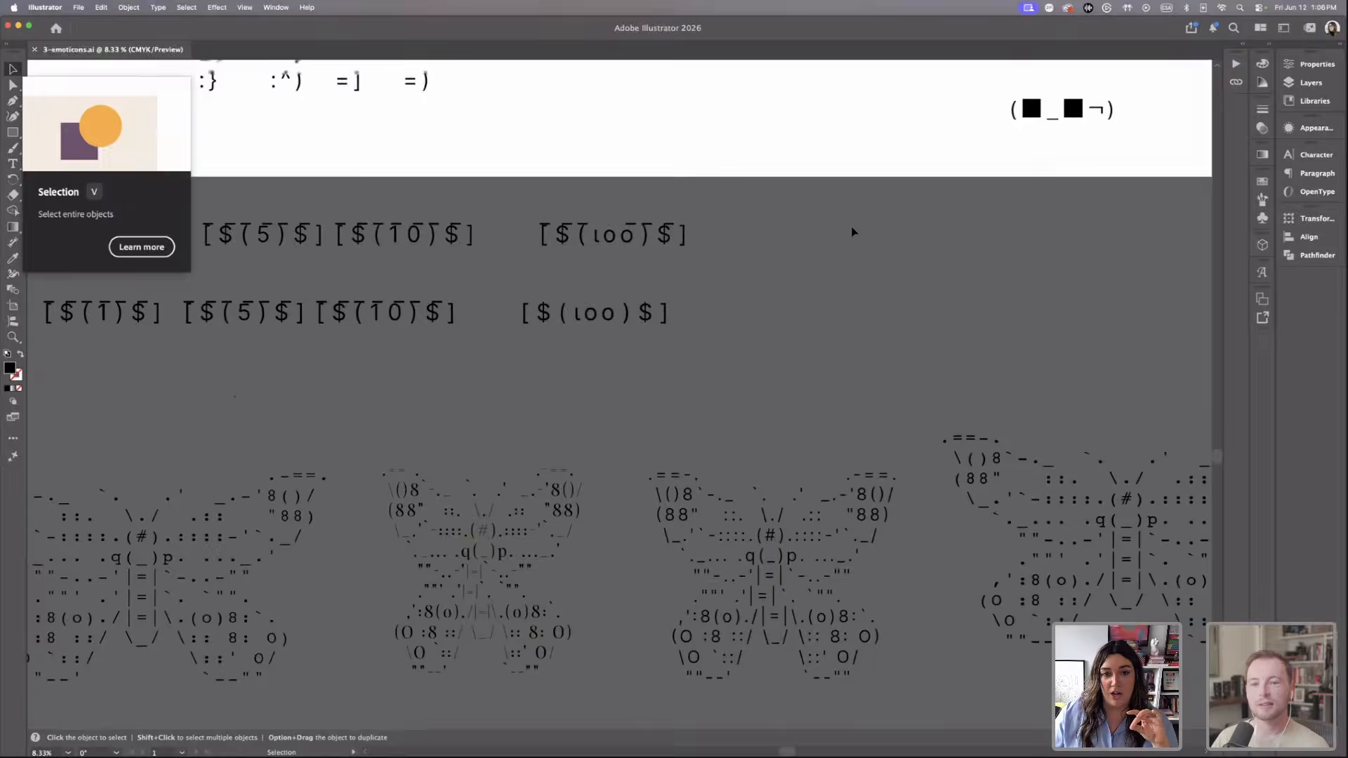
scroll(851, 232, "up", 6)
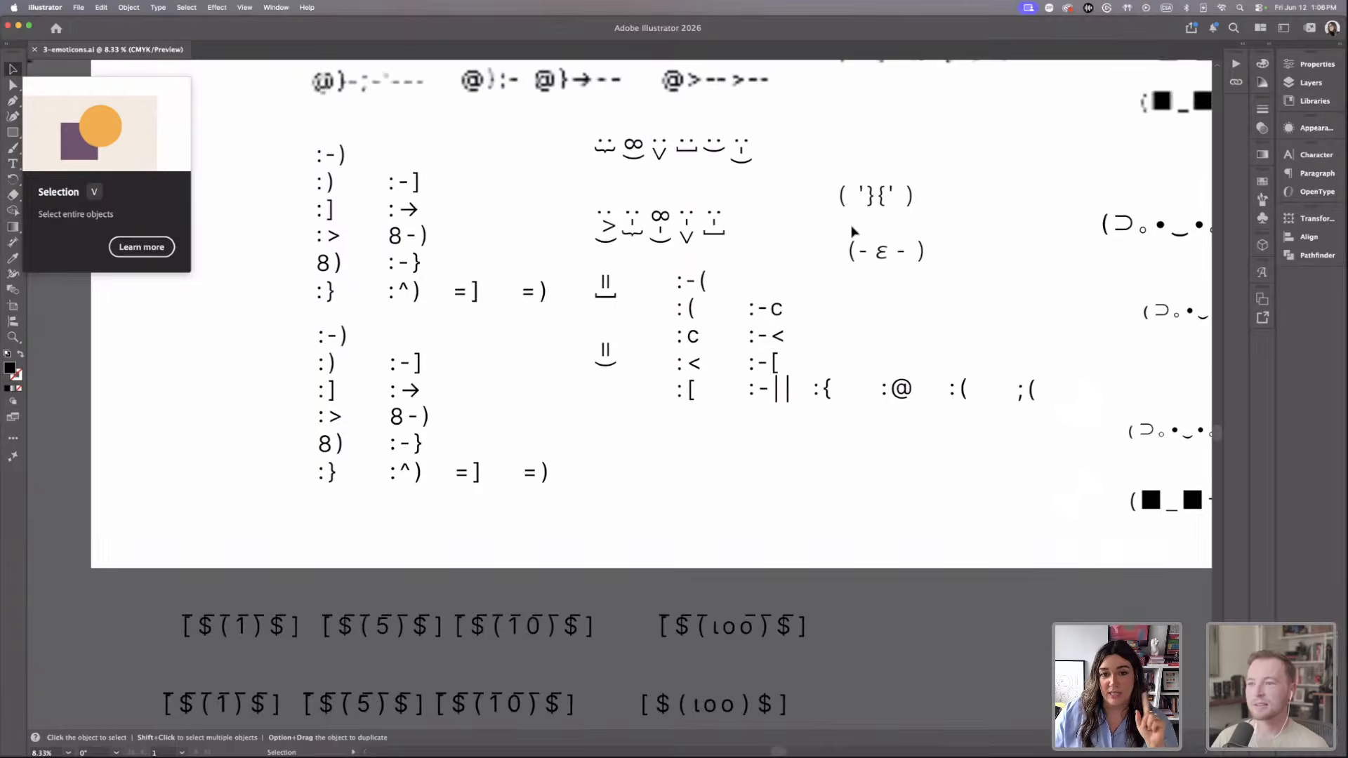
scroll(850, 231, "down", 1)
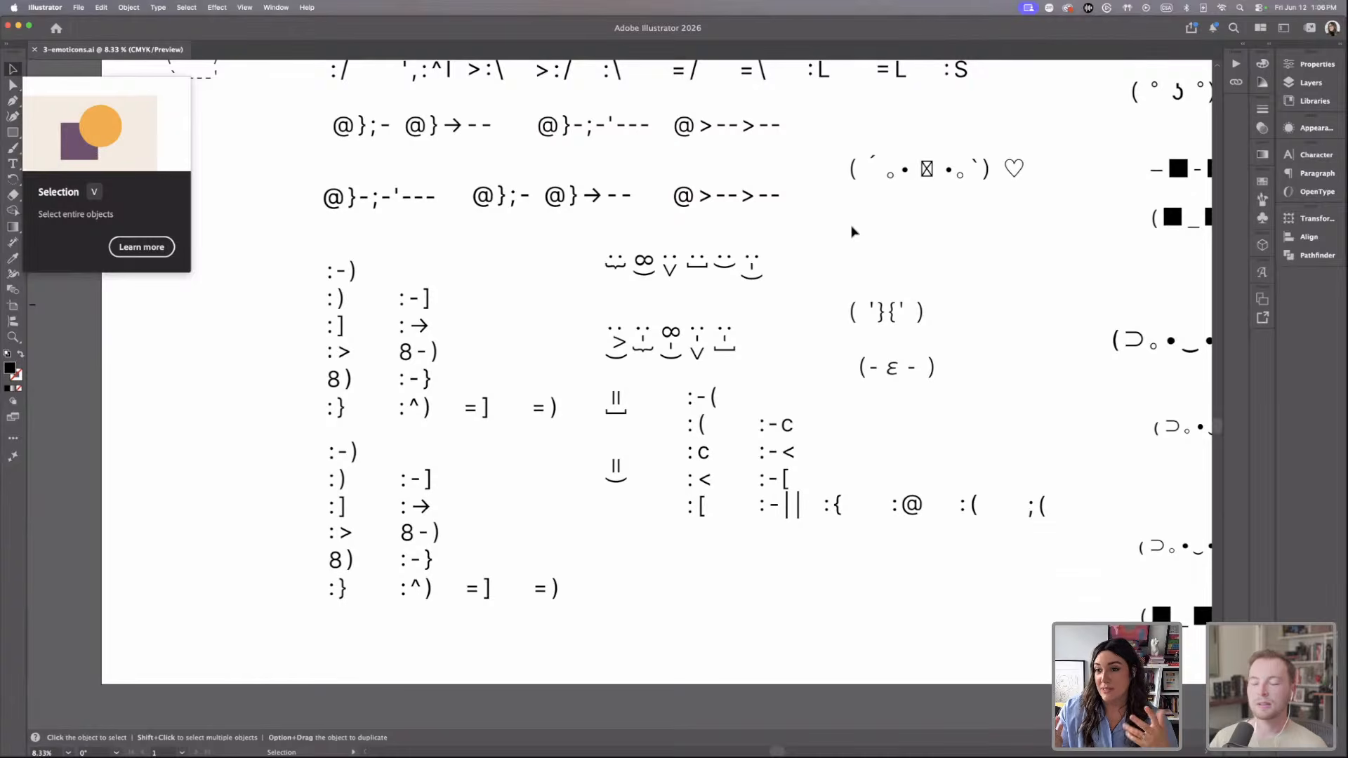
Select the face emoticon with the heart and examine the crossed-box character in its middle up close.
left_click(933, 176)
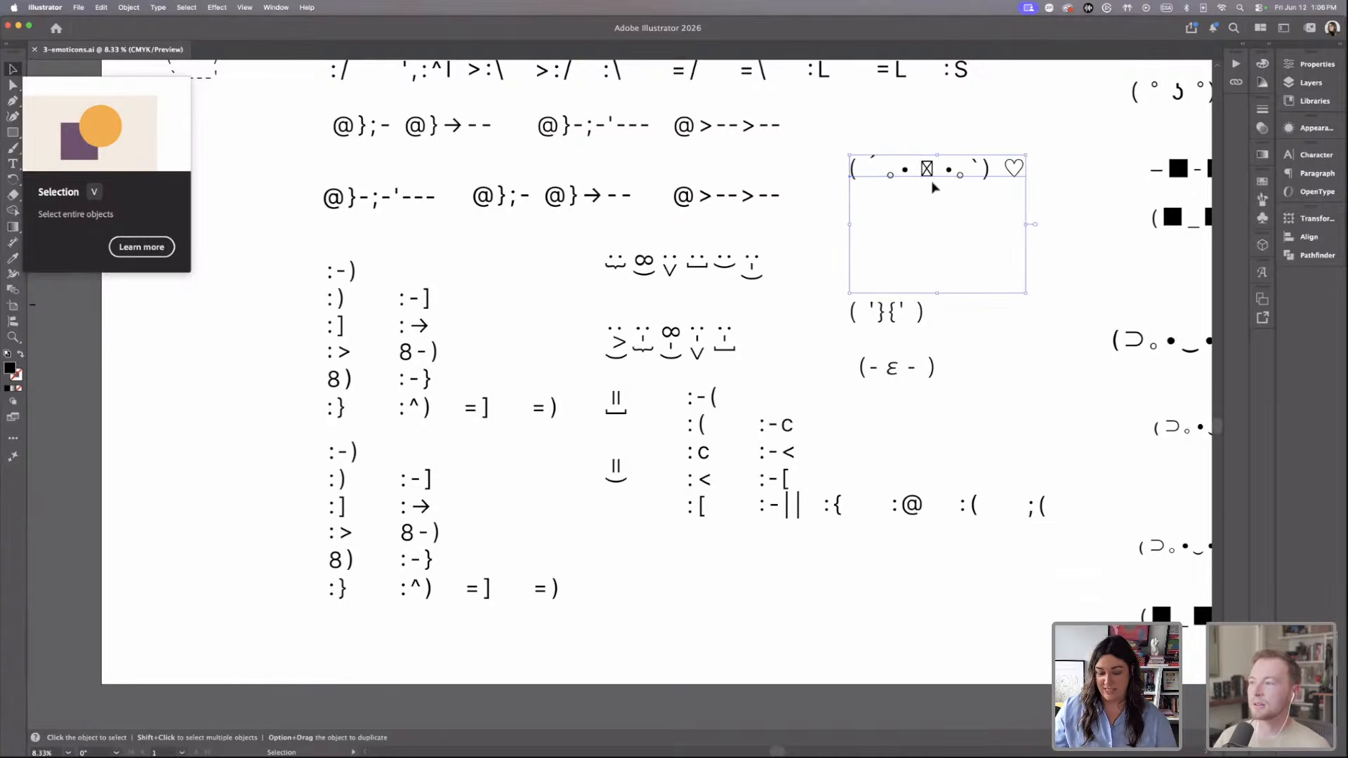
key("super+equal")
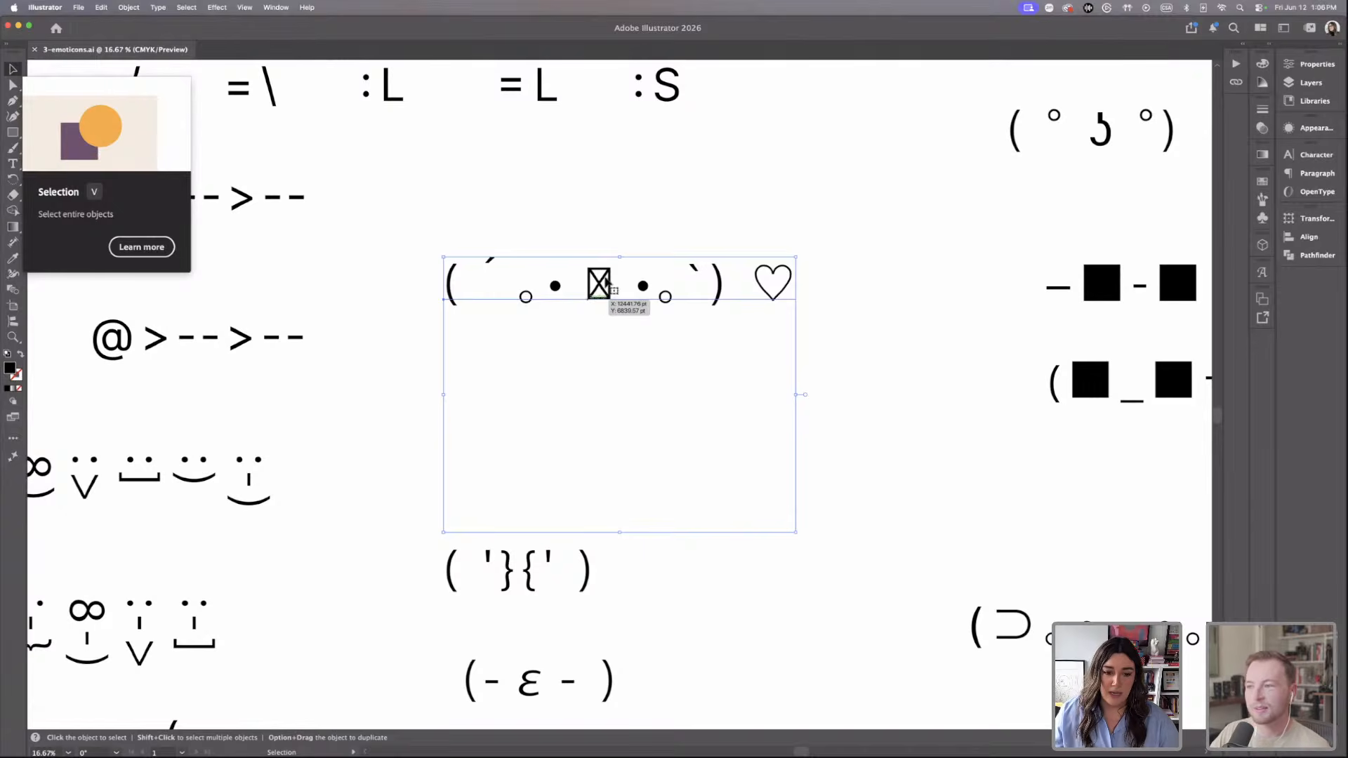
scroll(597, 291, "left", 5)
scroll(596, 291, "down", 2)
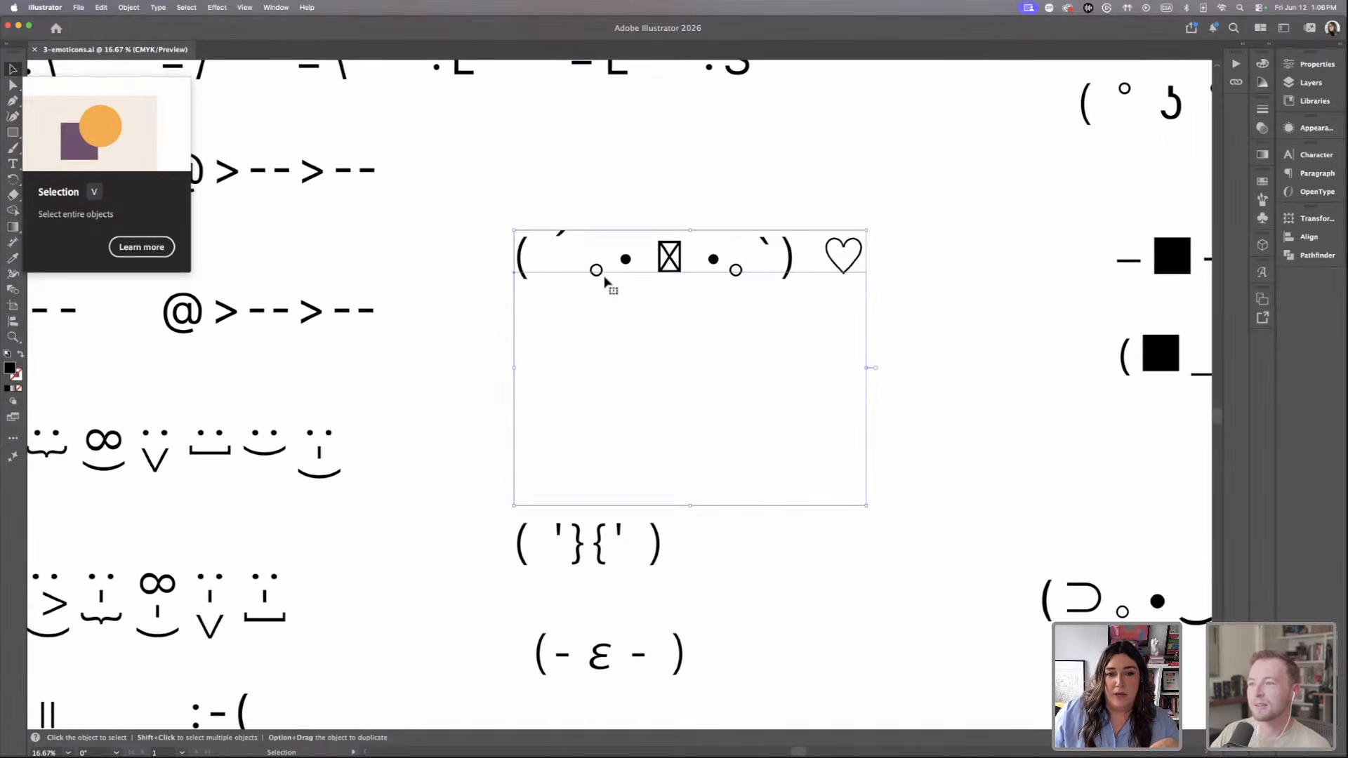
scroll(602, 279, "left", 5)
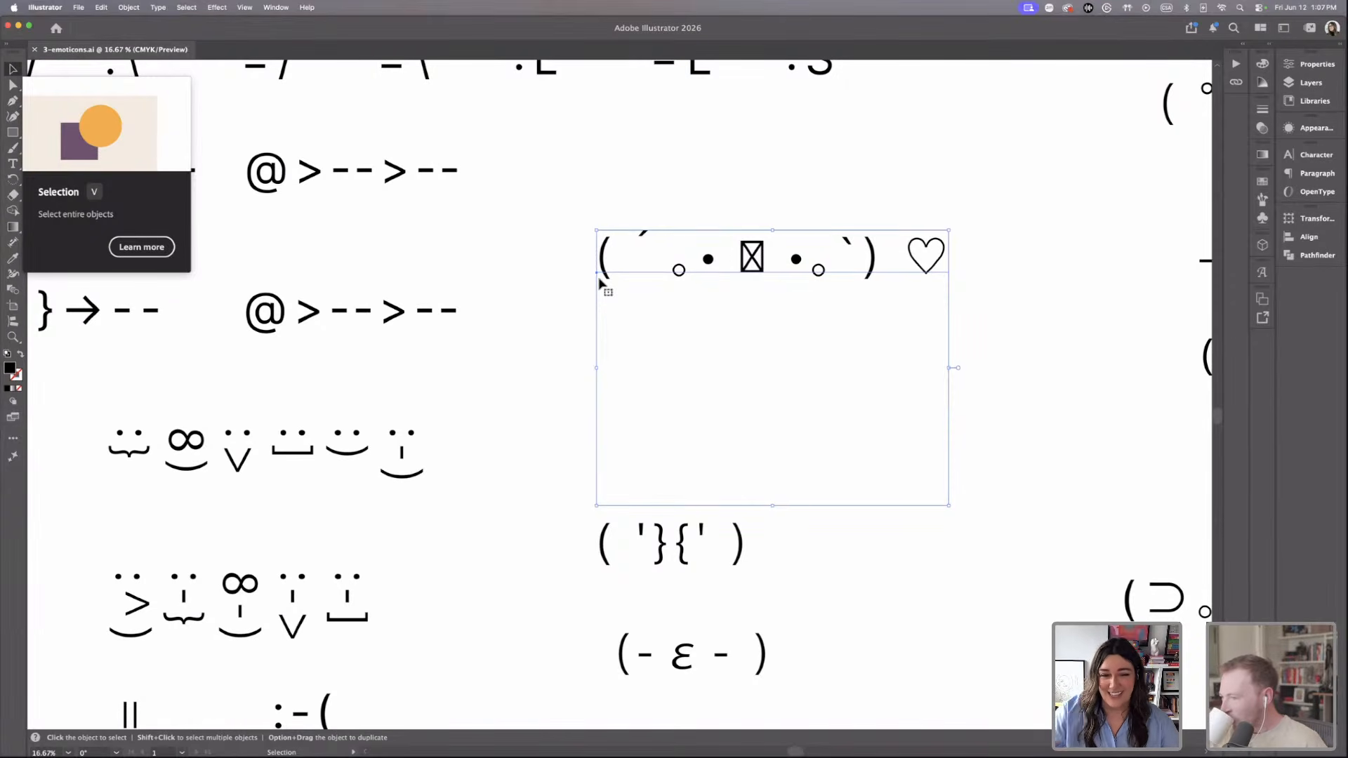
Shift the editable smiley text block left and place a copy of it below, near the artboard's left edge.
scroll(379, 187, "left", 10)
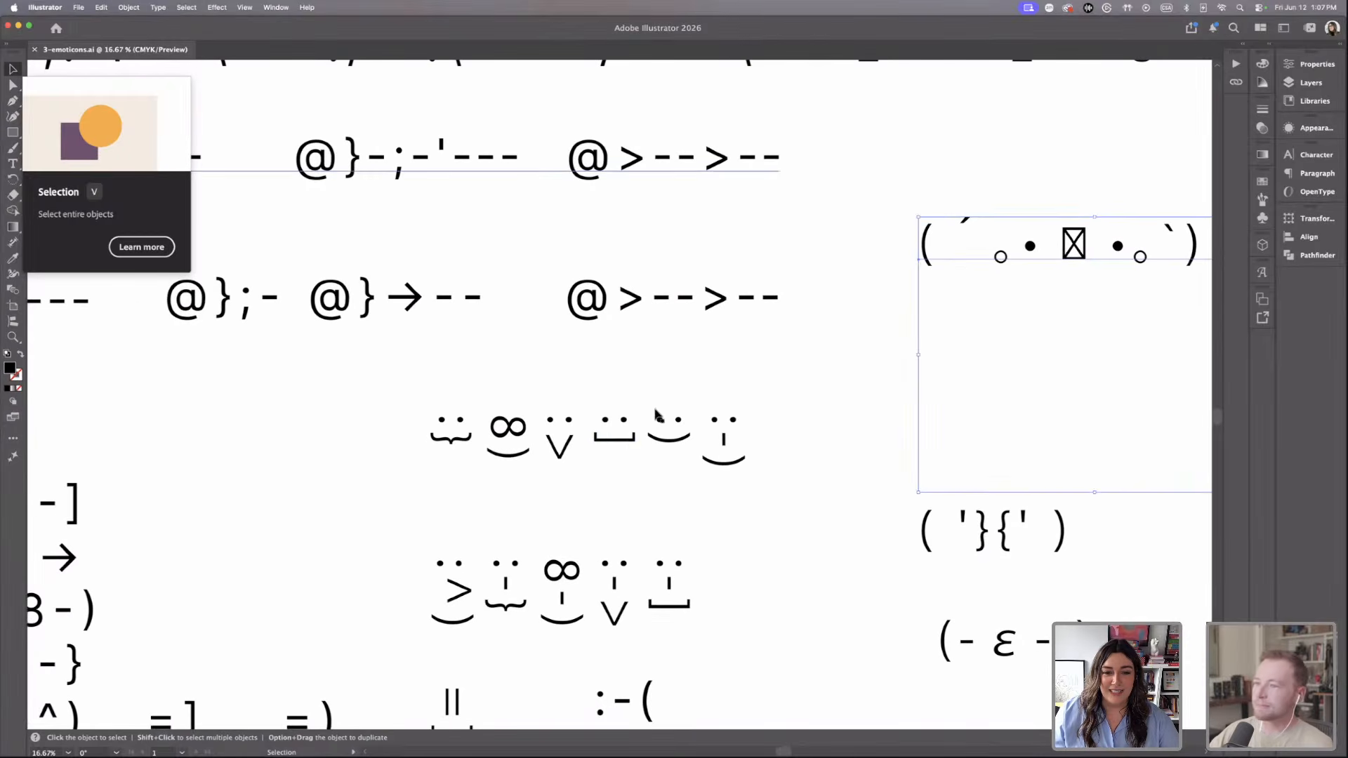
scroll(491, 477, "left", 5)
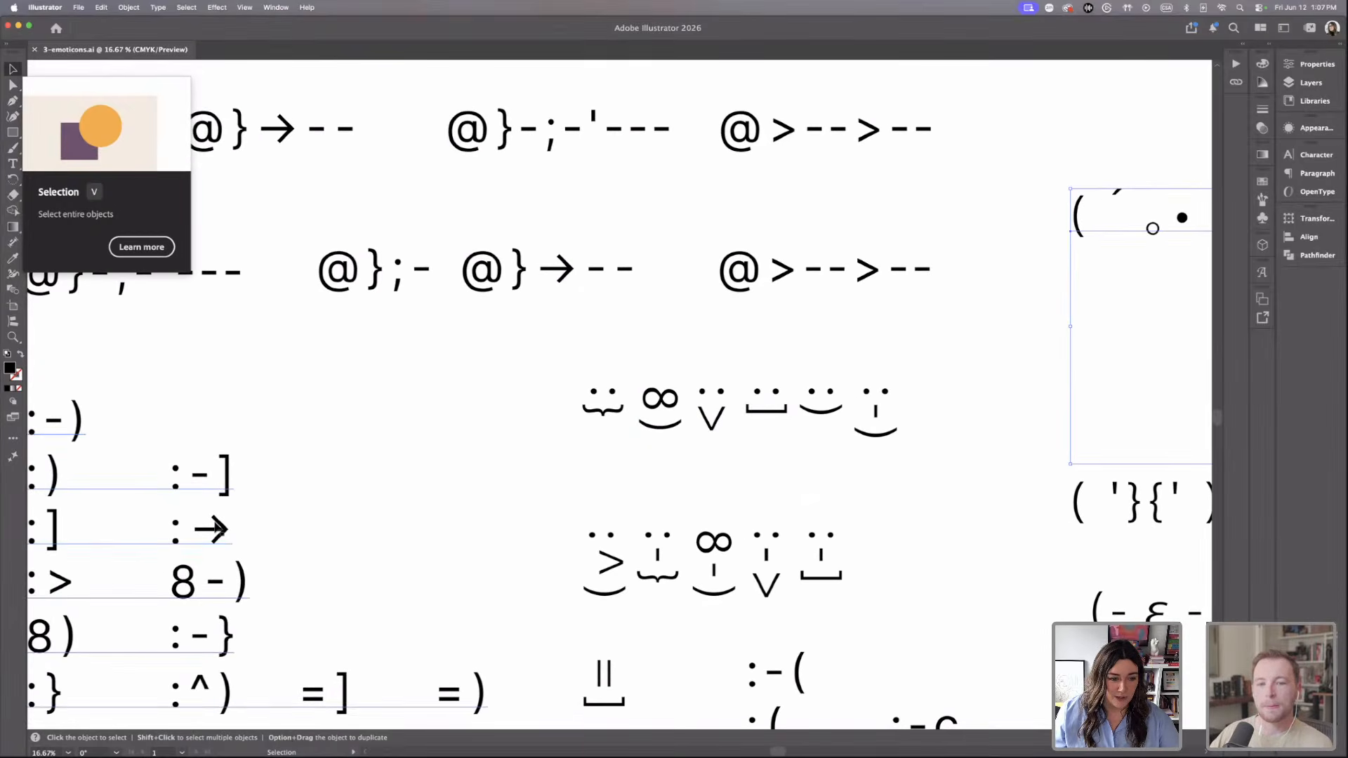
left_click(214, 528)
scroll(217, 527, "left", 7)
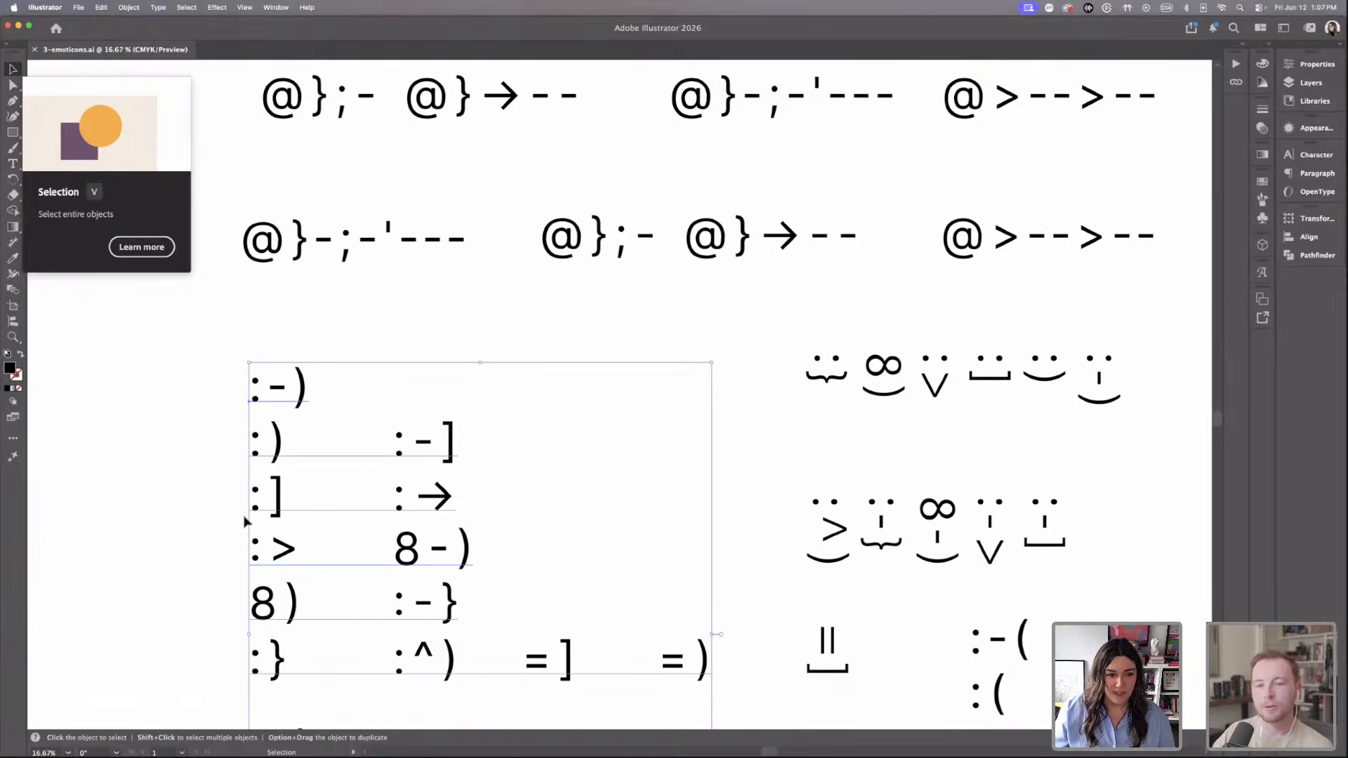
scroll(245, 521, "left", 3)
scroll(245, 521, "down", 3)
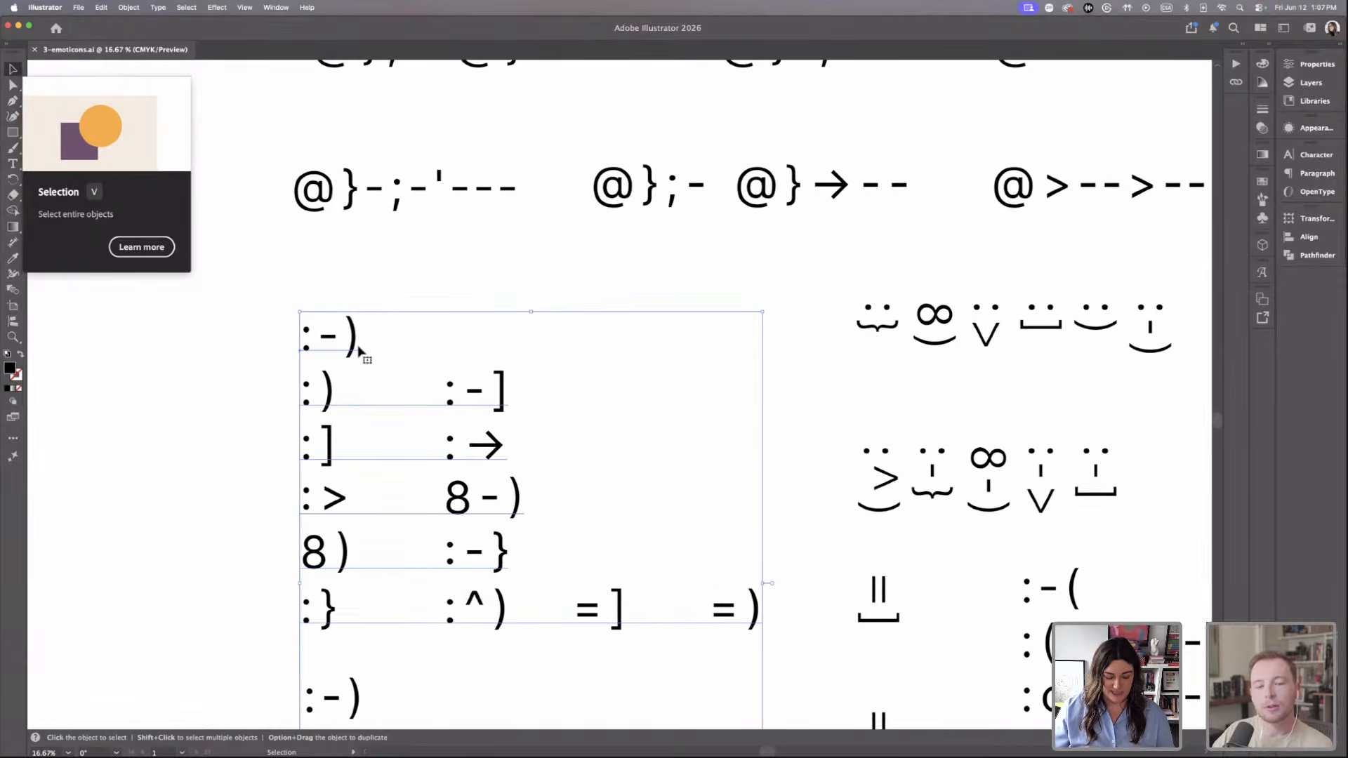
key("super+minus")
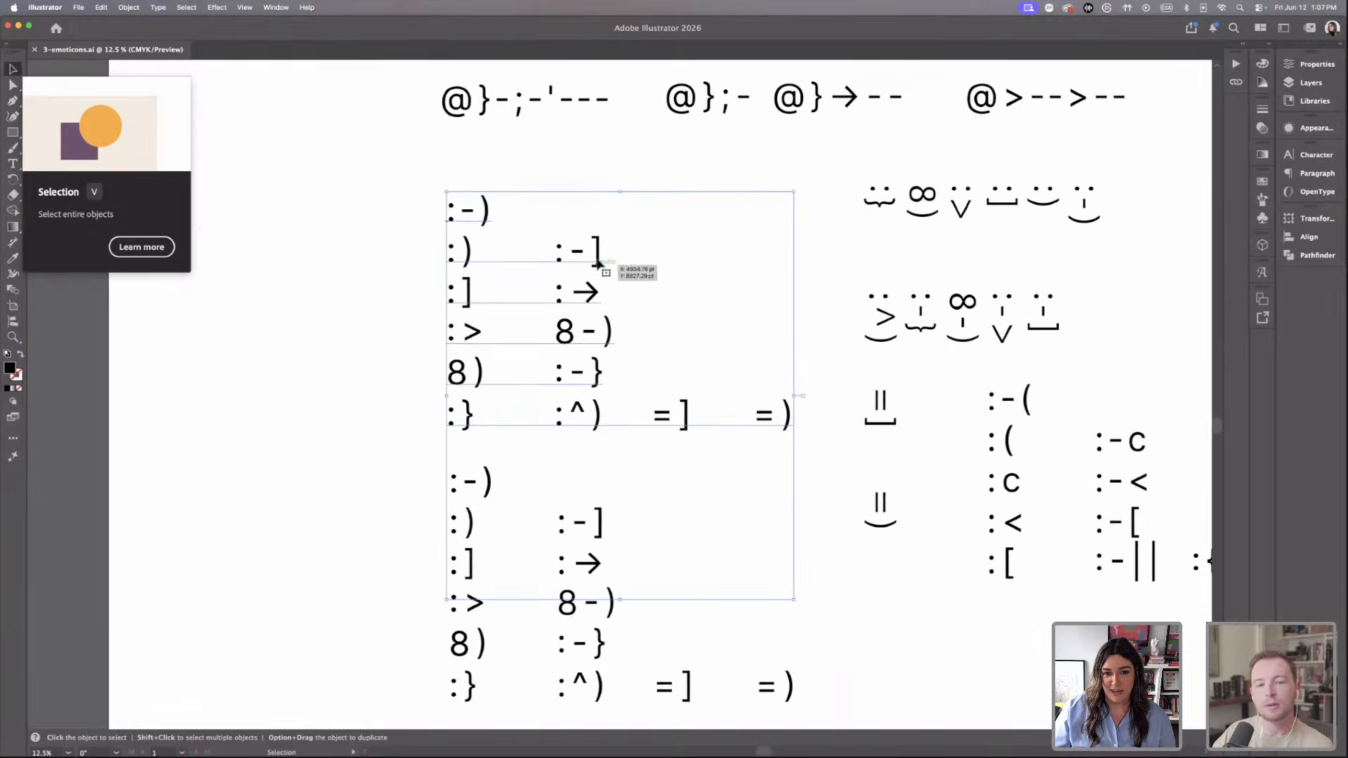
left_click_drag(597, 263, 298, 495)
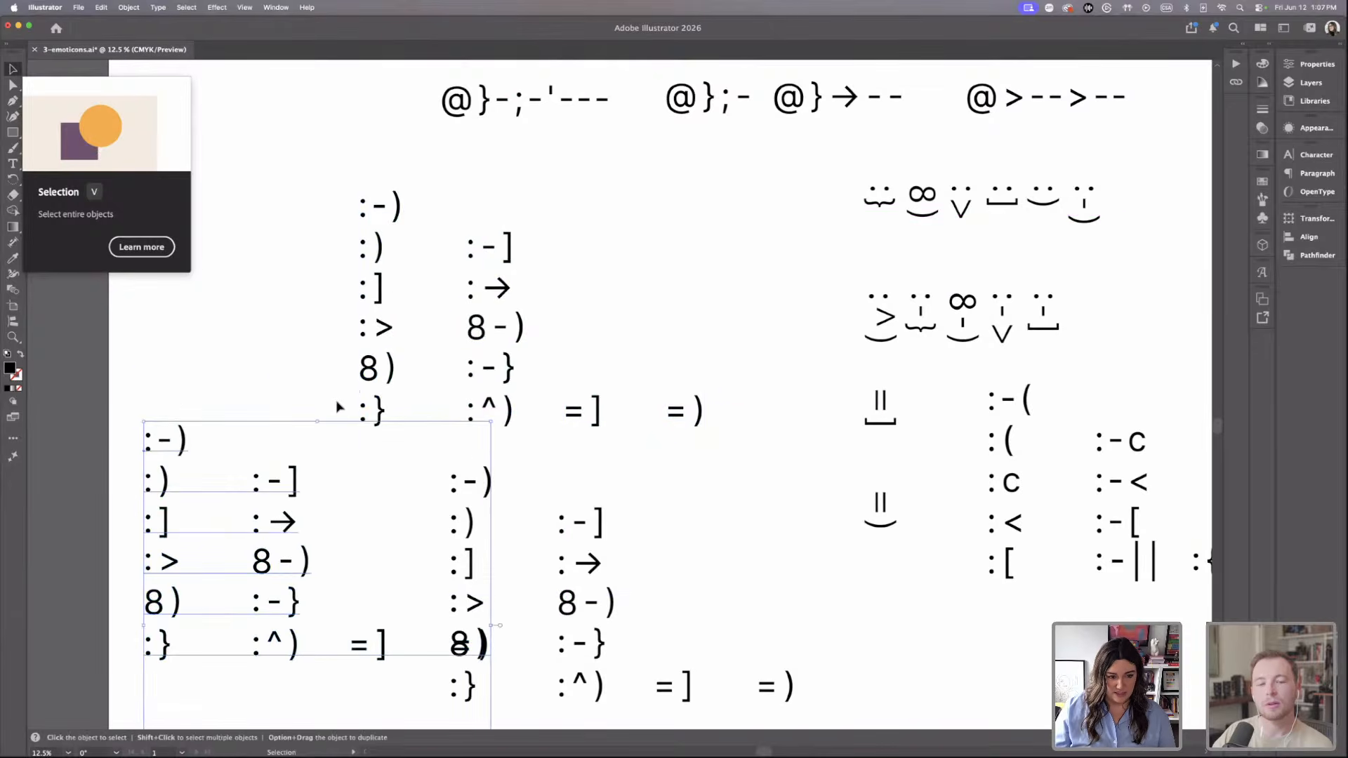
scroll(337, 406, "down", 3)
scroll(337, 406, "left", 2)
Convert the copied smiley text block to outlines and select only its ":-]" emoticon.
key("super")
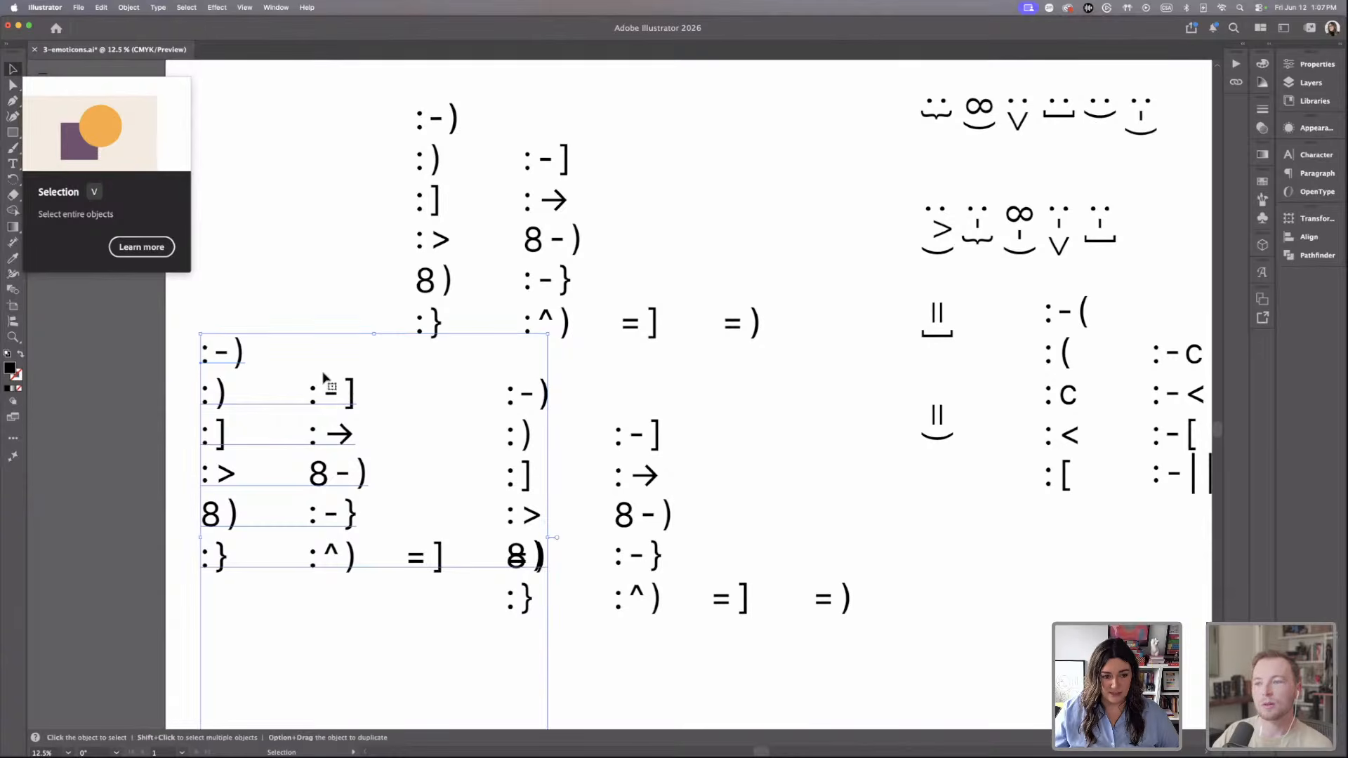
left_click(383, 305)
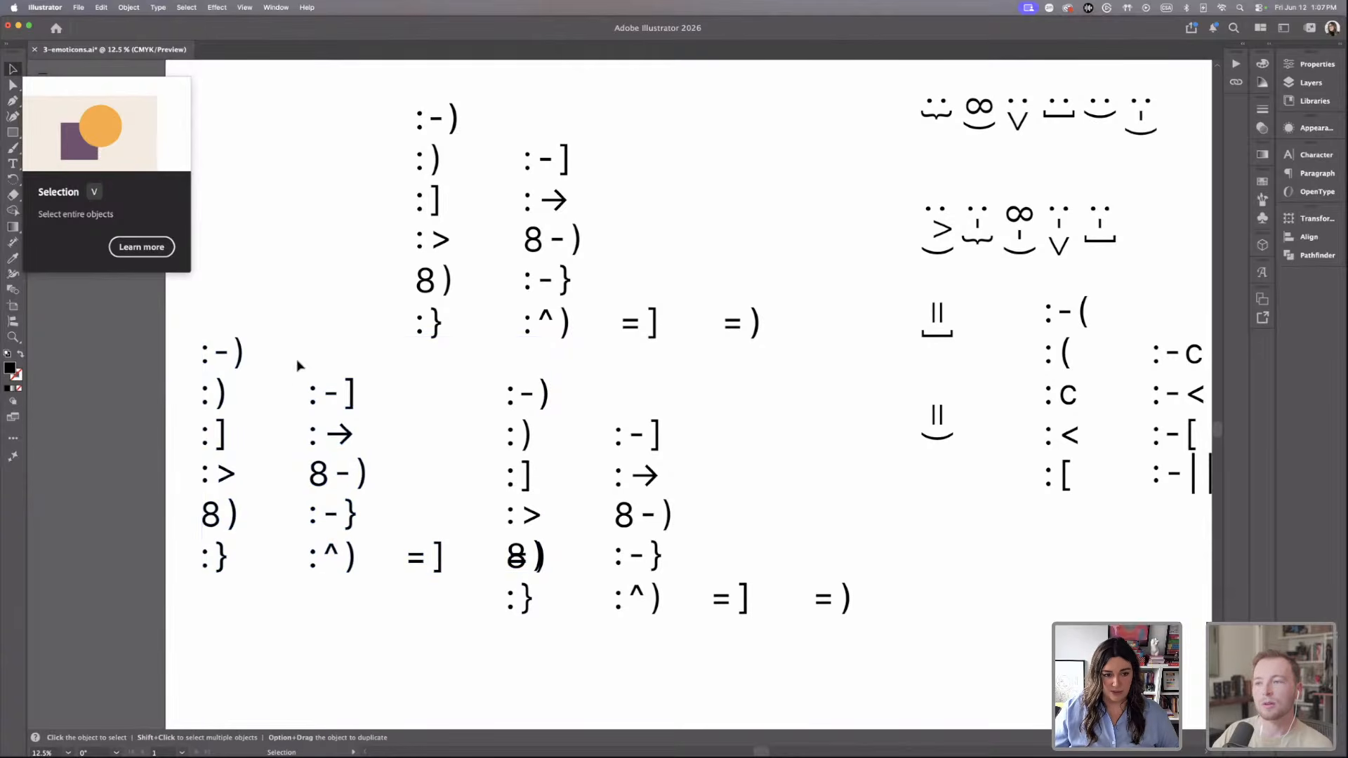
left_click(360, 401)
key("super+equal")
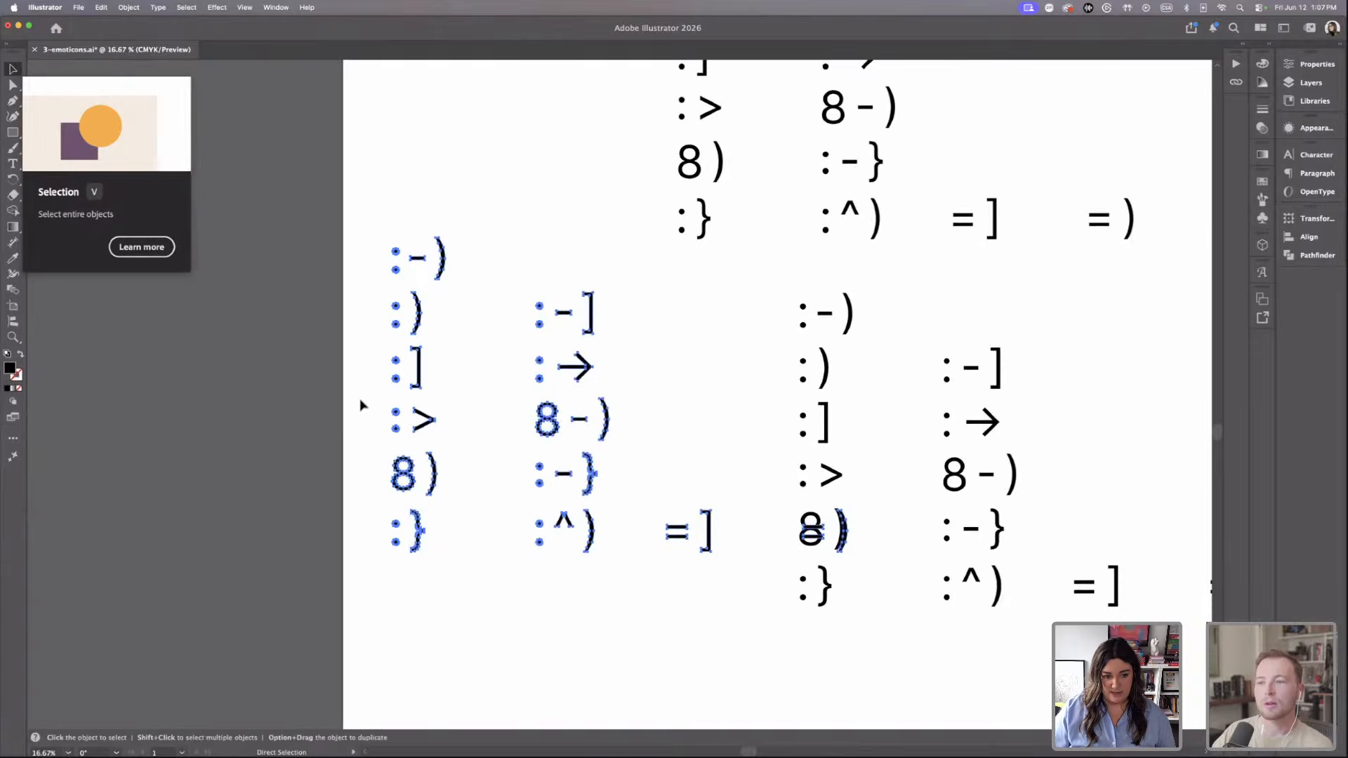
left_click_drag(503, 330, 610, 319)
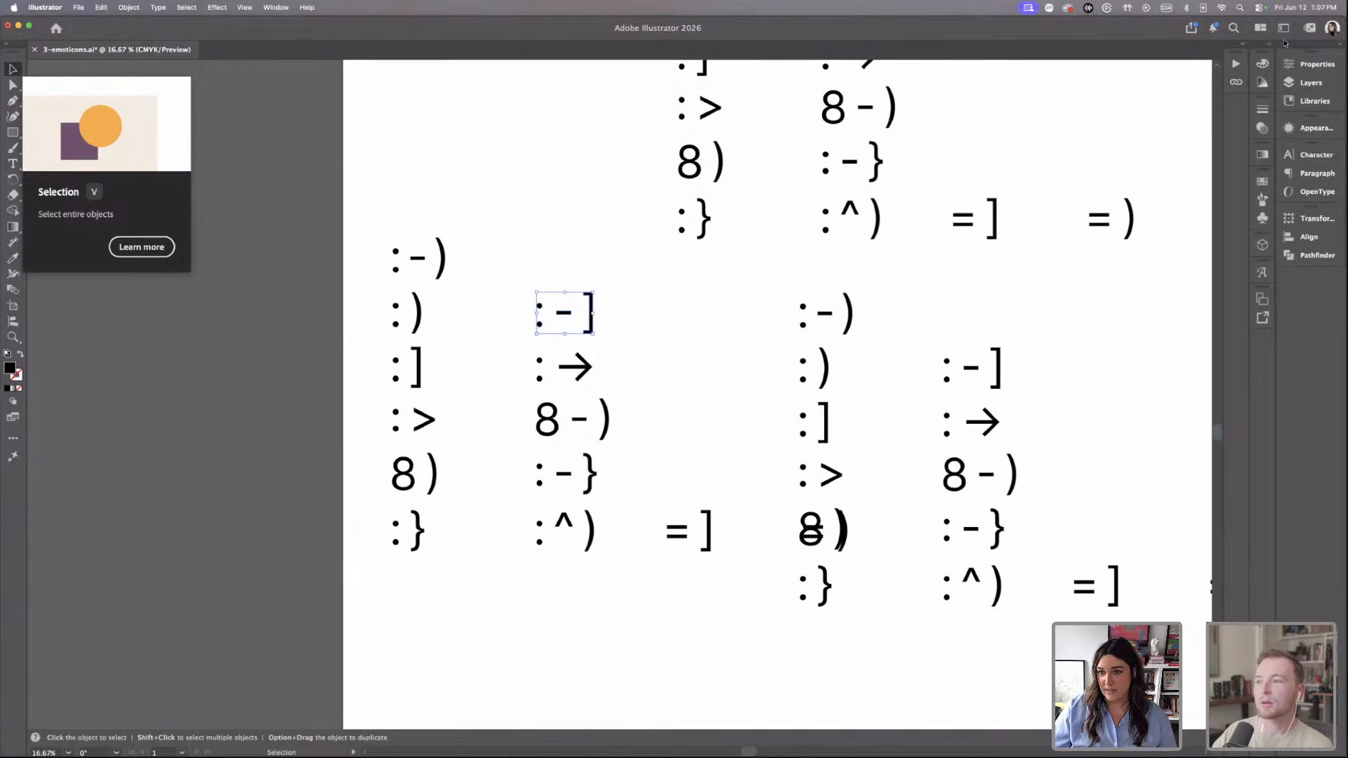
Bring up the object alignment options and reselect the outlined ":-]" emoticon.
left_click(1312, 64)
left_click(1310, 236)
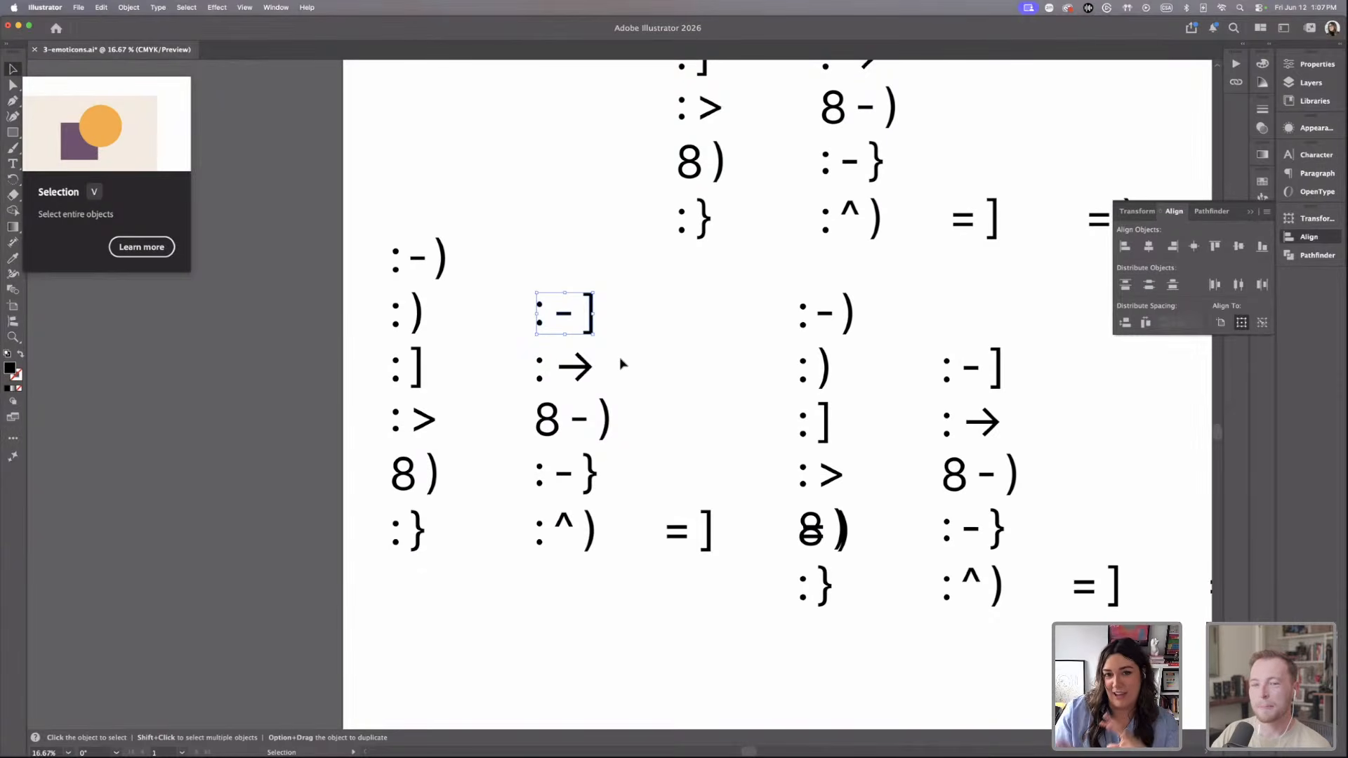
left_click(646, 321)
left_click_drag(482, 279, 637, 342)
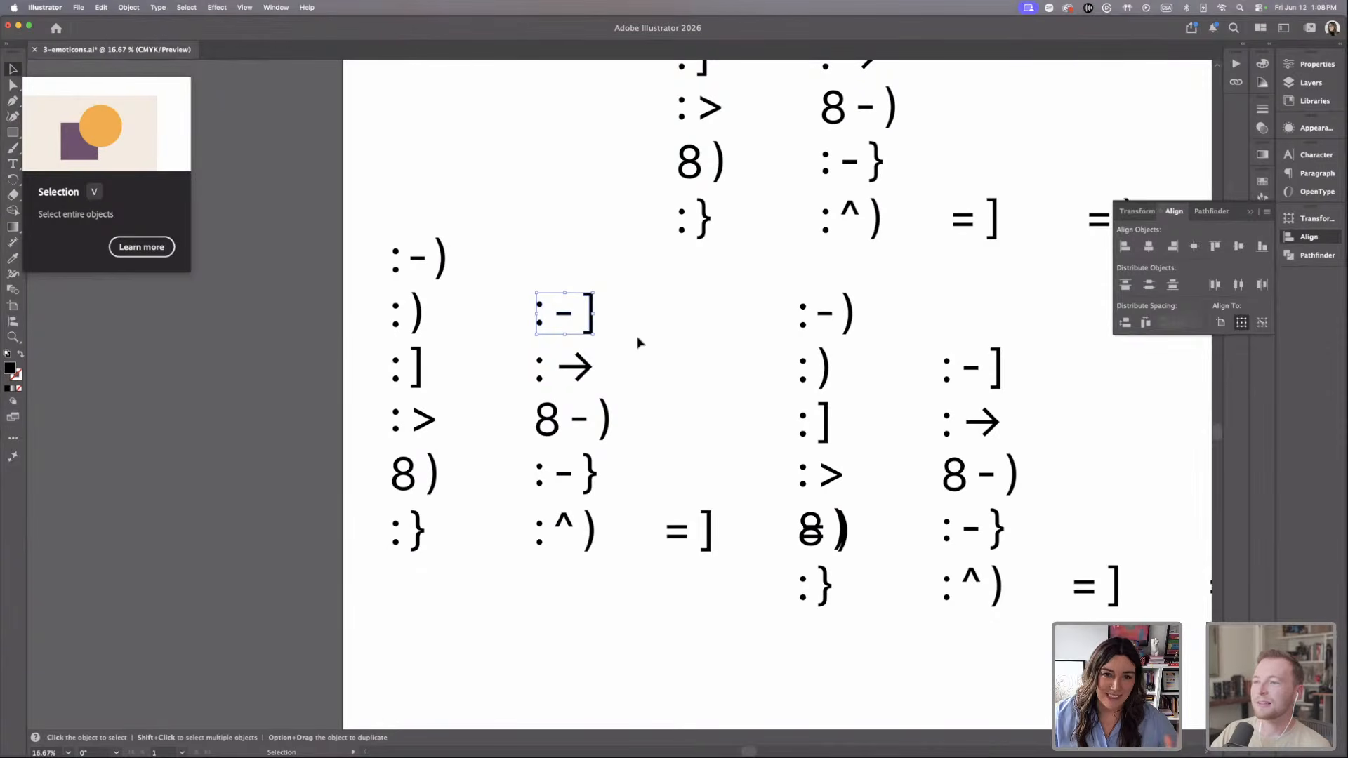
Switch to InDesign and start setting up a new document with inches as its units.
mouse_move(899, 755)
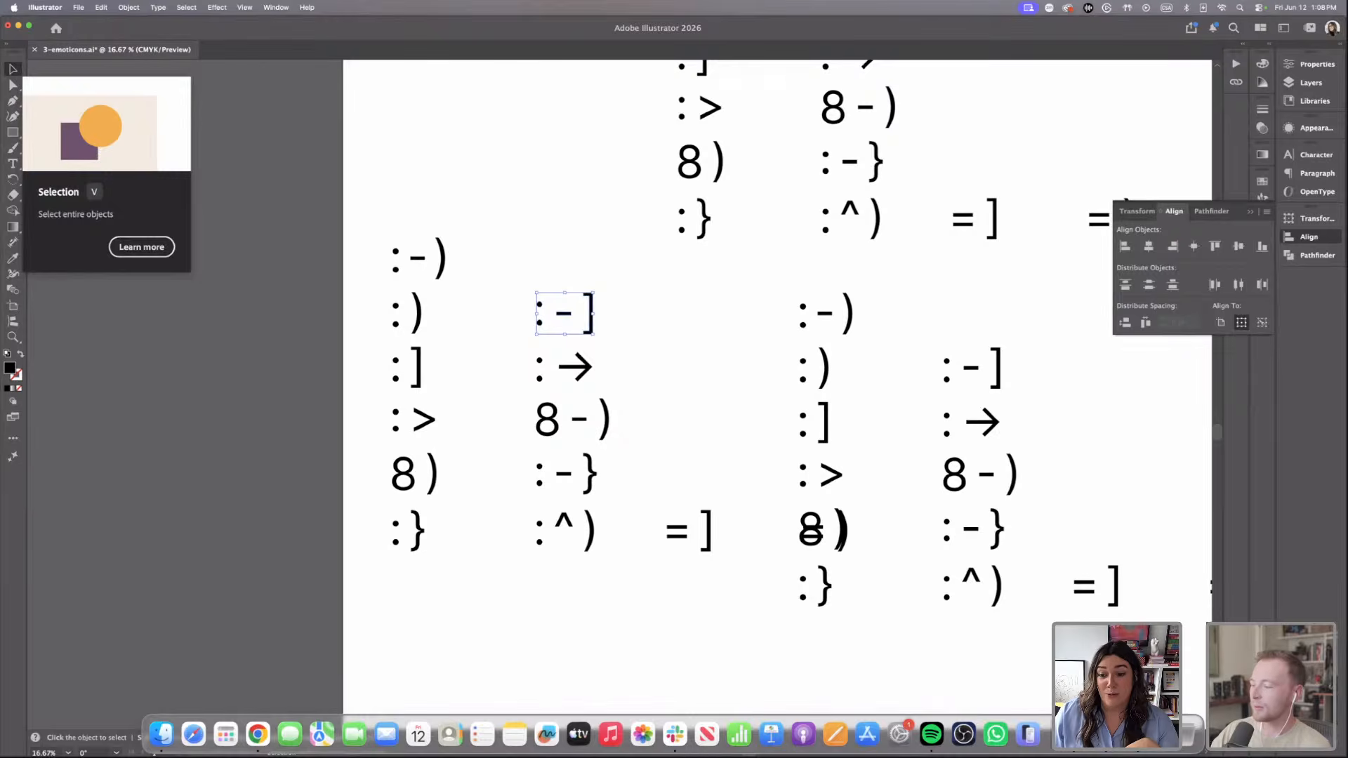
left_click(1092, 734)
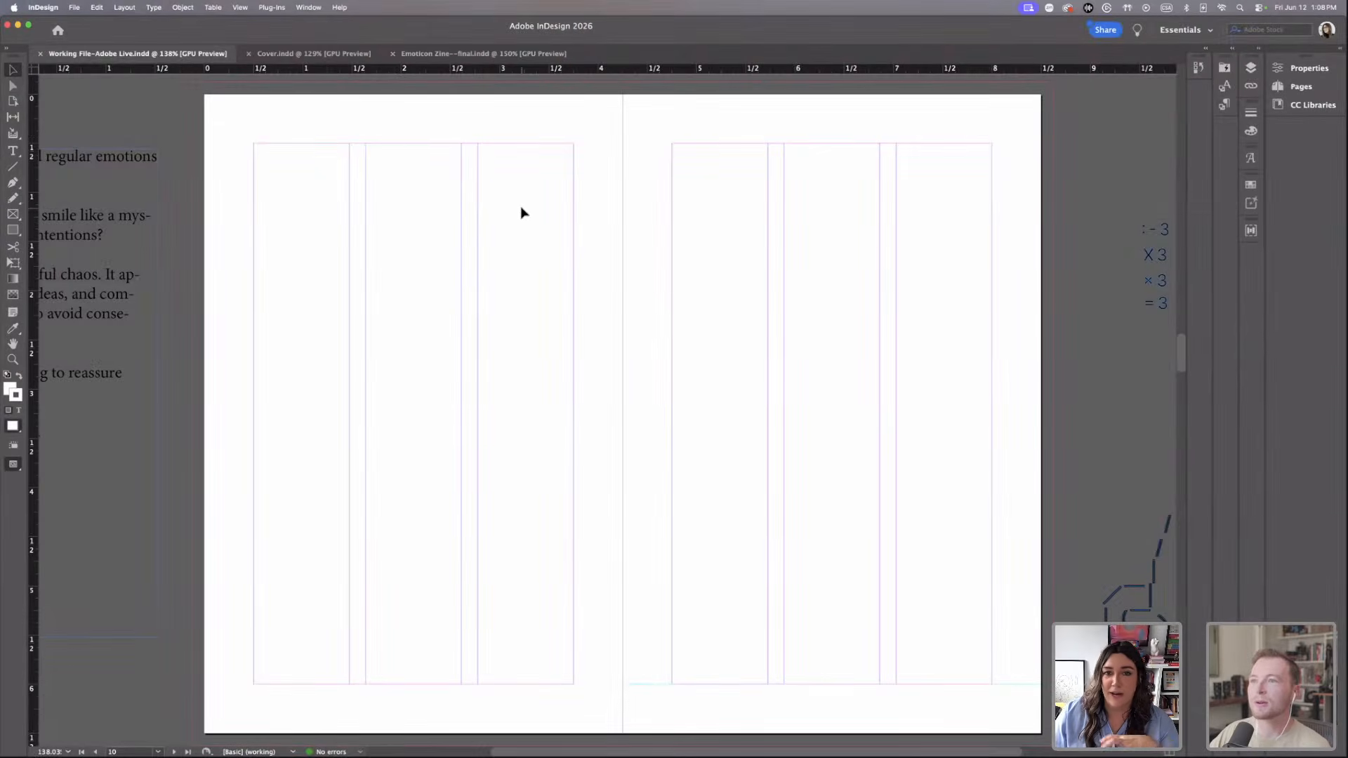
left_click(73, 7)
mouse_move(86, 30)
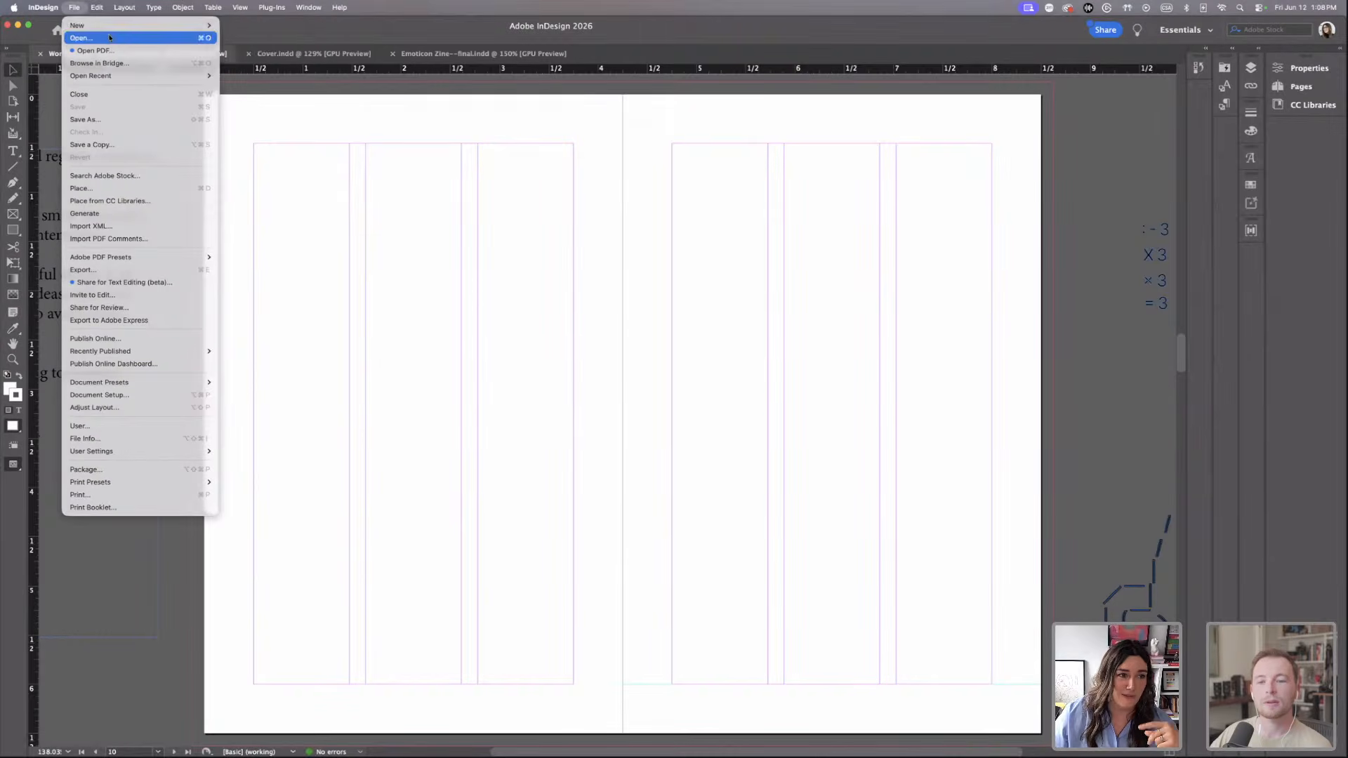
left_click(242, 25)
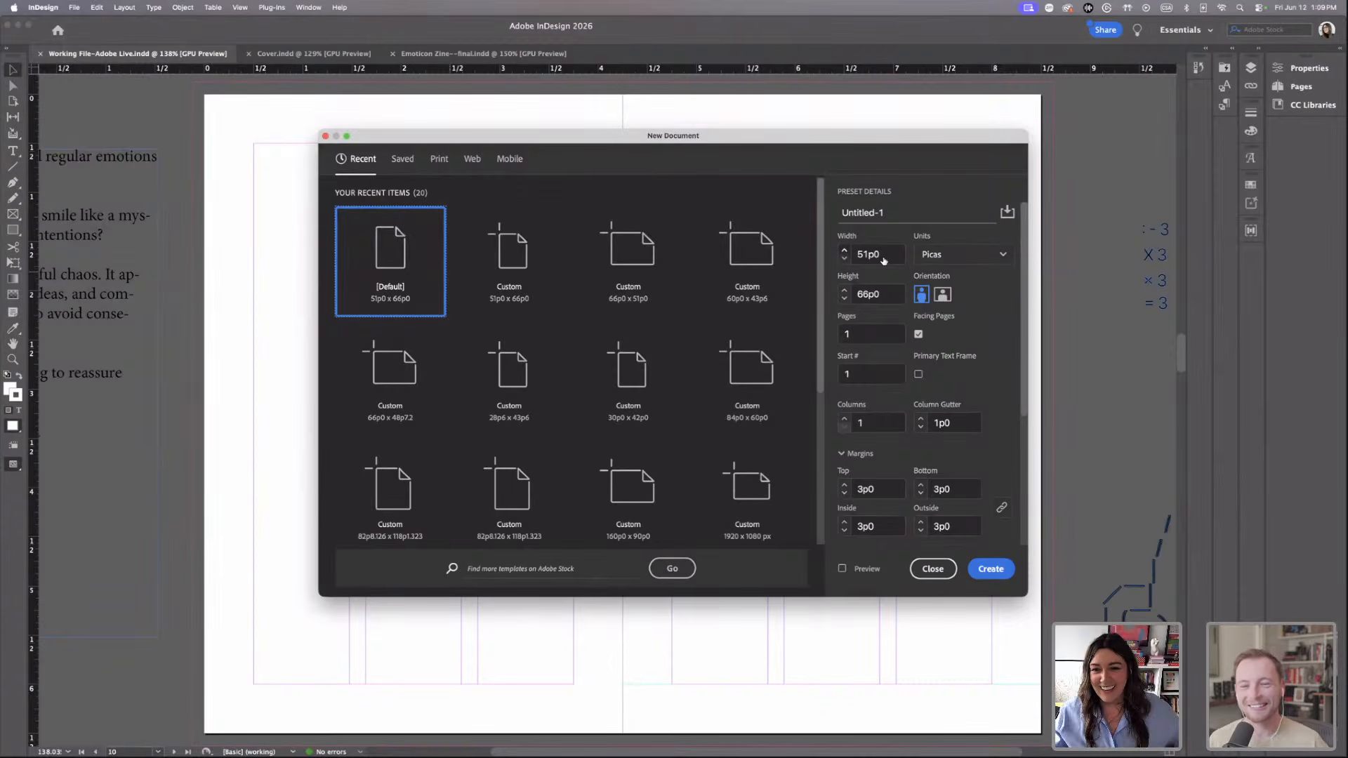
left_click(942, 255)
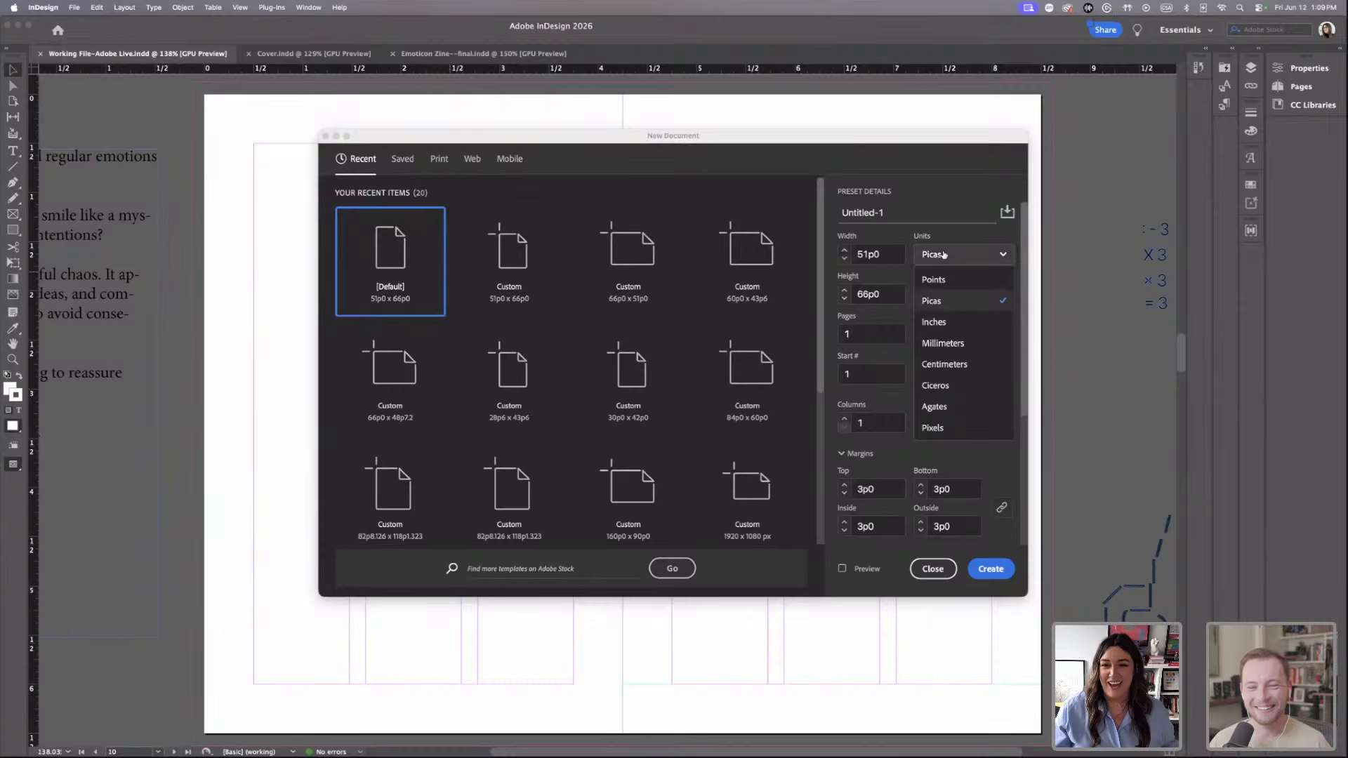
left_click(956, 322)
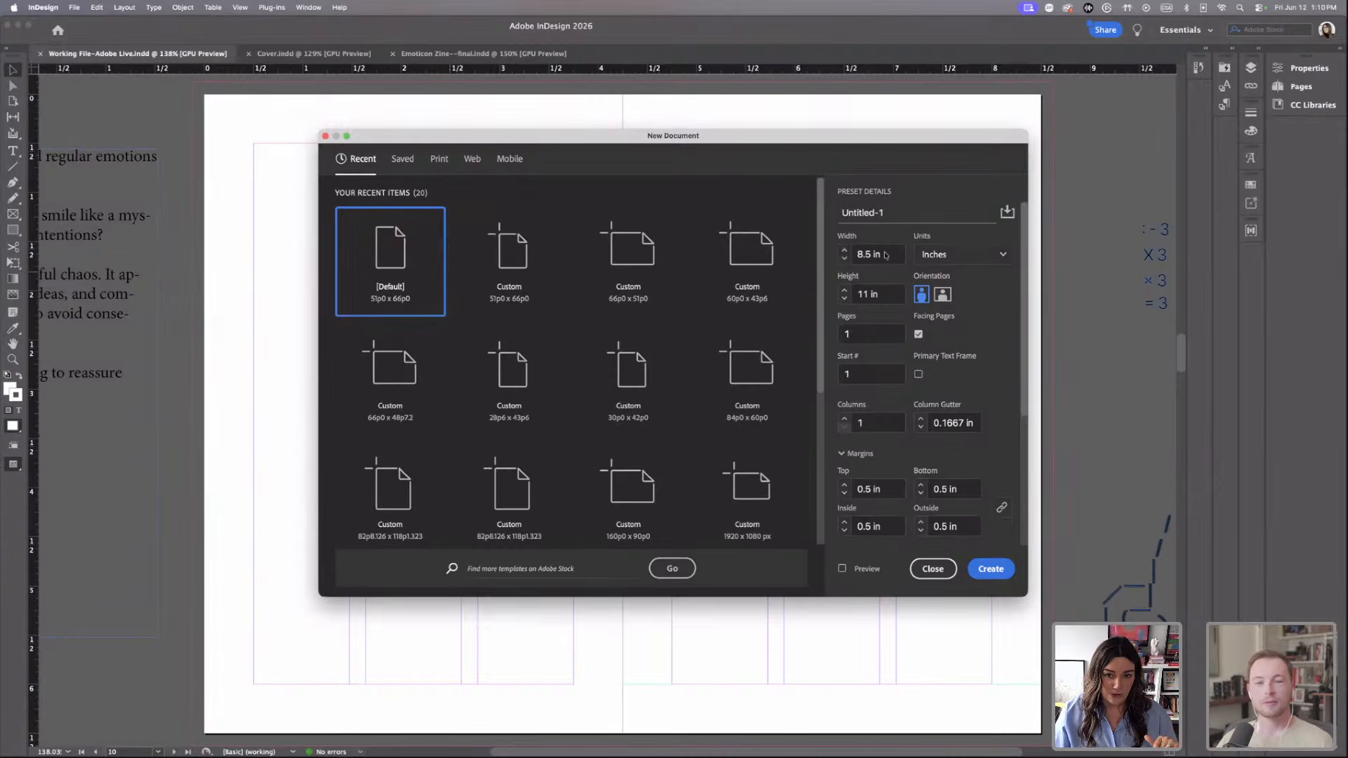
Set the new document's page width to 4.25 in.
left_click_drag(885, 254, 856, 257)
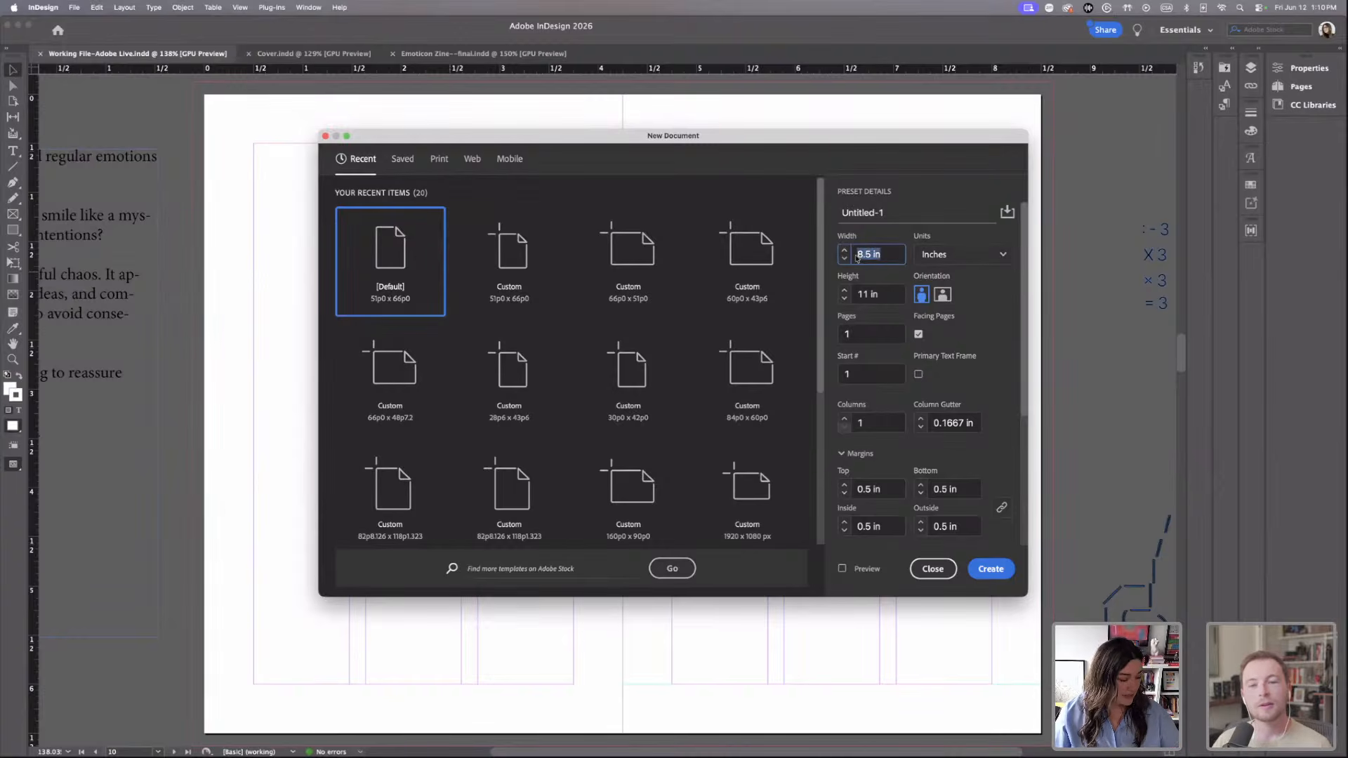
type("4,25")
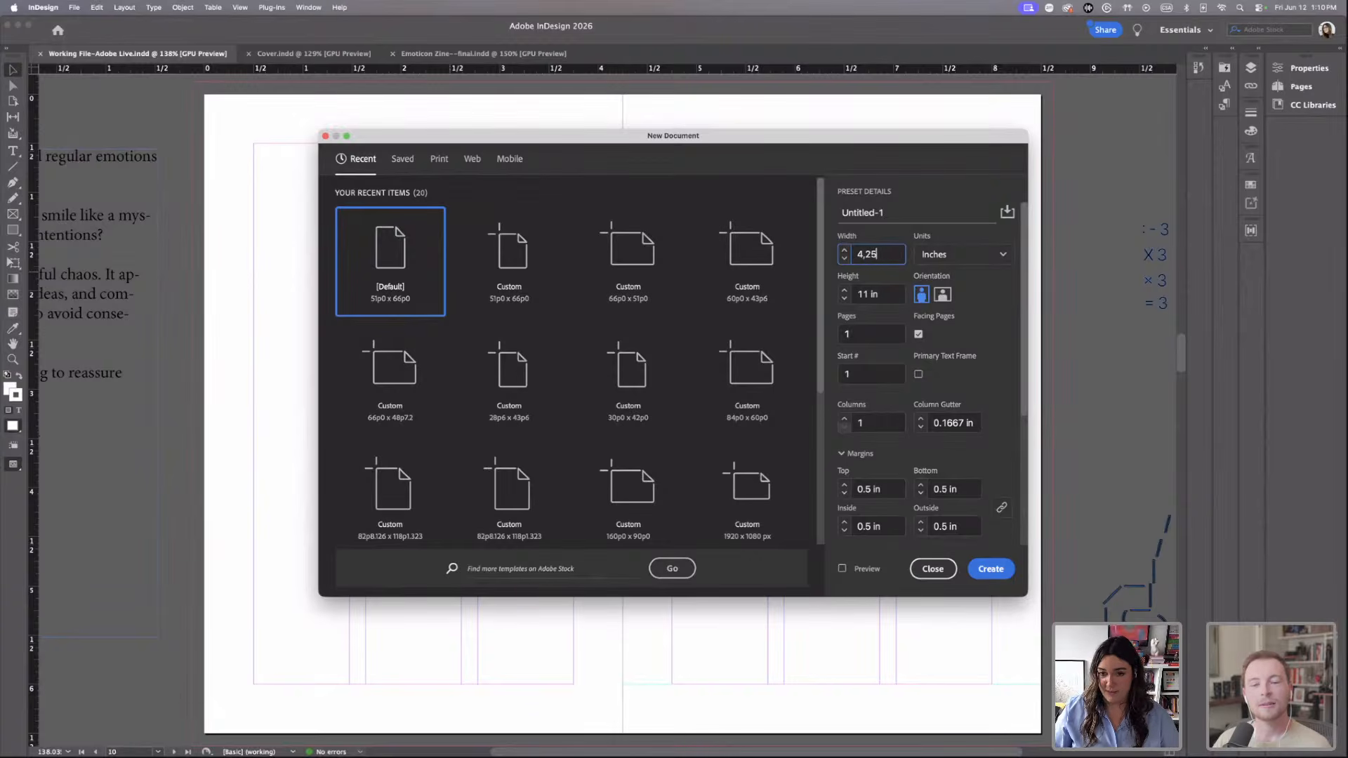
key("Left")
key("BackSpace")
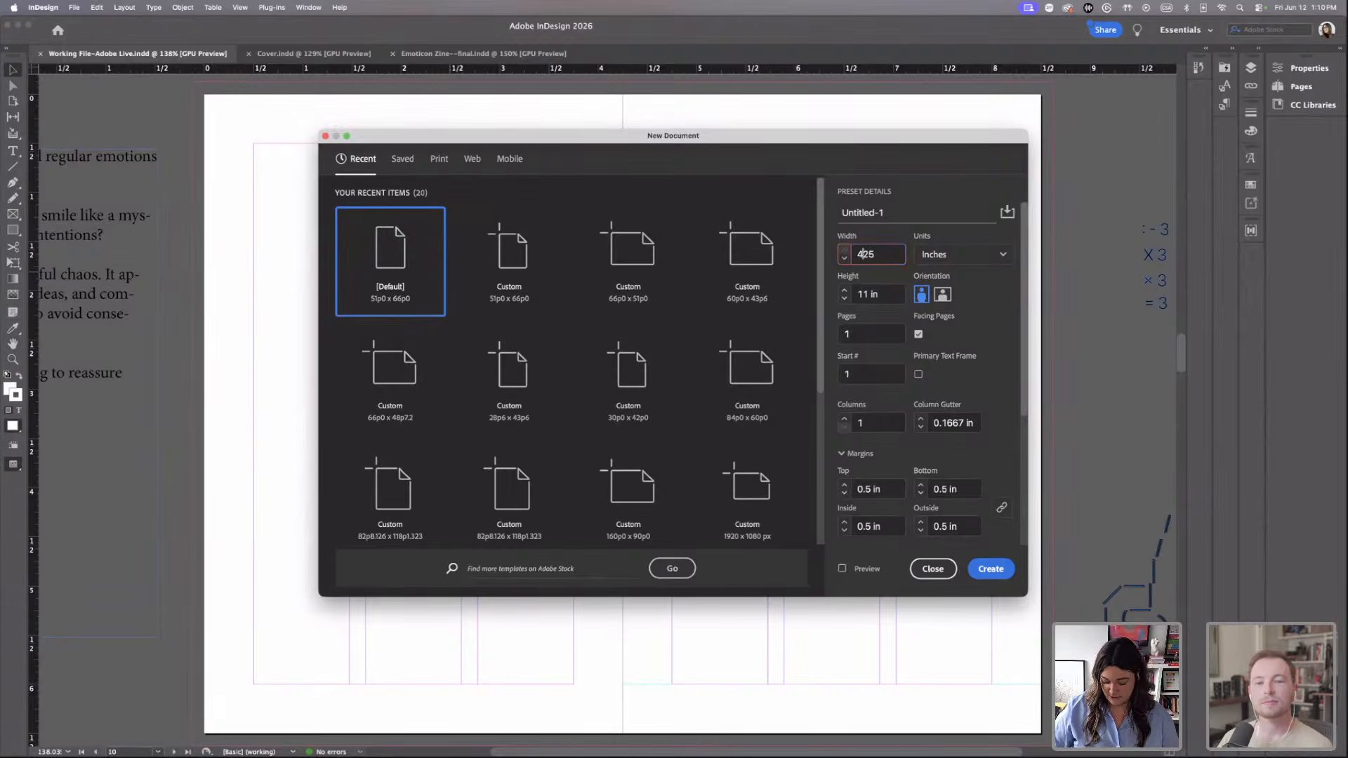
type(".")
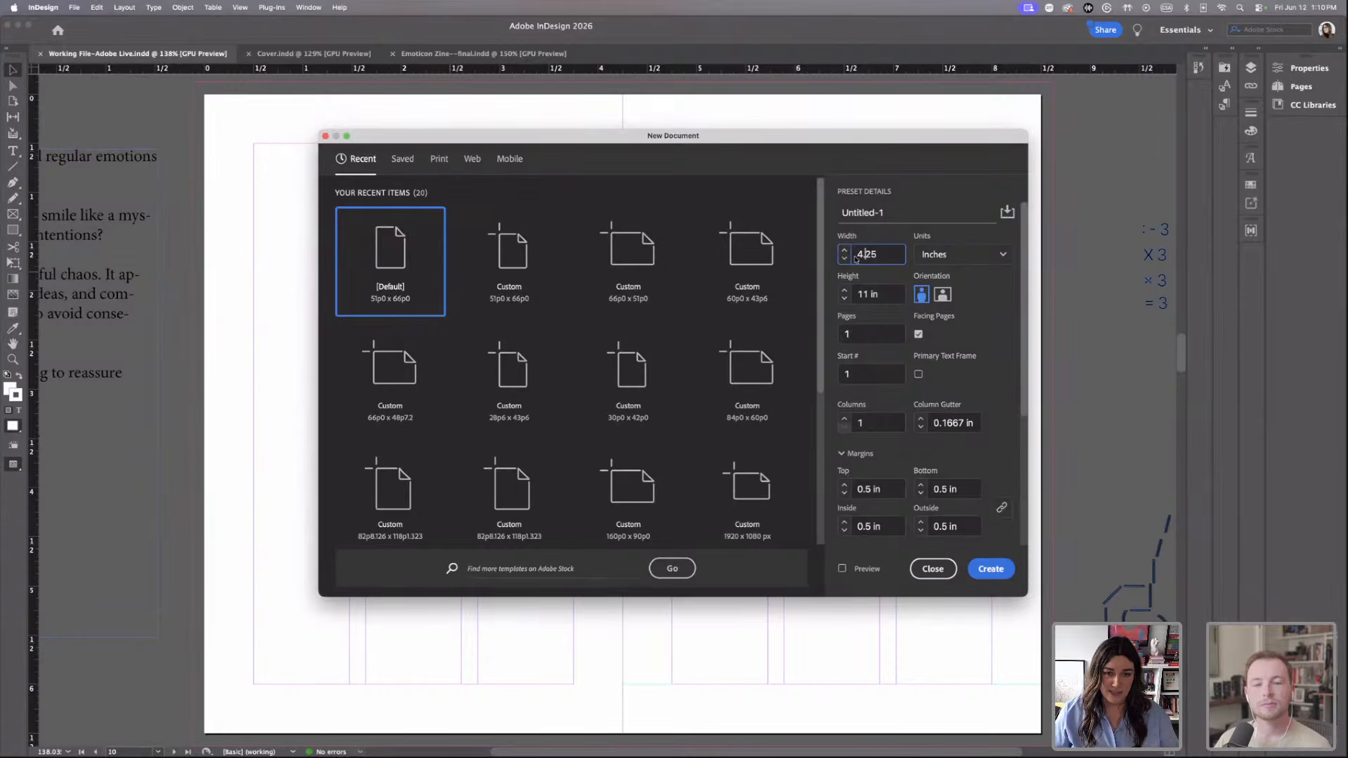
Set the new document's page height to 6.5 in.
left_click(883, 295)
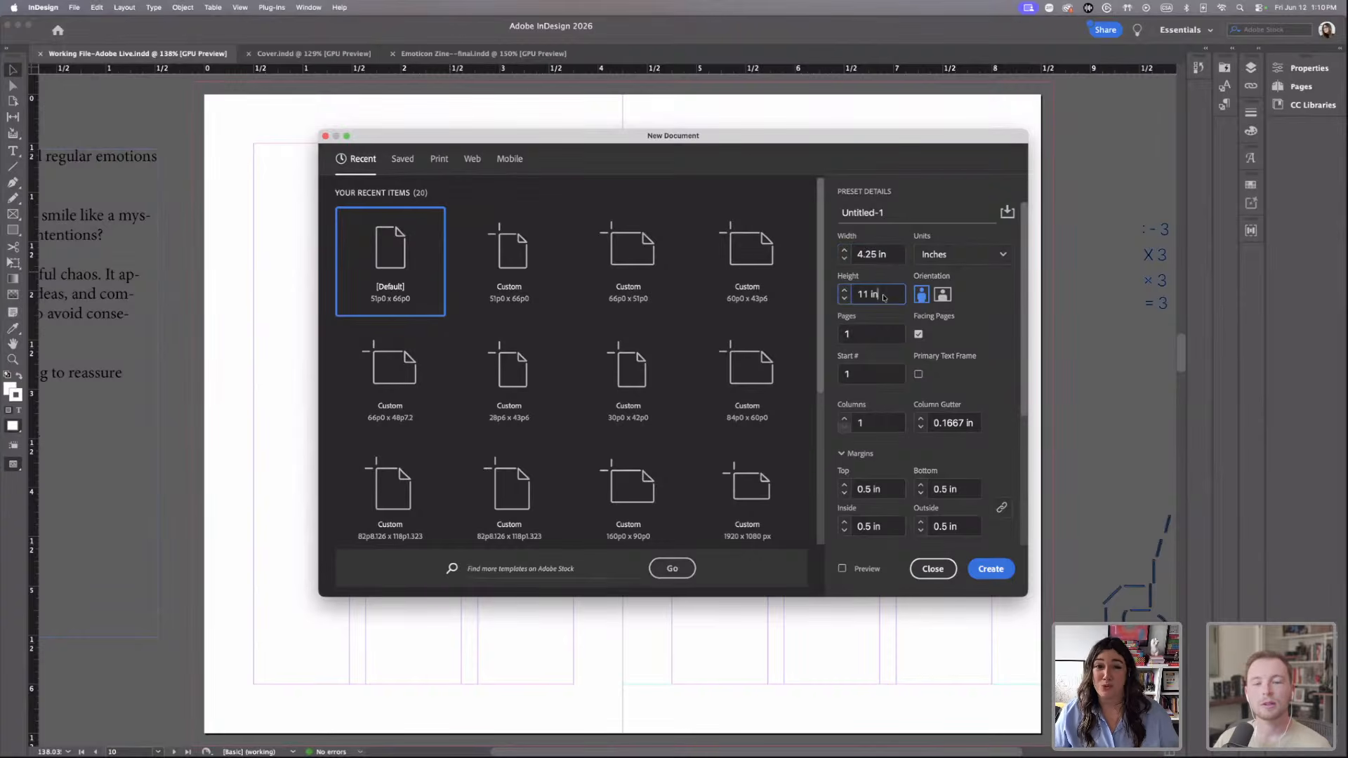
left_click_drag(885, 297, 859, 295)
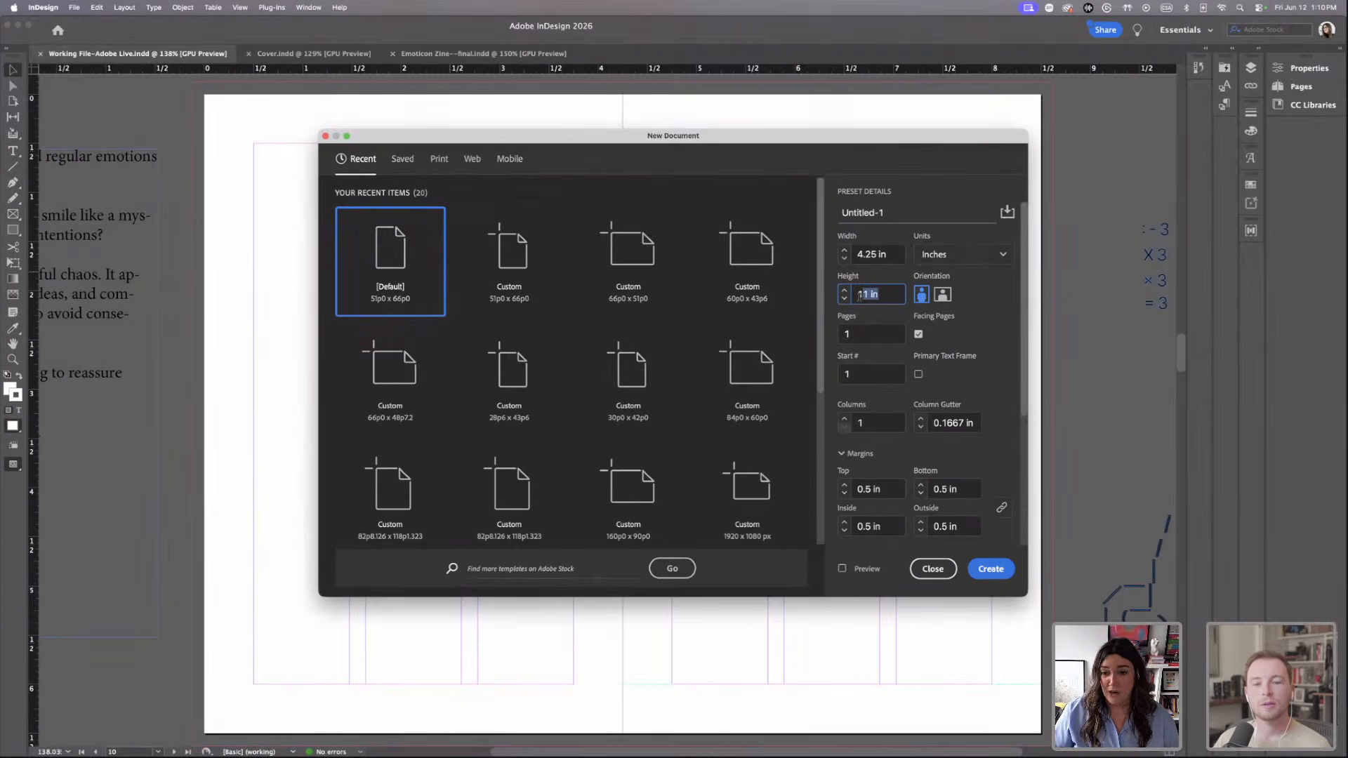
type("16")
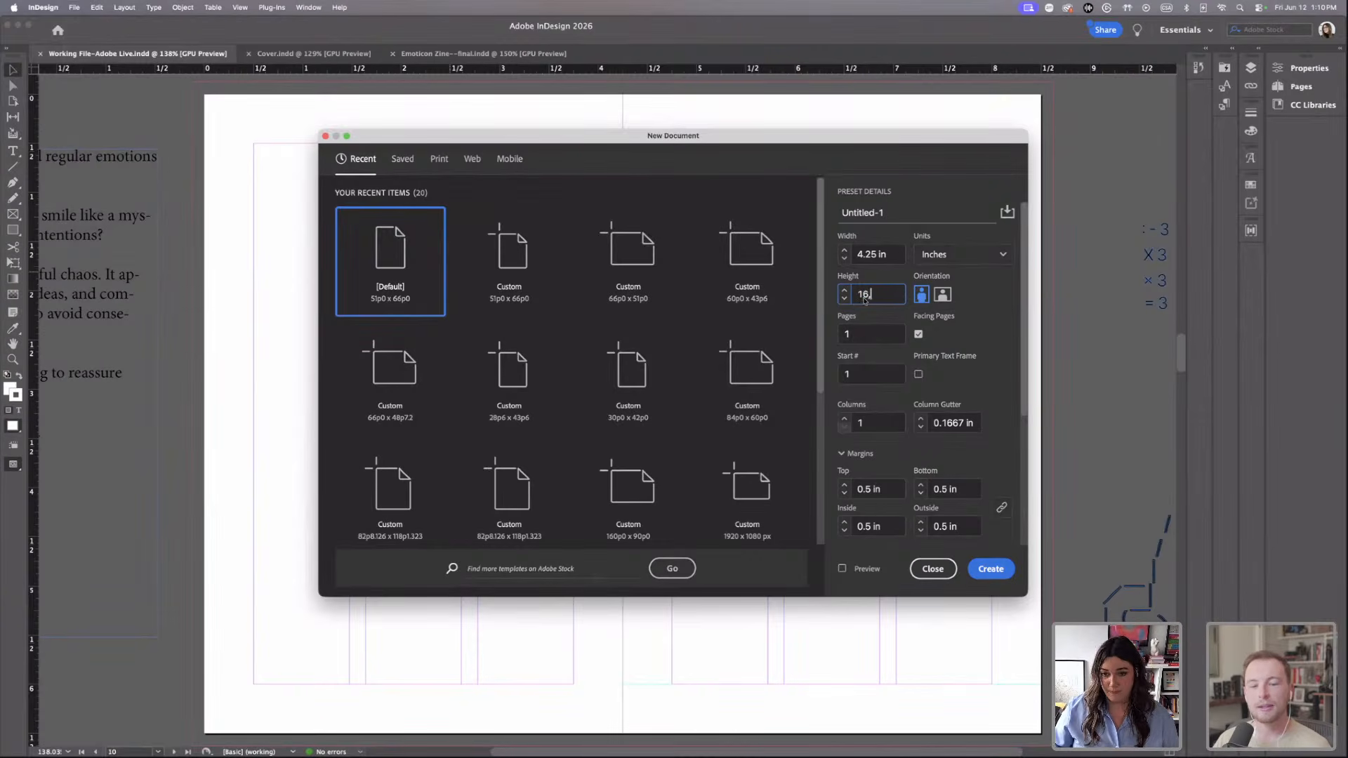
key("BackSpace")
key("BackSpace")
type("6.5")
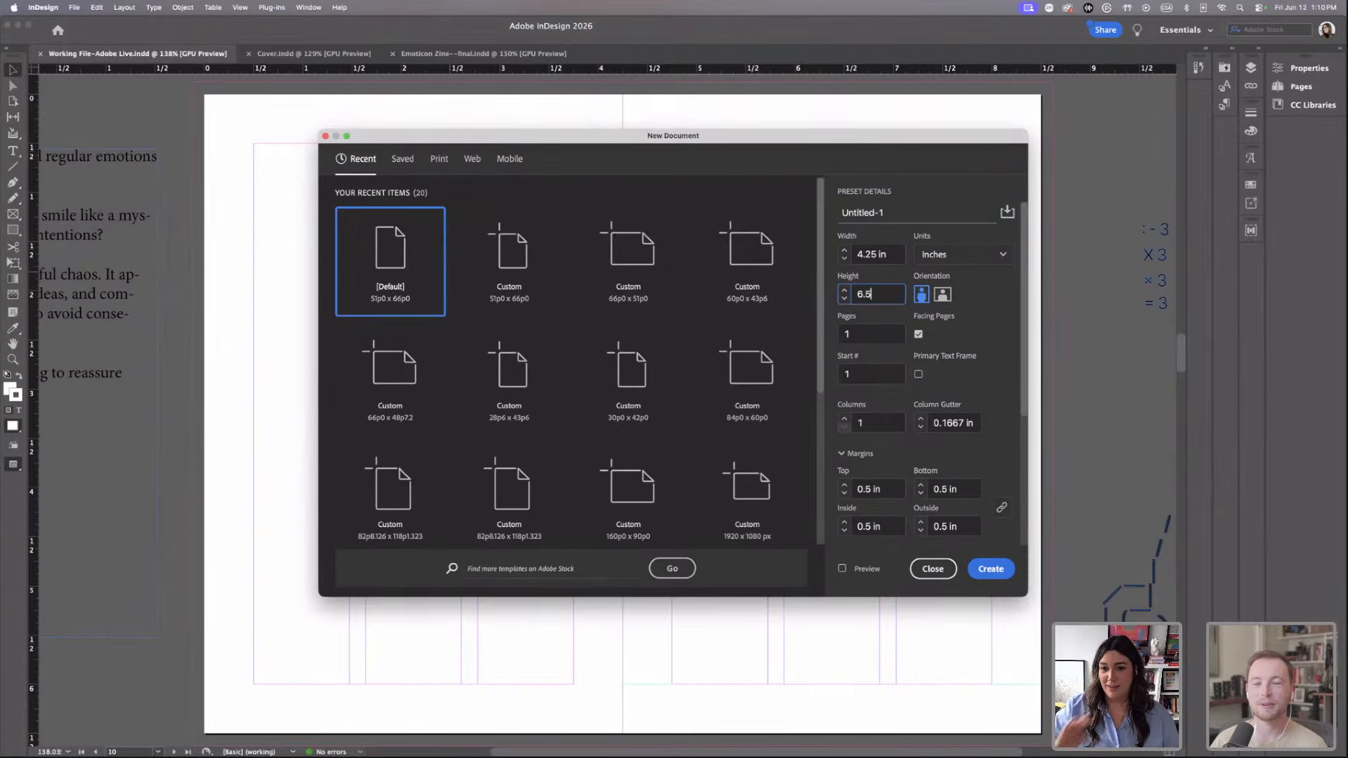
Set the new document to 24 pages with a 0.125 in bleed on all sides.
left_click(863, 335)
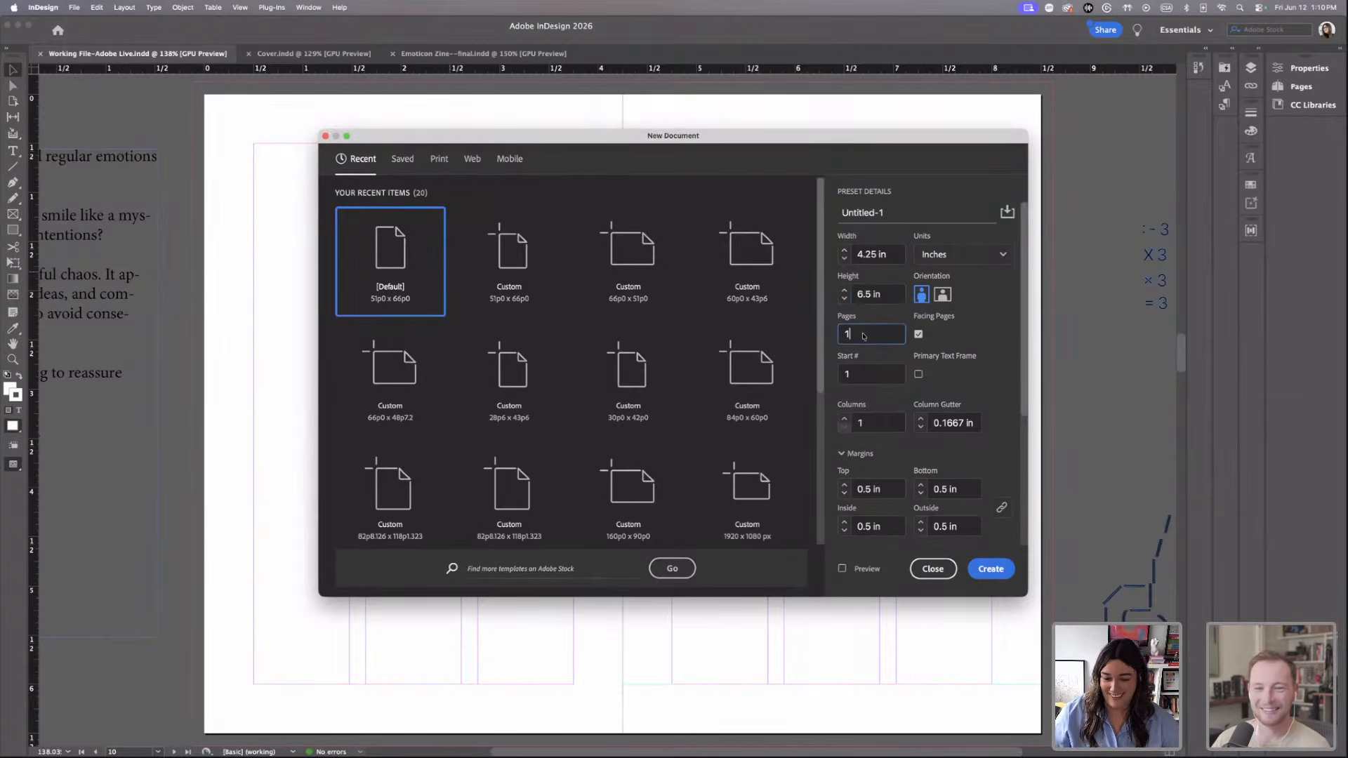
key("BackSpace")
type("24")
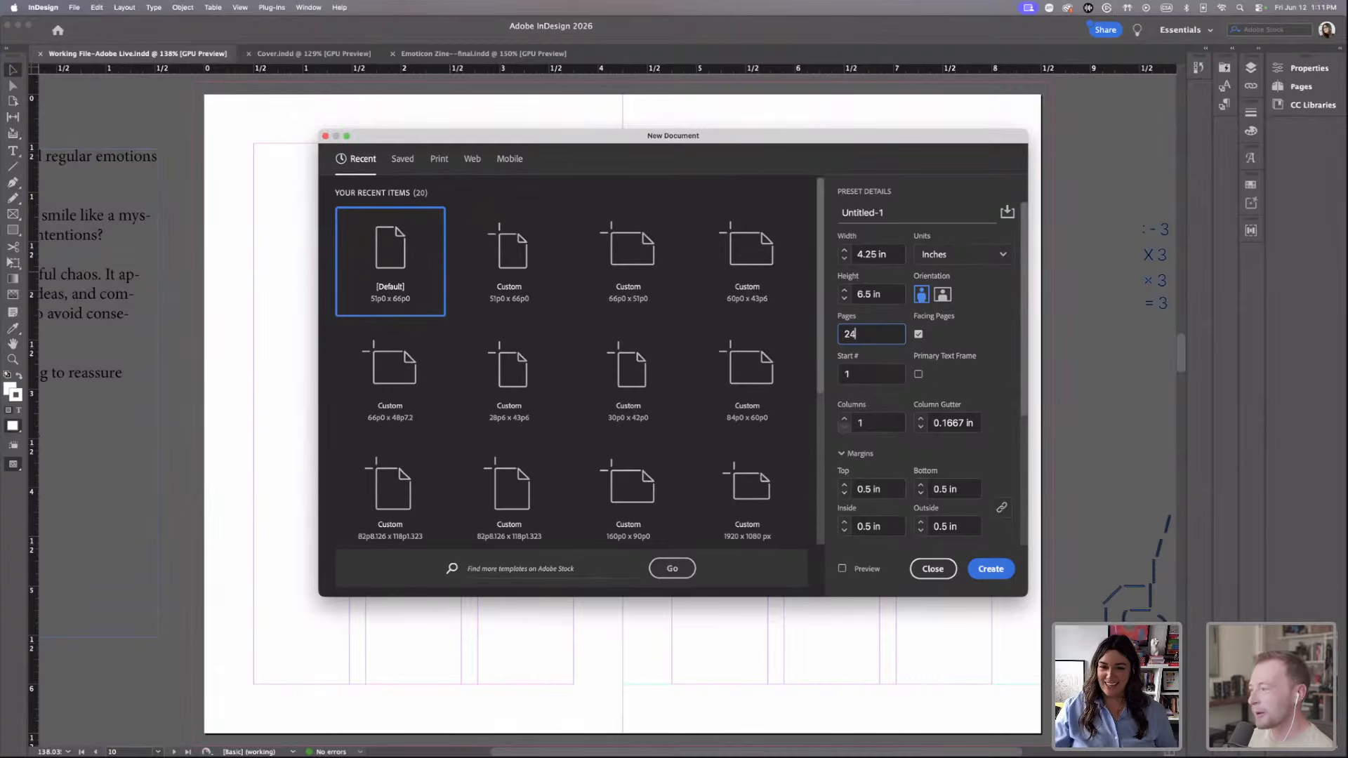
scroll(1019, 436, "down", 3)
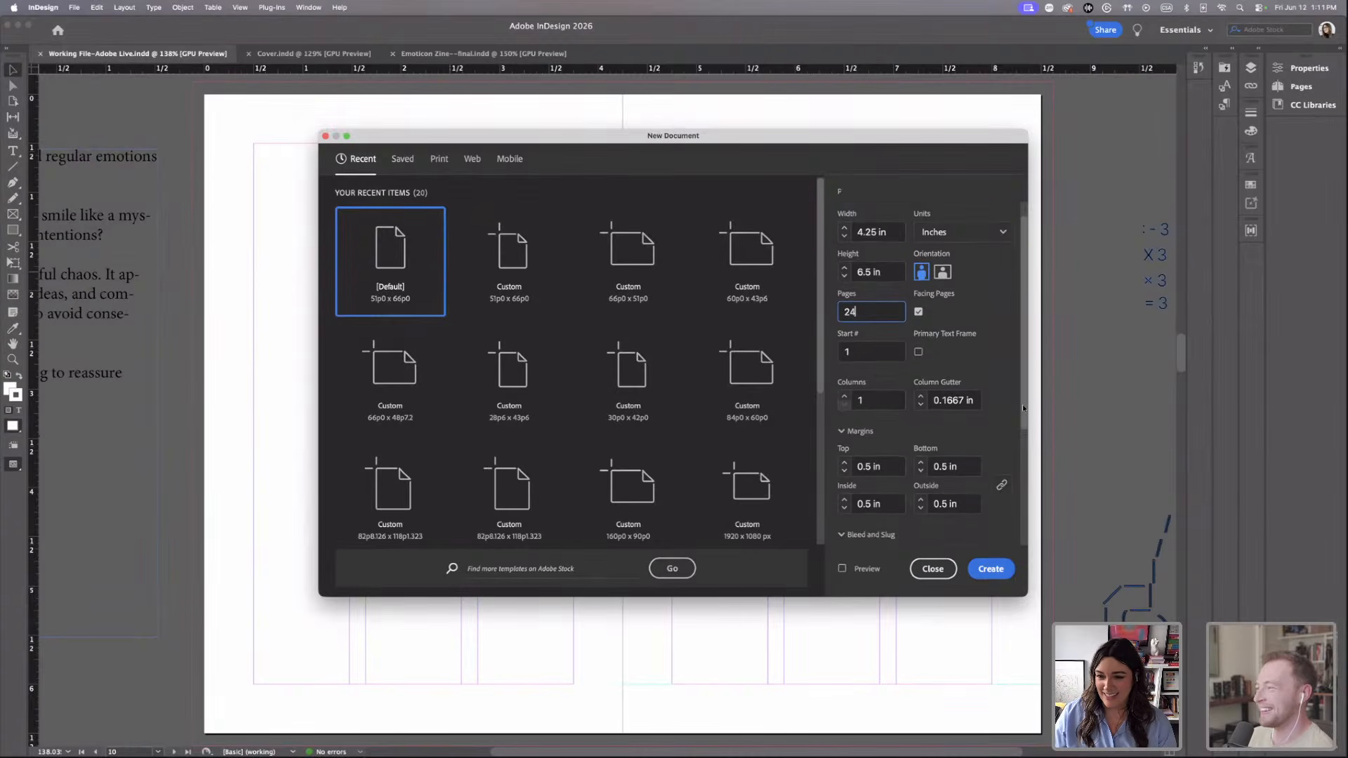
scroll(1017, 441, "down", 1)
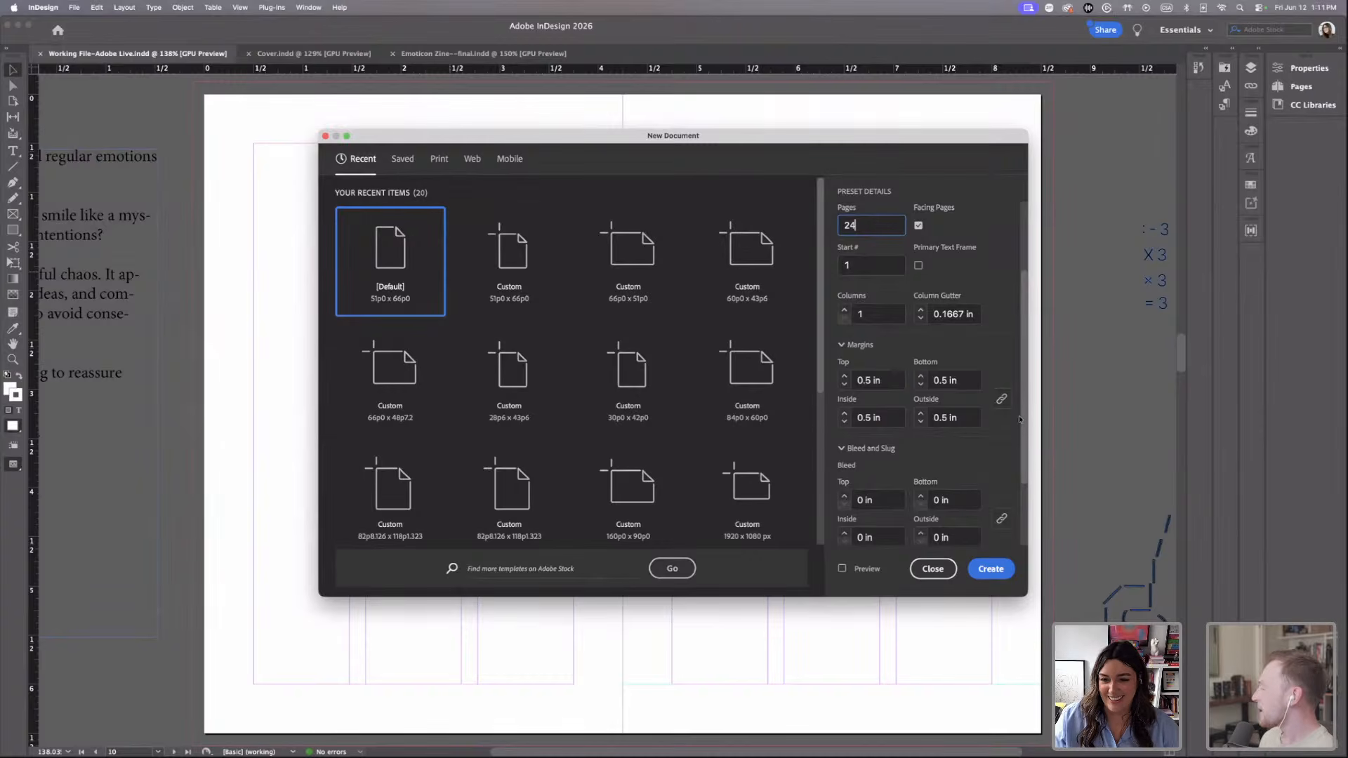
scroll(1022, 394, "down", 1)
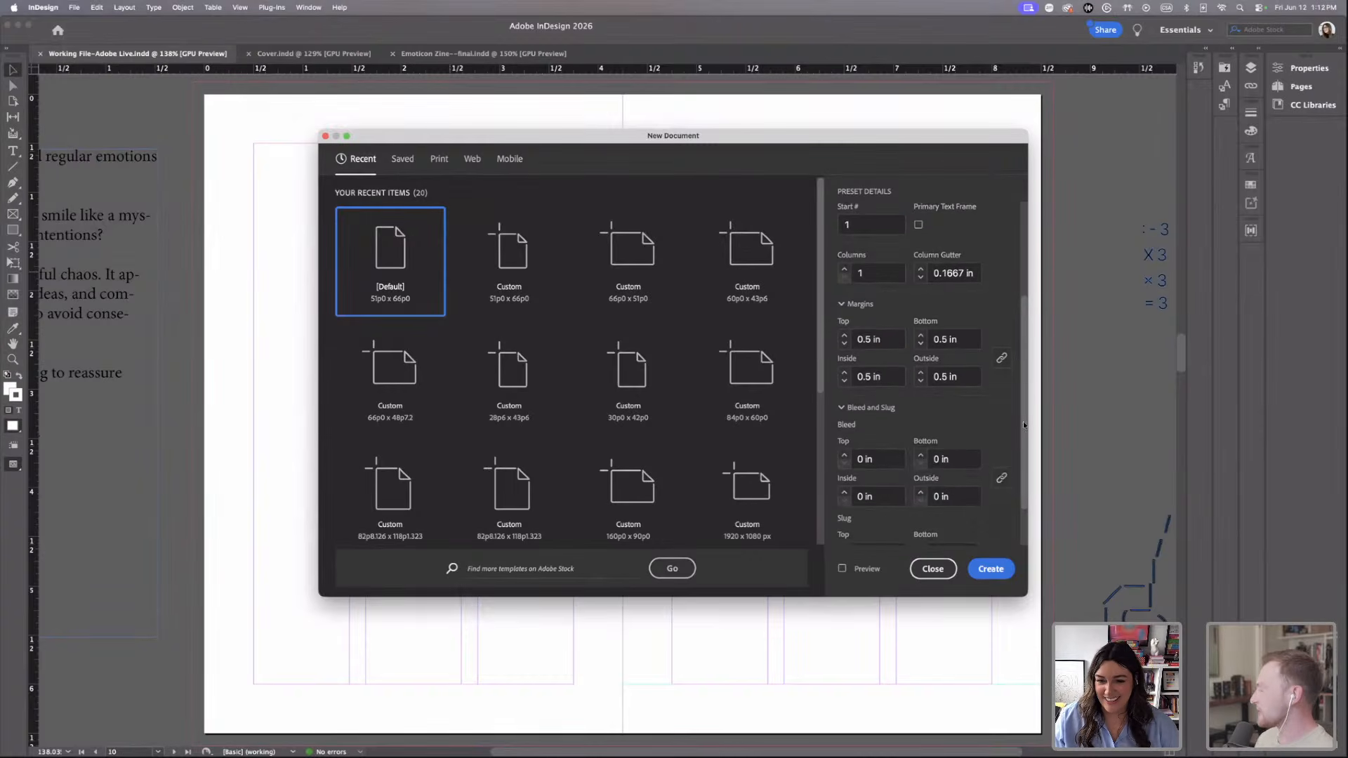
left_click(845, 454)
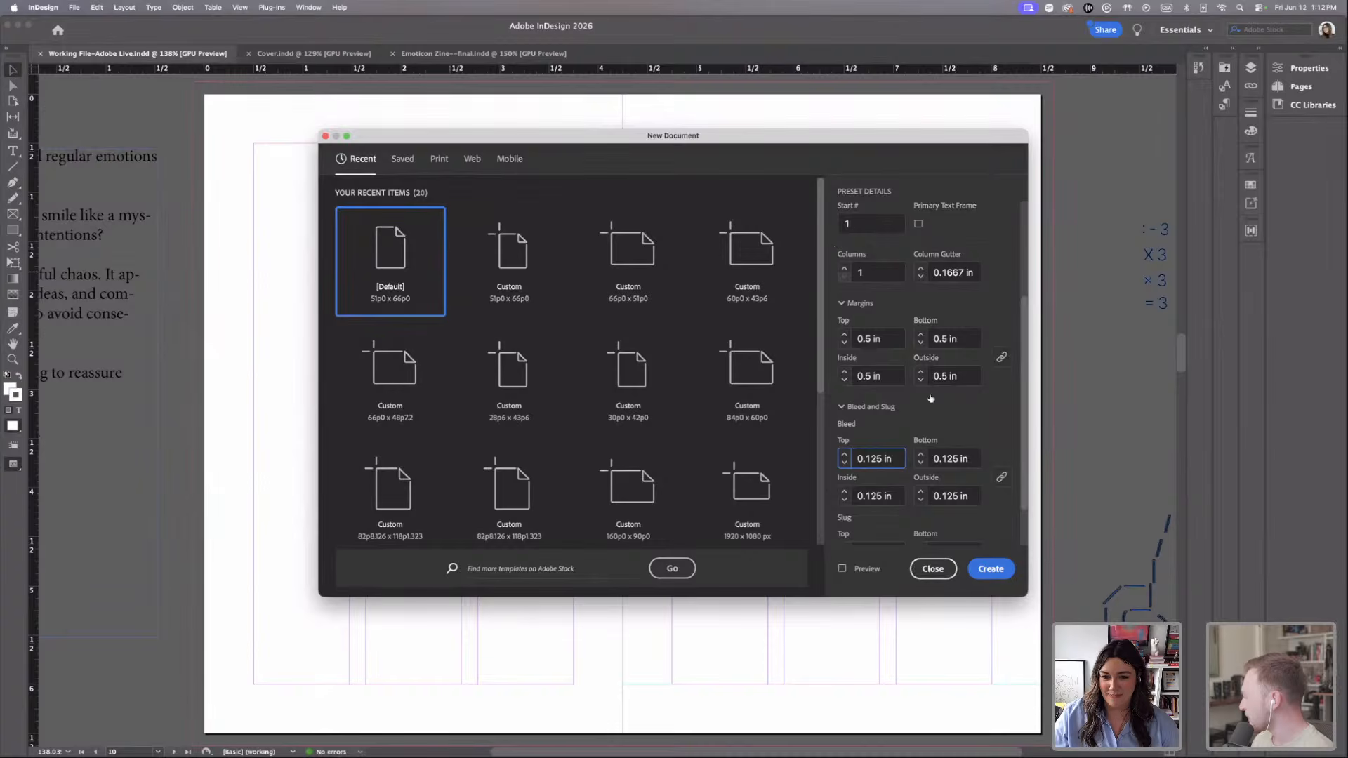
Review the new document's page size, column, margin, bleed and slug settings.
scroll(930, 399, "down", 2)
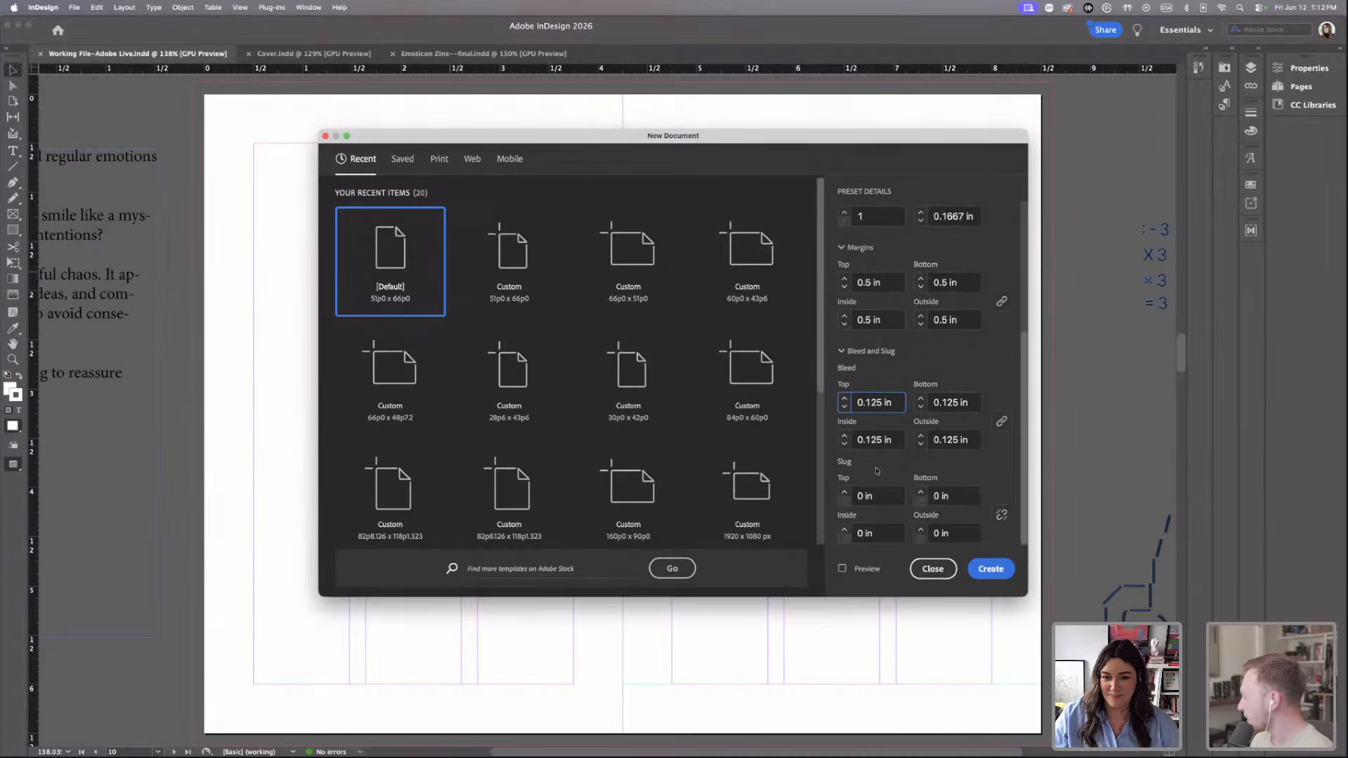
scroll(934, 435, "up", 3)
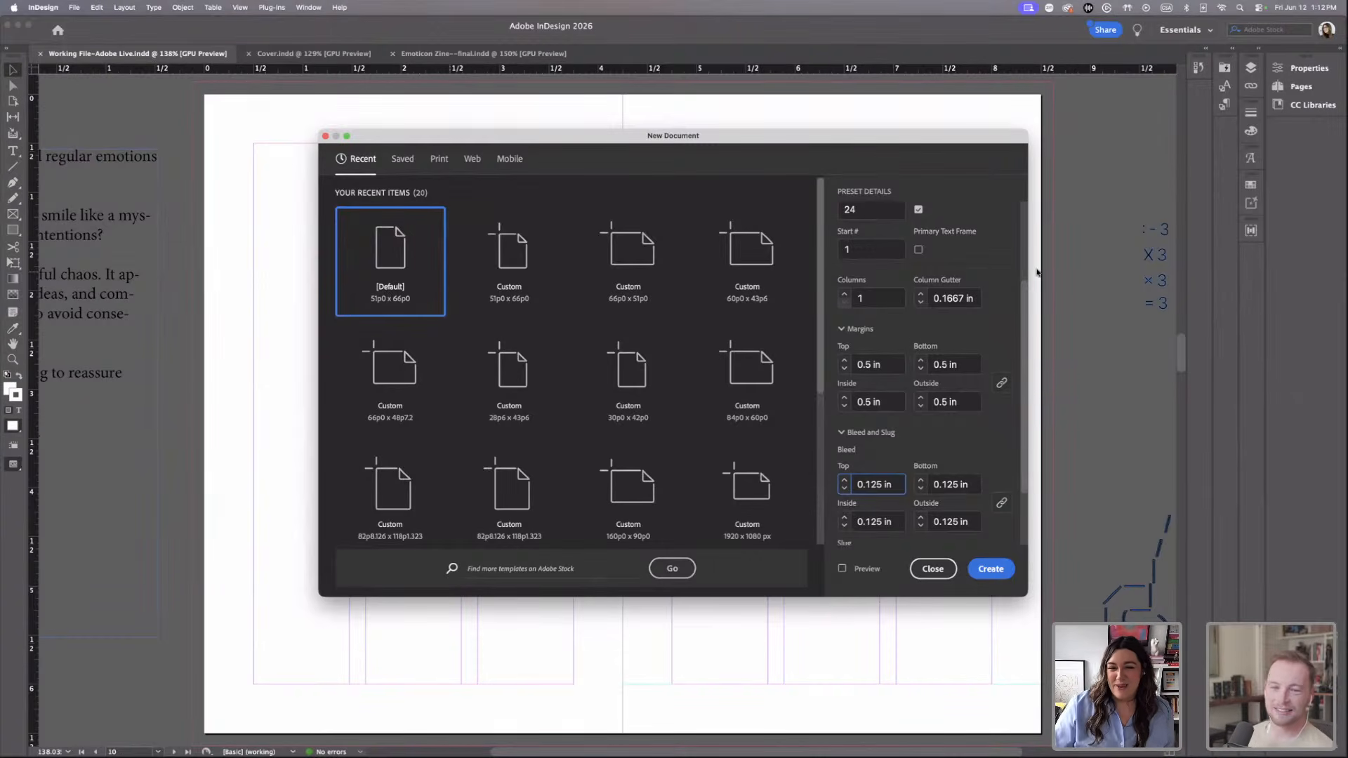
scroll(908, 270, "up", 1)
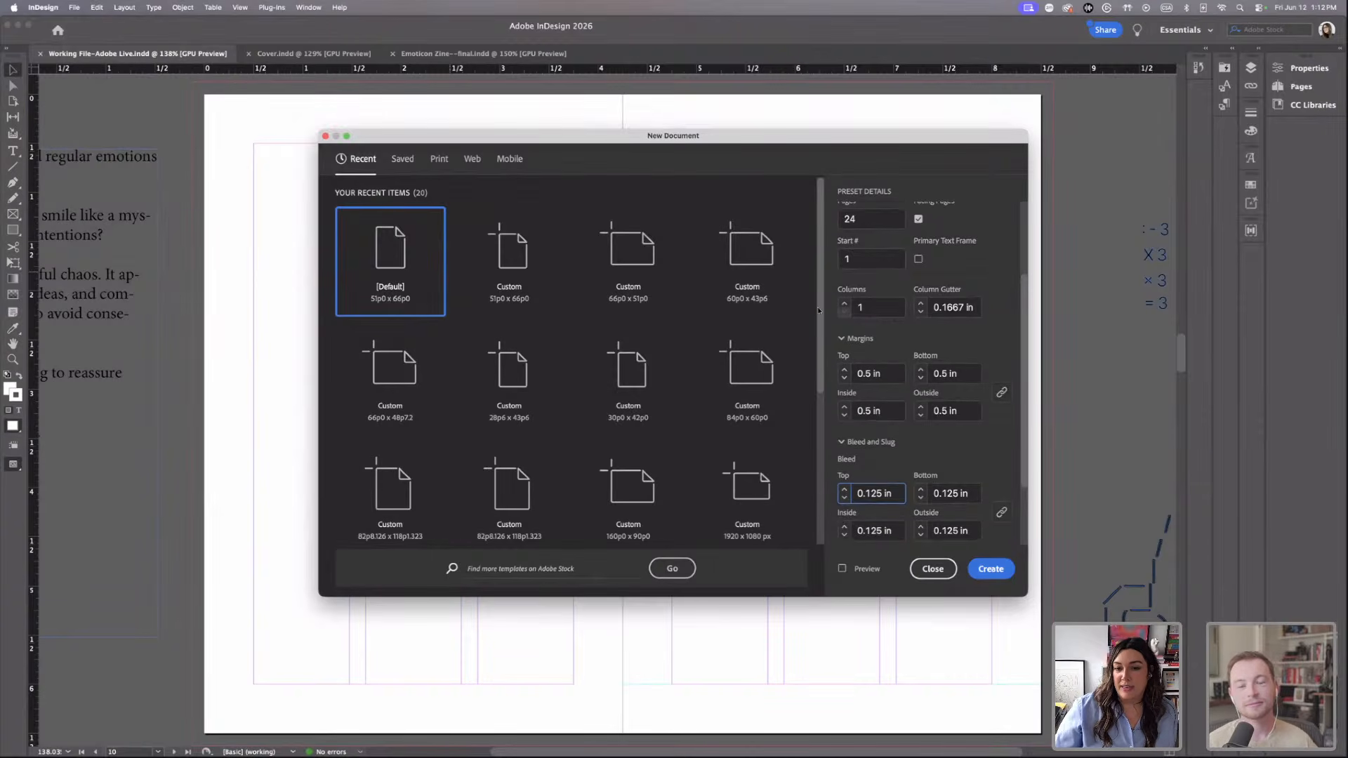
scroll(897, 332, "down", 1)
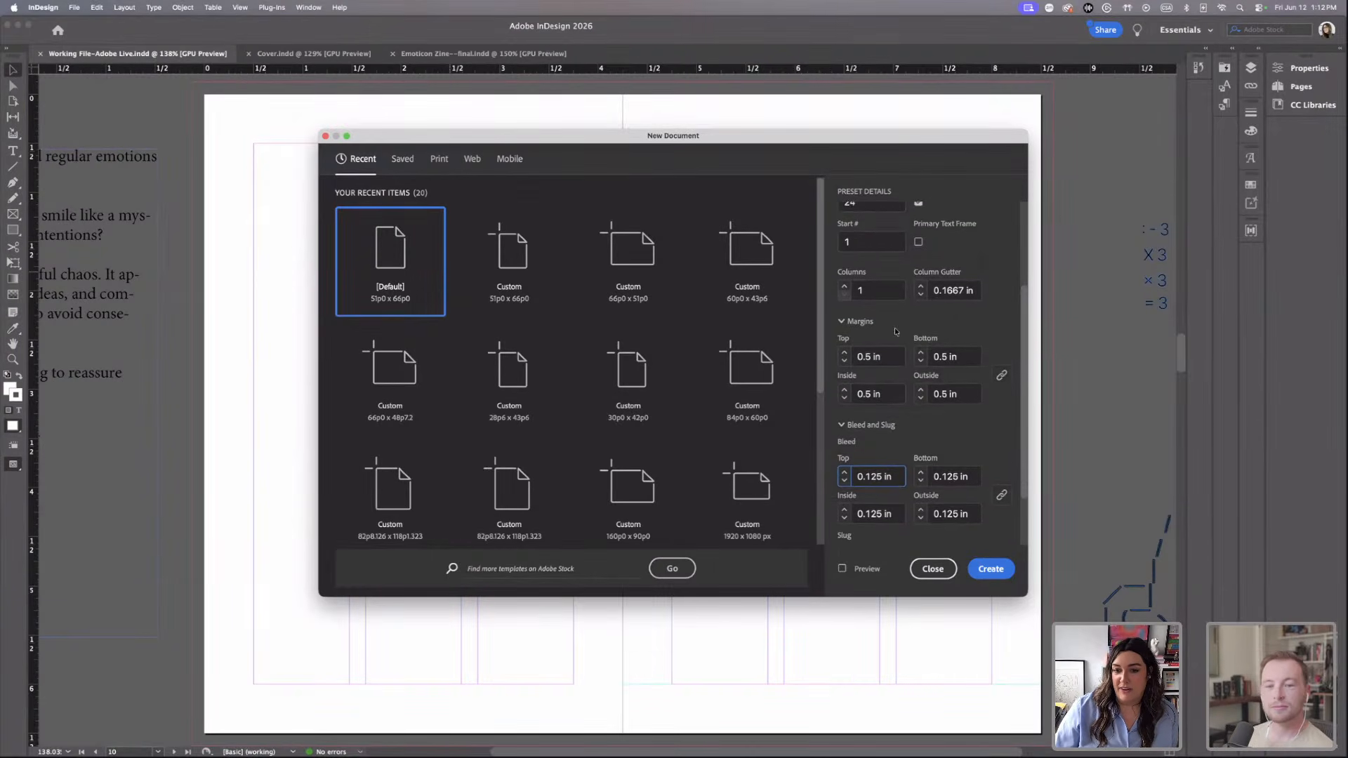
scroll(893, 425, "down", 4)
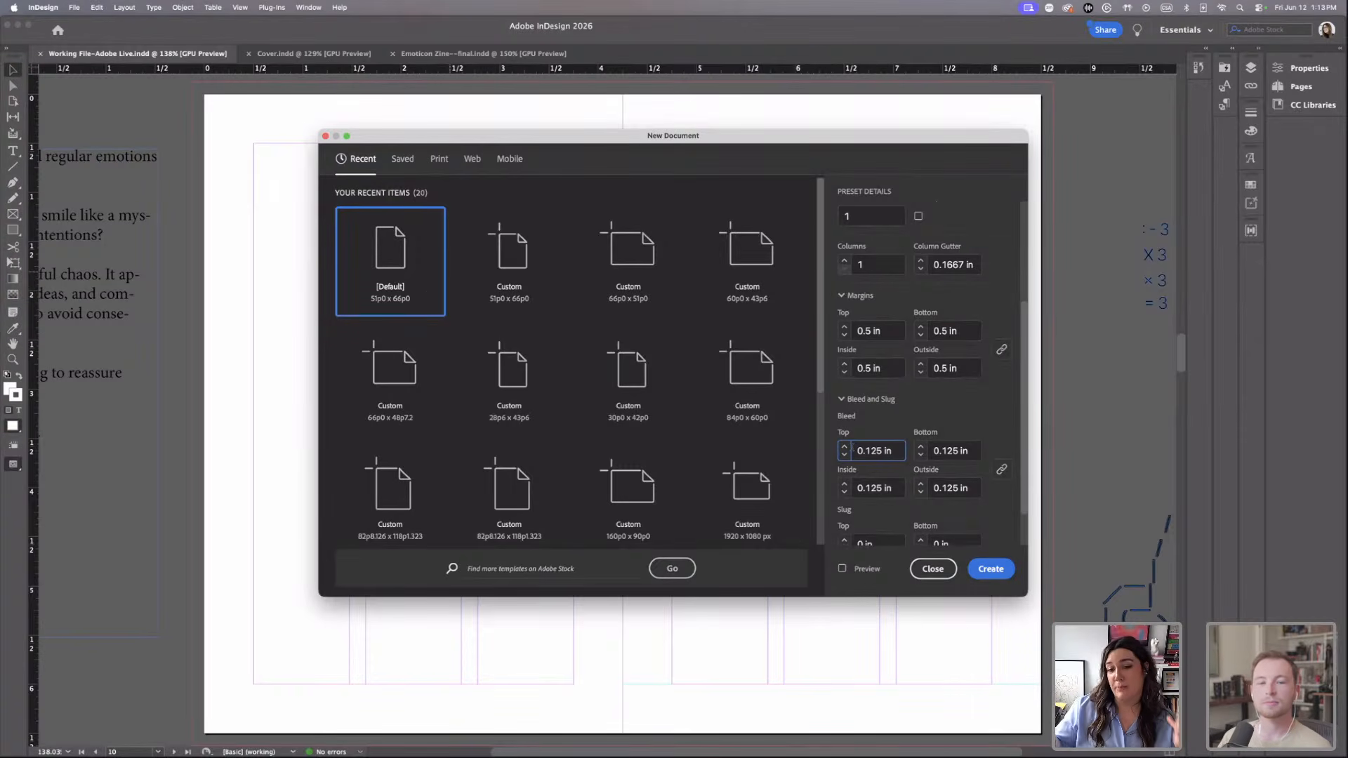
scroll(852, 449, "up", 1)
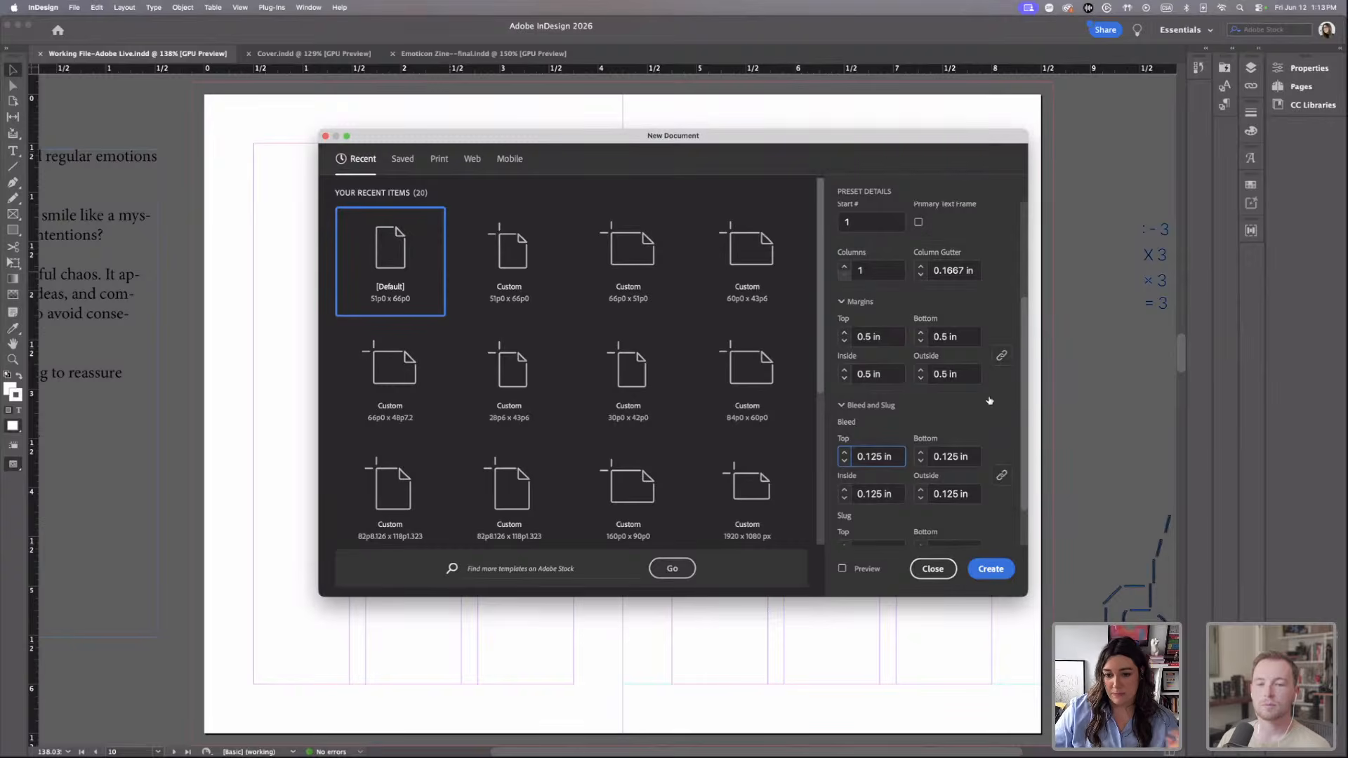
scroll(989, 400, "down", 2)
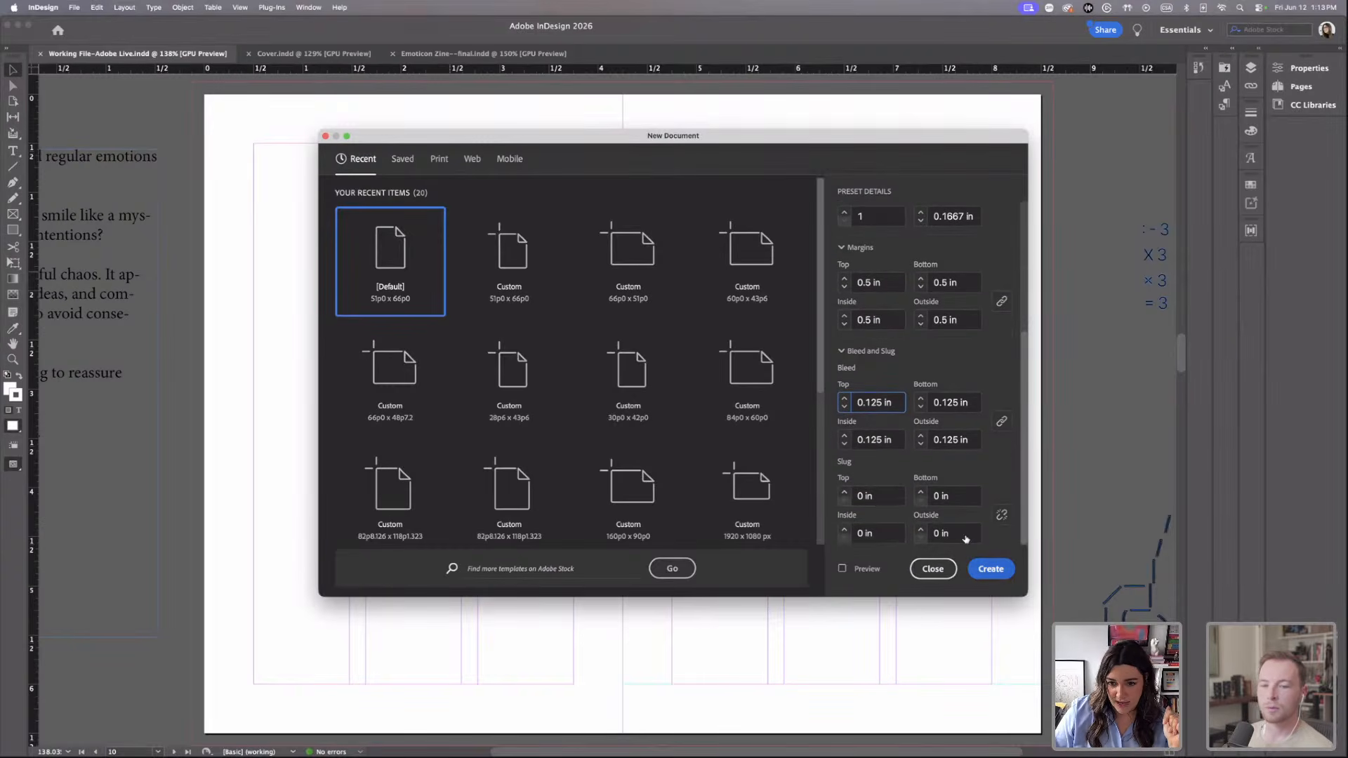
scroll(962, 492, "up", 6)
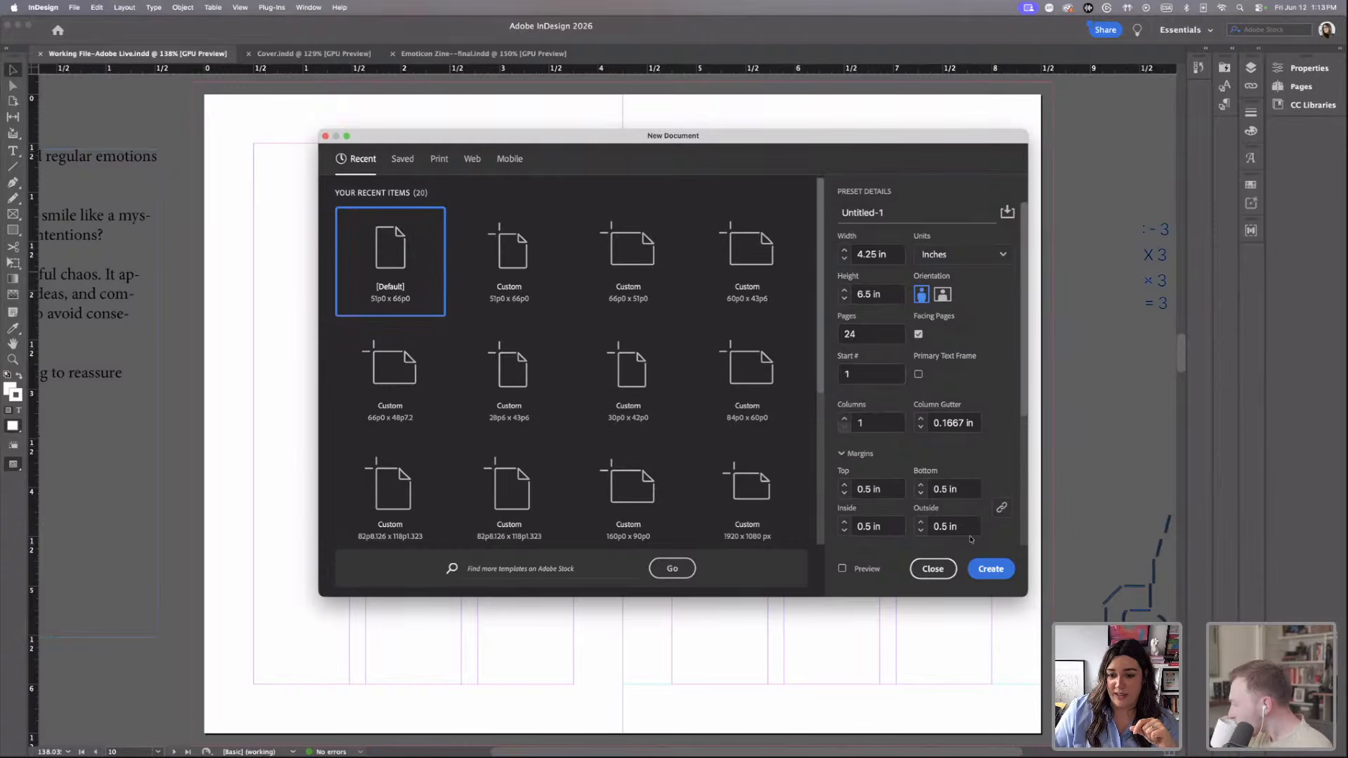
Create the document and look over its first page and the facing-page spreads that follow.
left_click(991, 568)
scroll(715, 392, "down", 15)
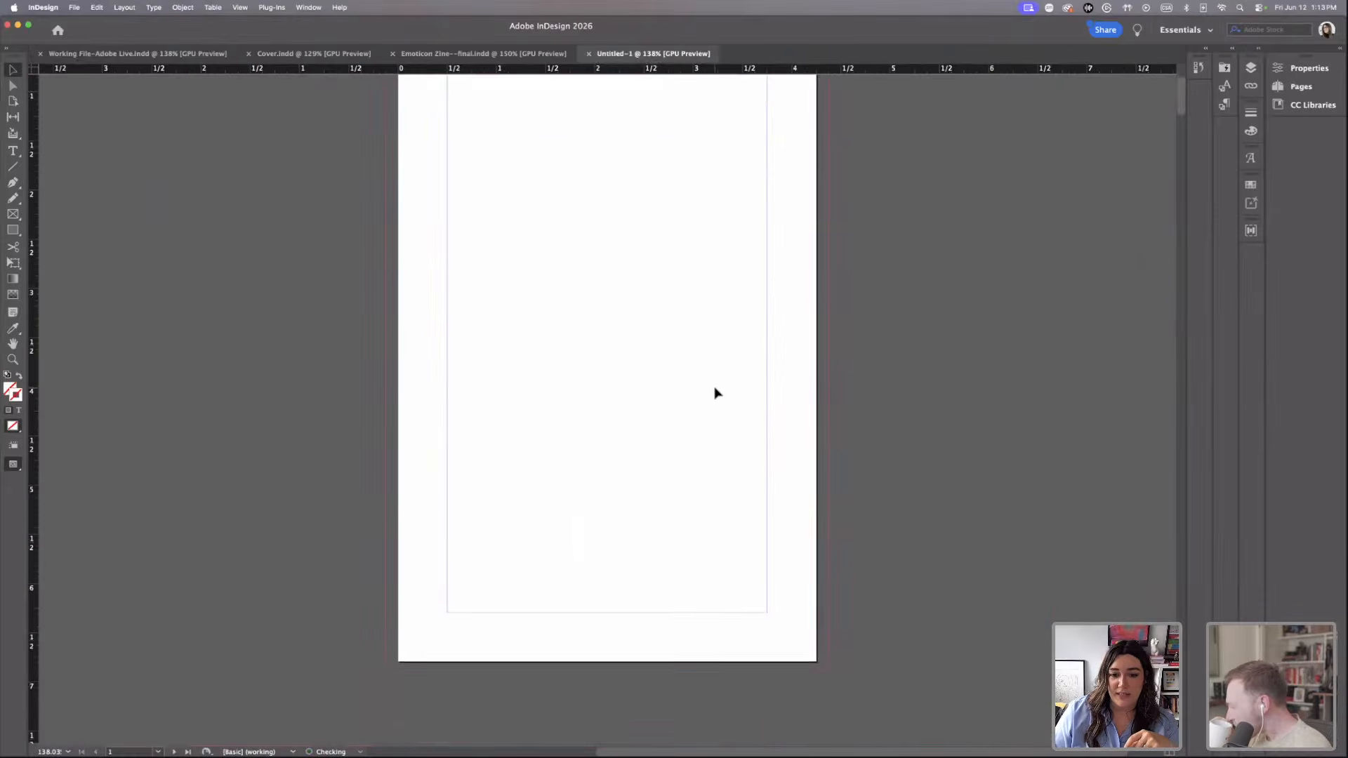
scroll(715, 392, "up", 5)
scroll(716, 392, "left", 3)
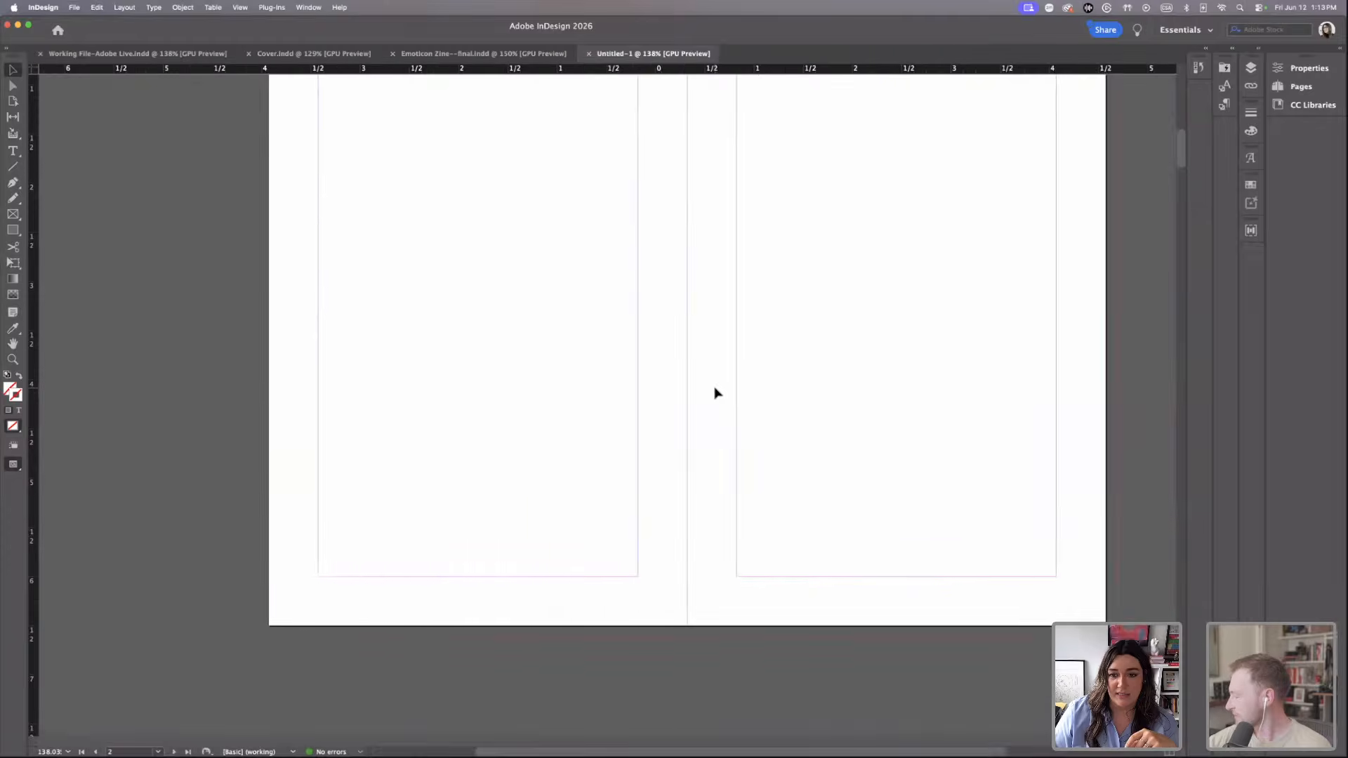
scroll(715, 392, "down", 4)
scroll(716, 391, "left", 1)
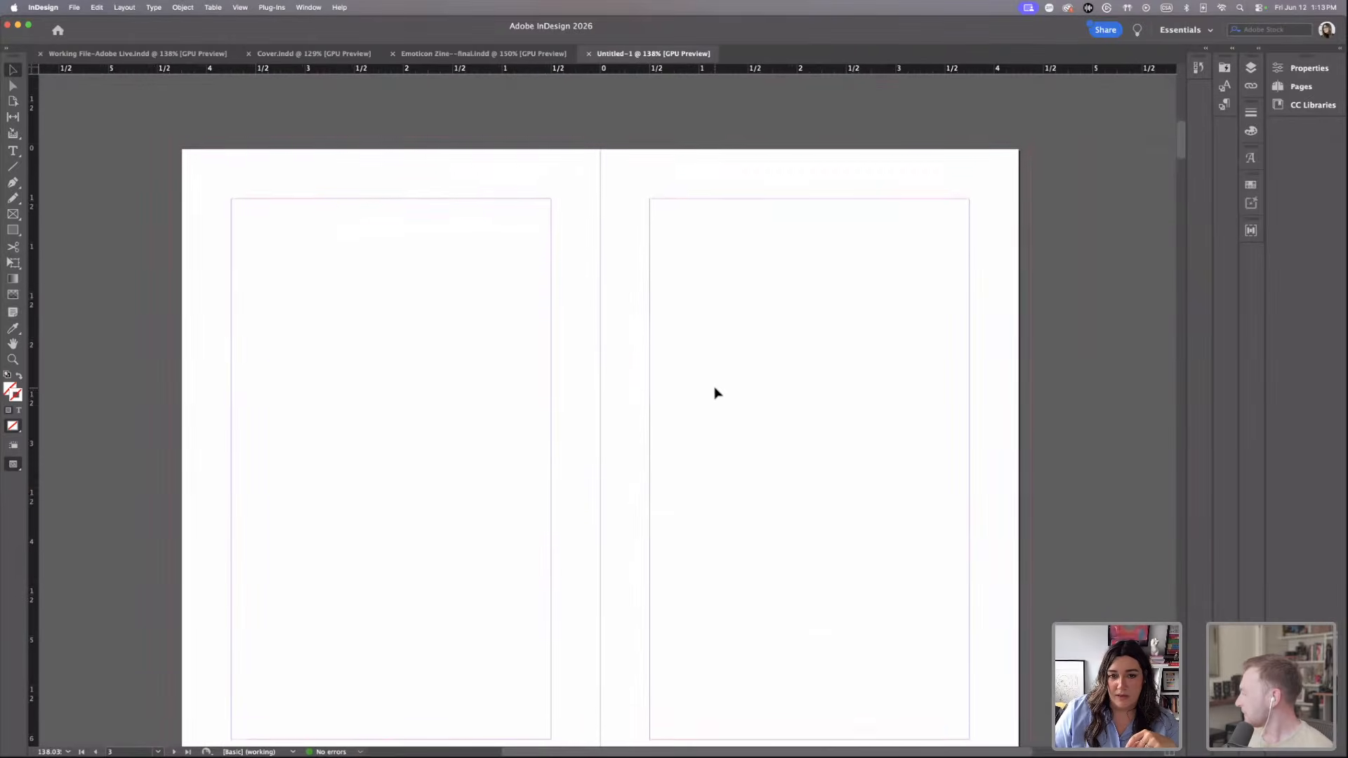
scroll(715, 392, "down", 1)
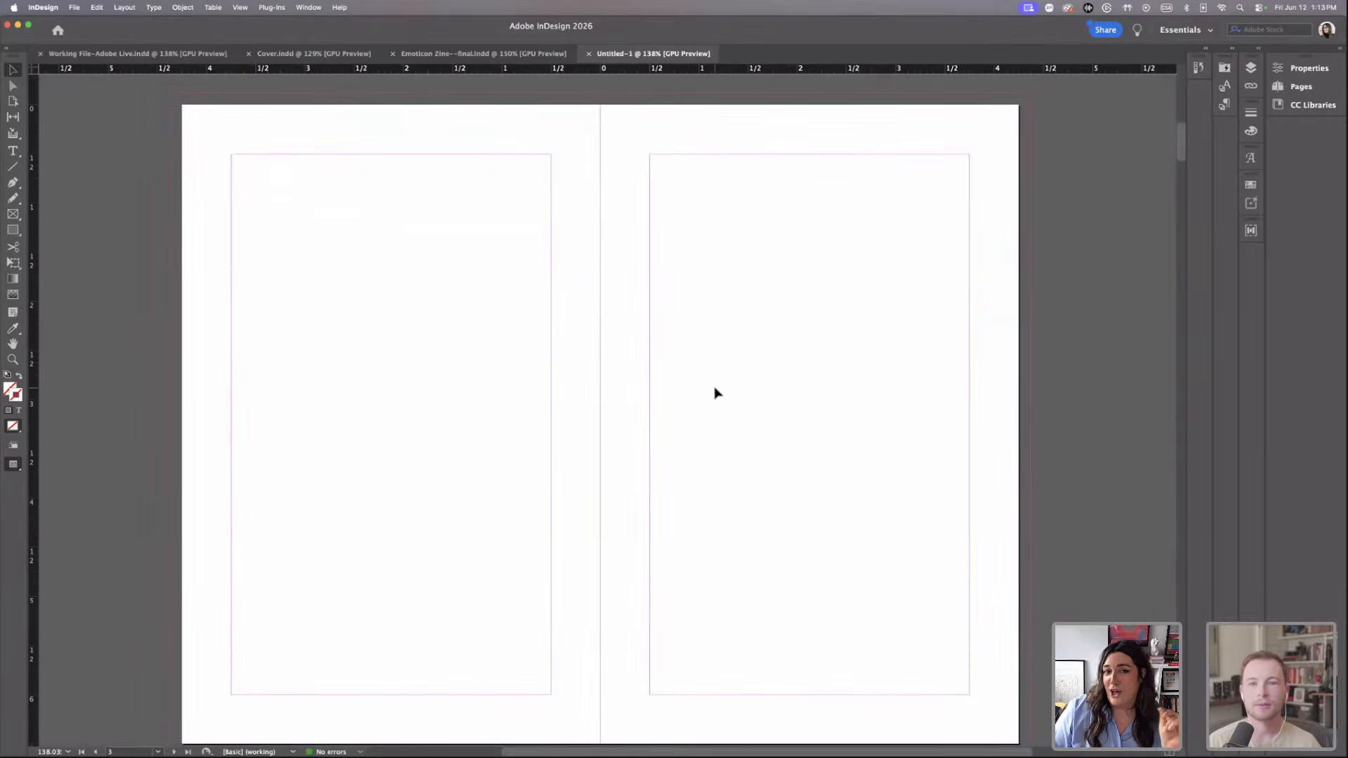
scroll(715, 392, "down", 1)
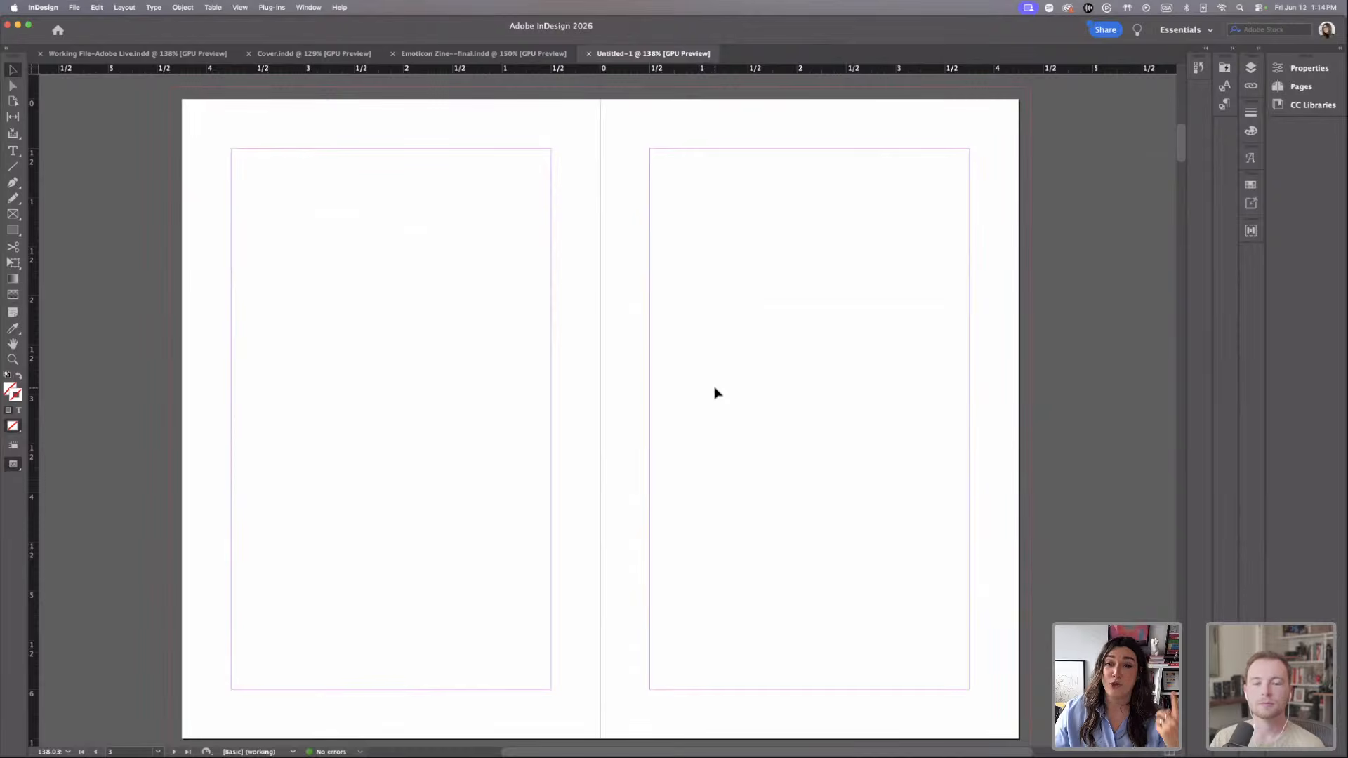
Switch to the Working File-Adobe Live document and browse its spreads back to the introduction text on page 2.
left_click(127, 55)
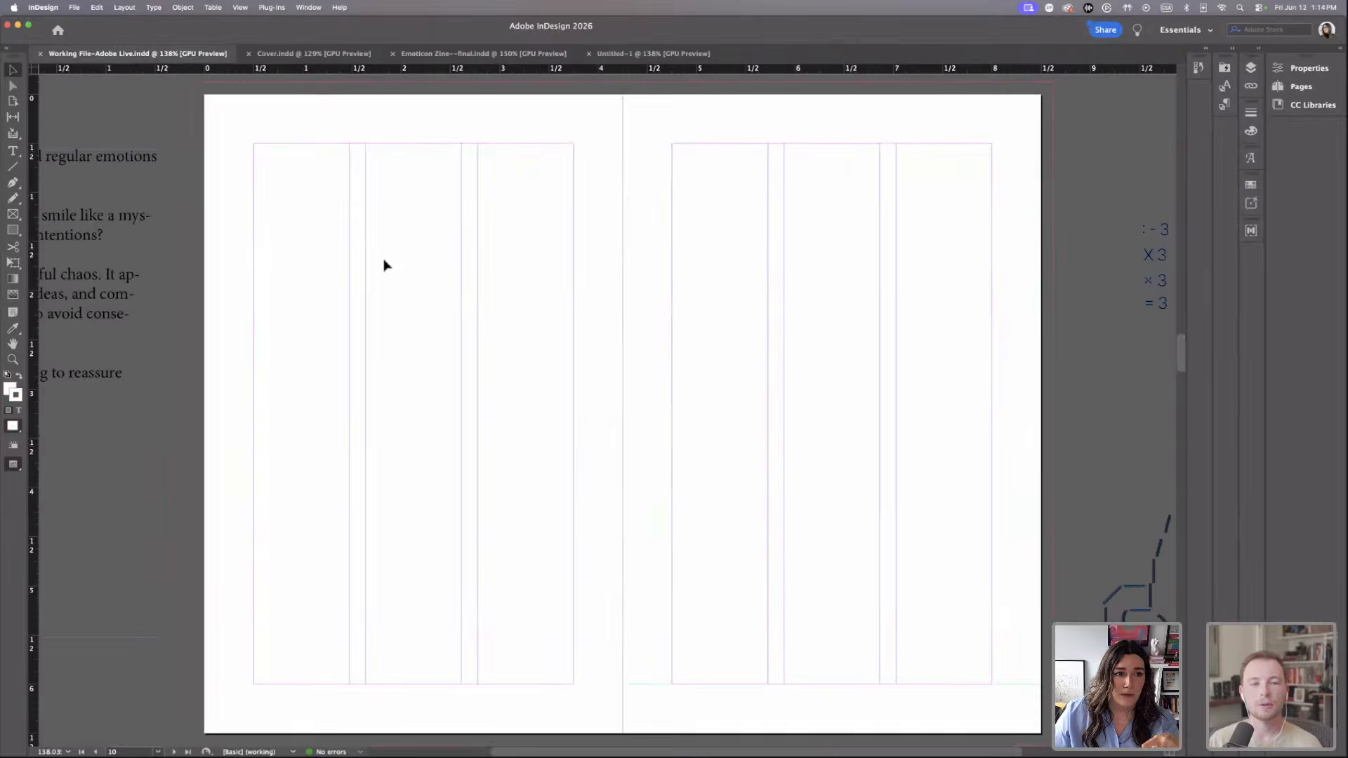
scroll(471, 327, "up", 15)
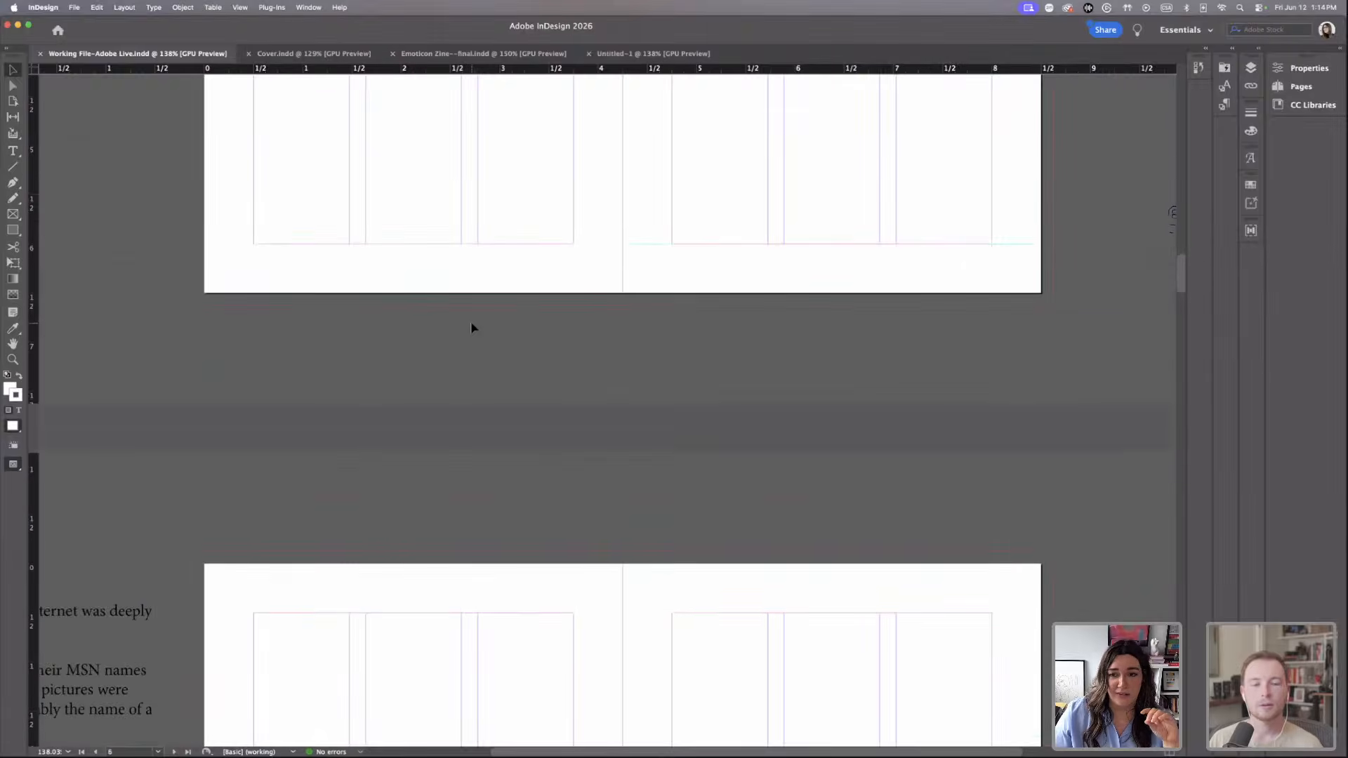
scroll(472, 327, "up", 10)
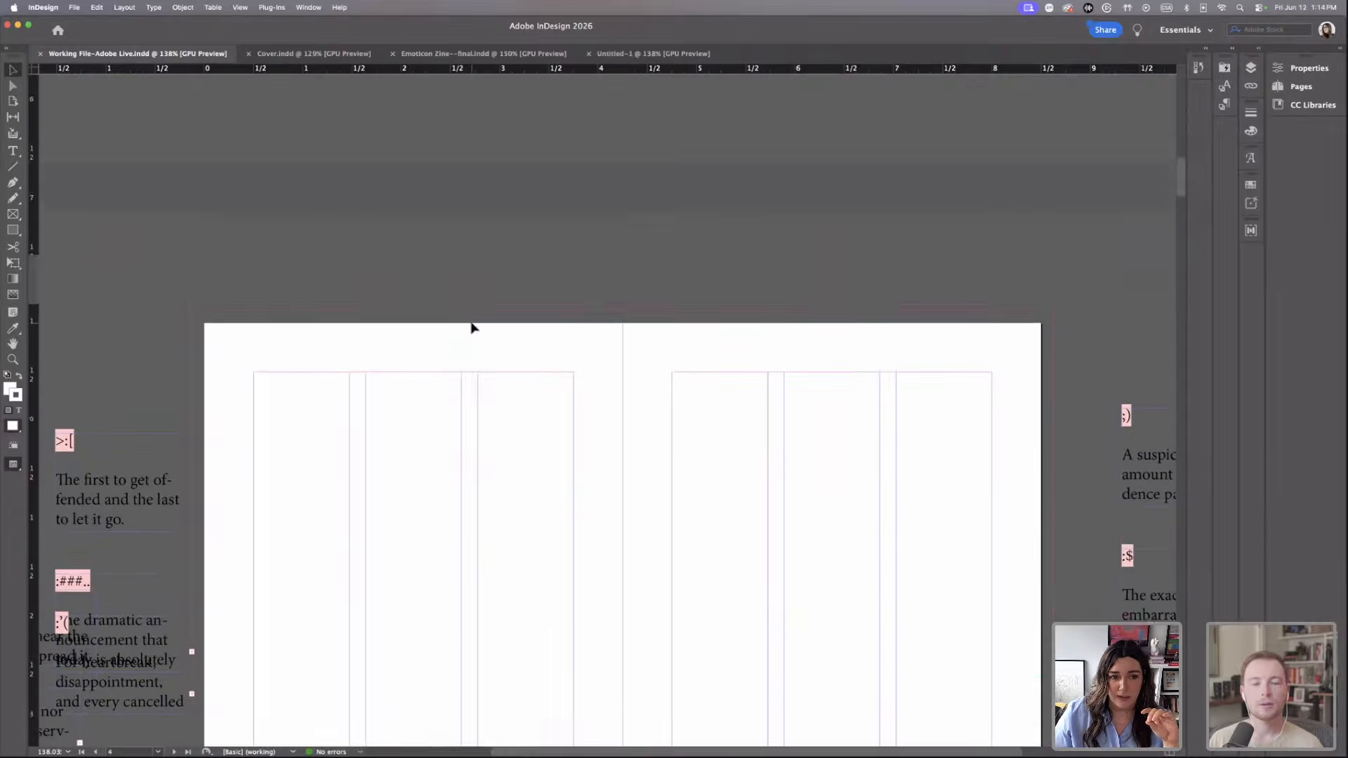
scroll(472, 327, "up", 12)
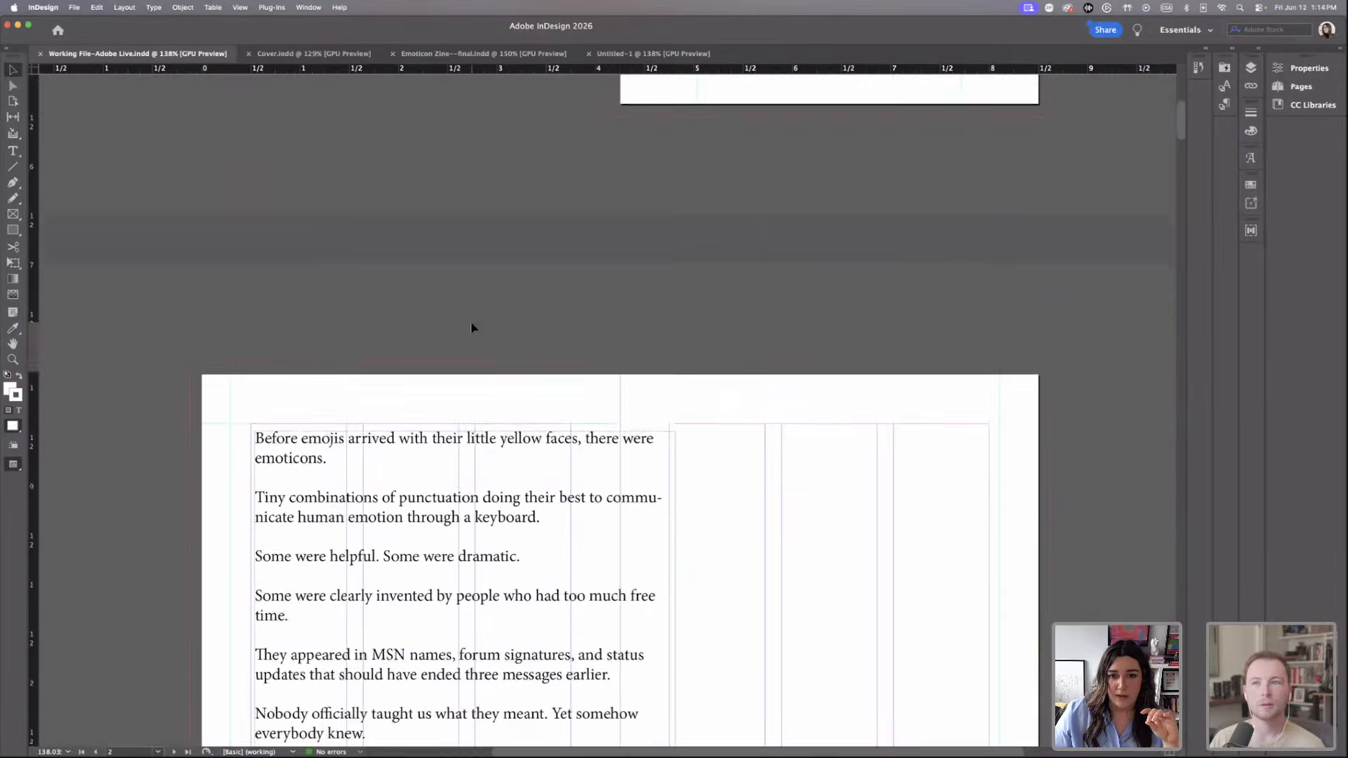
scroll(470, 327, "up", 5)
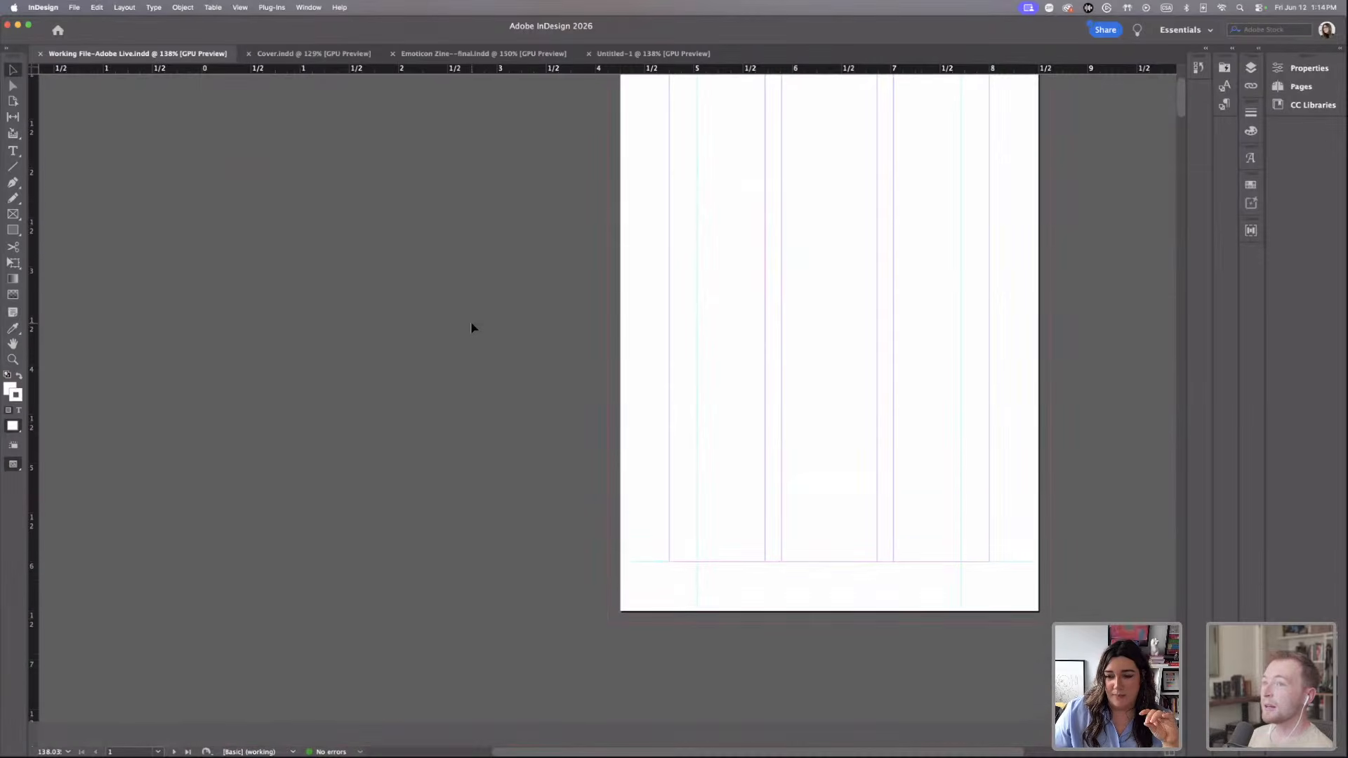
scroll(470, 327, "down", 10)
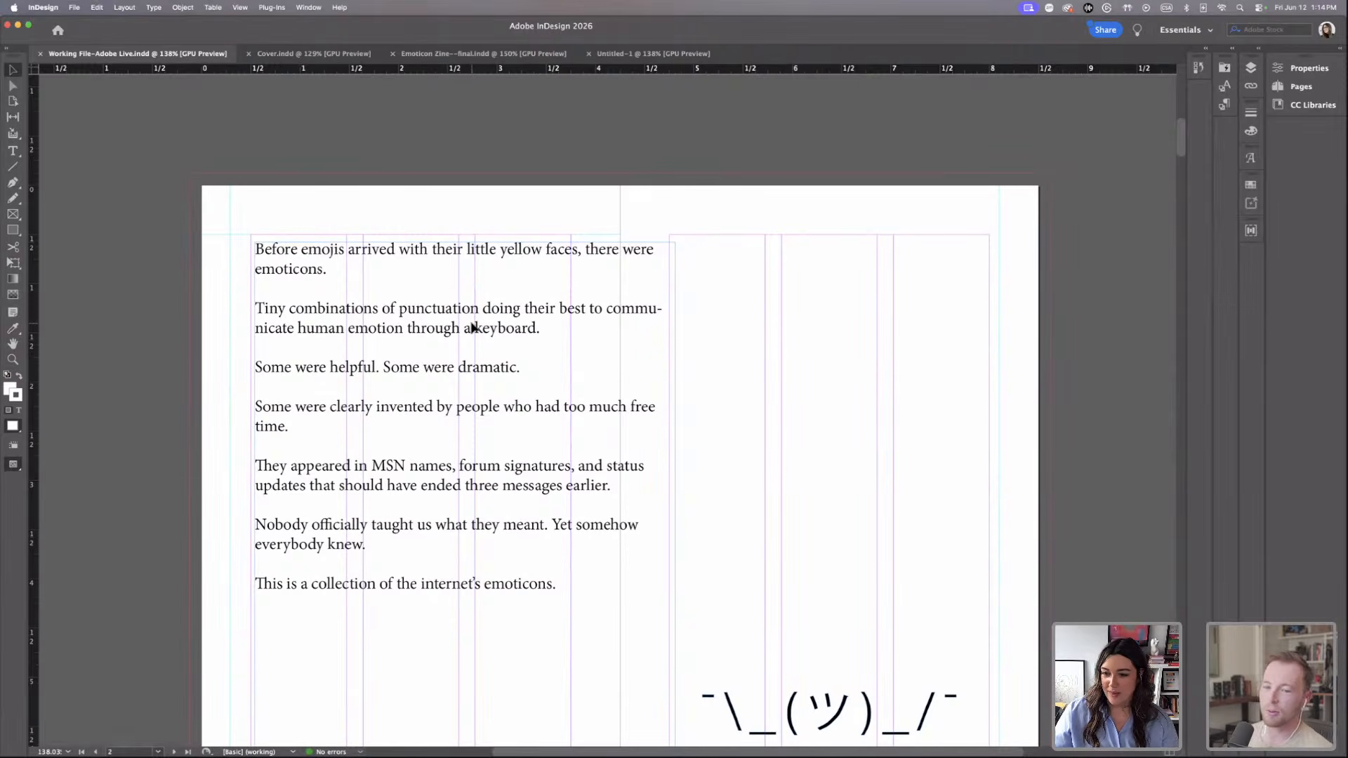
Move the introduction text frame so its upper-left corner aligns with the left page's margin corner.
double_click(569, 598)
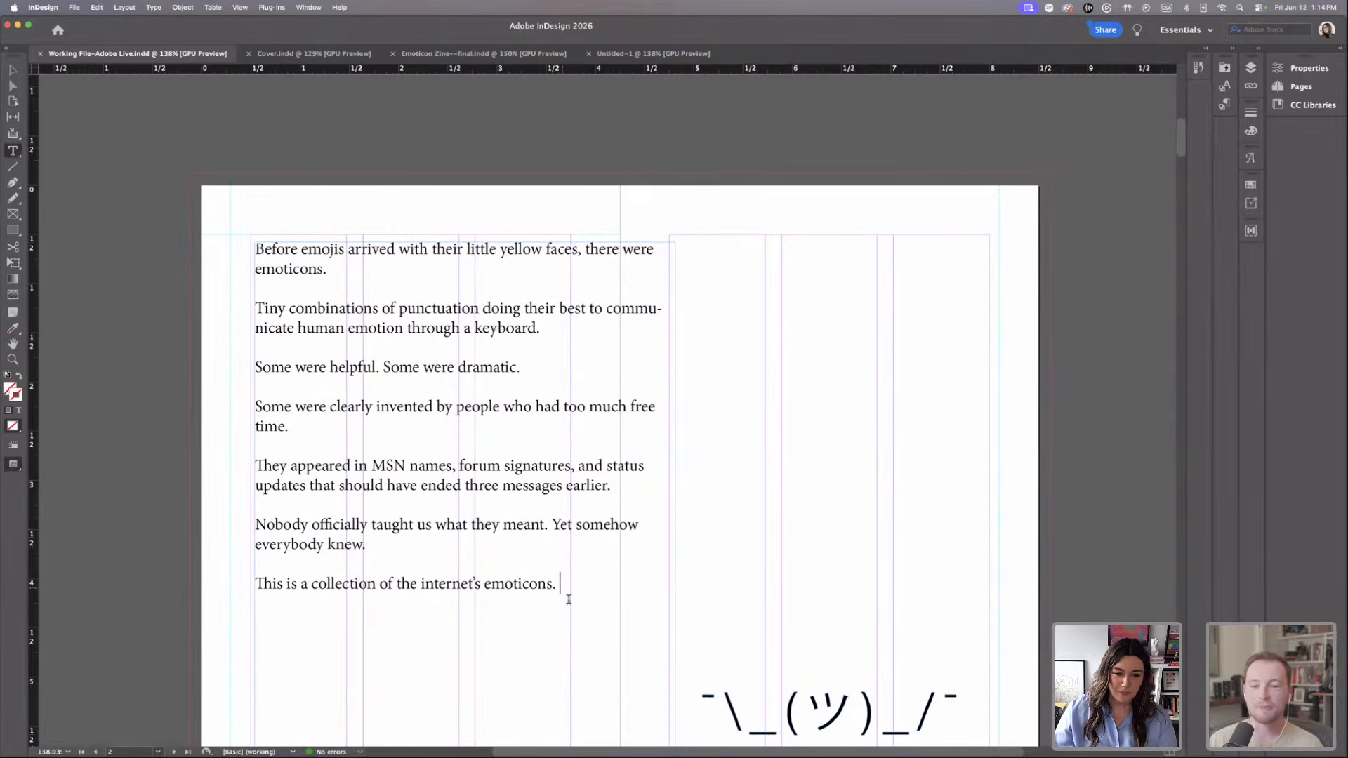
key("Escape")
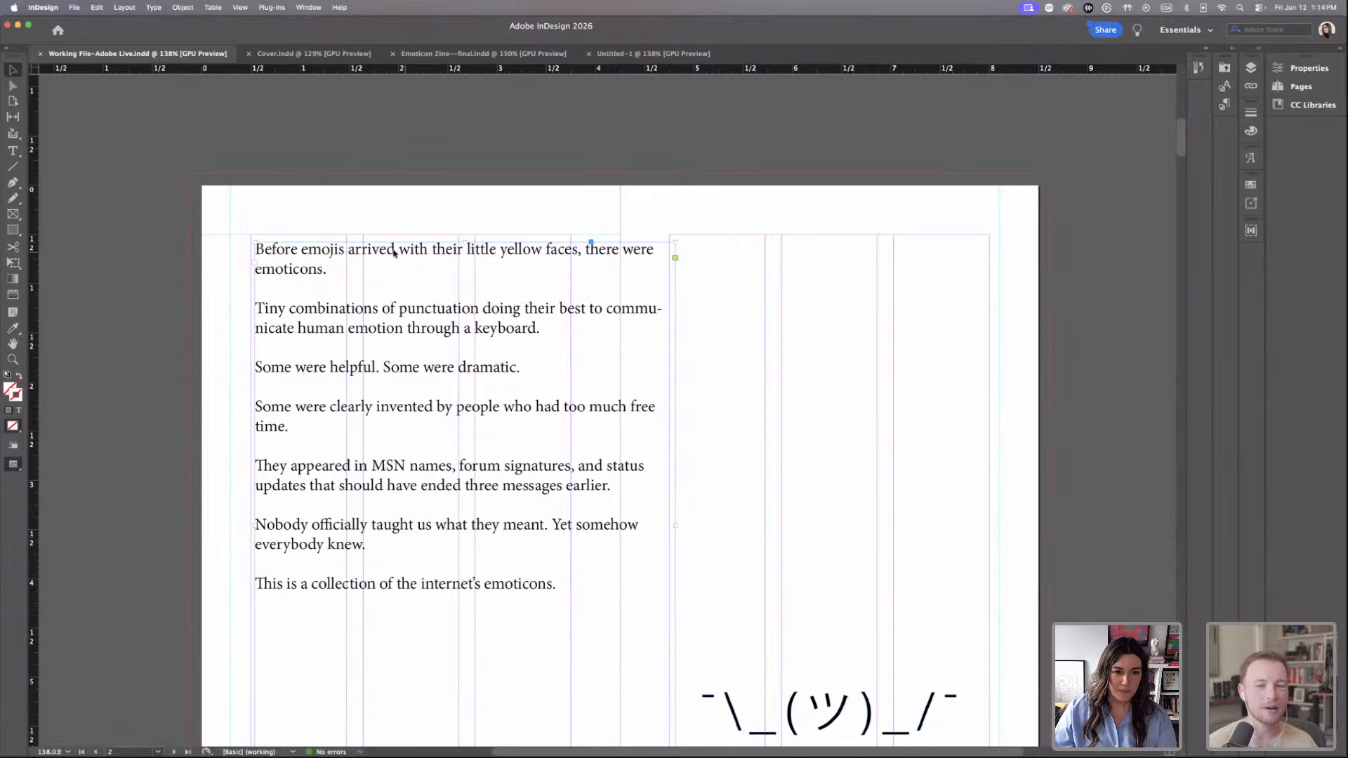
left_click_drag(393, 252, 388, 245)
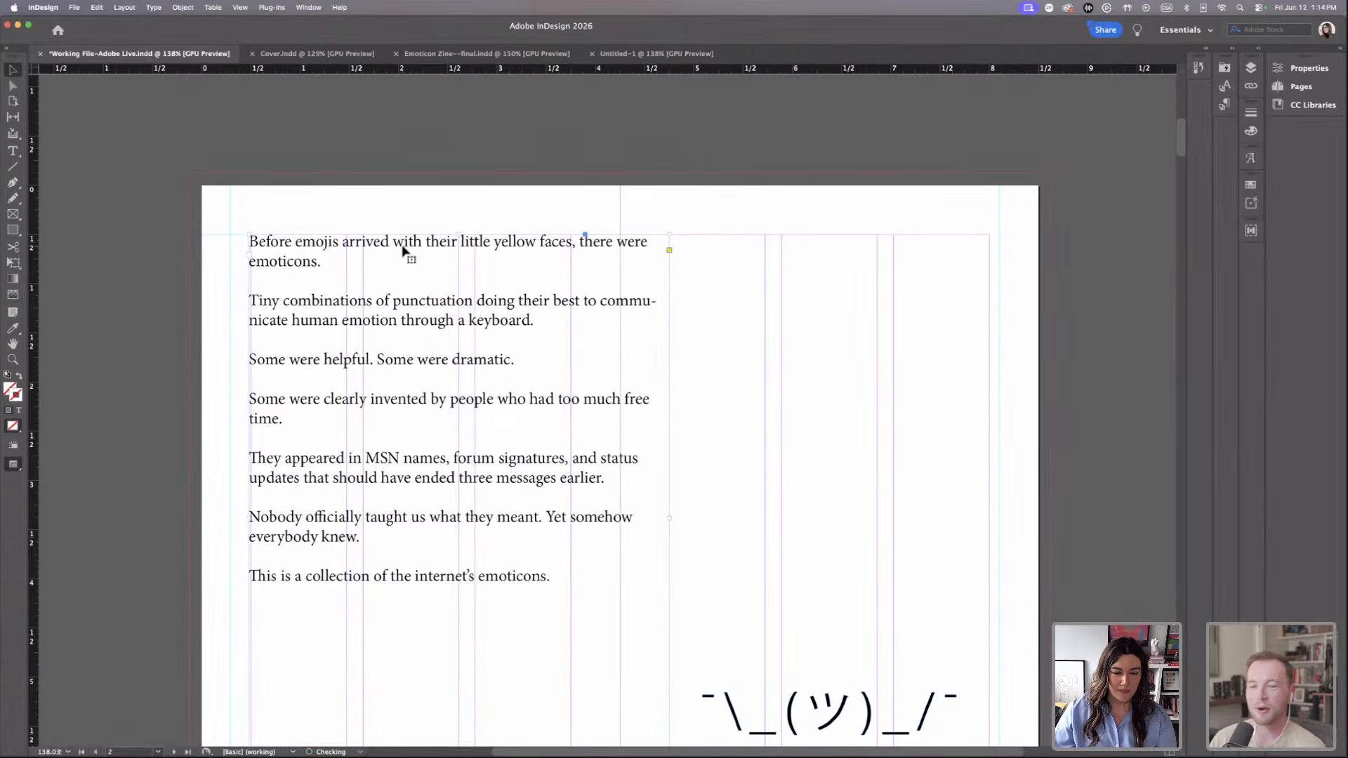
key("super+minus")
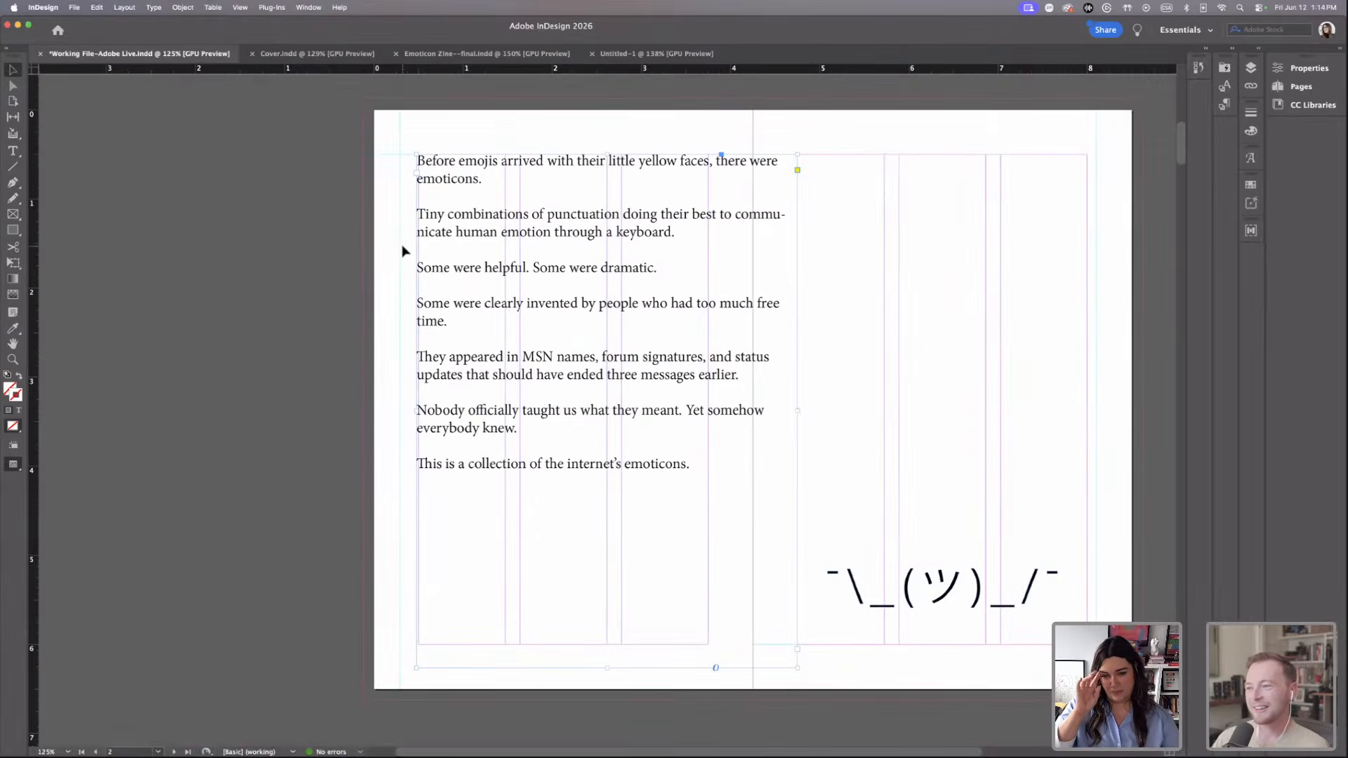
scroll(402, 250, "right", 3)
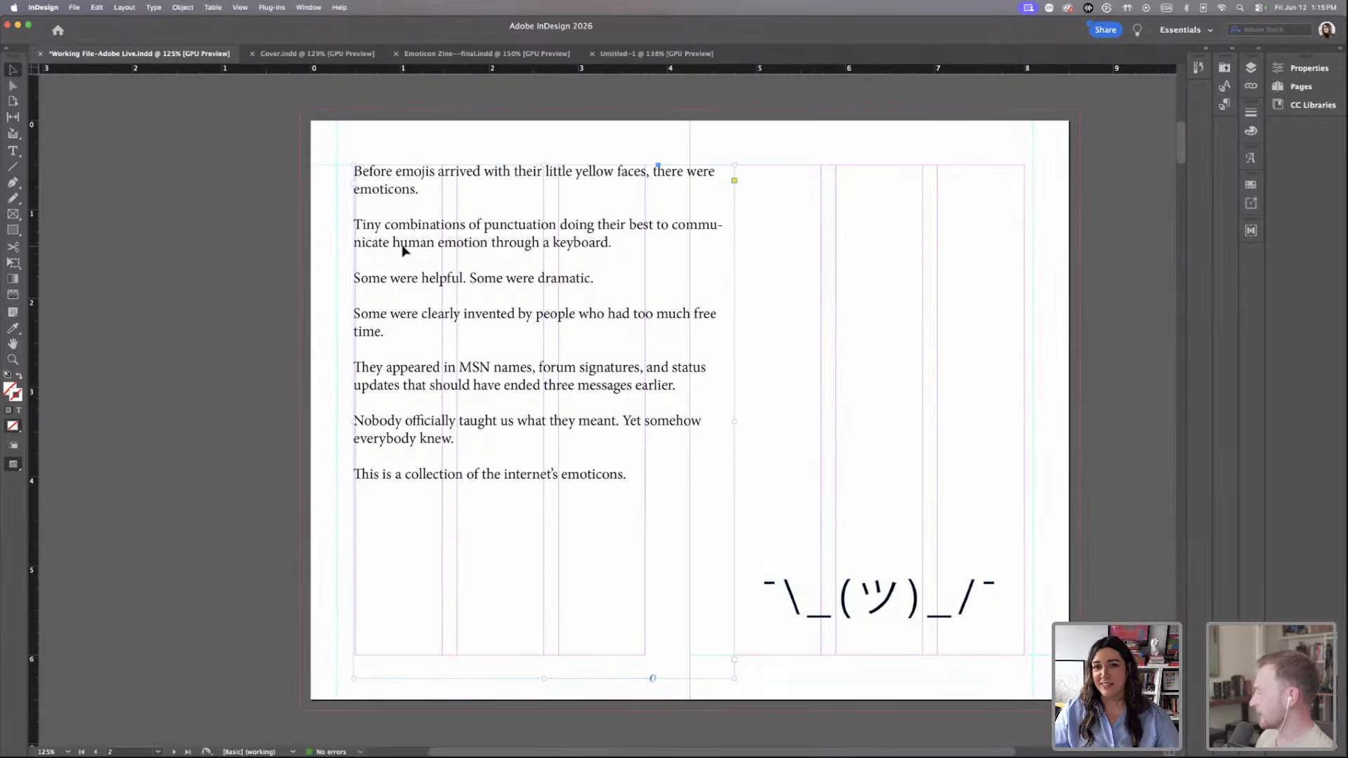
scroll(404, 251, "left", 1)
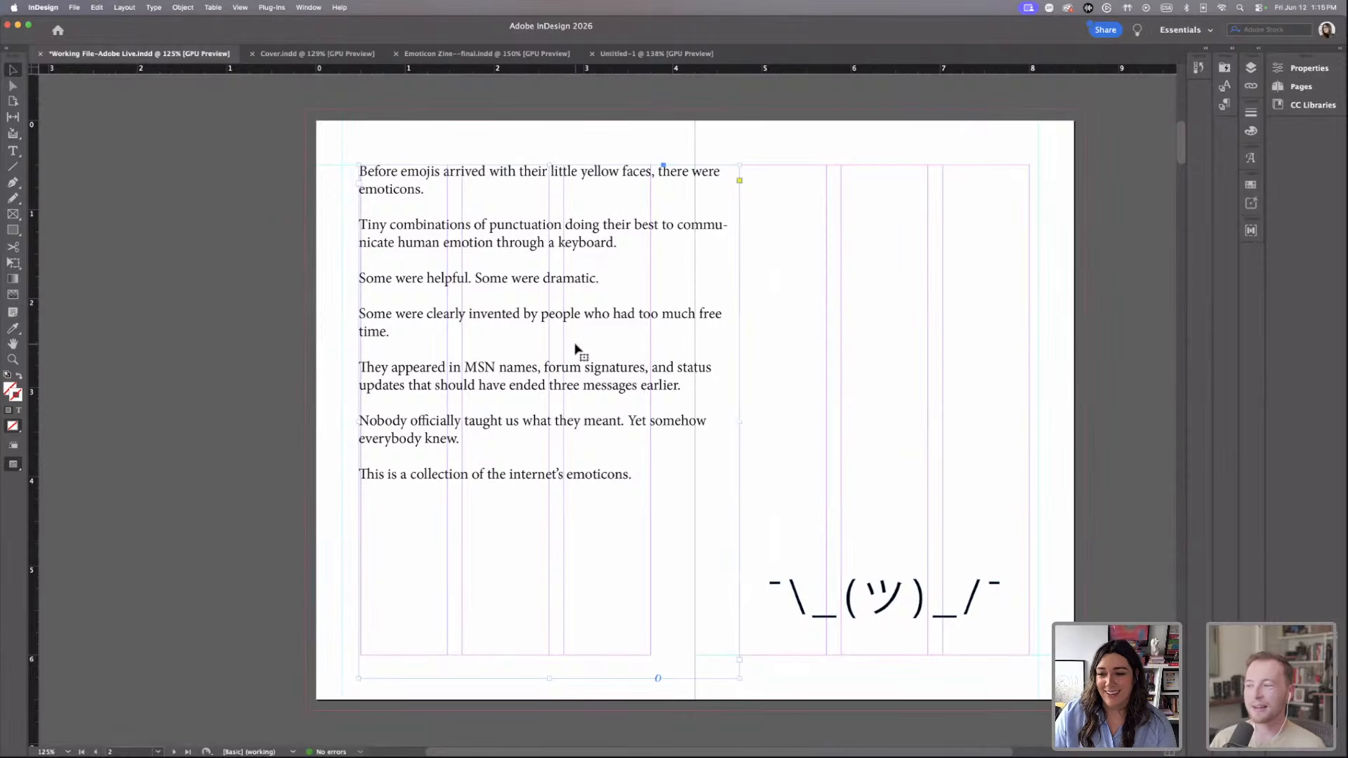
Narrow the introduction text frame from its right edge to about 3.08 in wide so it fits on the left page.
left_click(920, 607)
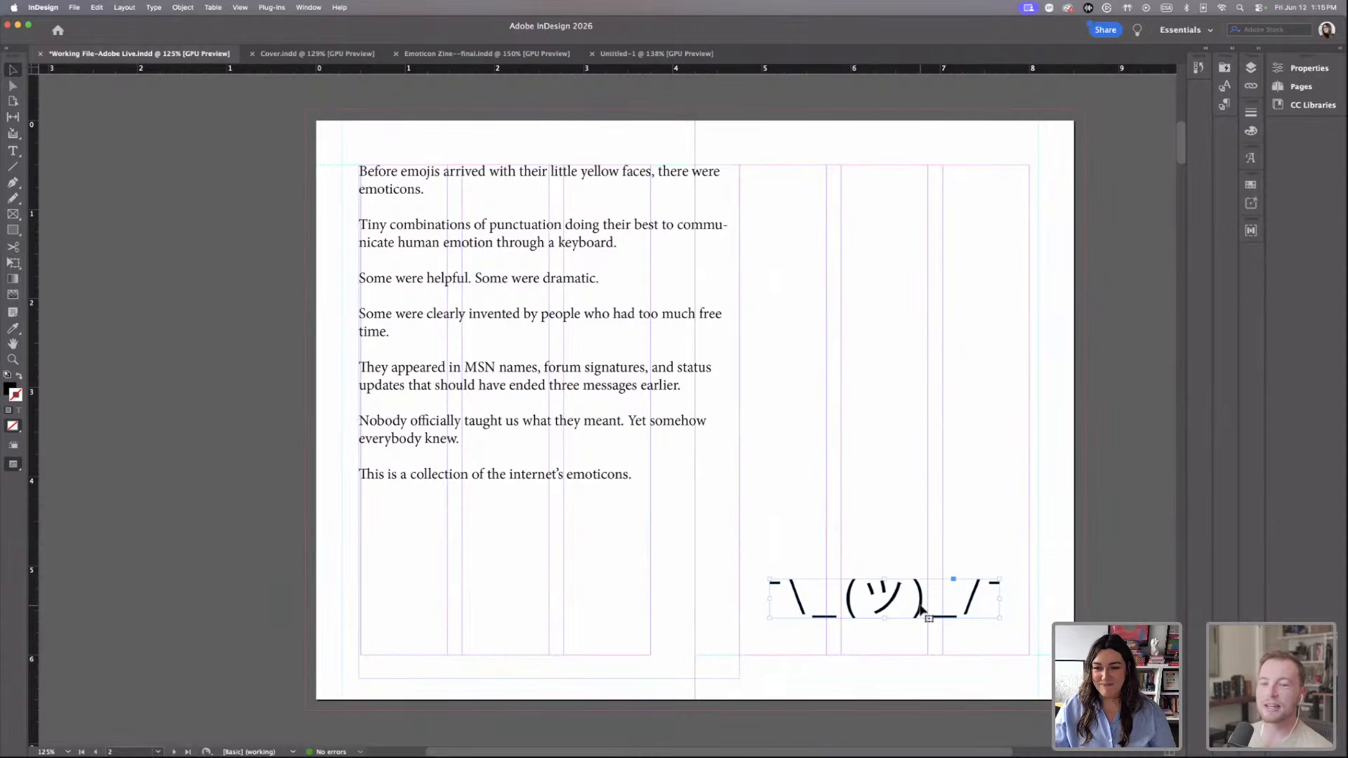
left_click_drag(740, 424, 634, 422)
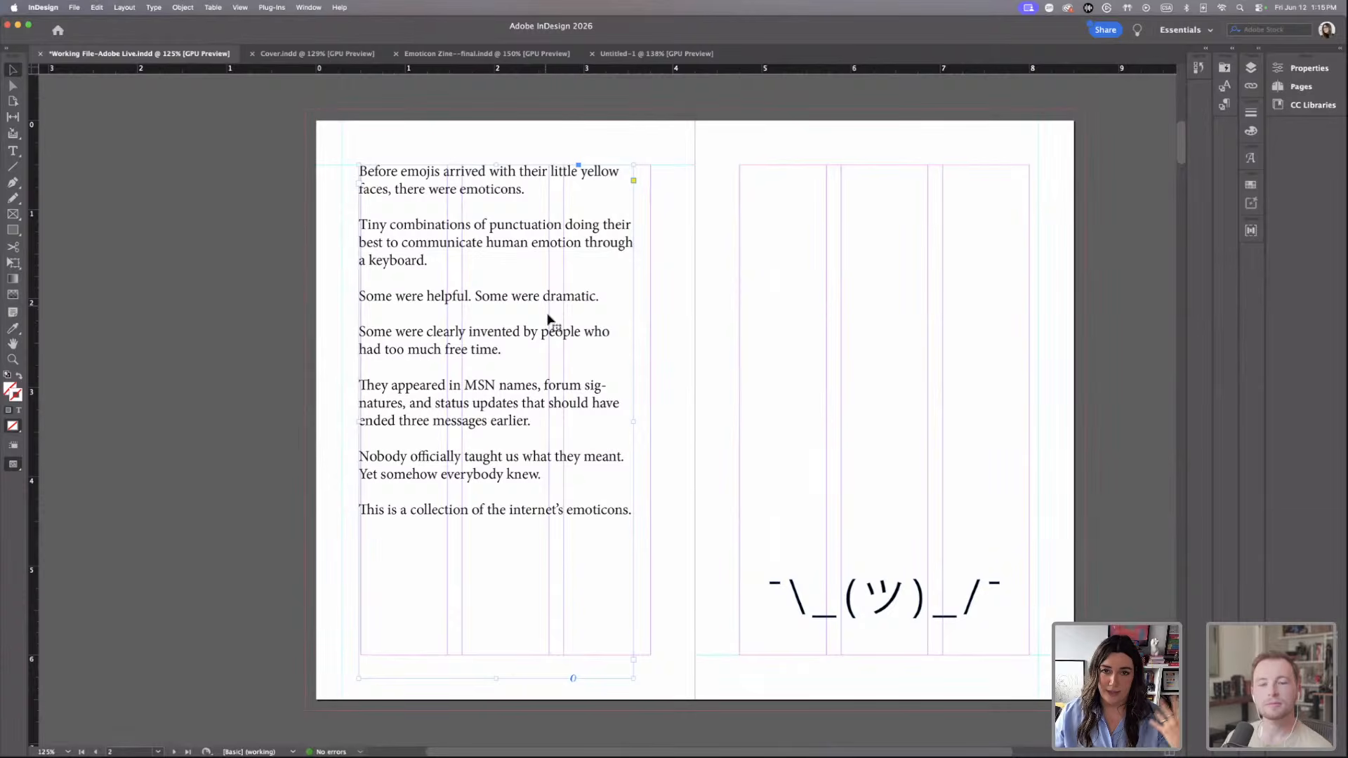
double_click(609, 510)
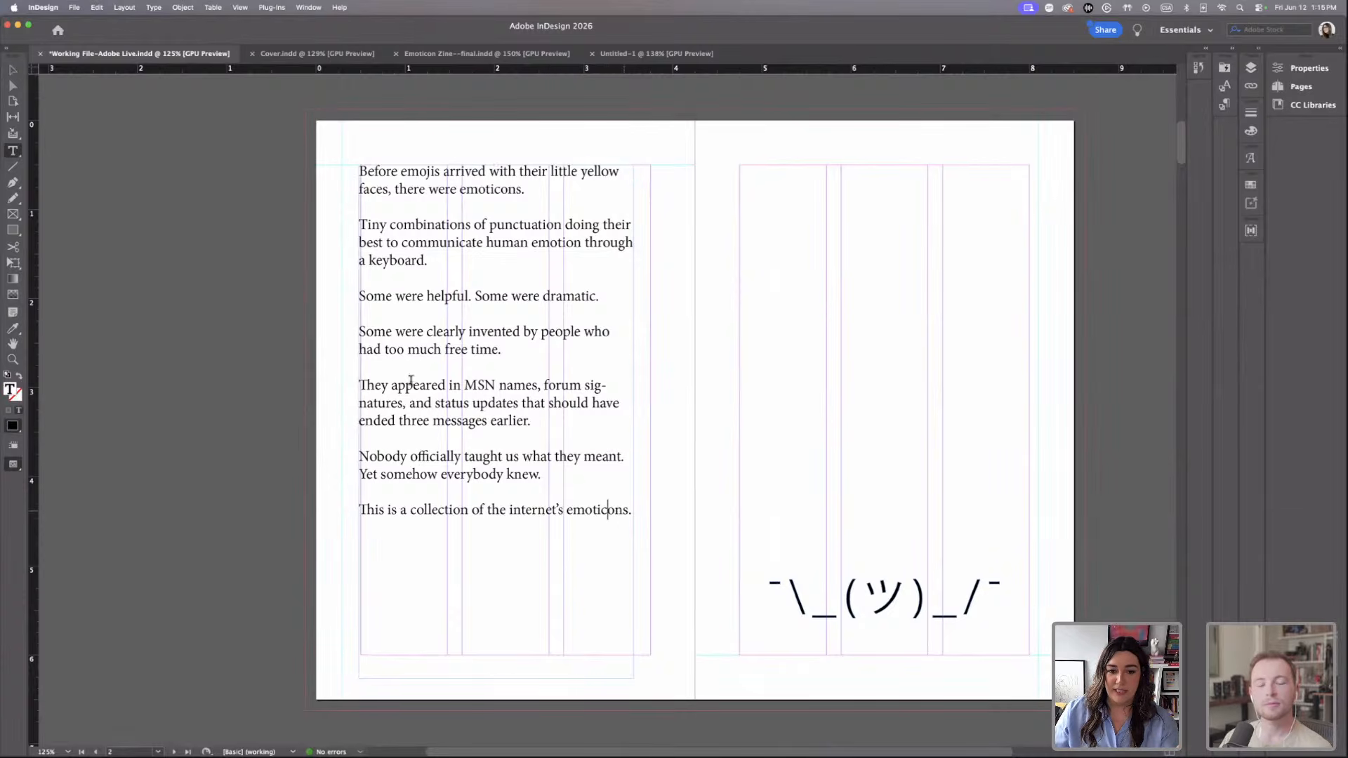
left_click_drag(622, 510, 380, 261)
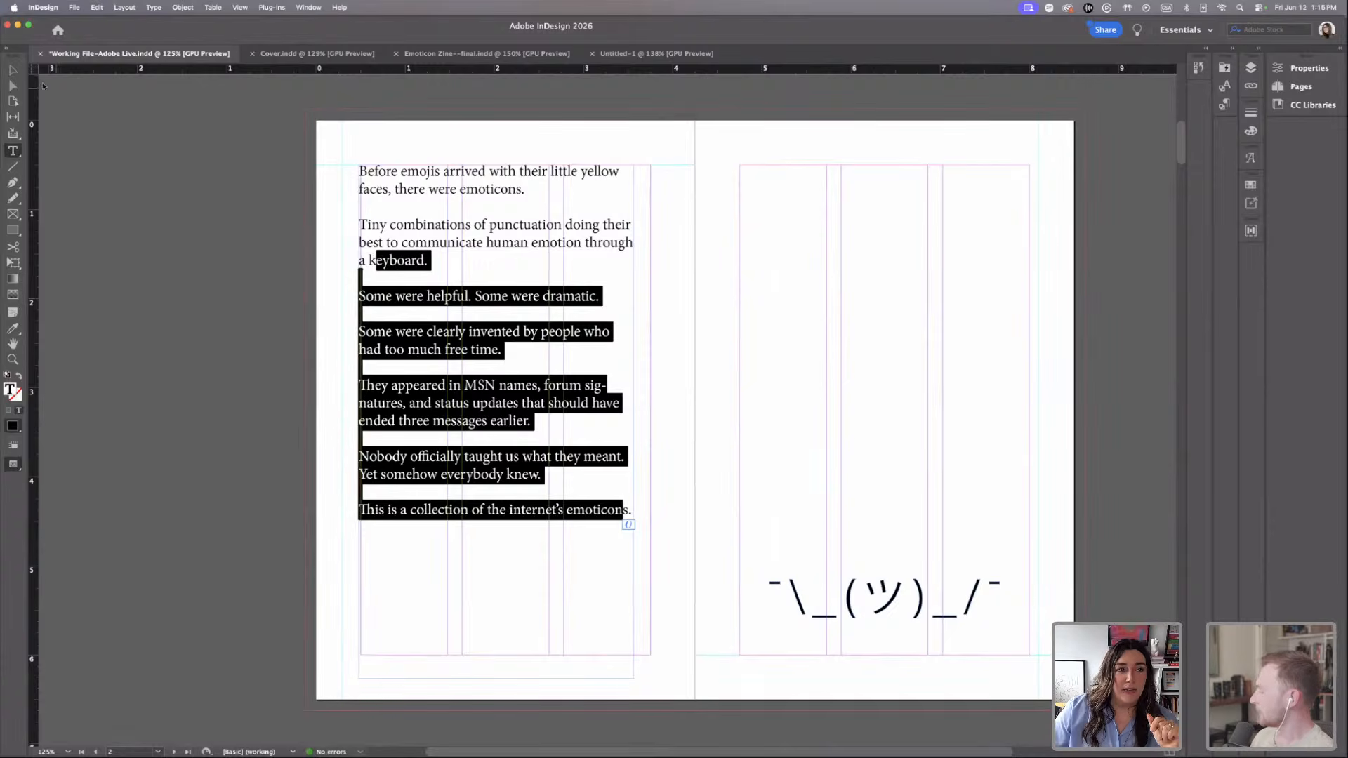
key("Escape")
left_click(753, 312)
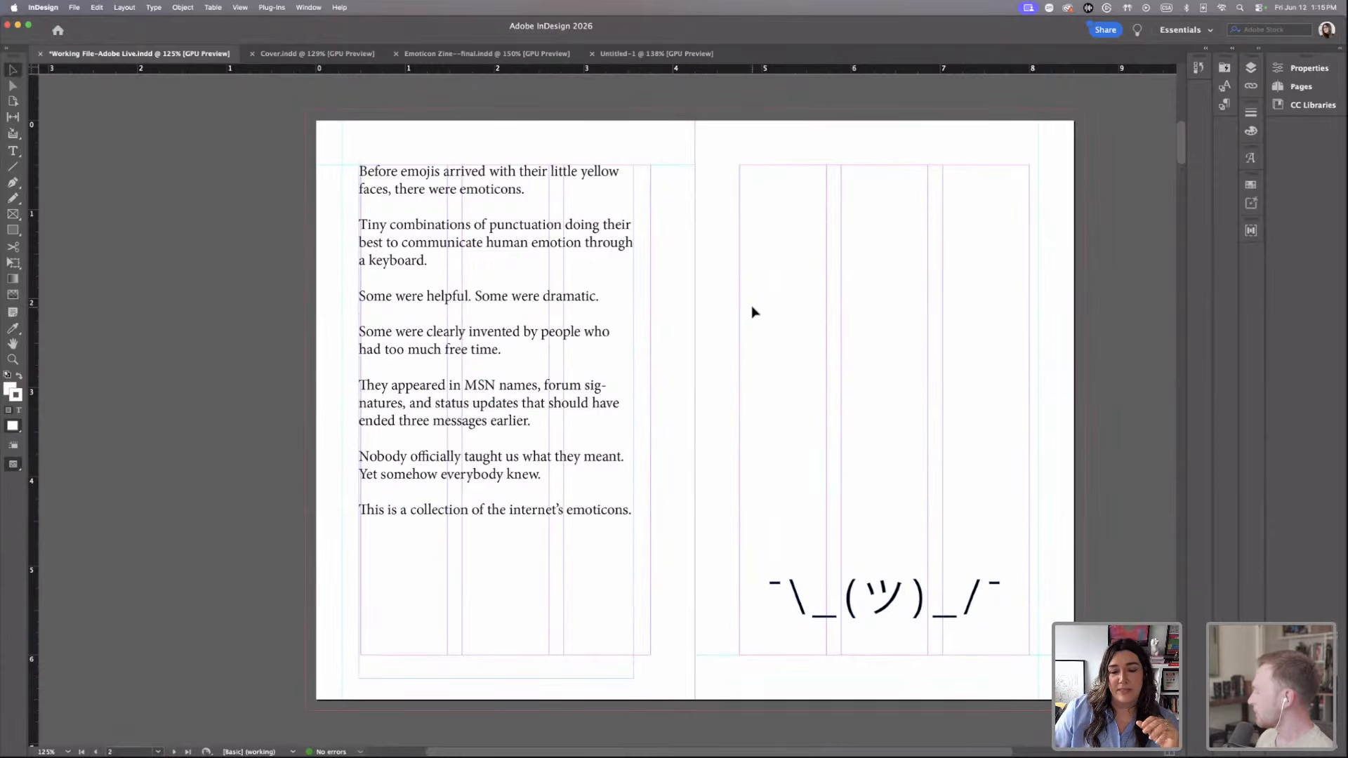
Look through the blank three-column spreads and the text parked beside them, returning to the introduction spread.
scroll(751, 312, "down", 10)
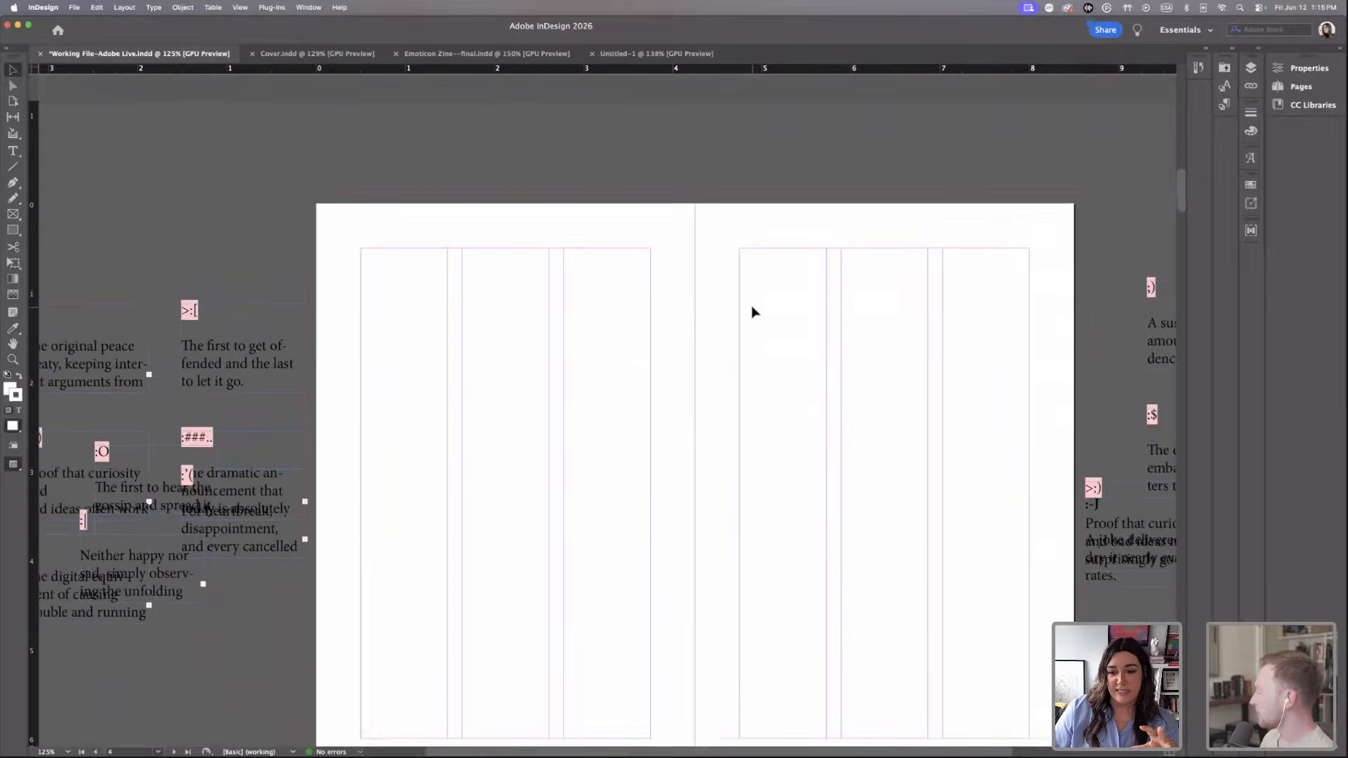
scroll(751, 311, "down", 3)
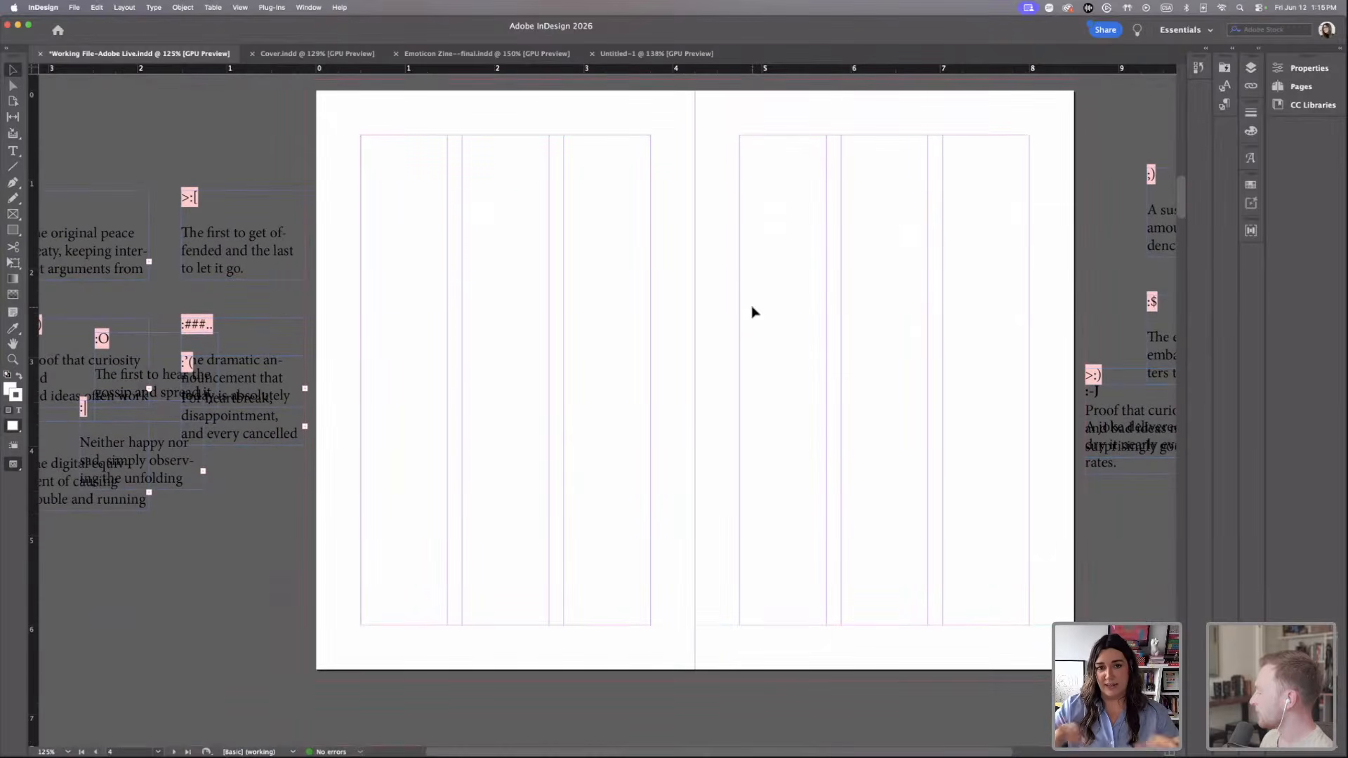
scroll(751, 312, "down", 15)
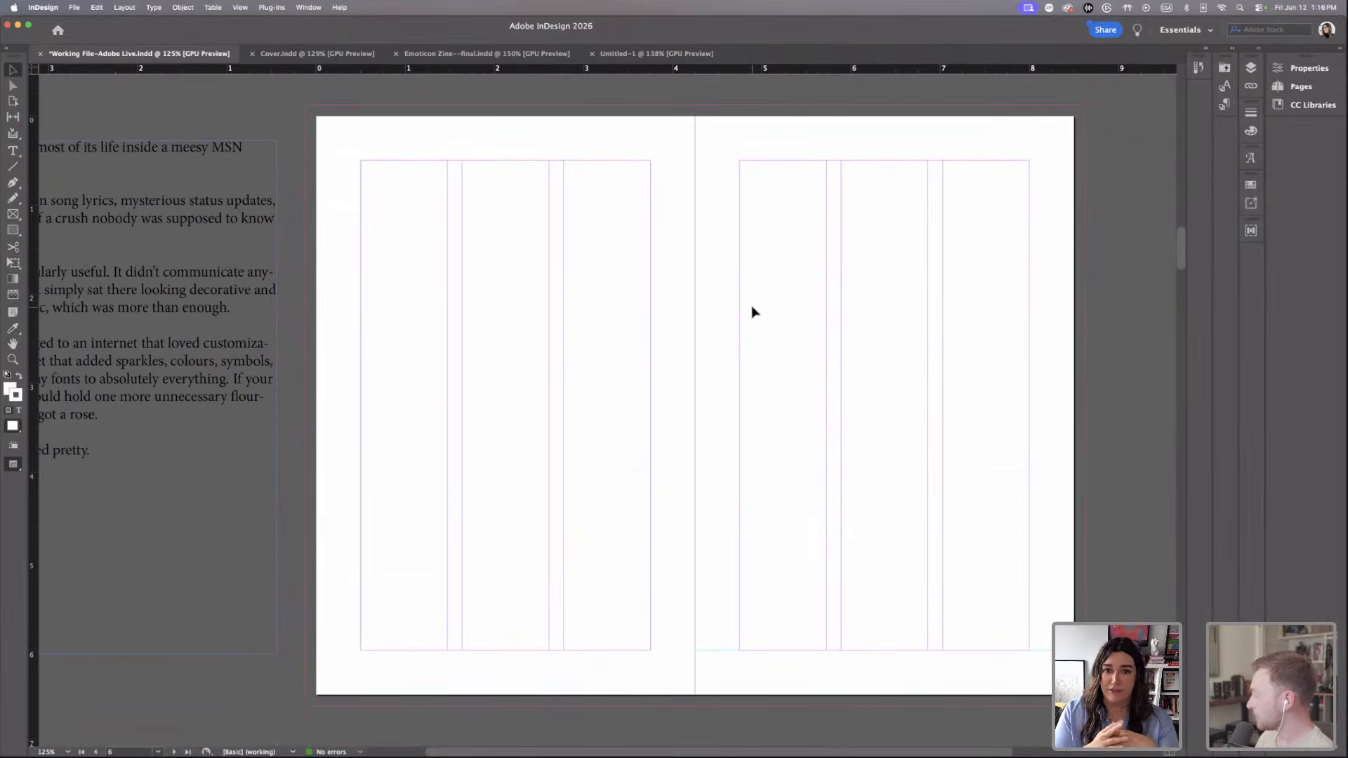
scroll(751, 312, "up", 20)
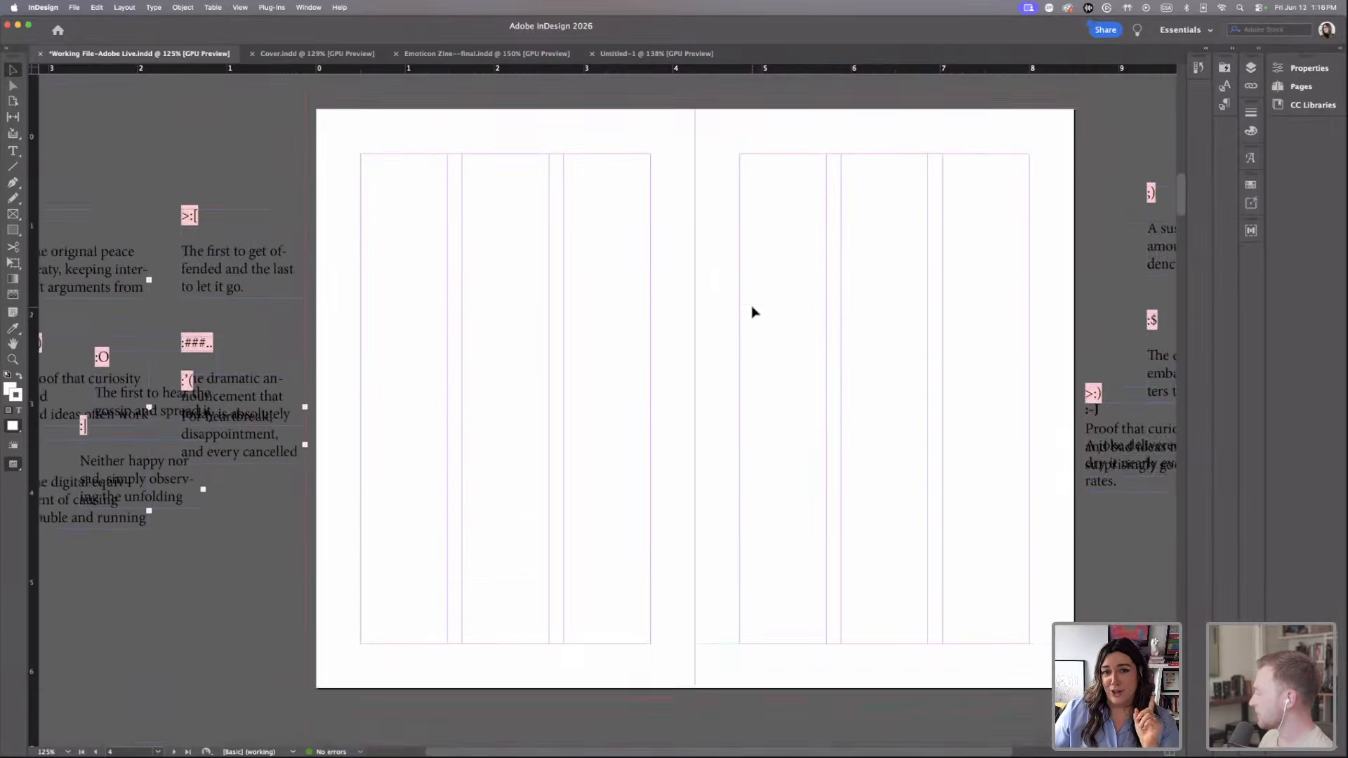
scroll(751, 312, "up", 6)
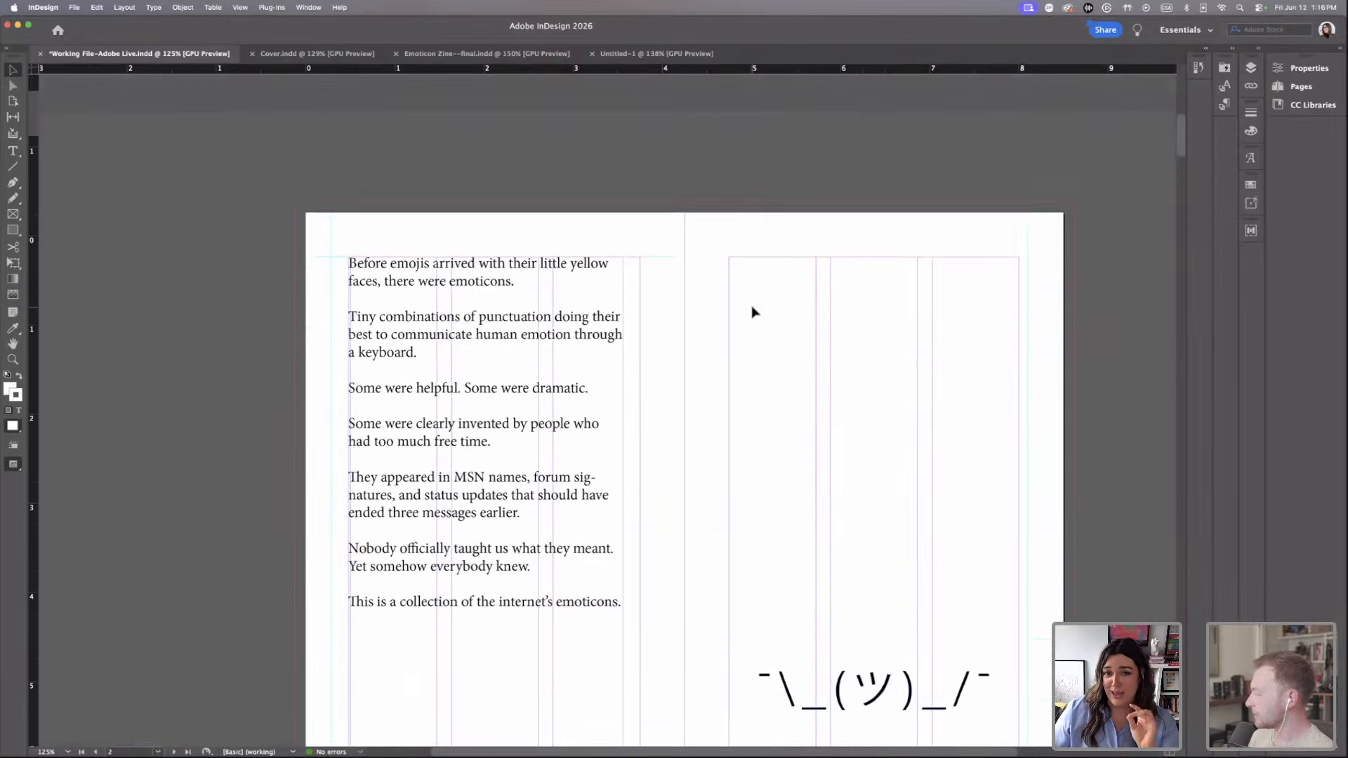
scroll(751, 312, "down", 3)
scroll(751, 311, "down", 3)
scroll(751, 312, "up", 1)
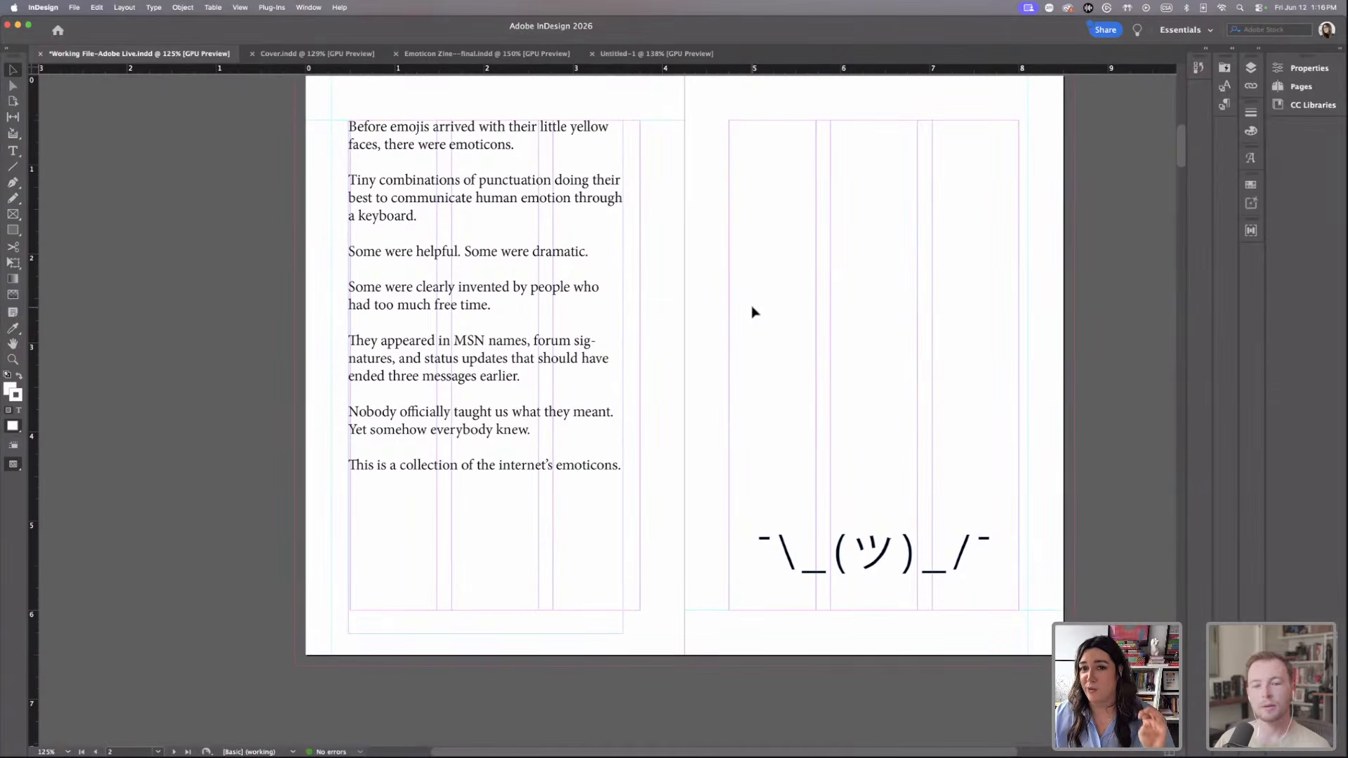
scroll(751, 312, "up", 1)
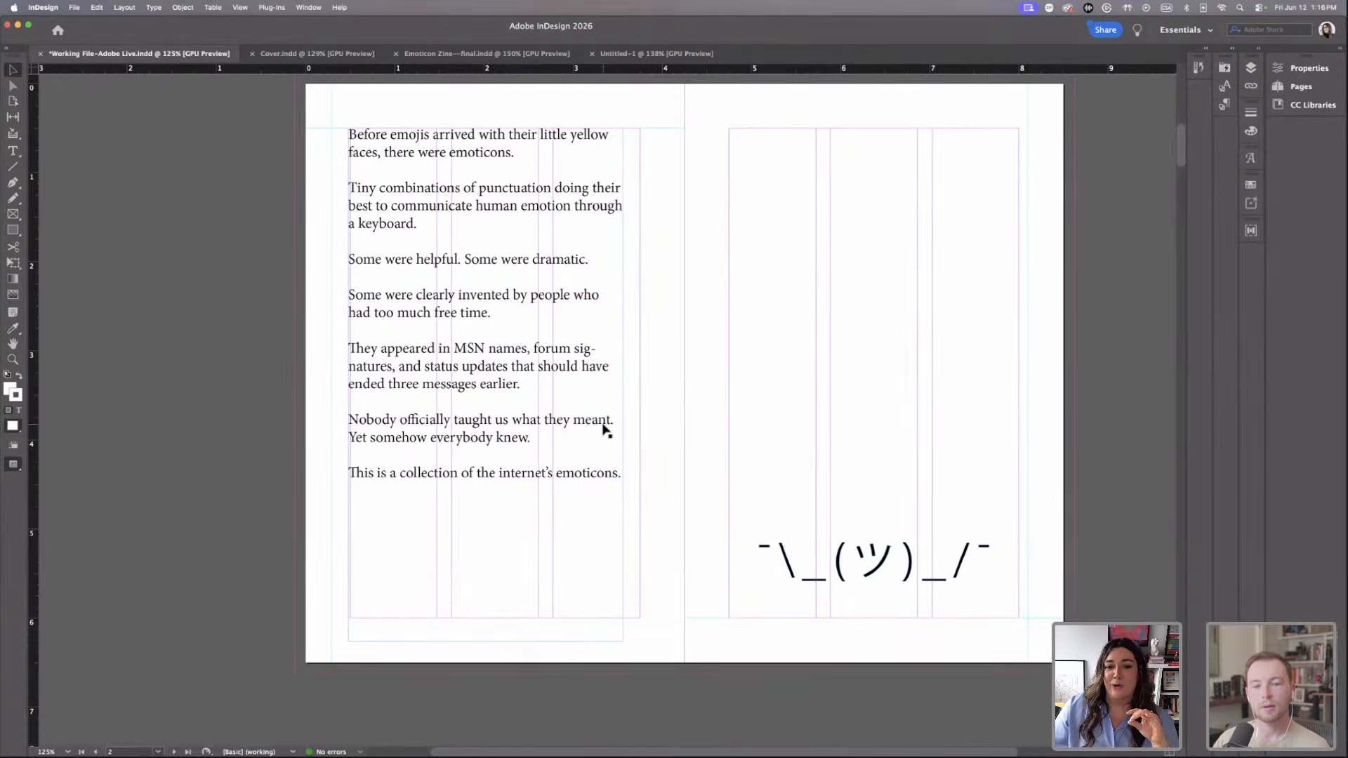
Change the font of all the introduction text to Inter.
double_click(621, 474)
left_click_drag(621, 476, 341, 133)
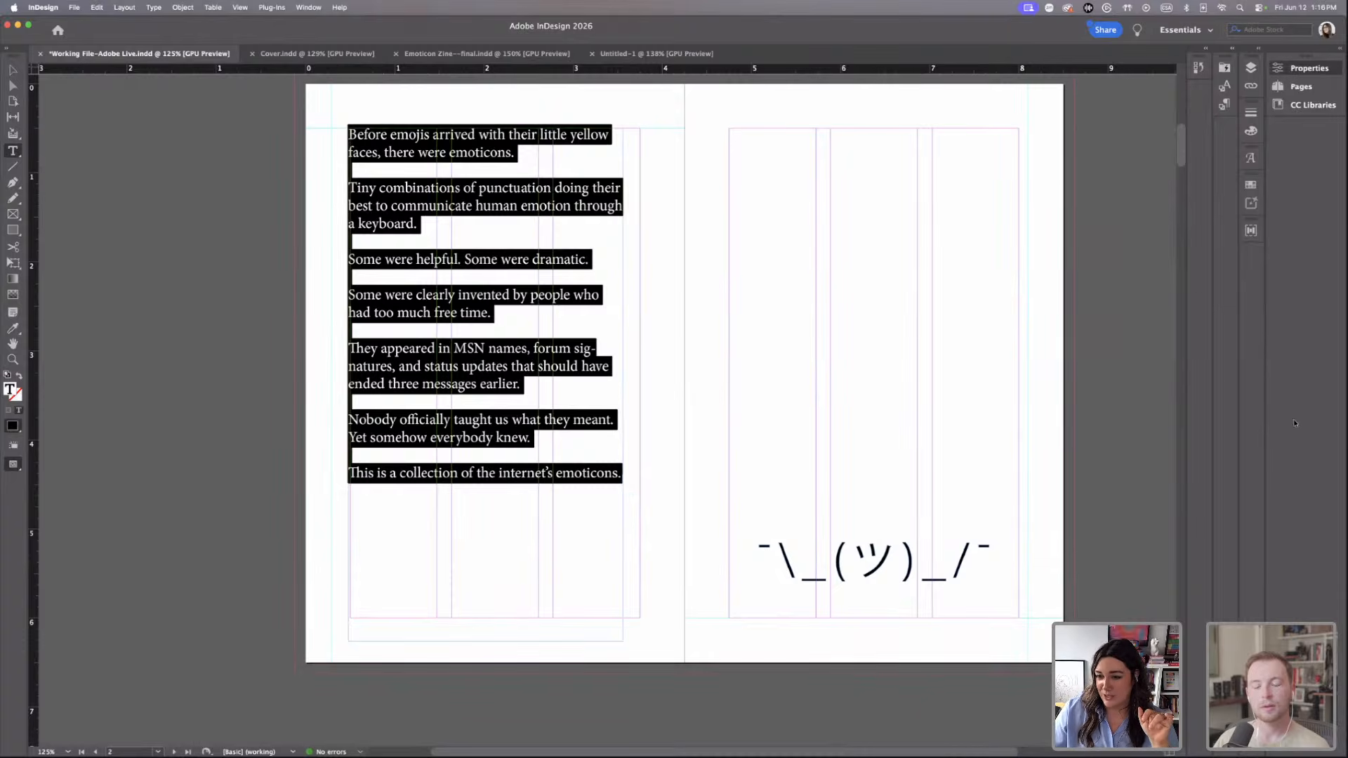
left_click(1244, 272)
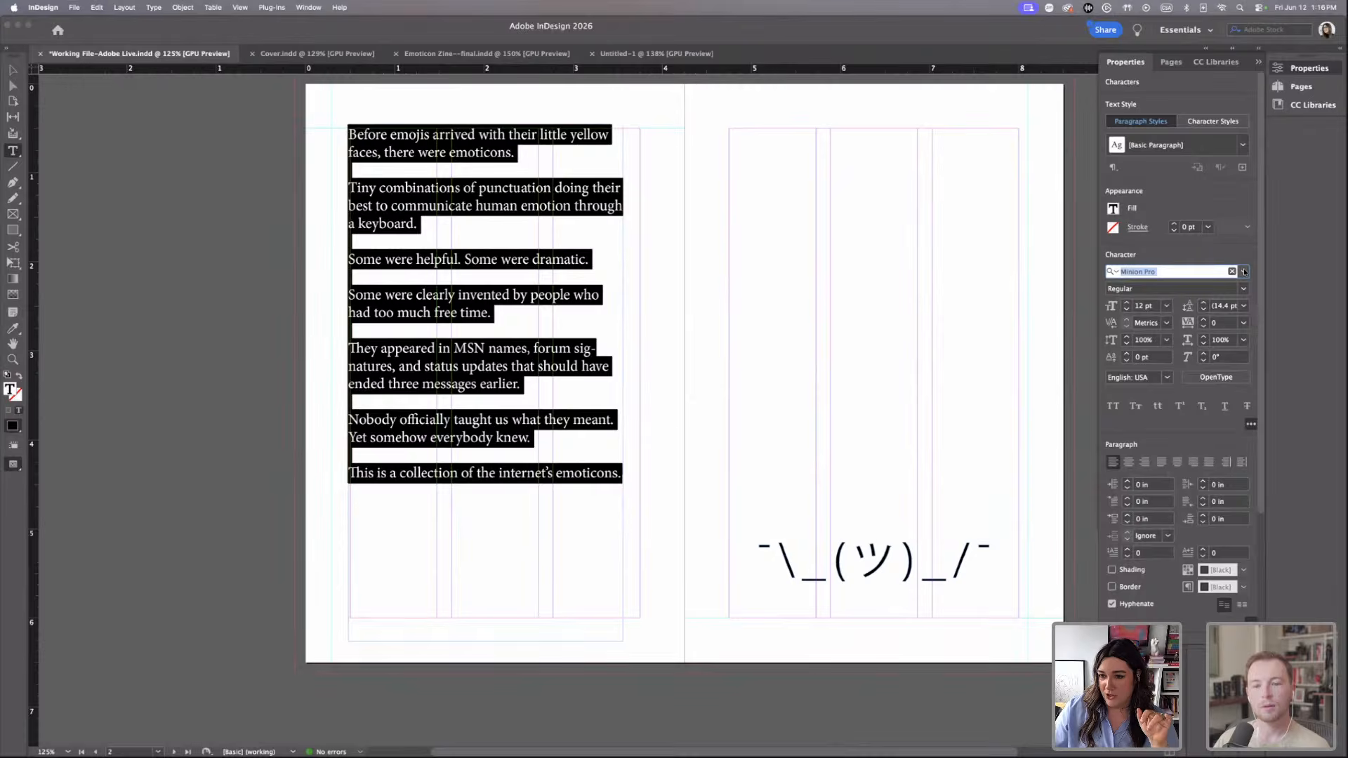
left_click(1244, 272)
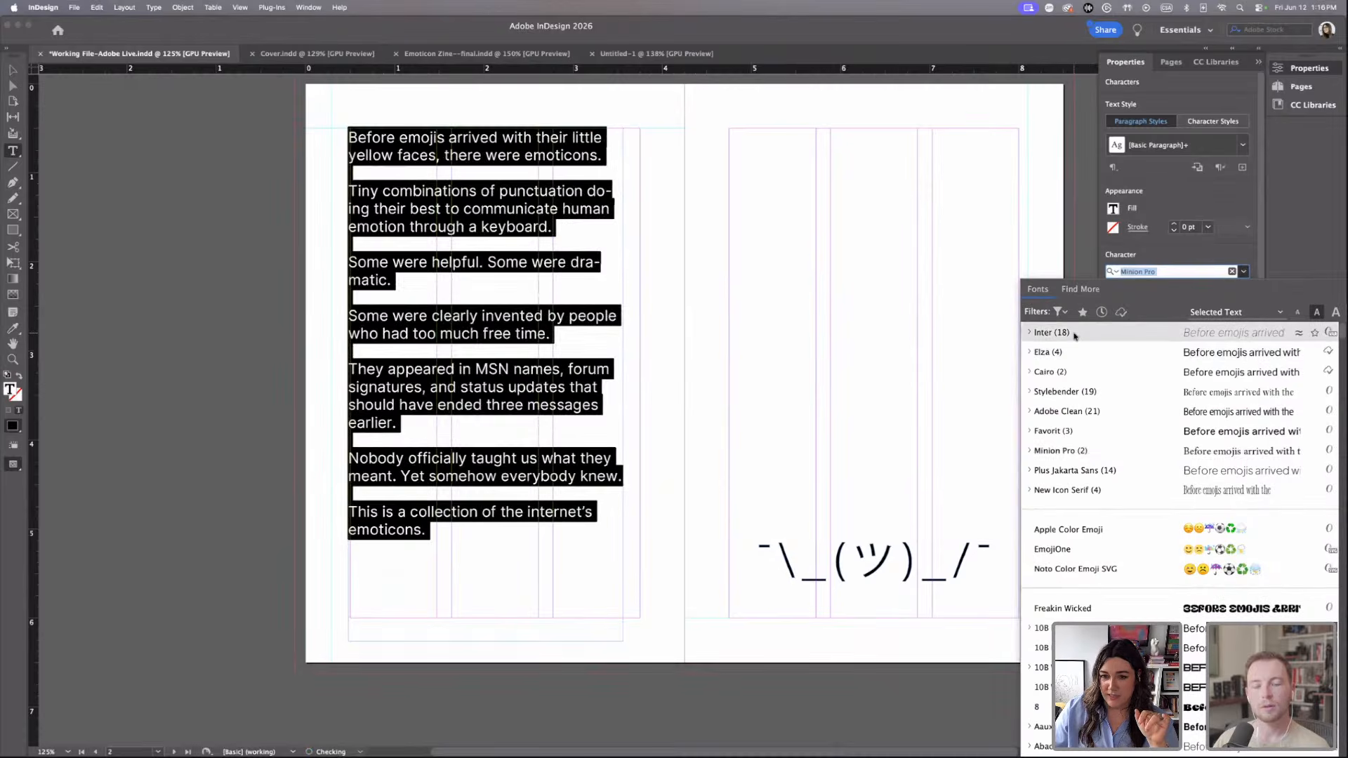
left_click(514, 283)
left_click(513, 283)
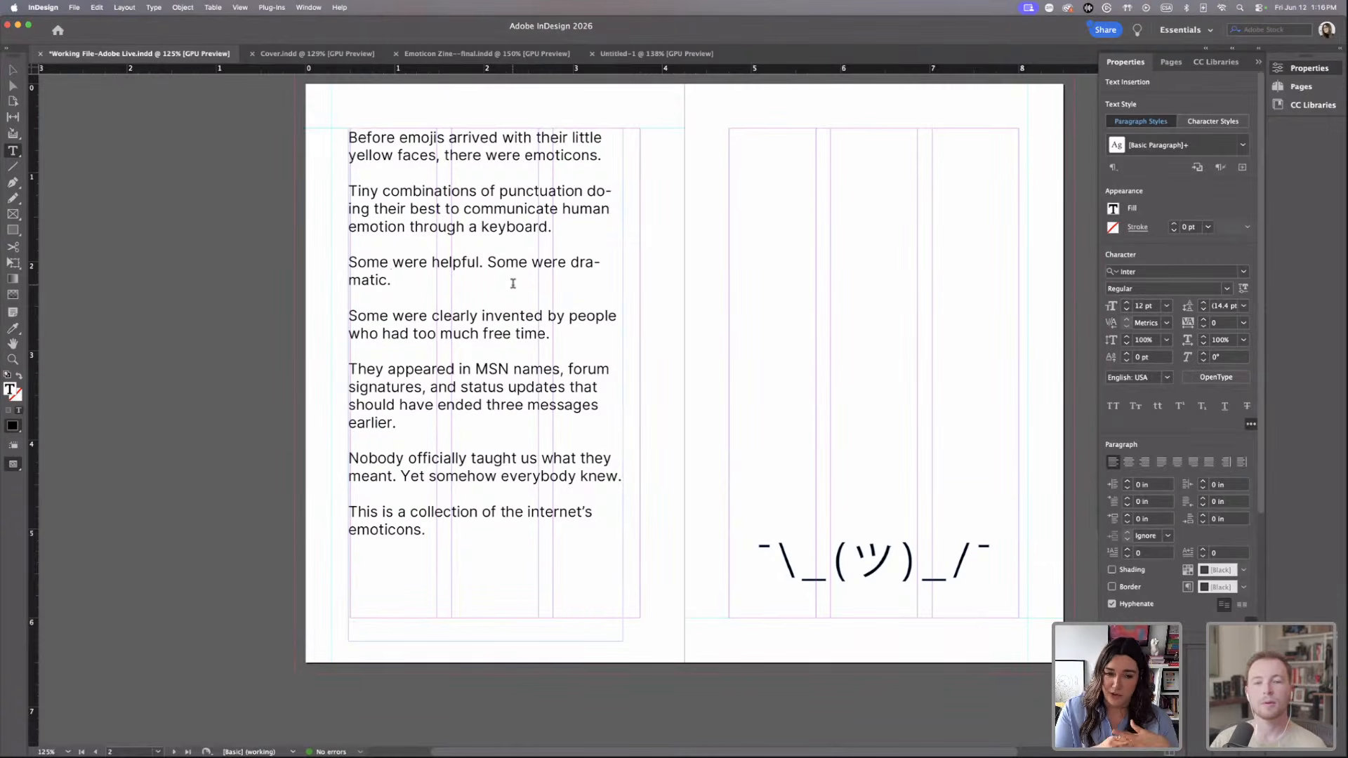
left_click(450, 547)
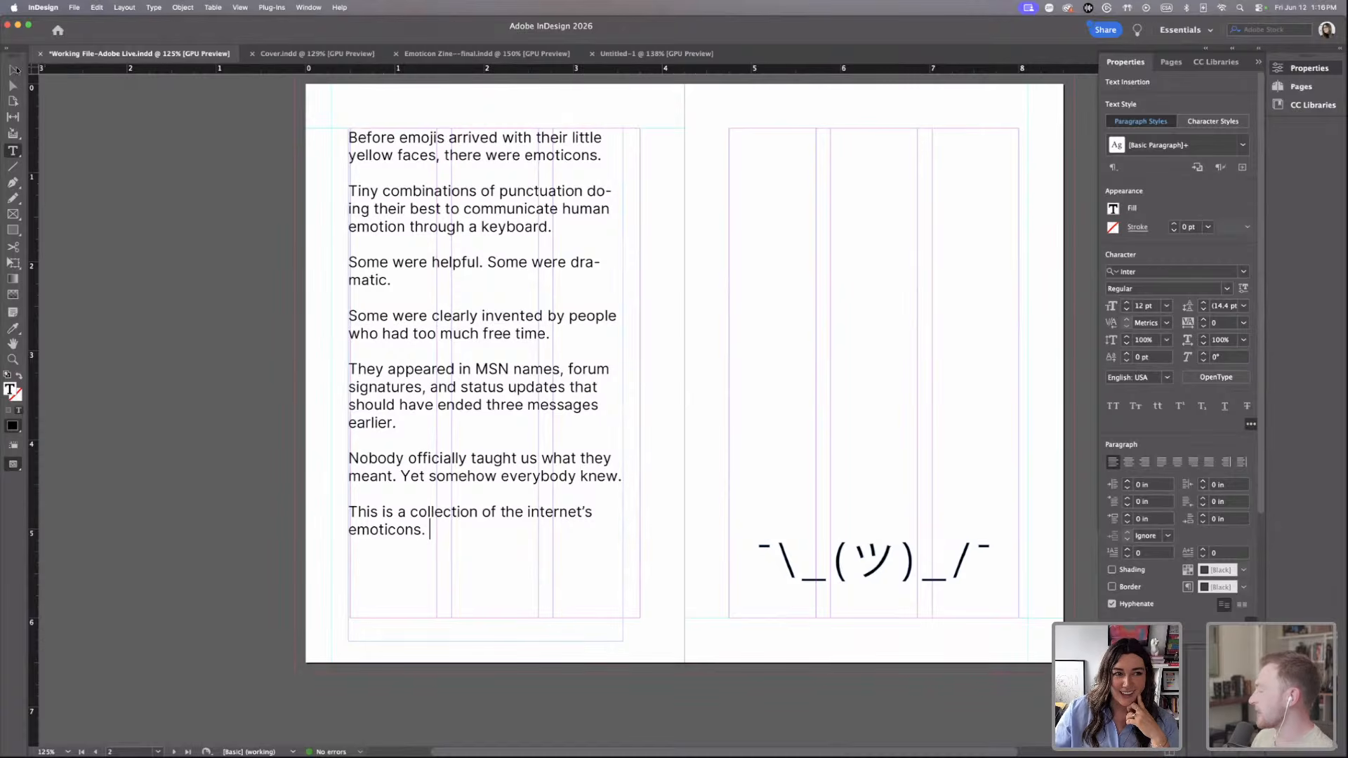
Align the introduction frame's left and top edges with the page margins and resize it to about 2.67 × 5.73 in.
key("Escape")
left_click_drag(348, 391, 351, 389)
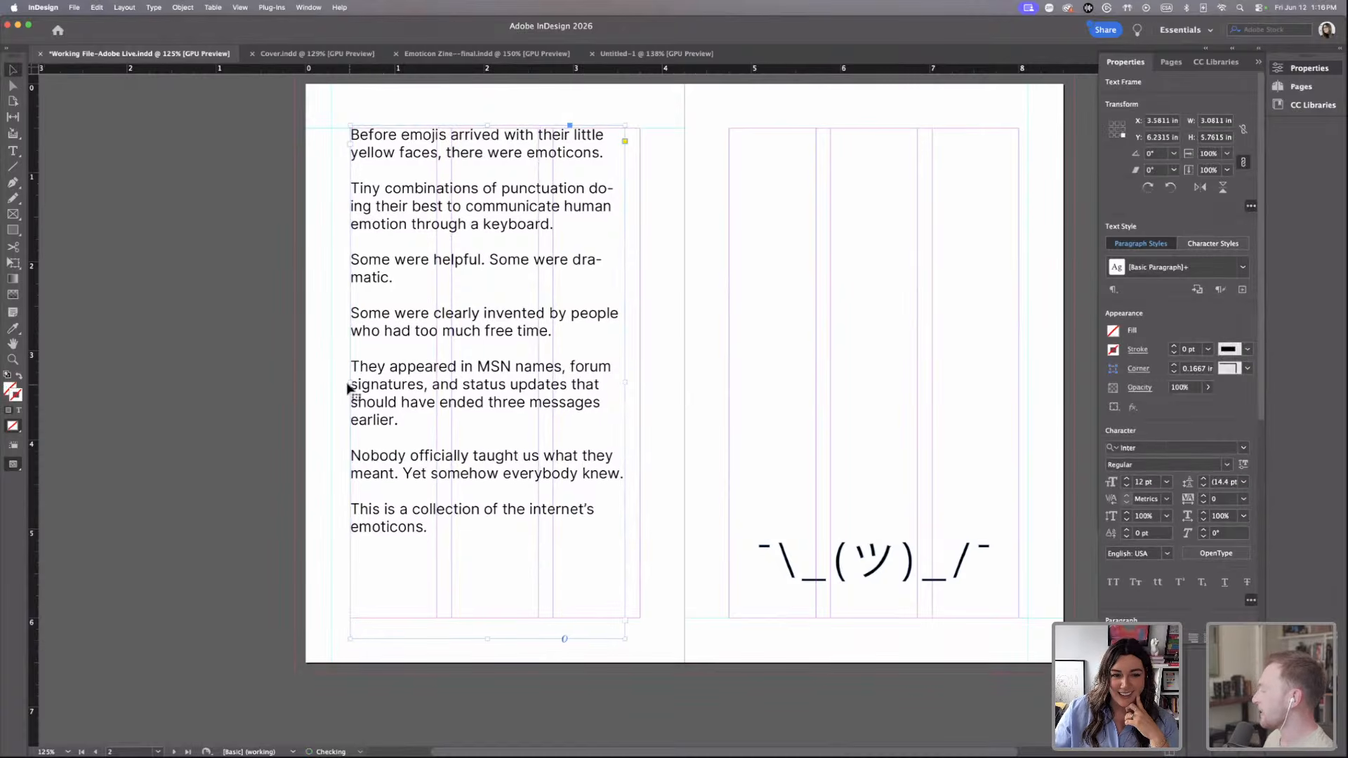
mouse_move(625, 382)
left_mouse_down()
mouse_move(553, 385)
mouse_move(589, 387)
left_mouse_up()
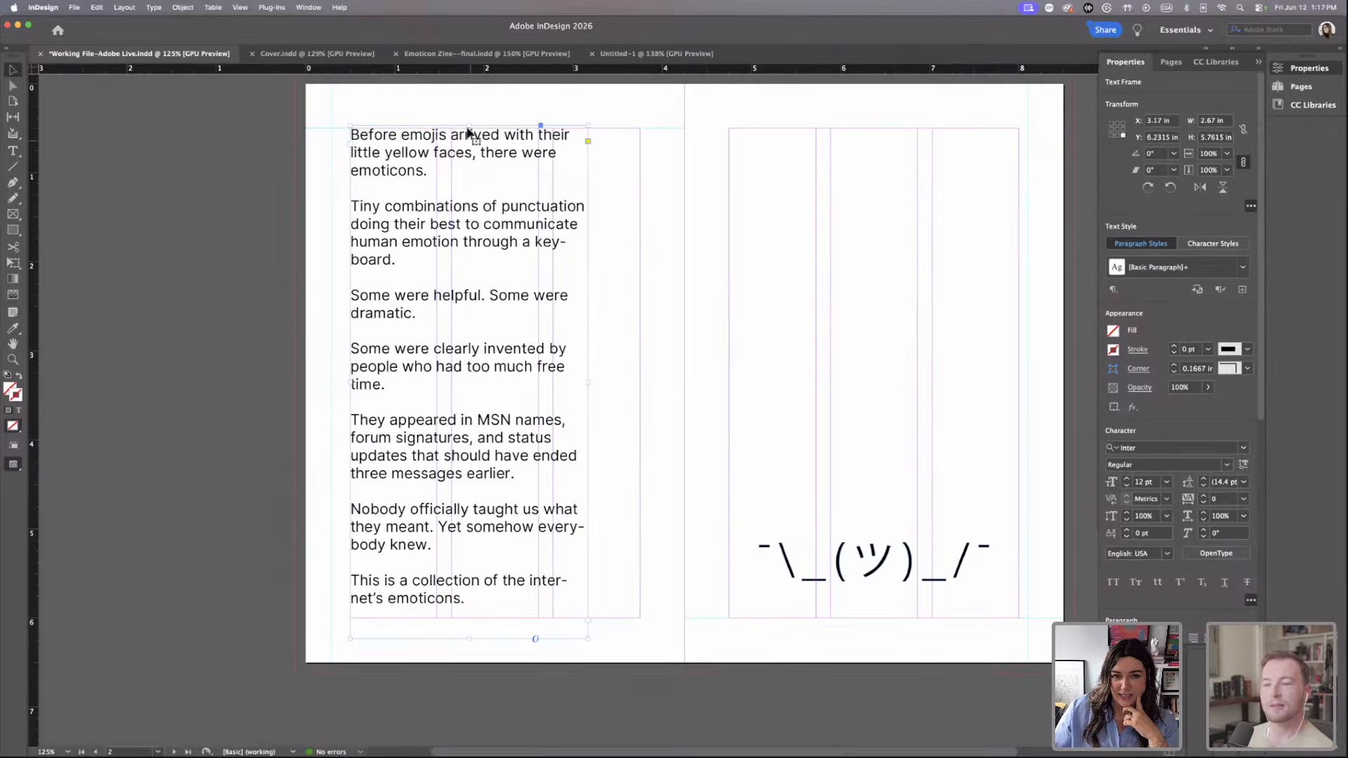
left_click_drag(471, 132, 467, 127)
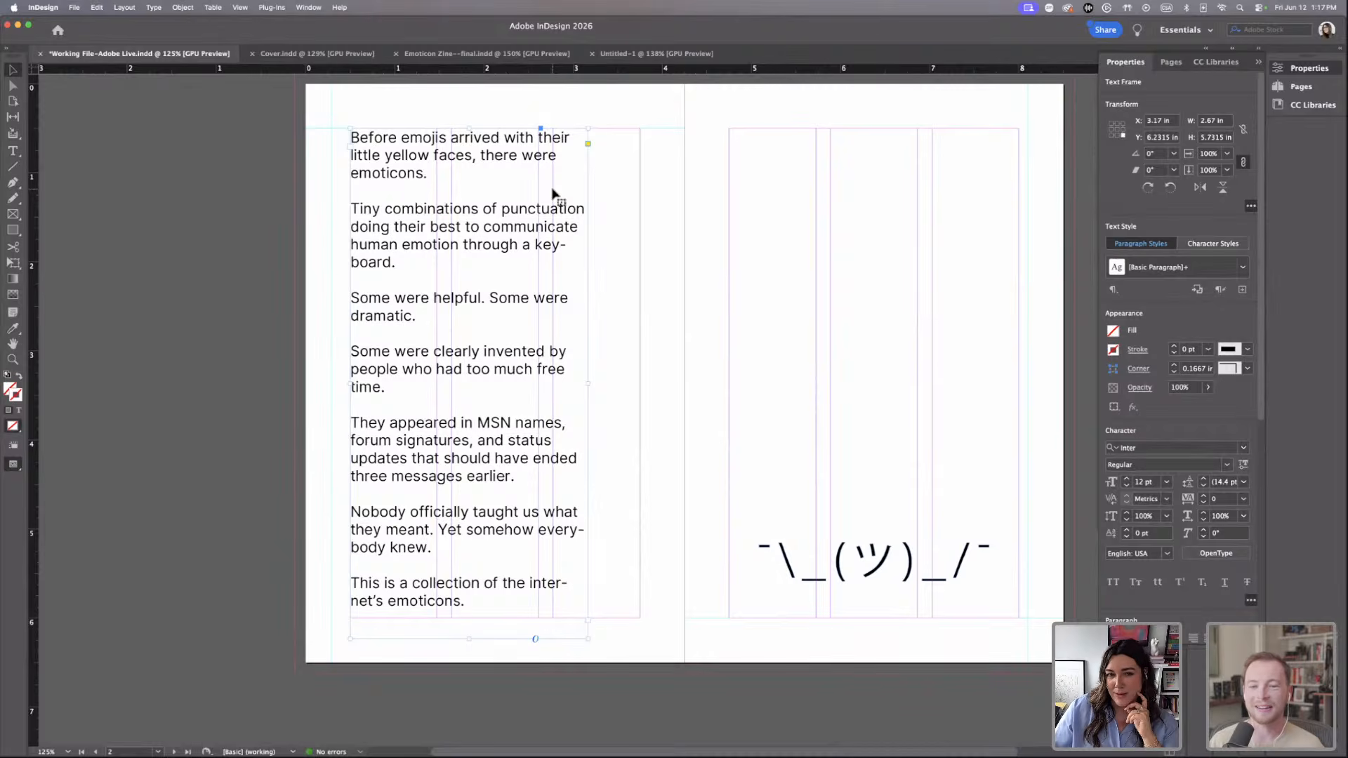
left_click(600, 208)
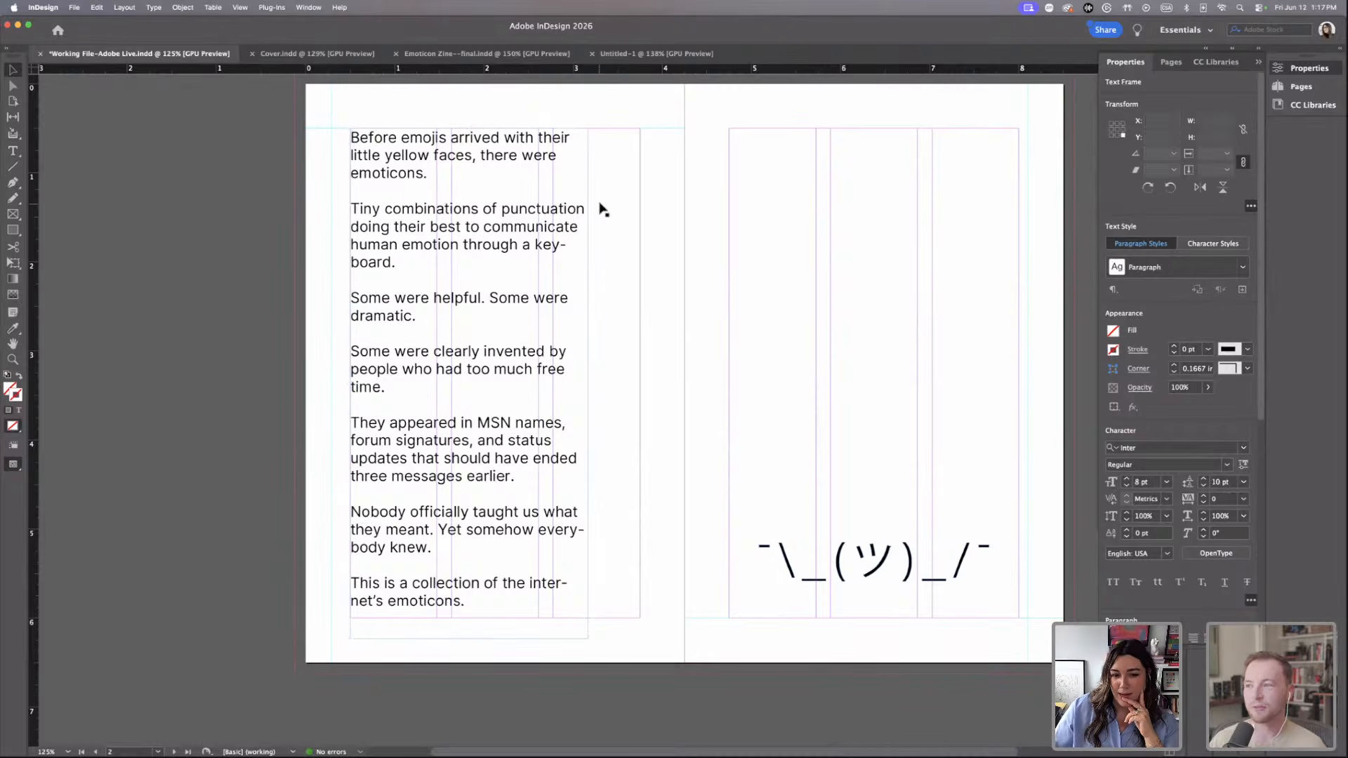
Justify all the introduction text with the last line of each paragraph aligned left.
key("t")
left_click(471, 605)
left_click_drag(471, 605, 342, 129)
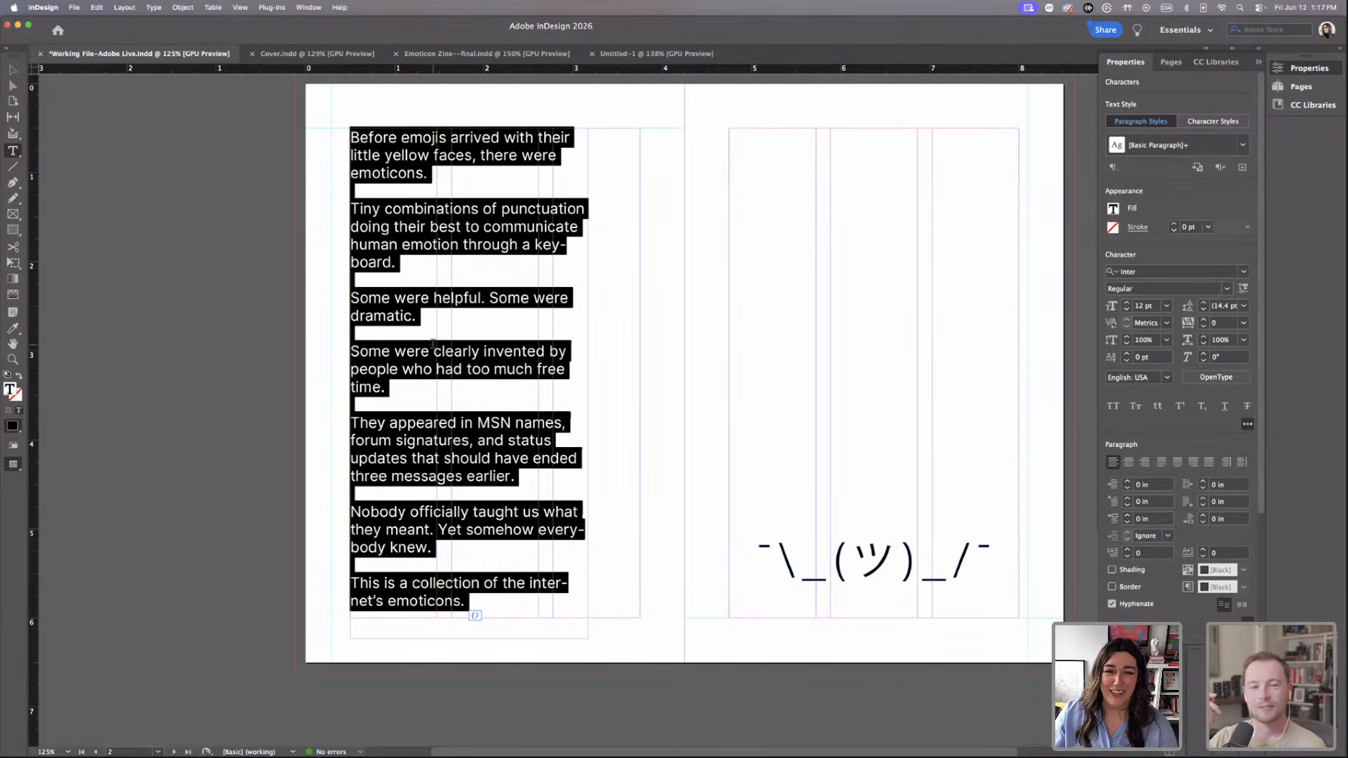
left_click_drag(503, 603, 344, 138)
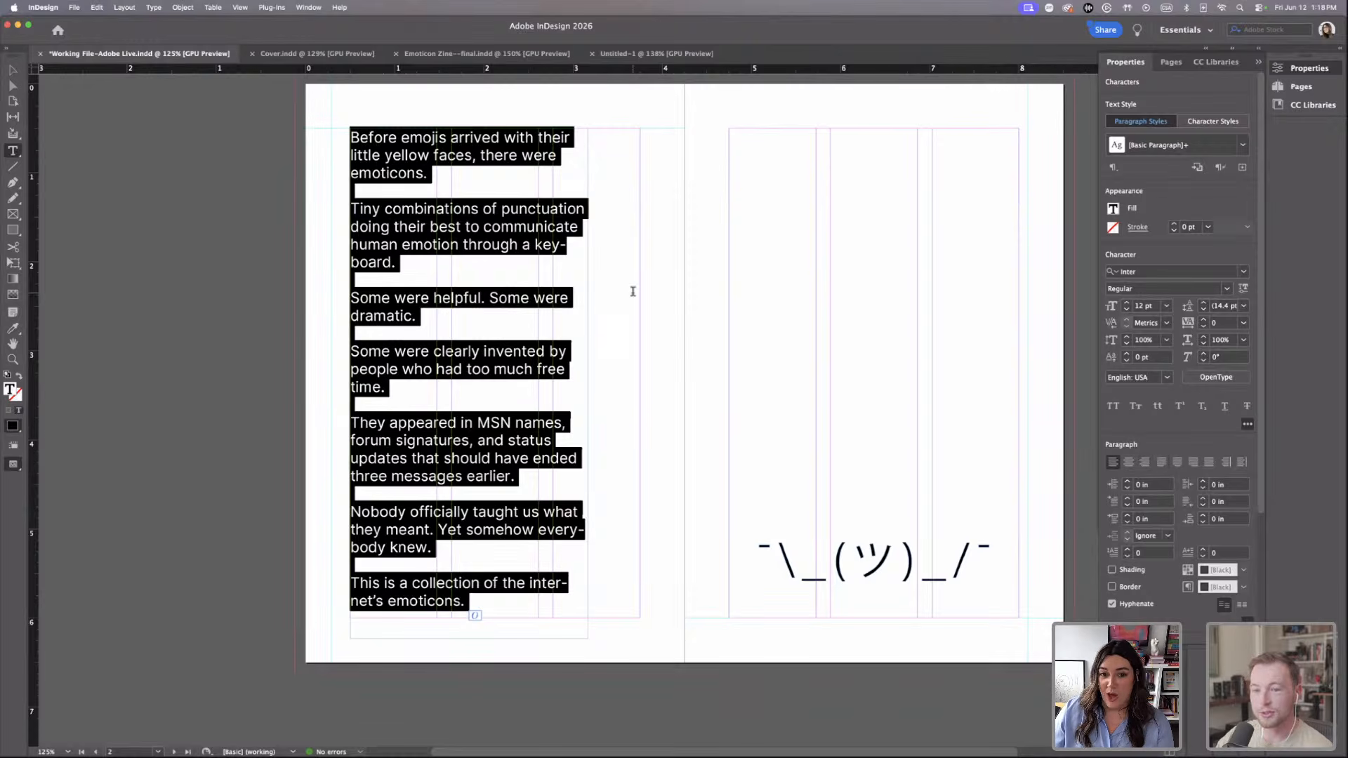
left_click(448, 179)
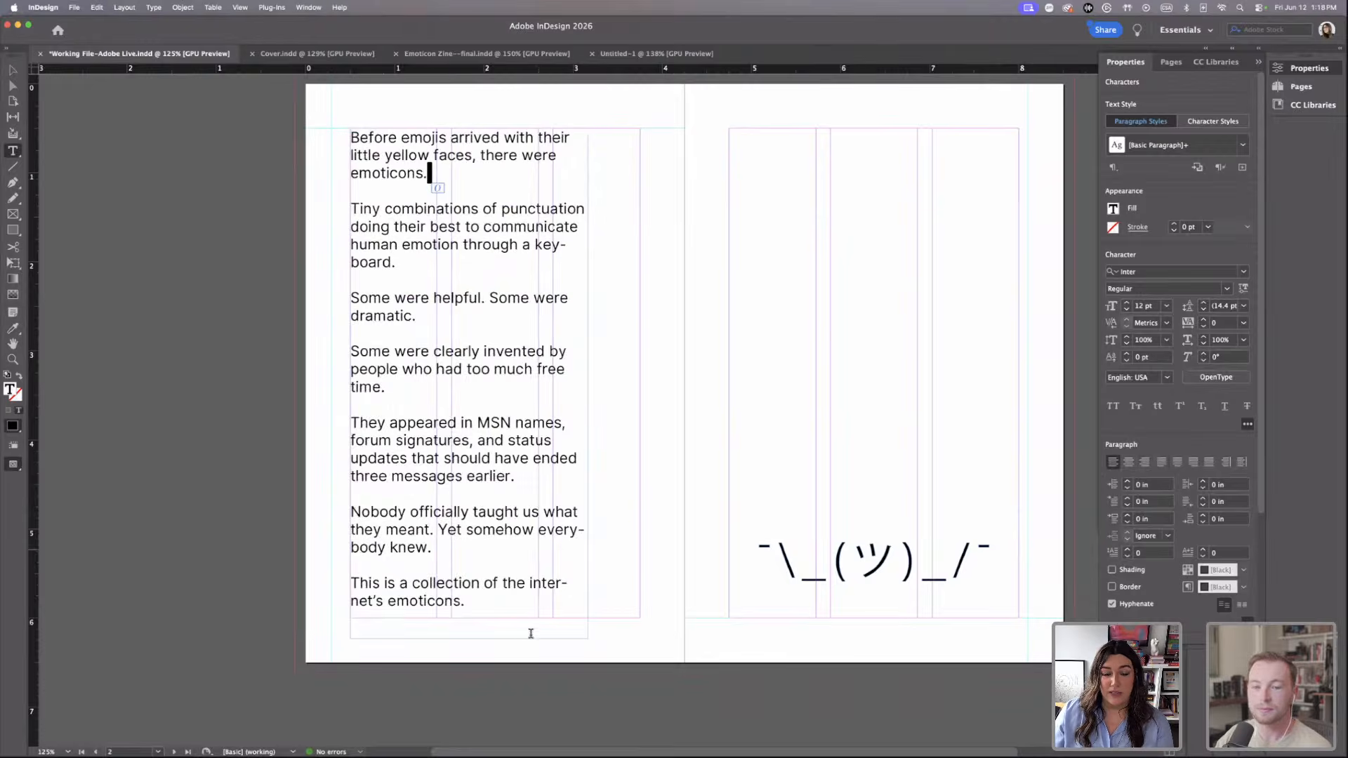
left_click_drag(476, 596, 318, 125)
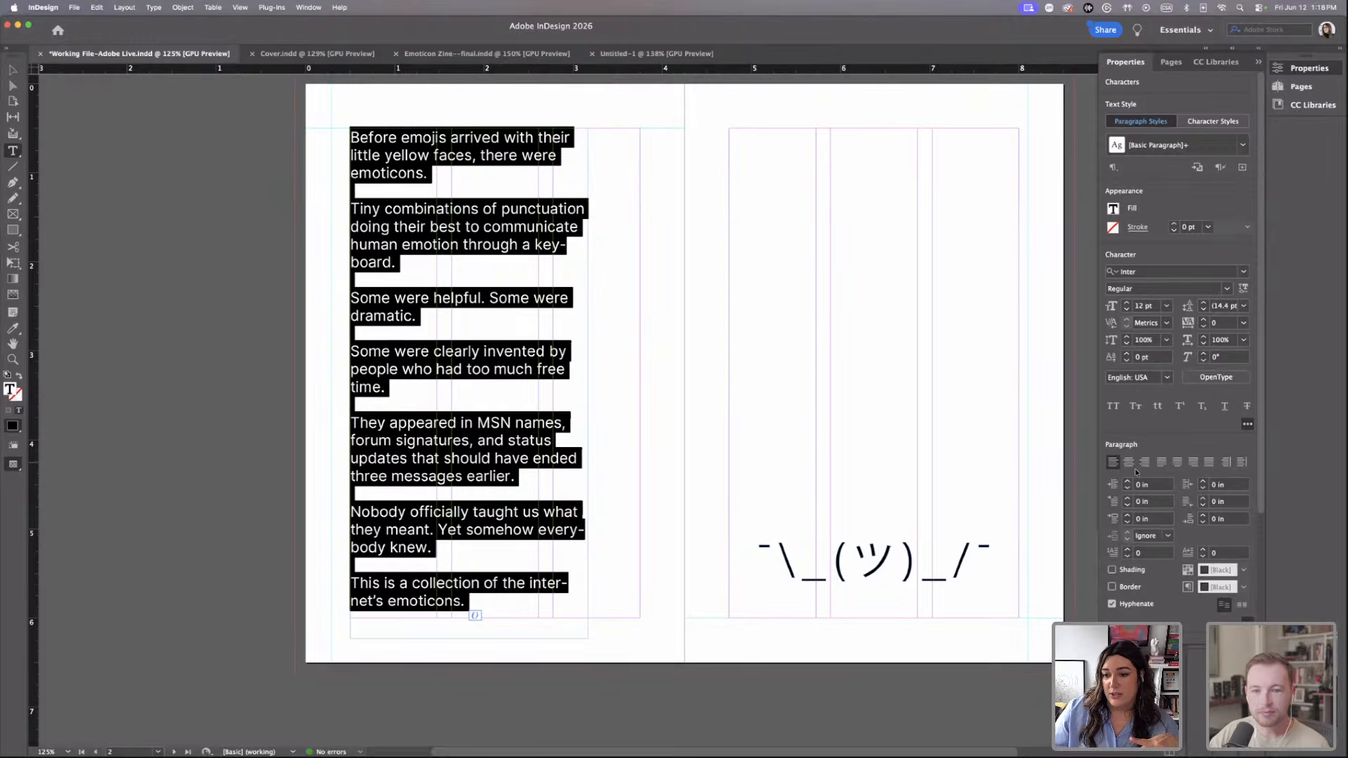
left_click(1164, 464)
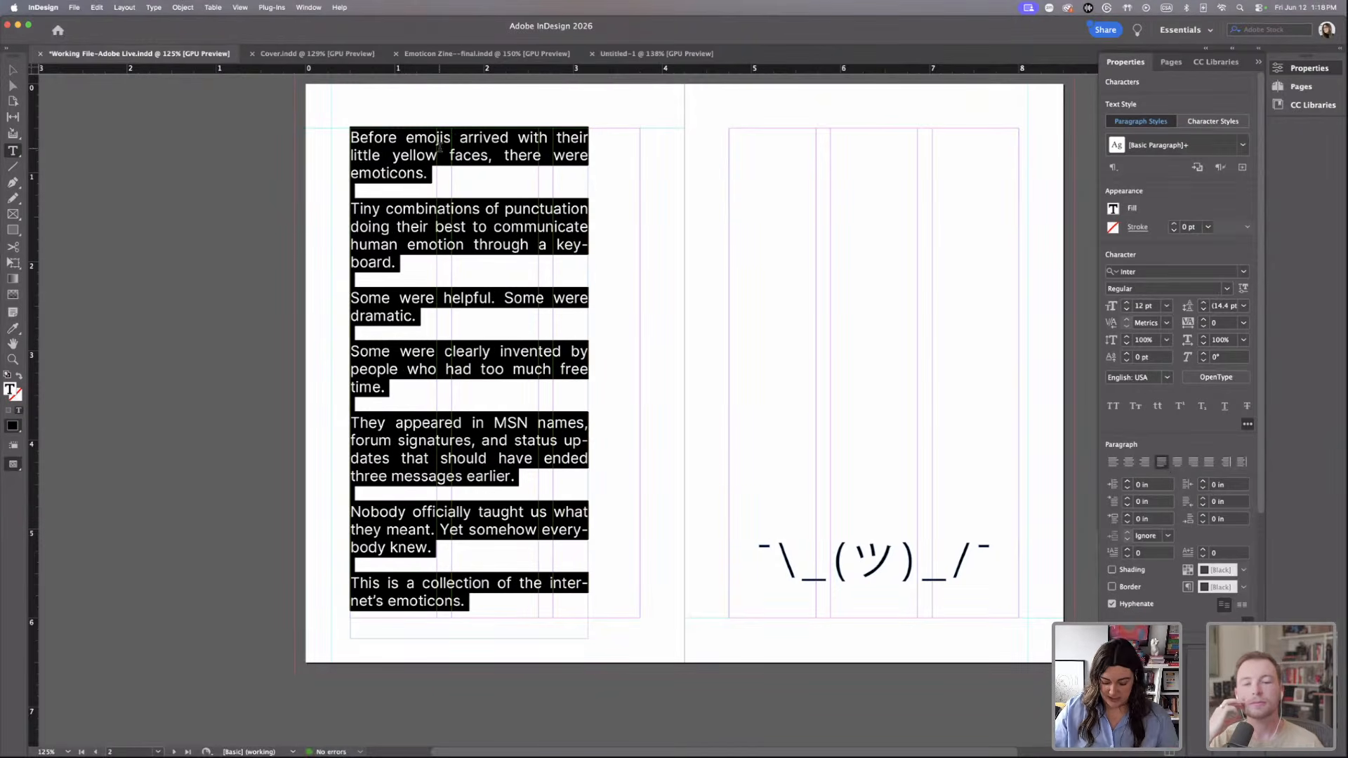
key("super+equal")
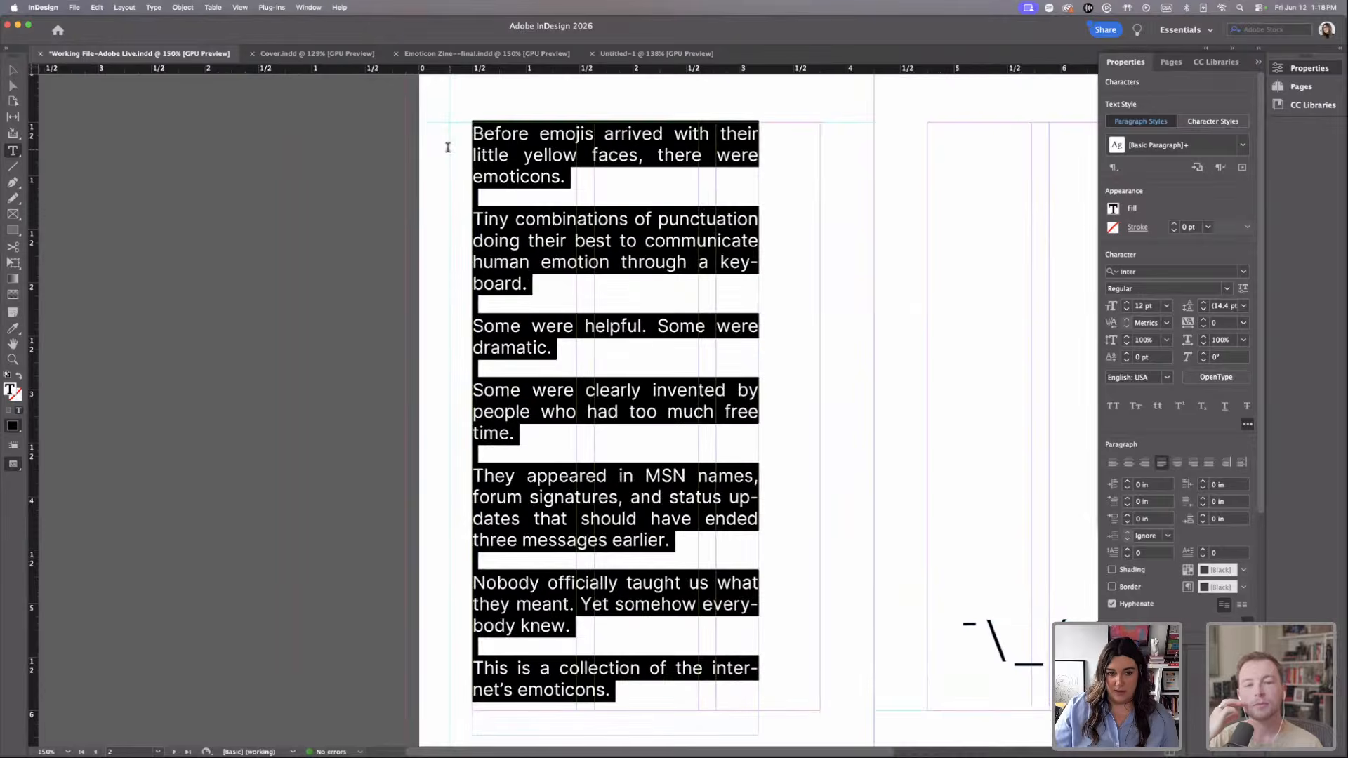
left_click(646, 177)
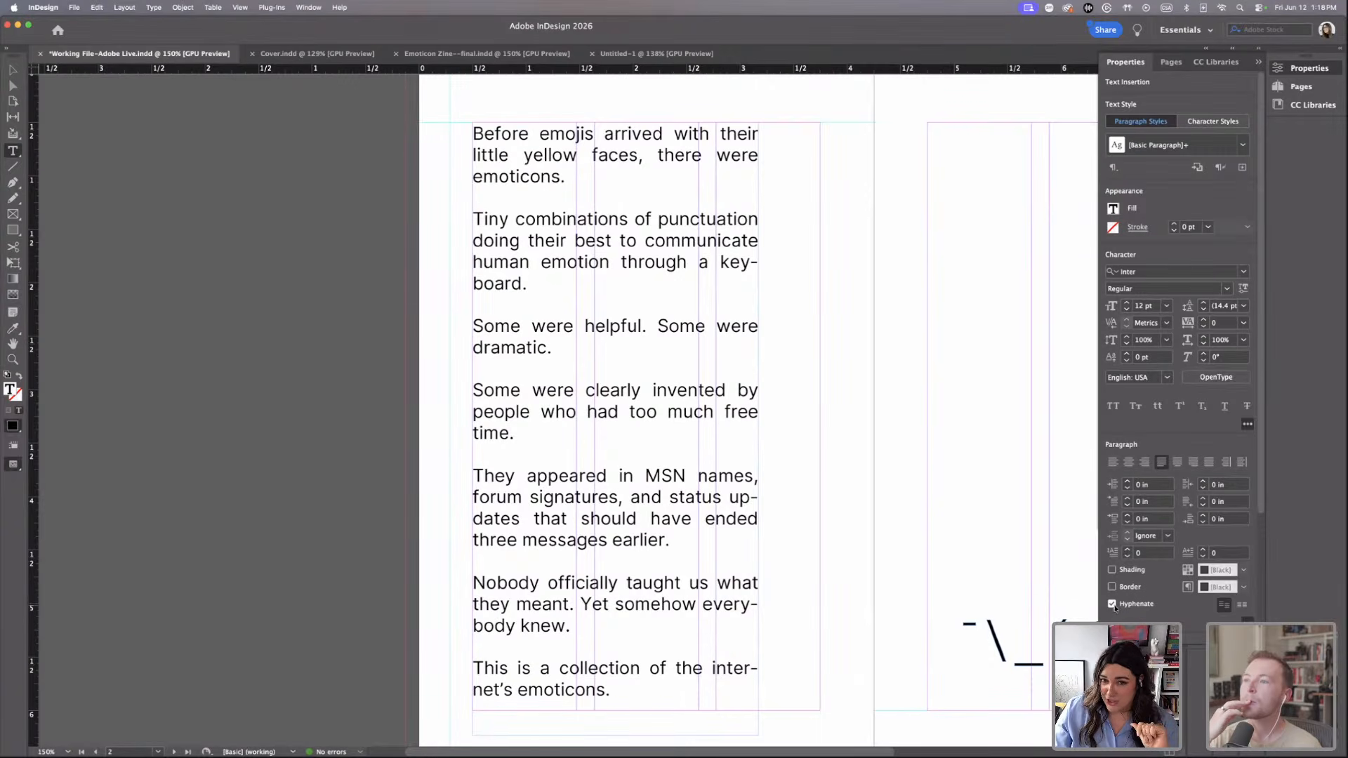
Create a new paragraph style from the whole introduction text, apply it to that text and open its options.
left_click_drag(579, 702, 518, 118)
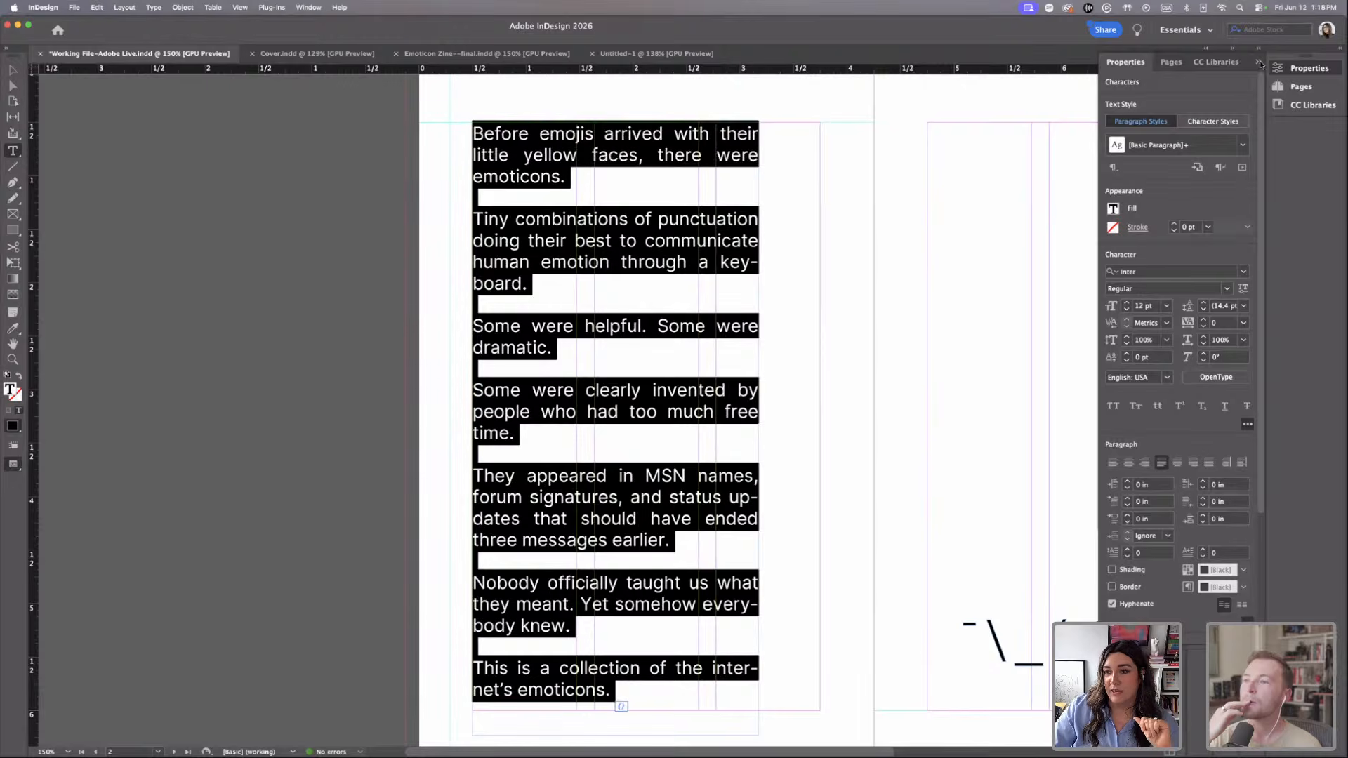
left_click(1307, 69)
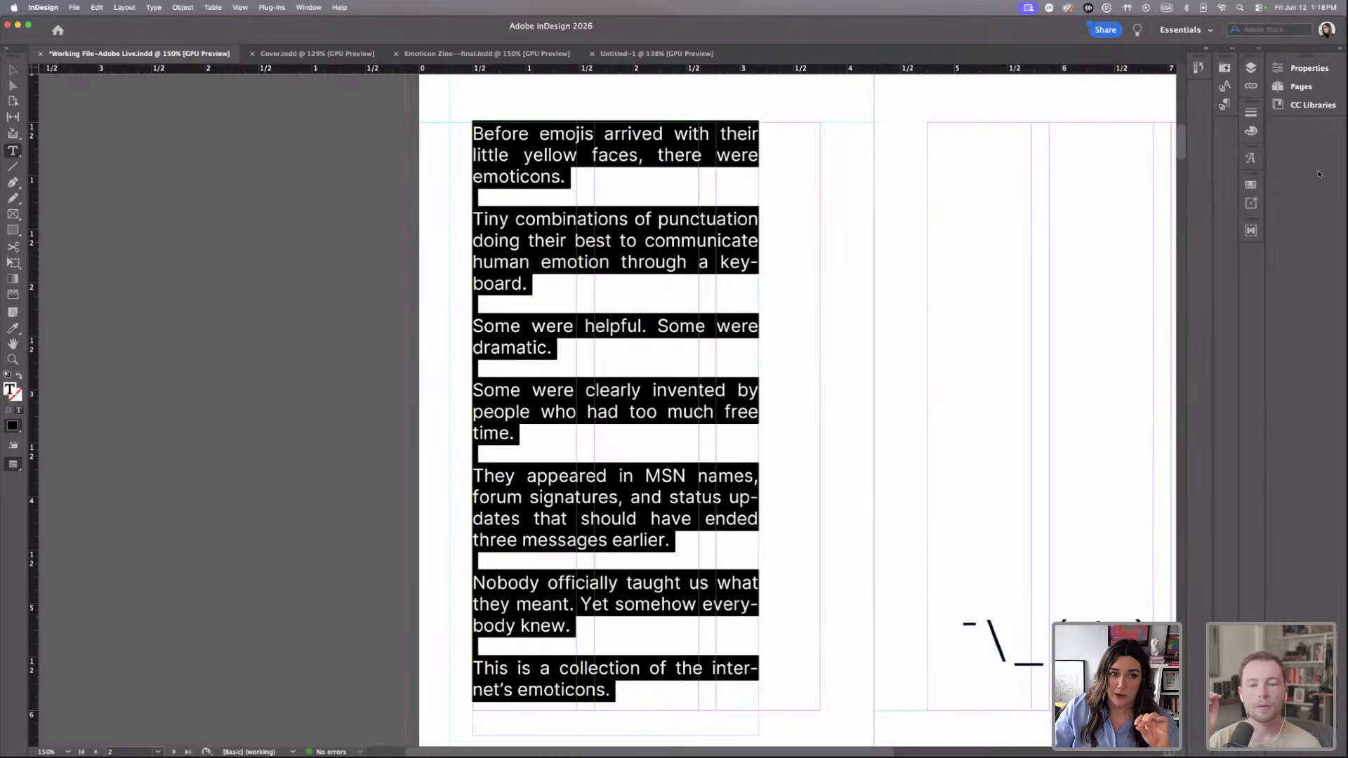
left_click(153, 8)
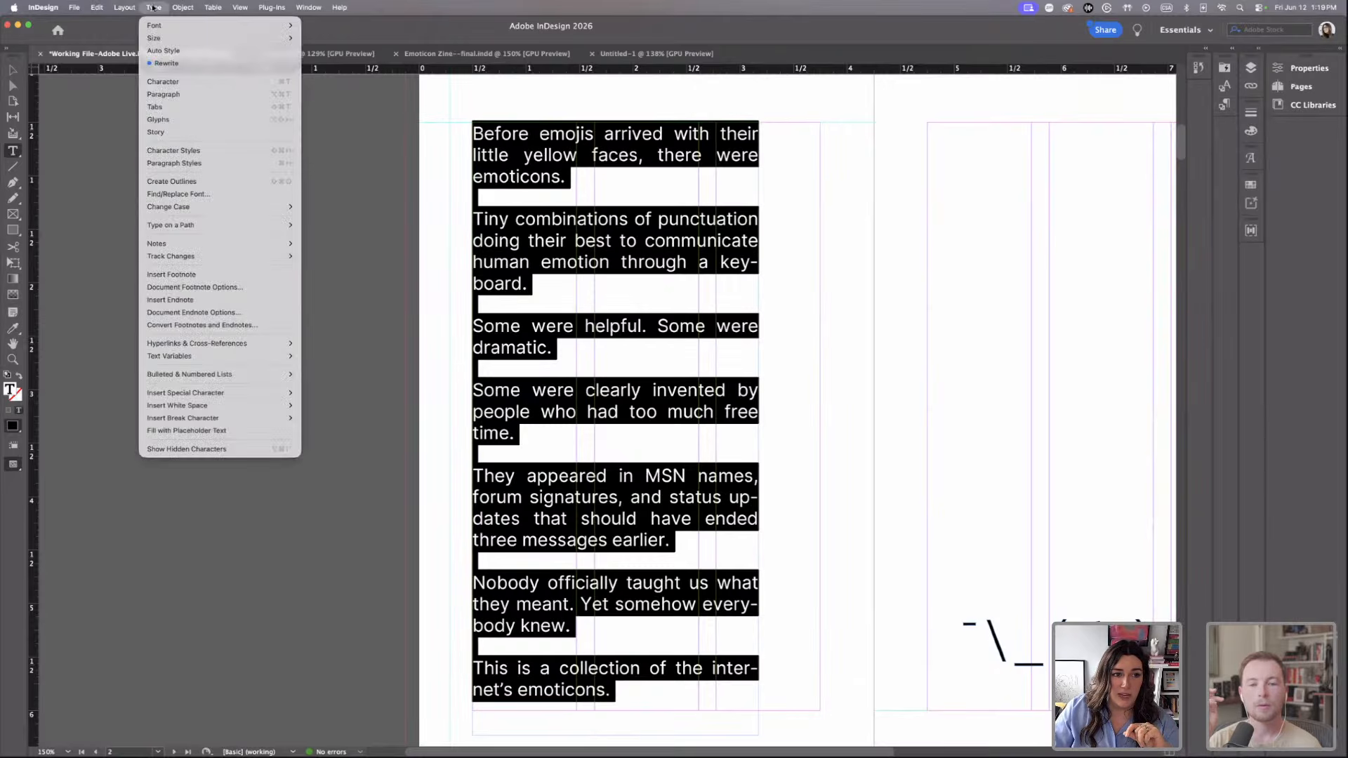
left_click(201, 165)
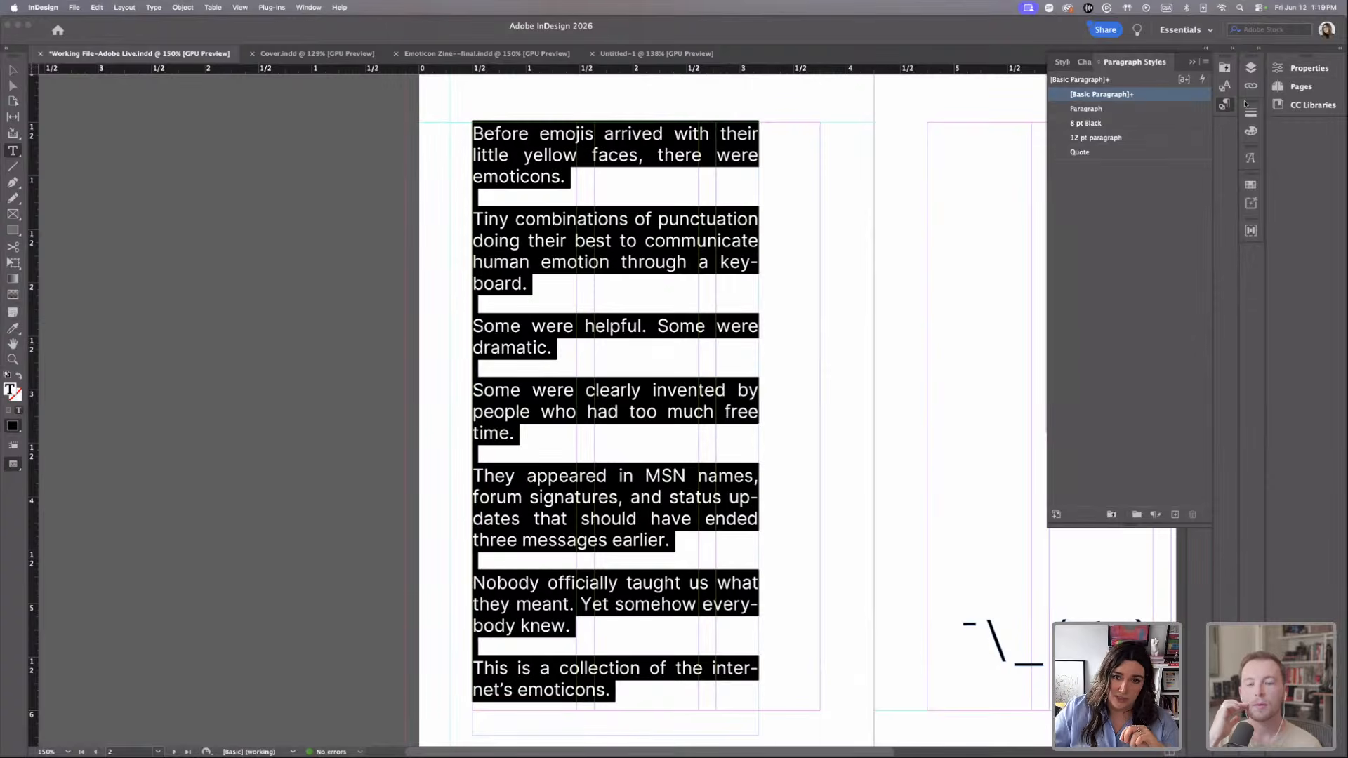
left_click(1176, 516)
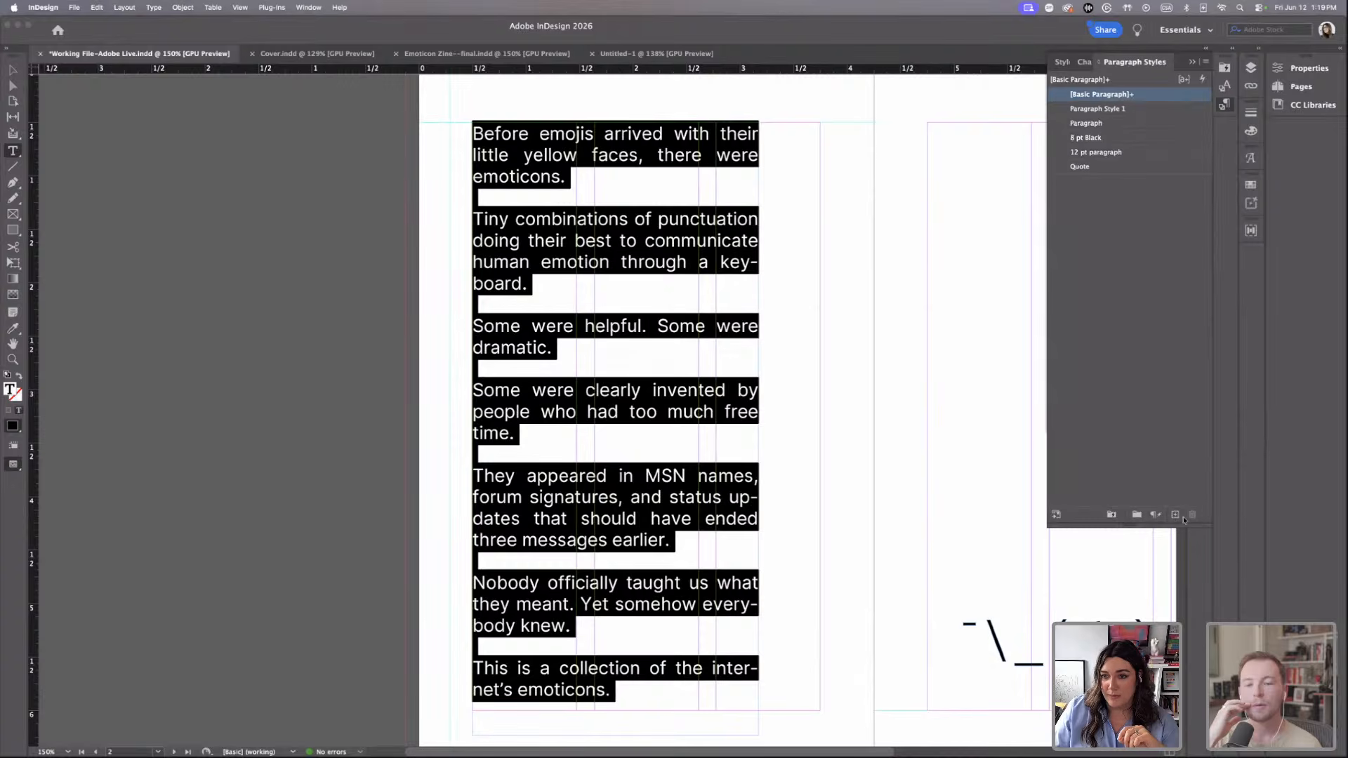
double_click(1099, 110)
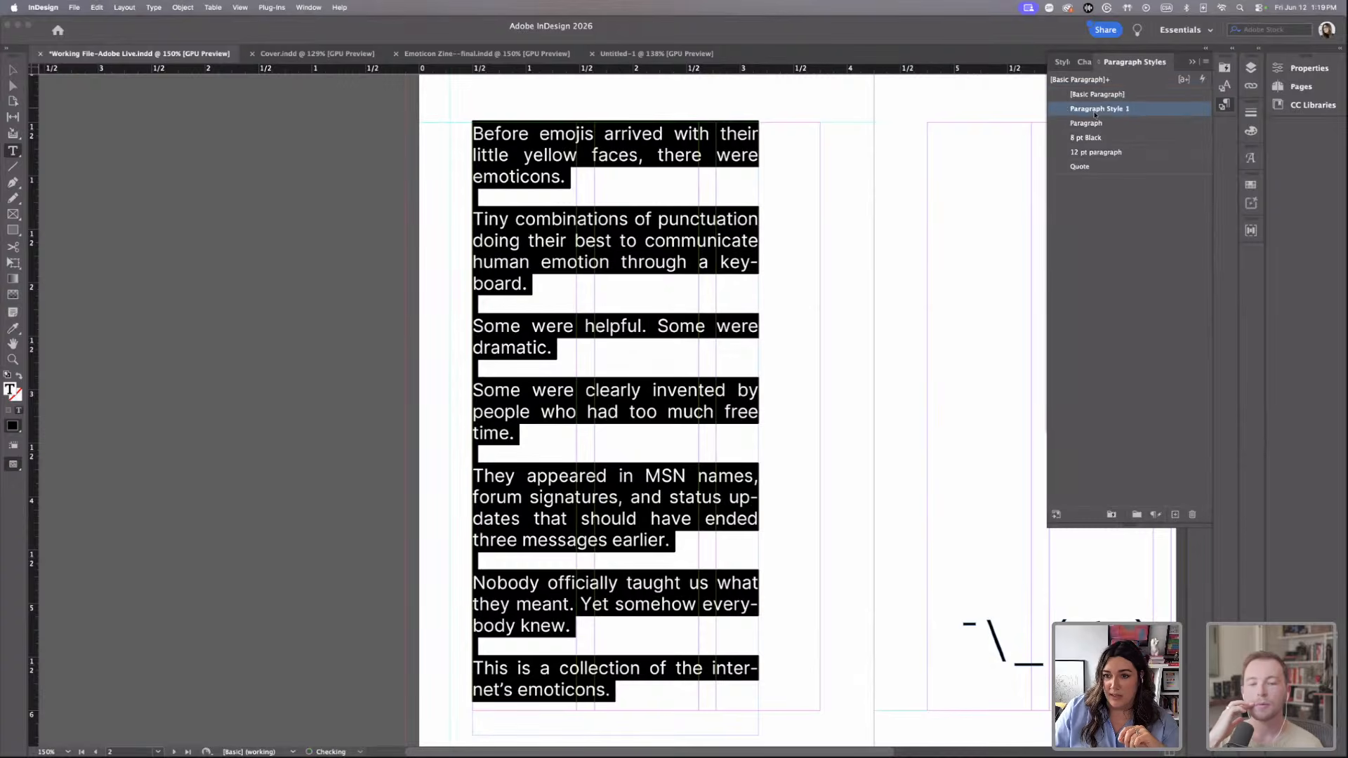
Name the new paragraph style Main Paragraph.
left_click(706, 178)
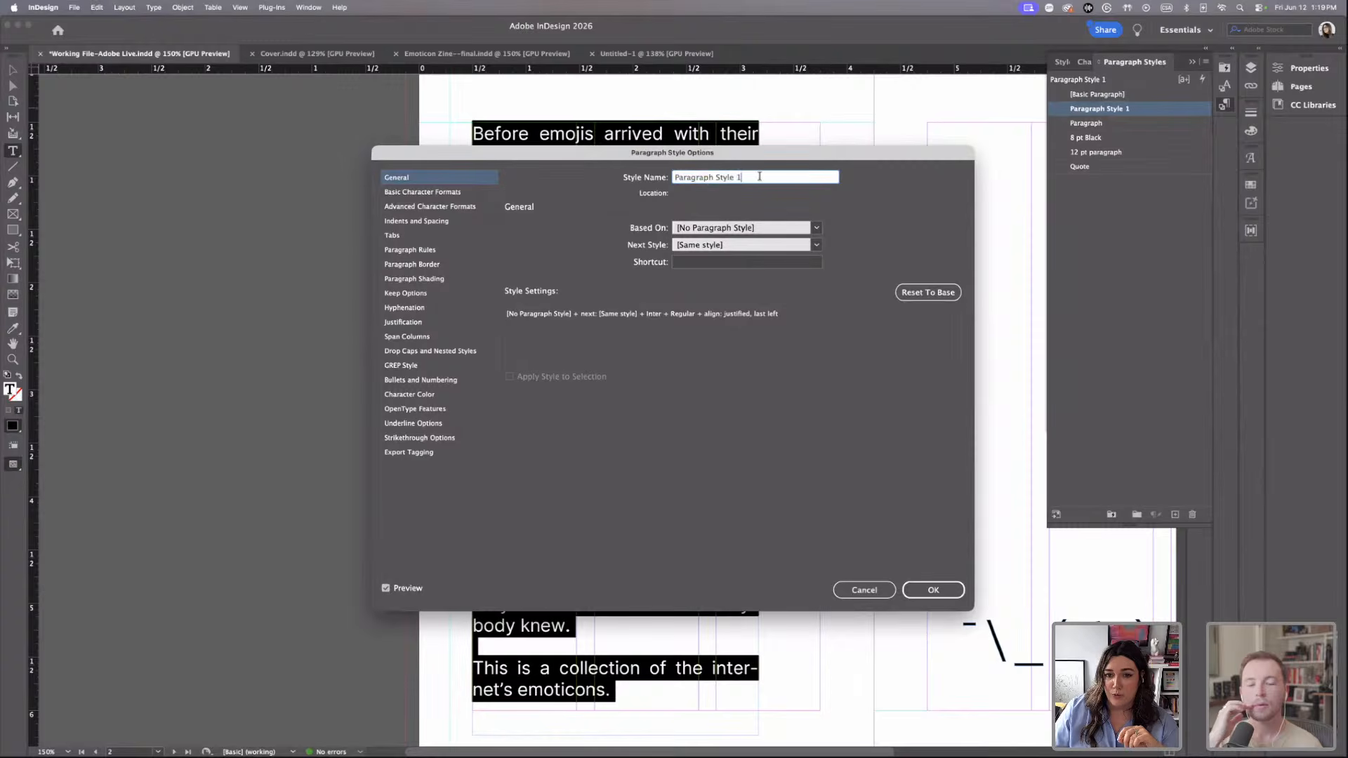
triple_click(705, 178)
type("Main ")
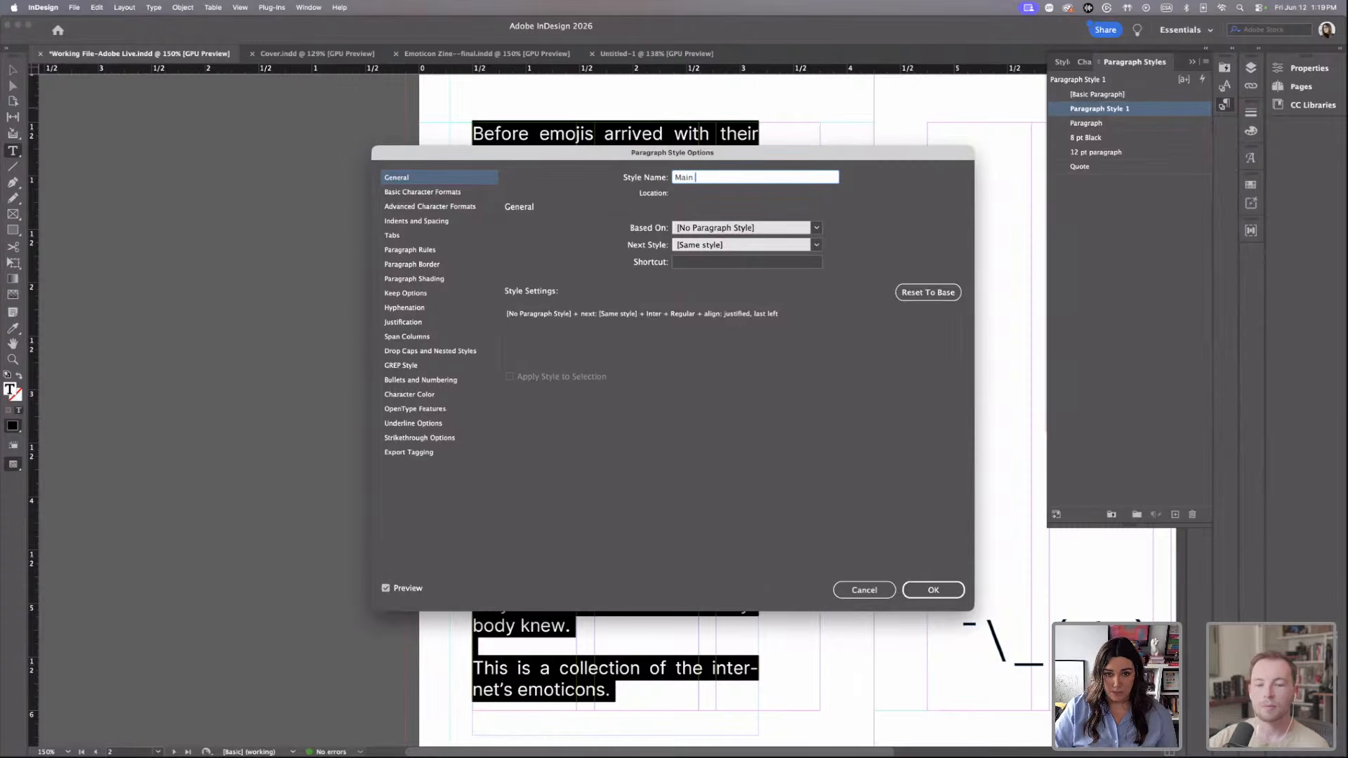
type("parag")
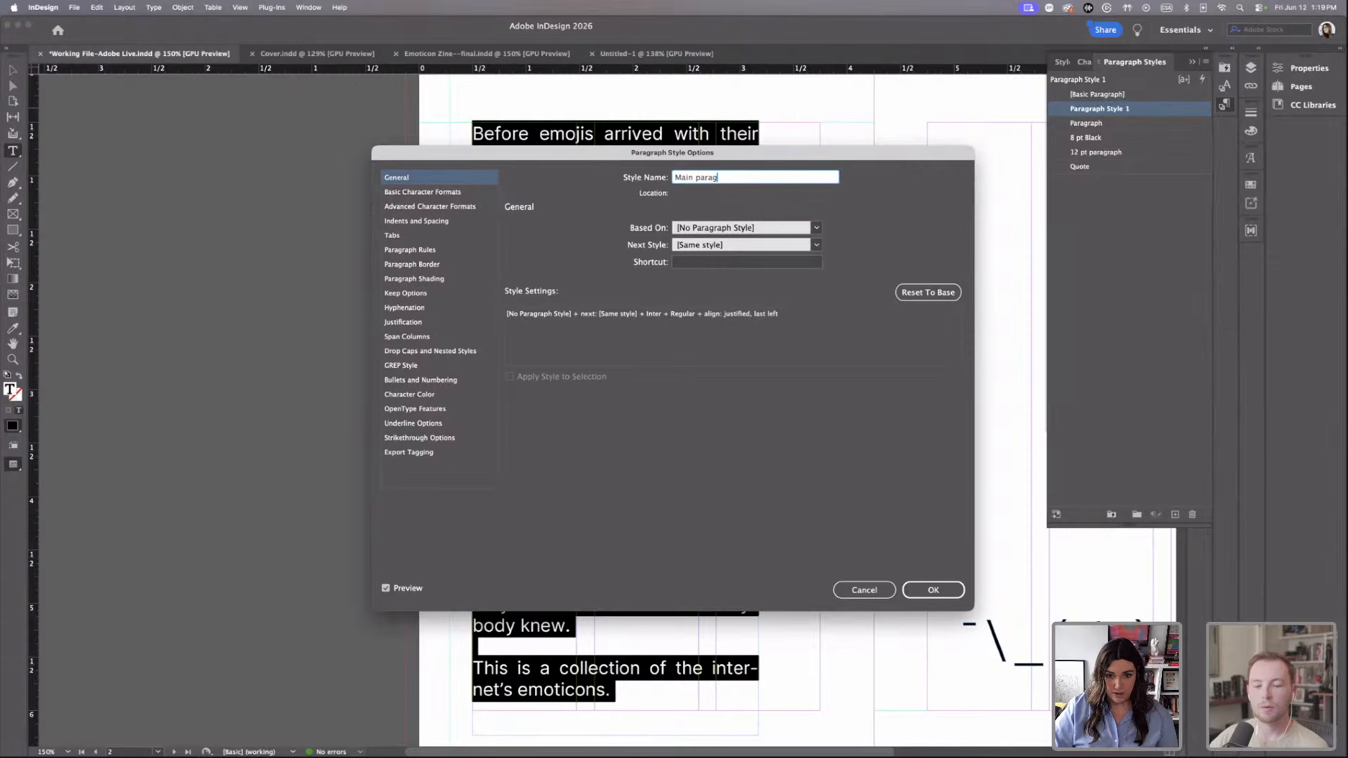
type("raph")
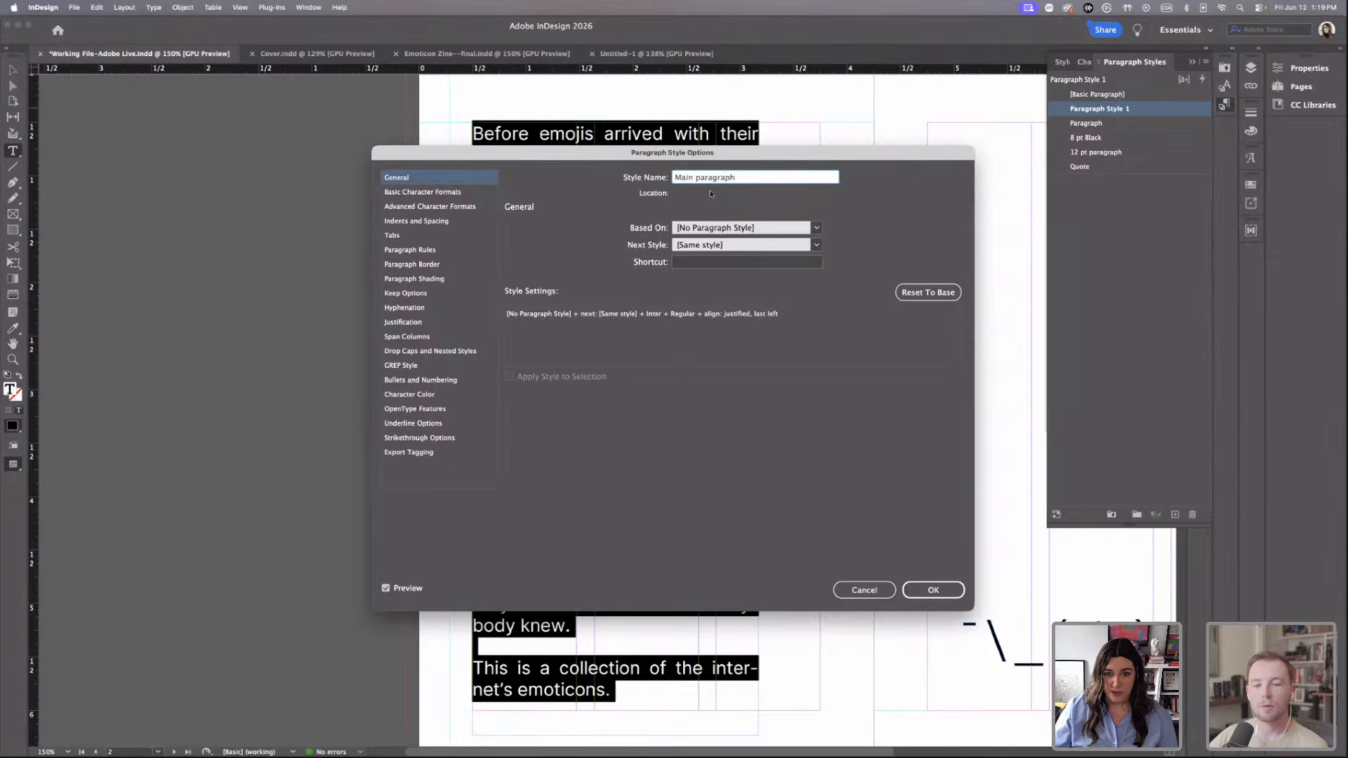
left_click(701, 180)
key("BackSpace")
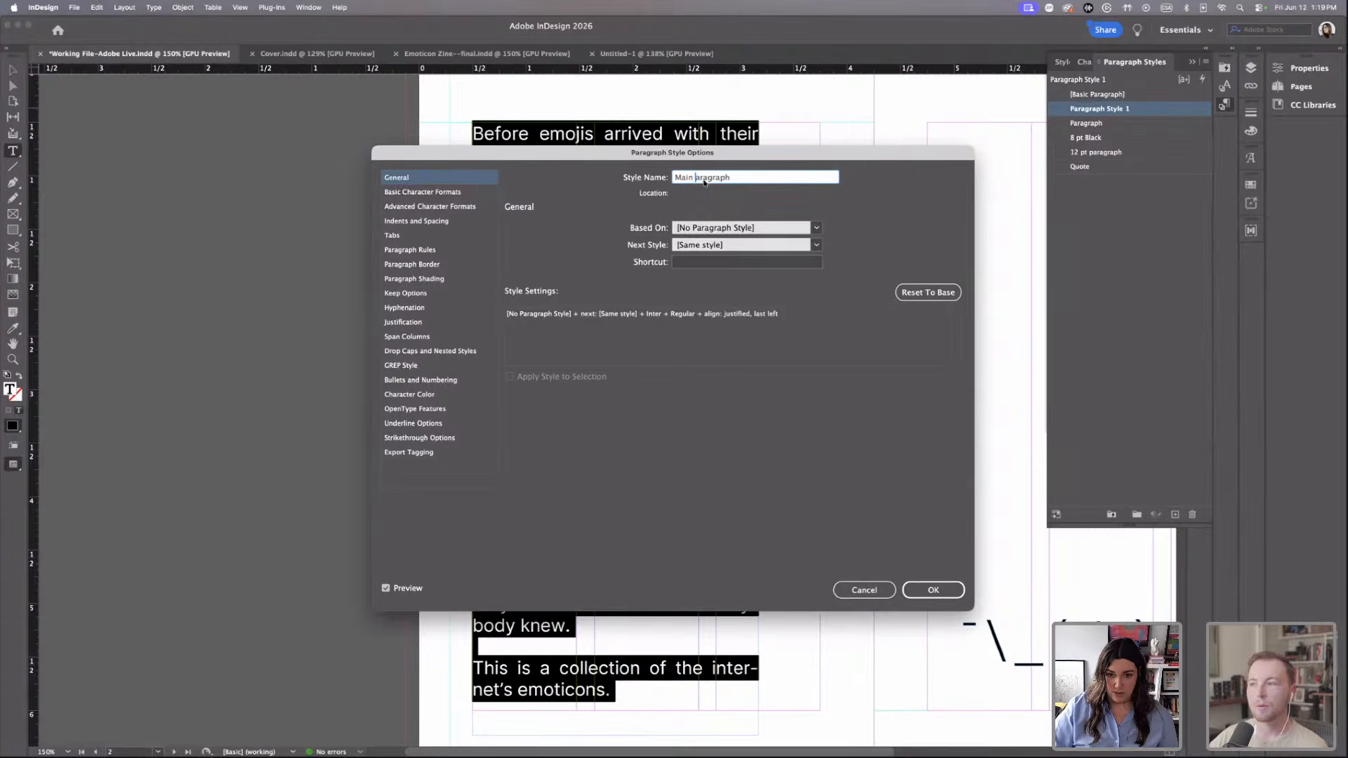
type("P")
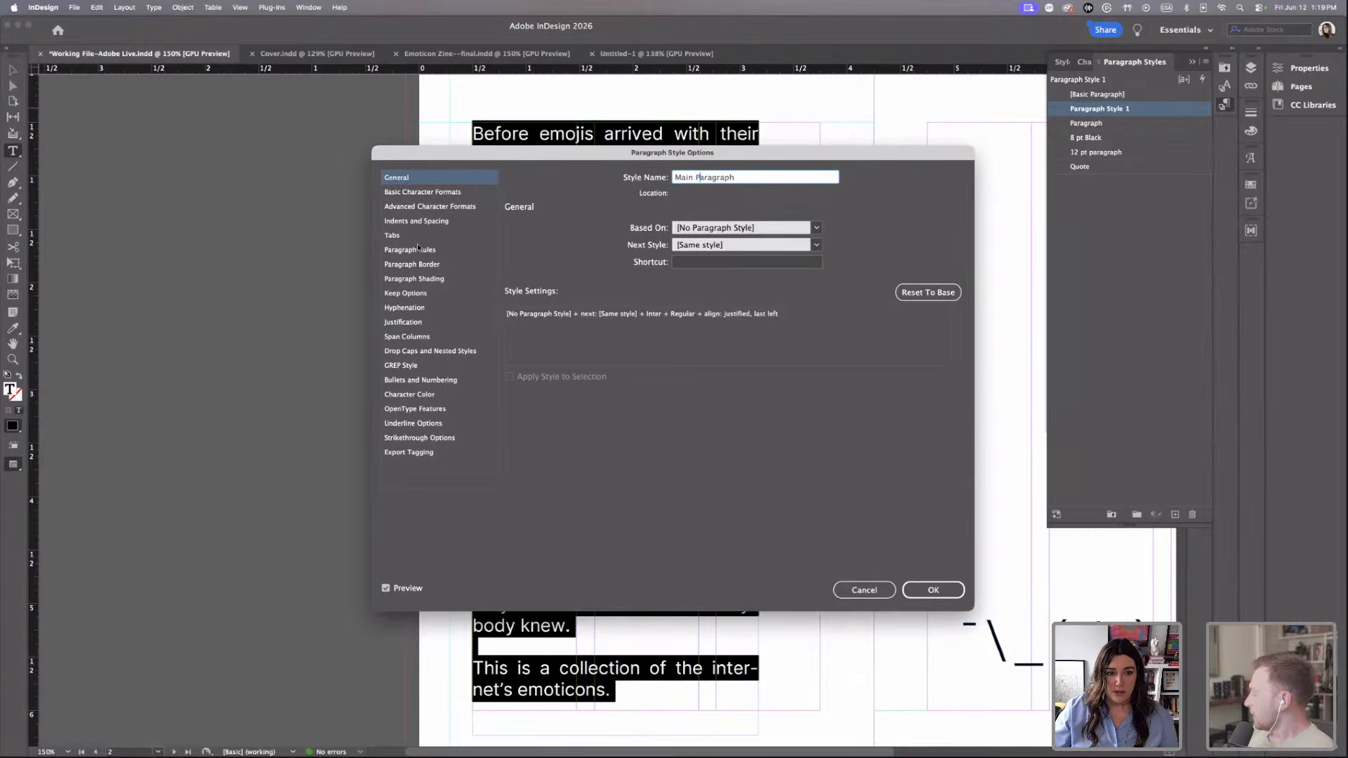
Set the Main Paragraph style's justification word spacing to 85% minimum and 115% maximum.
left_click(413, 311)
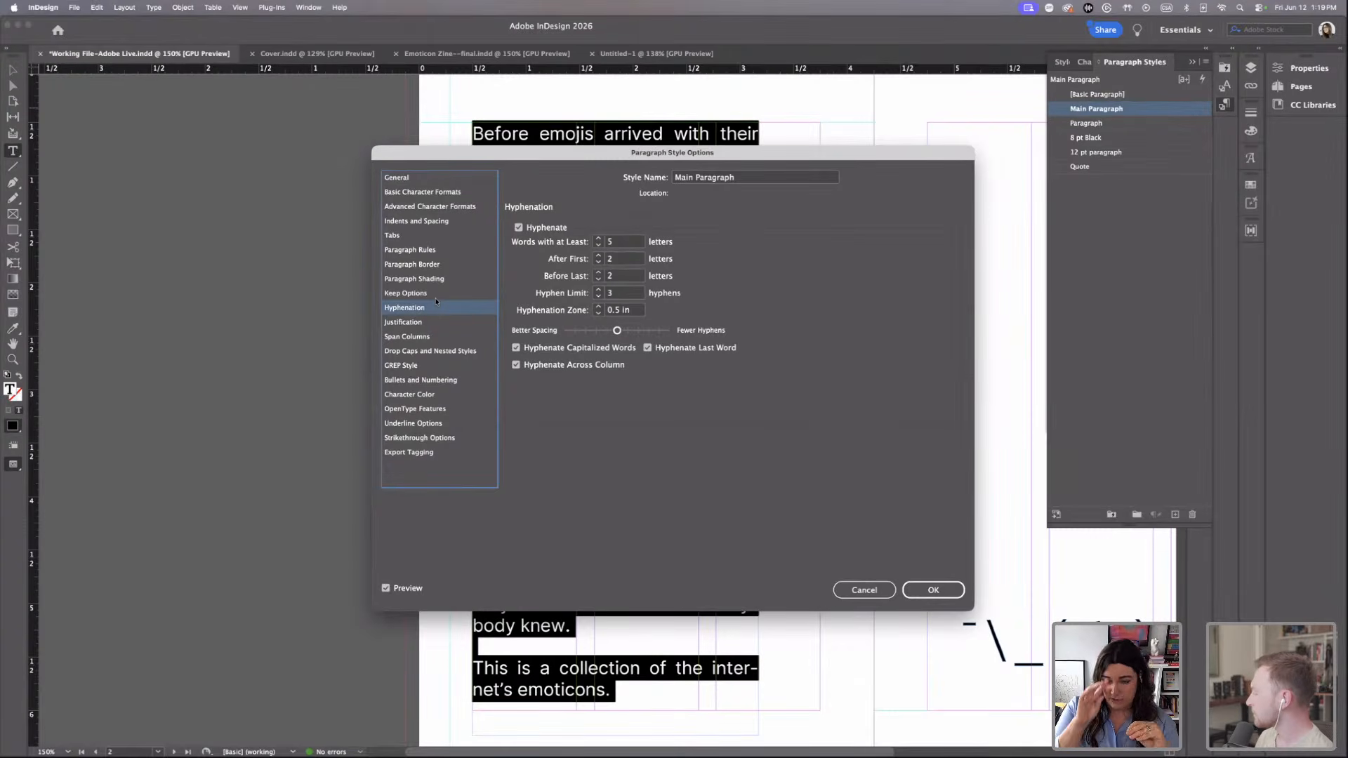
left_click(411, 323)
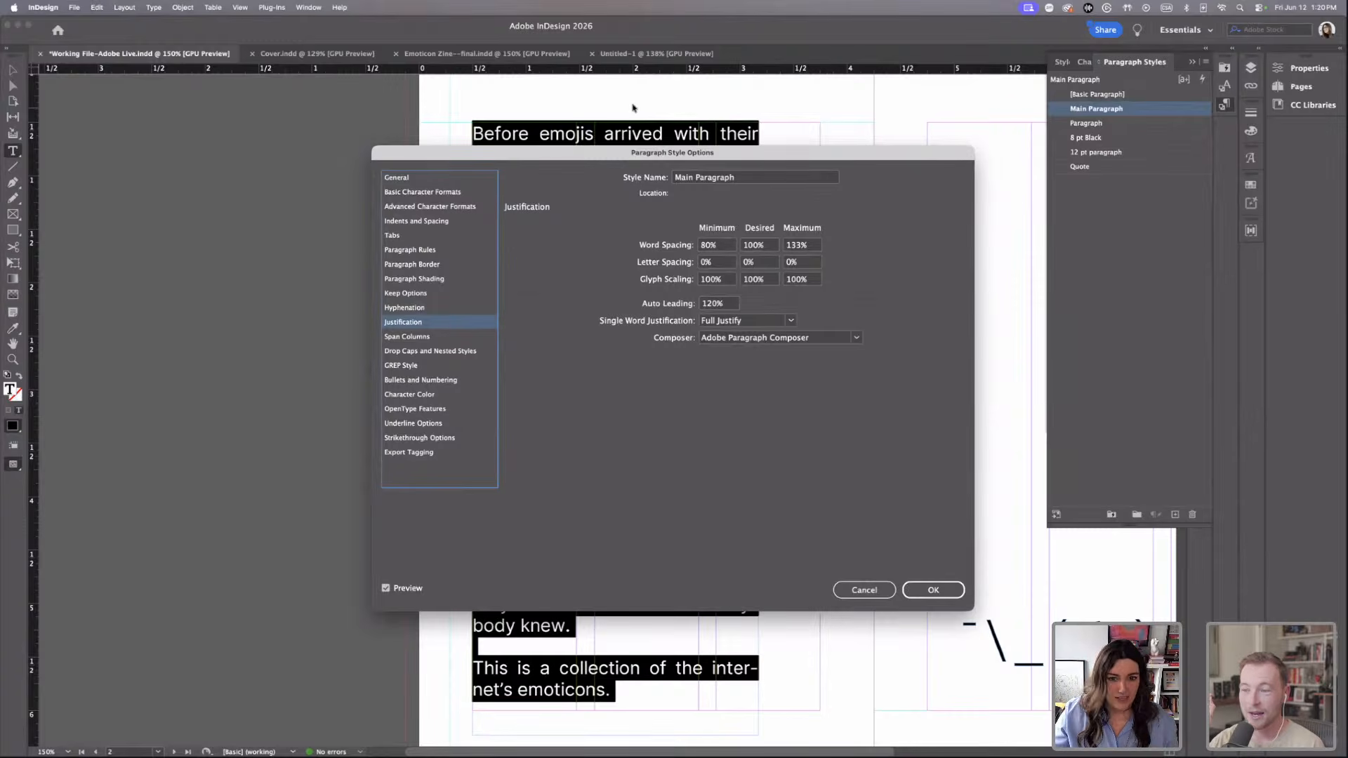
left_click(710, 246)
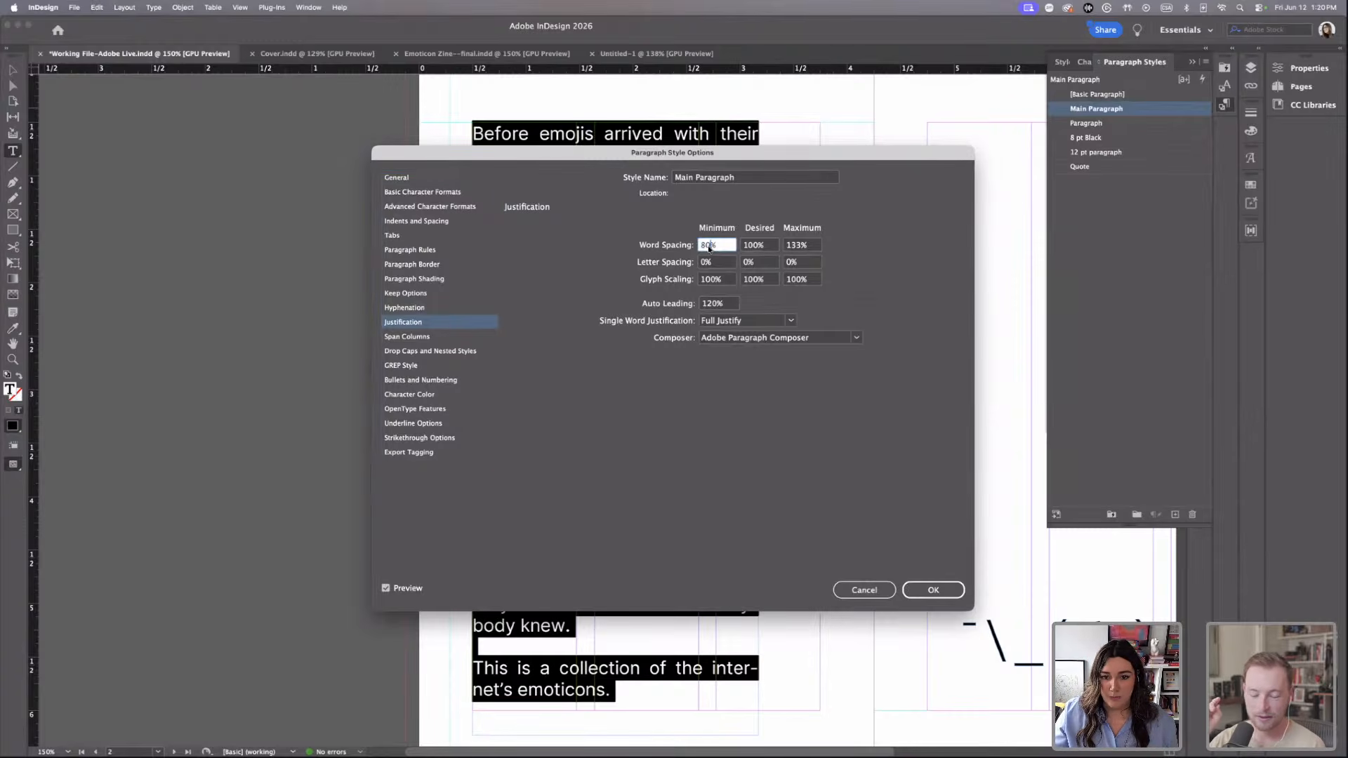
key("BackSpace")
type("5")
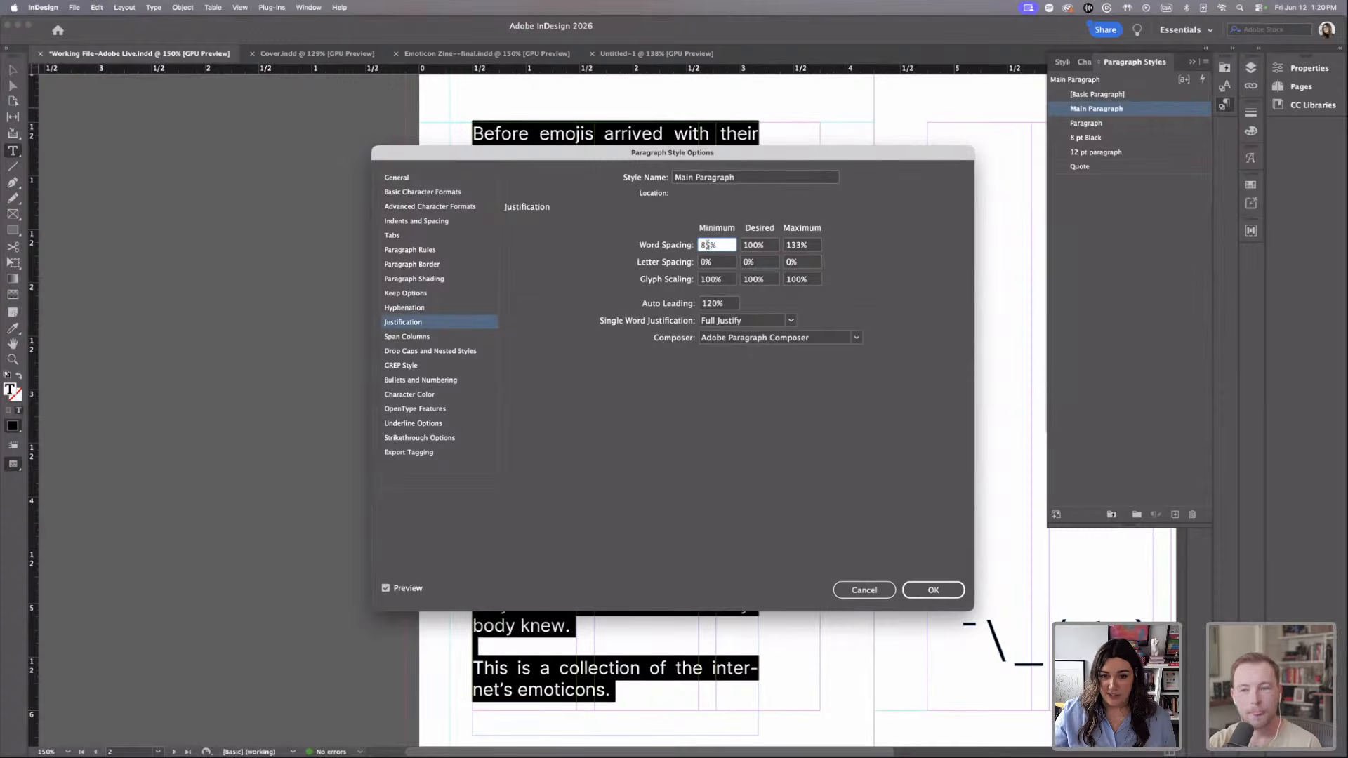
left_click(805, 245)
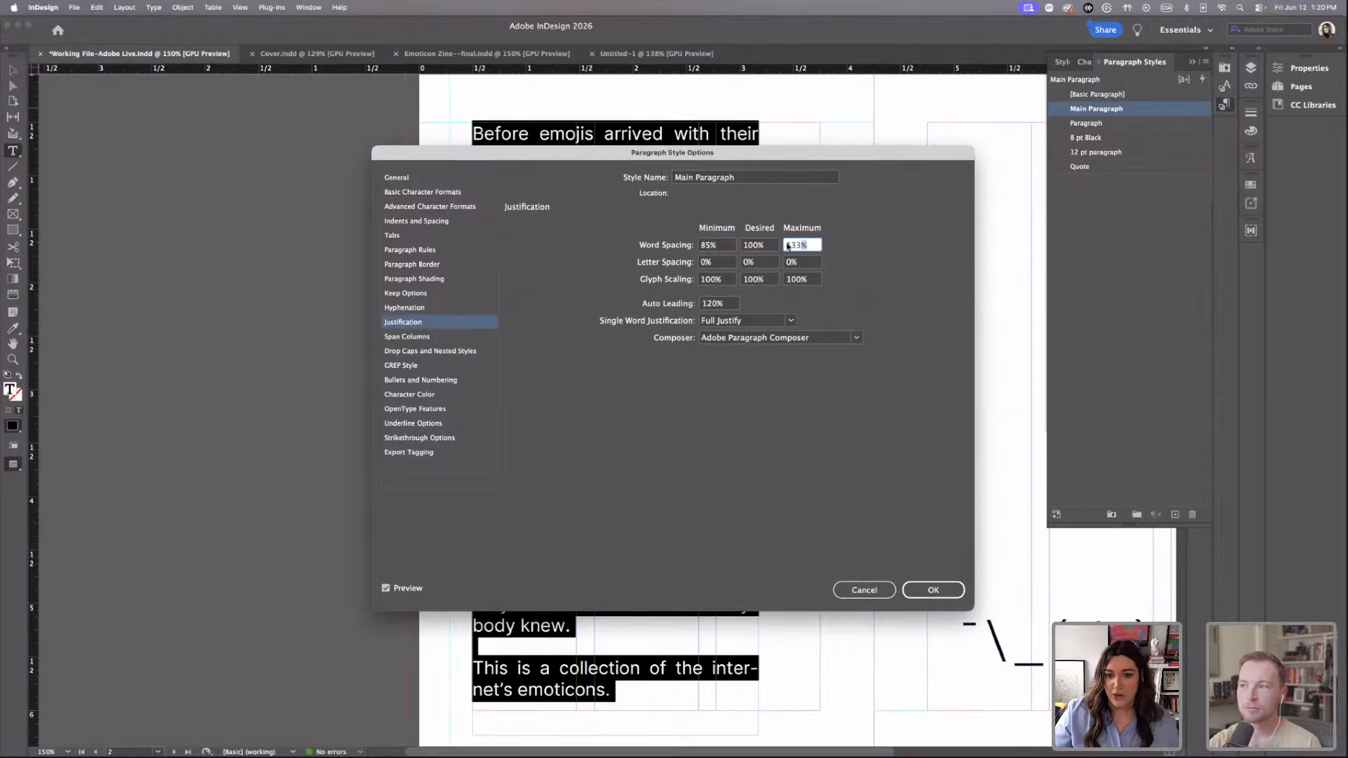
double_click(793, 245)
type("115")
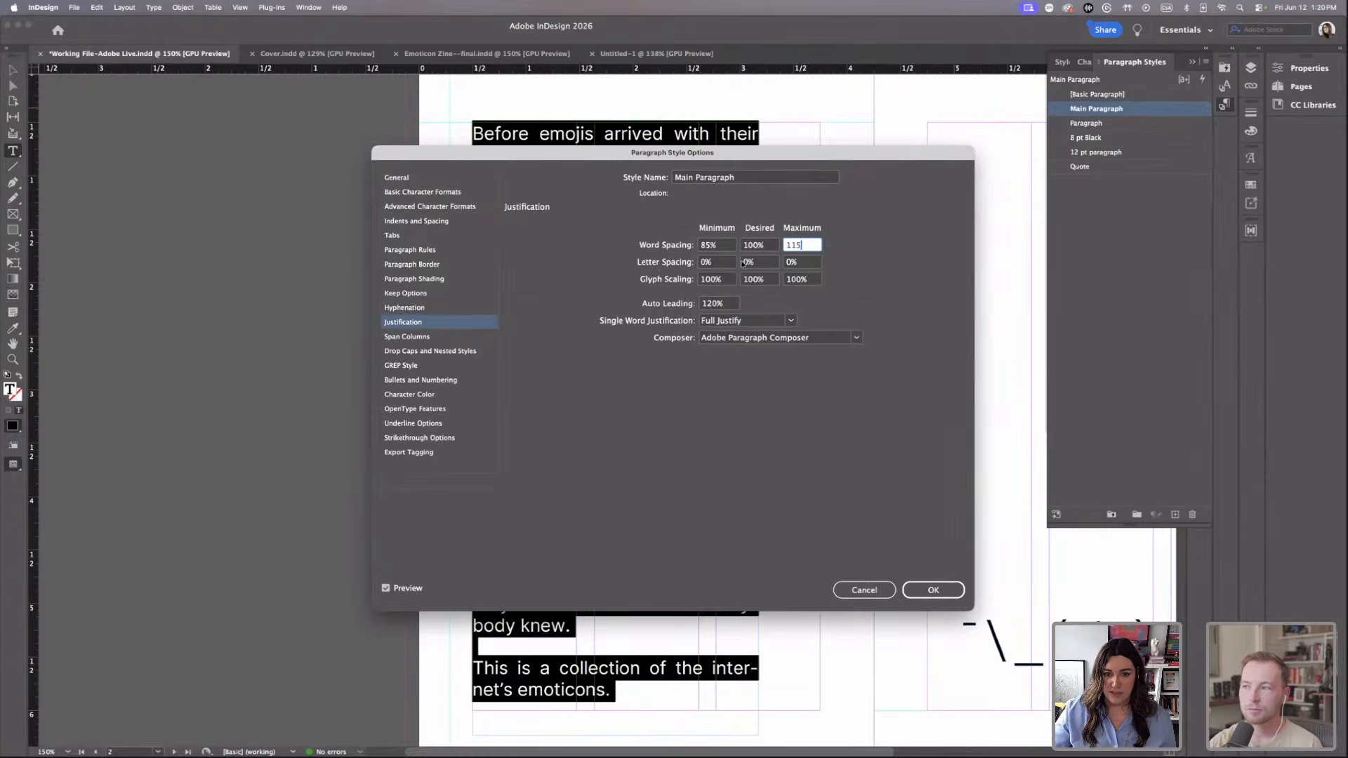
key("Tab")
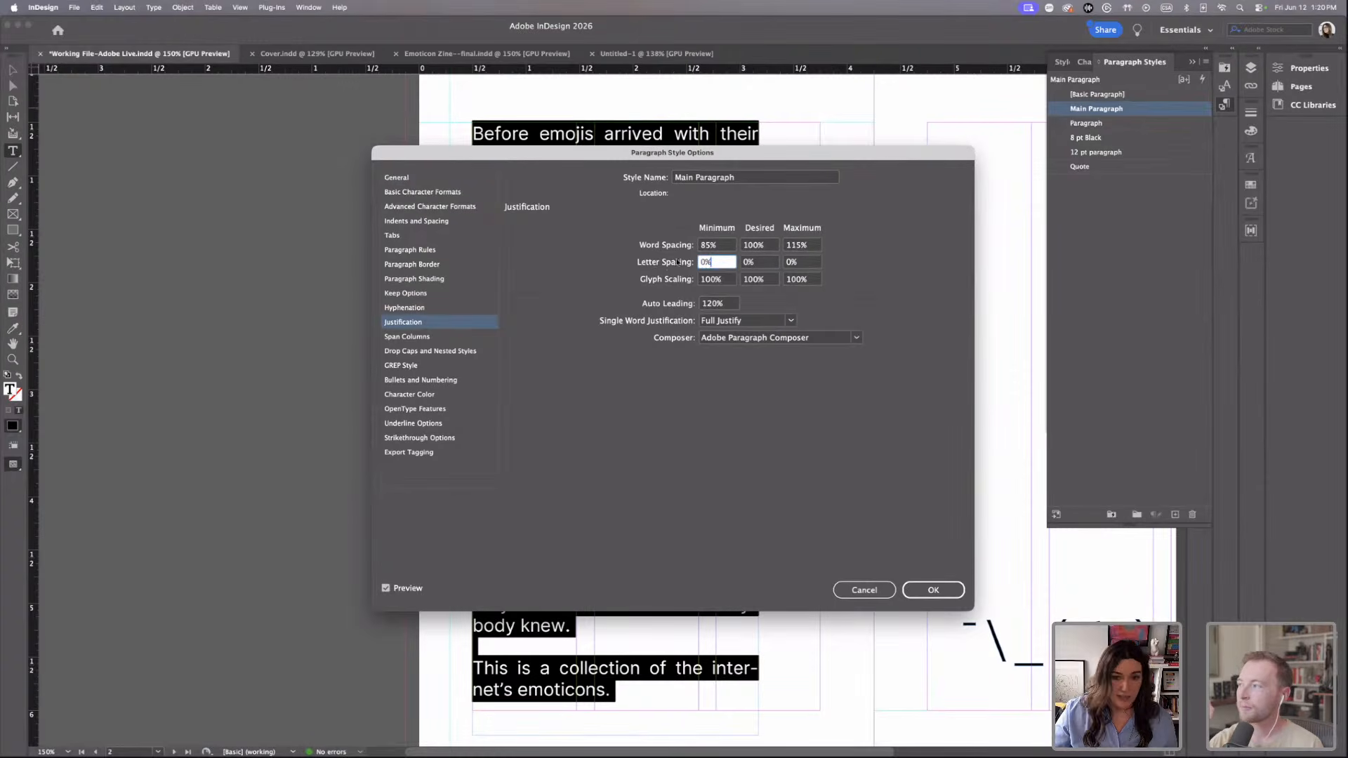
Set the style's justification letter spacing to -3% minimum and 3% maximum, keeping 0% as desired.
key("BackSpace")
key("BackSpace")
type("-")
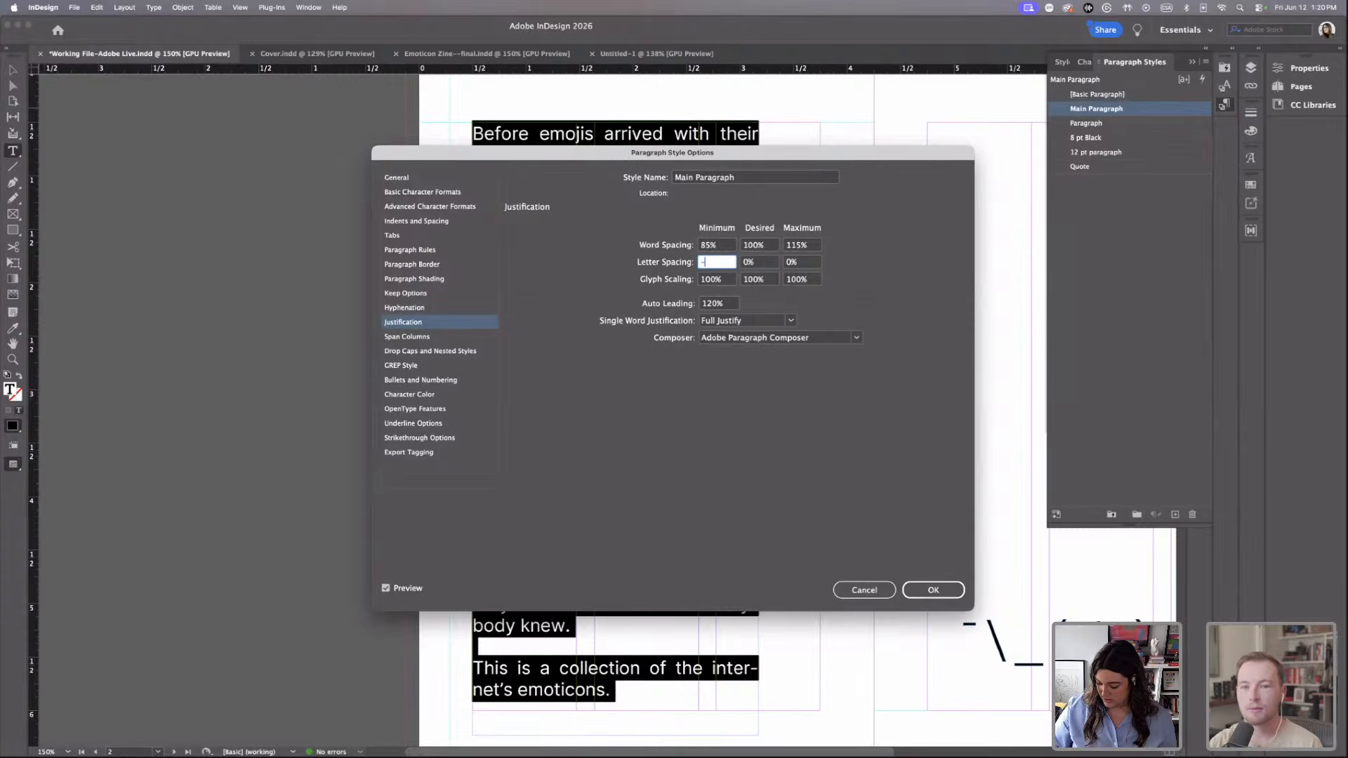
type("3")
key("Tab")
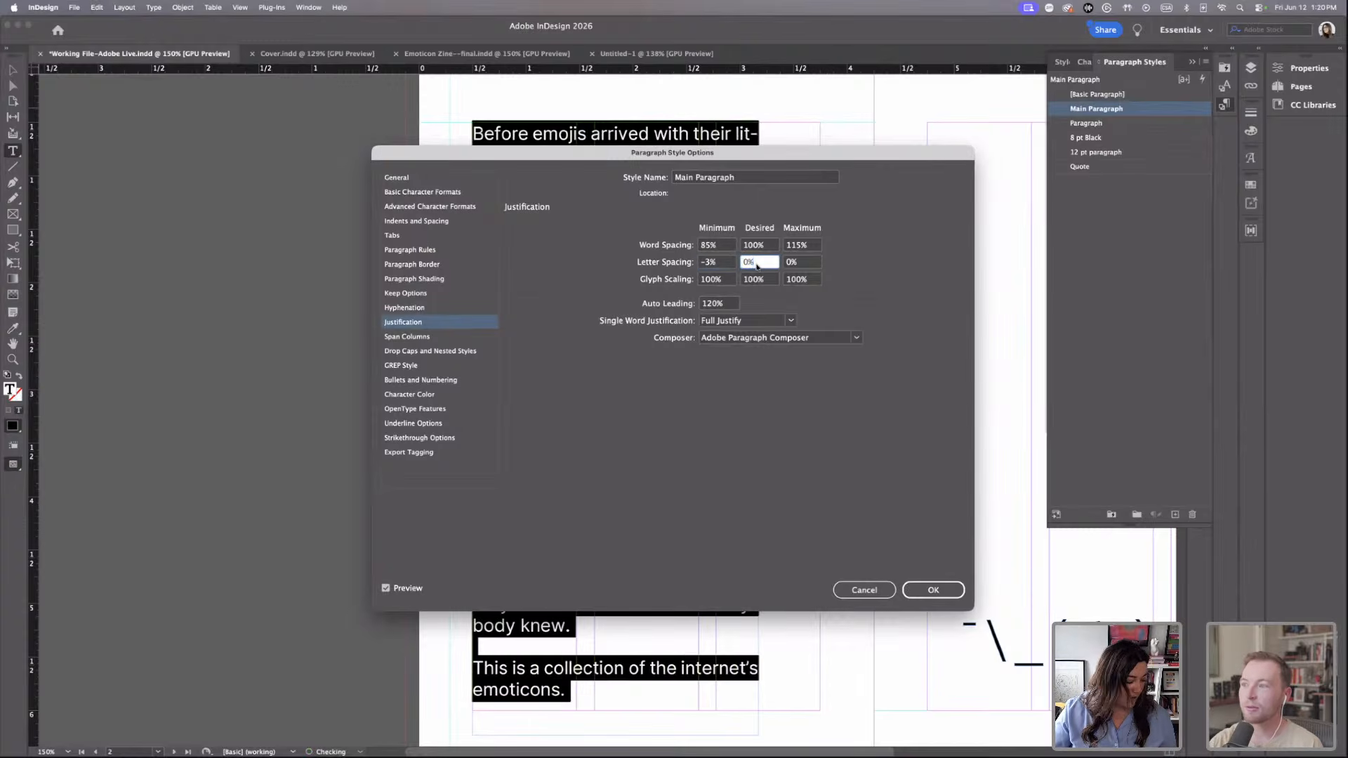
key("Tab")
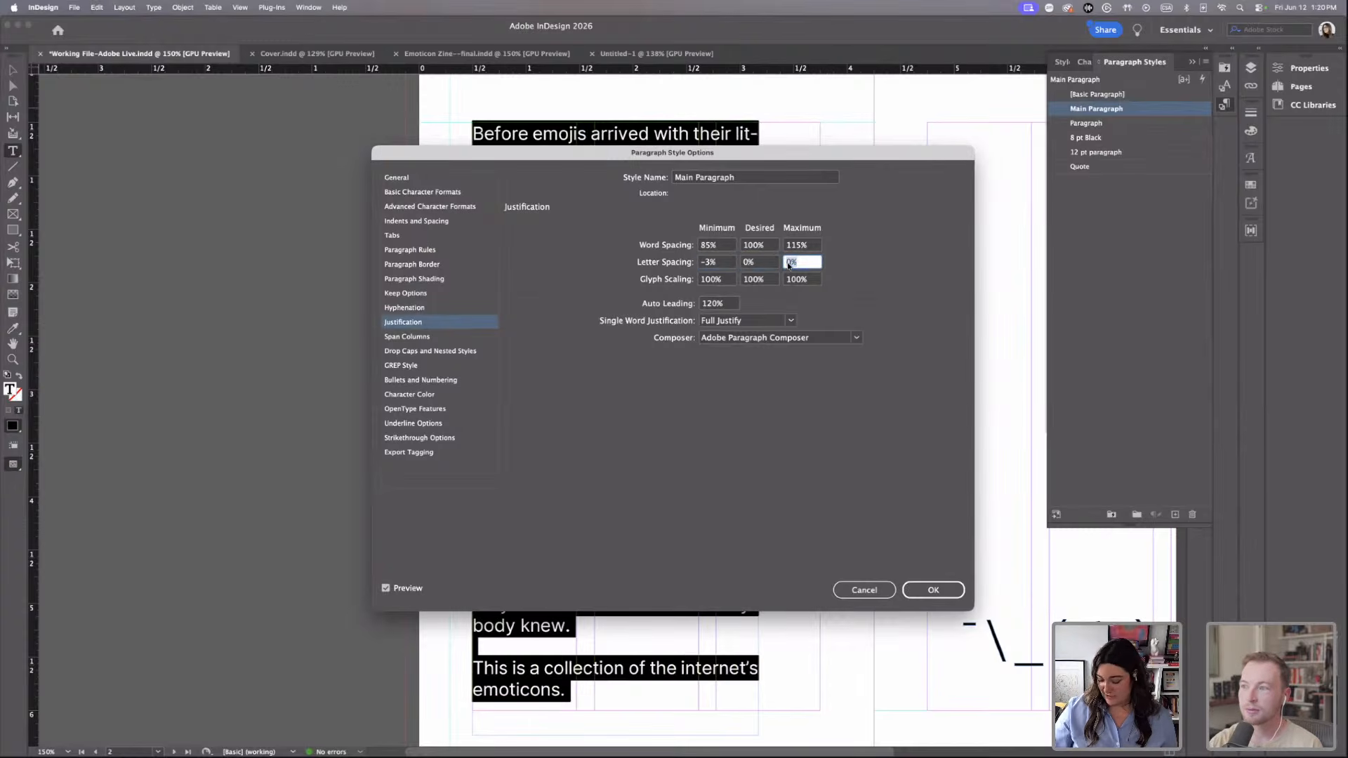
key("BackSpace")
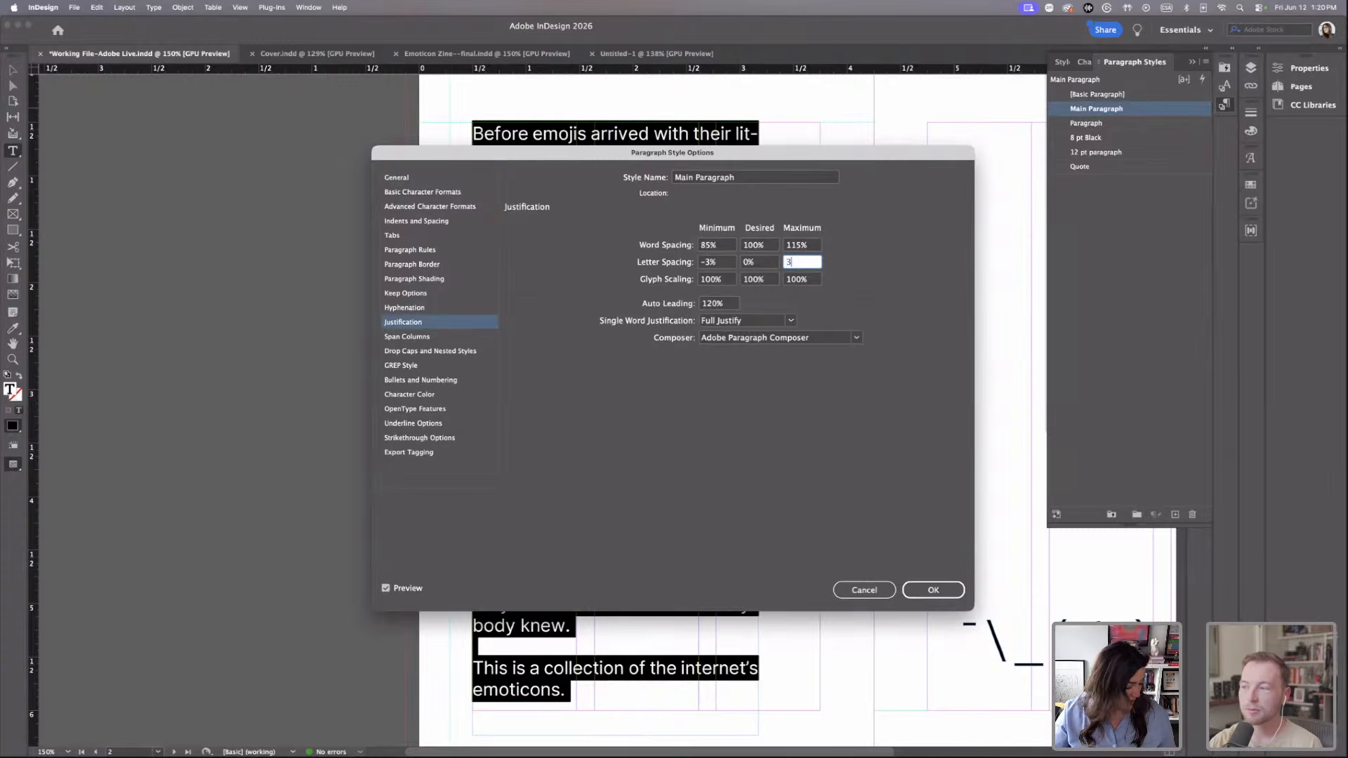
key("Tab")
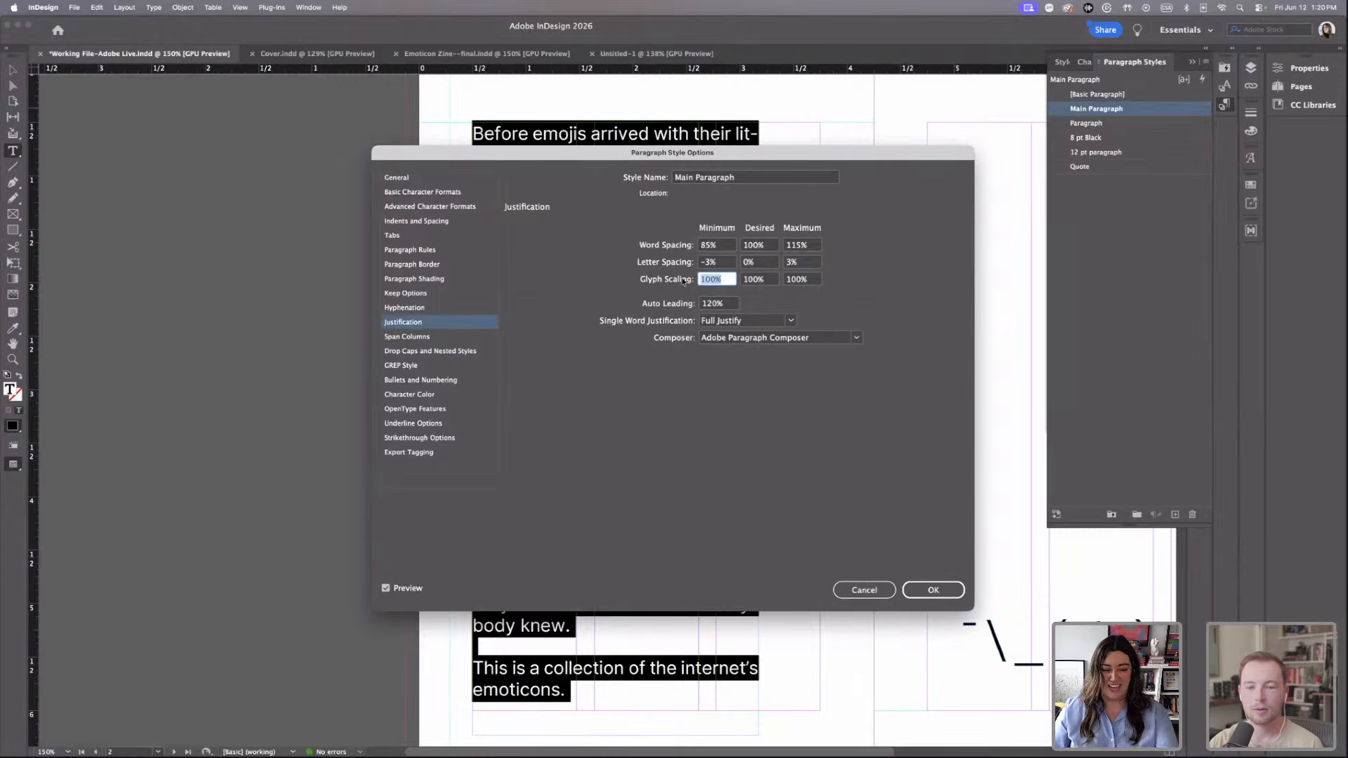
Set the style's glyph scaling to 97% minimum and 103% maximum, save the style and deselect the text.
type("97")
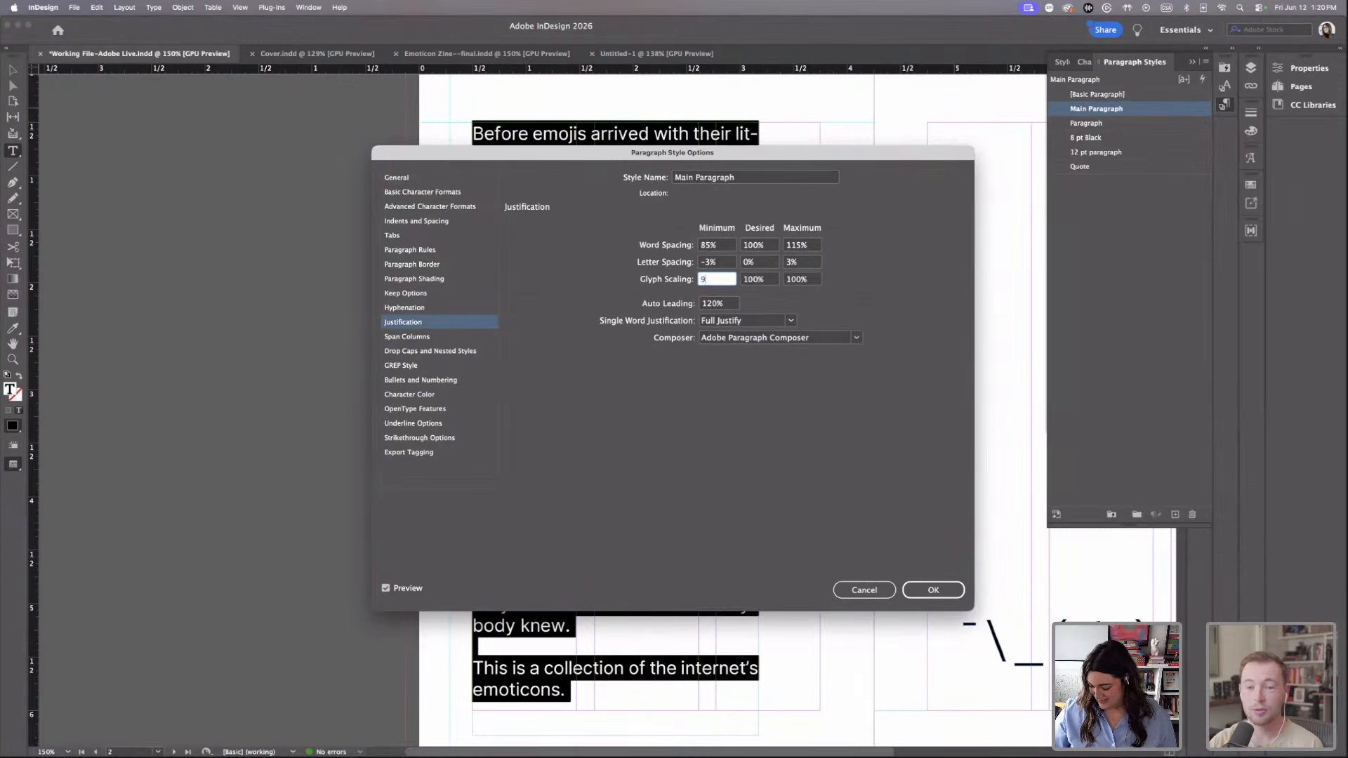
left_click(804, 280)
type("103")
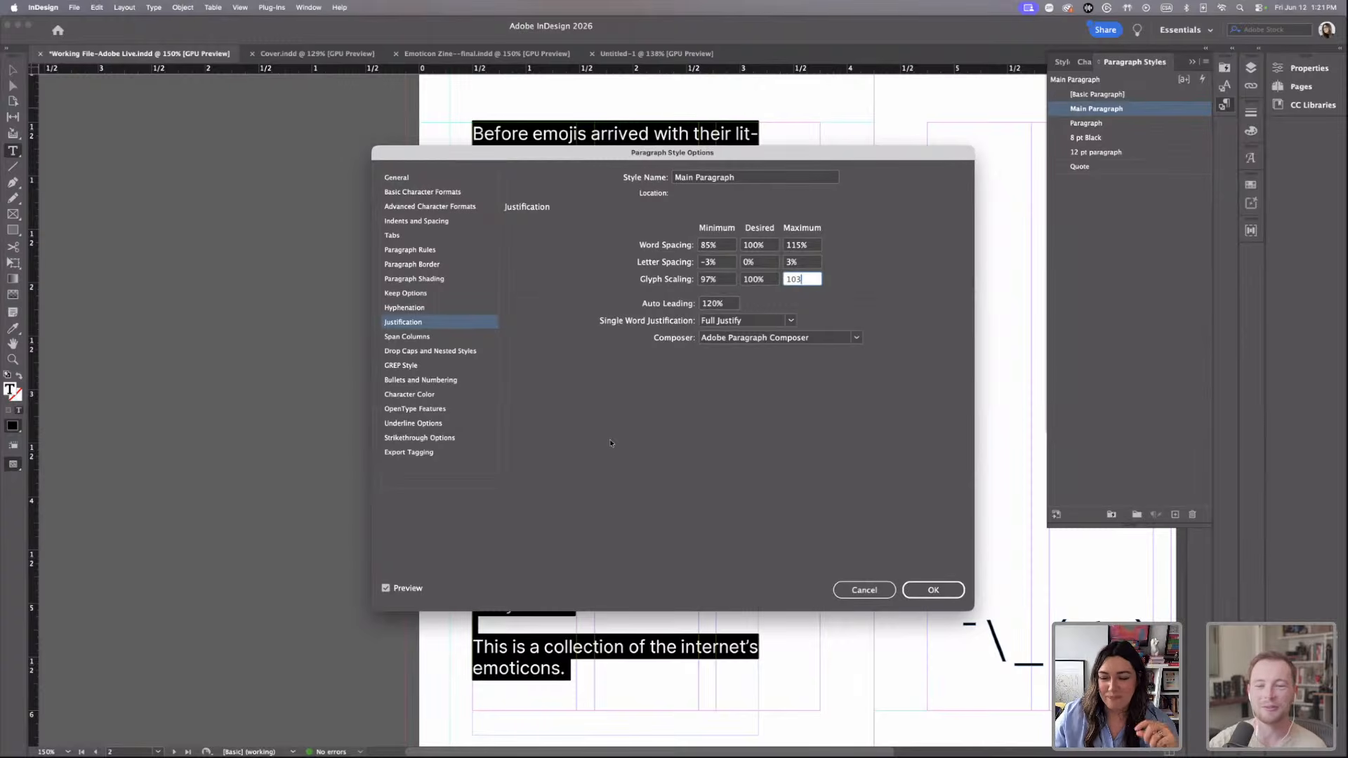
left_click(932, 591)
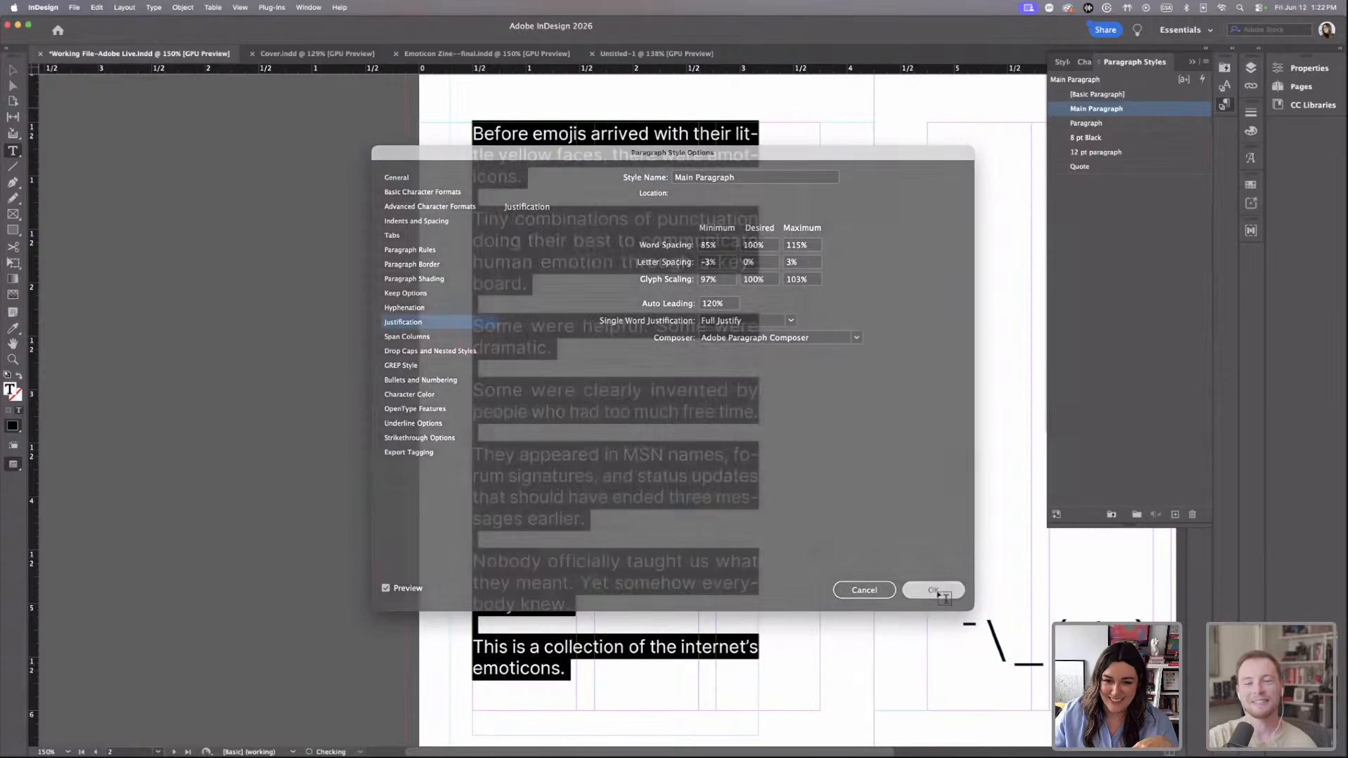
left_click(600, 373)
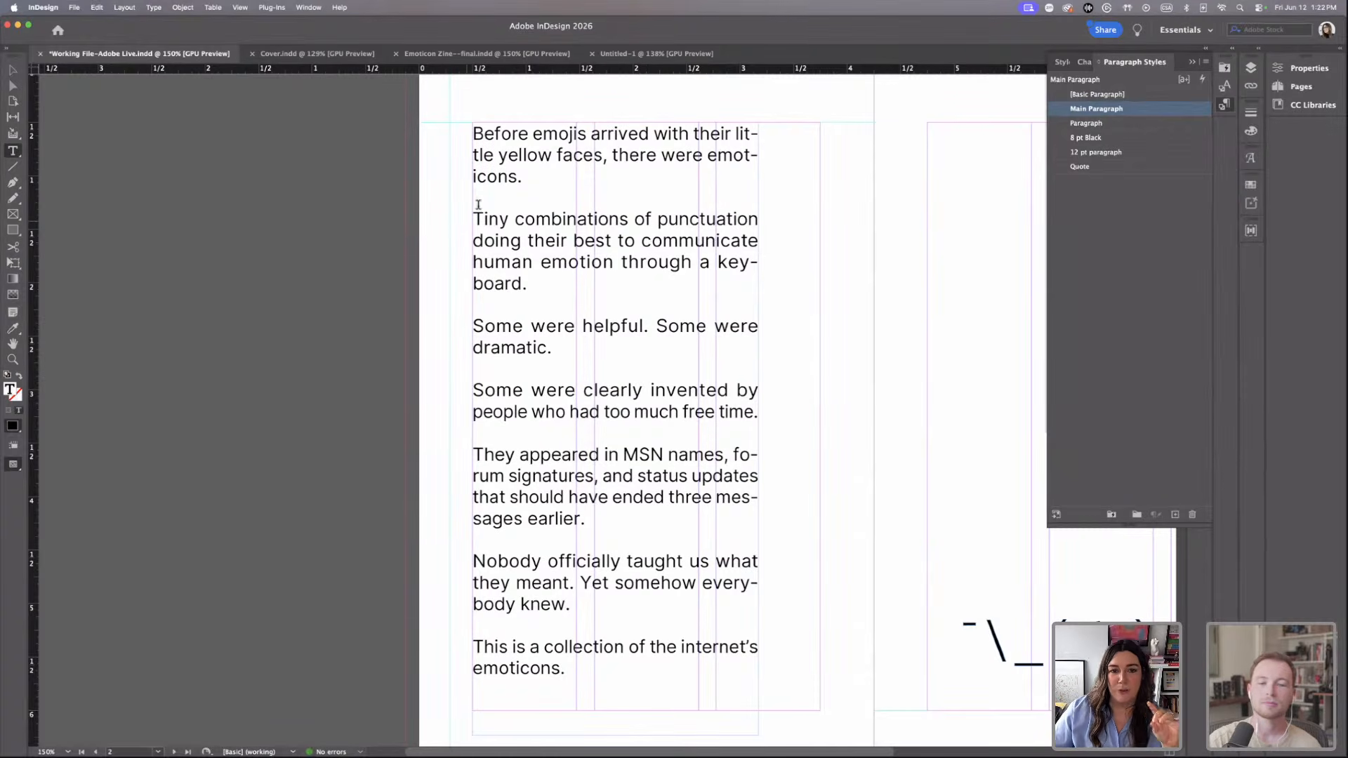
Narrow the introduction text frame to the width of the first two columns and fit its height to the text.
double_click(752, 156)
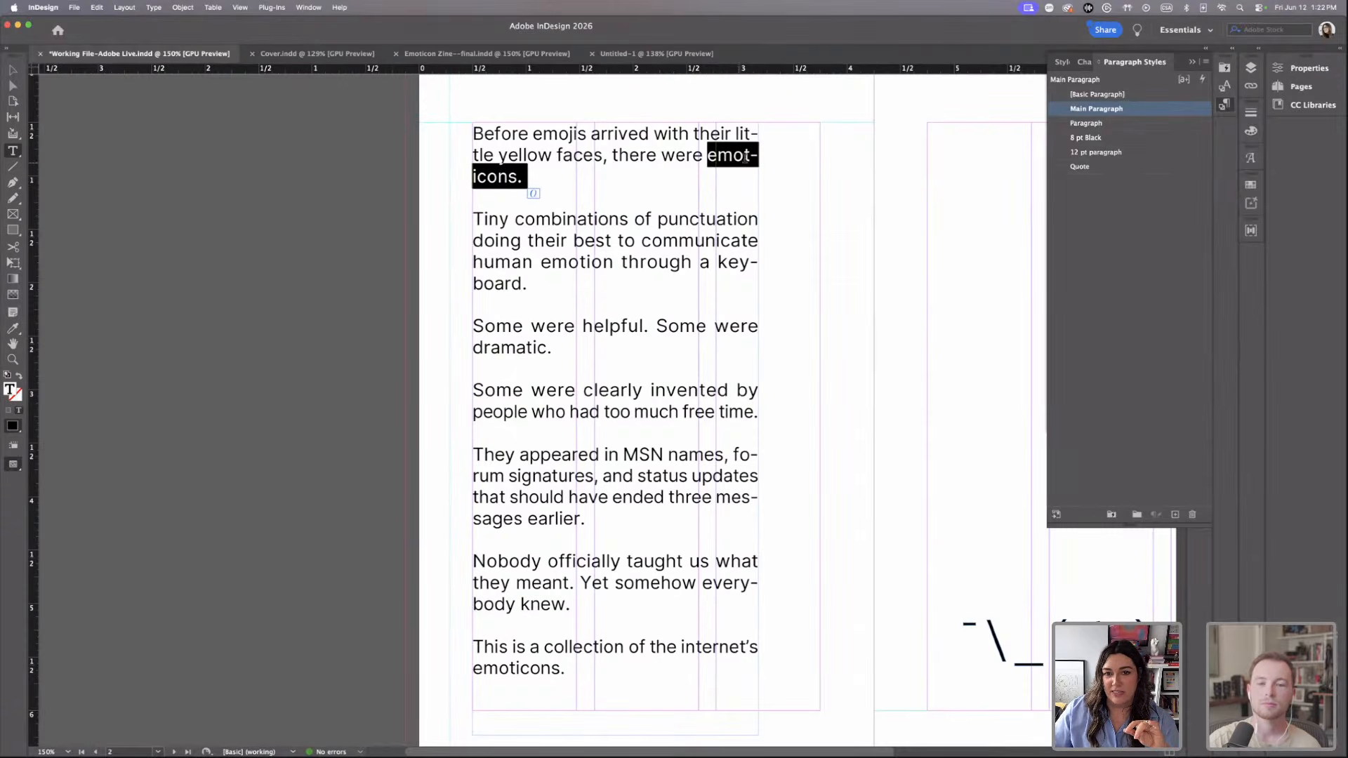
key("Escape")
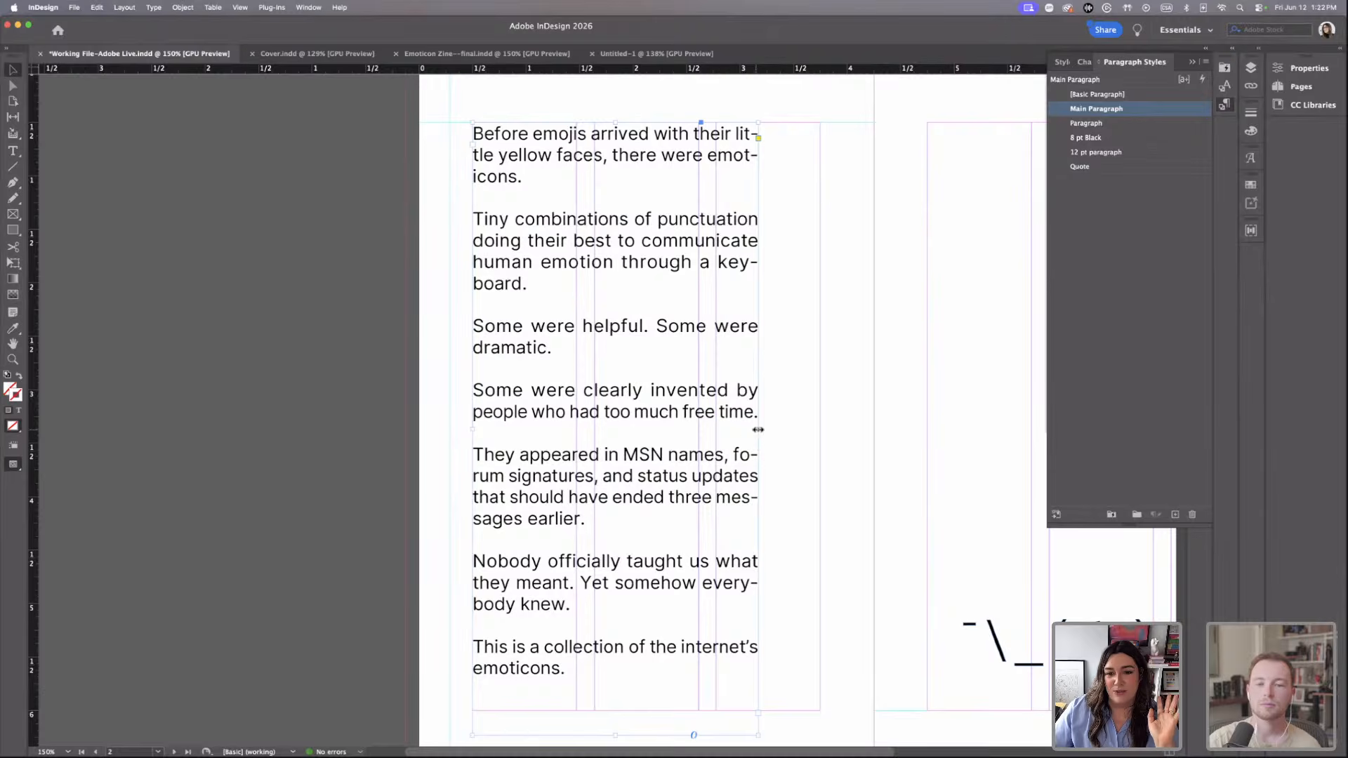
left_click_drag(758, 429, 694, 428)
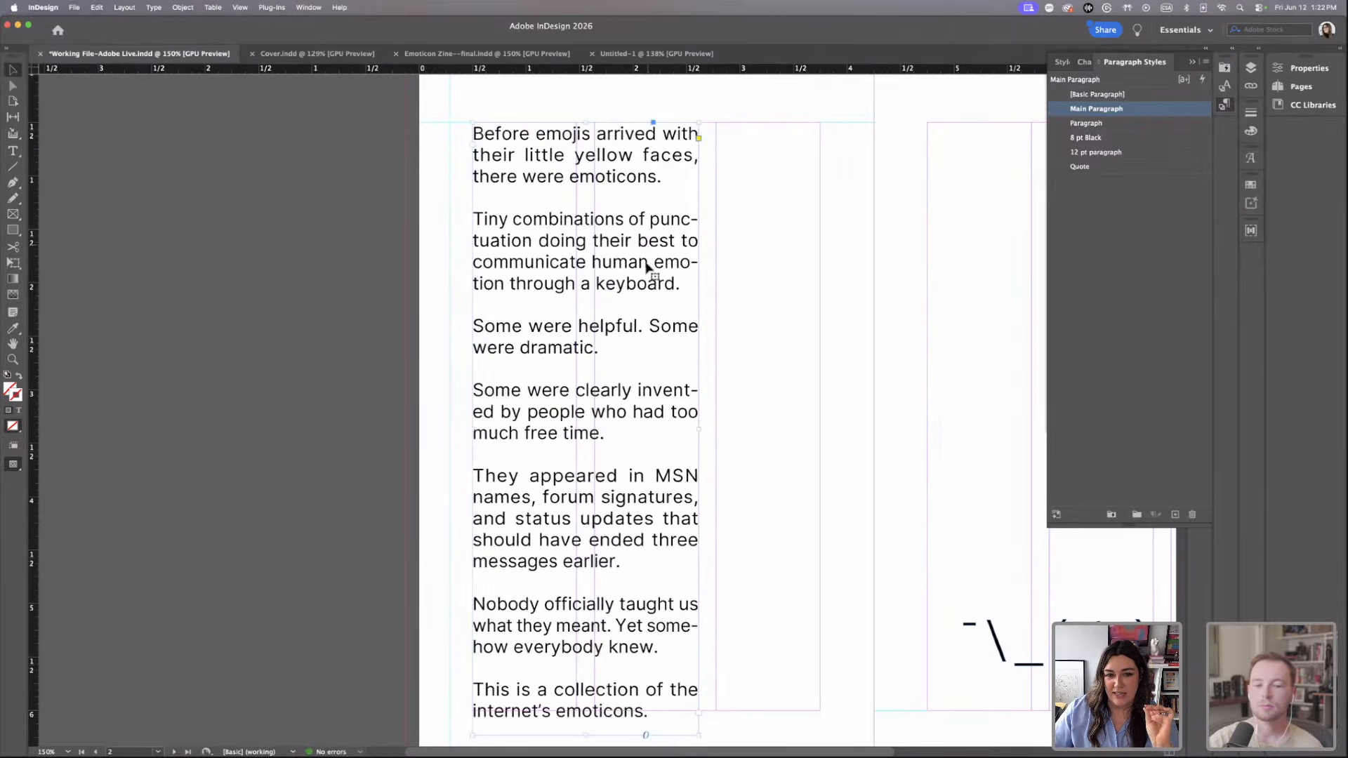
scroll(647, 266, "down", 5)
scroll(646, 267, "up", 2)
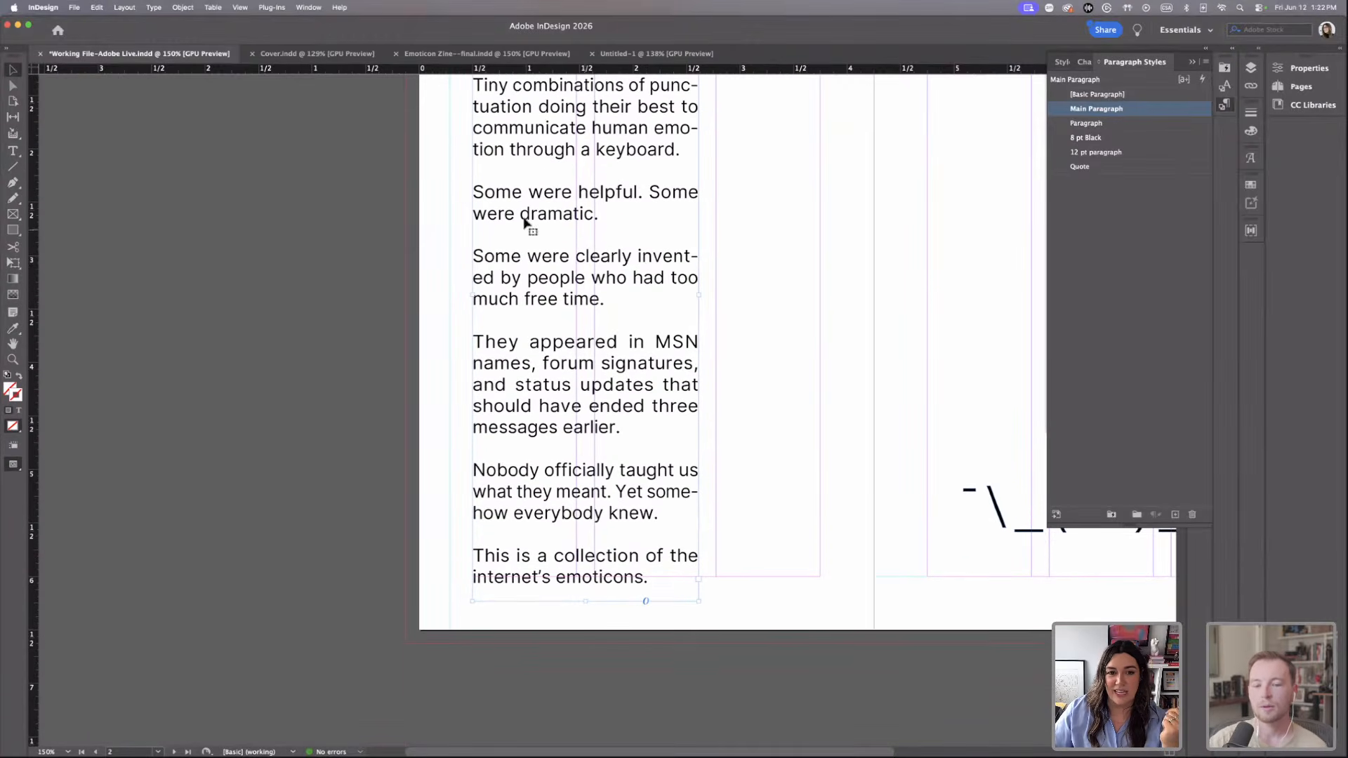
double_click(585, 601)
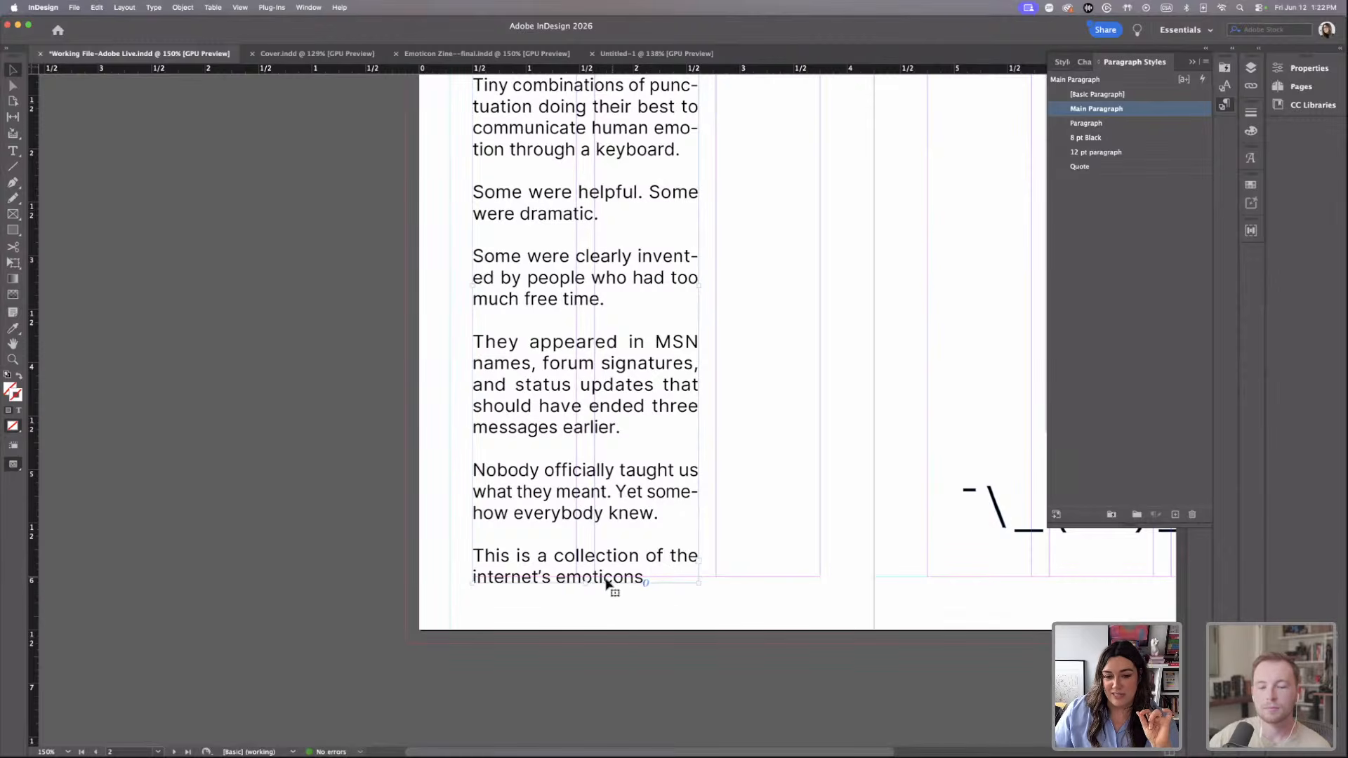
Shift the introduction text frame slightly right and up on page 2, deselect it and preview the spread.
scroll(621, 581, "up", 5)
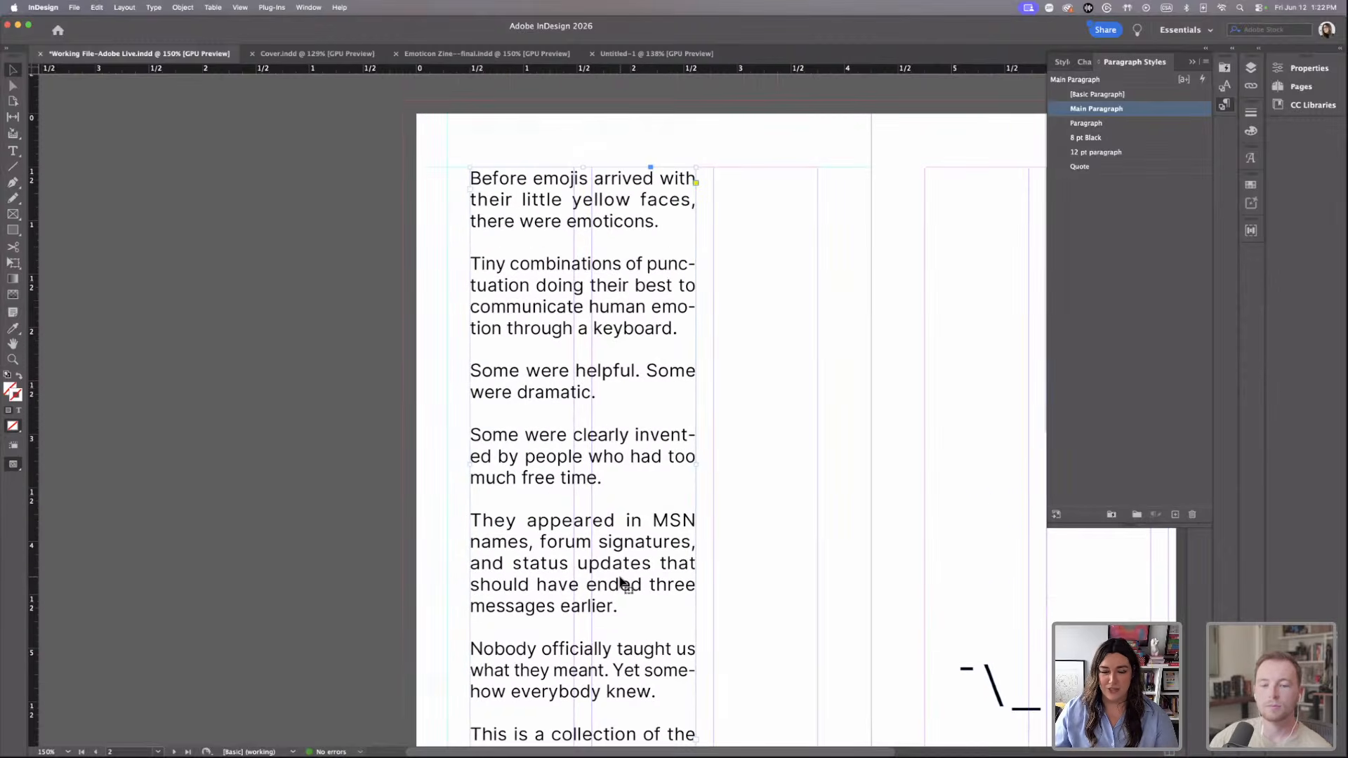
left_click_drag(619, 592, 640, 577)
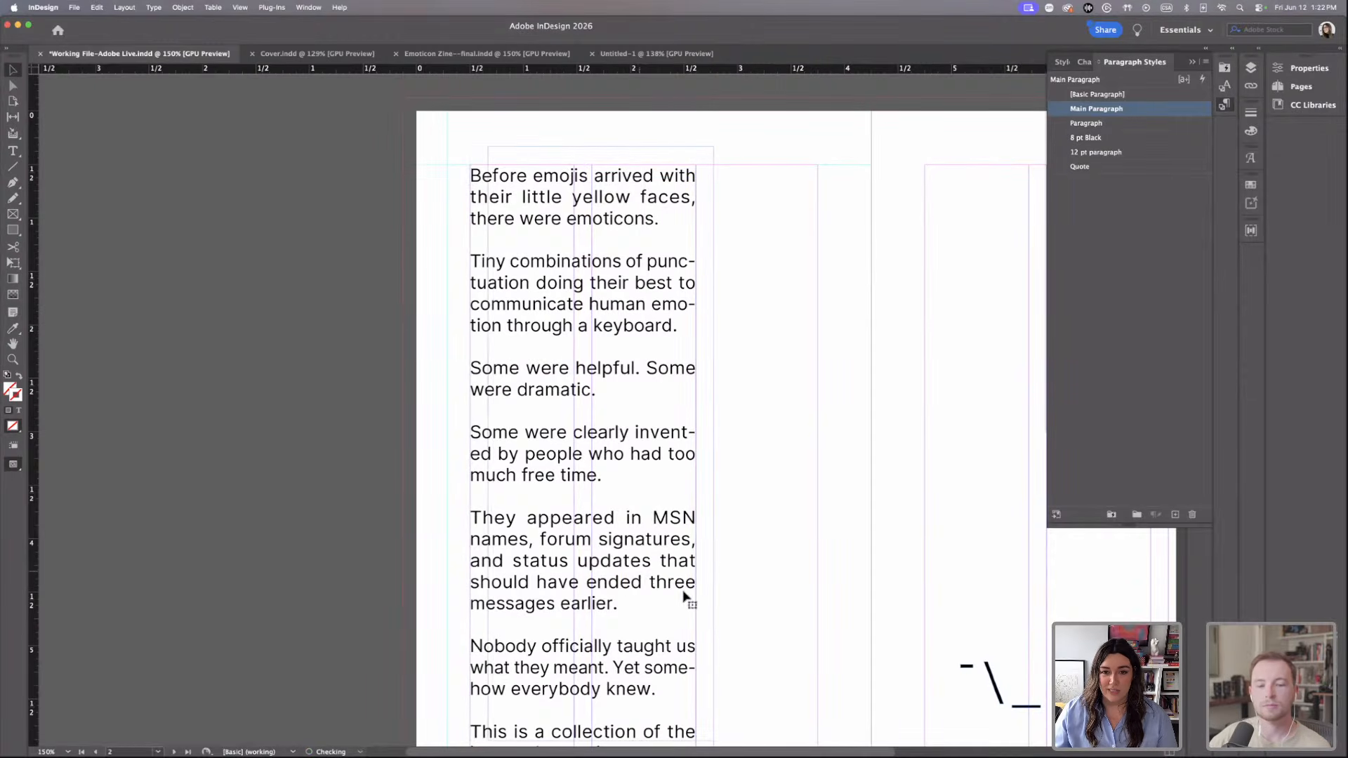
left_click(740, 559)
key("super+minus")
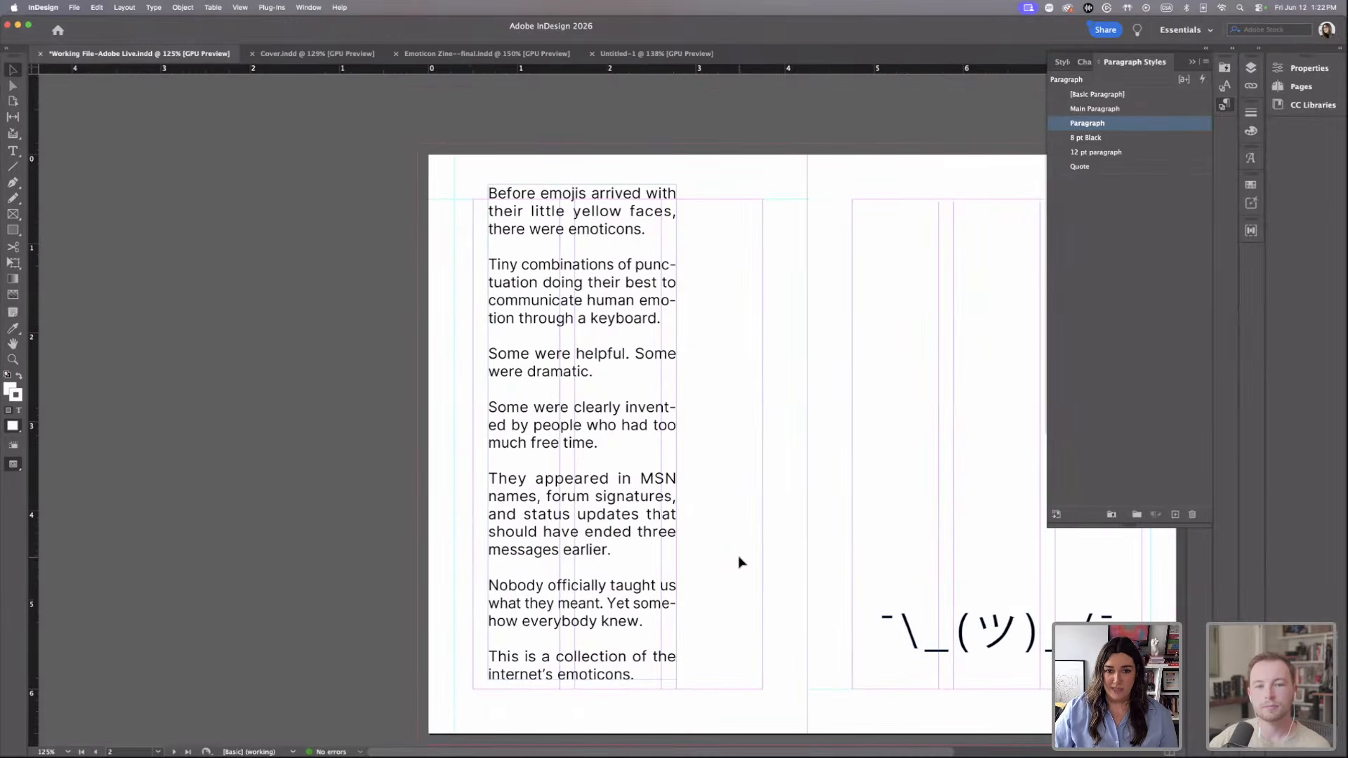
scroll(789, 547, "right", 5)
scroll(789, 547, "down", 2)
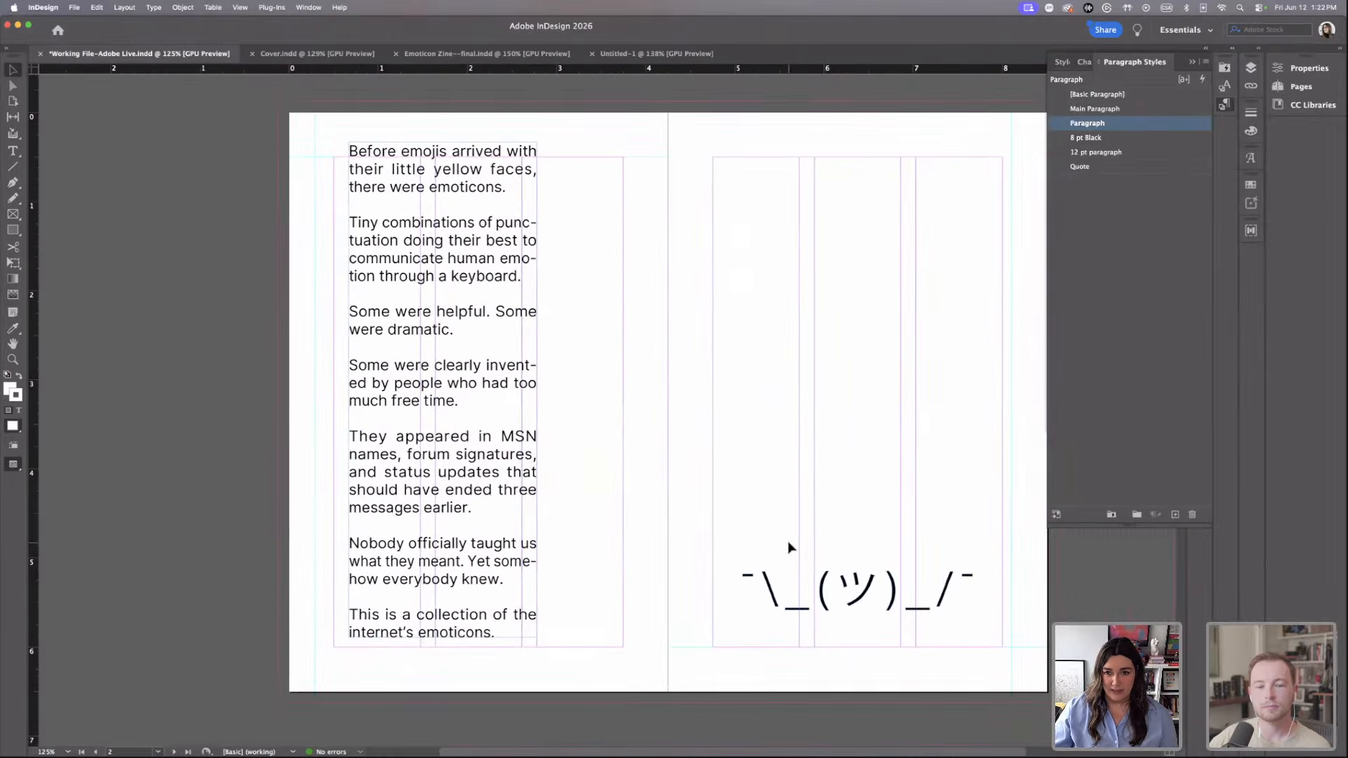
key("super+minus")
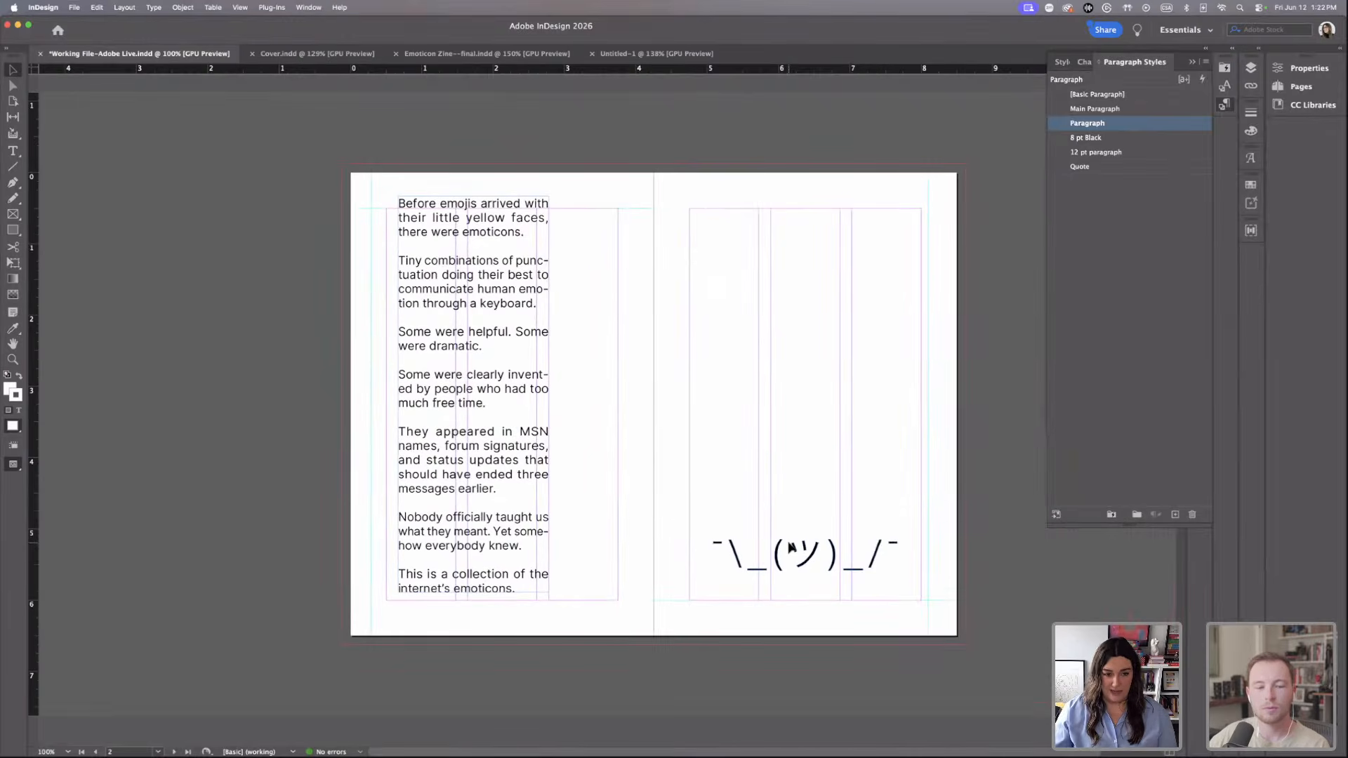
key("w")
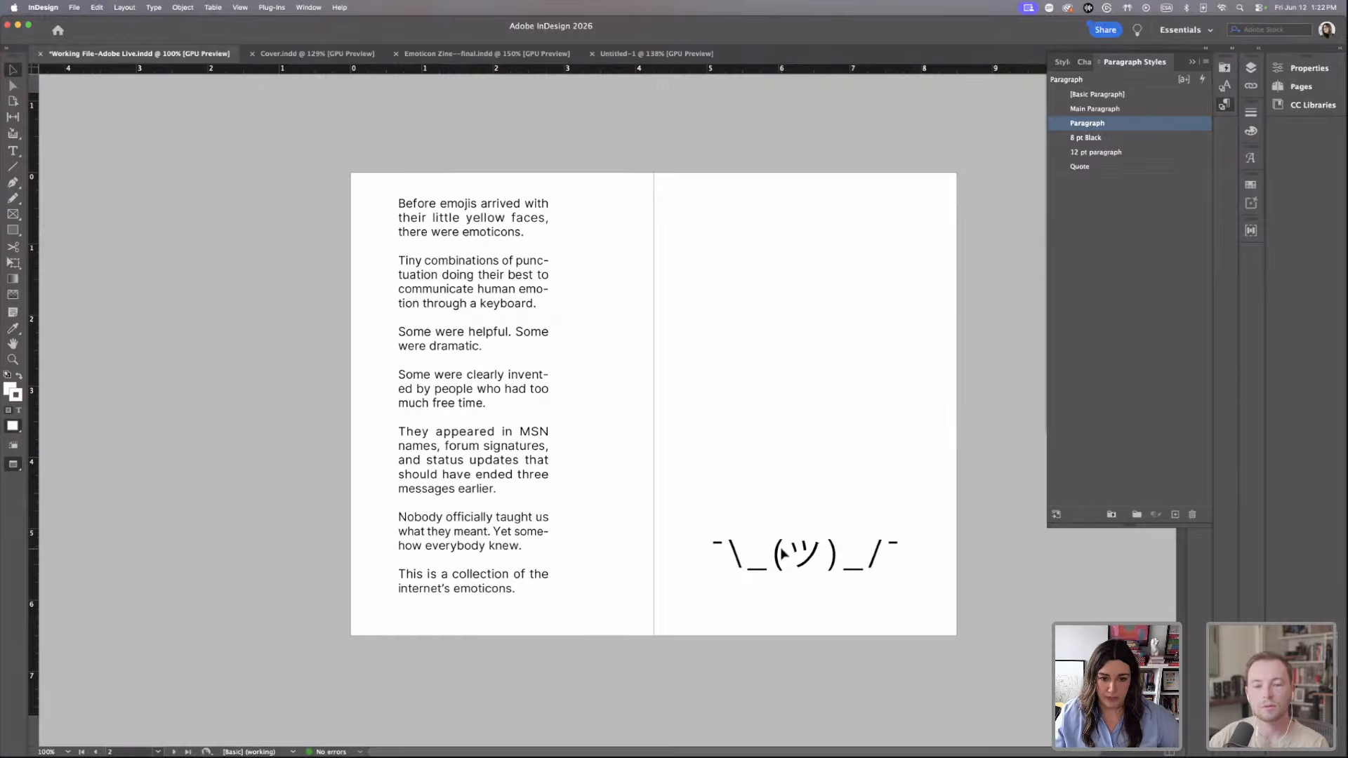
Bring back the guides and draw a rectangle covering the whole 2-3 spread out to the bleed.
key("w")
left_click(8, 230)
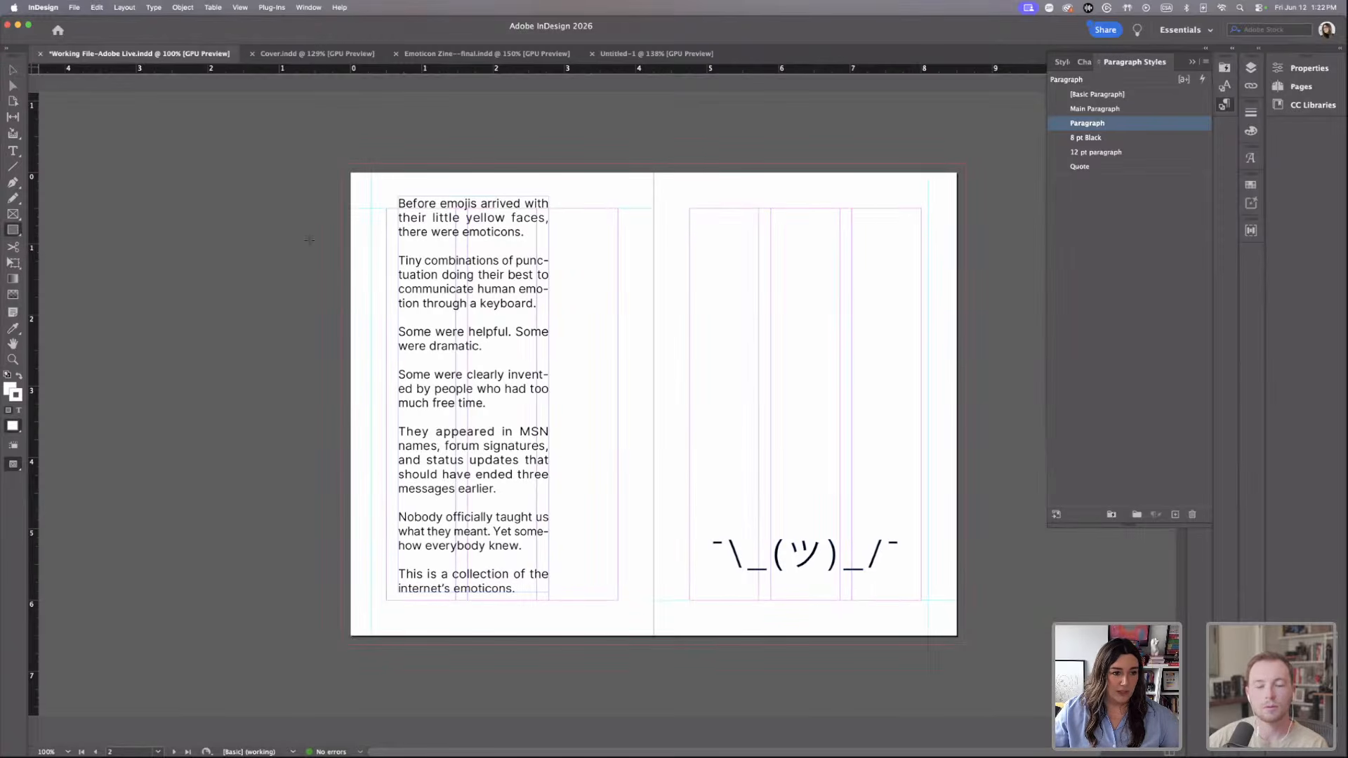
left_click_drag(725, 552, 966, 644)
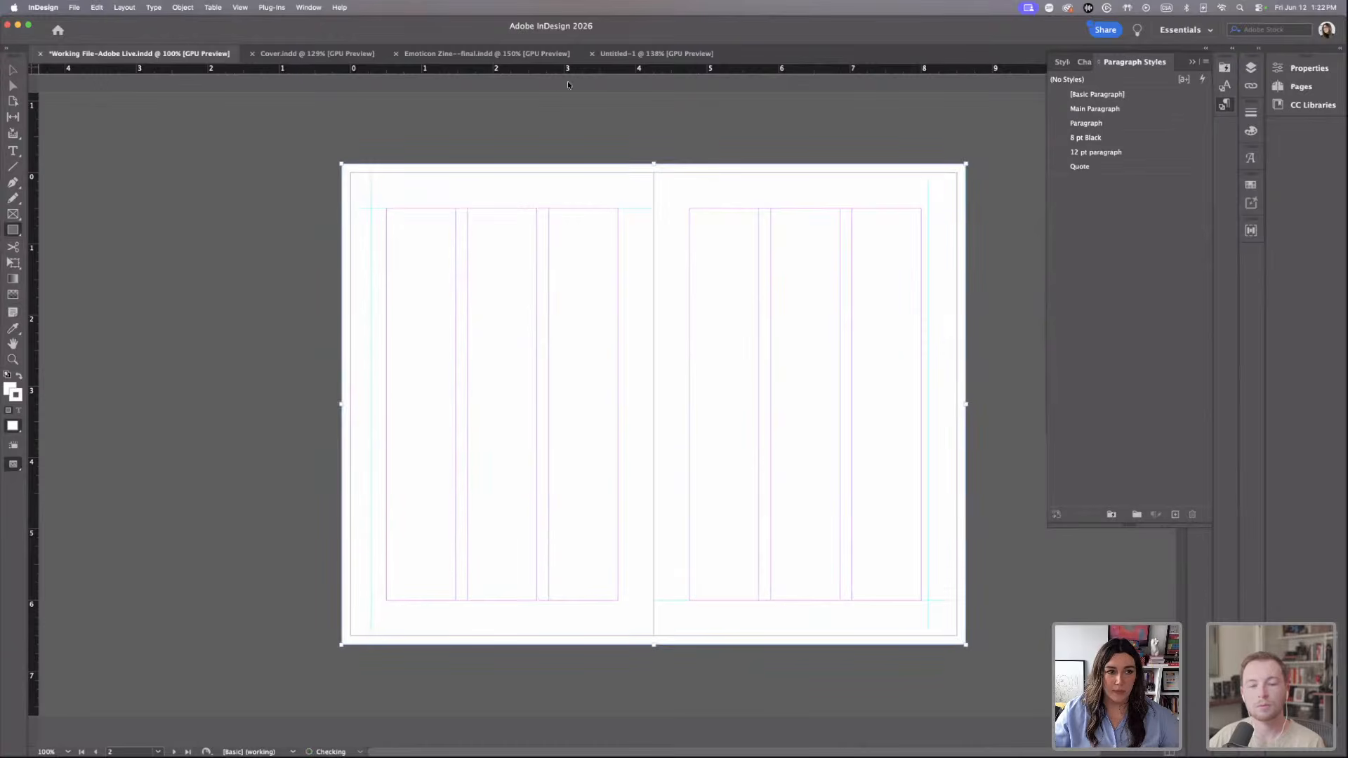
Remove the rectangle's stroke and fill it with the C=15 M=34 Y=0 K=0 swatch.
left_click(1251, 185)
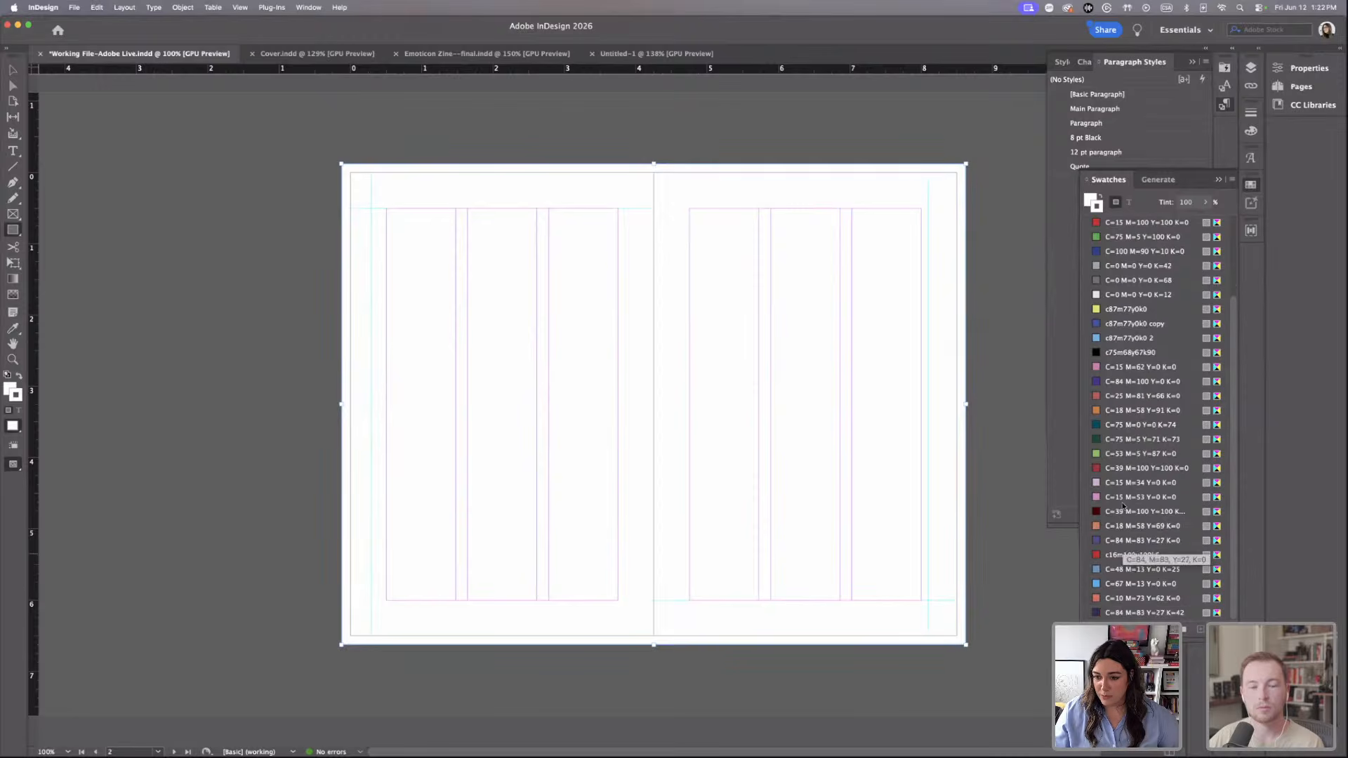
scroll(1118, 489, "up", 5)
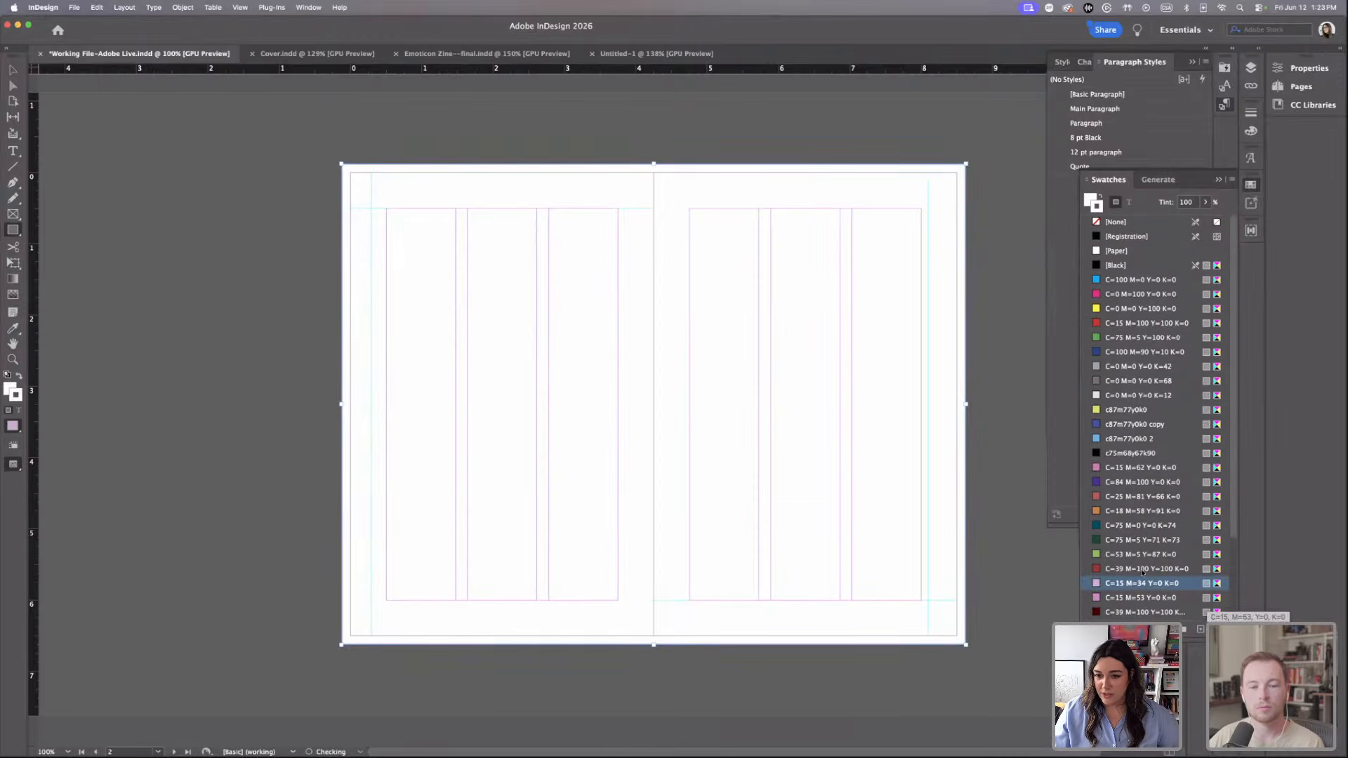
left_click(1116, 222)
left_click(1090, 202)
scroll(1152, 463, "down", 5)
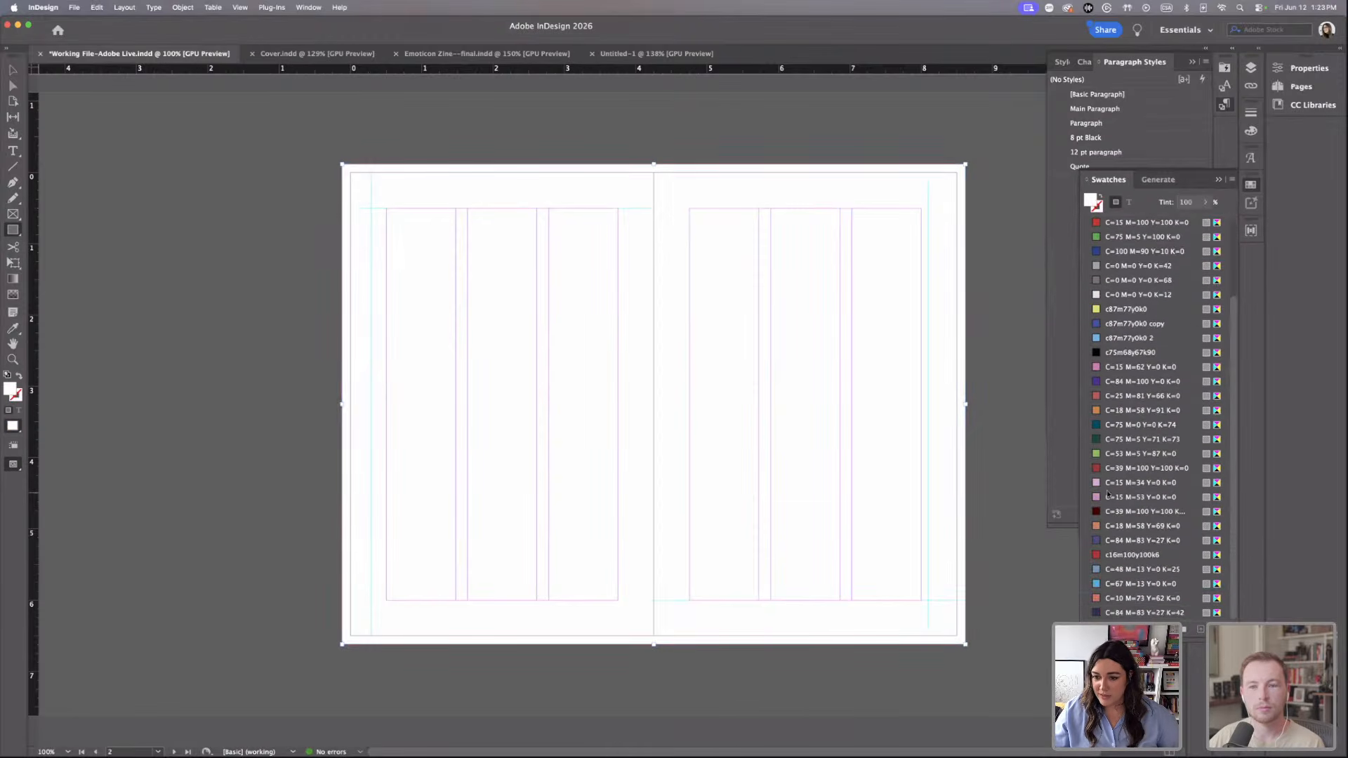
left_click(1142, 482)
Send the lilac rectangle to the back behind the text, preview the spread and save the document.
left_click(184, 8)
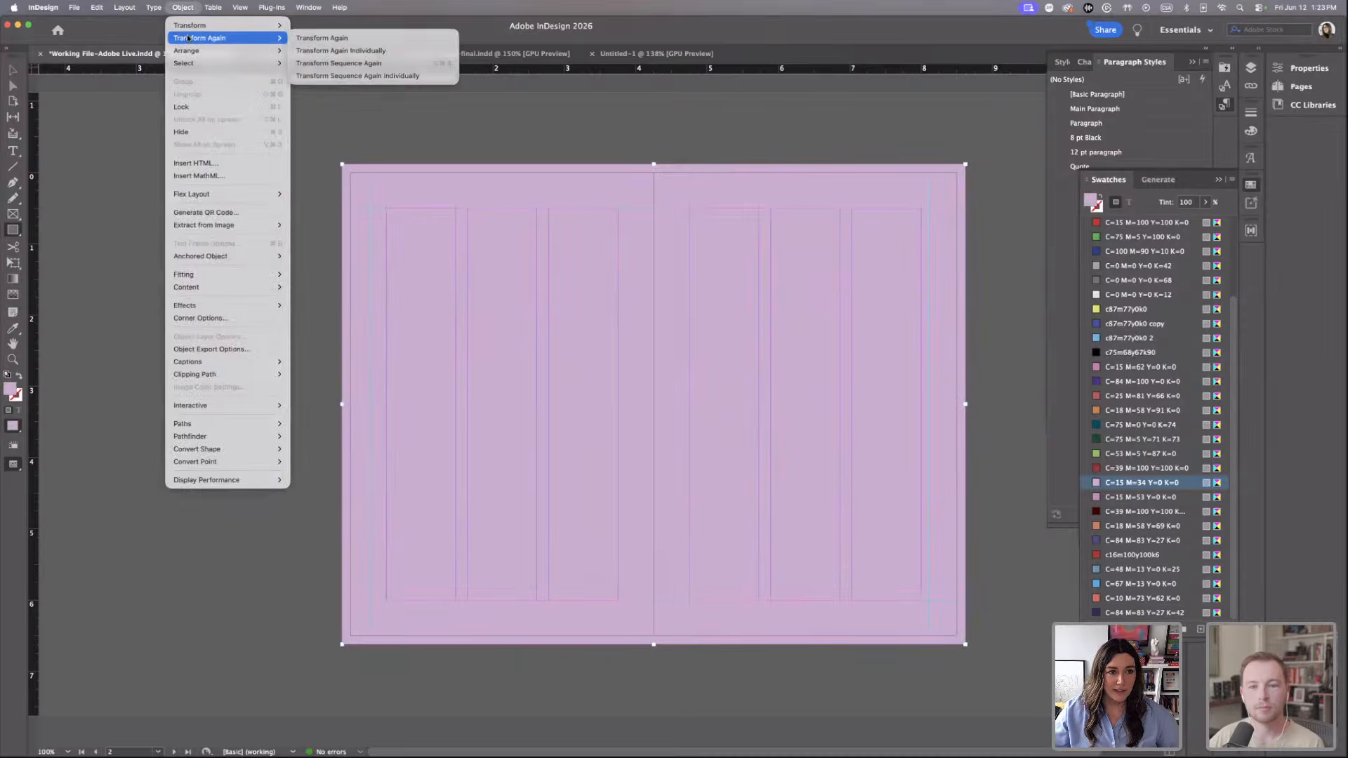
mouse_move(210, 50)
left_click(316, 88)
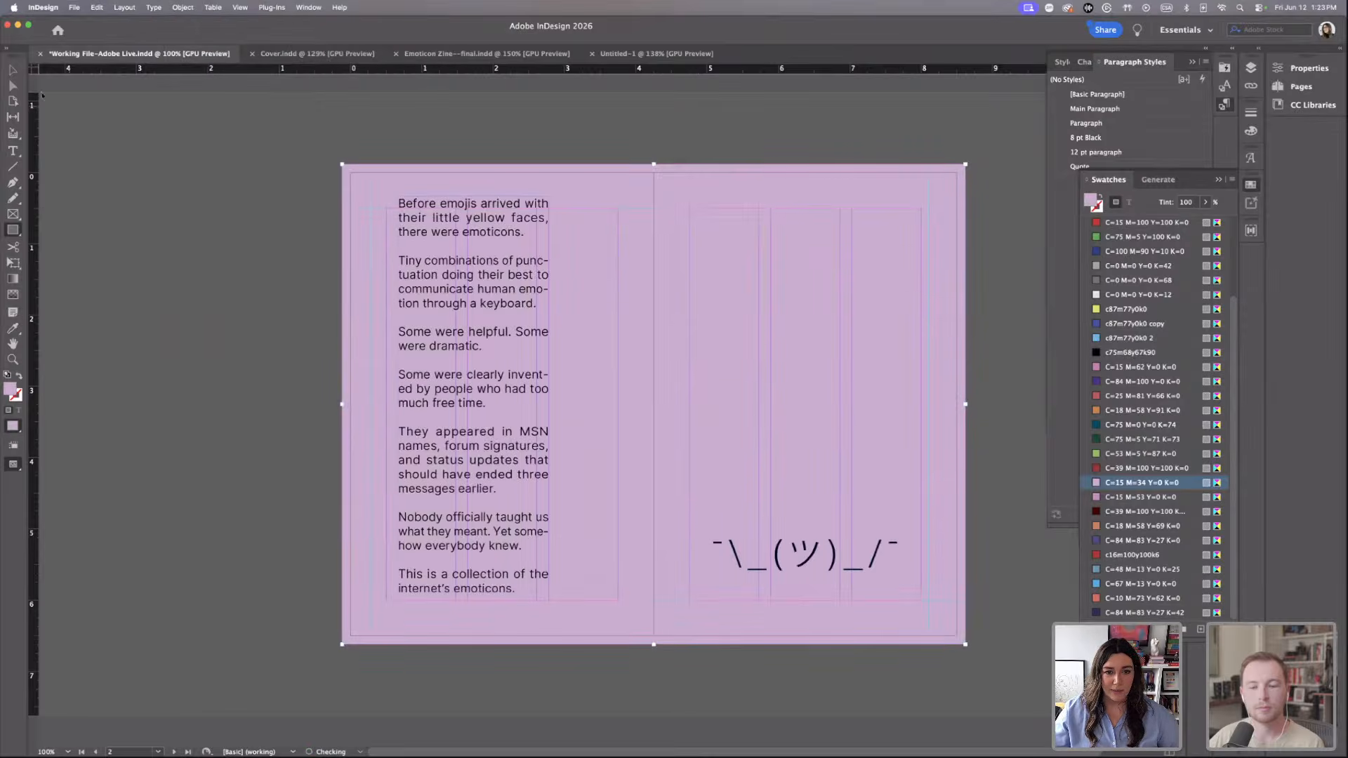
left_click(12, 70)
left_click(133, 163)
key("w")
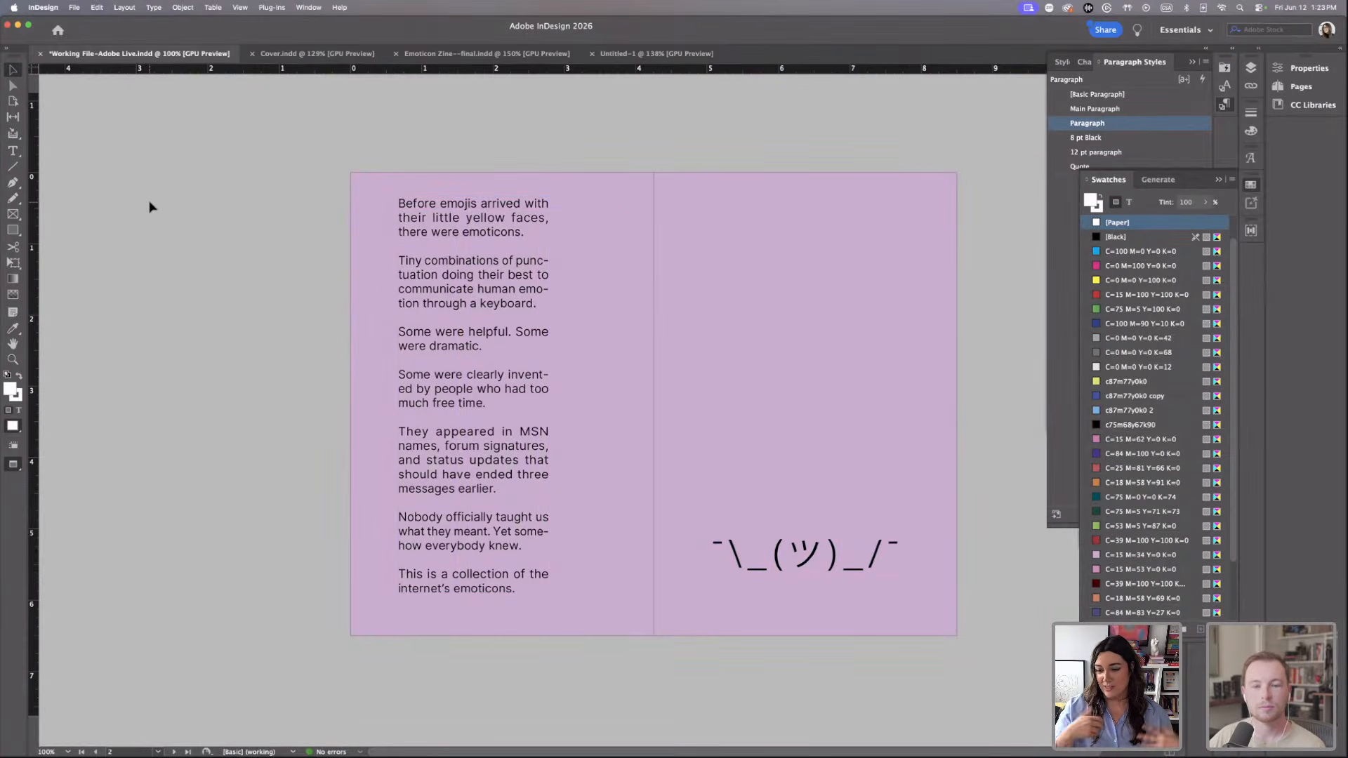
key("super+s")
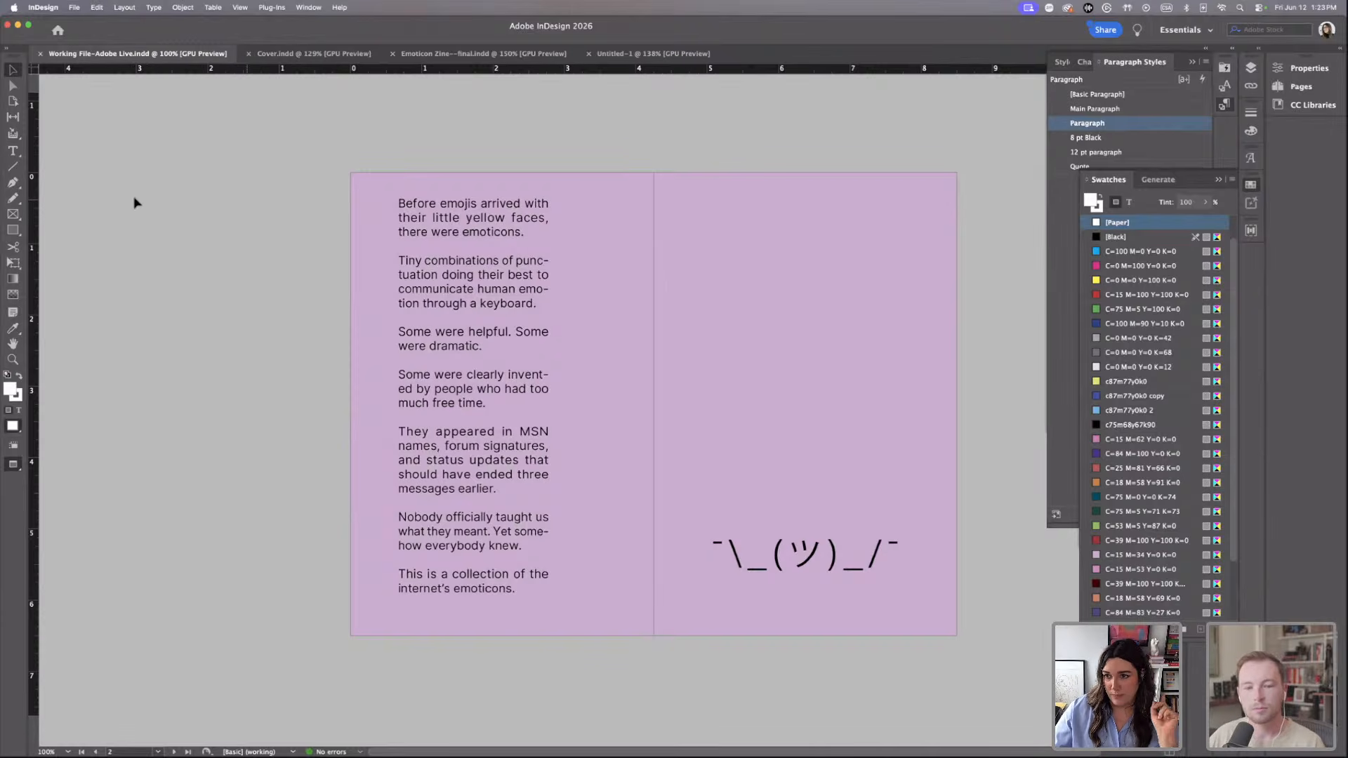
Open the A-Parent spread with its guides displayed and add a text frame reading "Smile" on the left page.
left_click(1285, 87)
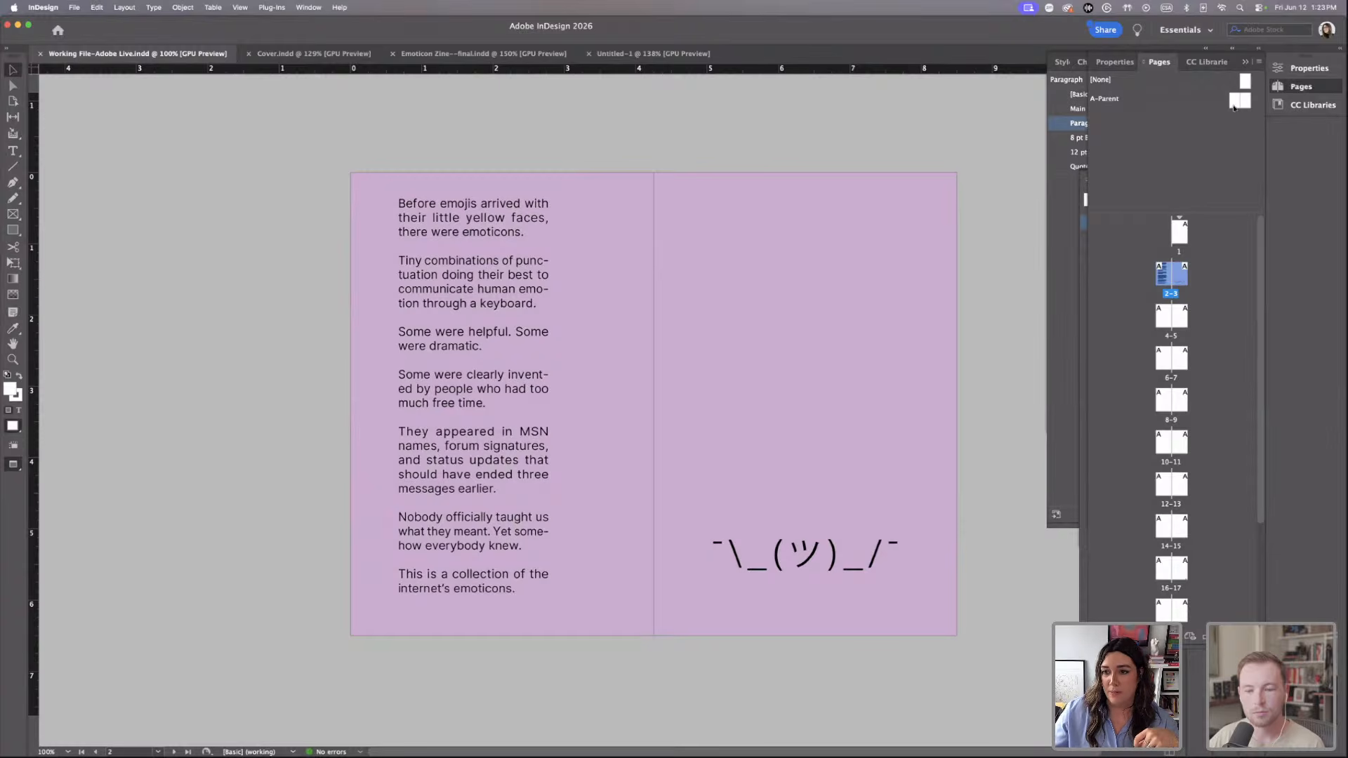
double_click(1232, 103)
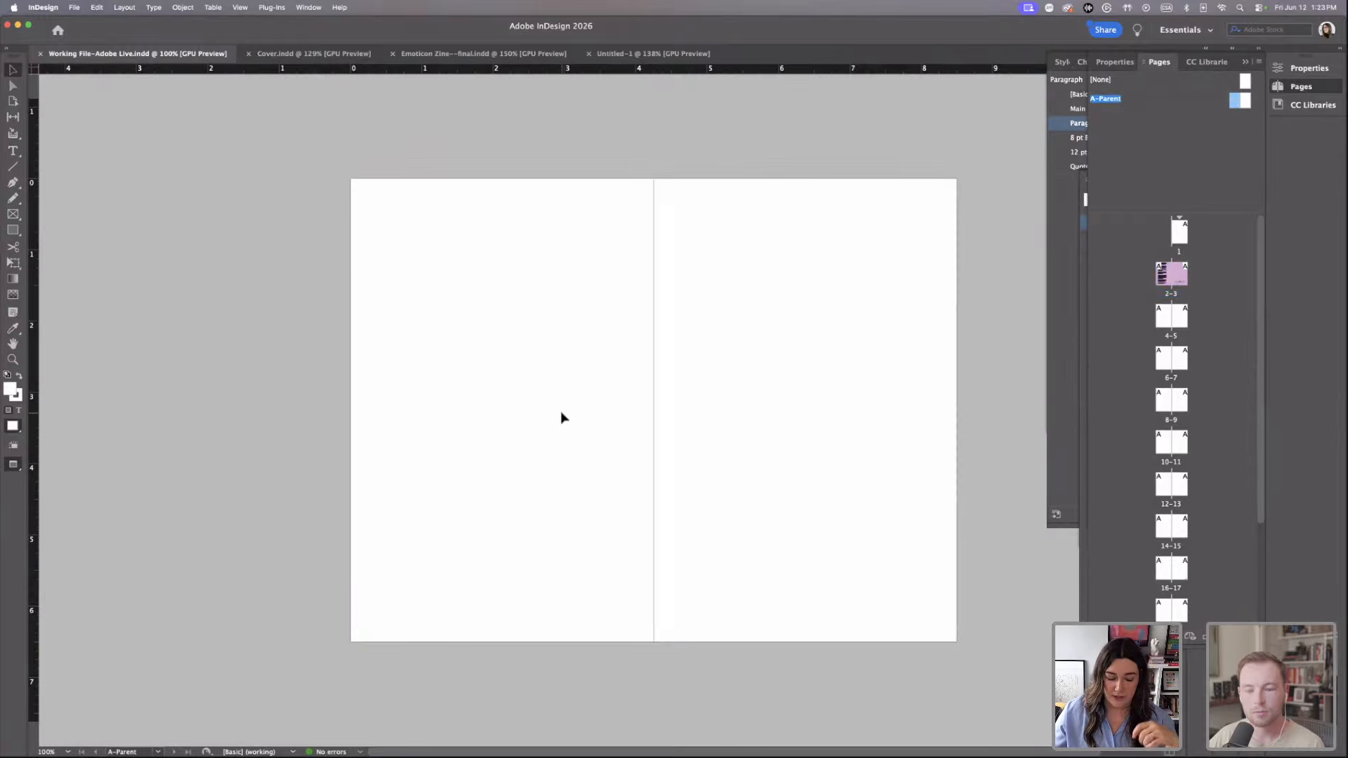
key("w")
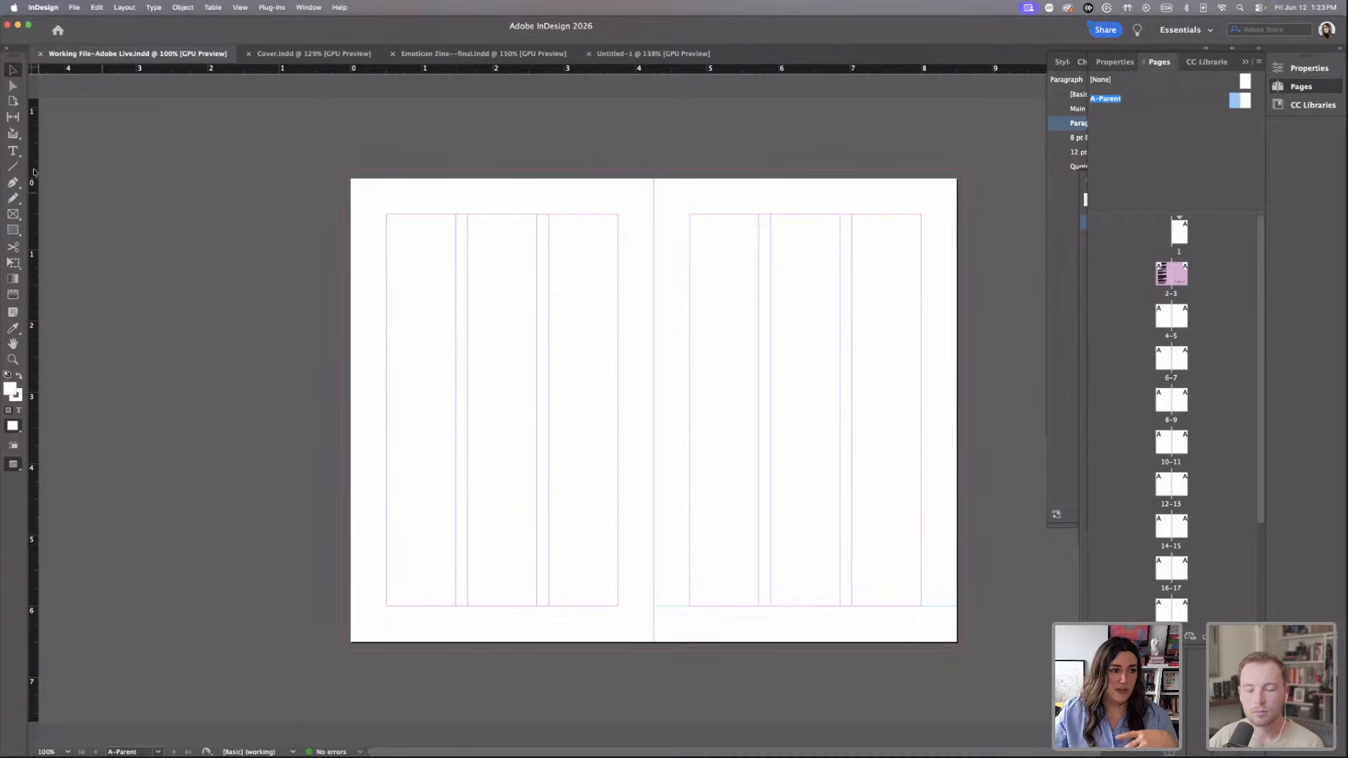
left_click(13, 150)
left_click_drag(406, 254, 485, 270)
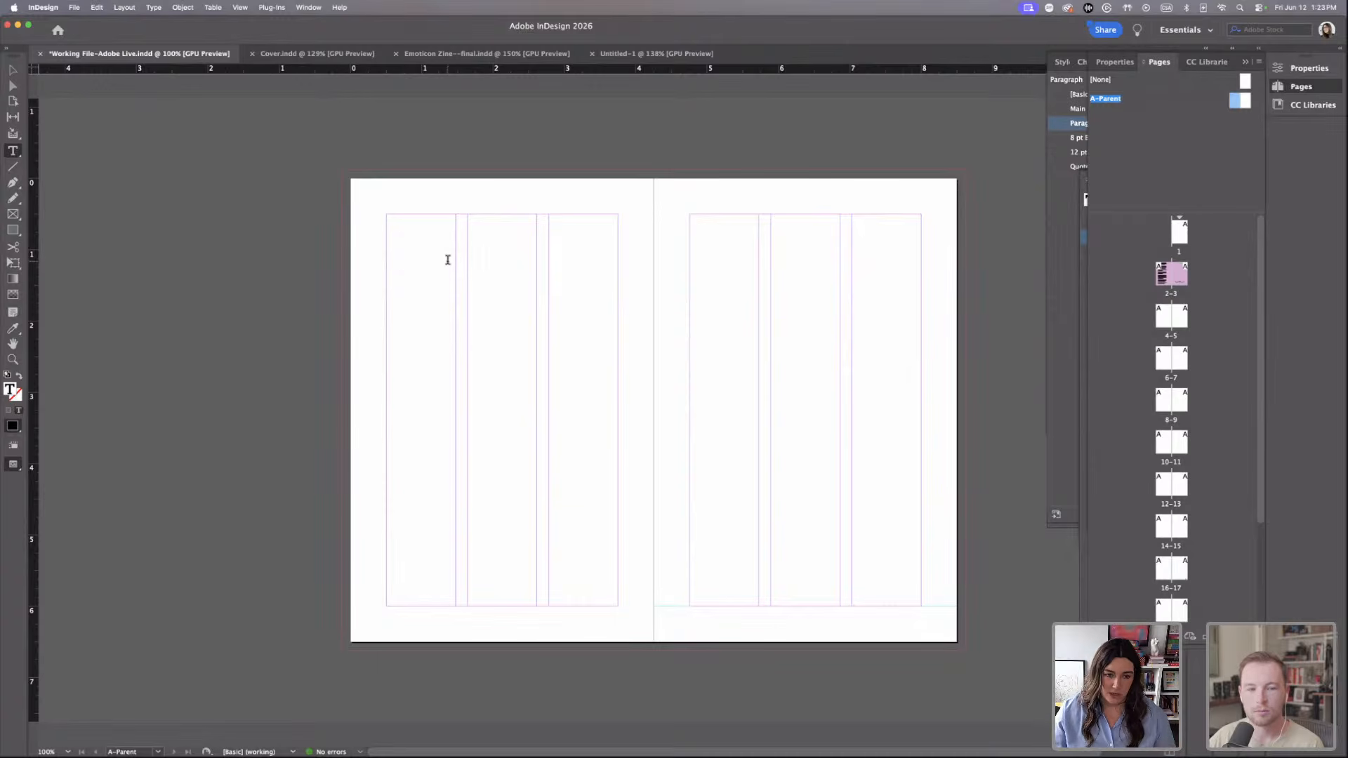
type("Smile")
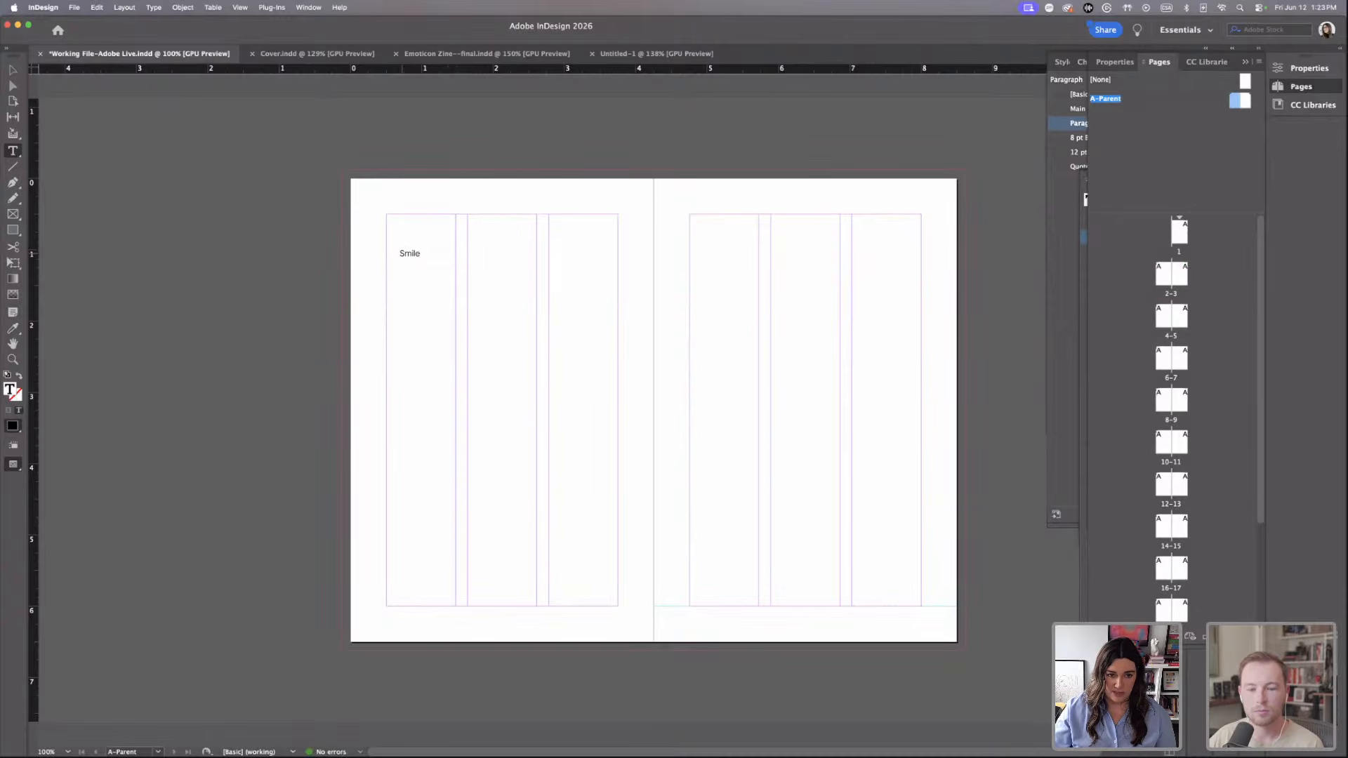
Format the Smile text in all caps, Inter Black weight and right alignment.
key("super+a")
left_click(1306, 69)
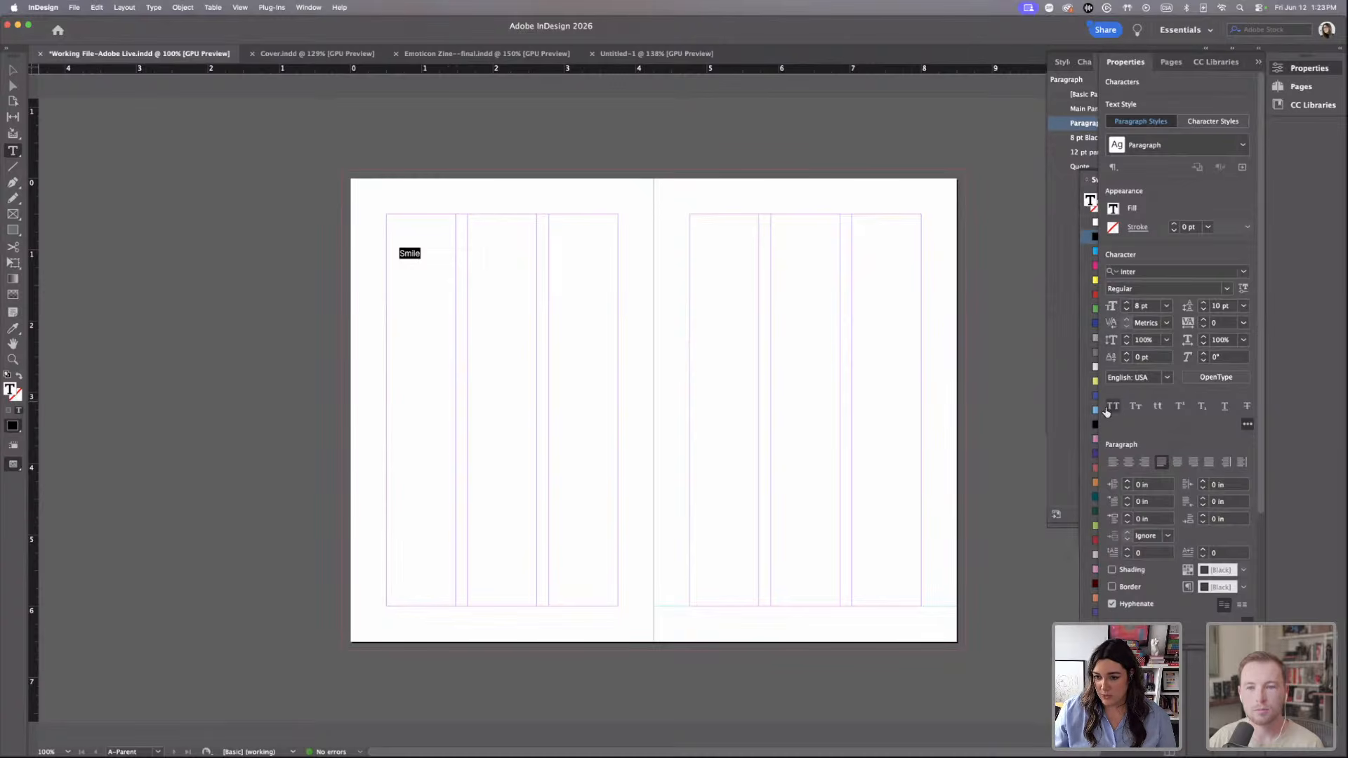
left_click(1113, 408)
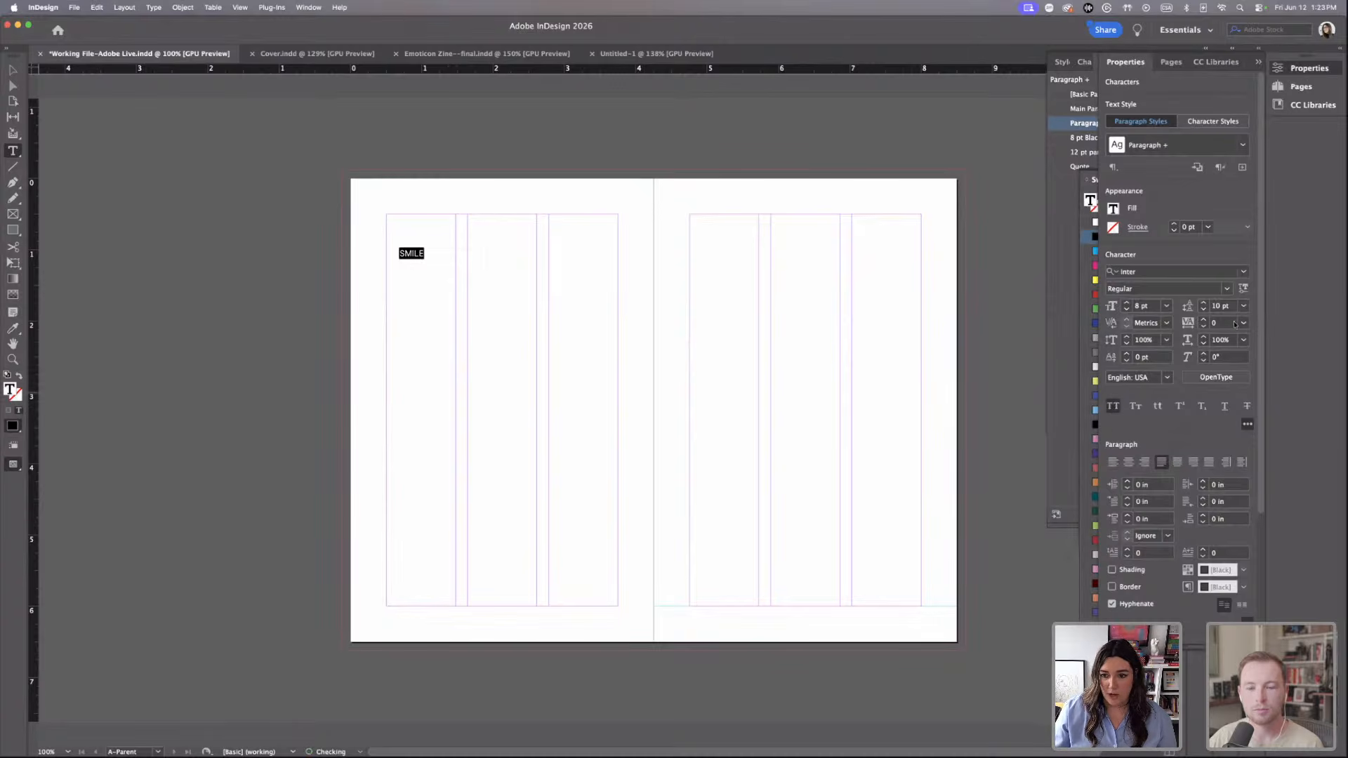
left_click(1226, 288)
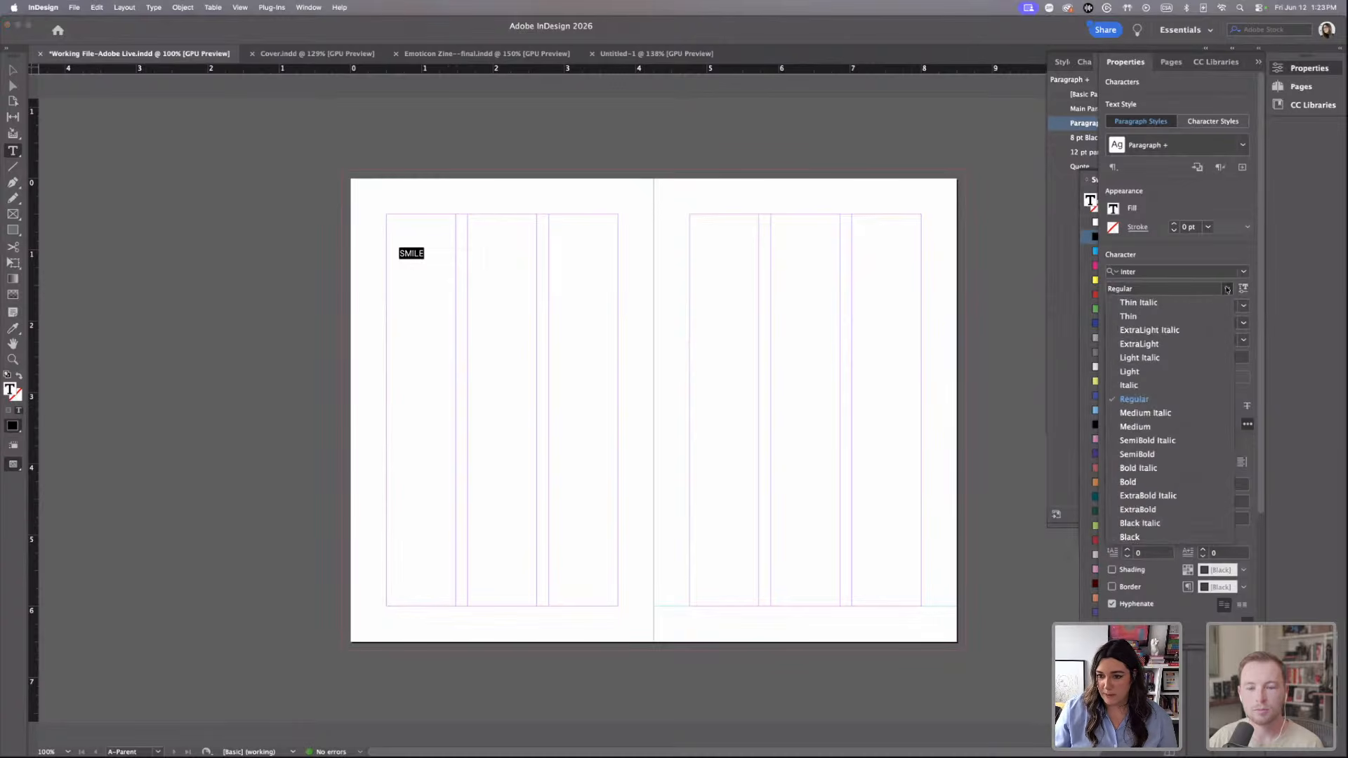
left_click(1139, 536)
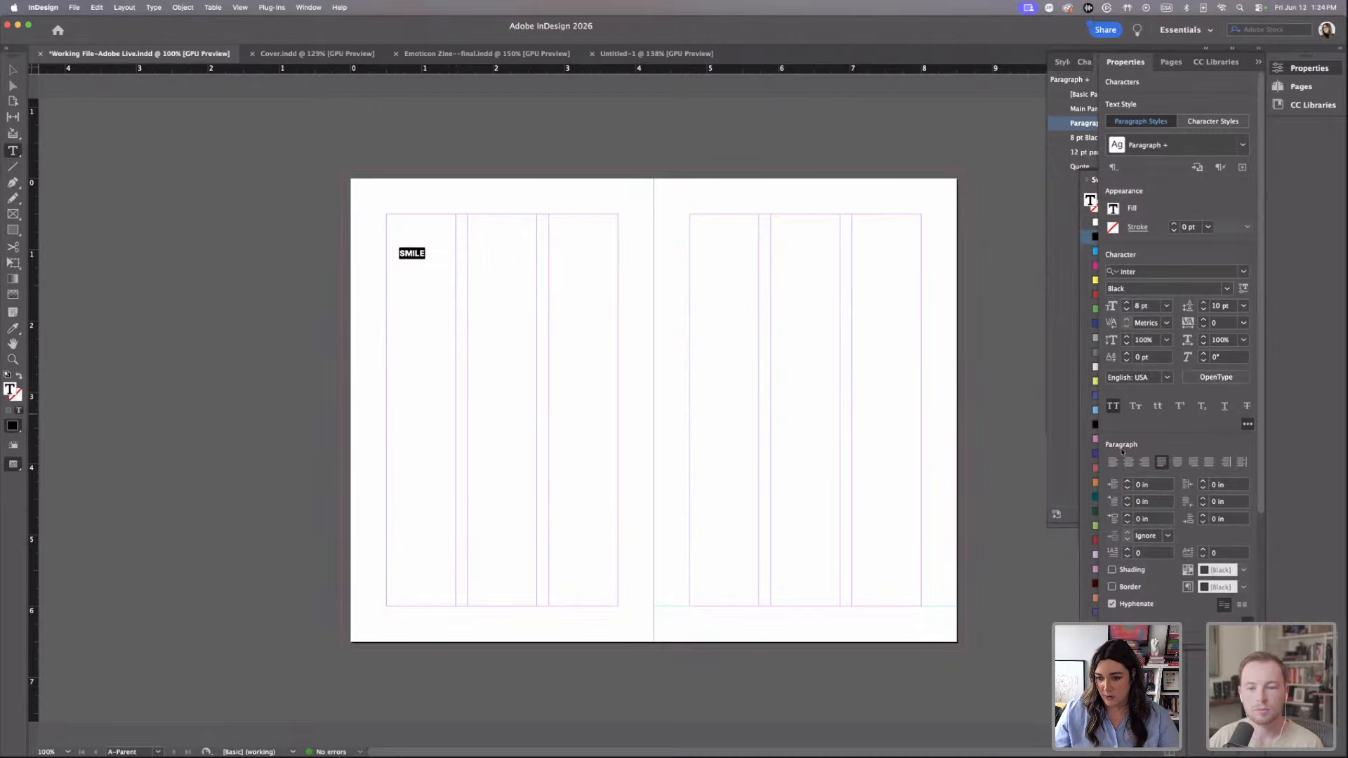
left_click(1144, 462)
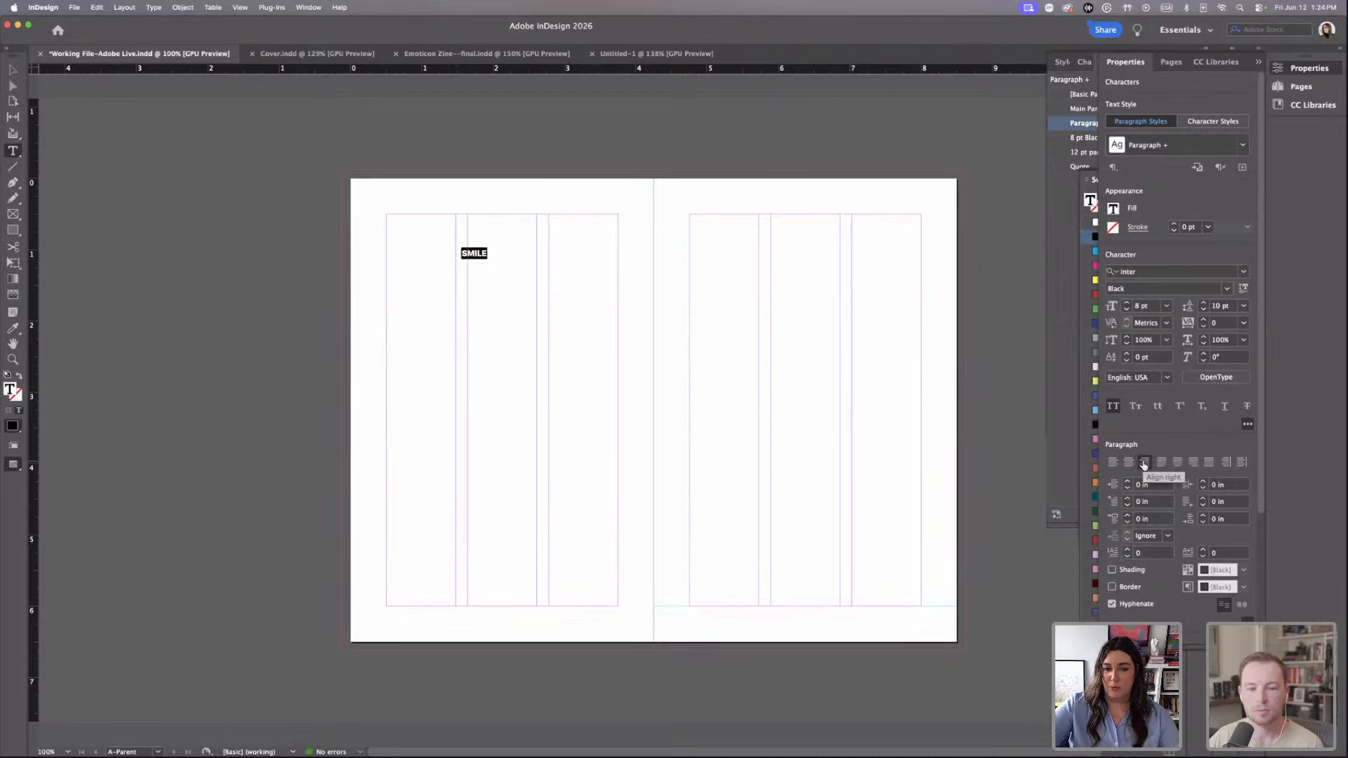
Rotate the SMILE frame 90° near the top of the first column and fit the frame to its text.
key("Escape")
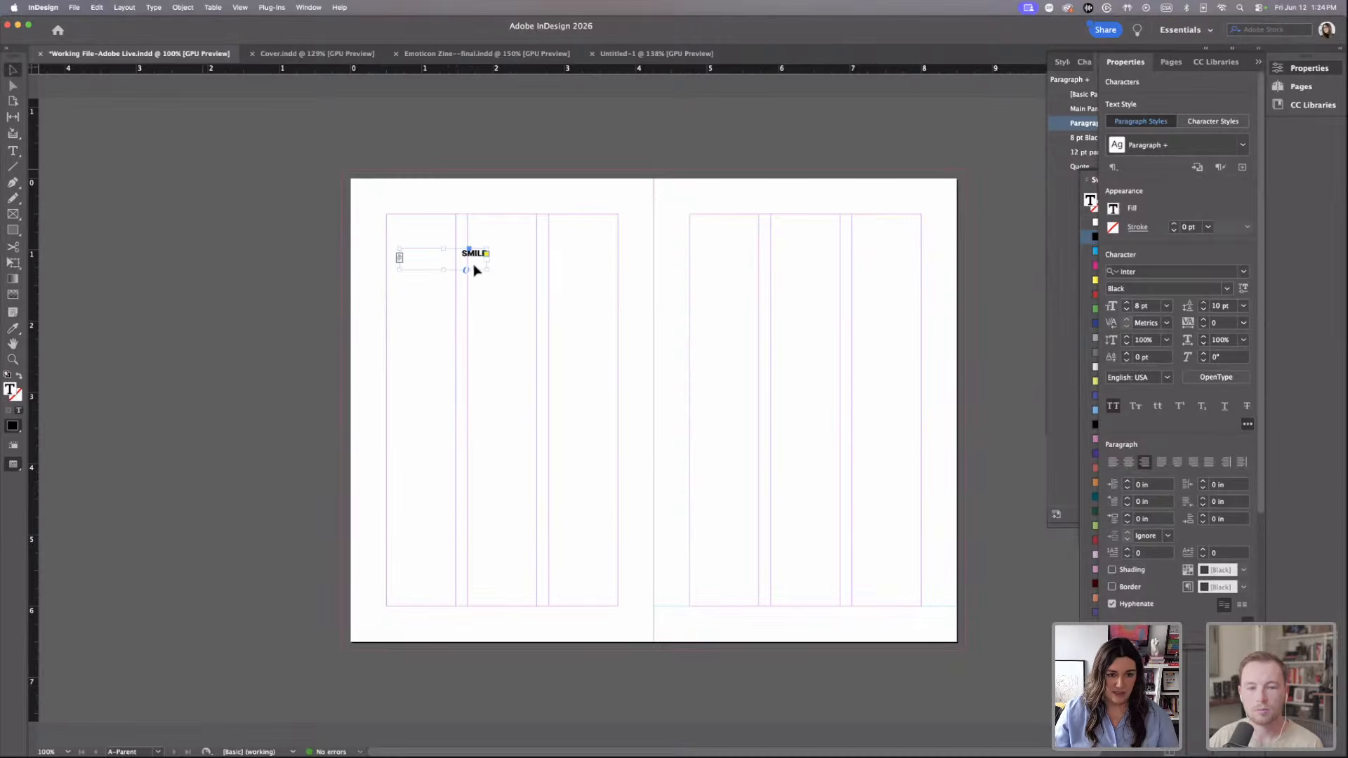
left_click_drag(492, 245, 442, 204)
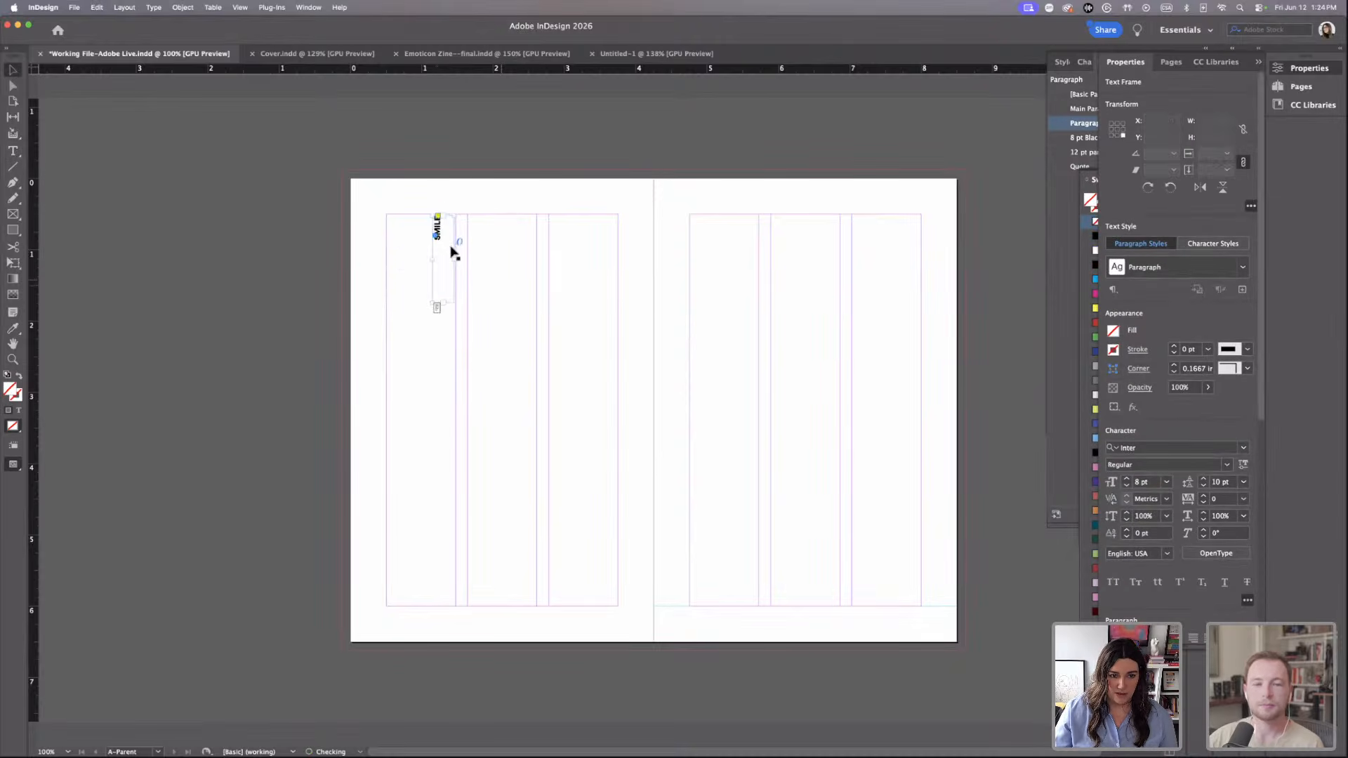
double_click(453, 303)
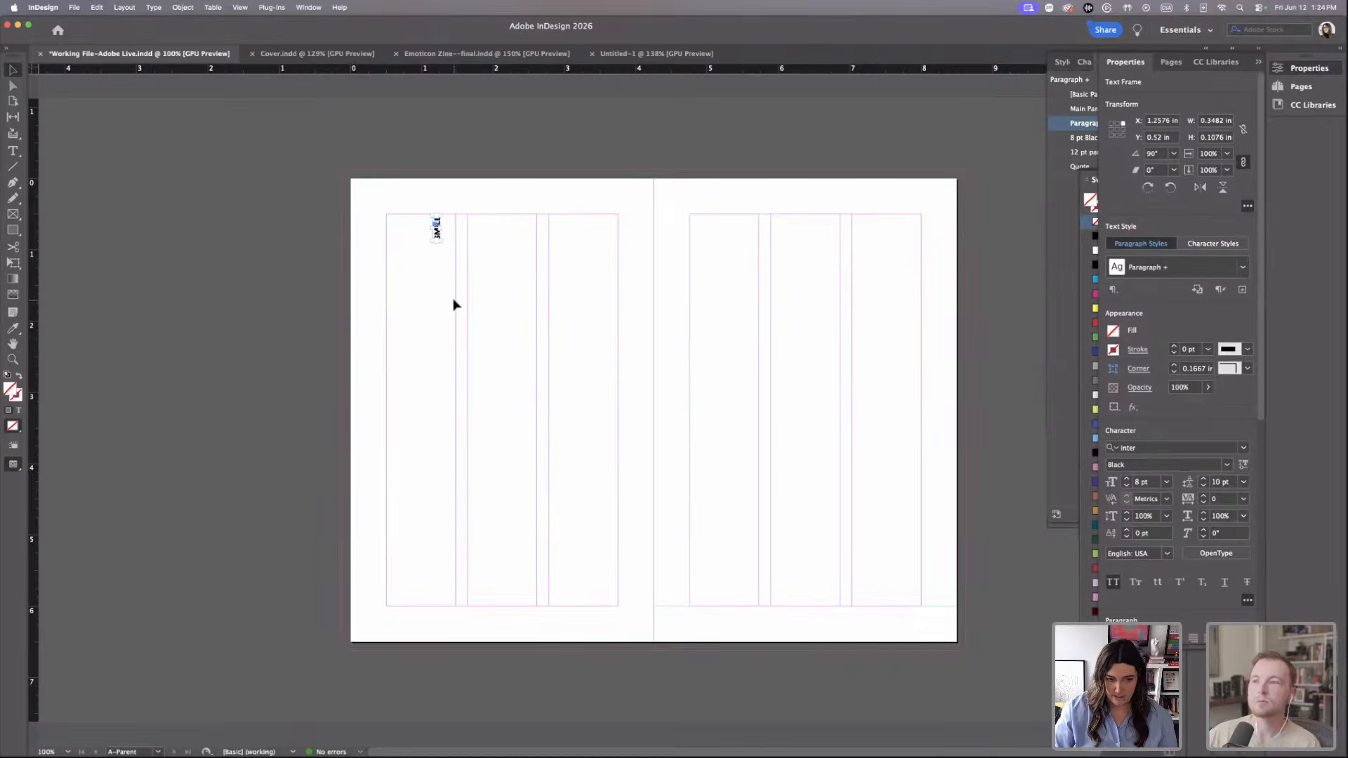
Lengthen the rotated SMILE frame to 1.69 in and place it against the outer margin at X 0.5 in, Y 0.5 in.
key("super+equal")
left_click_drag(531, 277, 527, 395)
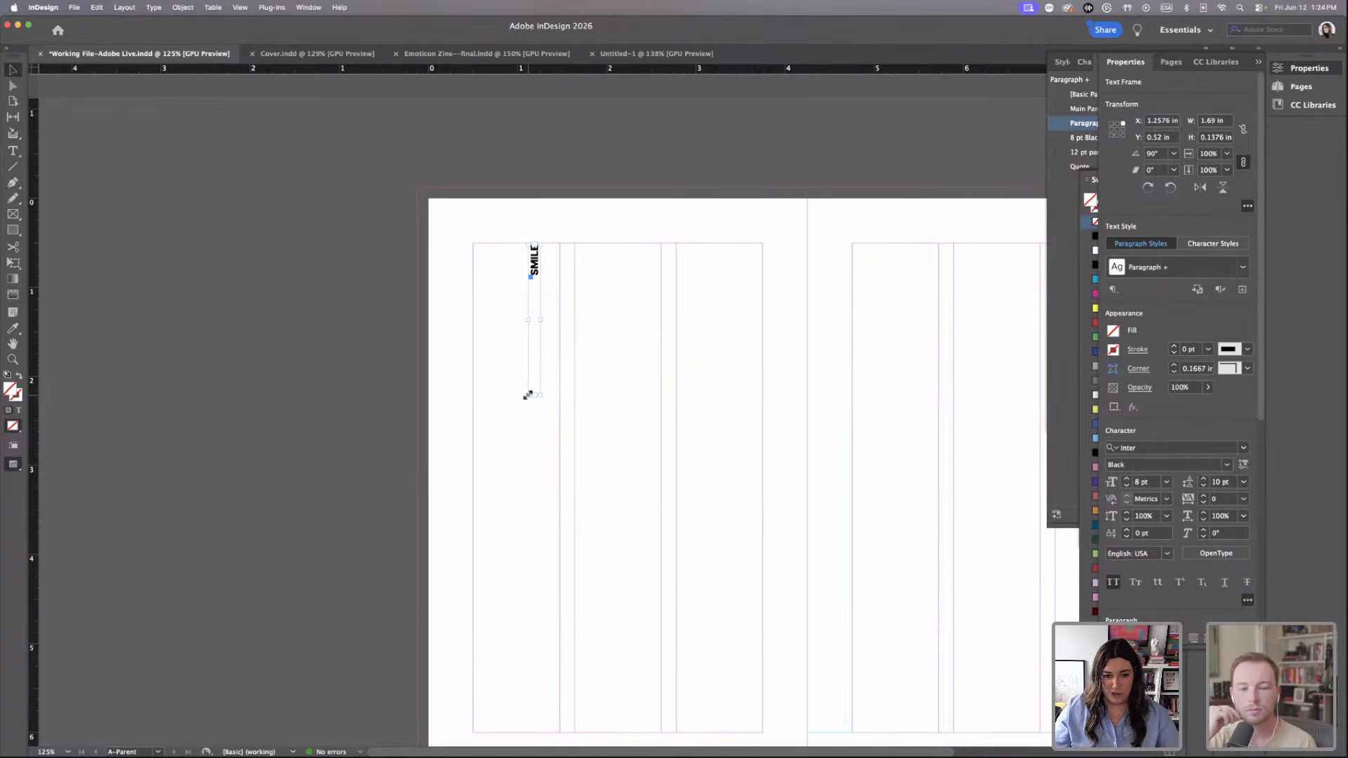
left_click_drag(536, 263, 477, 269)
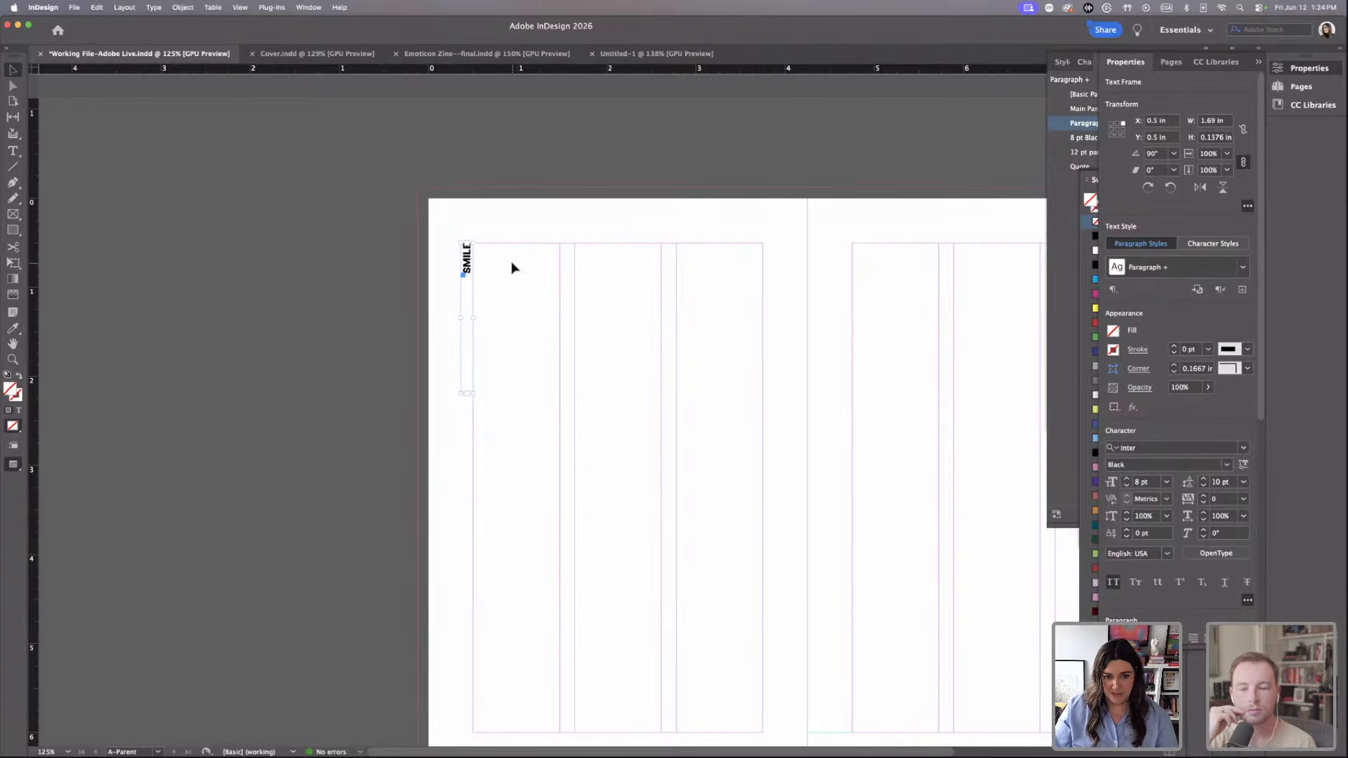
Move the rotated SMILE label out into the outer margin, to about X 0.41 in, Y 0.34 in.
scroll(513, 267, "down", 1)
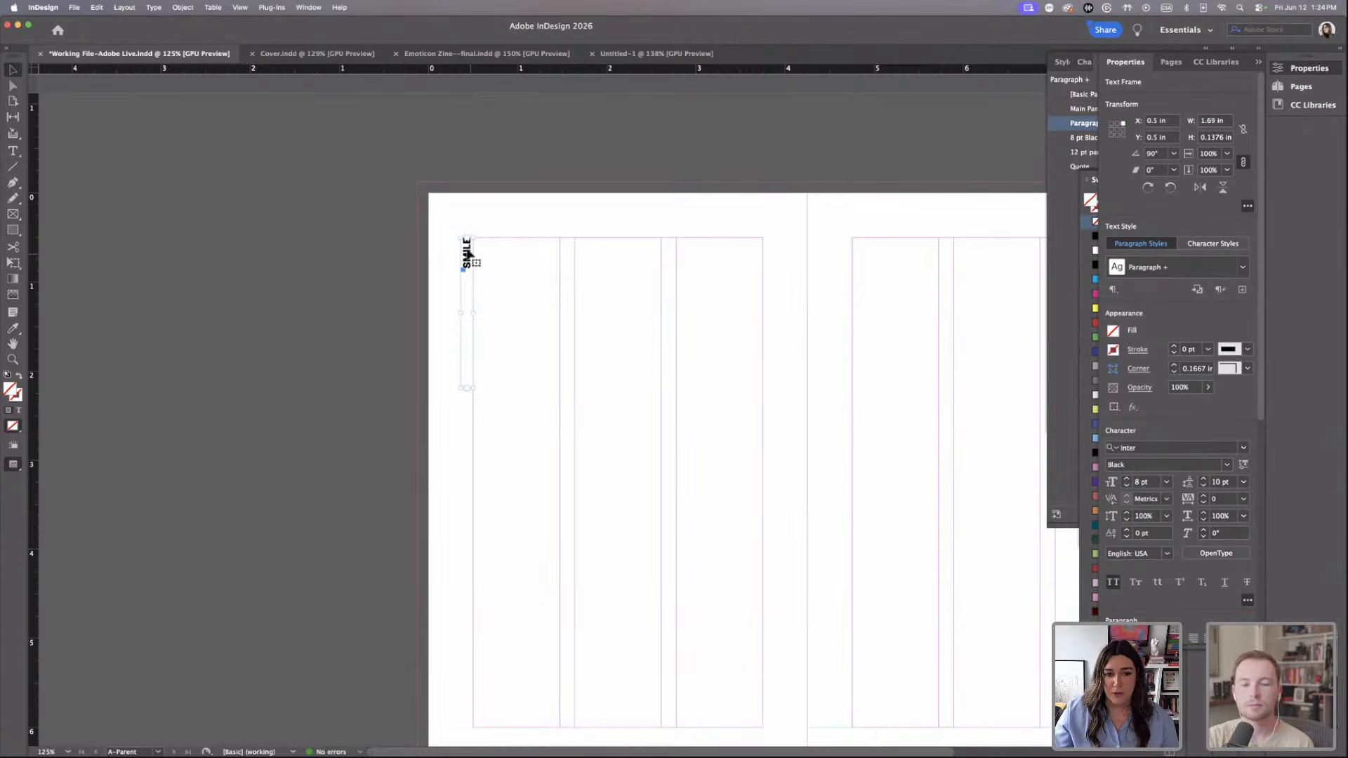
left_click_drag(469, 253, 461, 241)
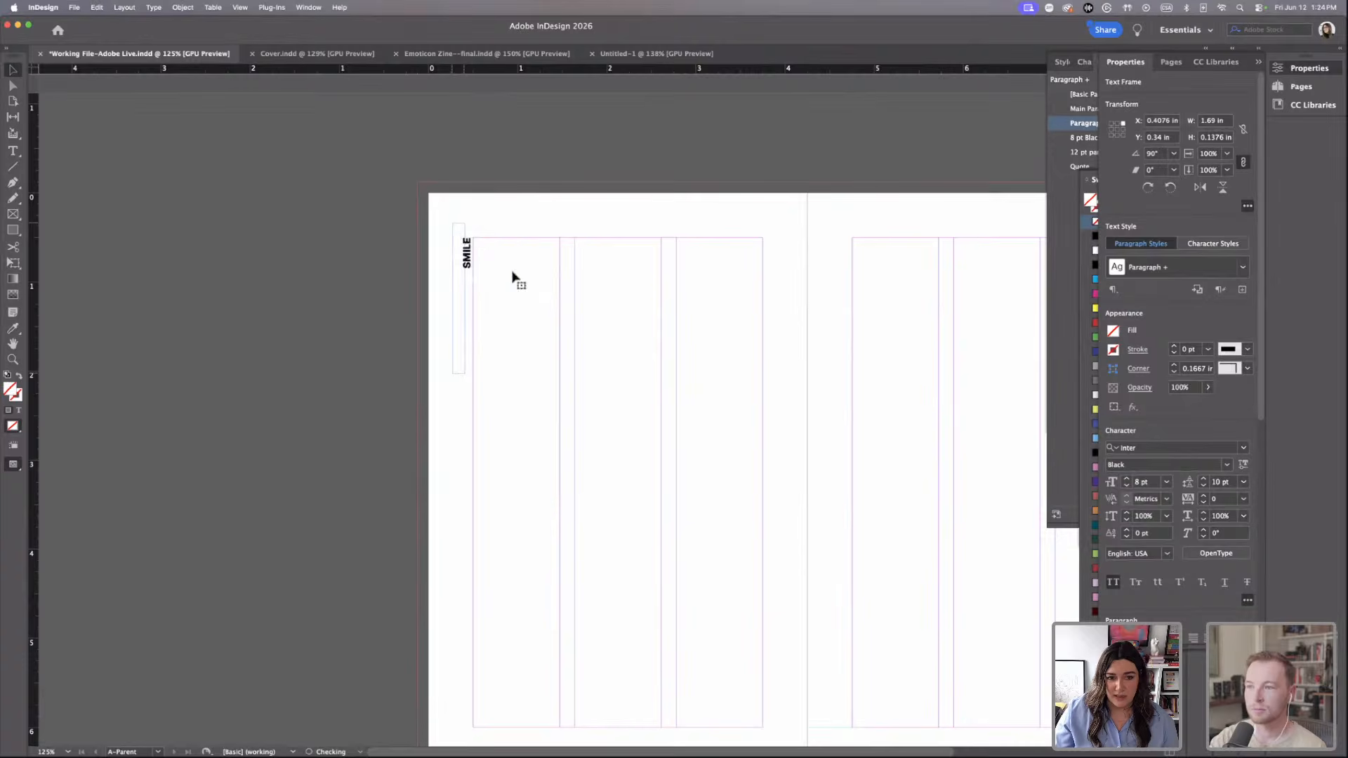
left_click(452, 304)
Draw a spacer rectangle about 0.15 × 0.42 in immediately beside the SMILE label, overlapping the outer margin line.
left_click(10, 231)
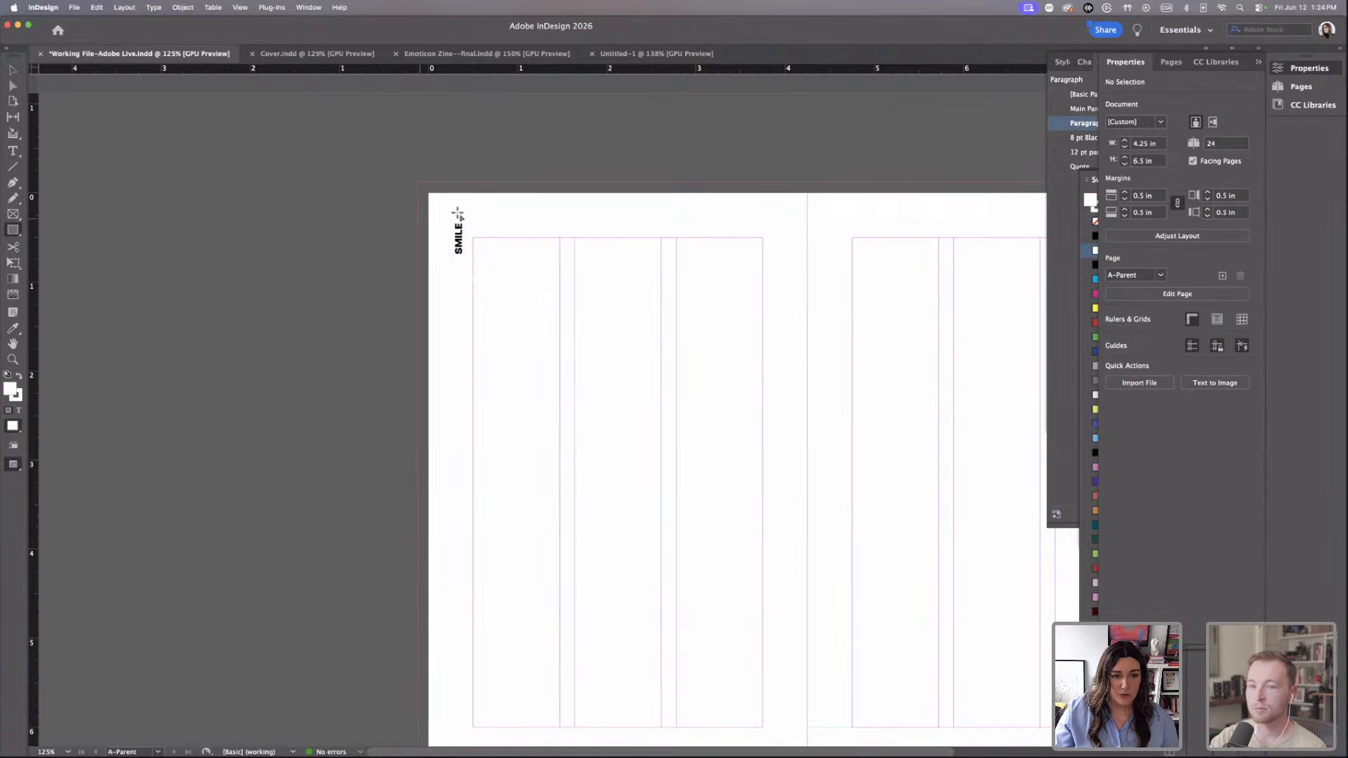
left_click_drag(461, 220, 480, 261)
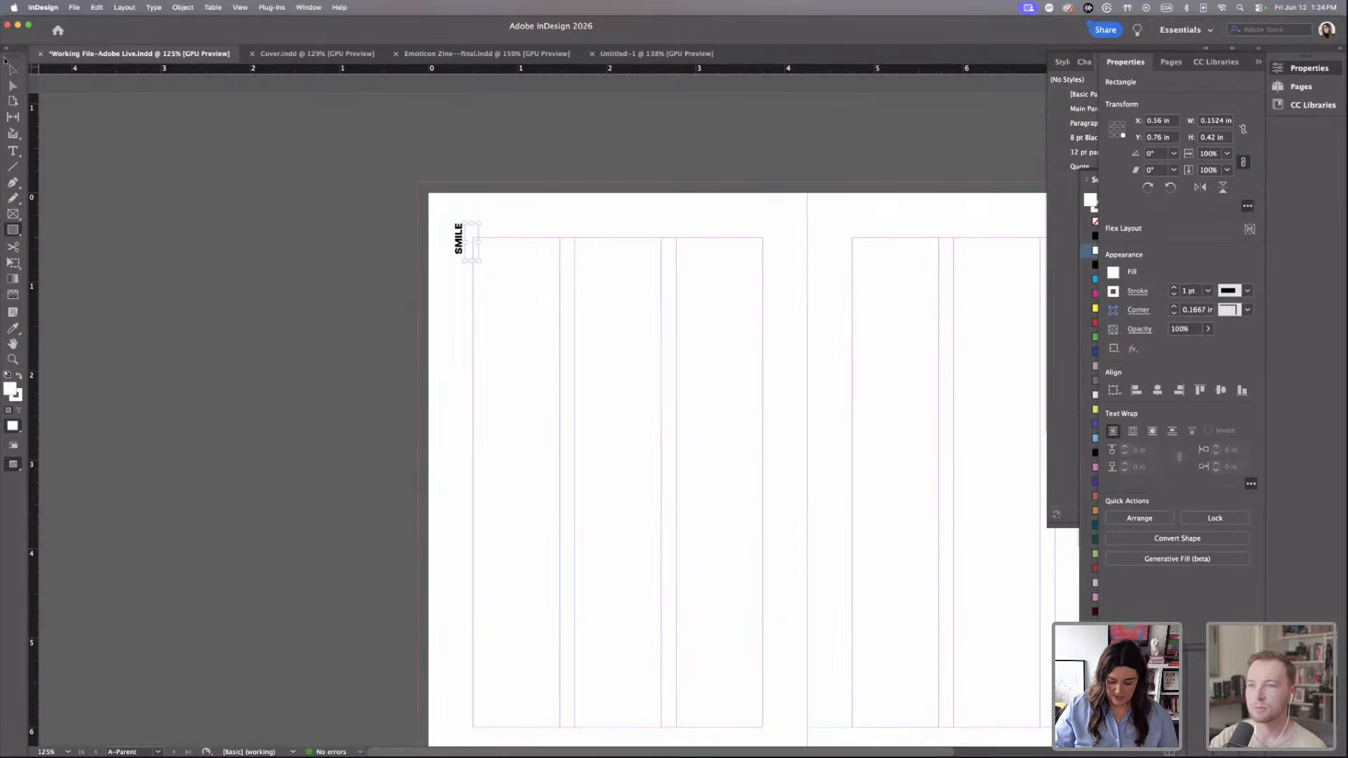
key("super+equal")
key("super+equal")
key("super+equal")
left_click(16, 70)
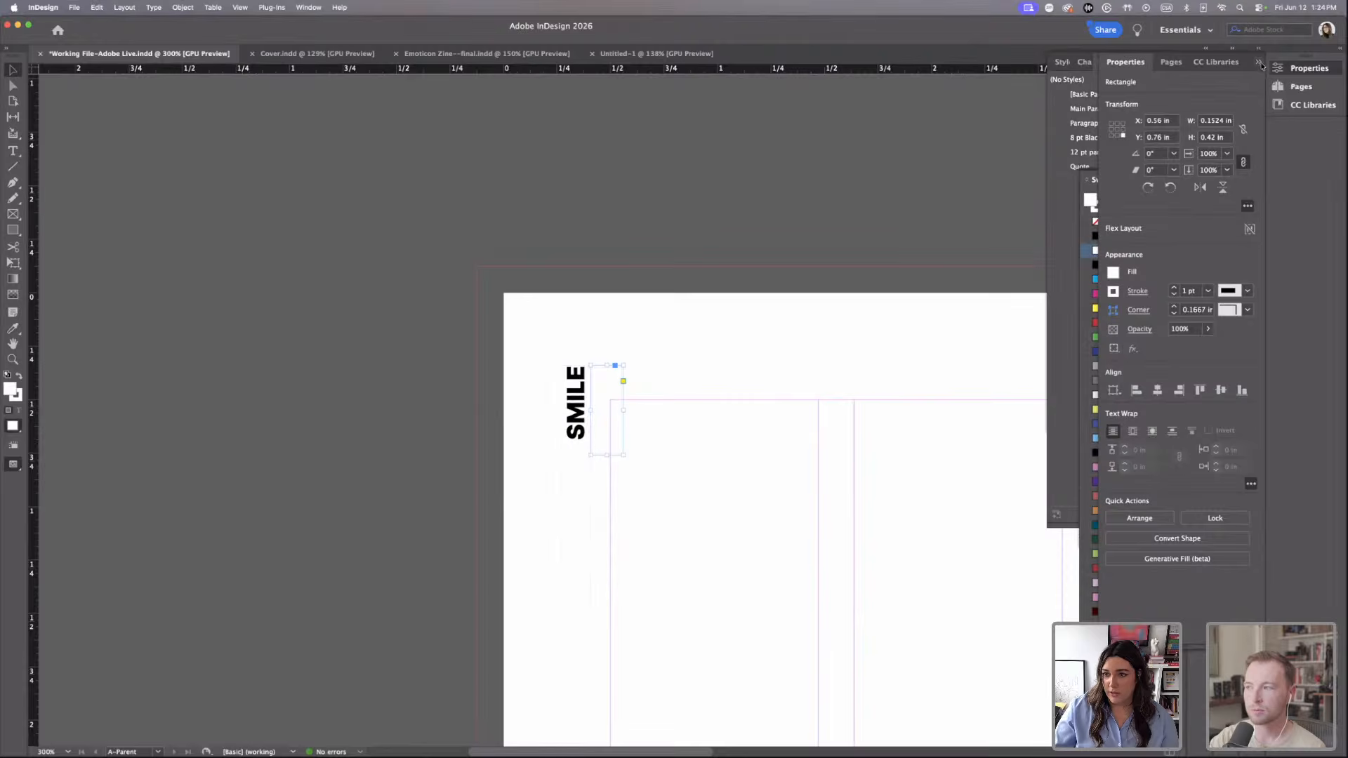
Fill the spacer rectangle with magenta C=0 M=100 Y=0 K=0 and set its stroke to None.
left_click(1258, 63)
left_click(1121, 294)
scroll(1144, 350, "down", 3)
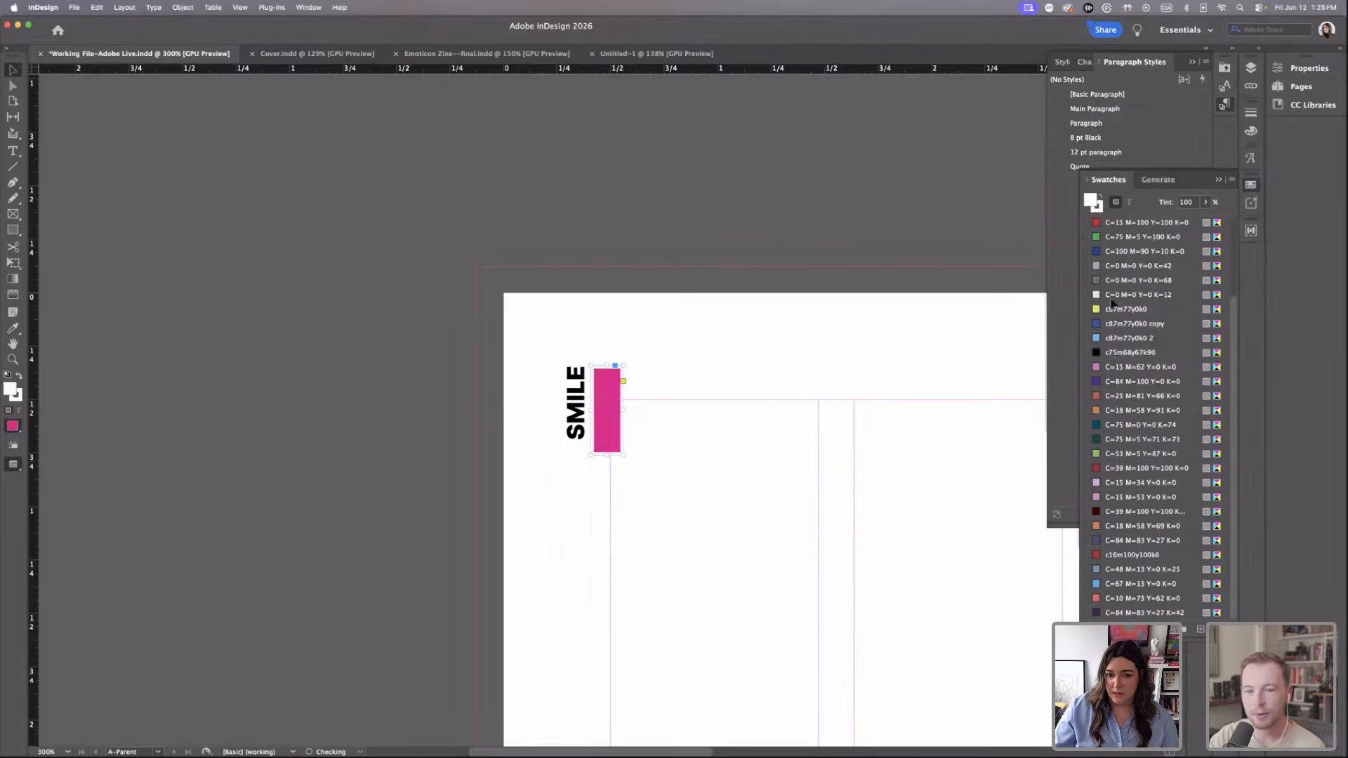
left_click(1101, 209)
scroll(1144, 280, "up", 2)
left_click(1116, 221)
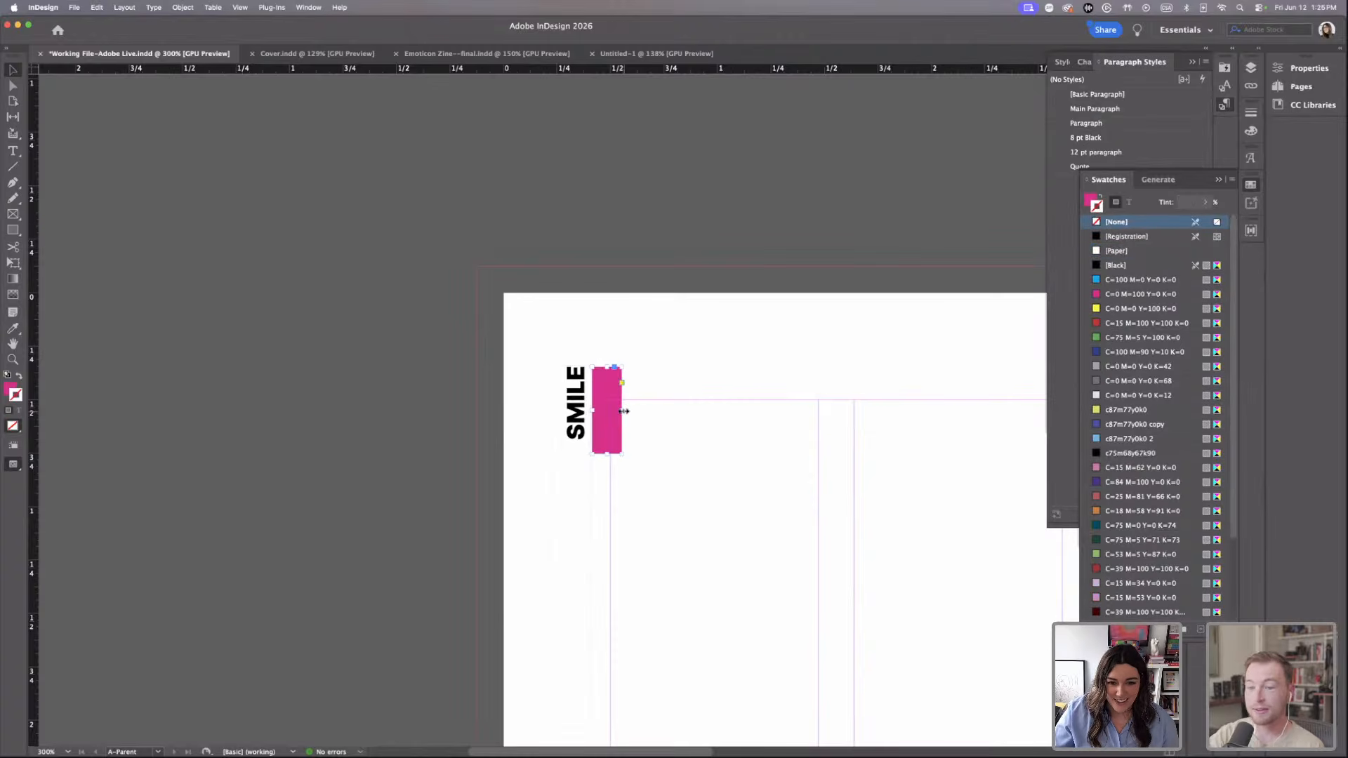
Resize the magenta spacer to span exactly from the SMILE text to the page's outer margin line.
left_click_drag(622, 410, 586, 414)
left_click_drag(598, 366, 601, 362)
left_click(663, 423)
left_click(611, 413)
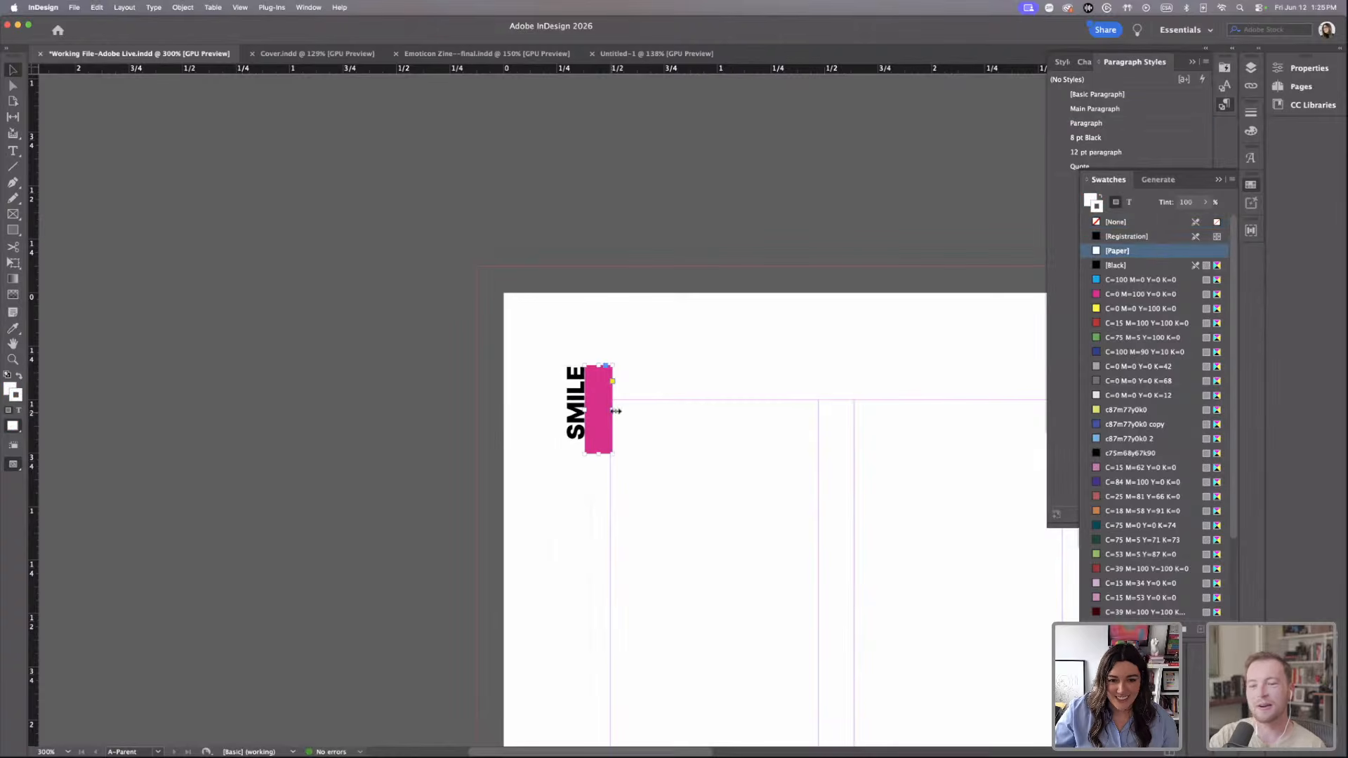
left_click_drag(612, 410, 610, 411)
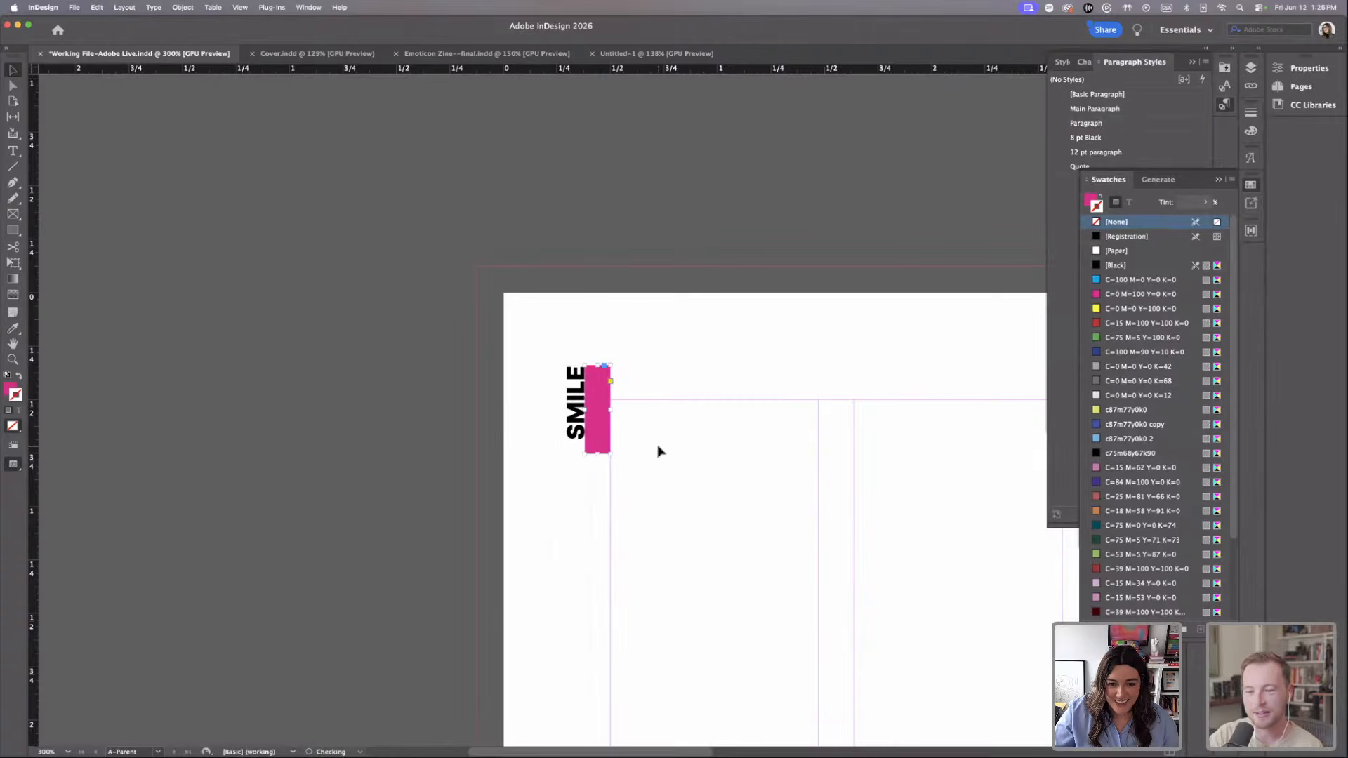
left_click(720, 489)
Add a vertical guide along the magenta spacer's outer edge and a horizontal guide along its top edge.
left_click_drag(565, 299, 584, 340)
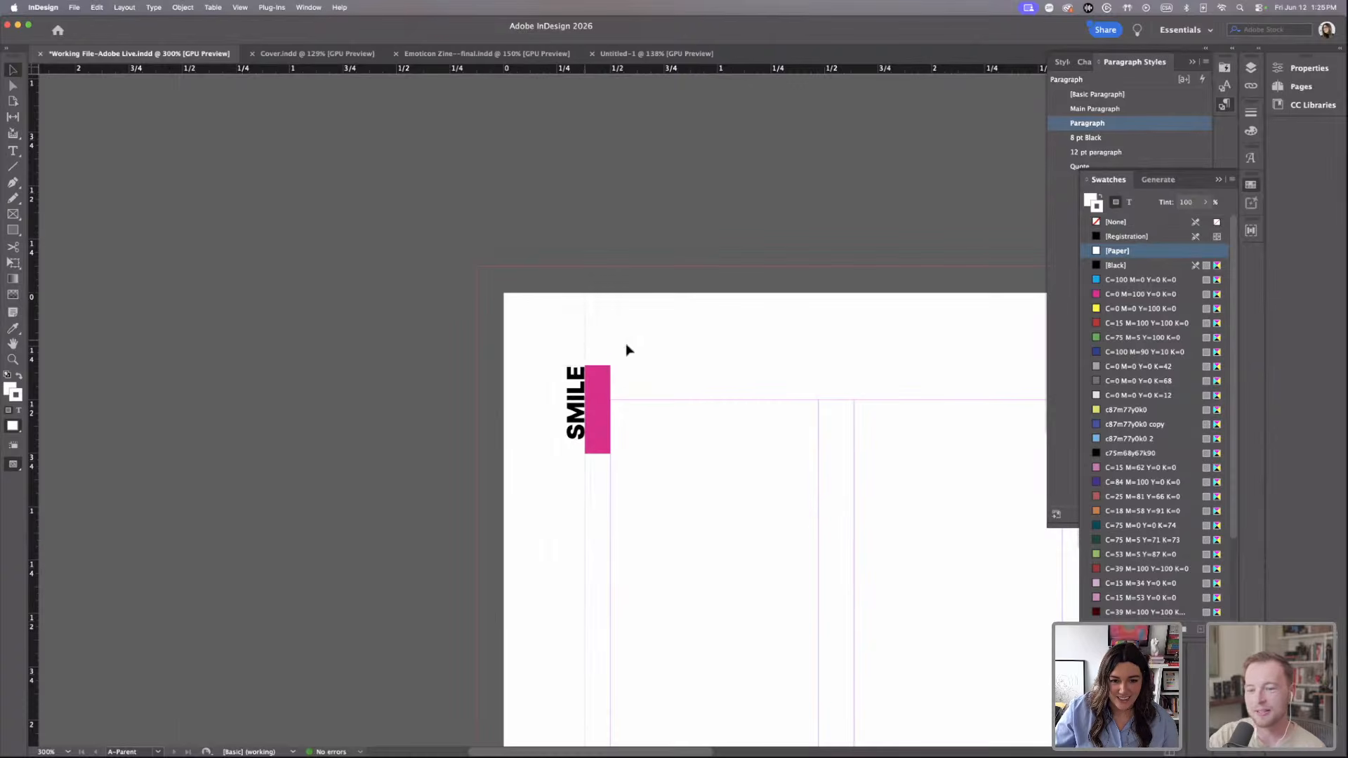
left_click_drag(695, 73, 589, 365)
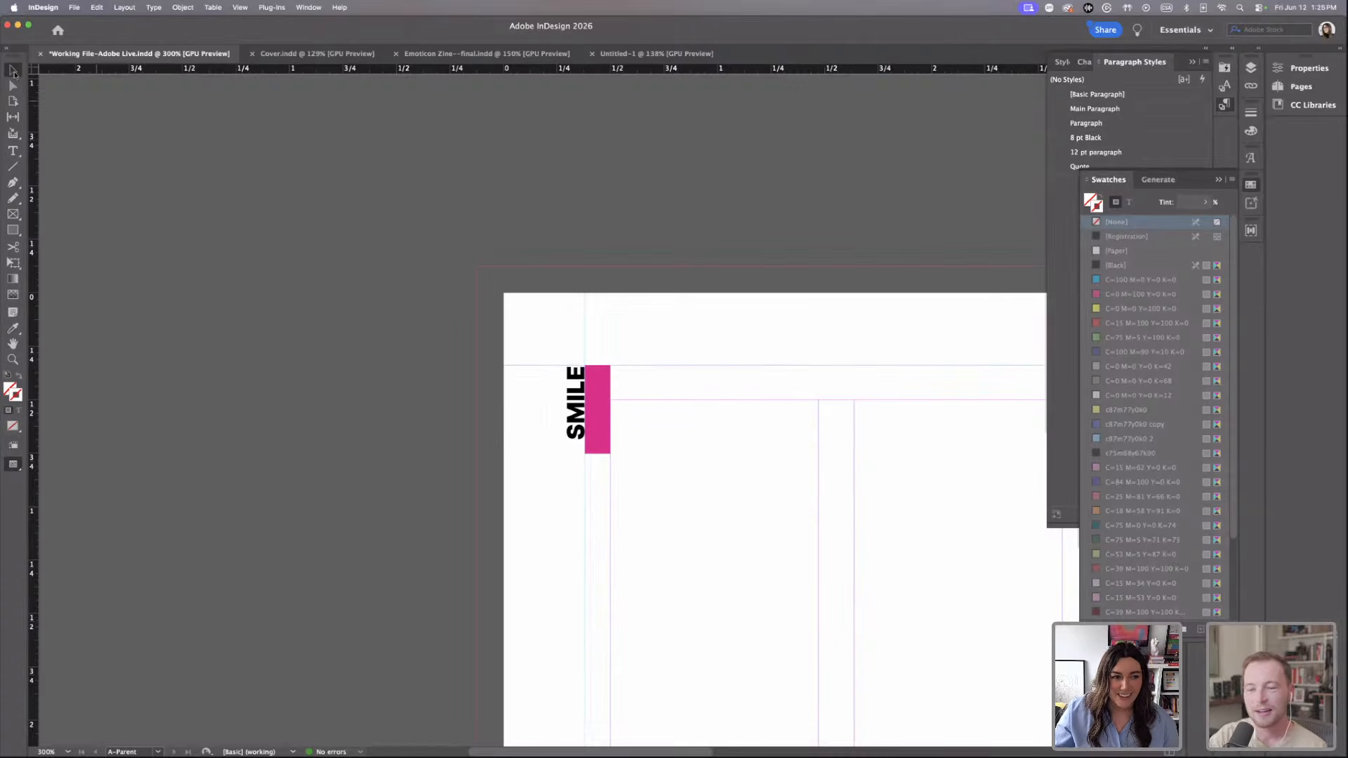
left_click(598, 385)
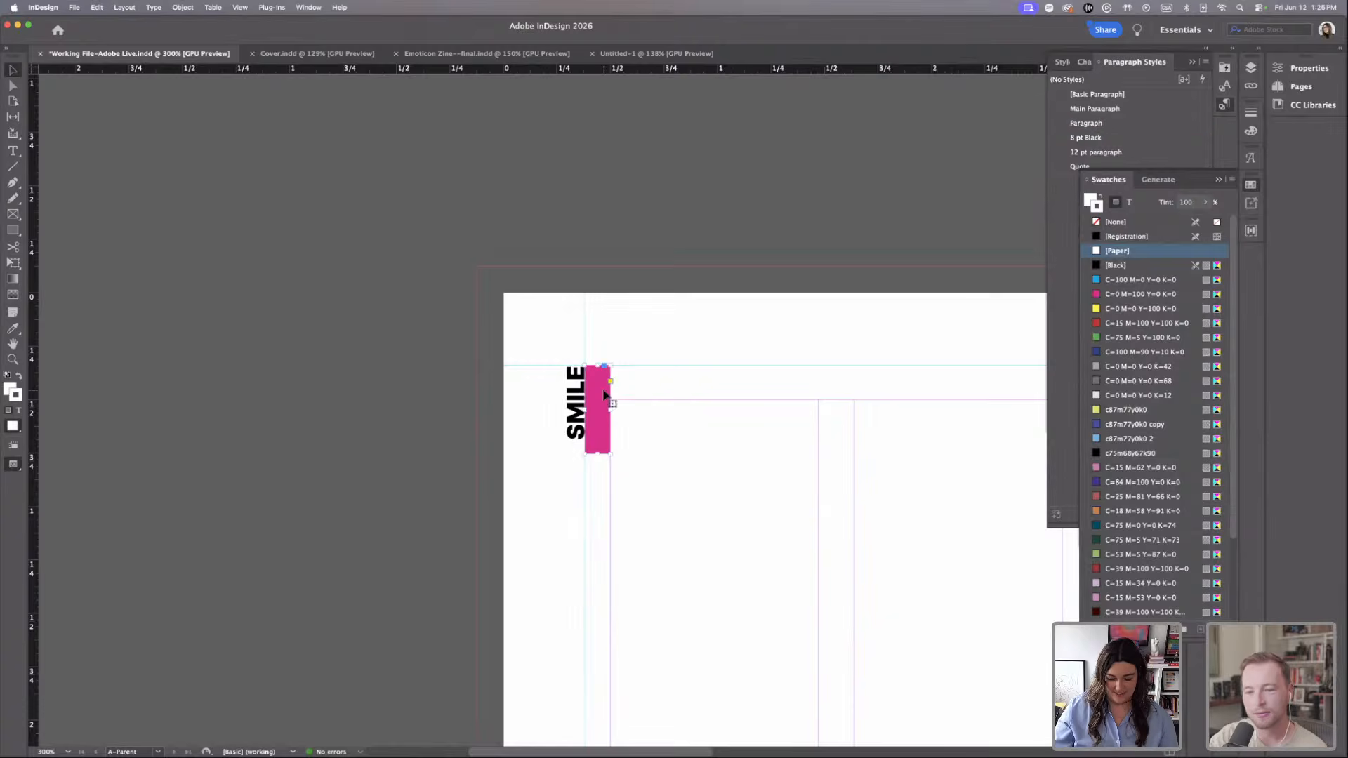
Try moving the magenta spacer away from the SMILE label toward the right page's lower area.
key("super+minus")
key("super+minus")
left_click_drag(554, 276, 711, 397)
scroll(614, 354, "right", 5)
scroll(613, 353, "down", 2)
left_click_drag(614, 354, 571, 313)
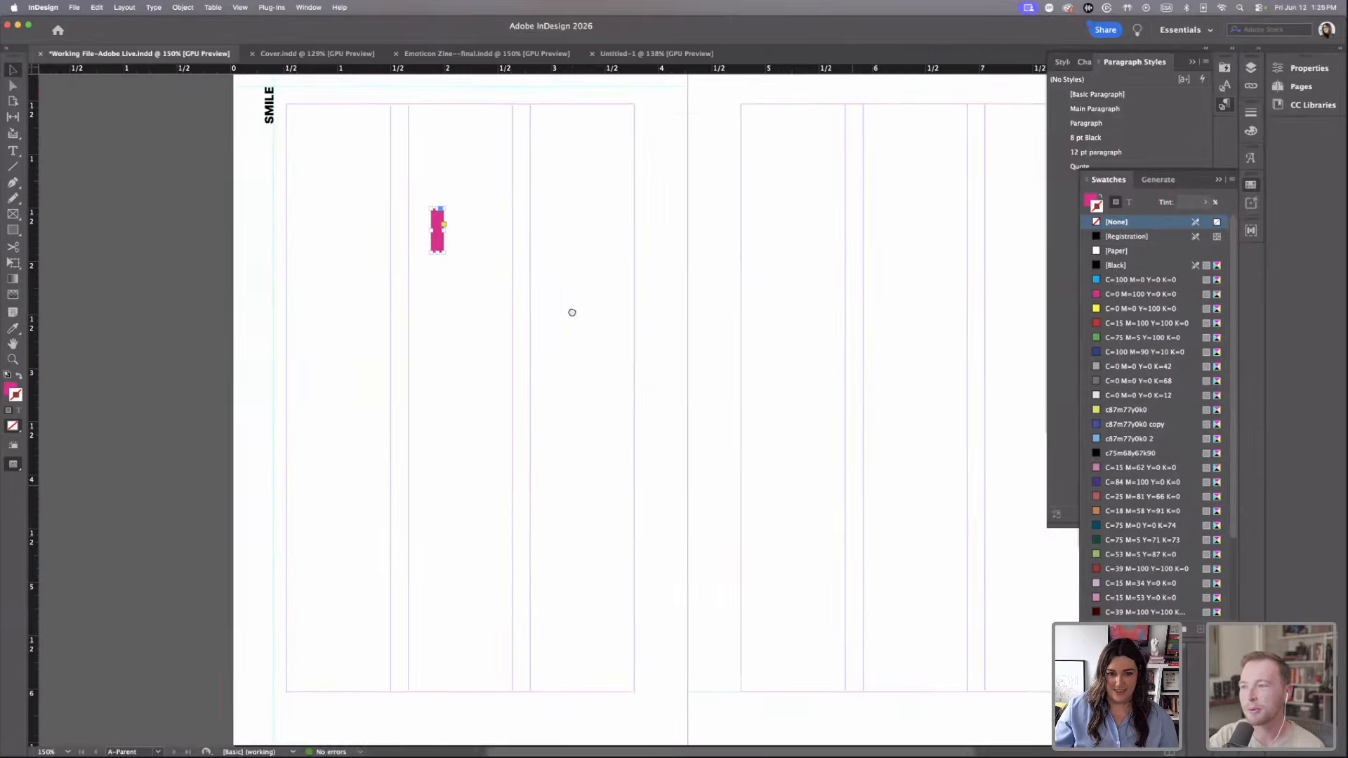
left_click_drag(436, 221, 851, 583)
left_click_drag(851, 584, 414, 223)
scroll(474, 248, "left", 6)
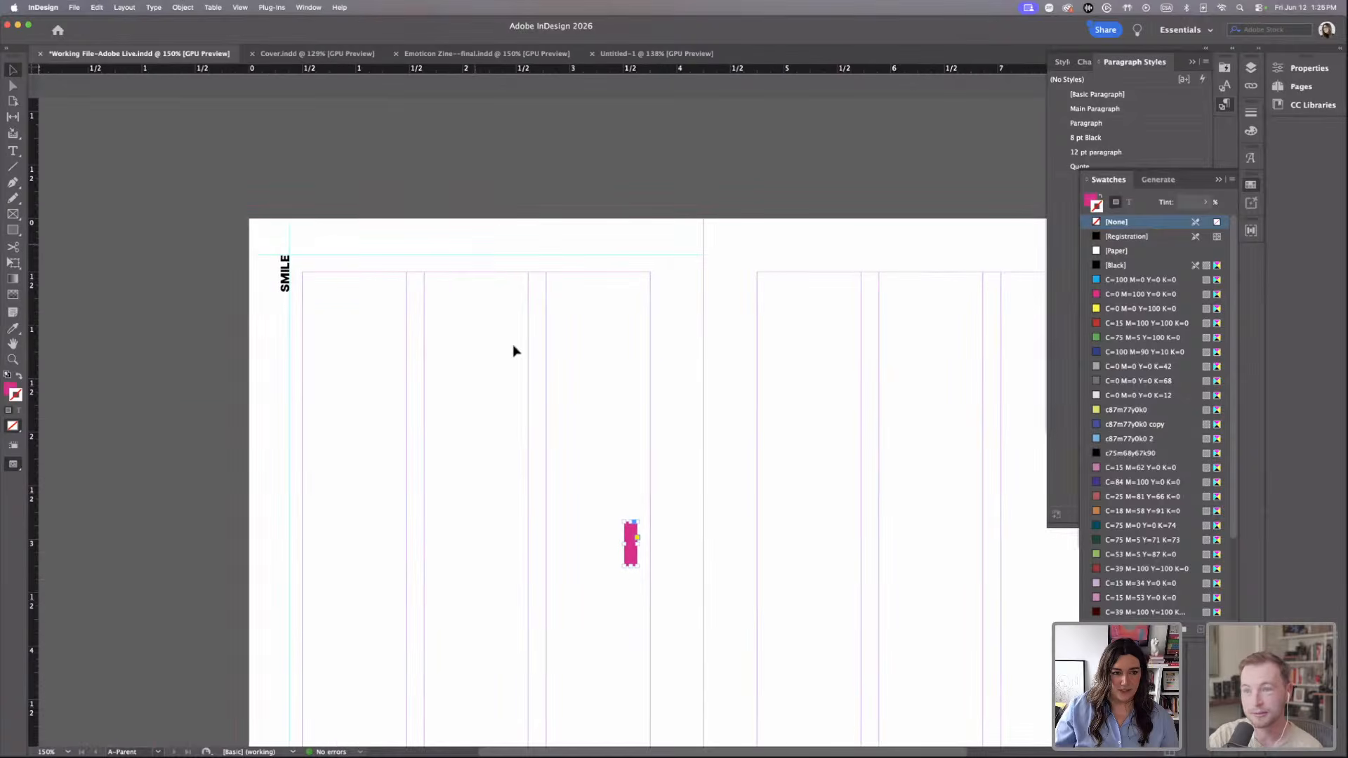
Rotate the spacer 90° onto the left page's upper margin corner and align the horizontal guide with its top edge.
left_click_drag(632, 540, 334, 264)
key("super+equal")
key("super+equal")
key("super+equal")
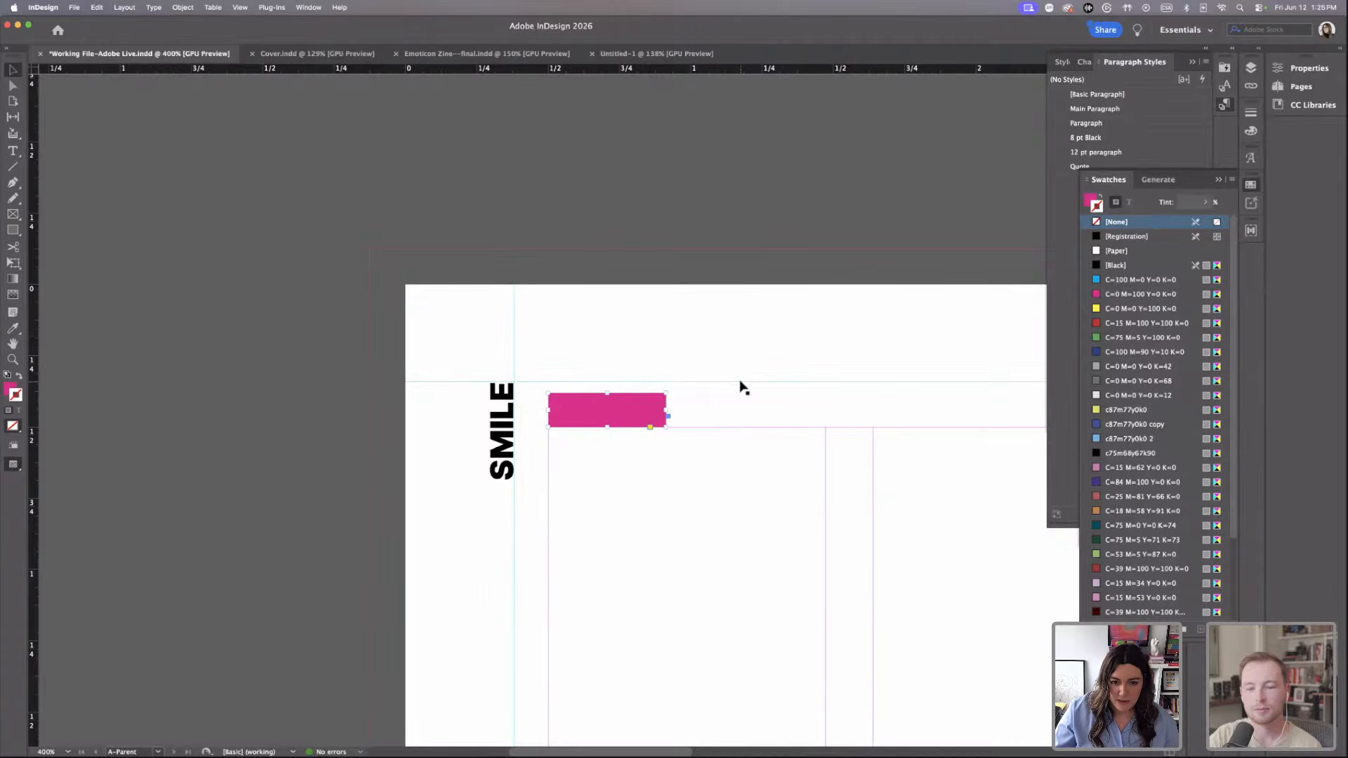
left_click_drag(741, 382, 679, 394)
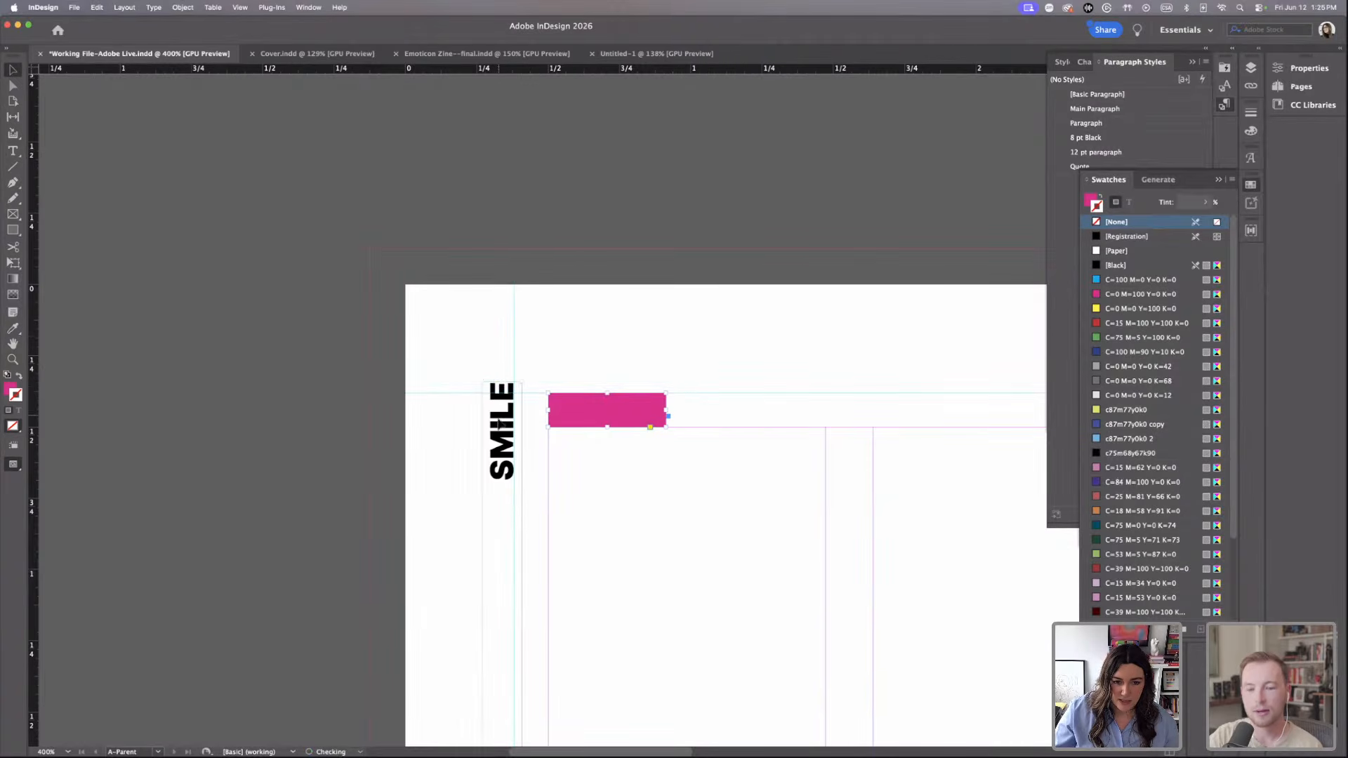
Lower the SMILE label so its top meets the horizontal guide, and cut the magenta spacer.
left_click_drag(500, 423, 500, 436)
left_click(656, 517)
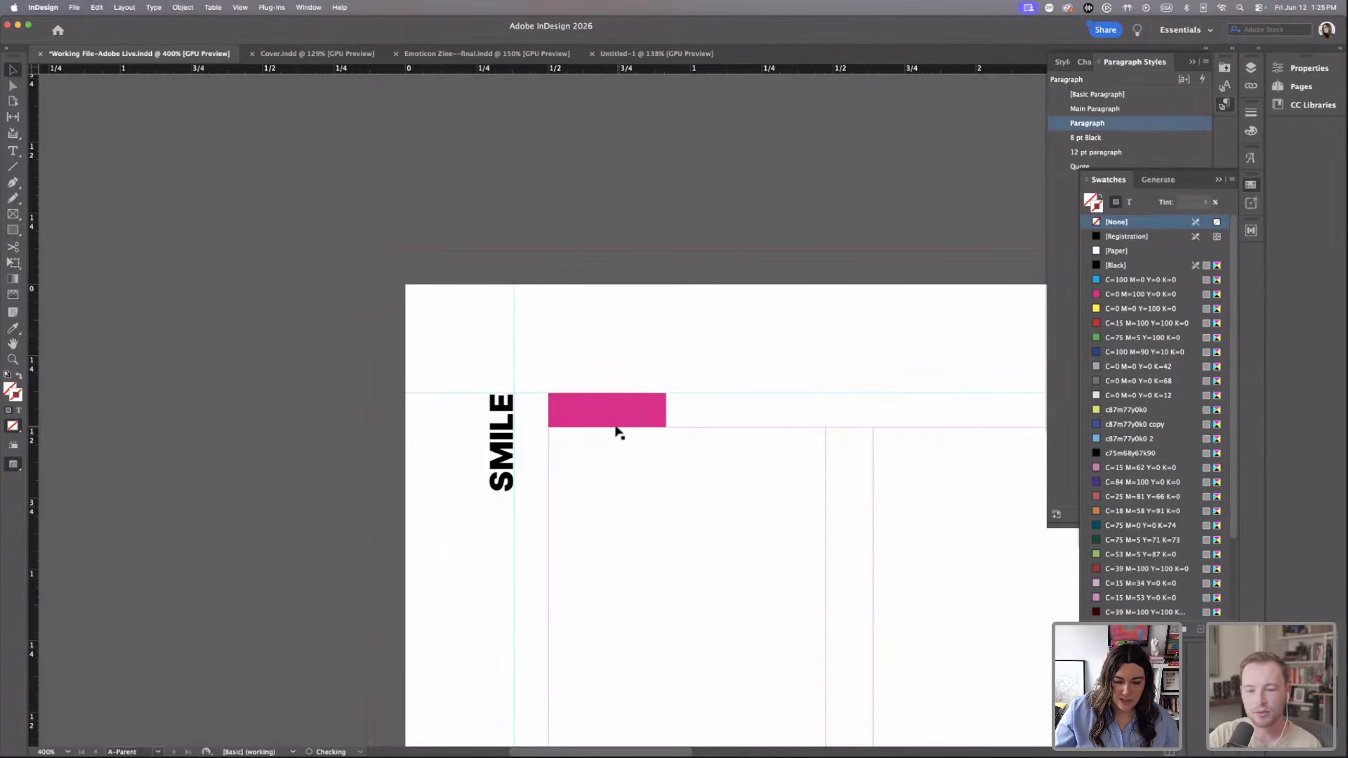
left_click(618, 419)
key("BackSpace")
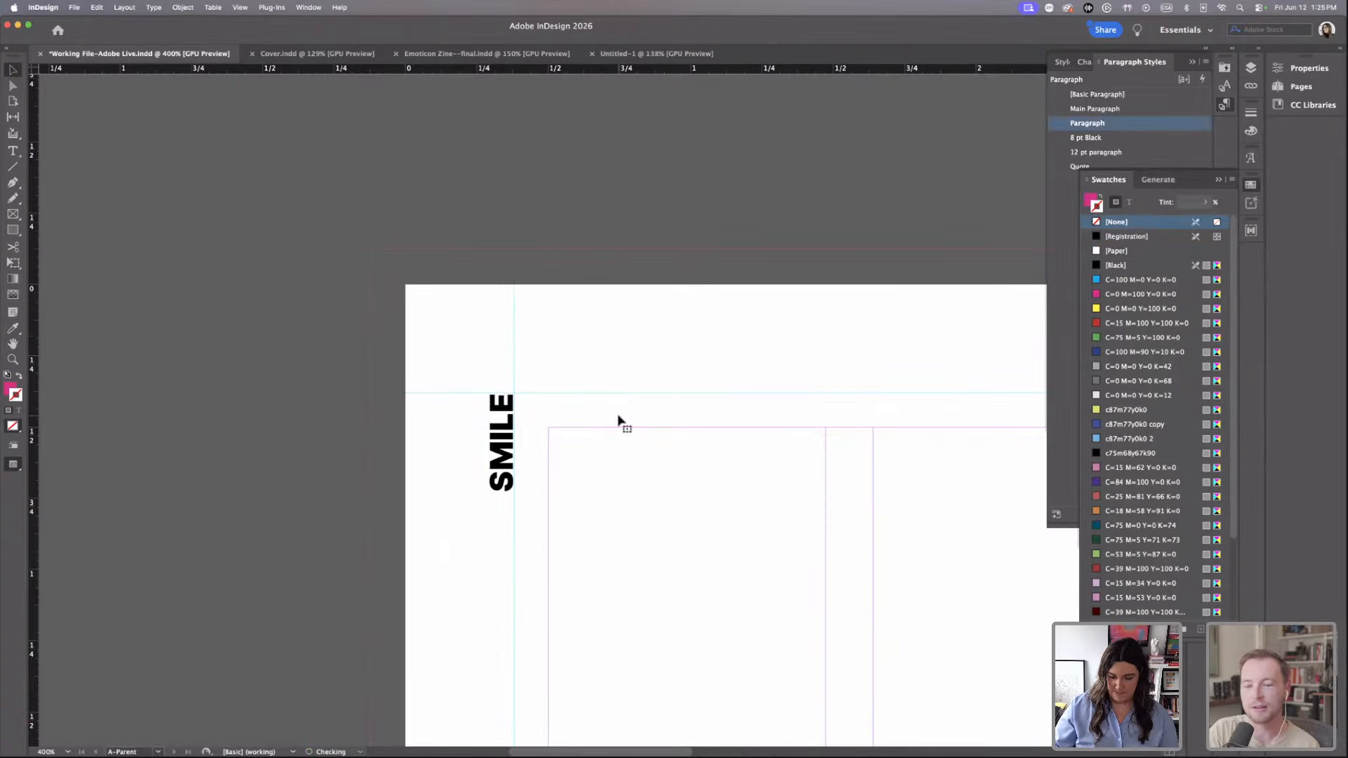
Paste the spacer at the right page's lower outer margin corner, one copy horizontal below the margin and one vertical outside it.
scroll(702, 519, "down", 5)
scroll(702, 520, "right", 5)
scroll(626, 457, "down", 5)
scroll(626, 457, "right", 10)
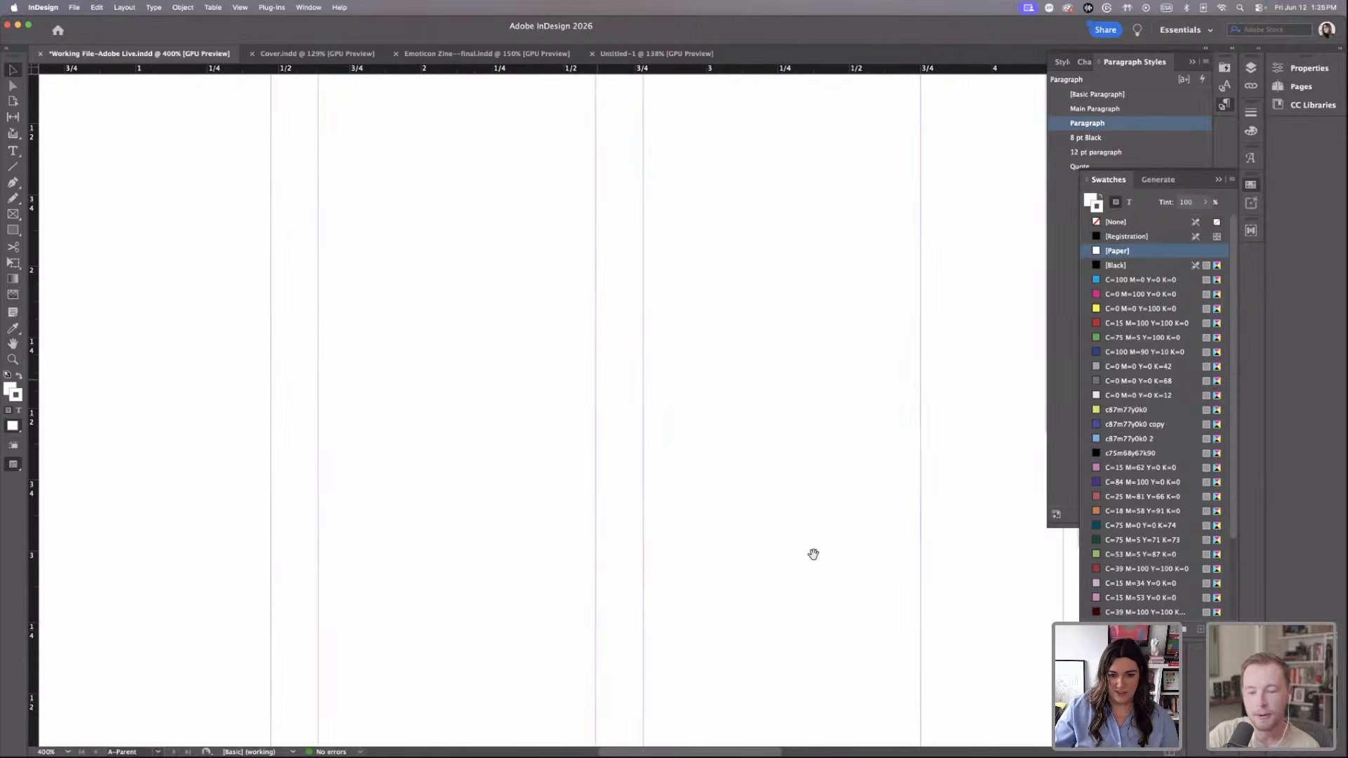
scroll(755, 402, "down", 5)
scroll(755, 402, "right", 10)
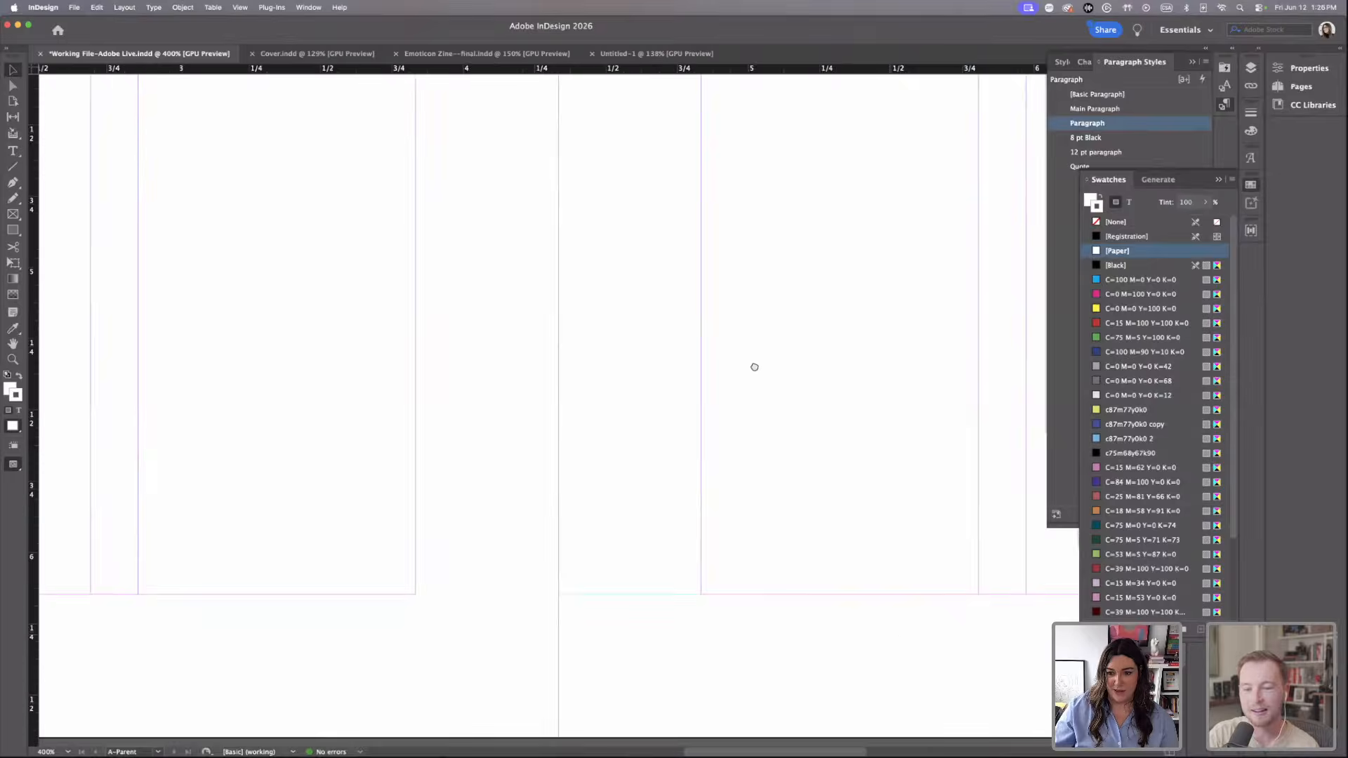
scroll(929, 440, "up", 2)
scroll(929, 440, "right", 3)
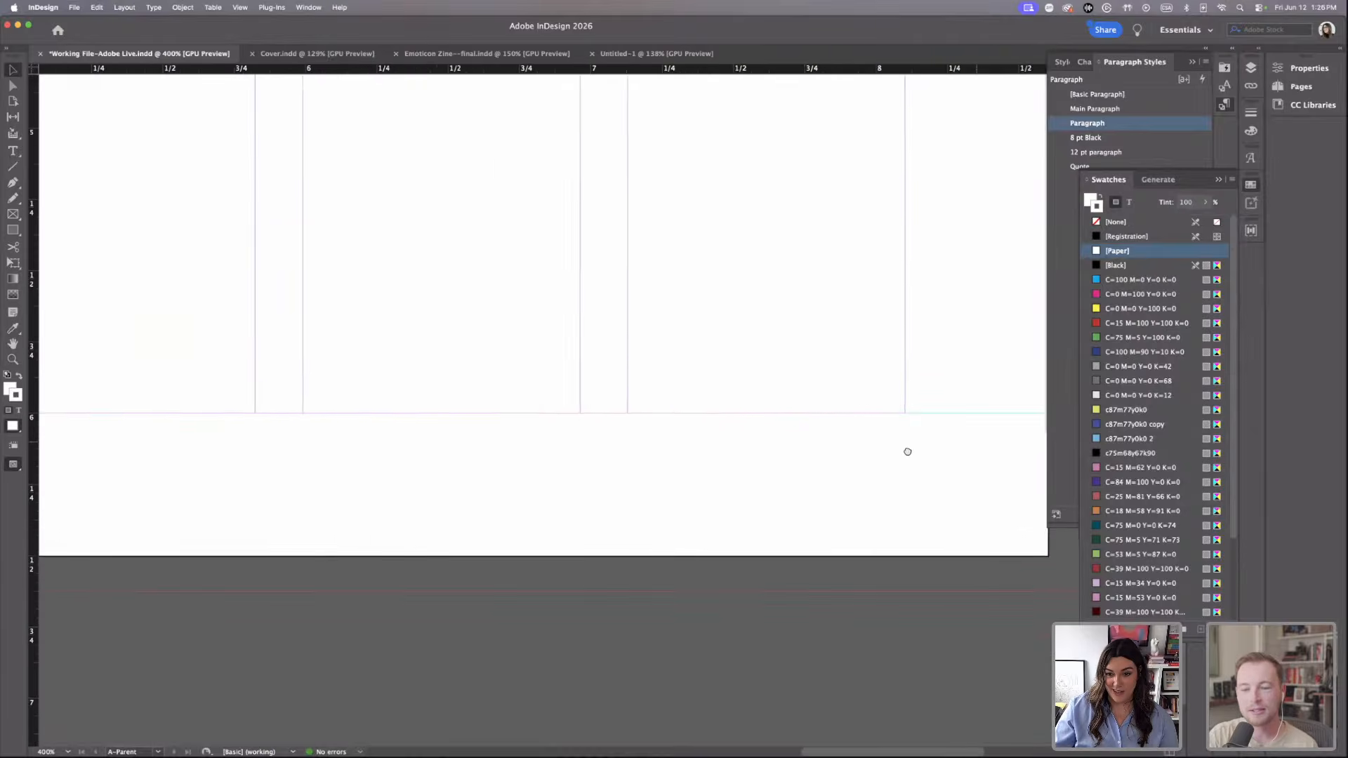
key("super+v")
left_click_drag(613, 407, 830, 395)
left_click_drag(822, 280, 896, 336)
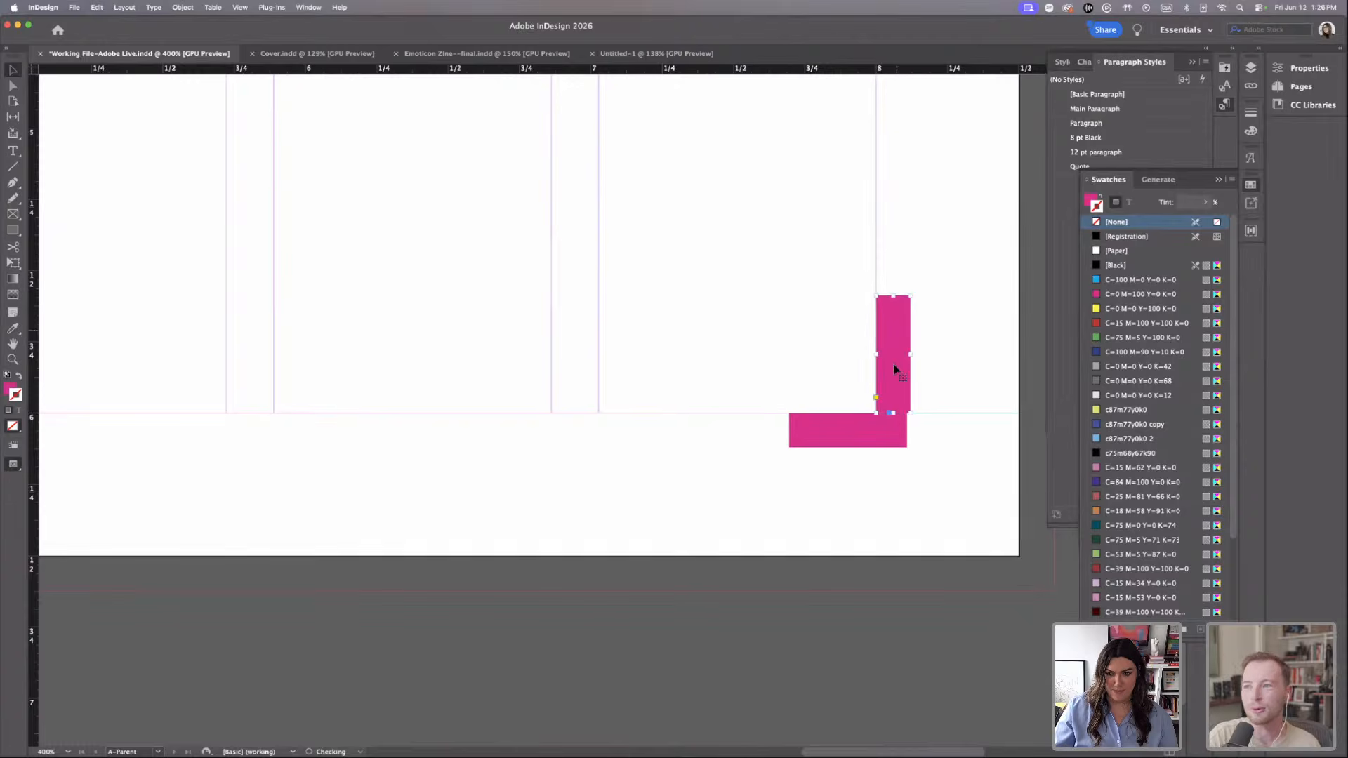
left_click_drag(884, 435, 893, 437)
left_click(196, 323)
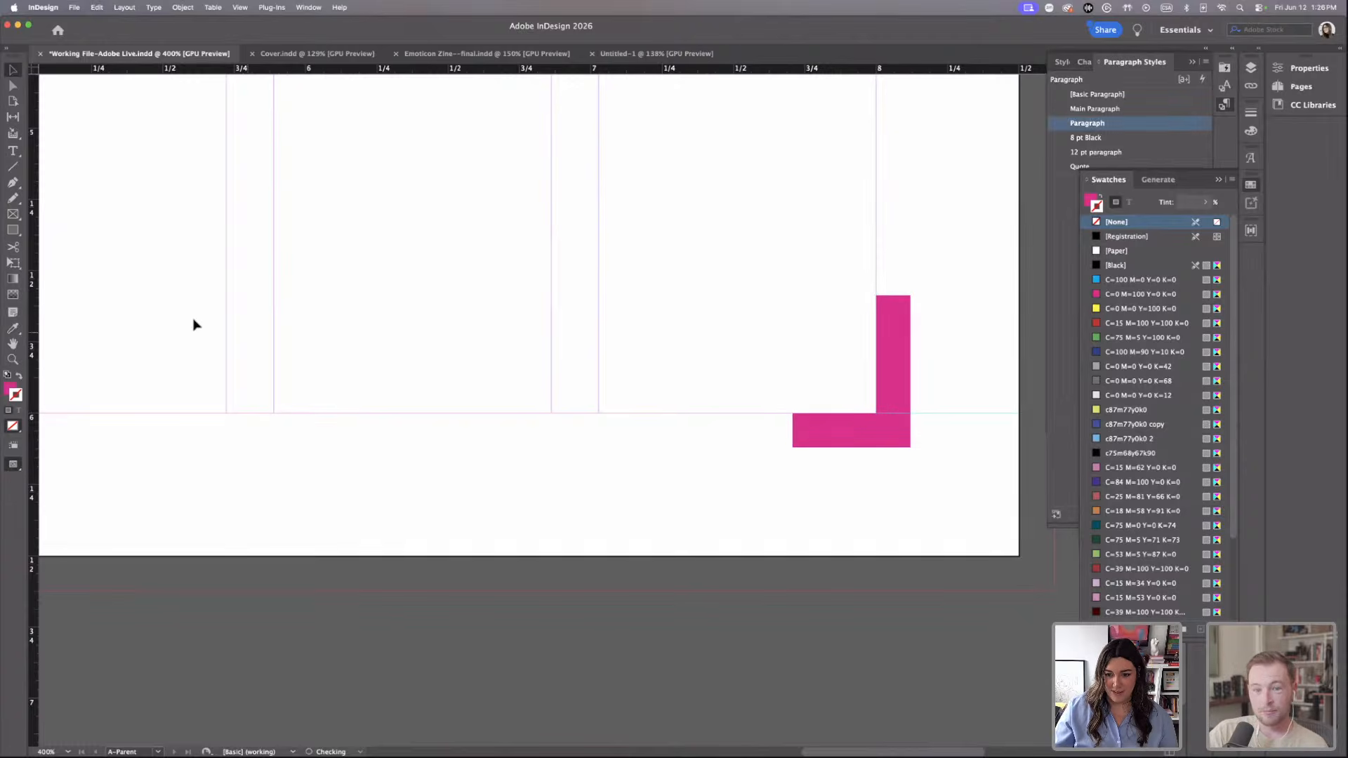
Add a vertical and a horizontal guide along the outer edges of the two spacers on the right page.
left_click_drag(32, 270, 907, 290)
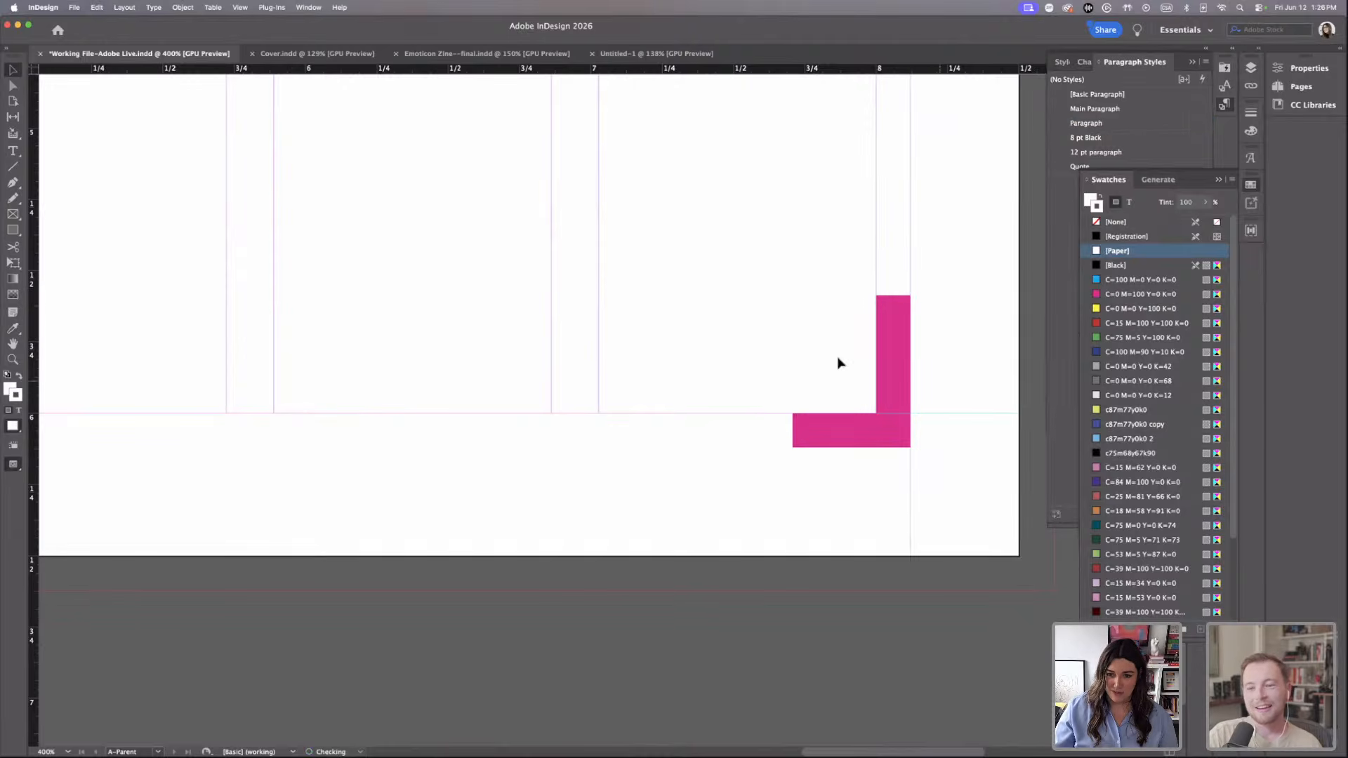
left_click_drag(916, 71, 892, 447)
left_click(864, 496)
Delete both magenta spacers from the right page's lower corner.
left_click(889, 383)
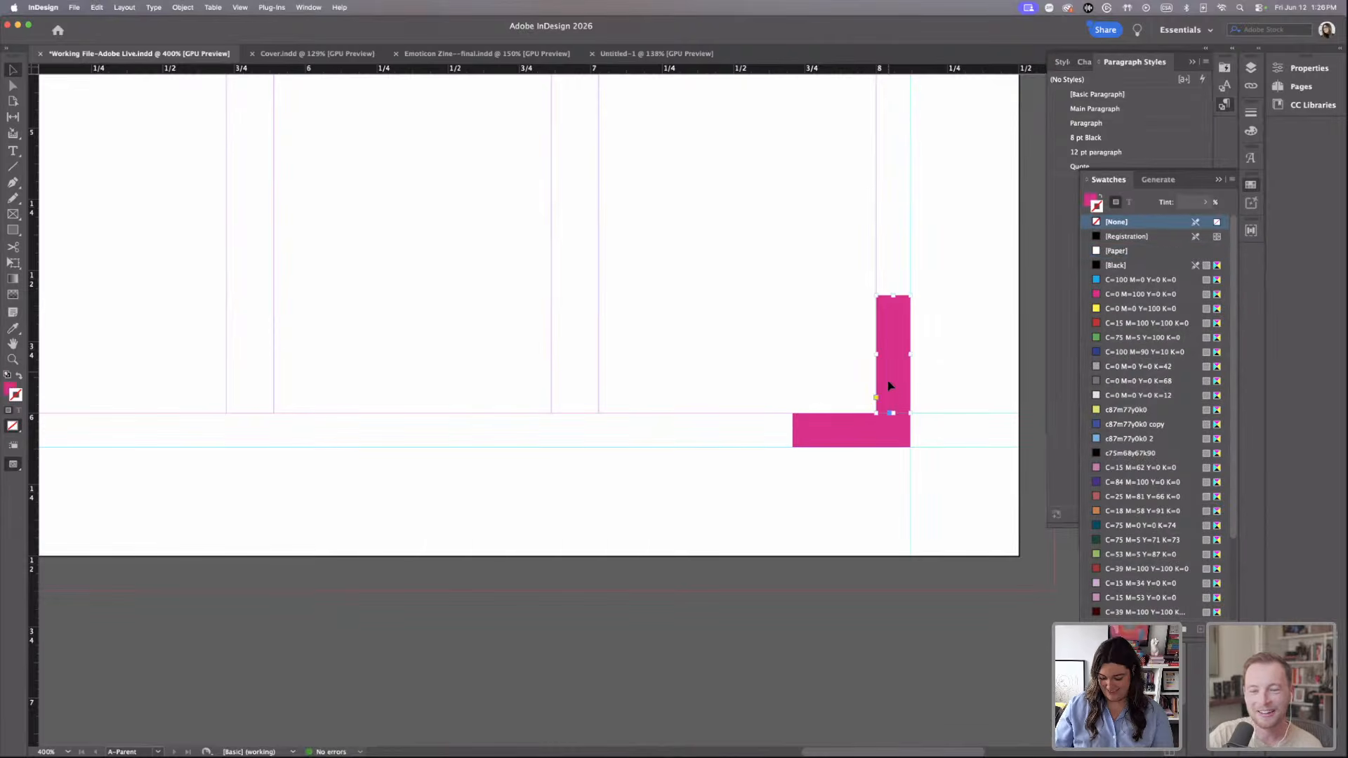
key("Delete")
left_click(882, 428)
key("Delete")
Copy the SMILE label from the left page to the right page and rotate the copy to read horizontally.
key("super+minus")
key("super+minus")
key("super+minus")
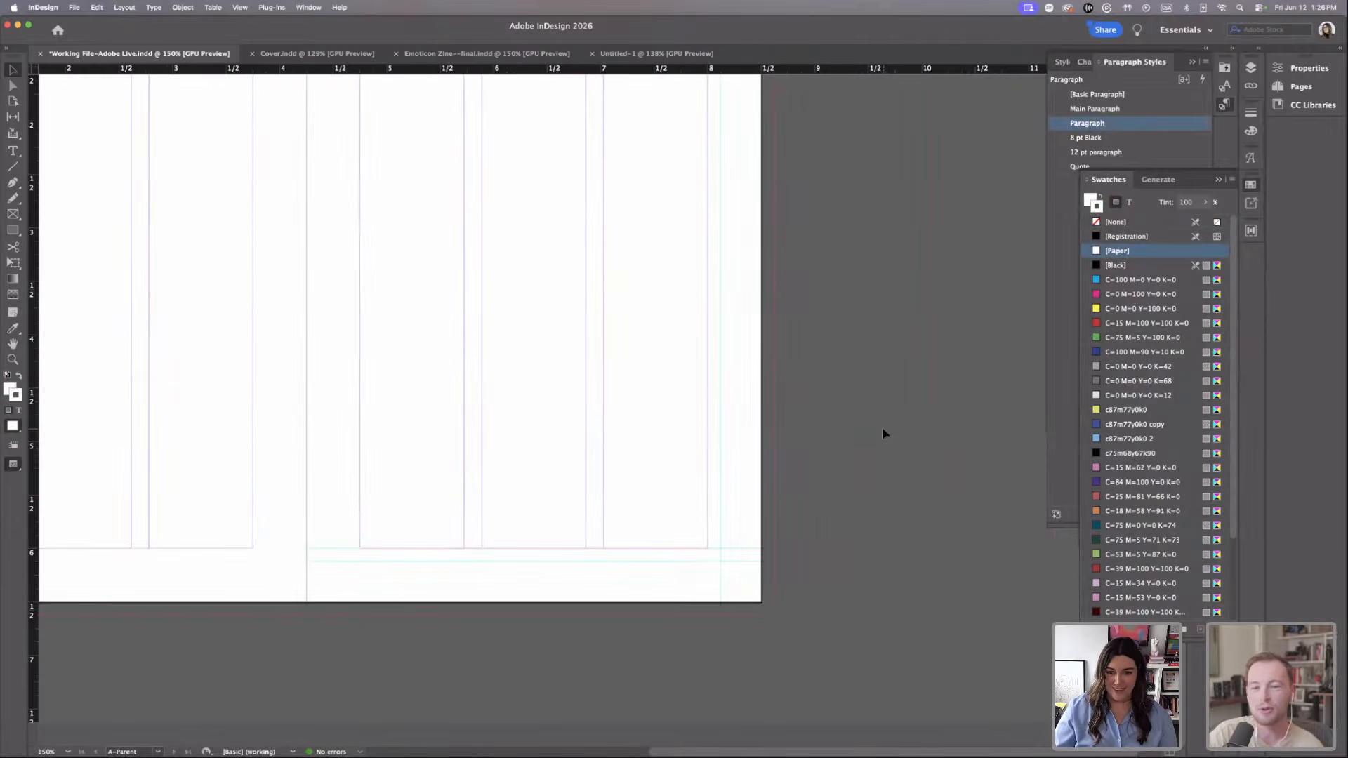
scroll(480, 346, "left", 9)
scroll(480, 345, "left", 5)
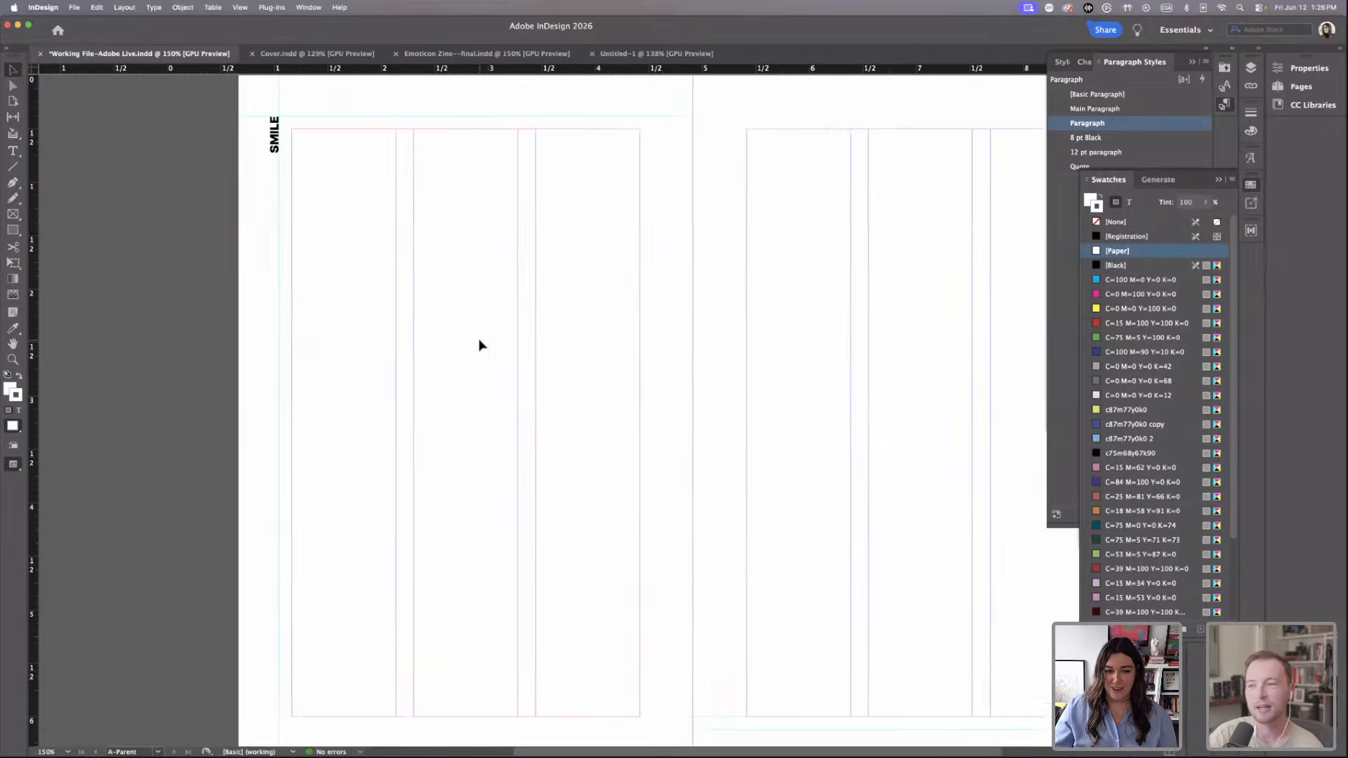
left_click(197, 141)
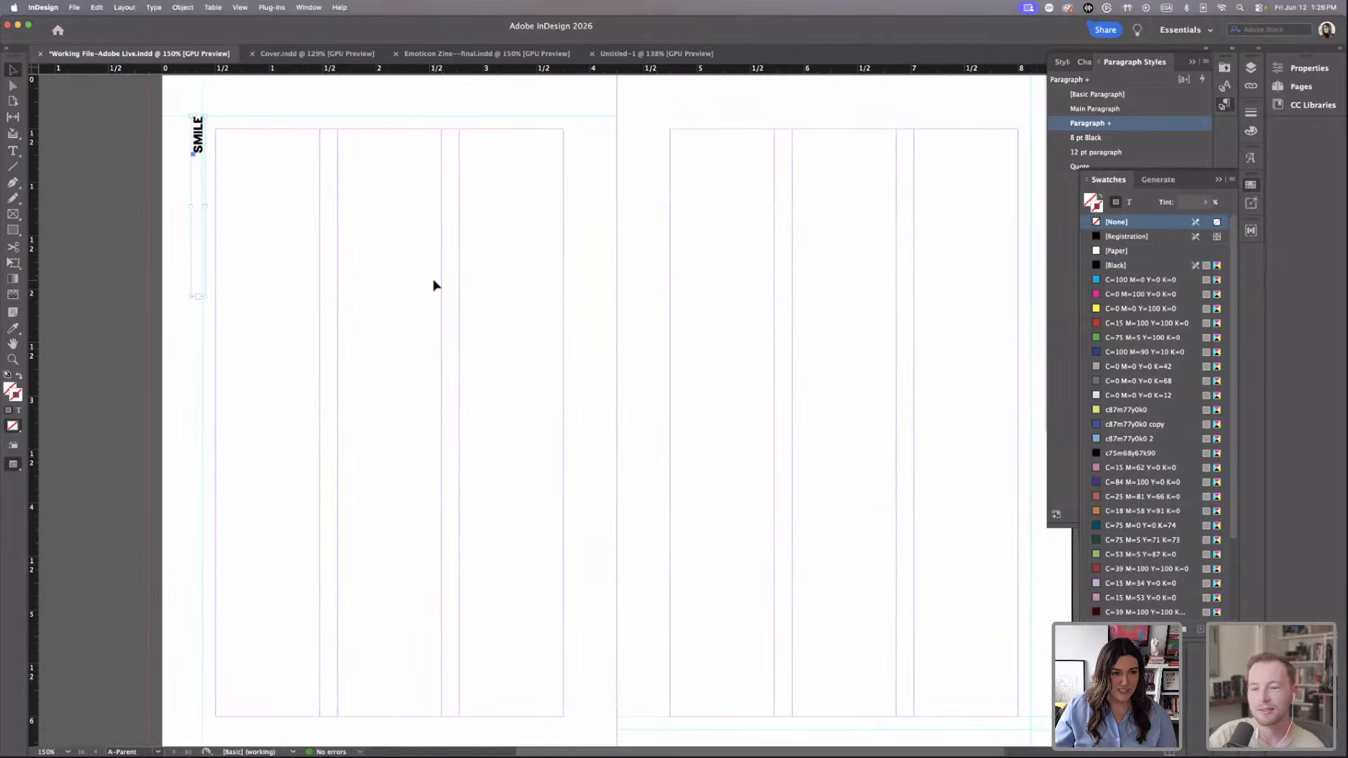
scroll(433, 286, "down", 3)
scroll(433, 285, "right", 6)
key("super+v")
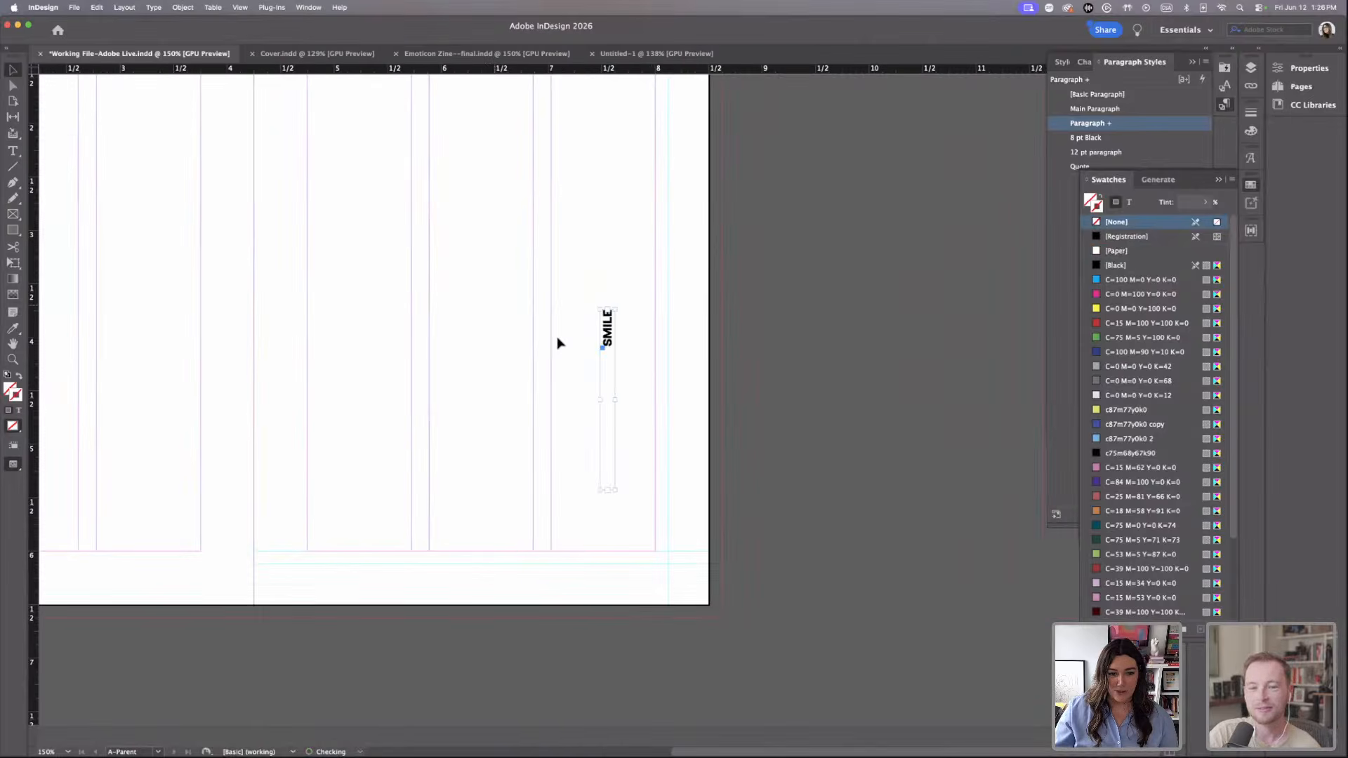
left_click_drag(612, 305, 705, 436)
left_click(599, 358)
scroll(599, 358, "left", 5)
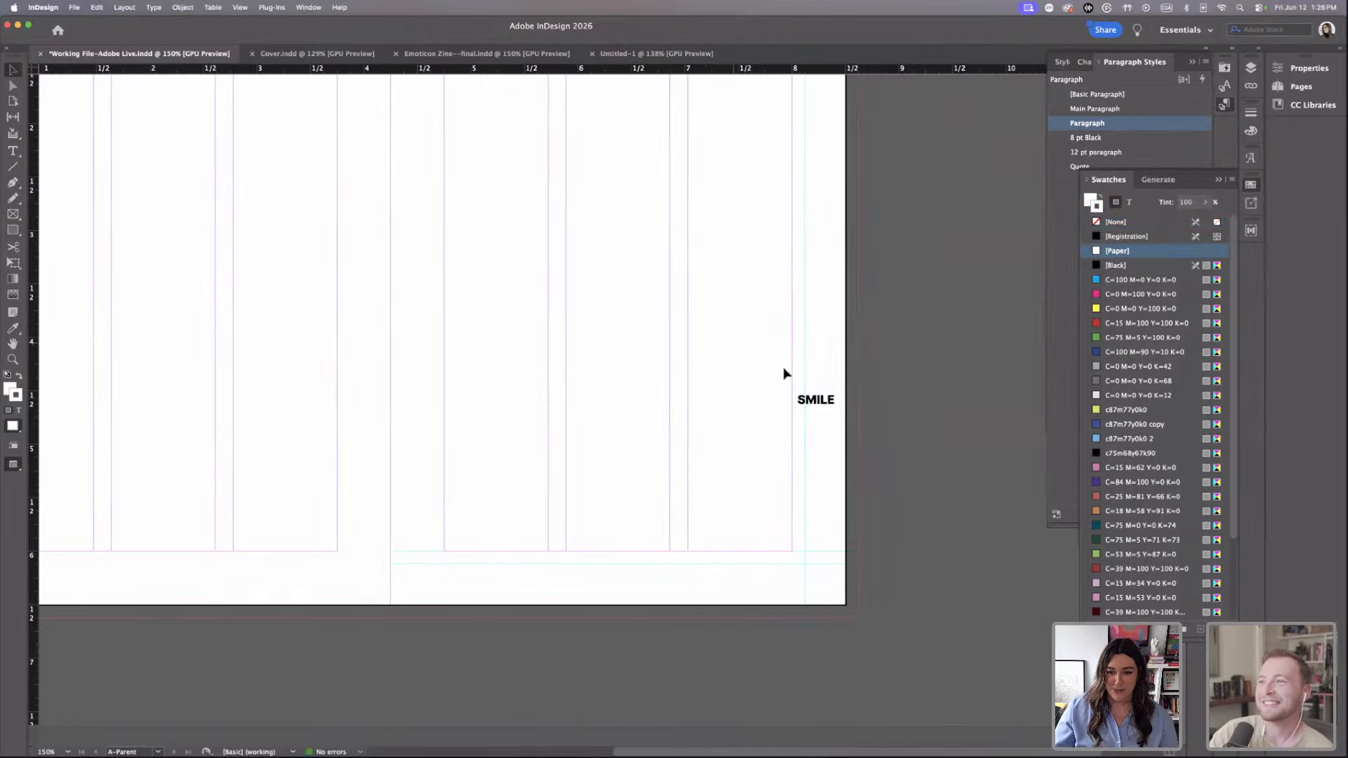
Place the horizontal SMILE label below the right page's bottom margin, its right edge on the outer vertical guide.
left_click_drag(818, 404, 789, 563)
left_click(749, 470)
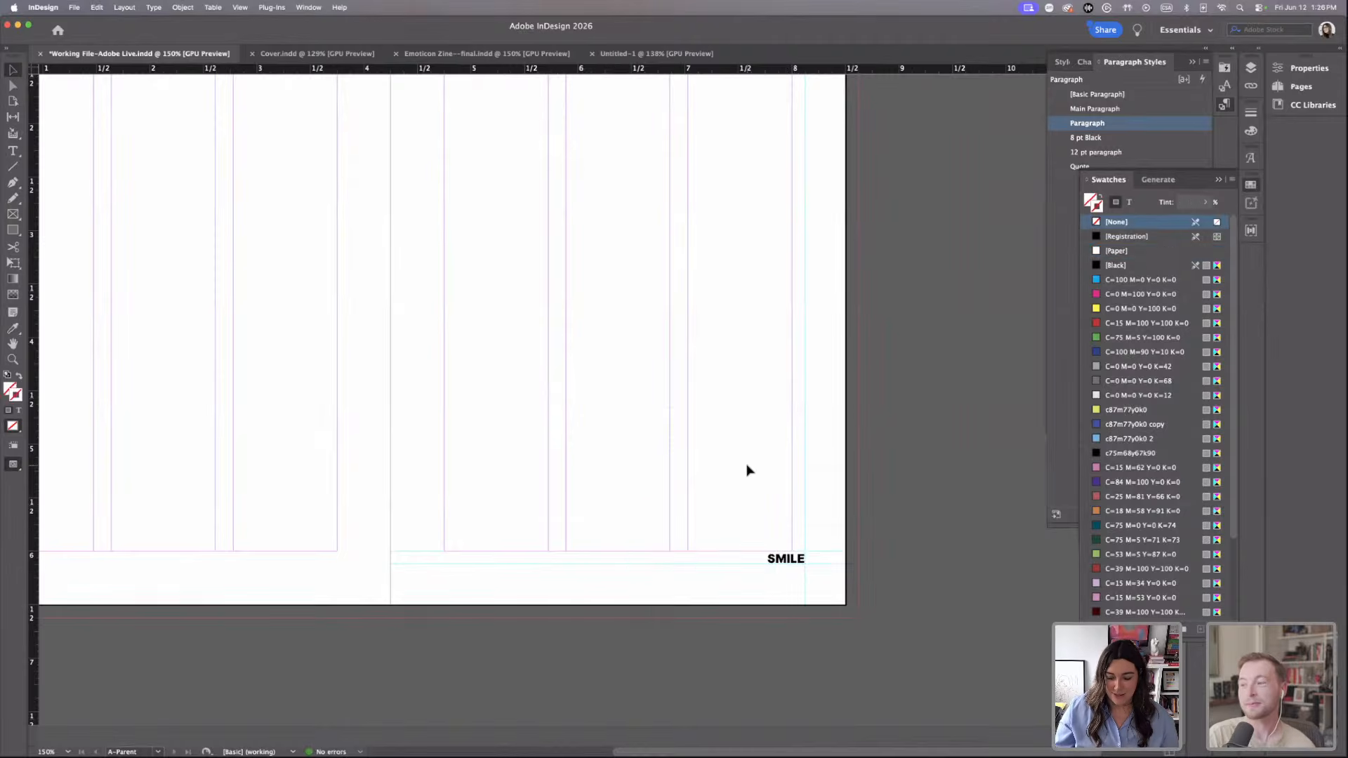
key("super+equal")
key("super+equal")
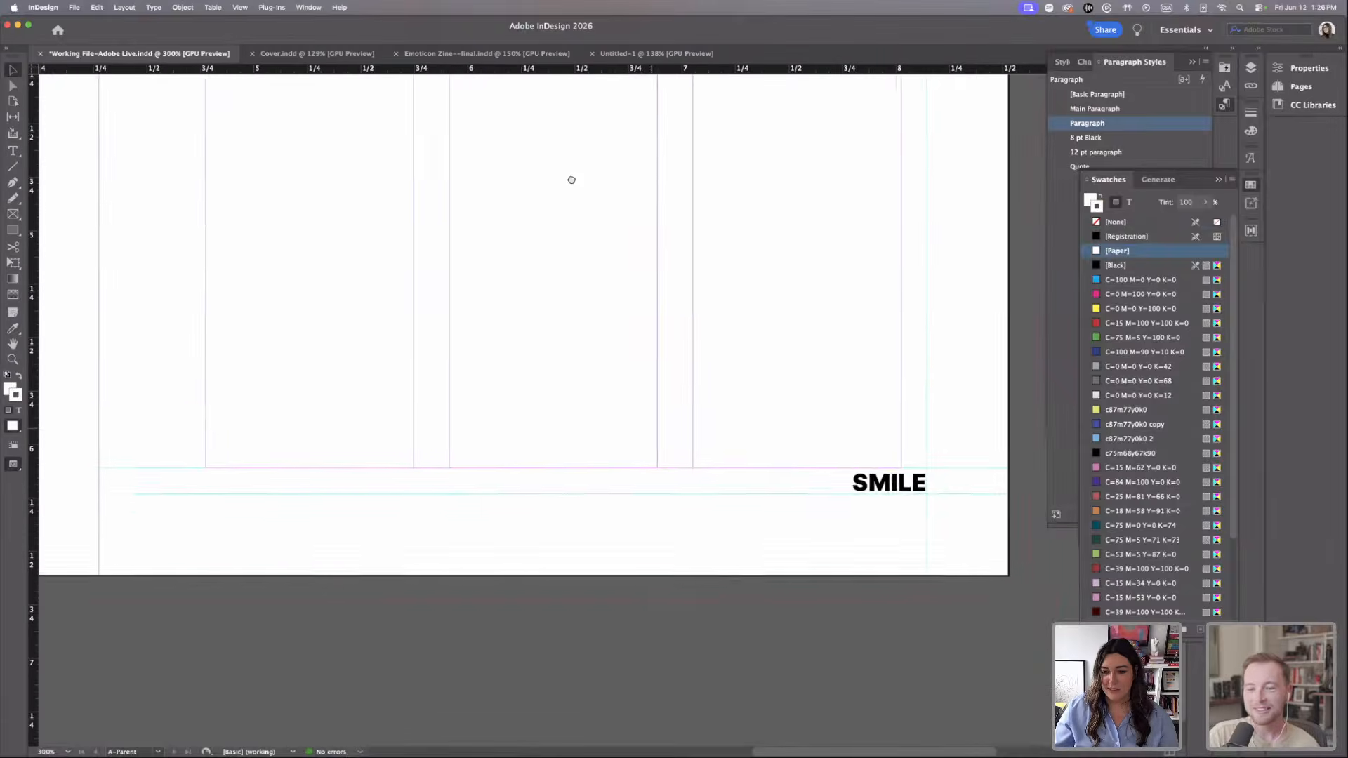
left_click(917, 463)
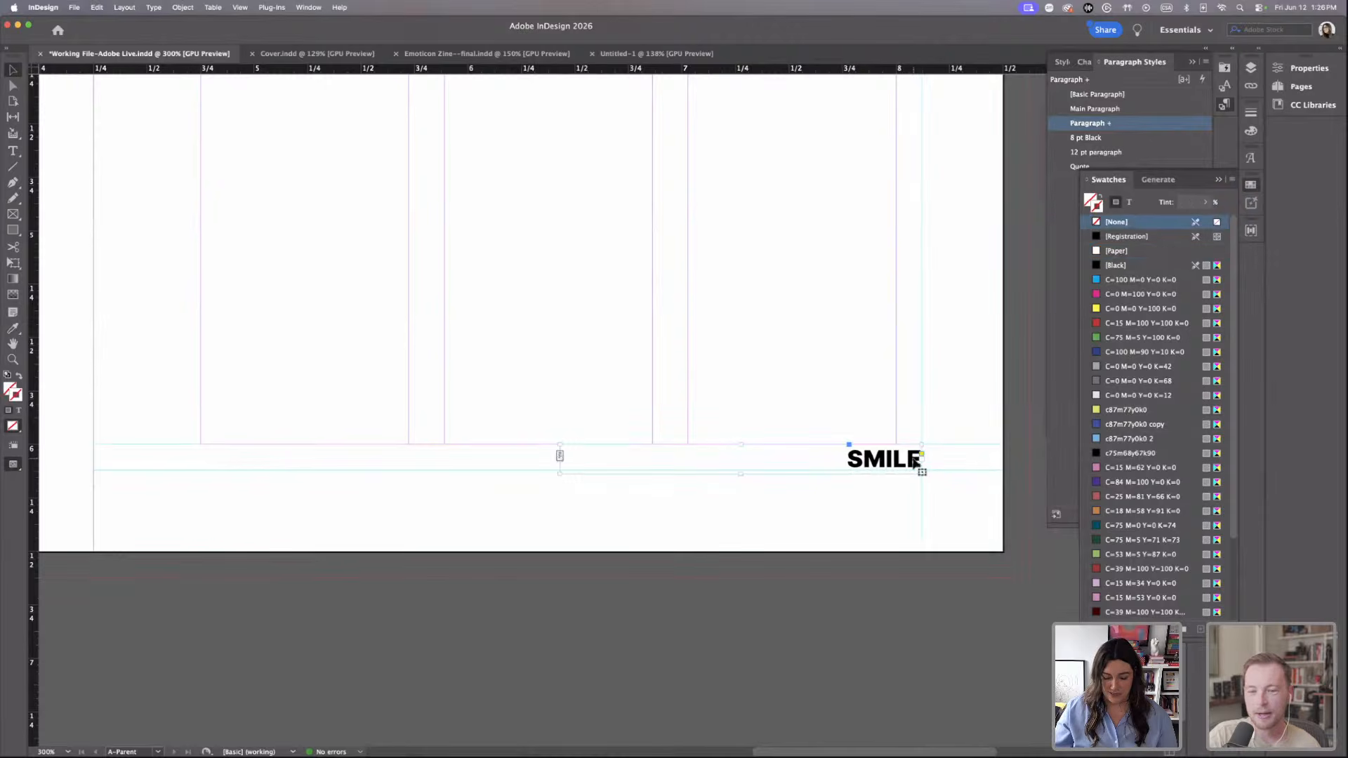
left_click(841, 372)
Save the working file.
key("super+minus")
key("super+minus")
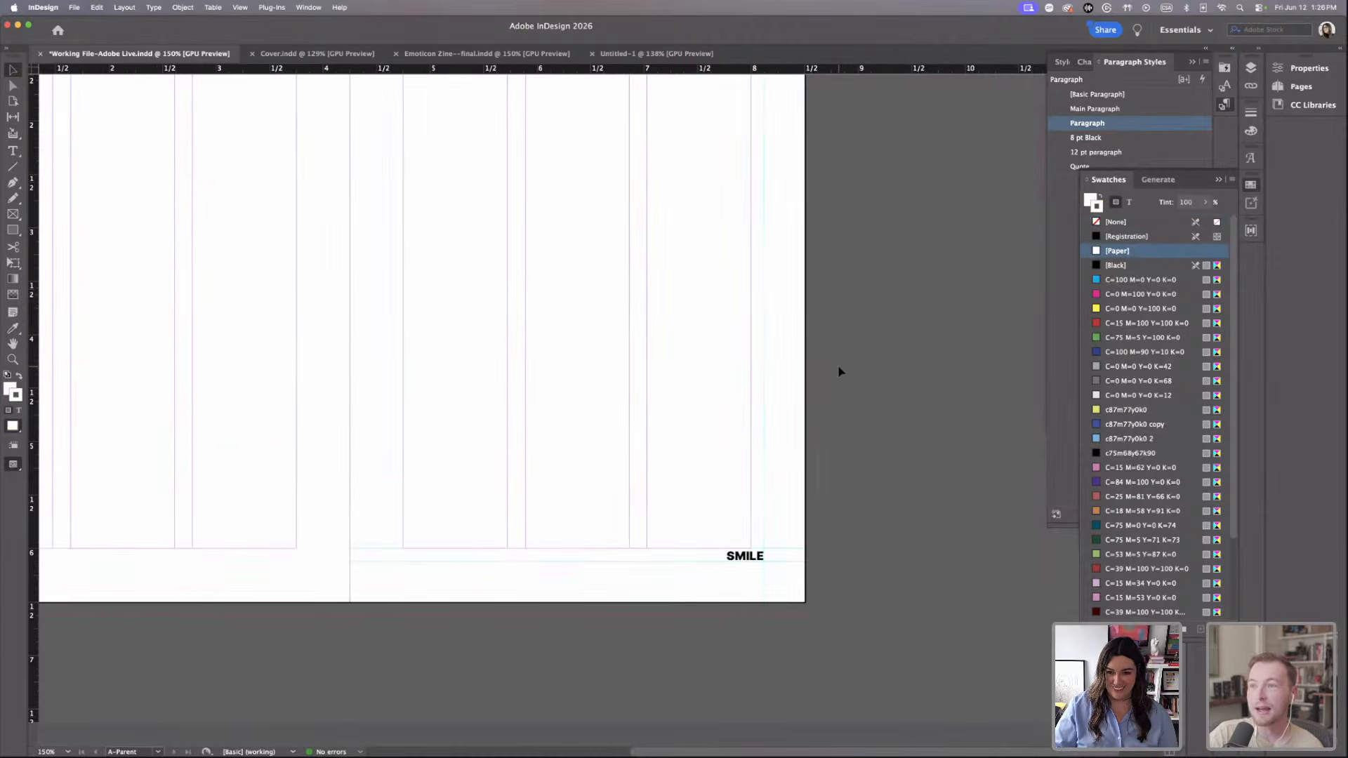
scroll(567, 312, "left", 5)
key("super+s")
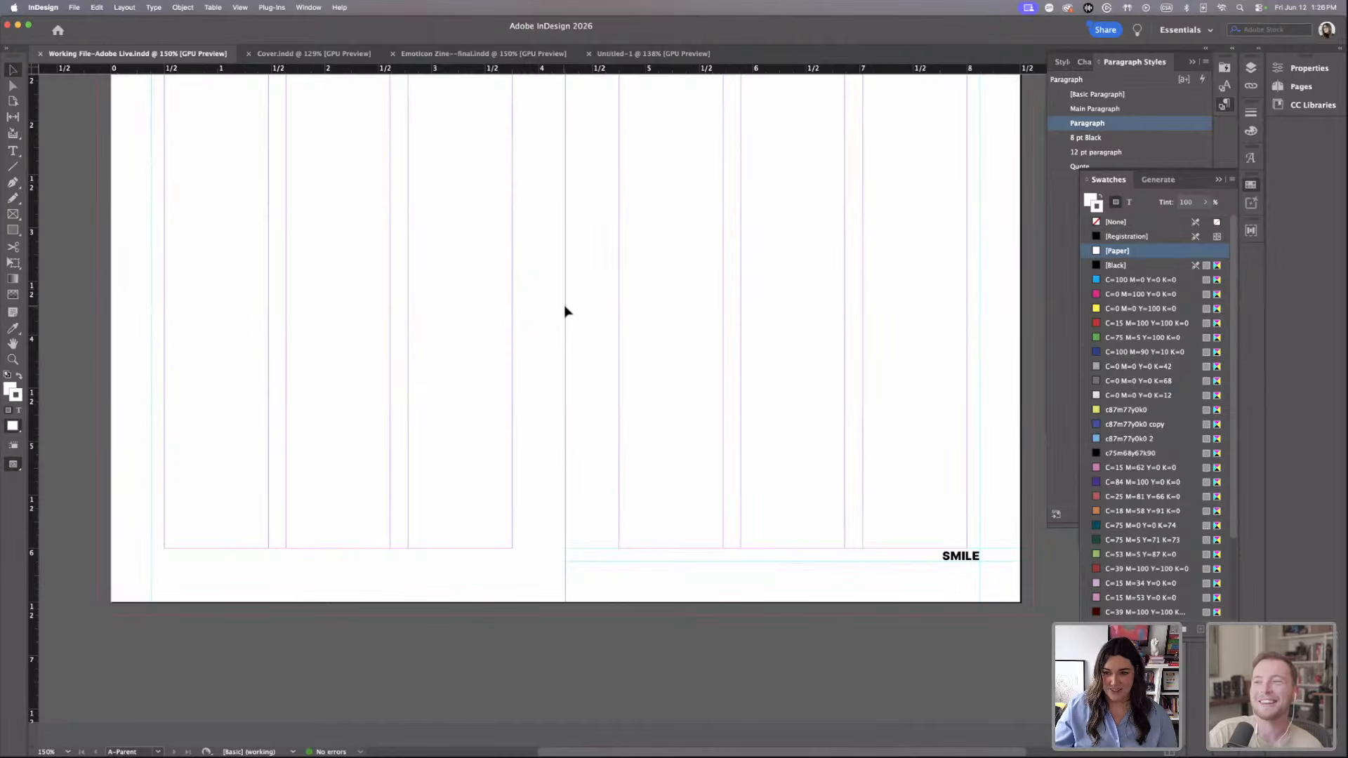
Check pages 2–3 against the parent spread to see how the SMILE labels carry over.
left_click(1318, 87)
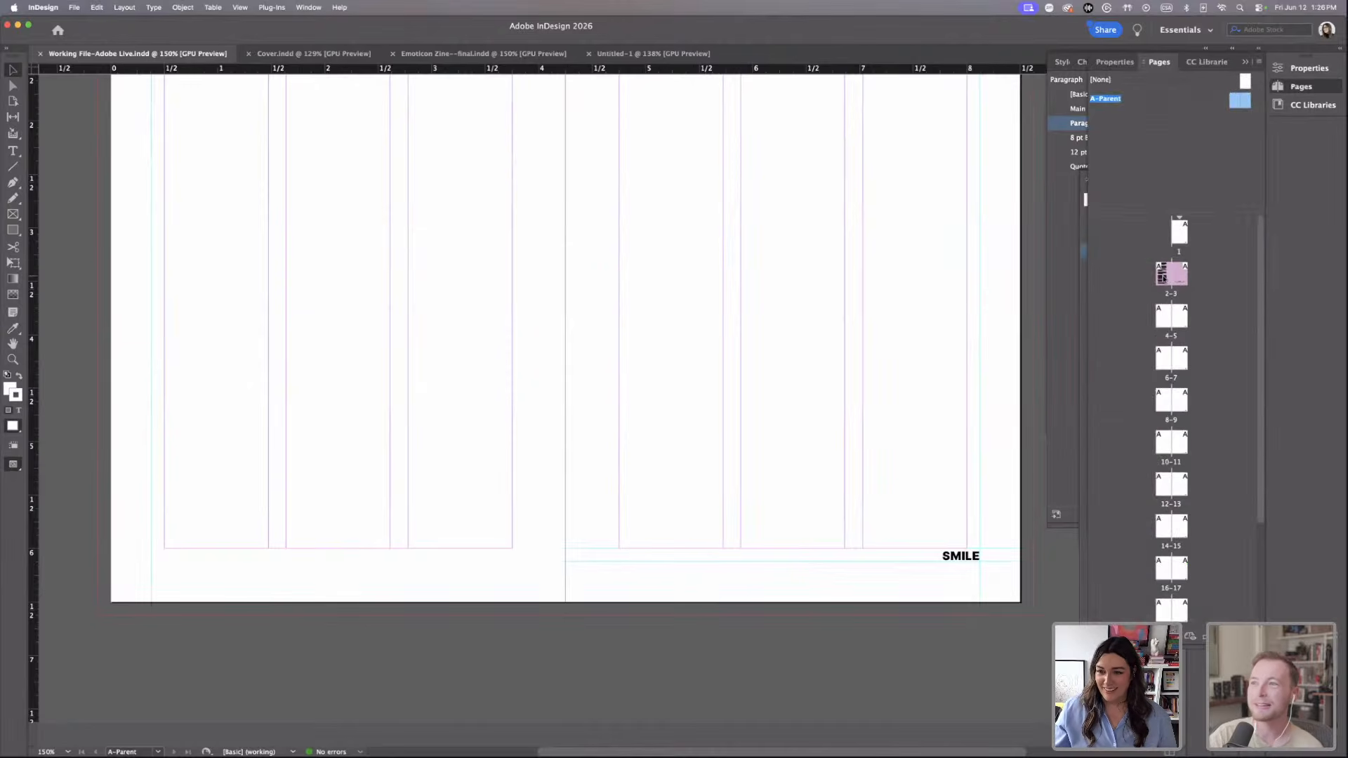
double_click(1162, 275)
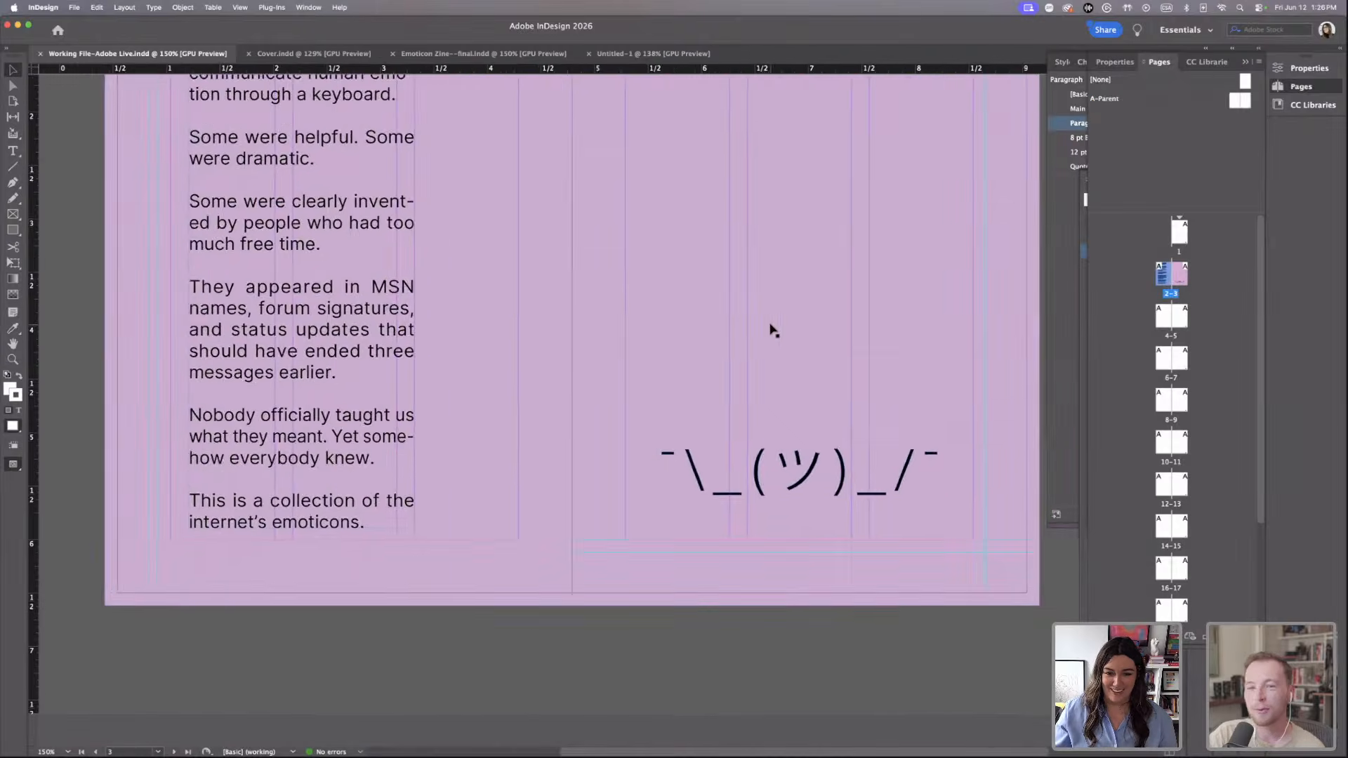
scroll(773, 330, "up", 5)
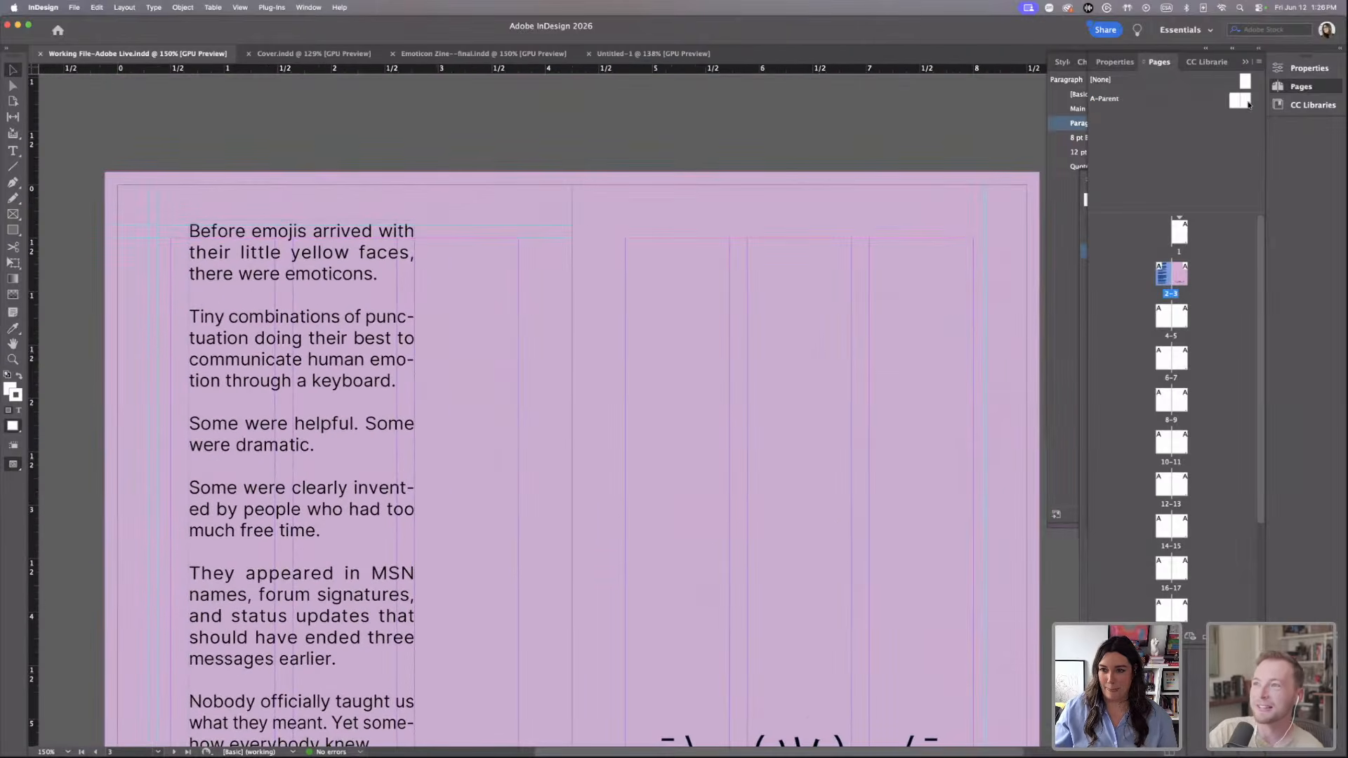
double_click(1247, 103)
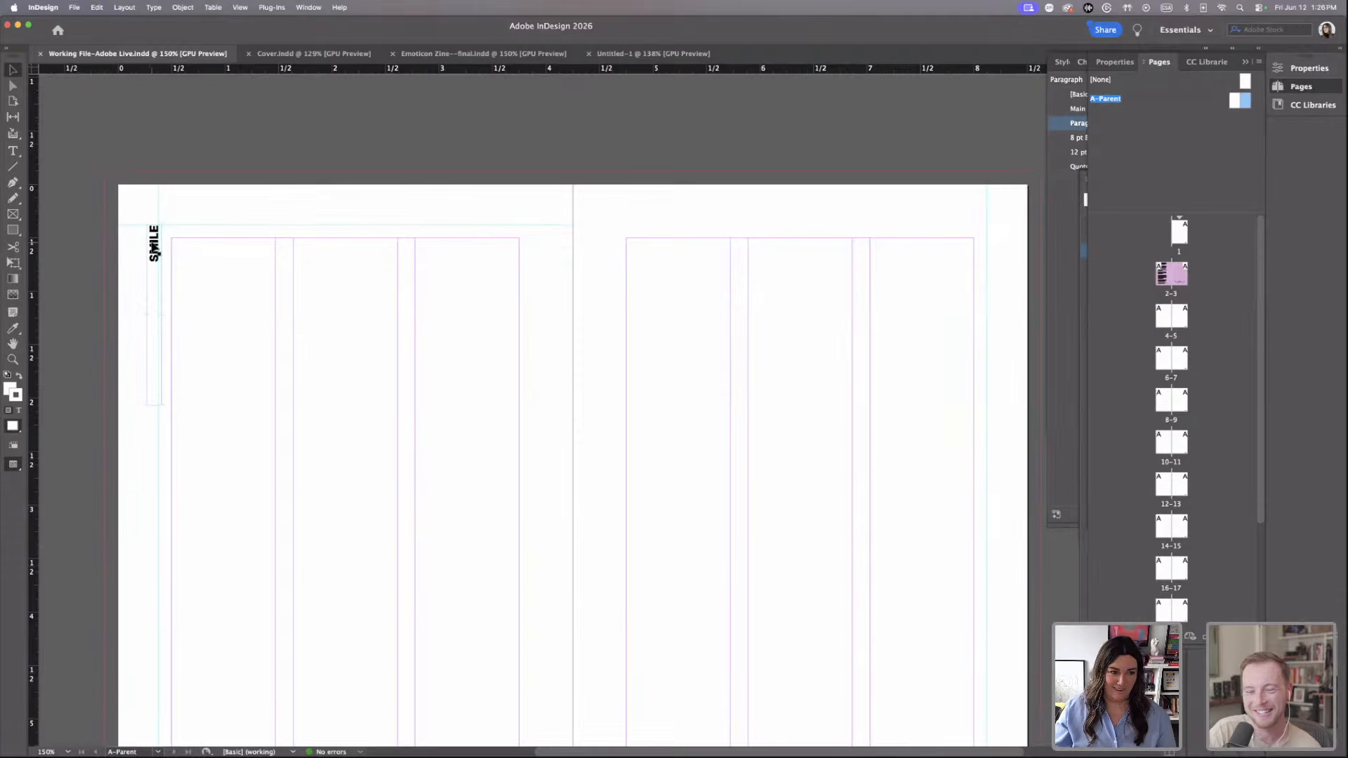
scroll(154, 246, "down", 3)
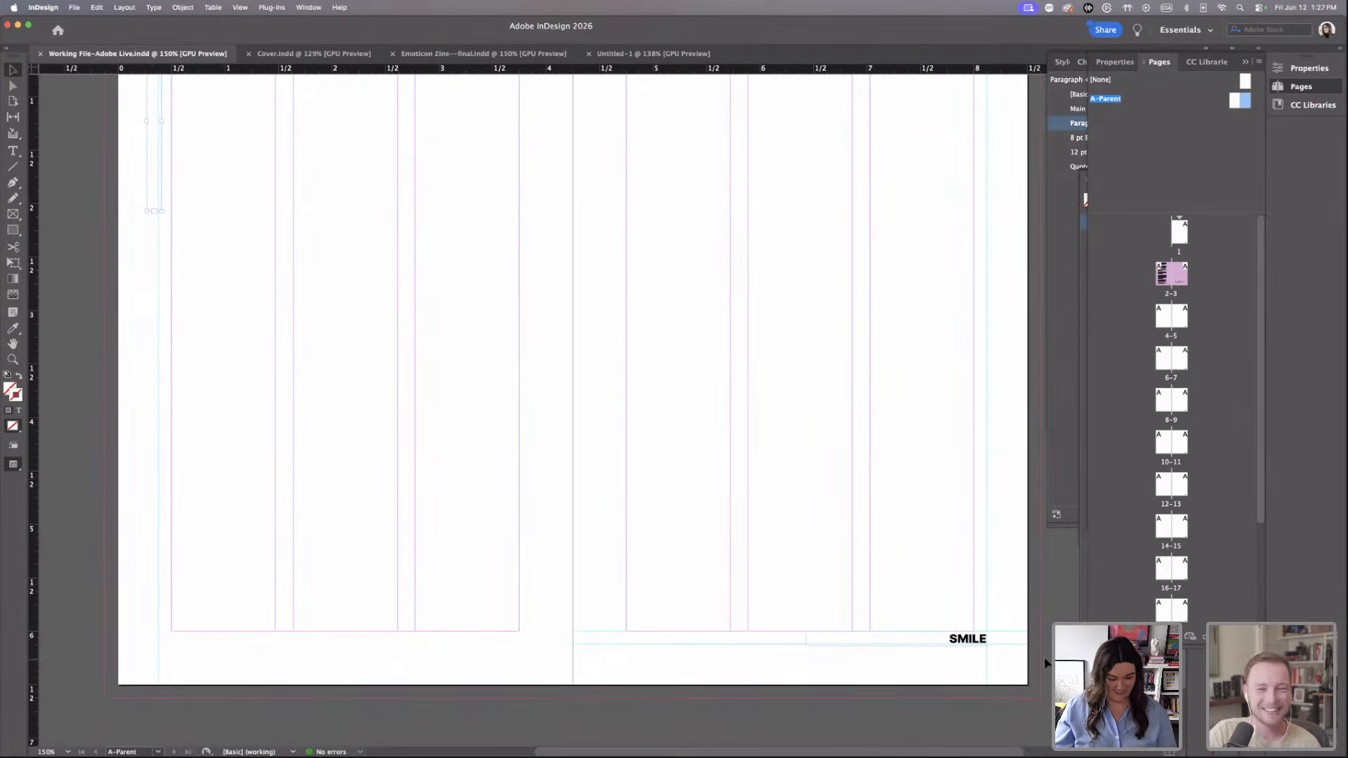
left_click(816, 531)
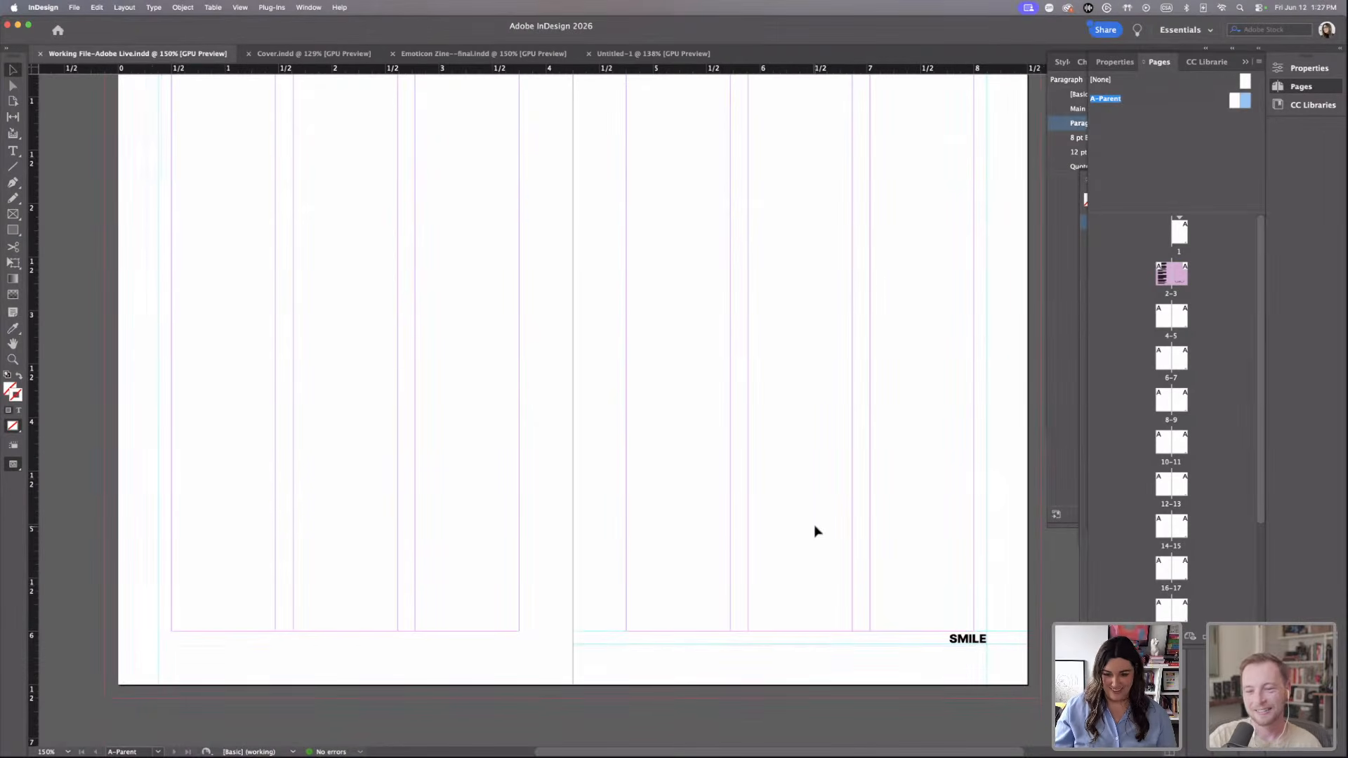
double_click(1169, 280)
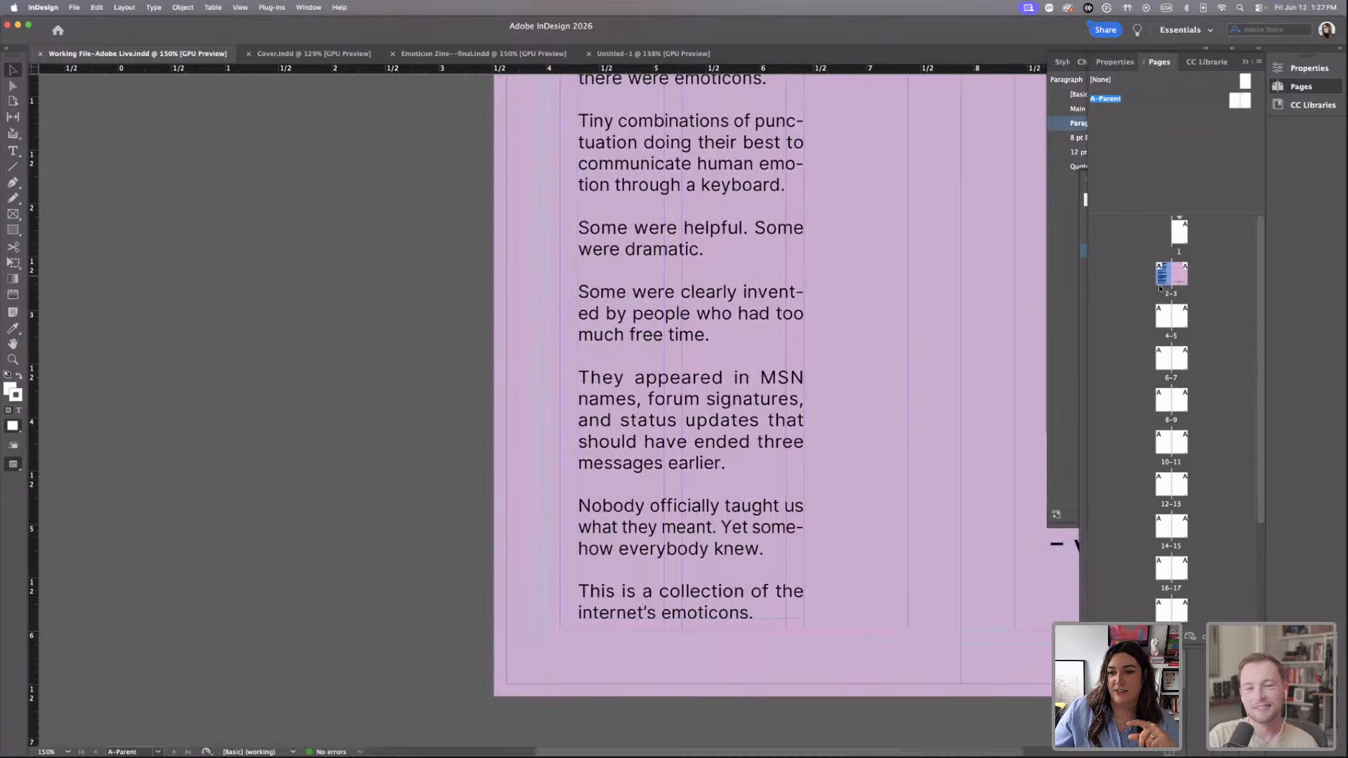
scroll(693, 211, "up", 5)
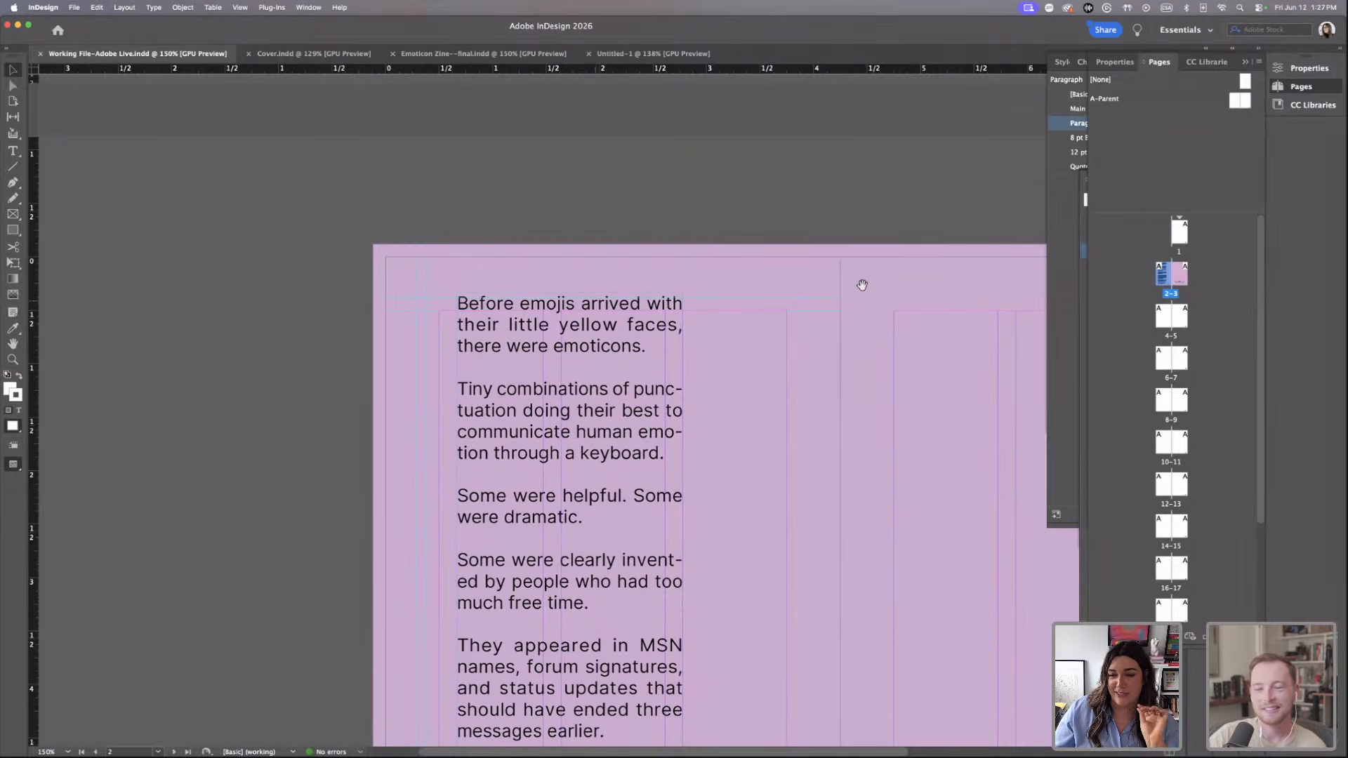
Move the horizontal SMILE label on the parent spread's right page down below the lower horizontal guide.
double_click(1246, 103)
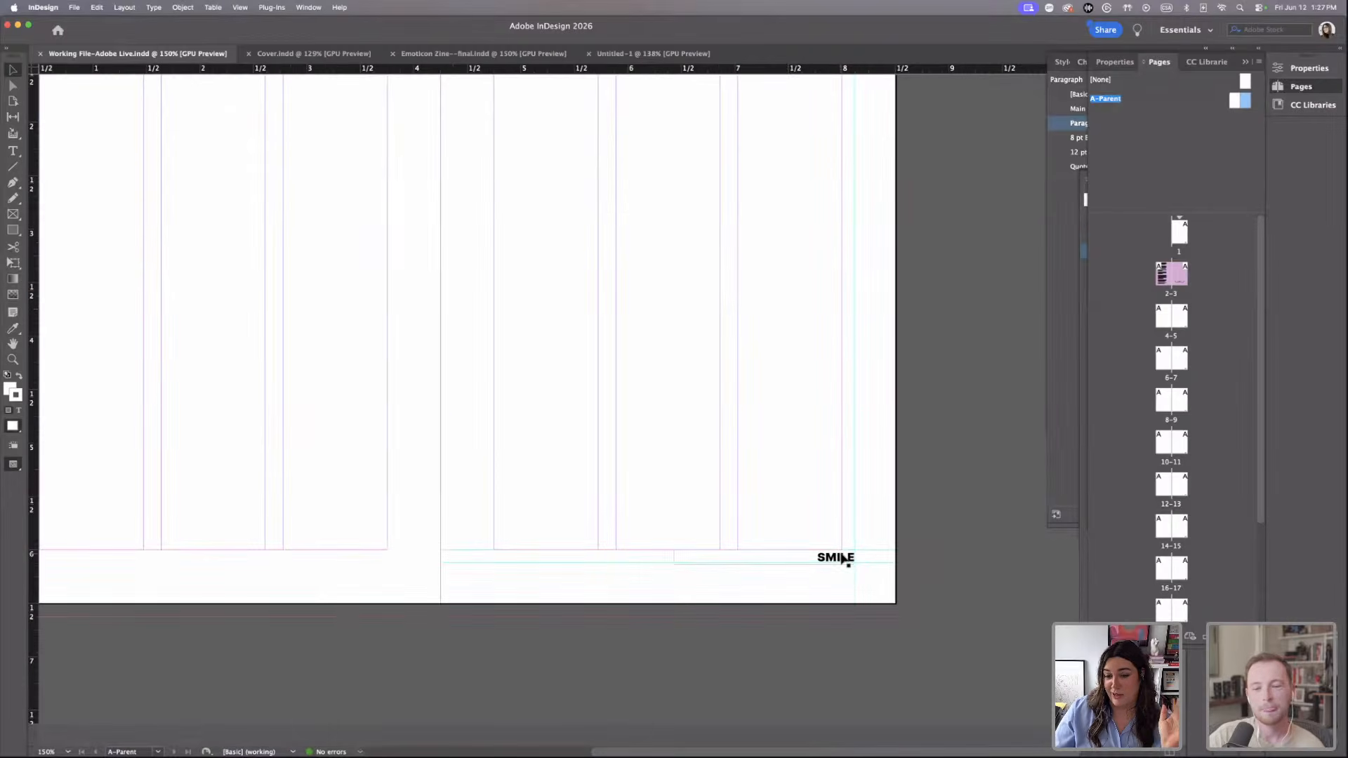
left_click_drag(843, 562, 832, 573)
key("super+minus")
key("super+minus")
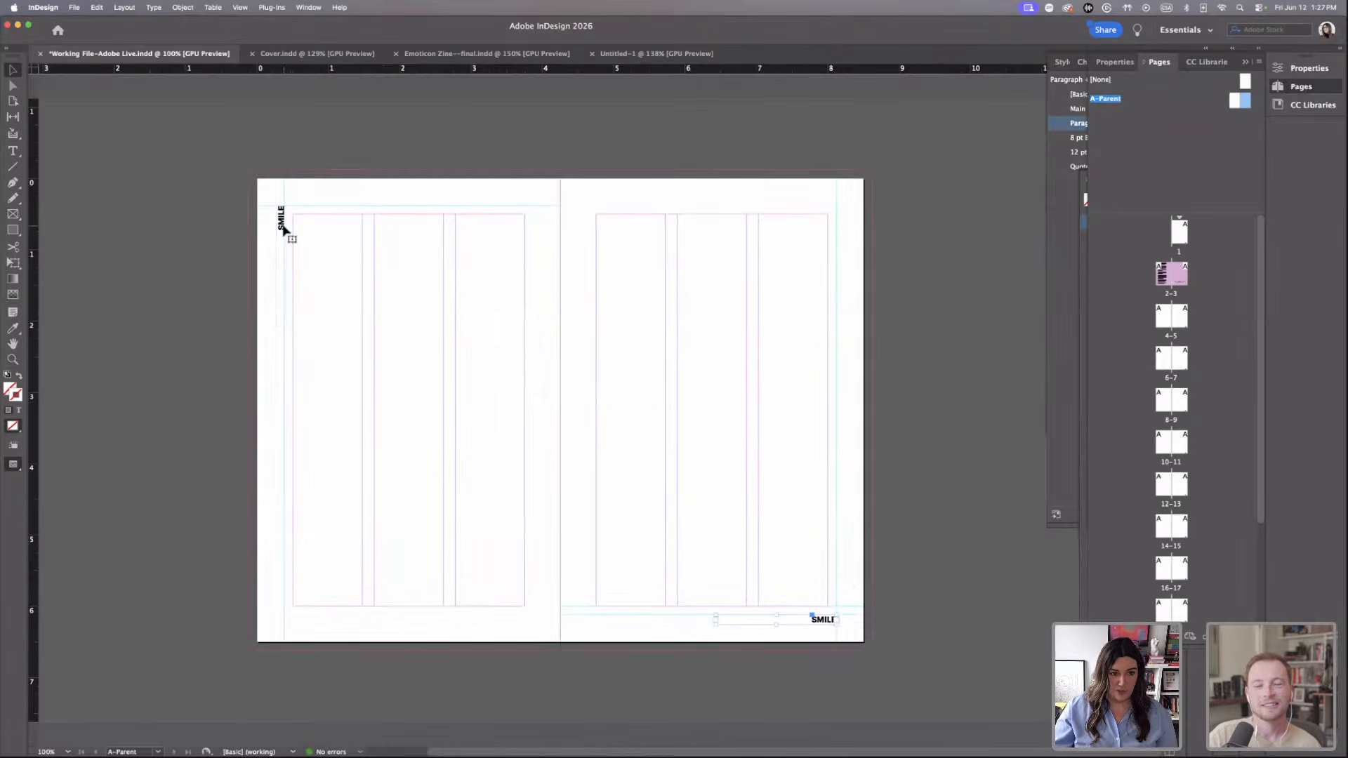
Cut both SMILE labels from Layer 1 of the parent spread and paste them onto Layer 3.
left_click(288, 238)
left_click(281, 230)
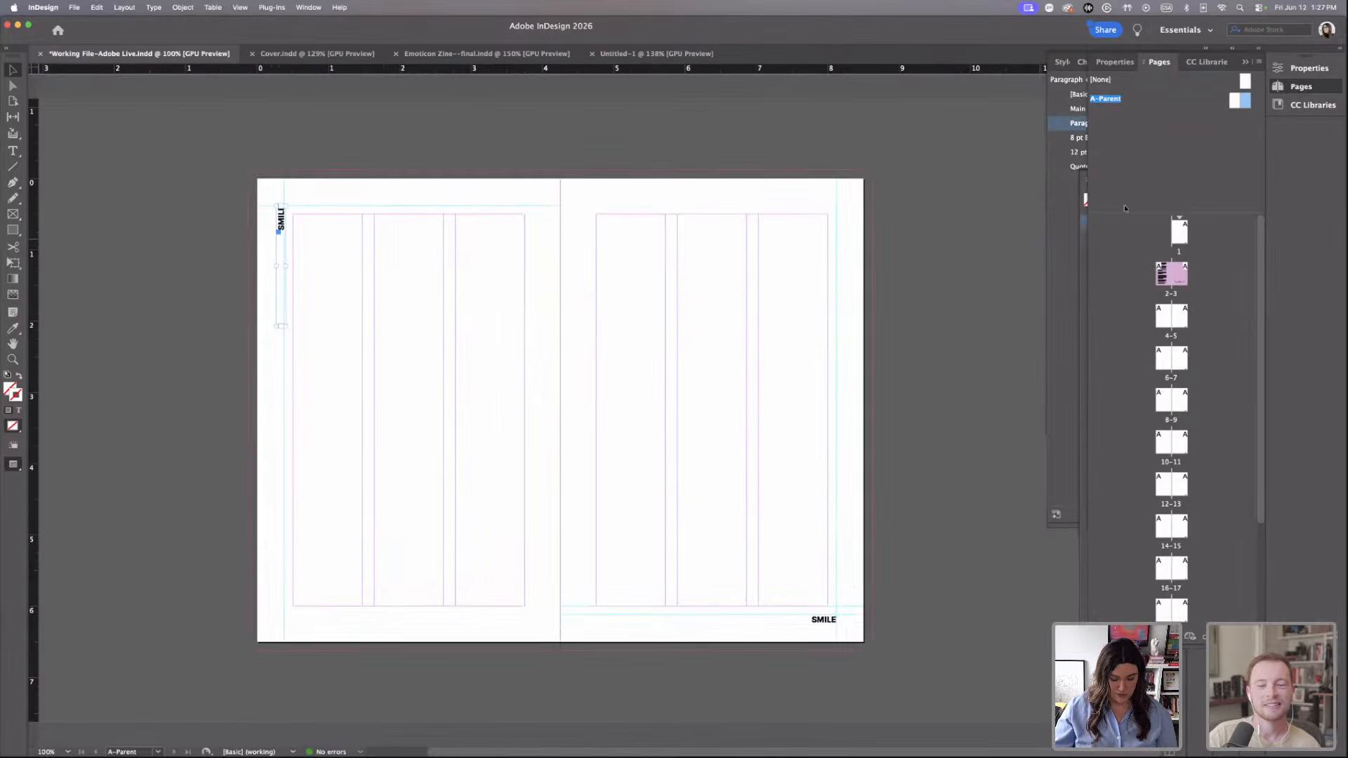
left_click(1245, 64)
left_click(1250, 69)
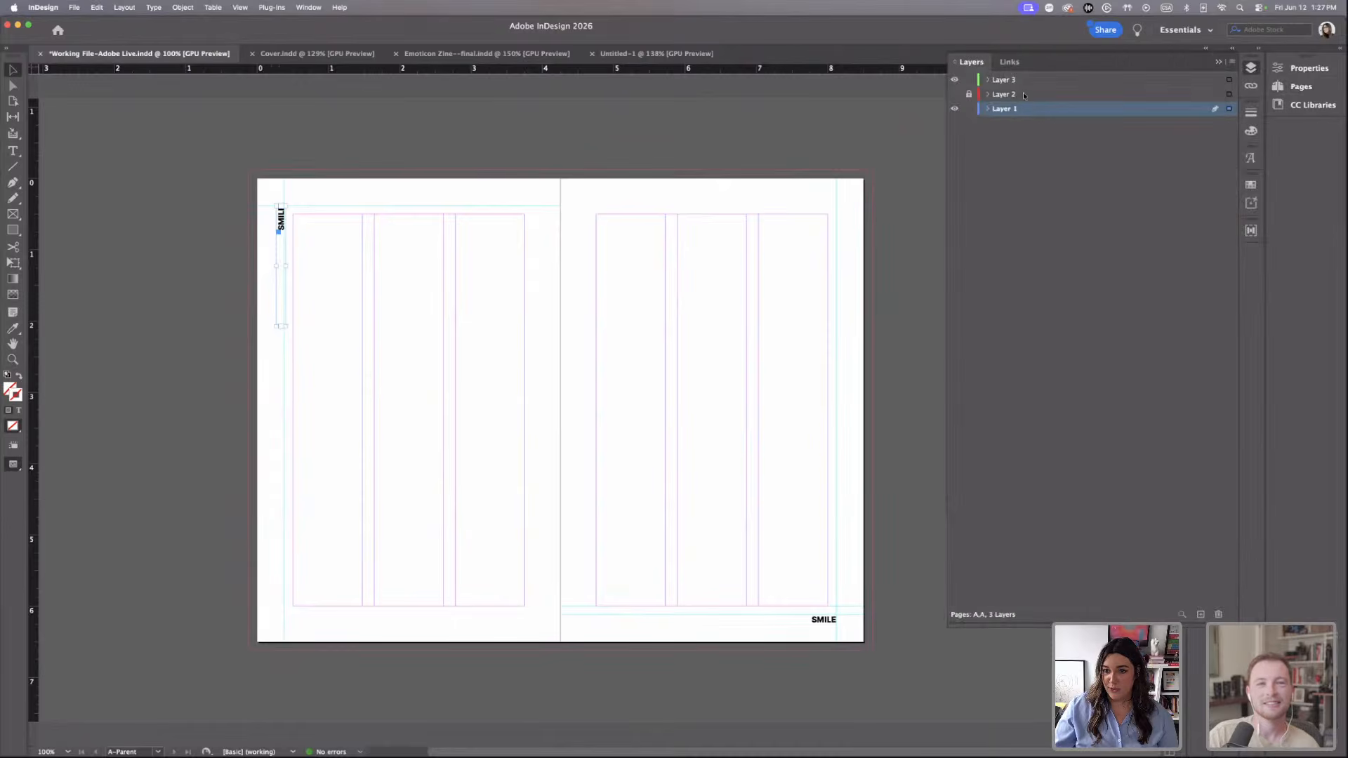
left_click(1006, 81)
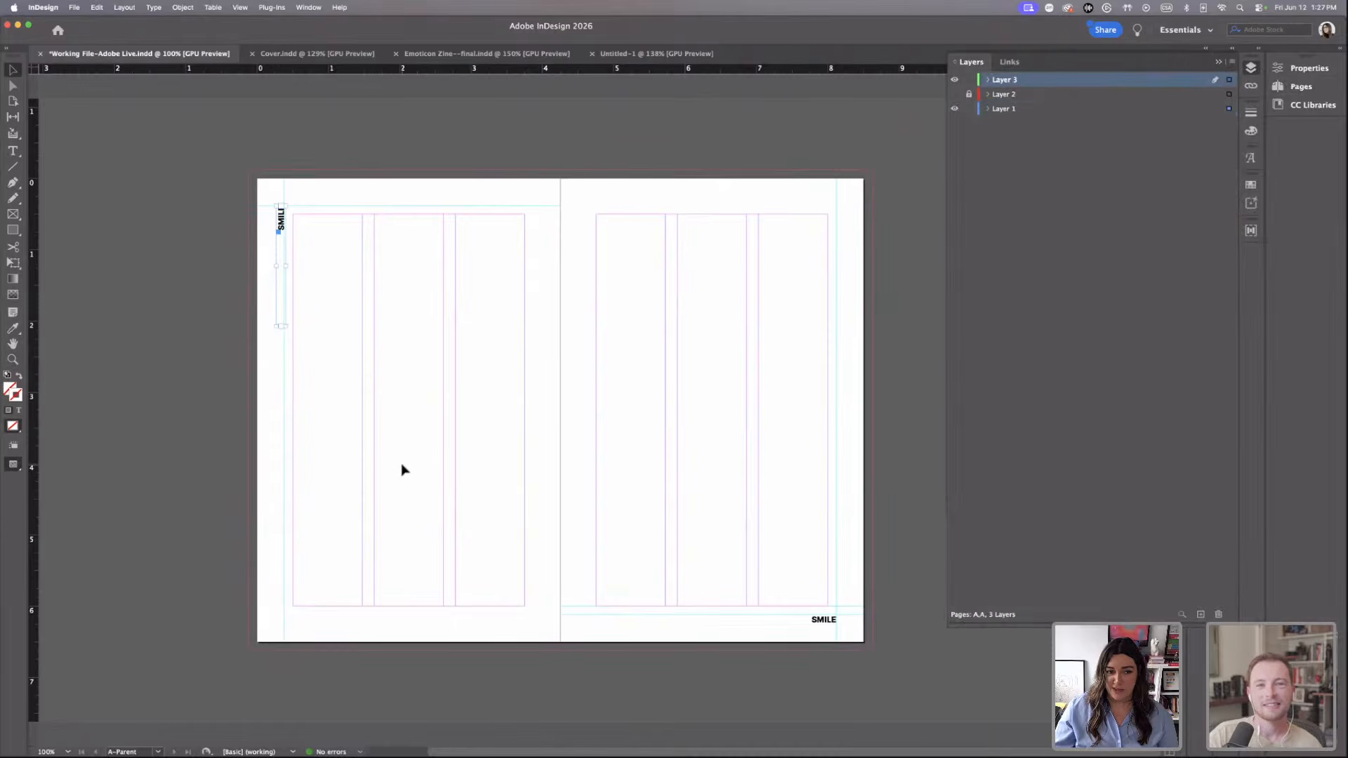
left_click(281, 228)
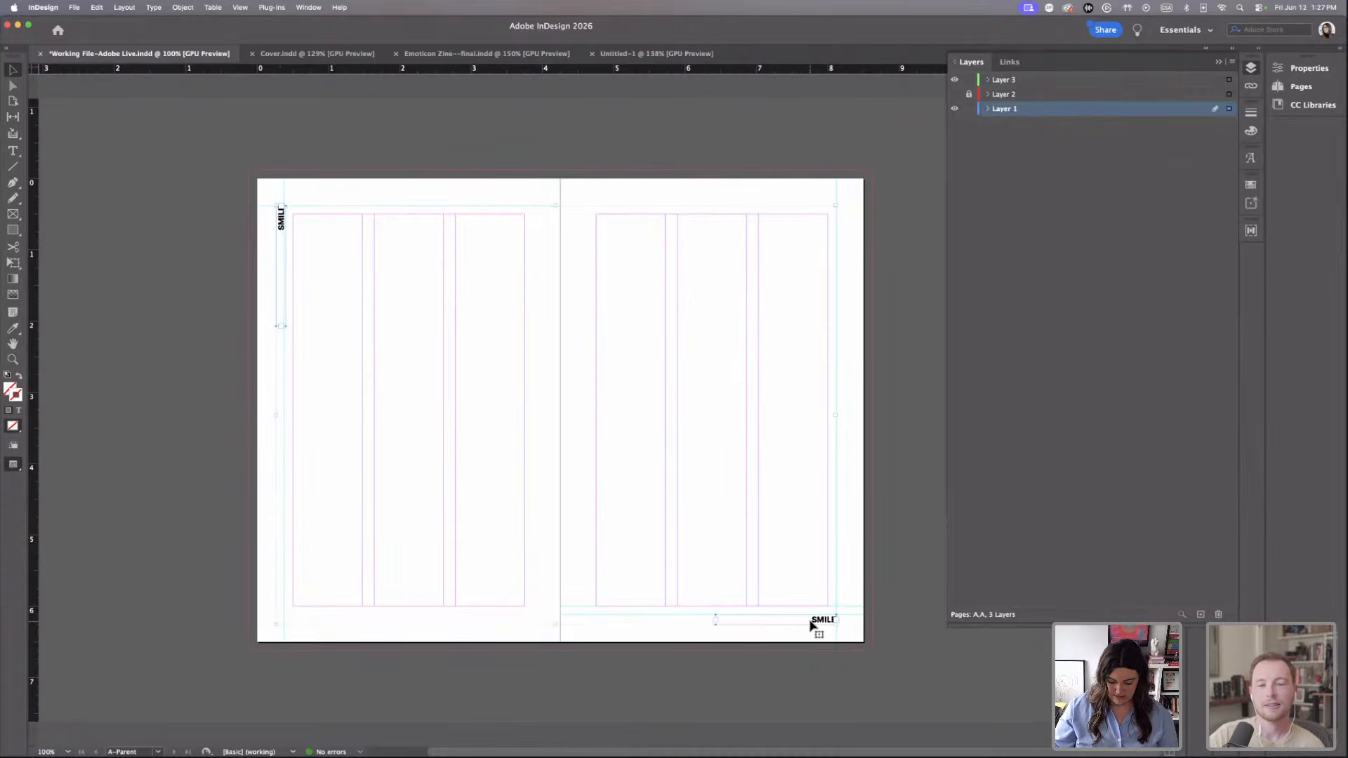
key("Delete")
left_click(1019, 82)
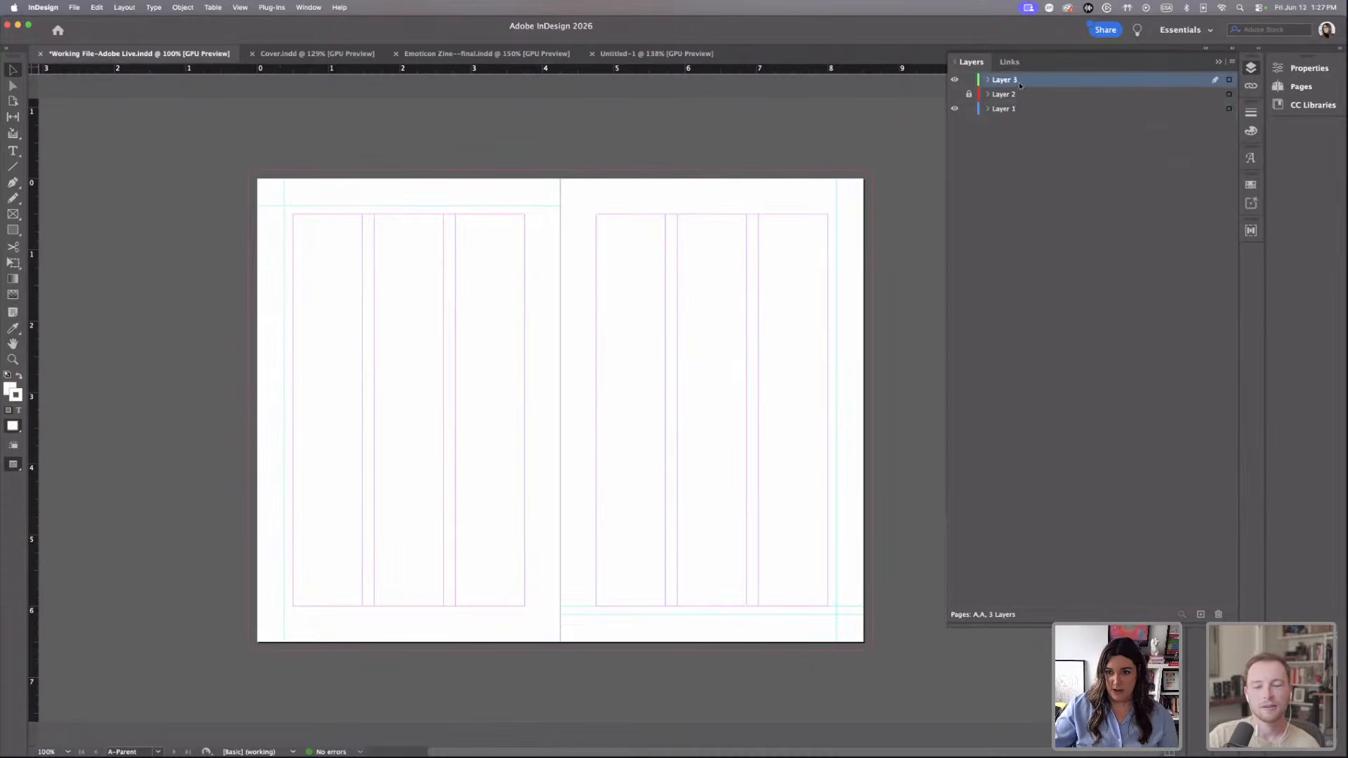
key("super+alt+shift+v")
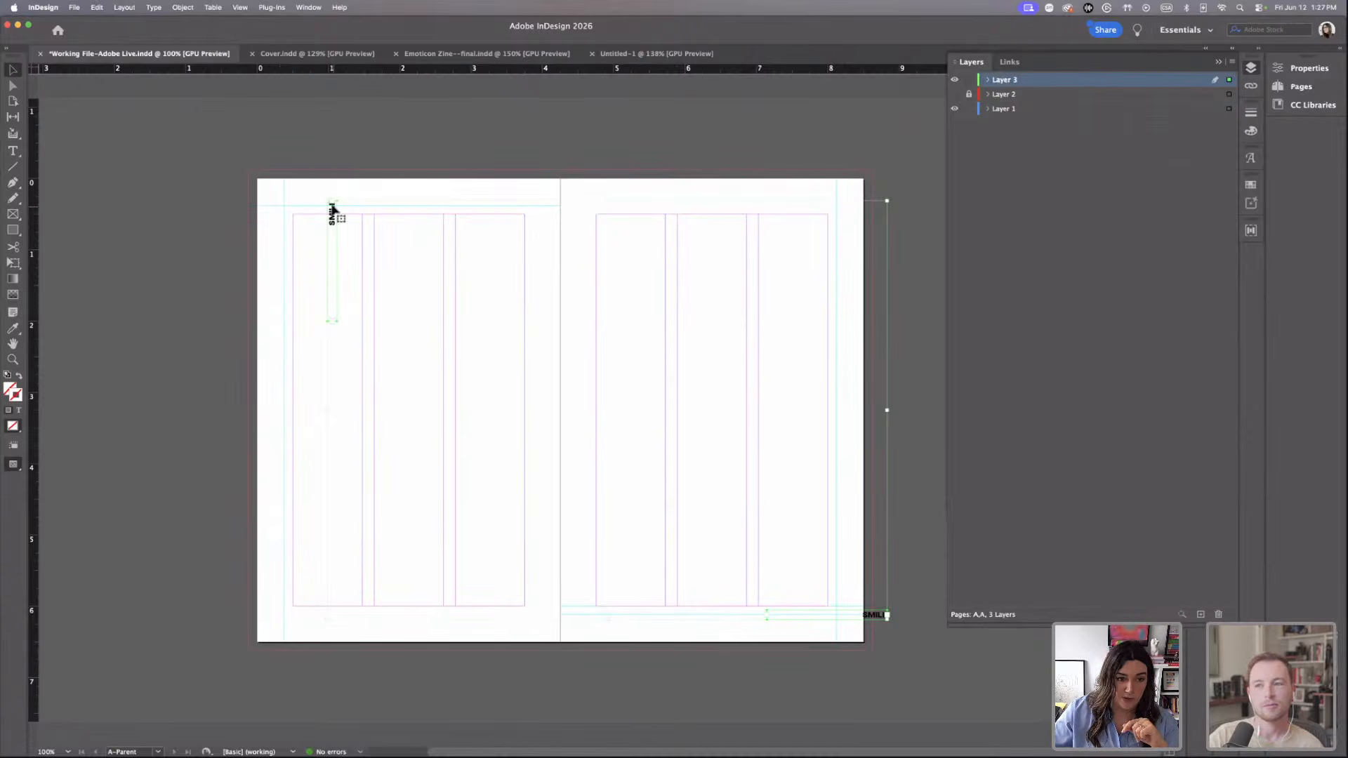
Move the pasted SMILE labels together back to their positions along the guides and save the working file.
left_click_drag(330, 208, 279, 214)
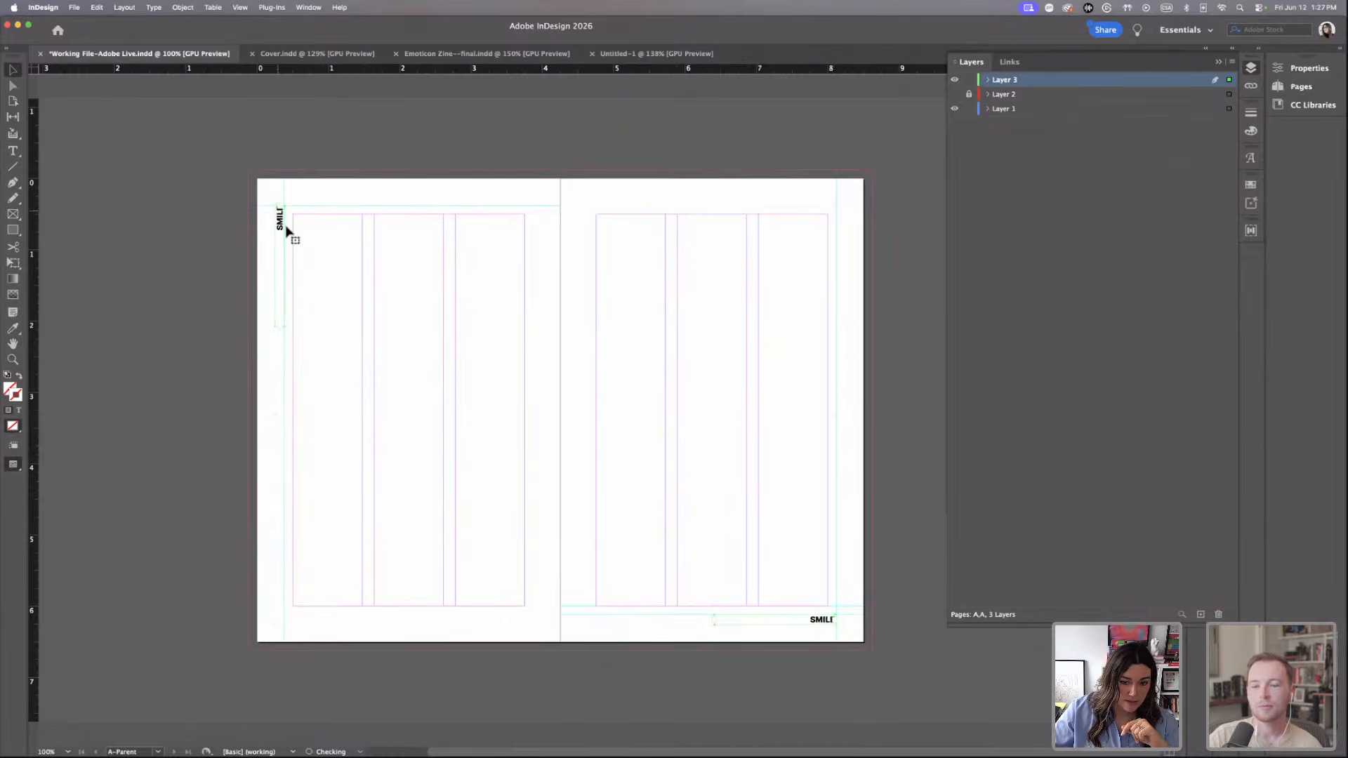
left_click(727, 490)
key("super+s")
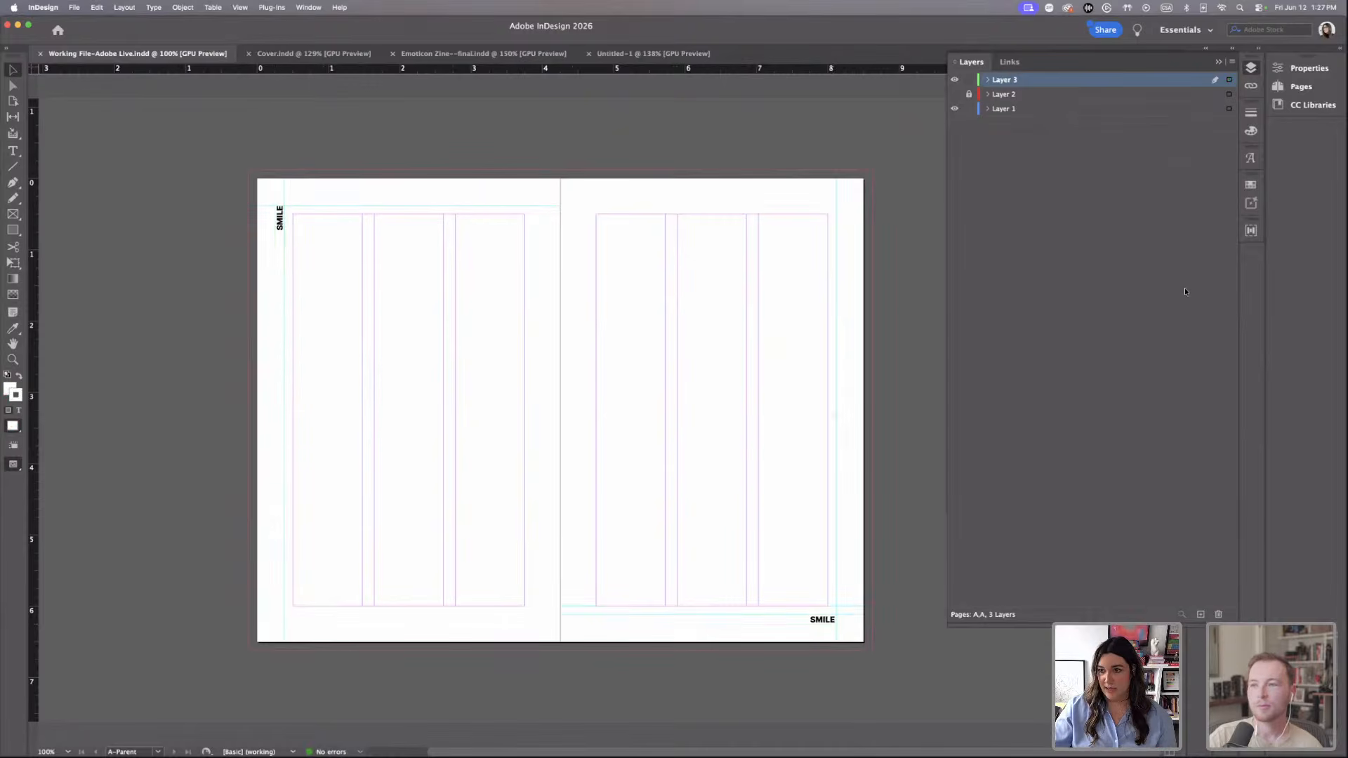
Review the SMILE labels on spreads 2–3 and 4–5 in preview without guides.
left_click(1299, 87)
left_click(1163, 277)
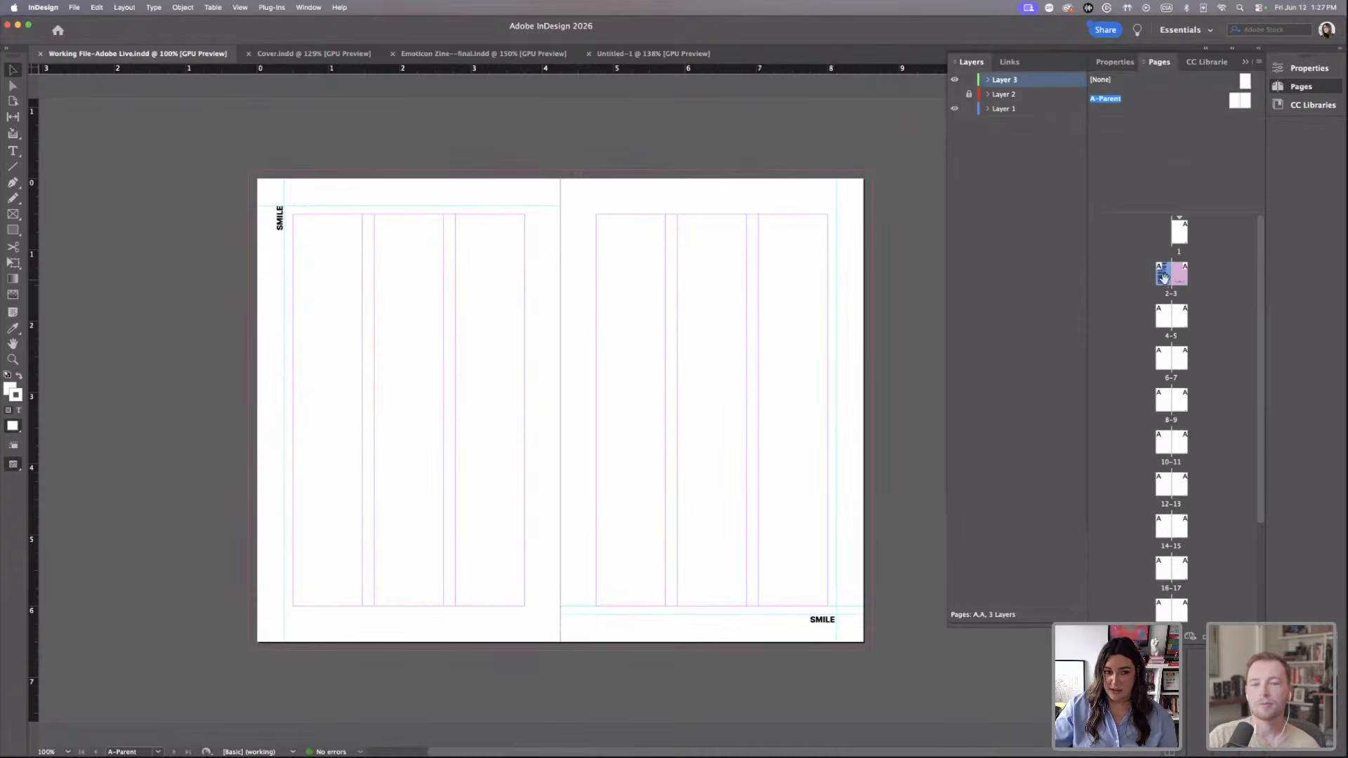
double_click(1163, 277)
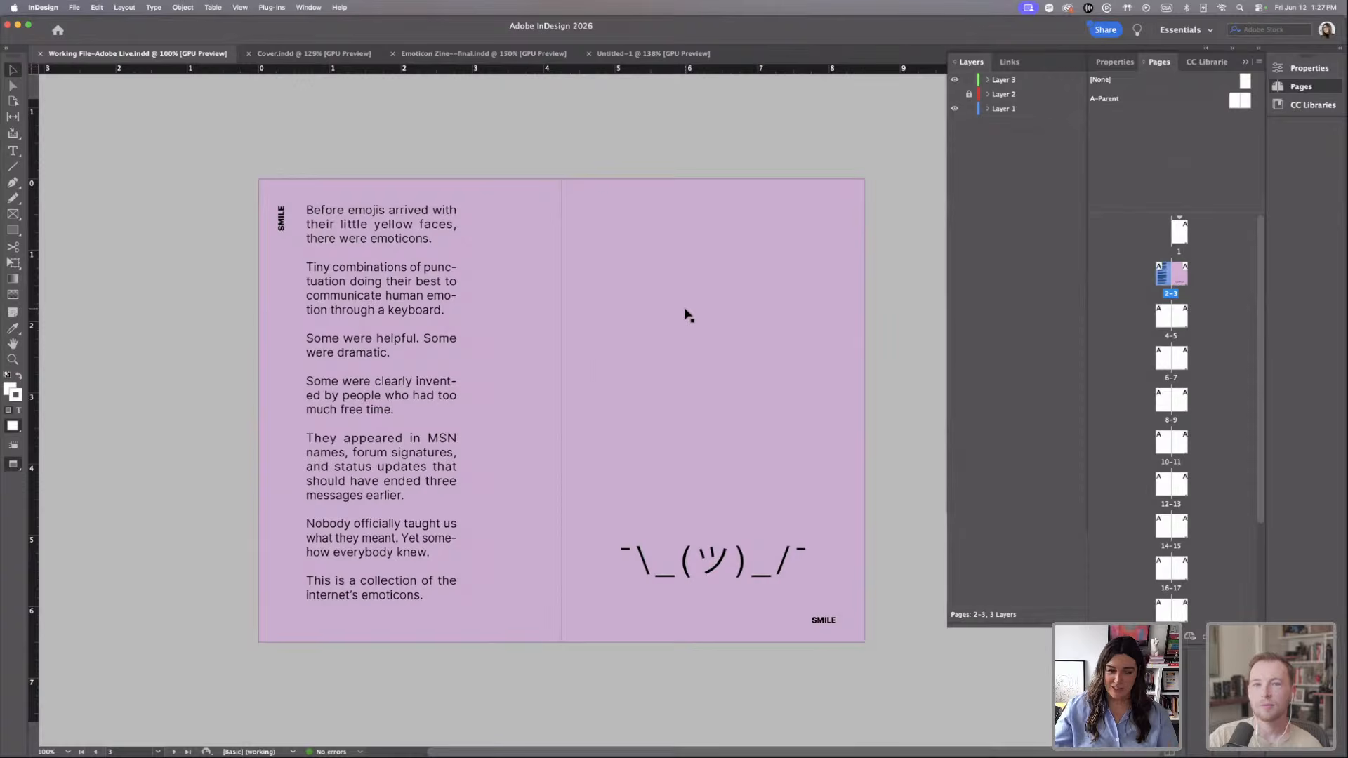
scroll(687, 314, "down", 1)
scroll(687, 315, "down", 3)
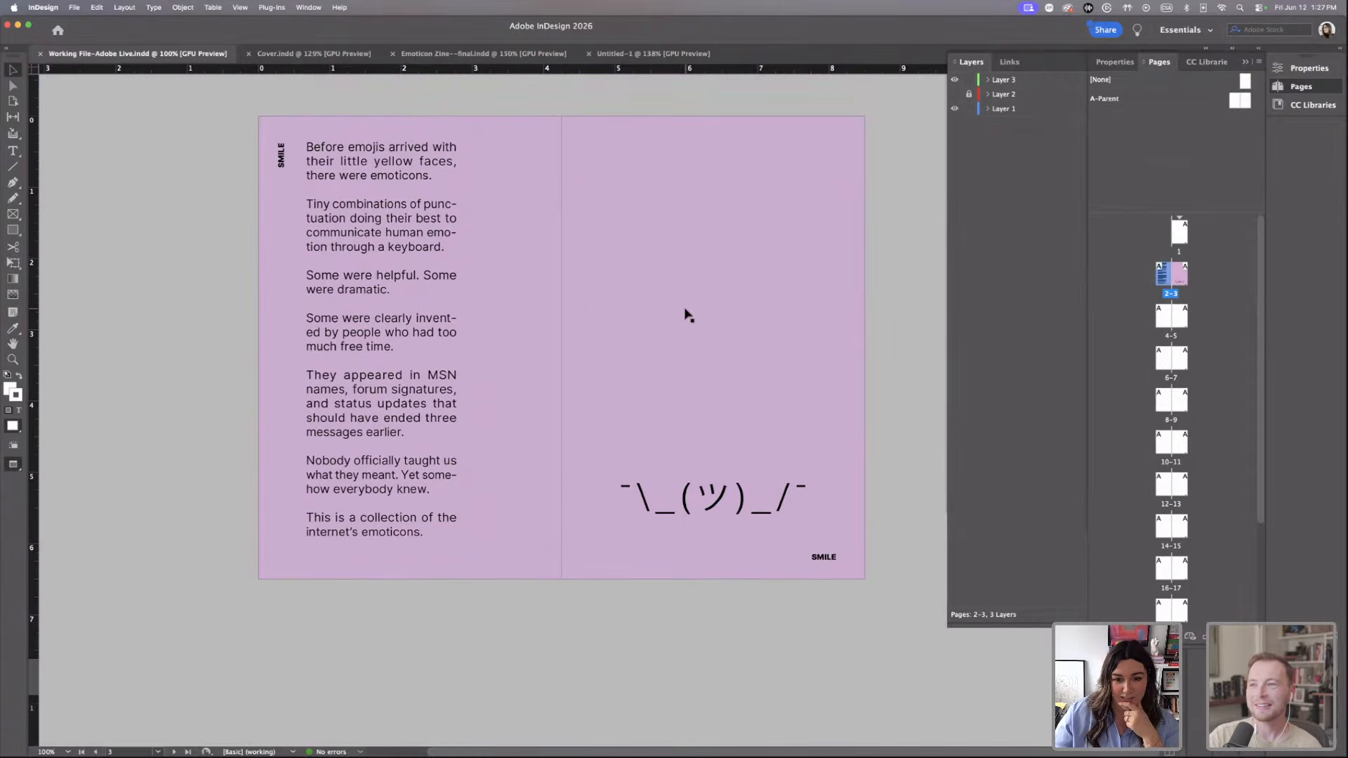
scroll(687, 314, "down", 4)
scroll(331, 165, "up", 5)
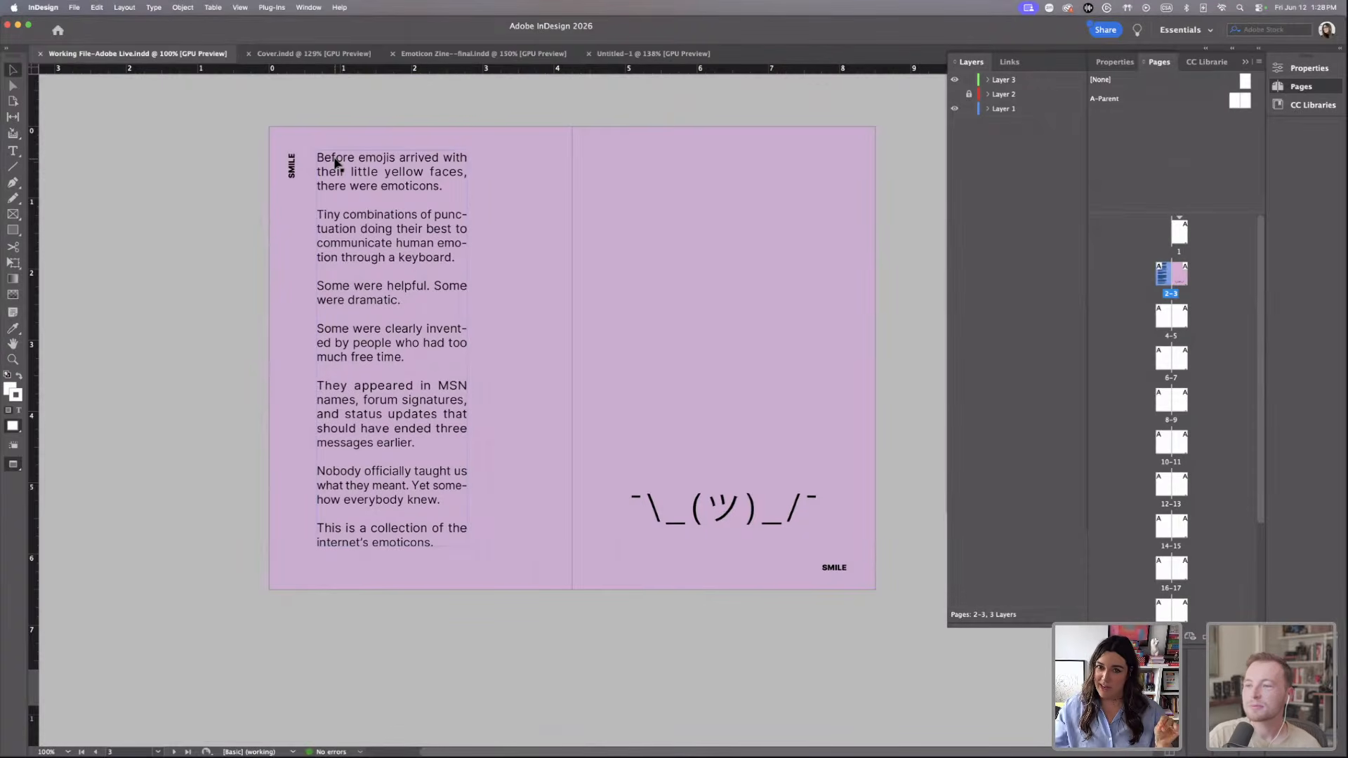
scroll(334, 163, "down", 10)
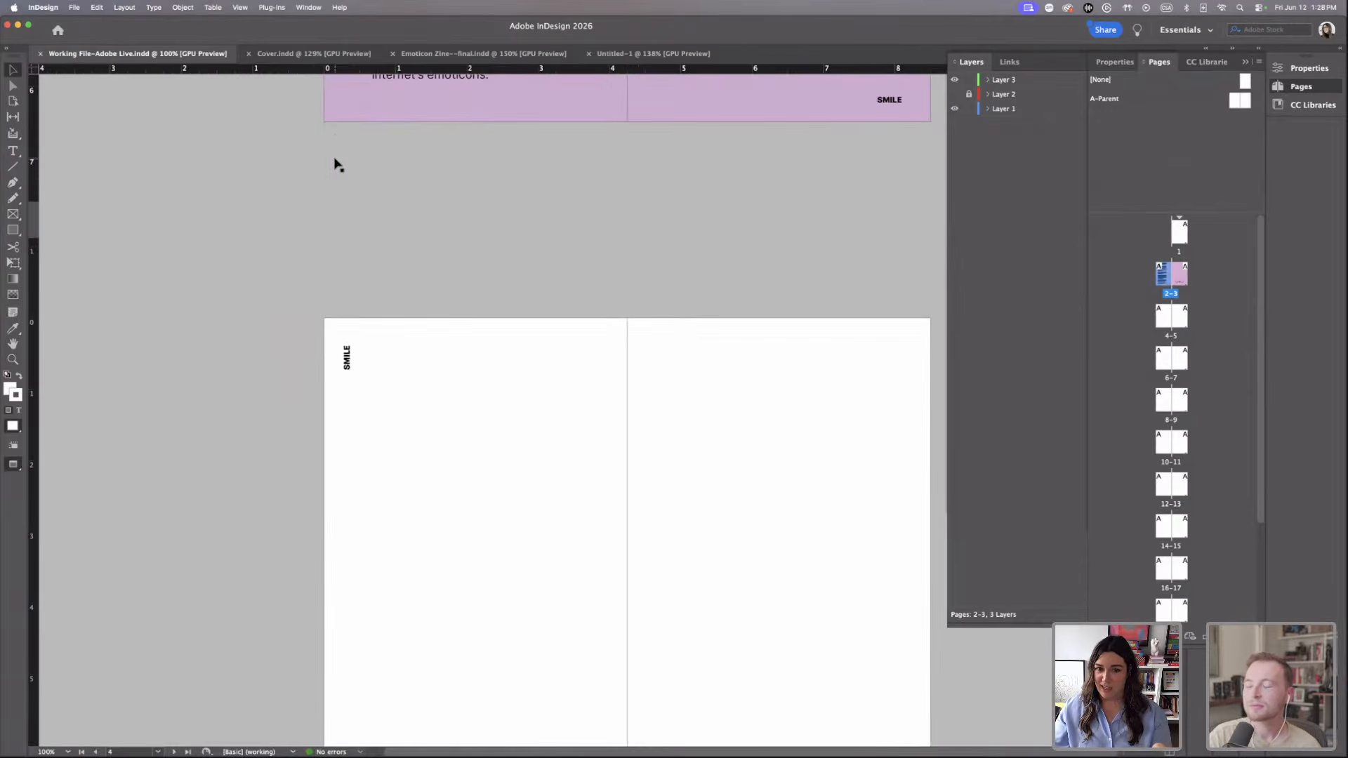
scroll(334, 163, "down", 2)
scroll(334, 164, "right", 2)
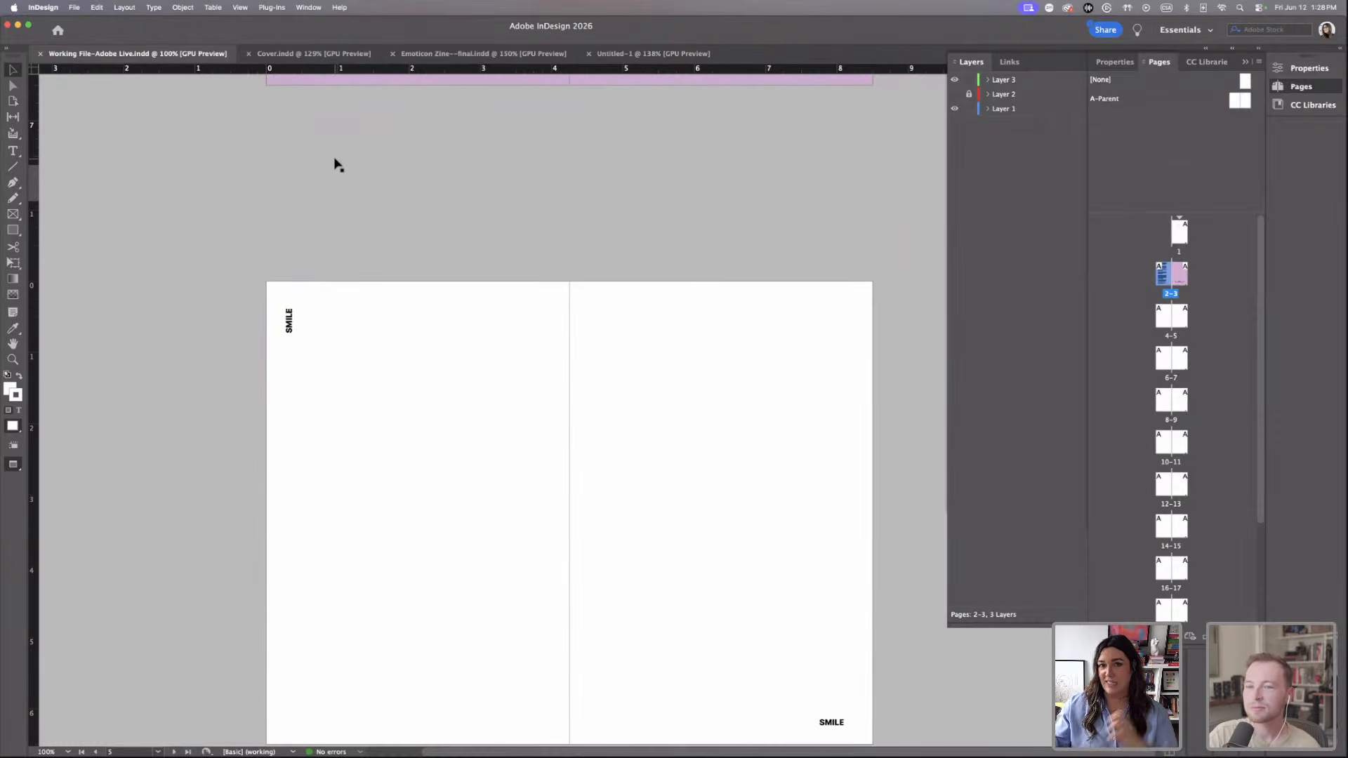
Show the guides again on spread 4–5 and move the emoticon text frames from the left pasteboard onto page 4.
key("w")
scroll(473, 325, "left", 4)
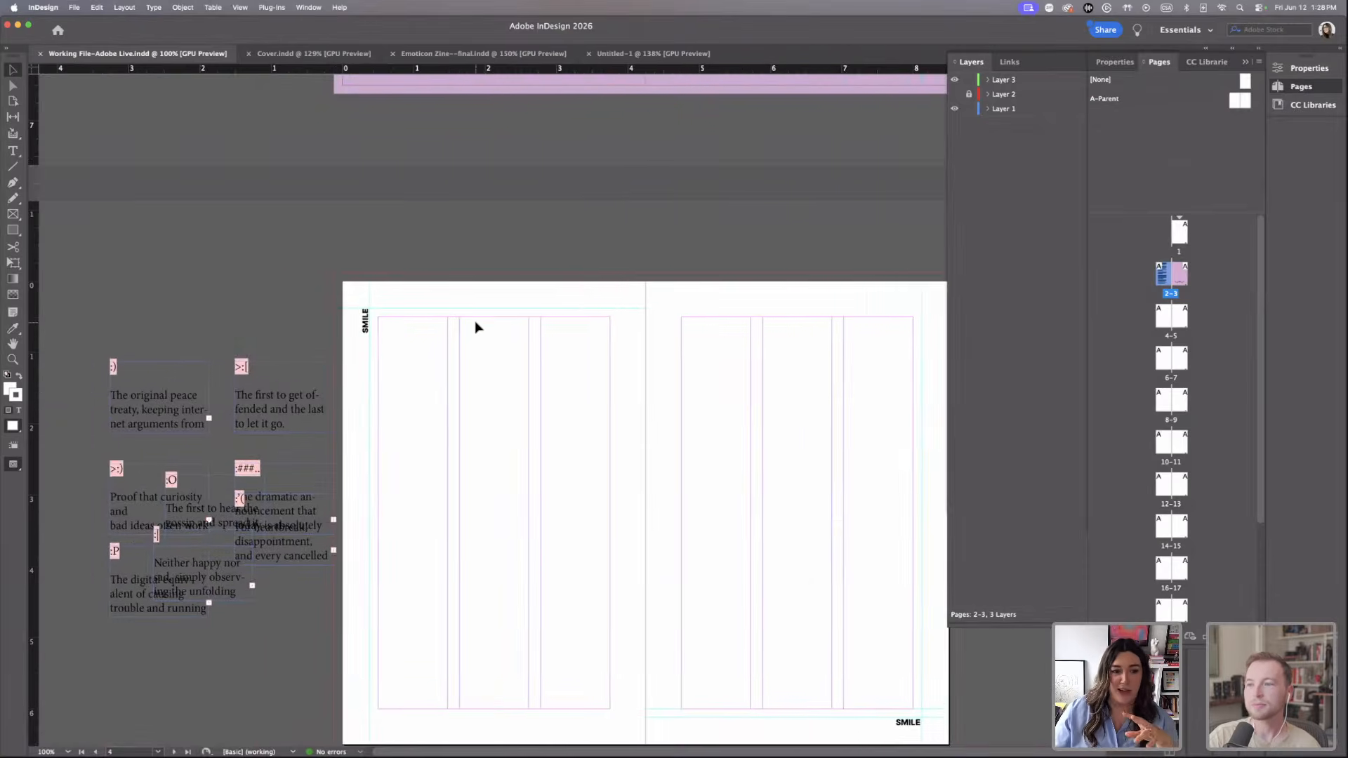
scroll(472, 325, "down", 4)
scroll(472, 325, "right", 4)
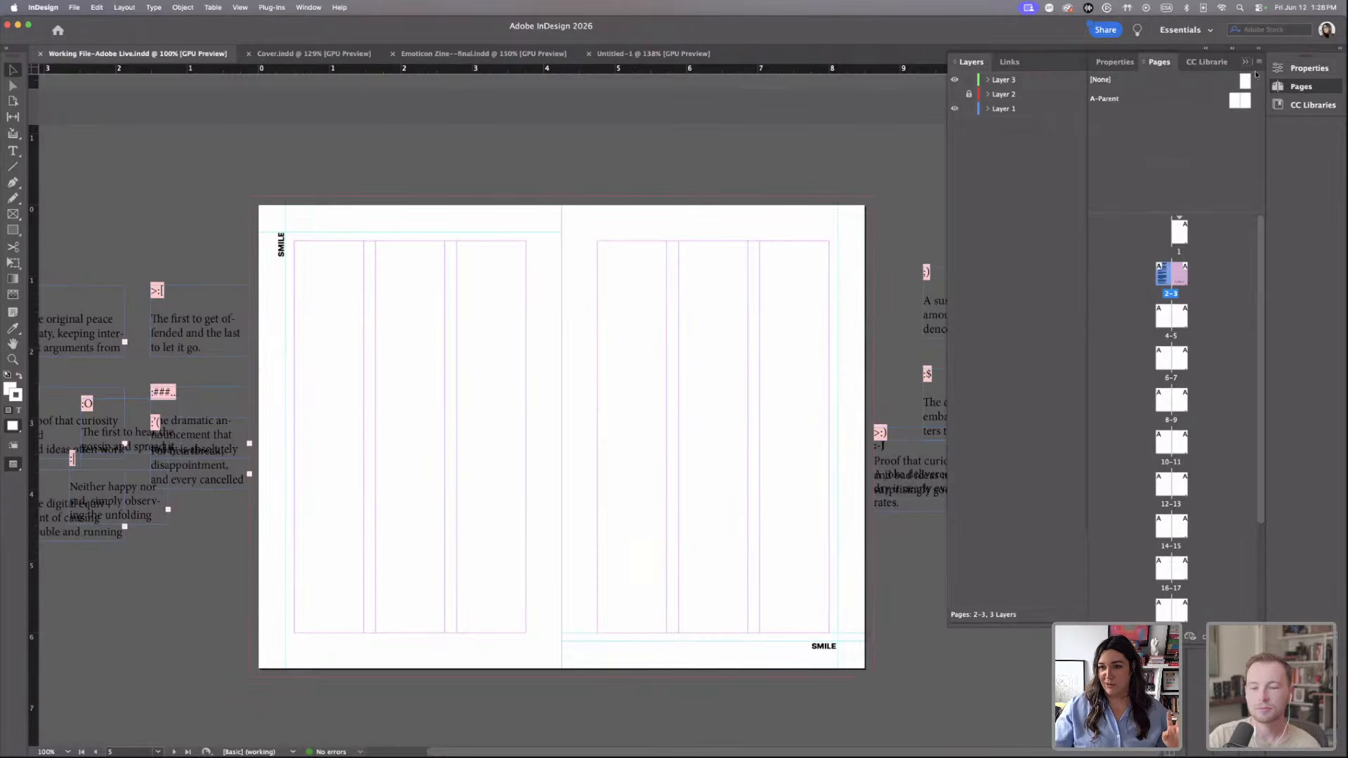
left_click(1245, 61)
left_click(1224, 67)
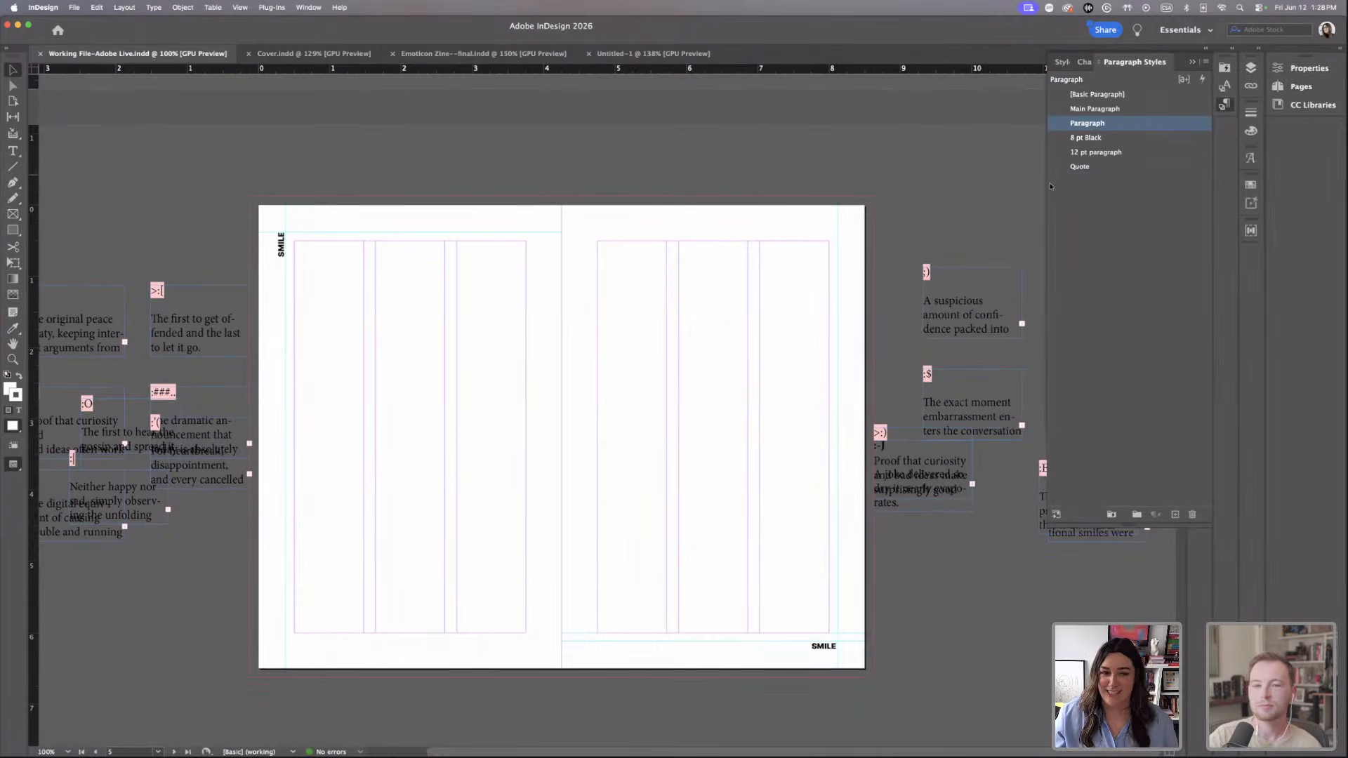
scroll(300, 266, "left", 3)
left_click_drag(145, 290, 346, 580)
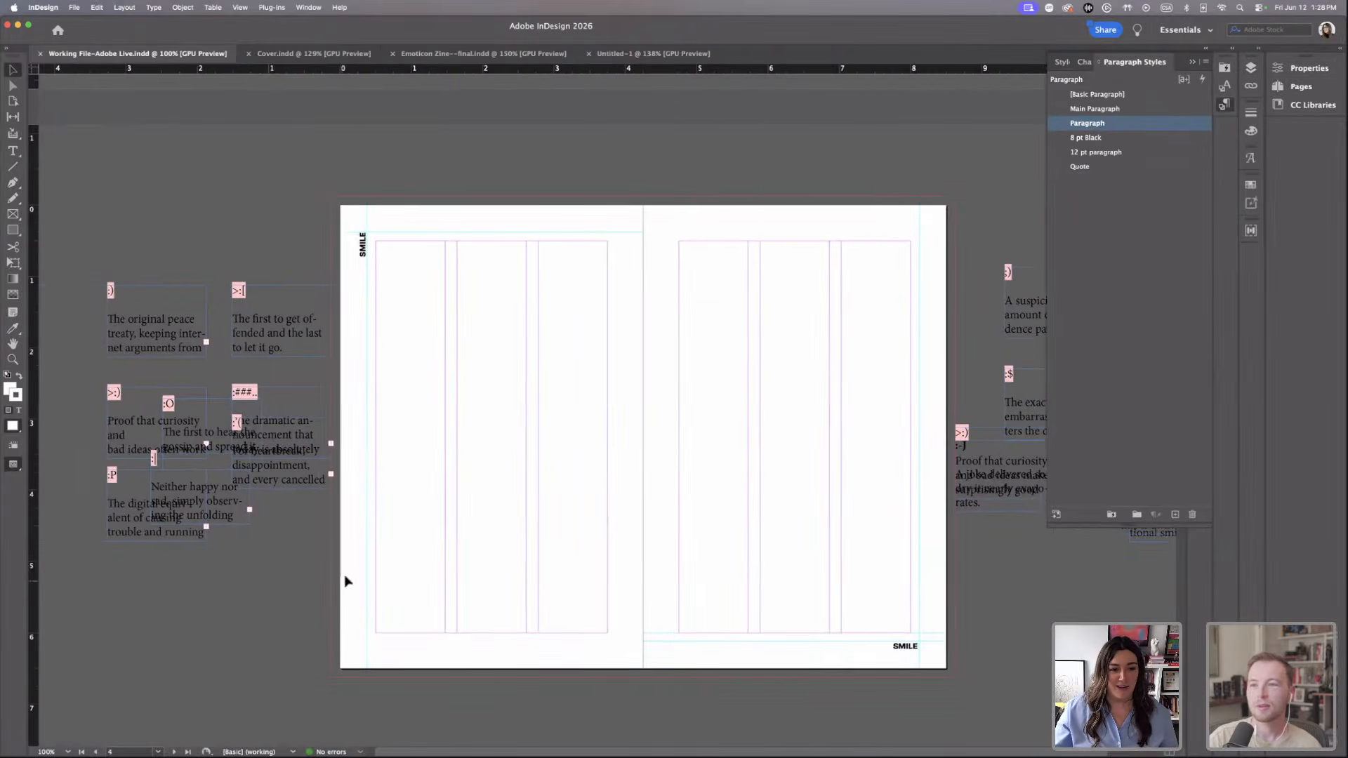
left_click_drag(304, 326, 586, 345)
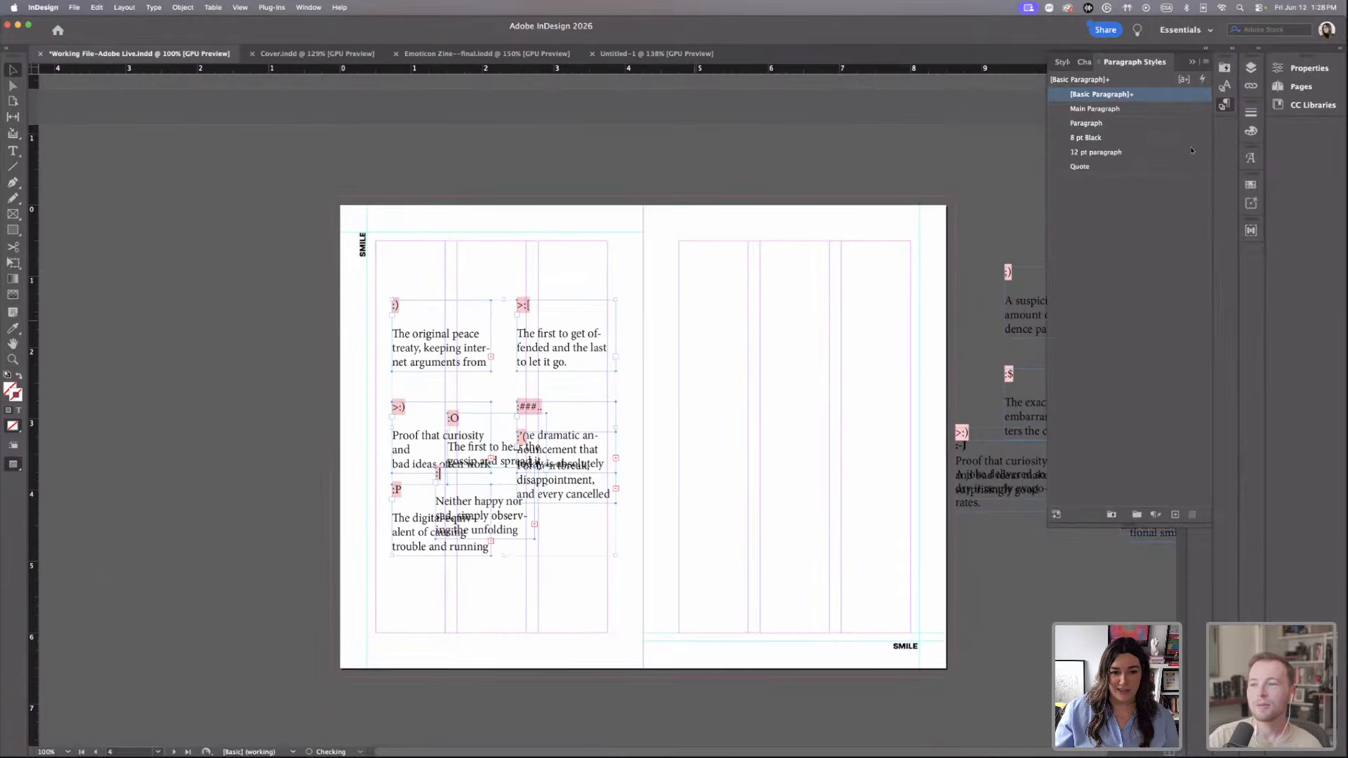
Move the group of emoticon text frames from the right pasteboard onto page 5.
left_click(1087, 123)
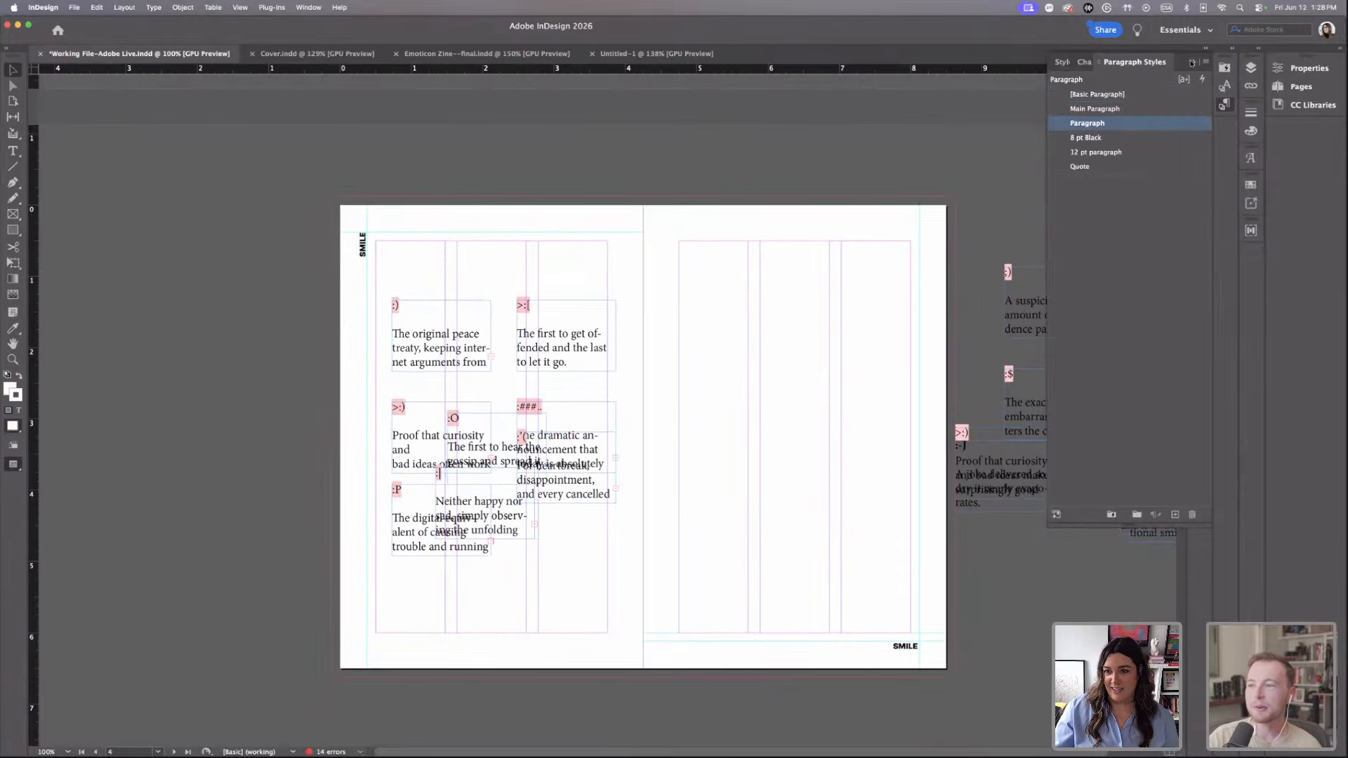
left_click(1193, 62)
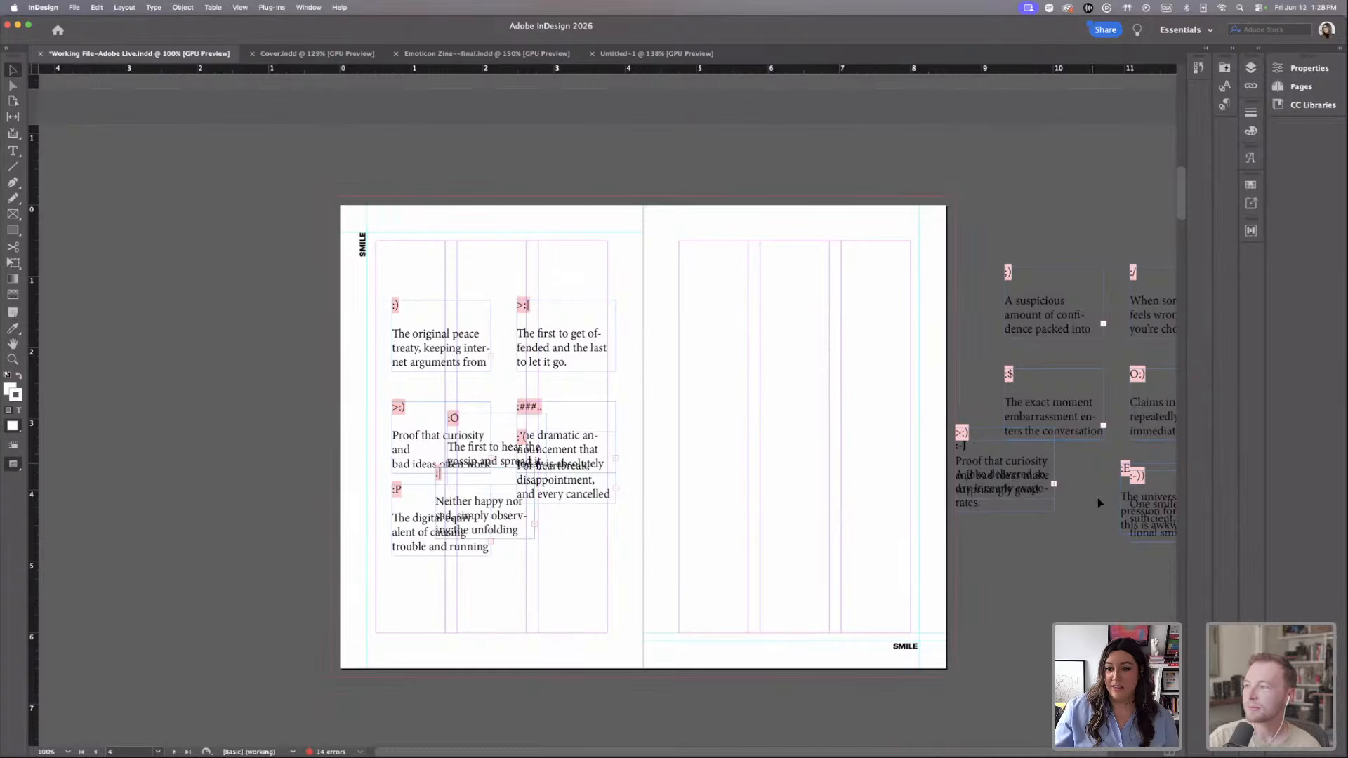
left_click_drag(1145, 538, 827, 516)
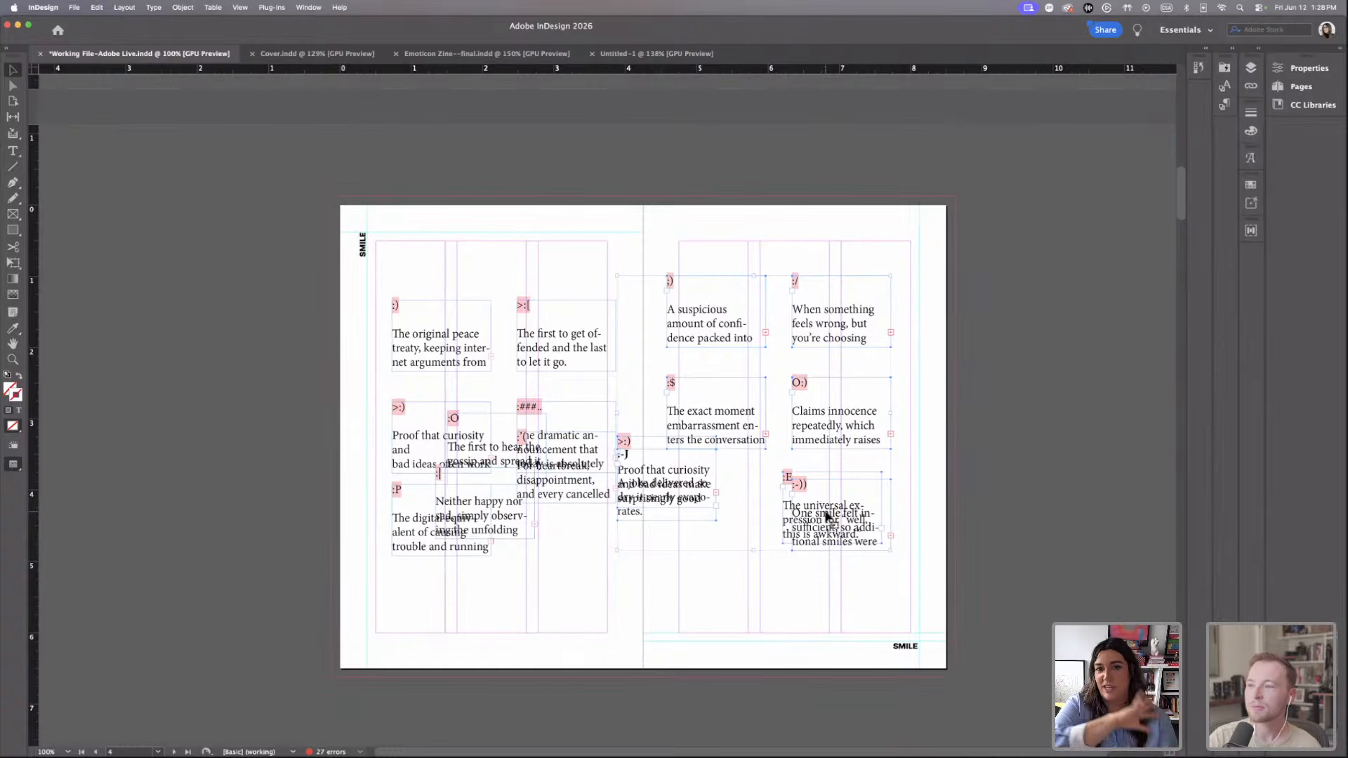
left_click(783, 251)
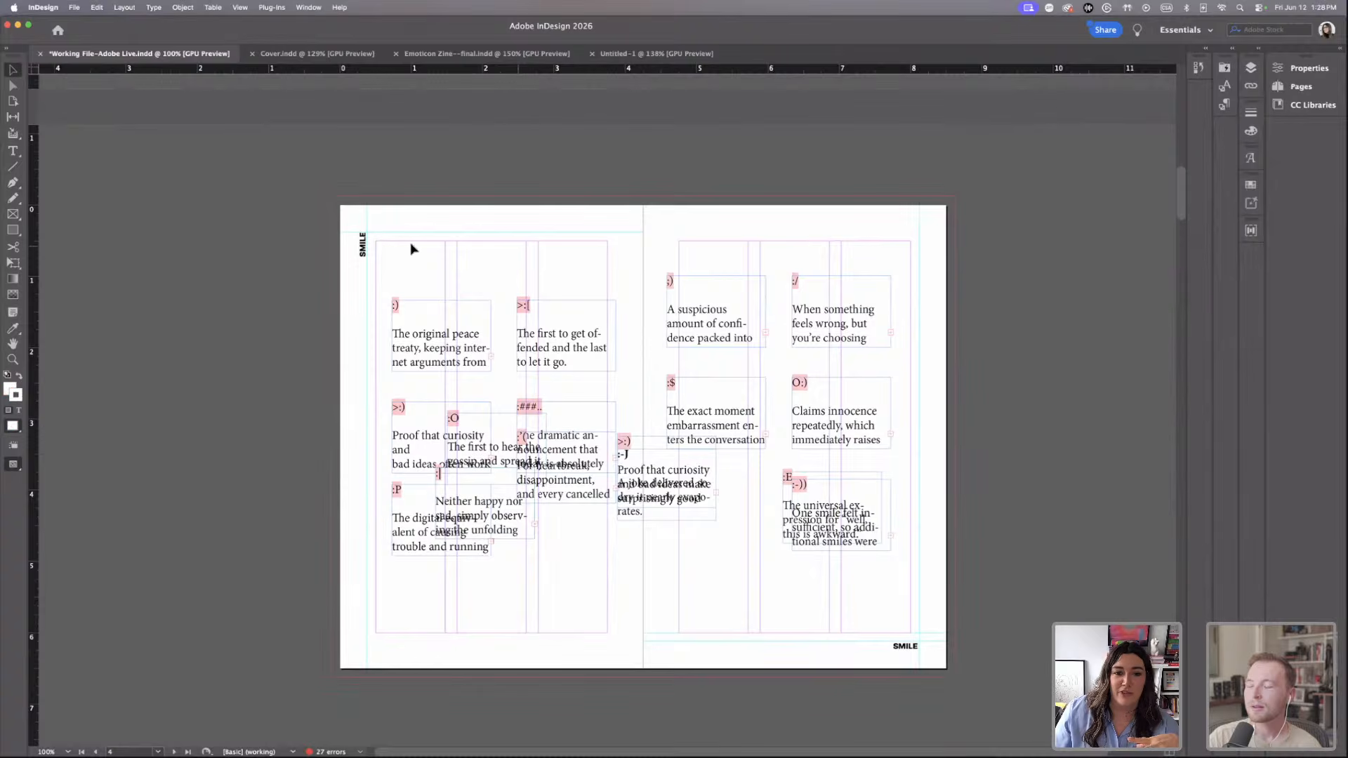
Set the font of all emoticon text frames on pages 4–5 to Inter at 8 pt.
left_click_drag(409, 246, 842, 586)
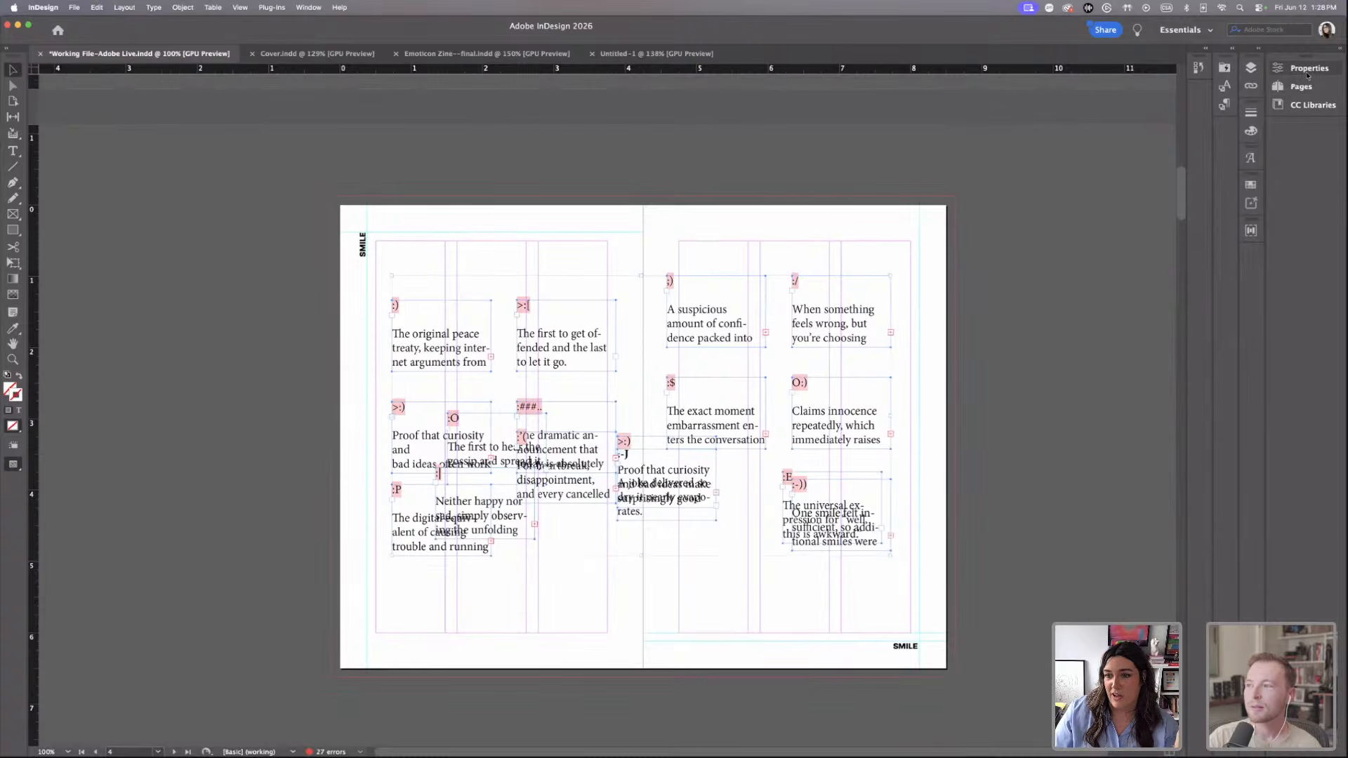
left_click(1309, 68)
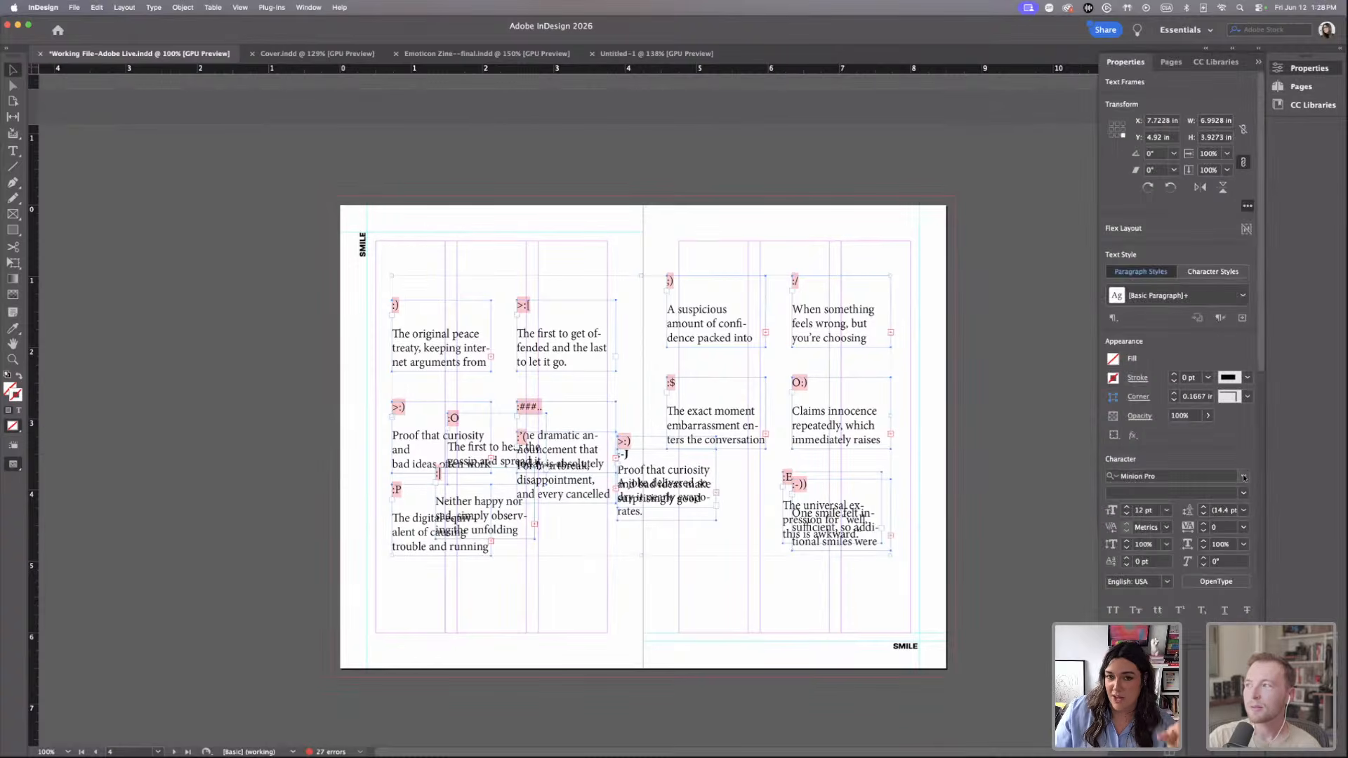
left_click(1243, 477)
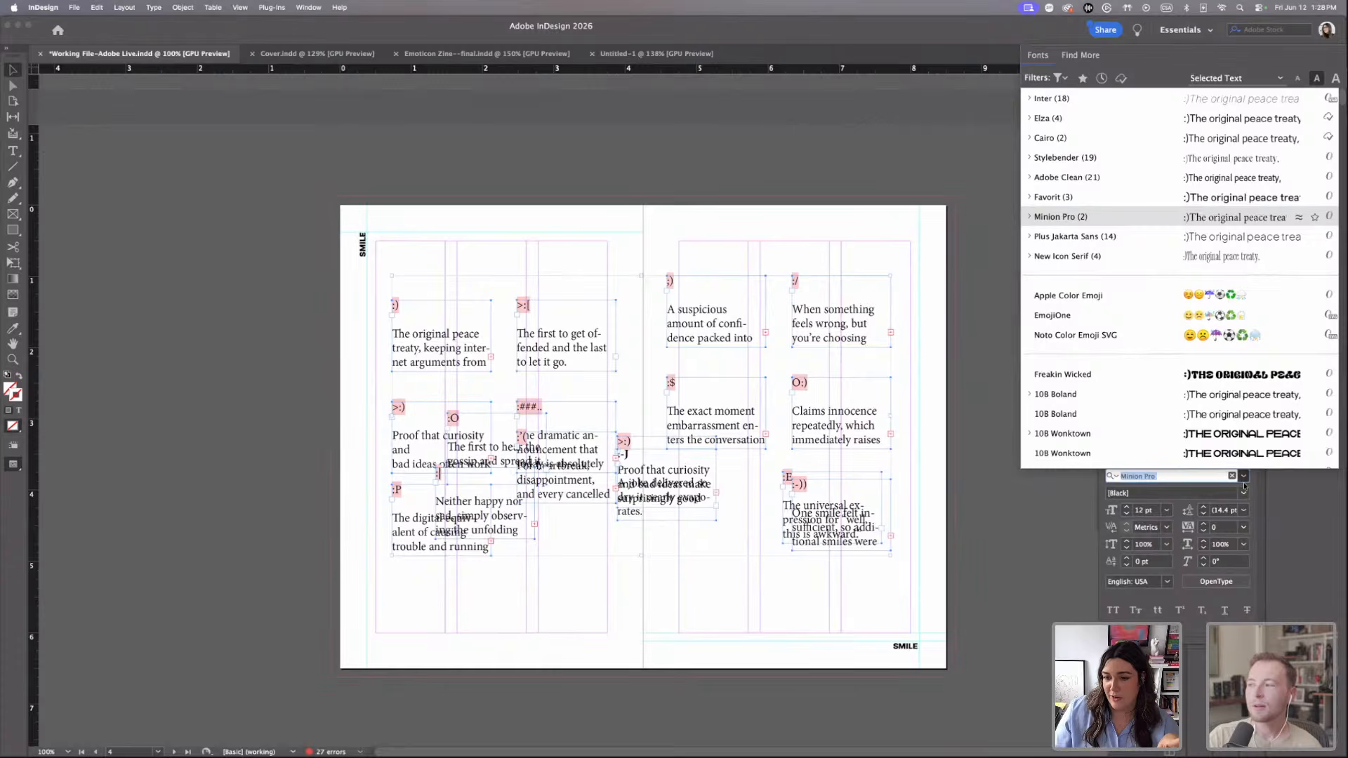
left_click(1092, 109)
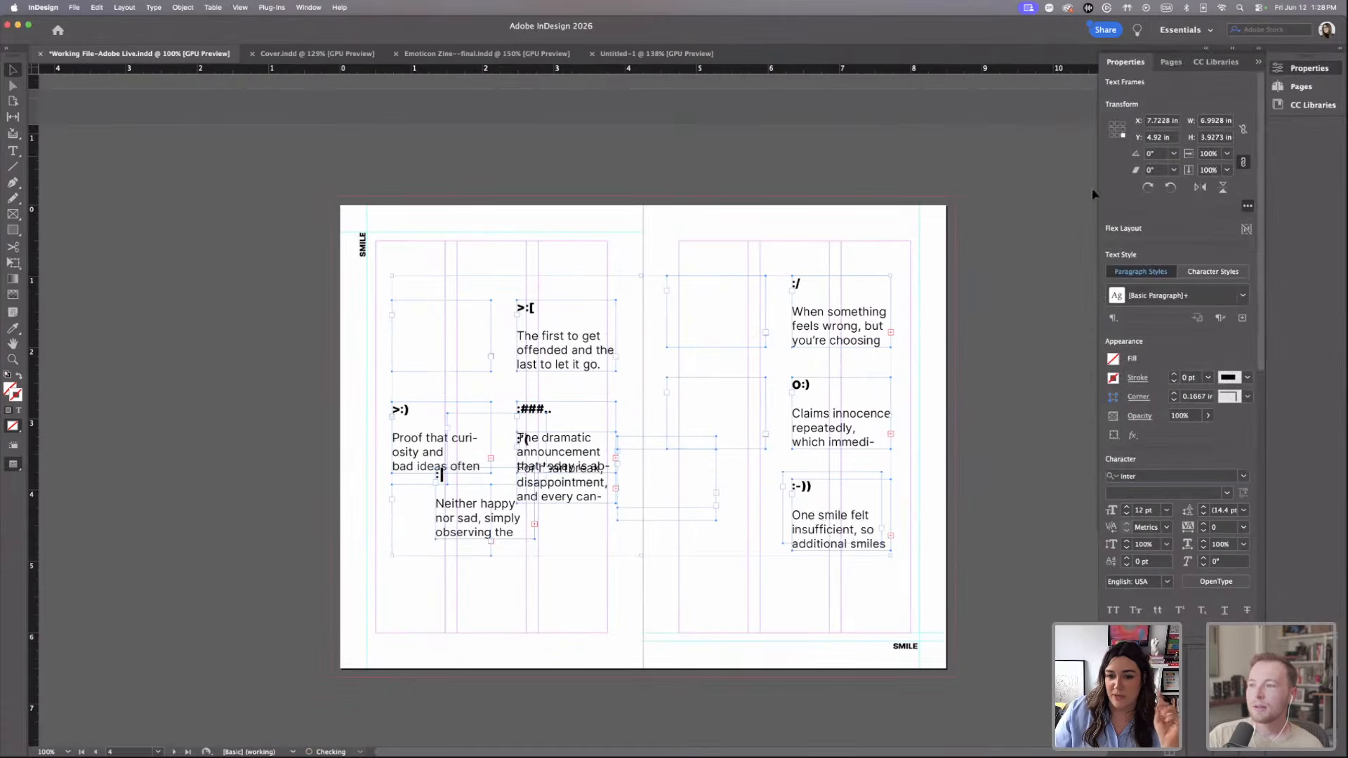
left_click(1148, 510)
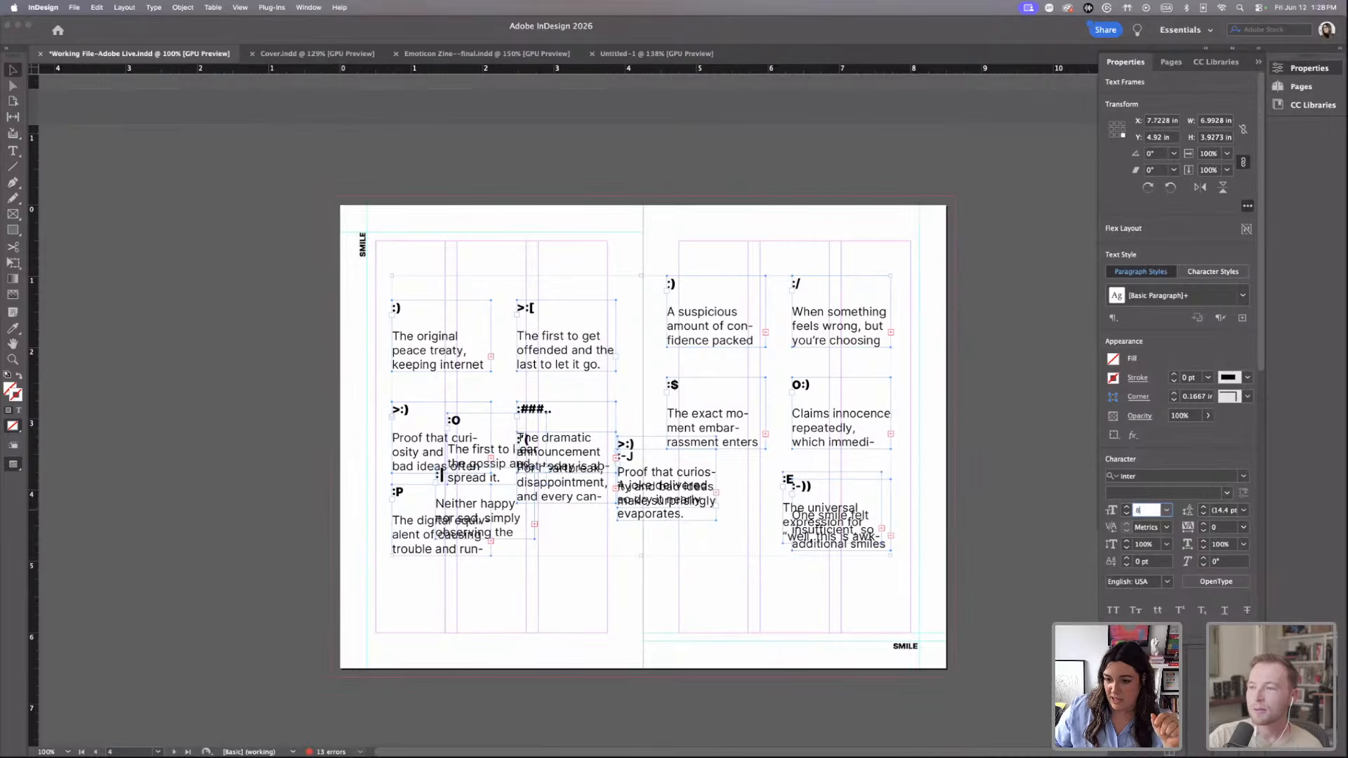
type("8")
key("Return")
left_click(431, 279)
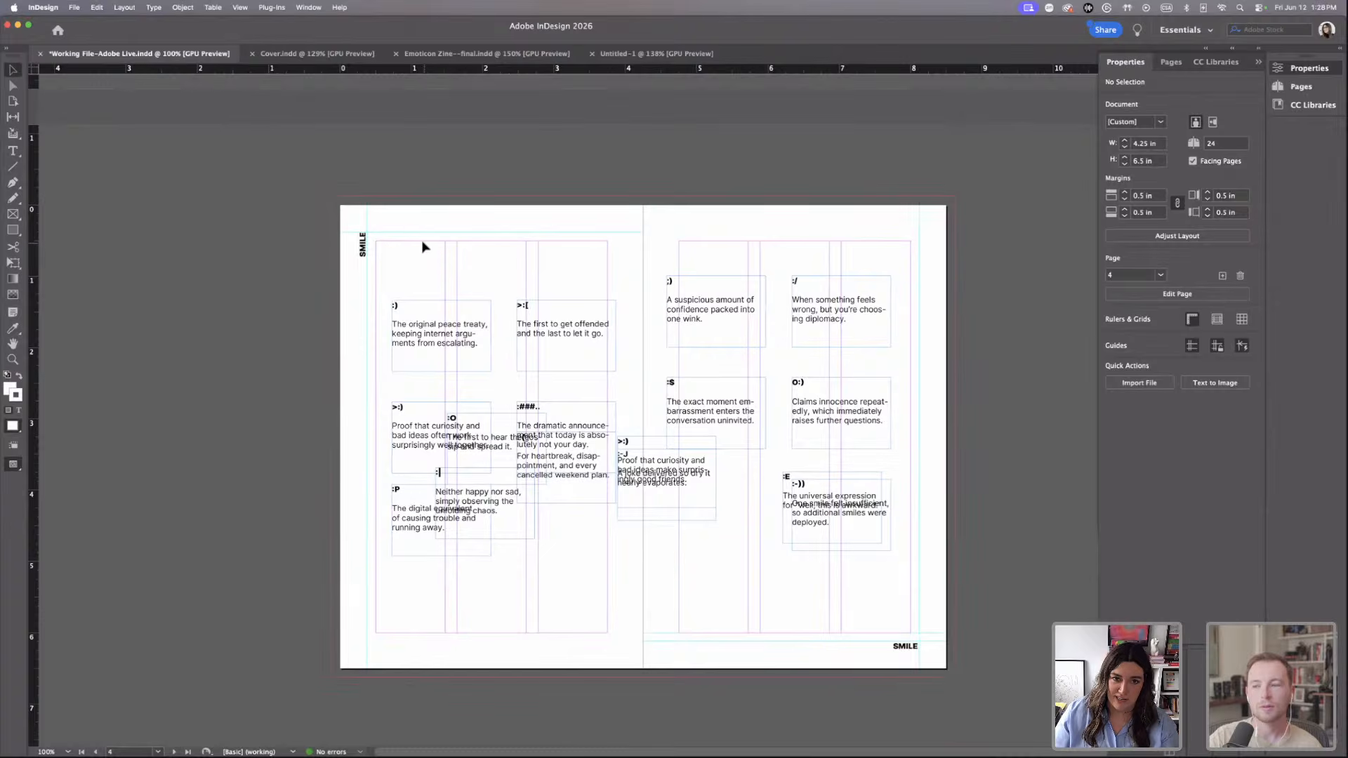
Create a flex layout from all the emoticon text frames on pages 4–5.
left_click_drag(424, 277, 797, 629)
left_click(1259, 63)
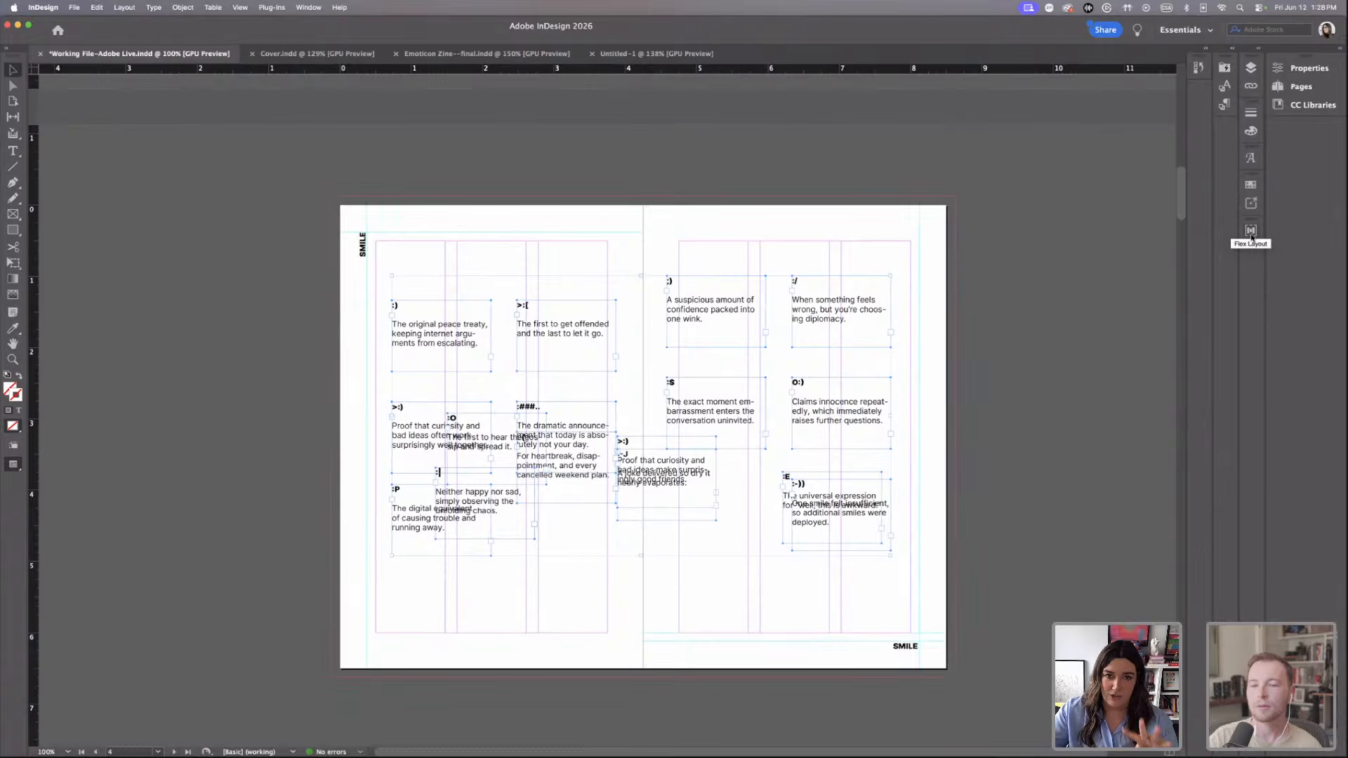
left_click(308, 8)
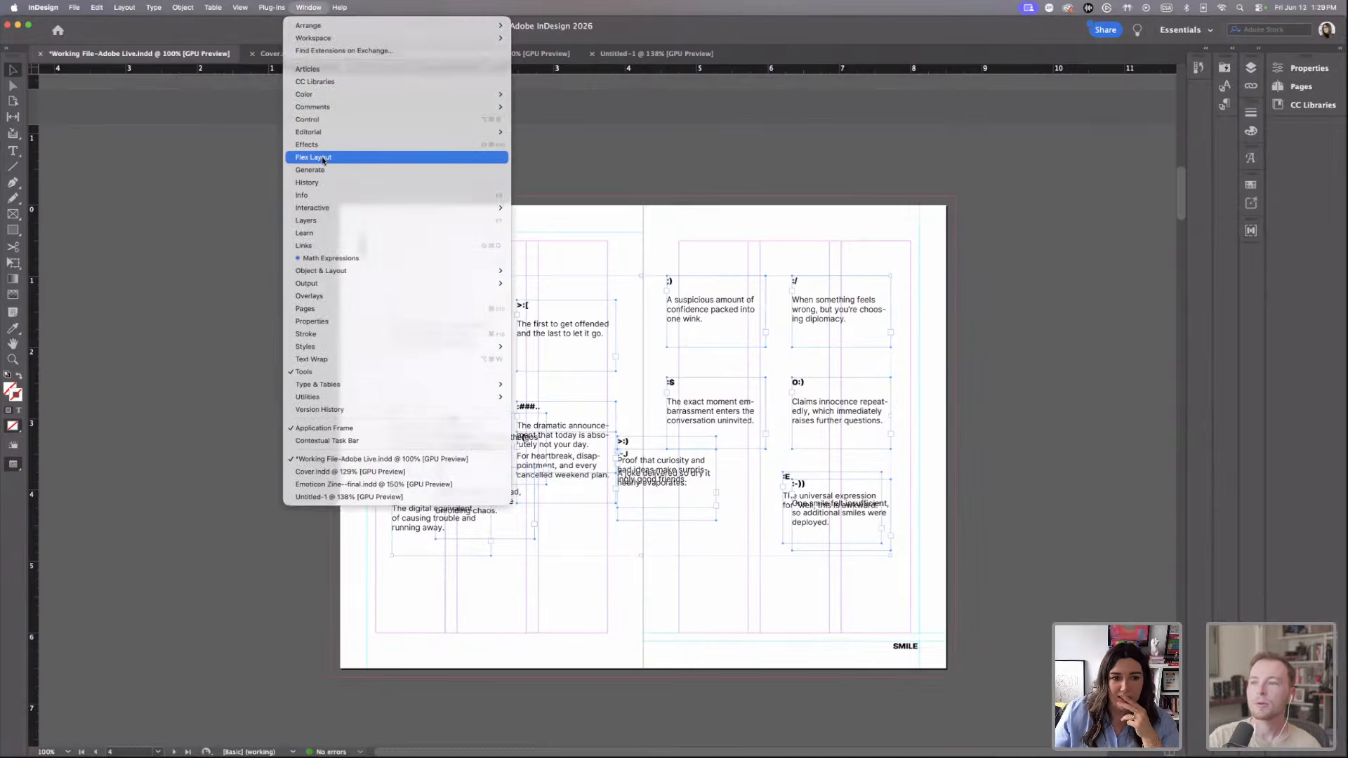
left_click(337, 157)
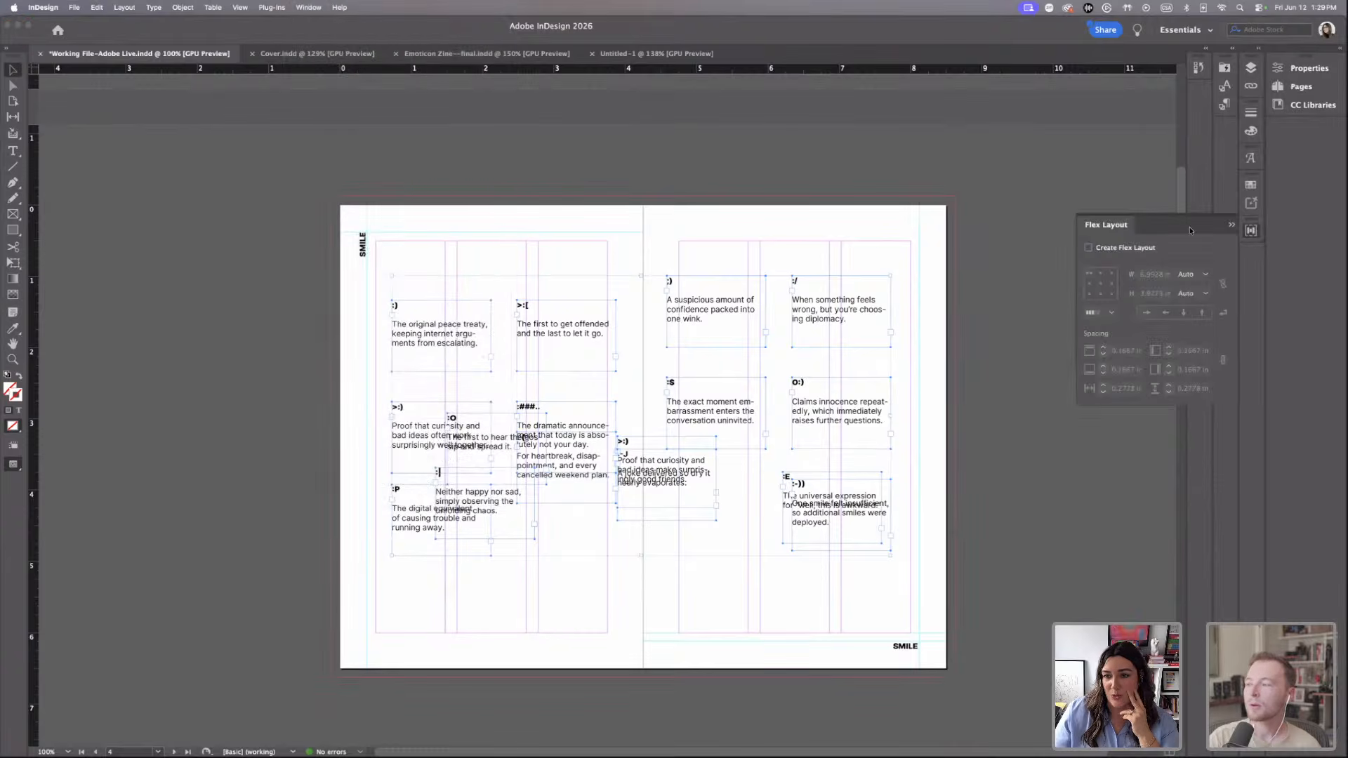
left_click_drag(424, 254, 851, 605)
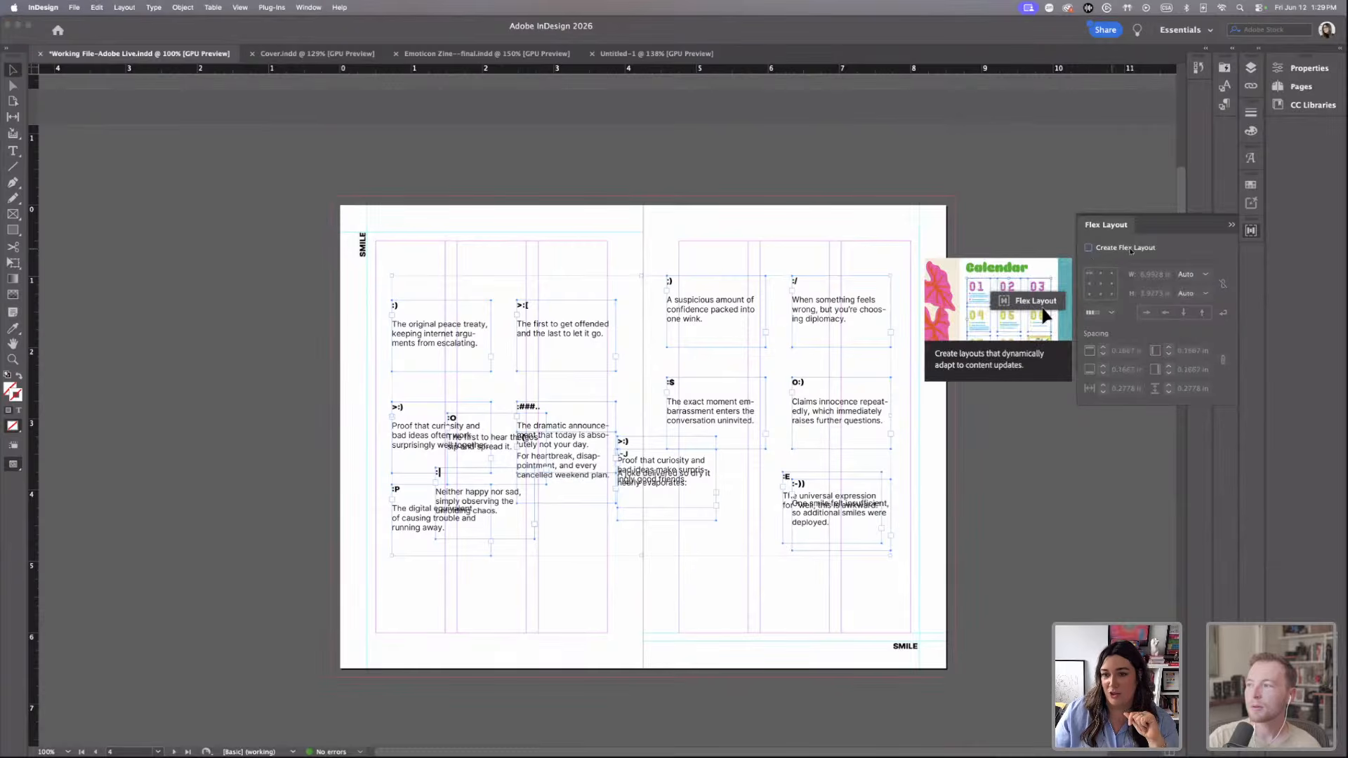
left_click(1088, 248)
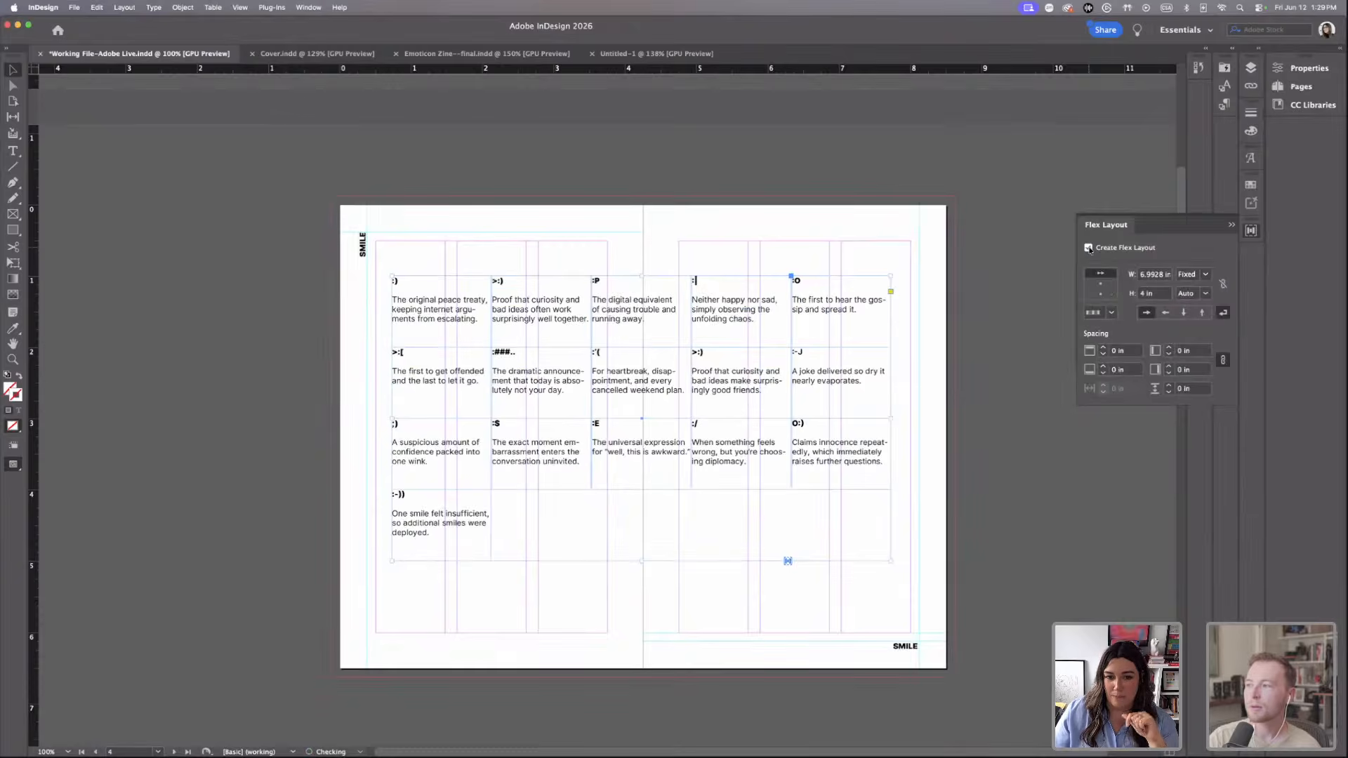
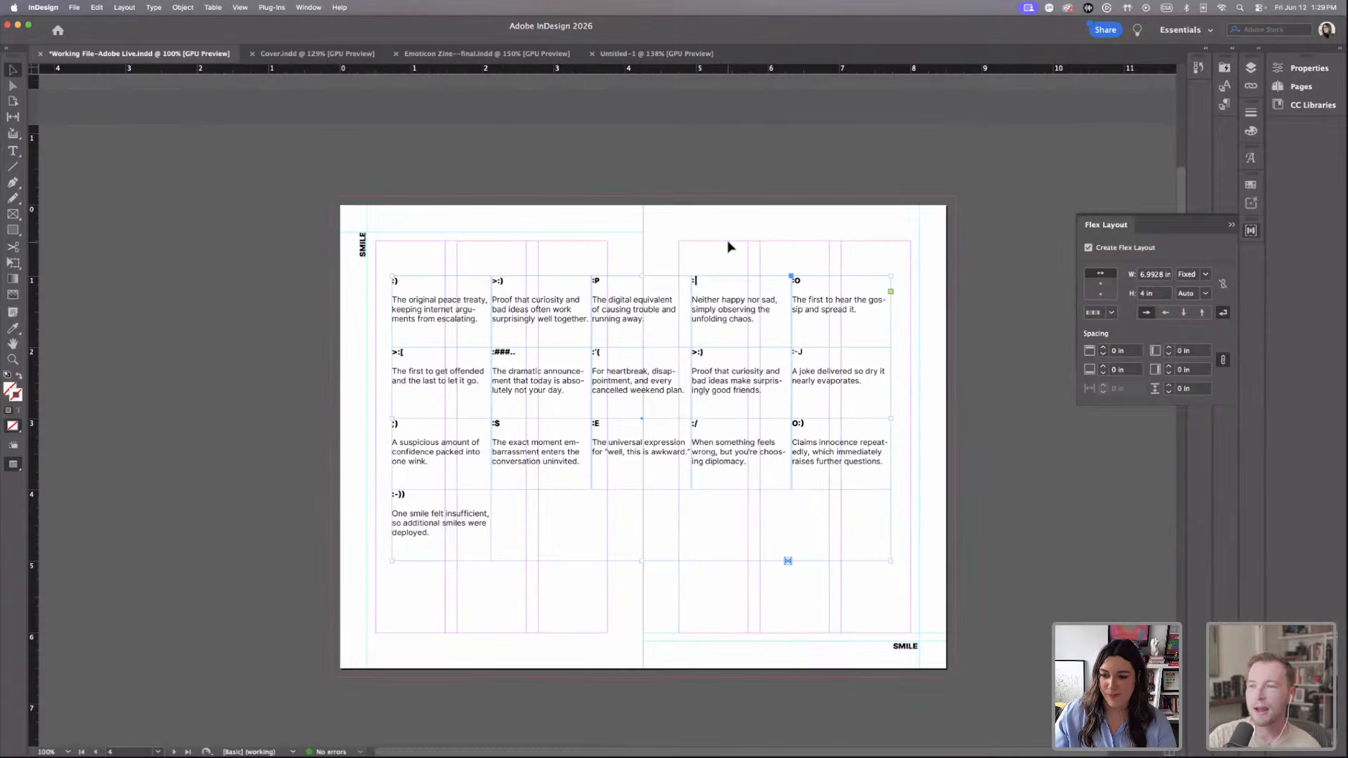
Try the Space Between, Space Around and Space Evenly distribution options for the emoticon flex layout.
left_click(1111, 313)
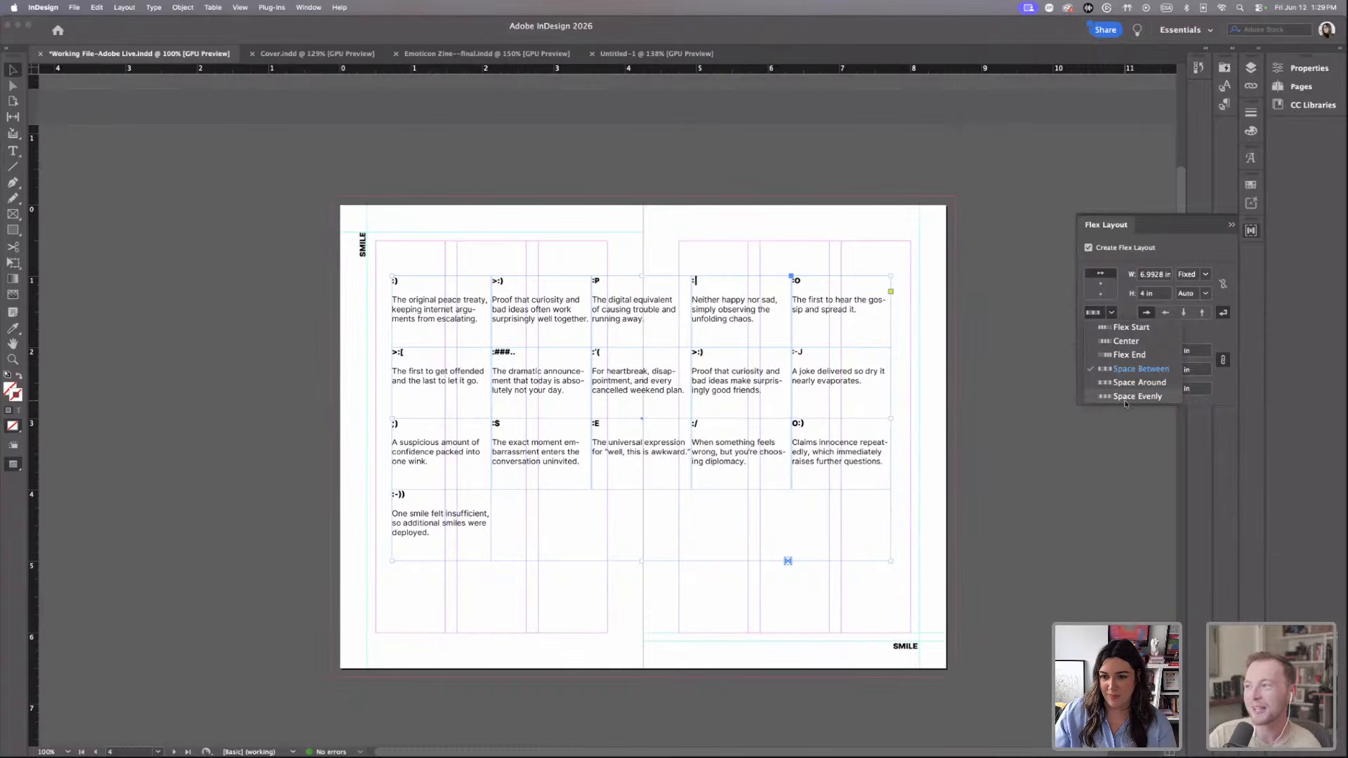
left_click(933, 255)
key("super+equal")
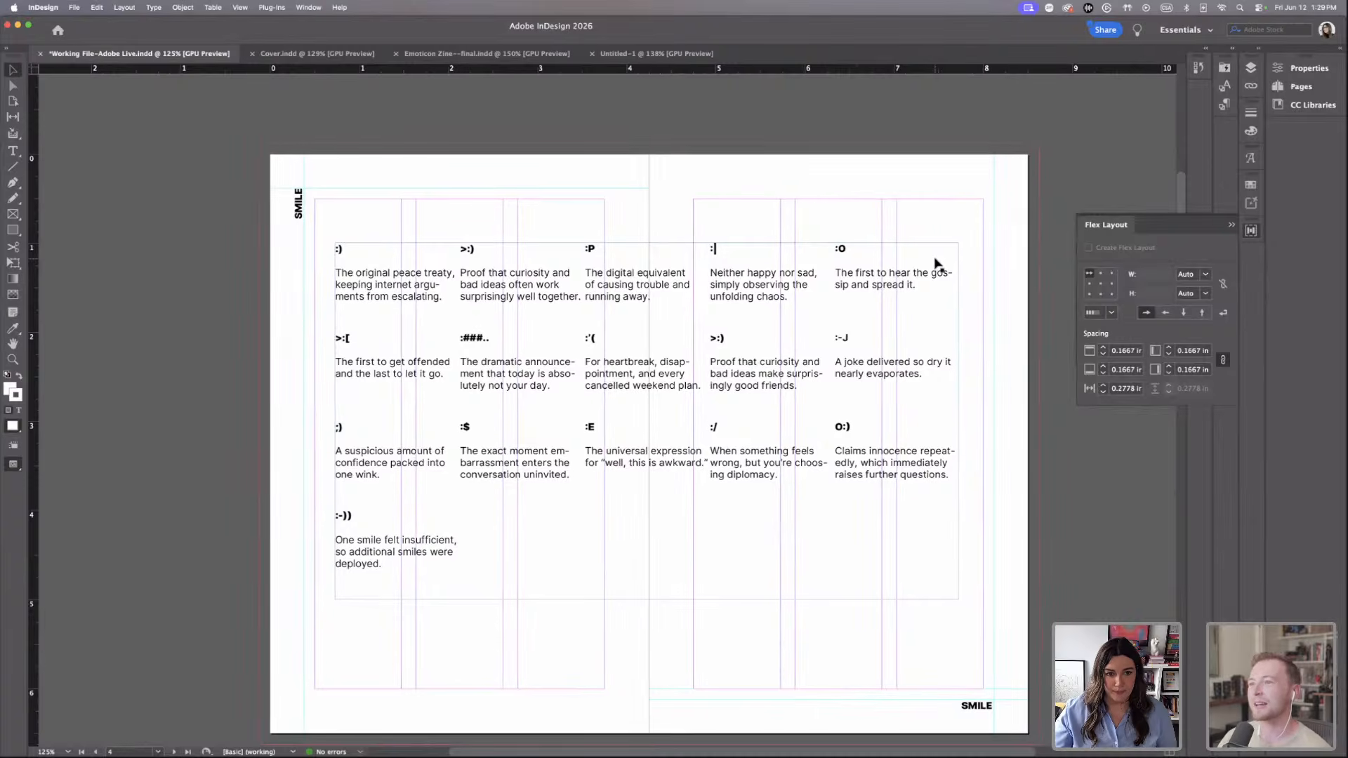
scroll(934, 263, "down", 2)
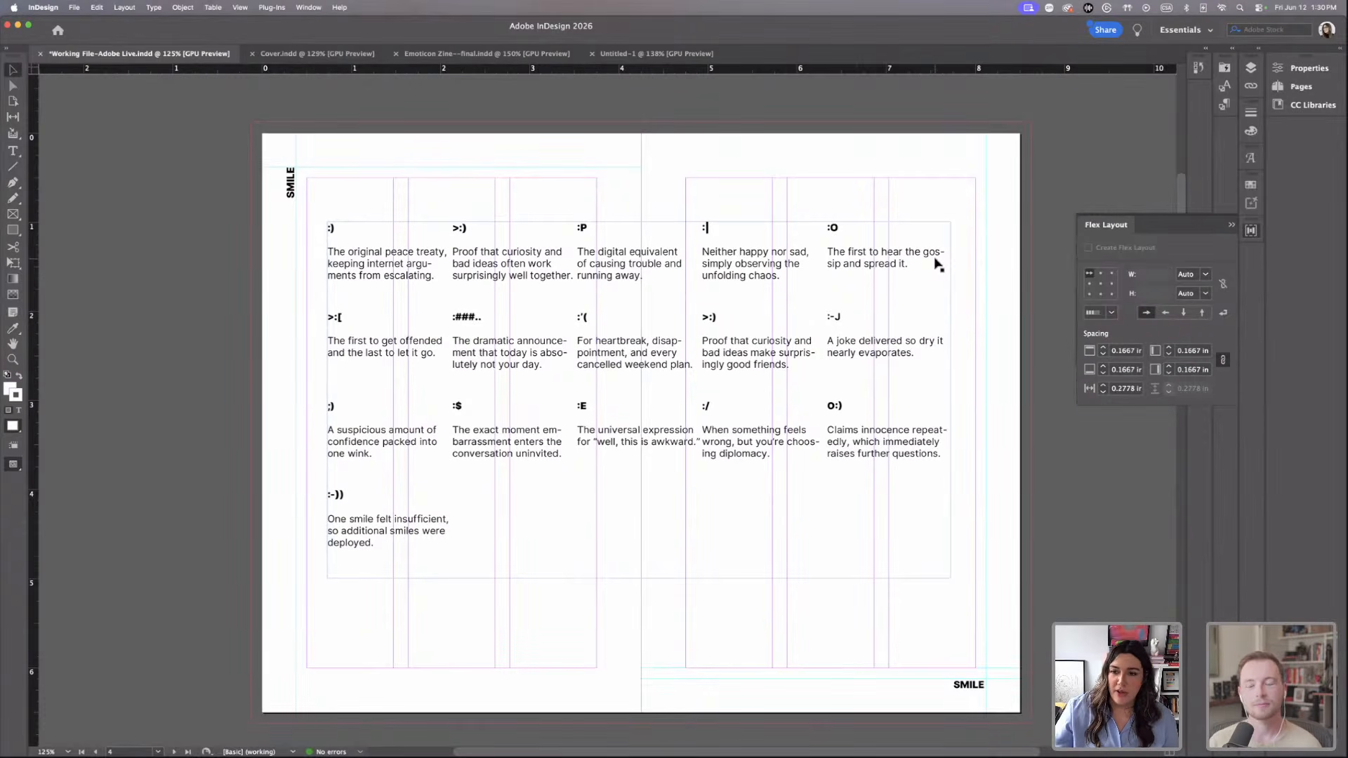
left_click(1111, 314)
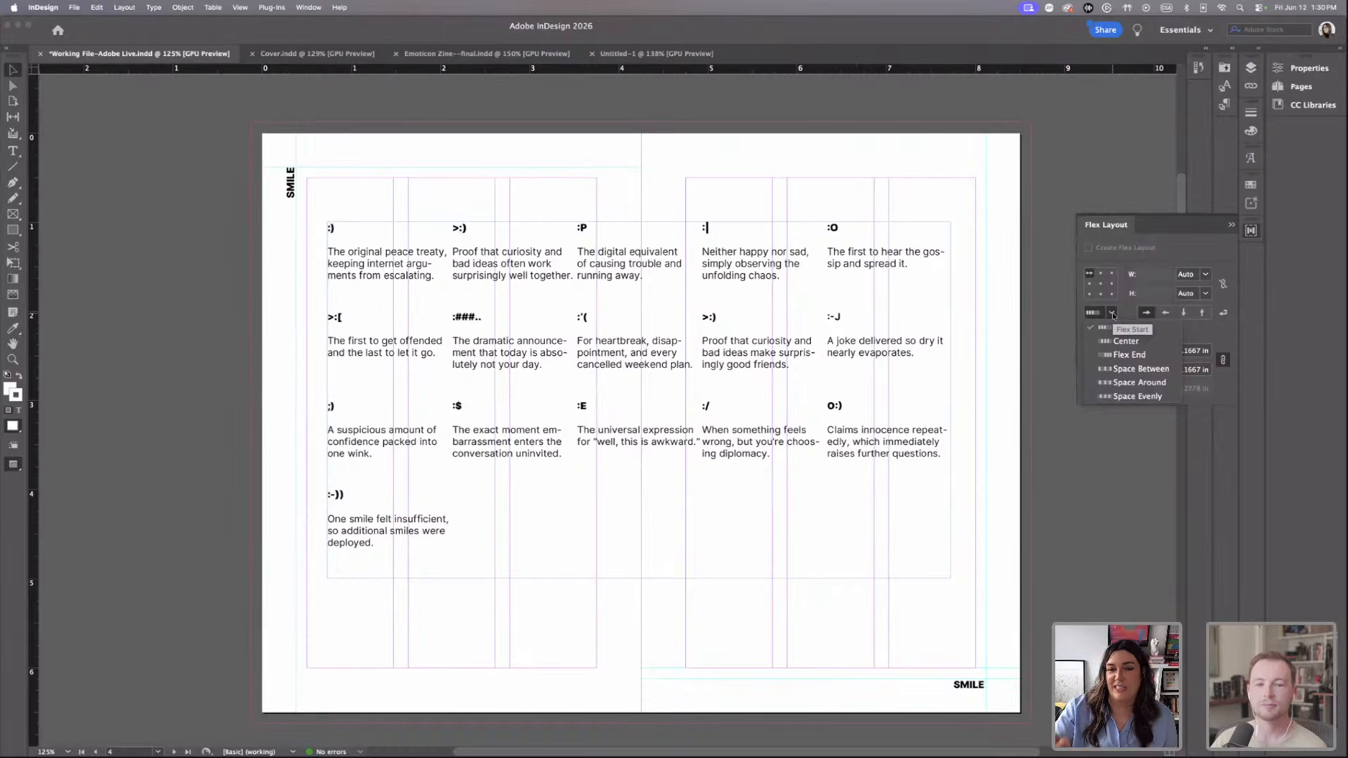
left_click(1122, 371)
left_click(1112, 314)
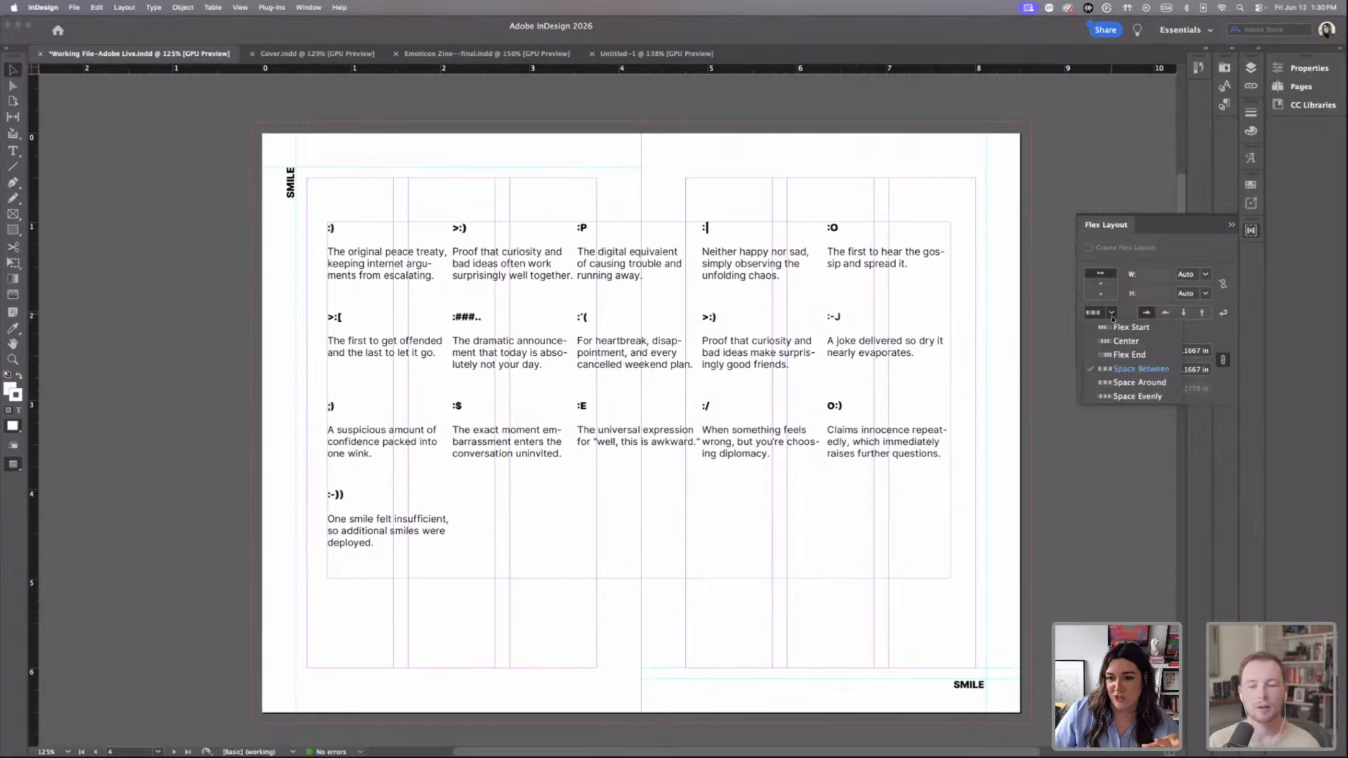
left_click(1123, 384)
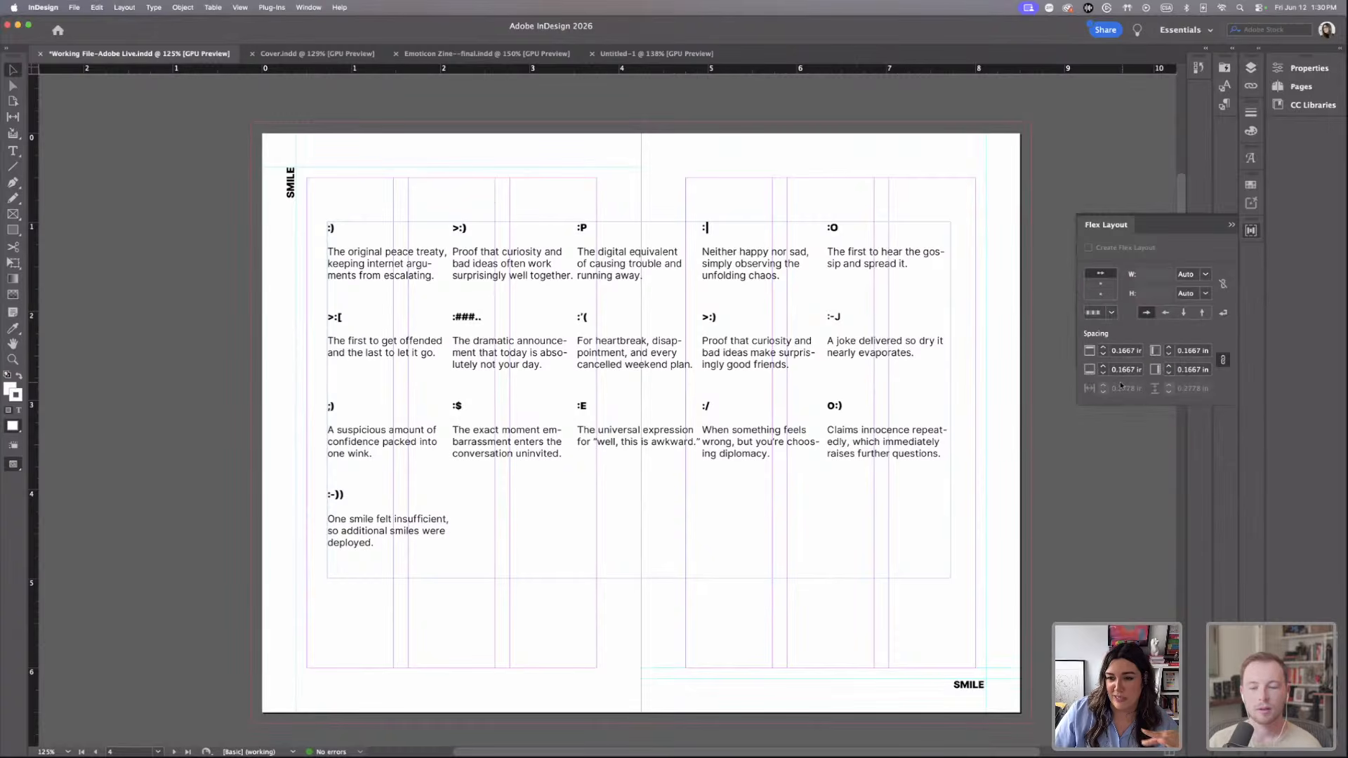
left_click(1112, 313)
left_click(1123, 397)
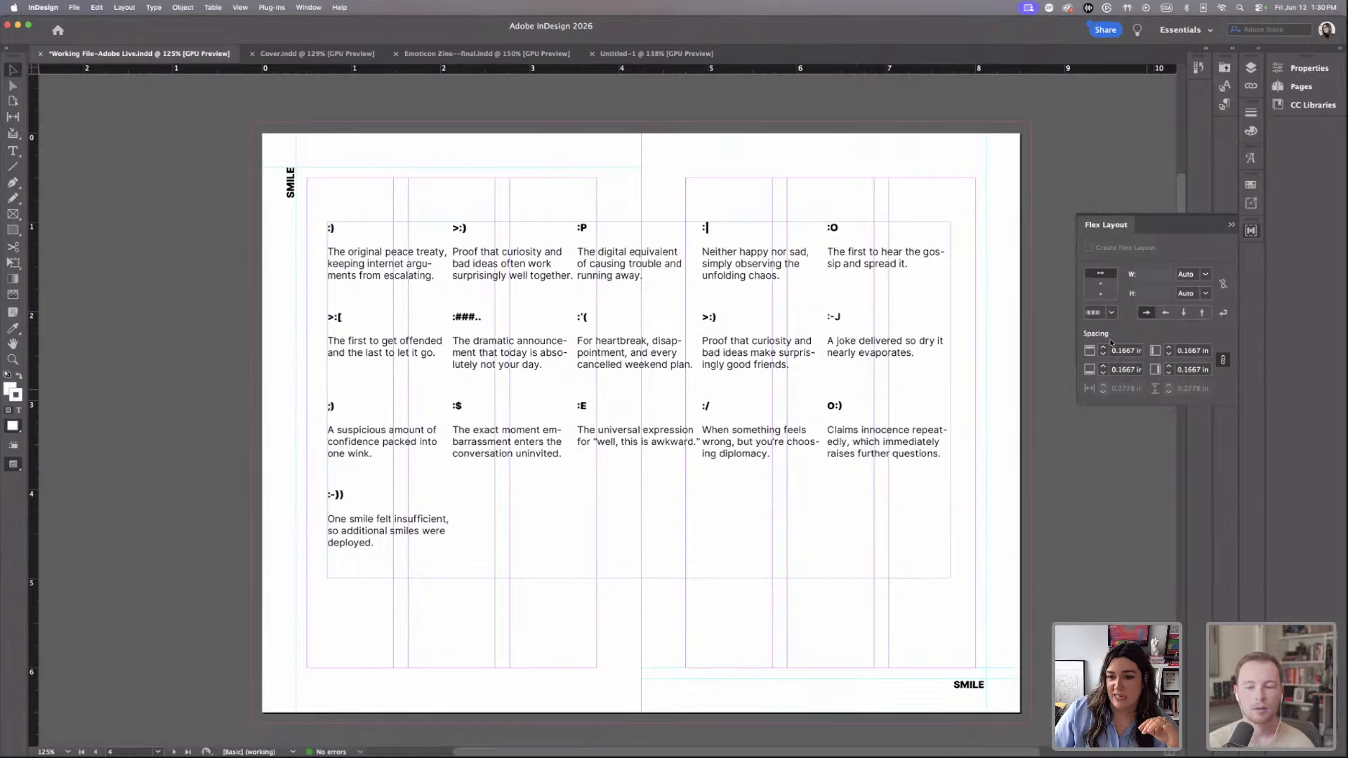
left_click(1109, 312)
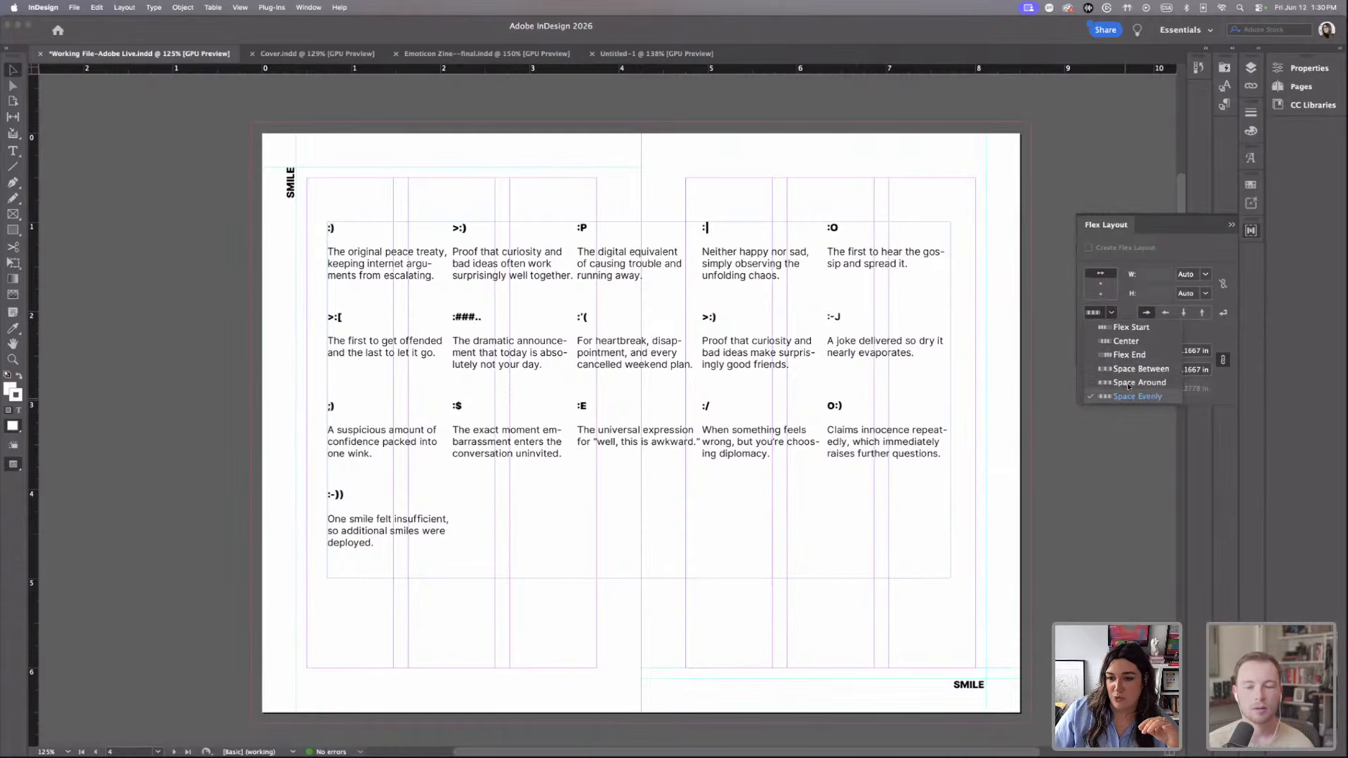
Widen the flex layout's column gap until the texts wrap into four columns, and set its row gap to 0.3125 in.
left_click(705, 348)
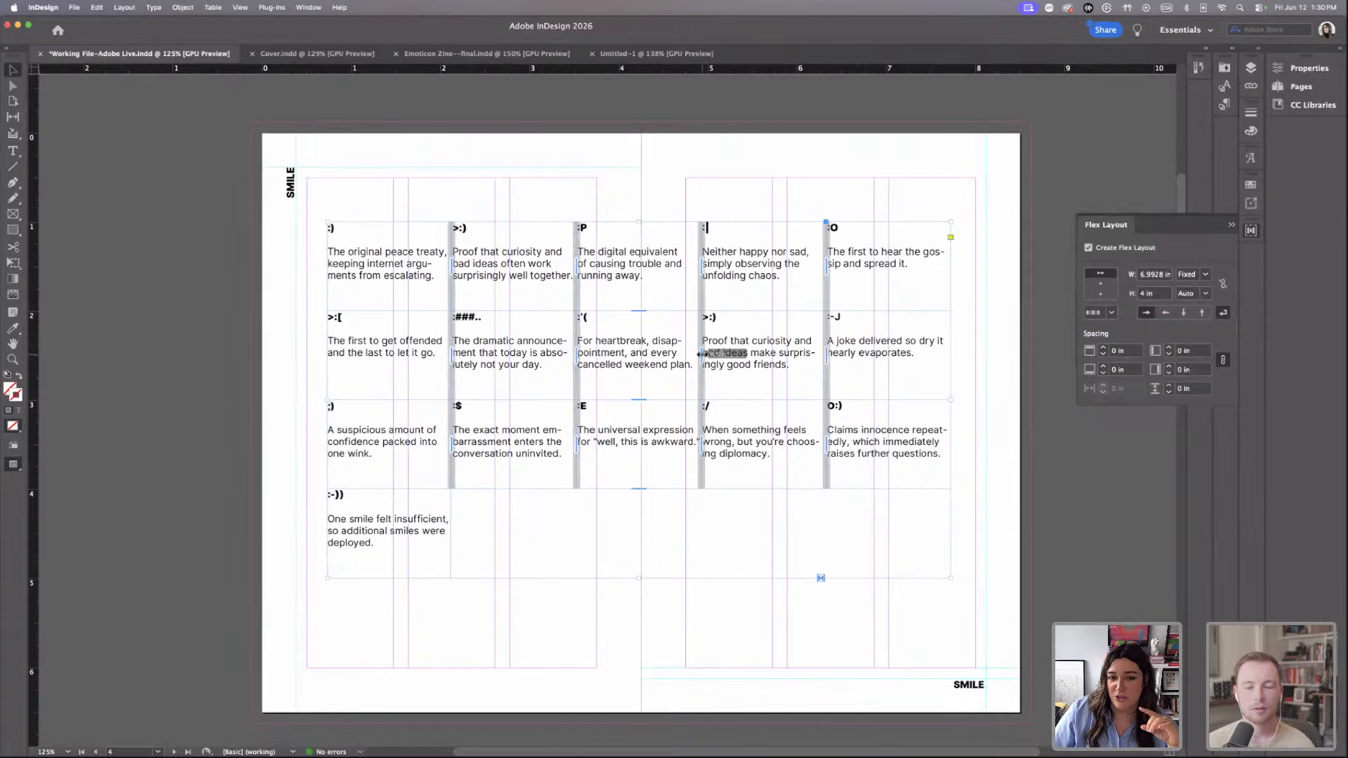
left_click_drag(700, 353, 727, 358)
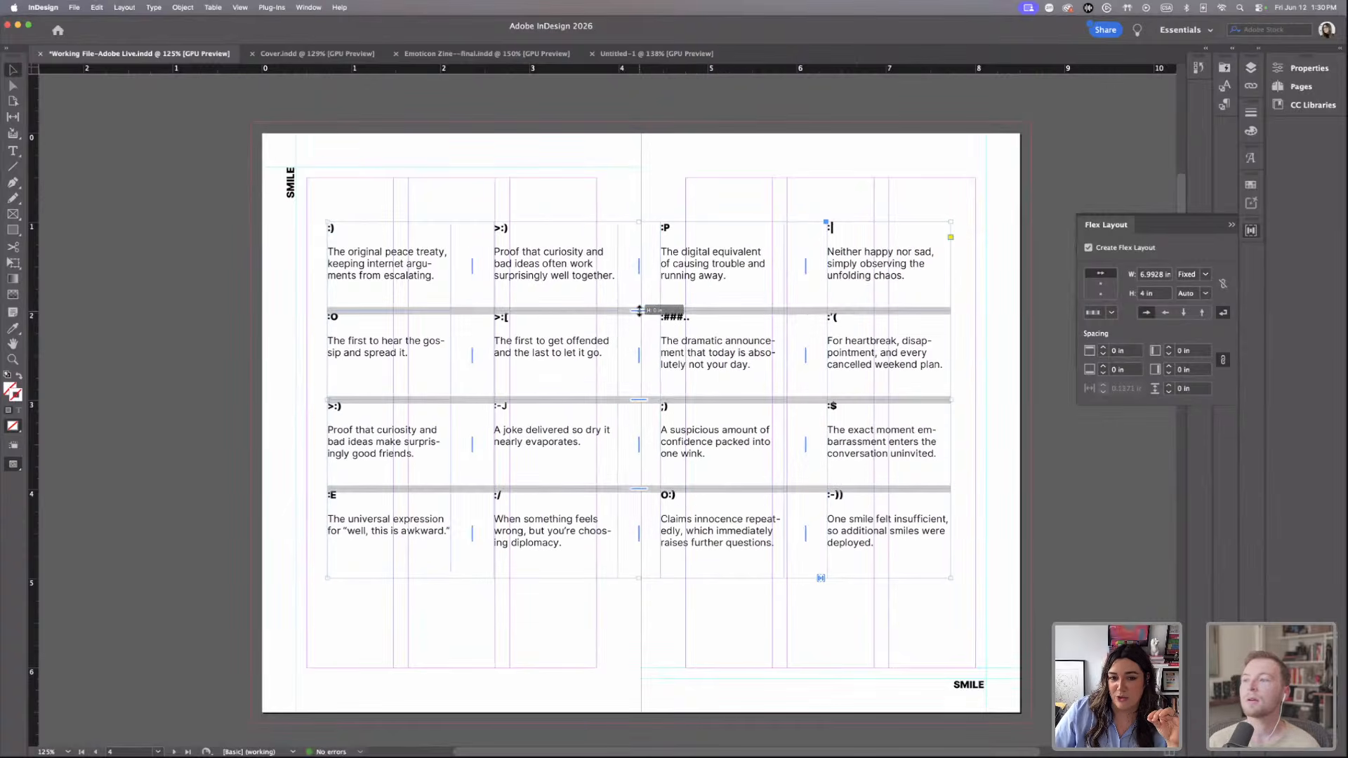
left_click_drag(640, 299, 640, 283)
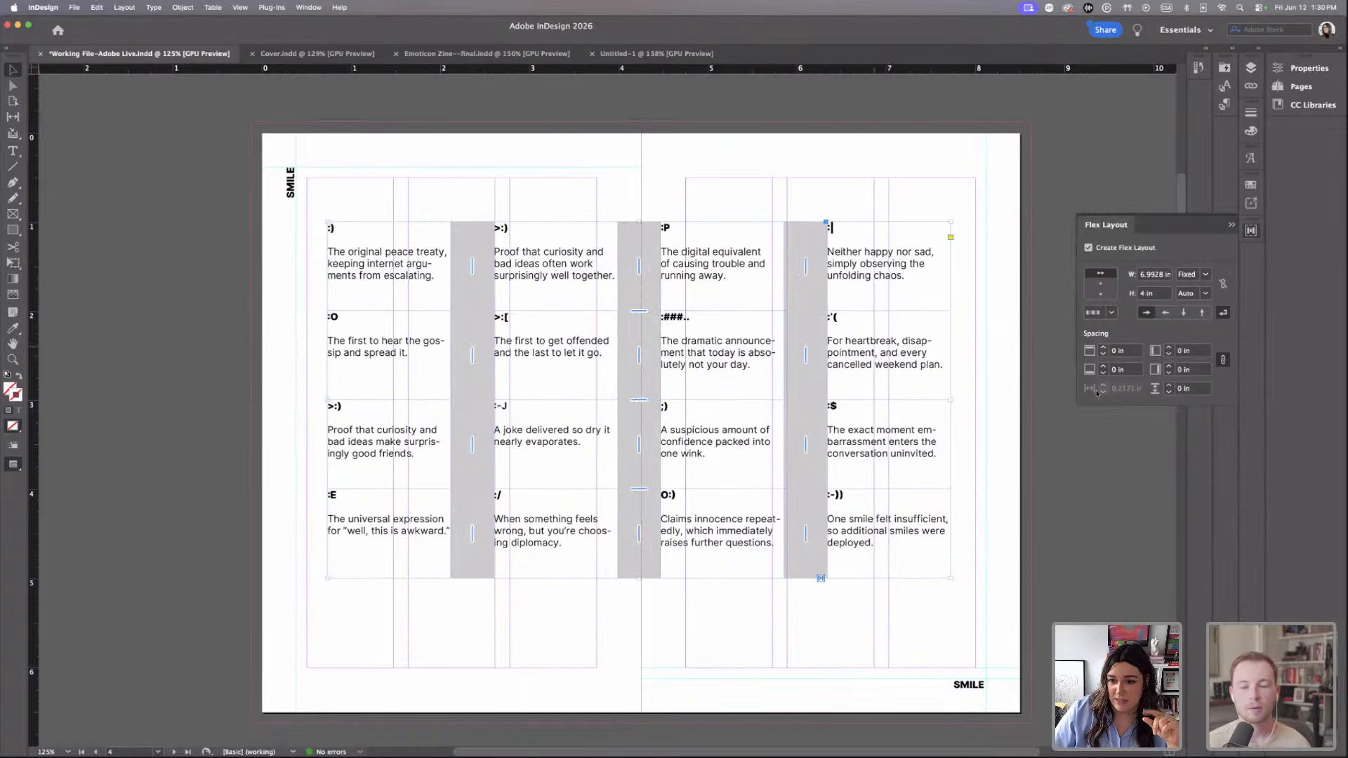
left_click(1169, 385)
left_click(1169, 385)
left_click(1169, 386)
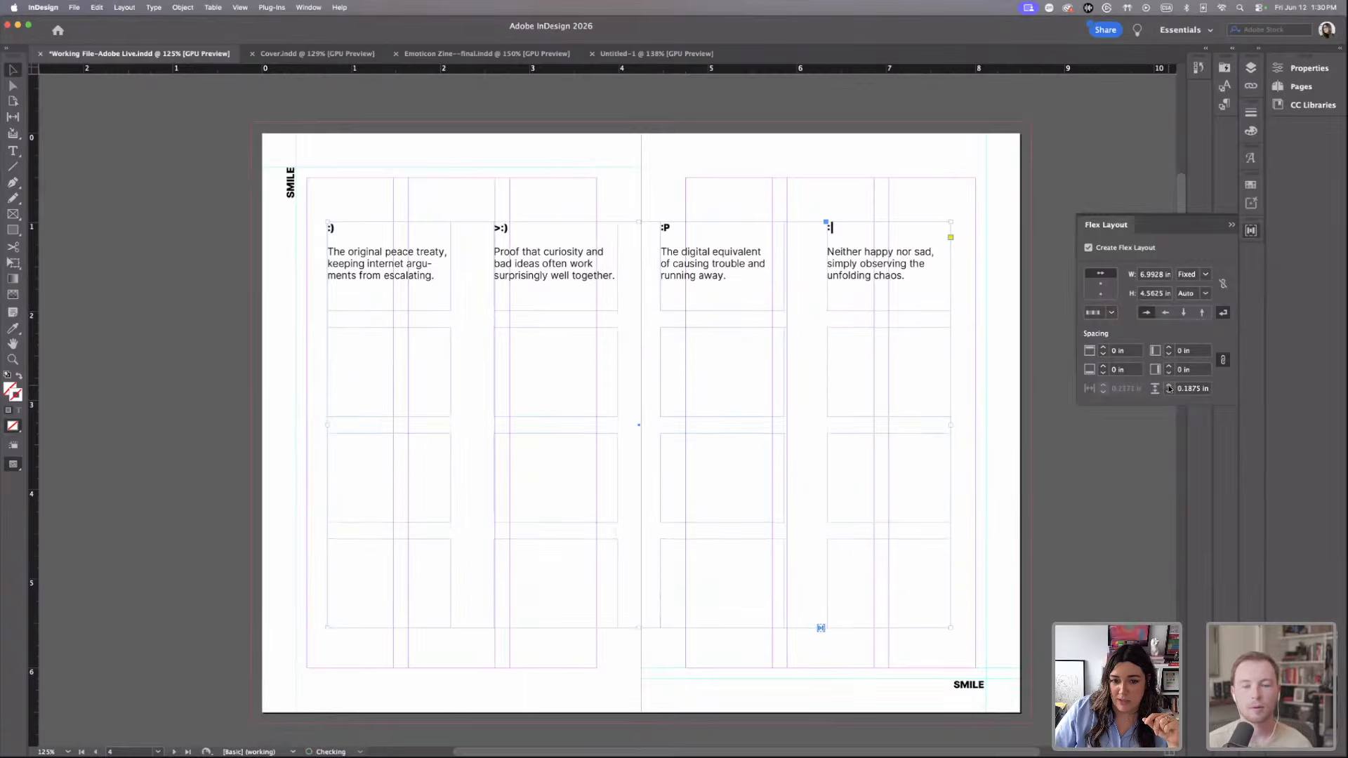
left_click(1169, 386)
left_click(1169, 387)
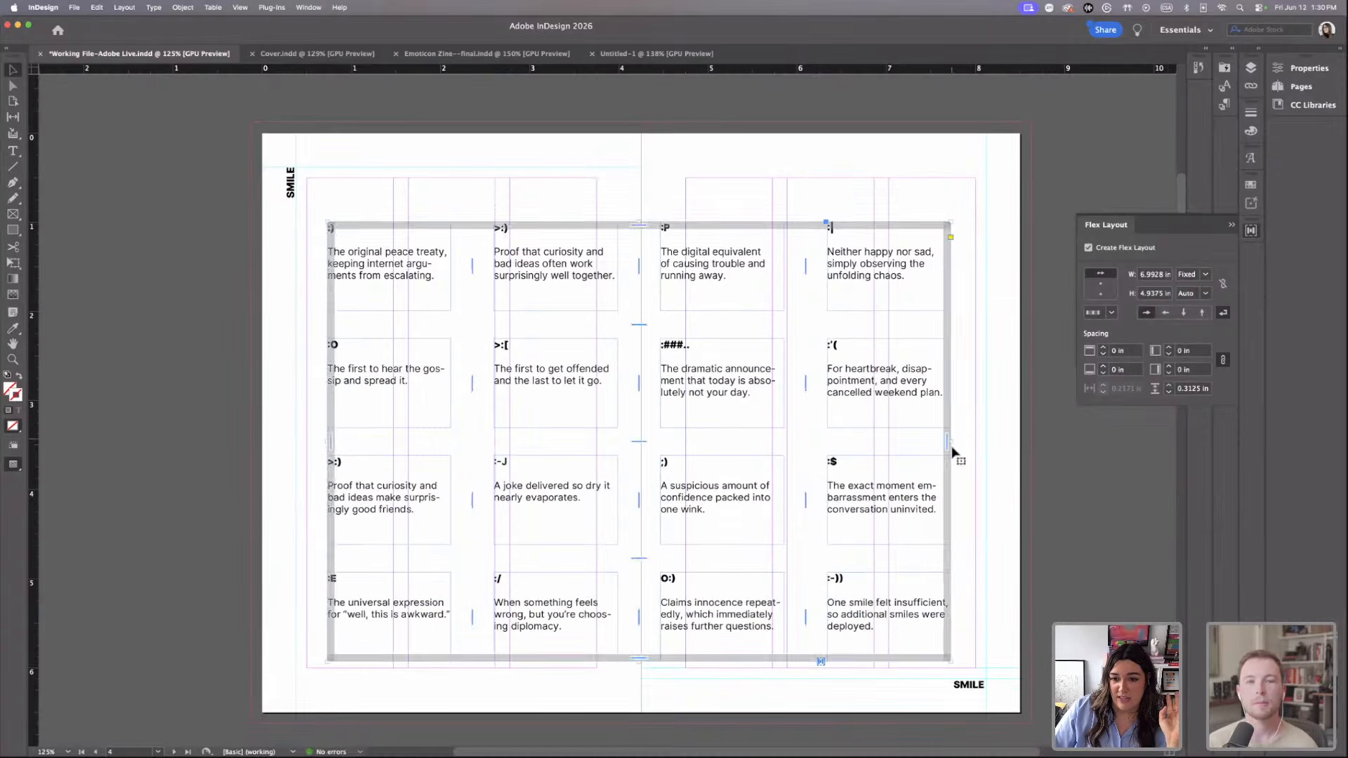
Add about 0.02 in of padding to the flex layout and resize it to 7.53 × 5.5 in along the spread's margins.
left_click_drag(950, 442, 976, 441)
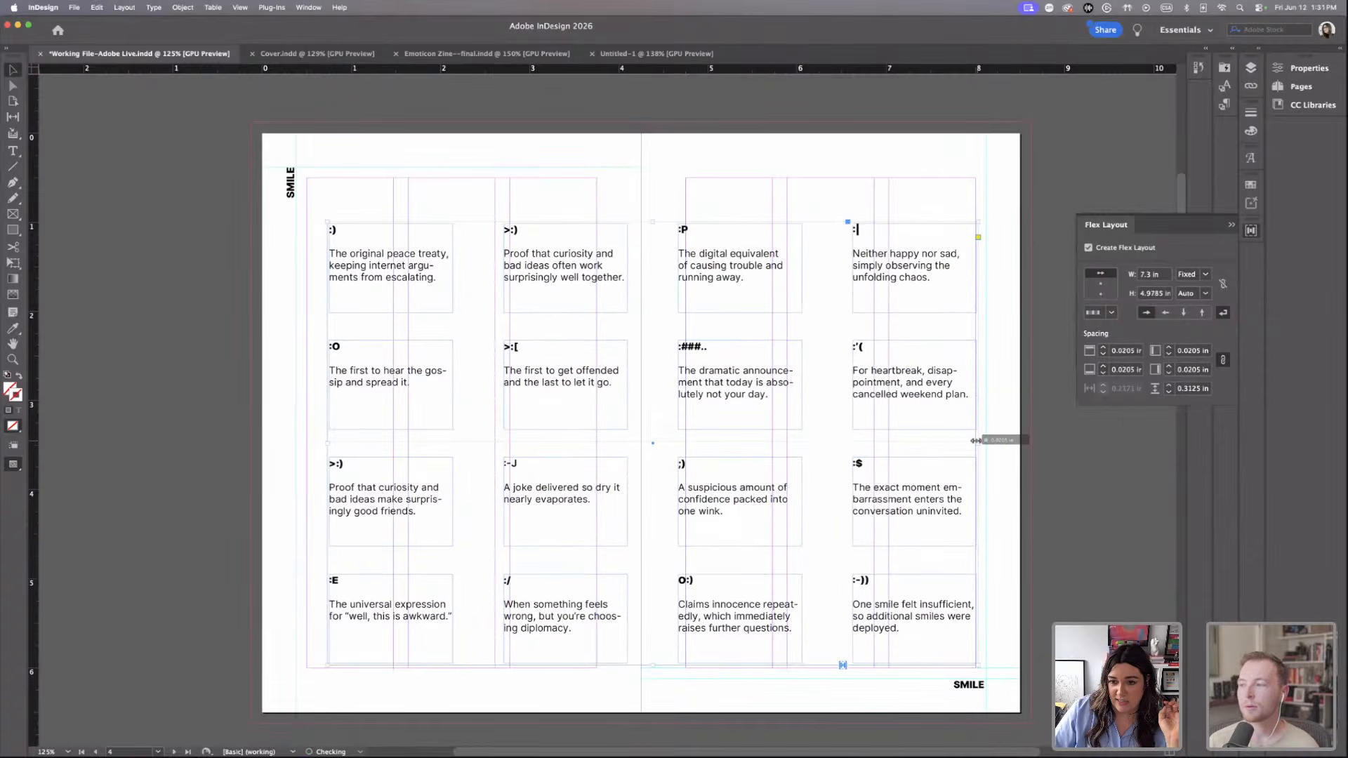
left_click_drag(327, 222, 303, 176)
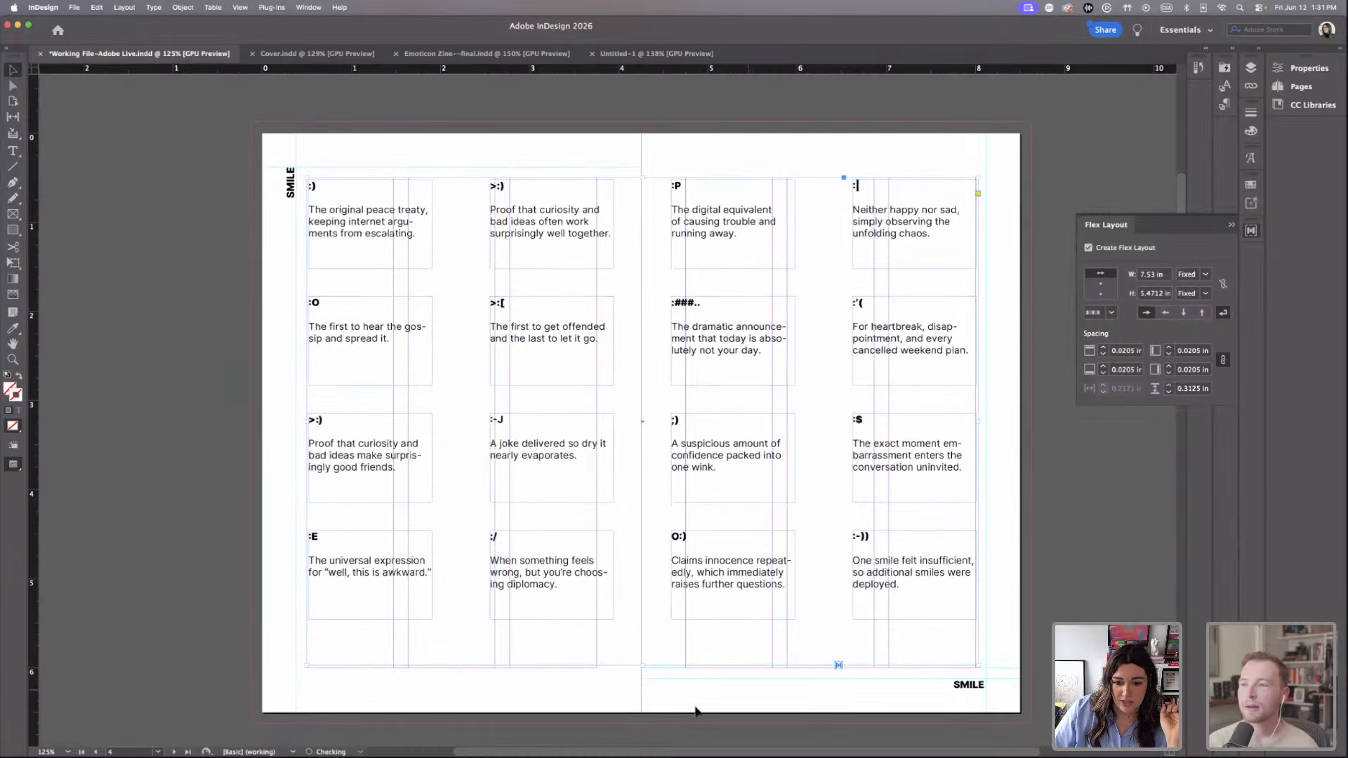
left_click_drag(641, 662, 643, 667)
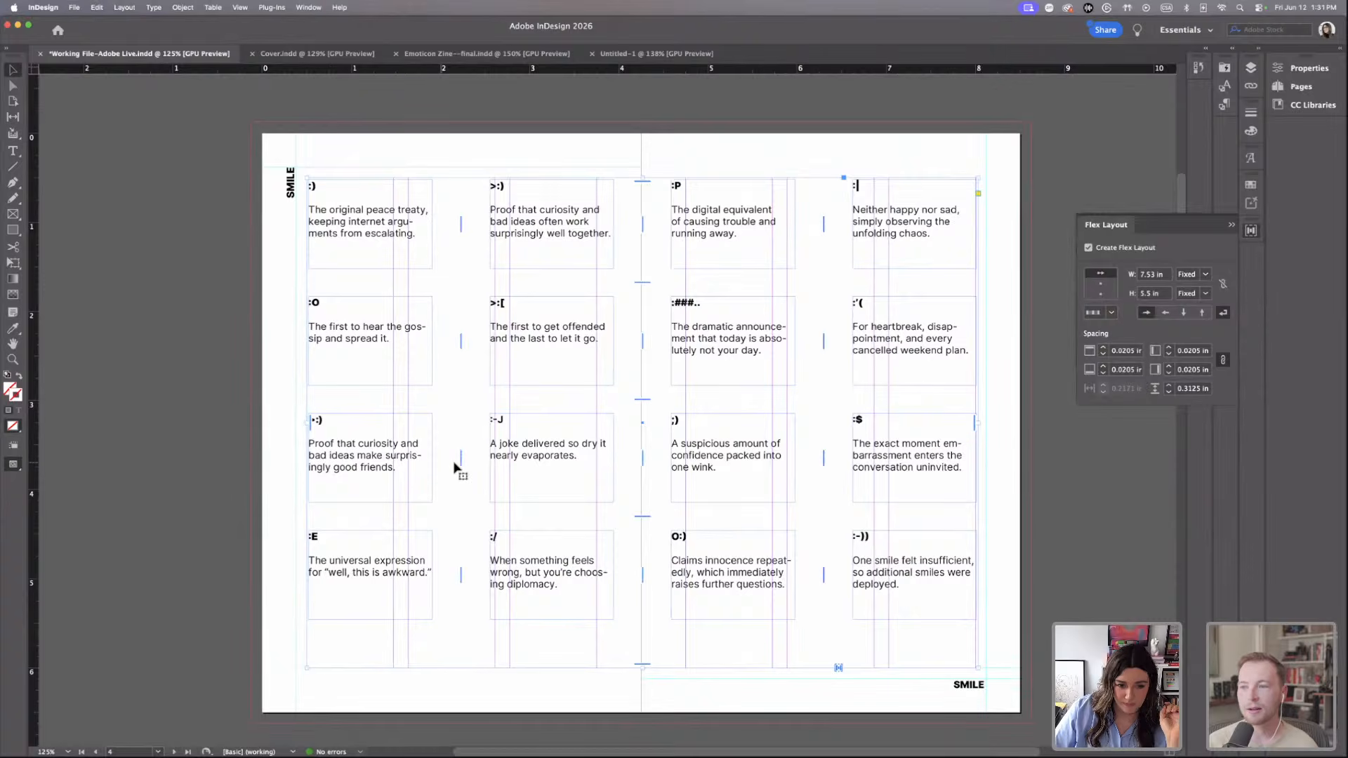
left_click_drag(453, 460, 464, 460)
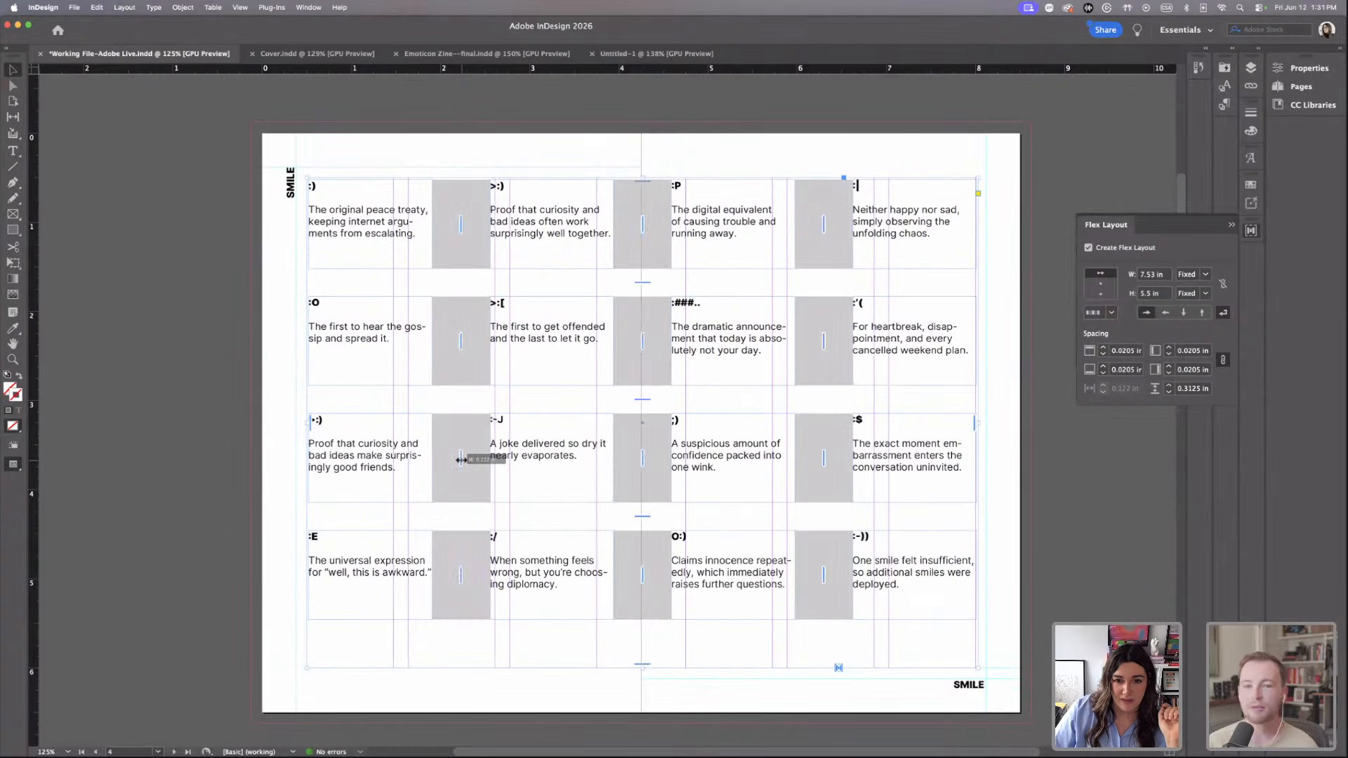
Review spread 4–5 in preview without guides, and return to the normal view.
left_click(600, 110)
key("w")
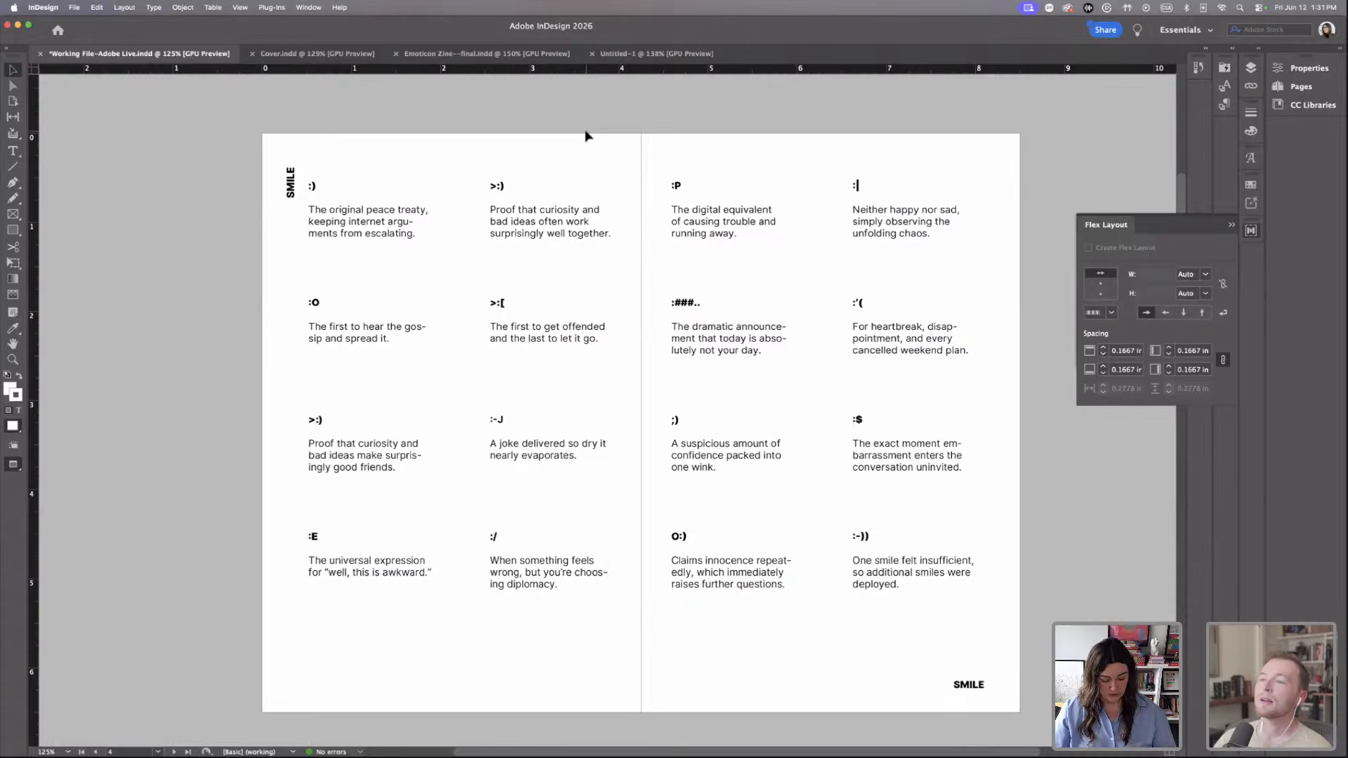
key("w")
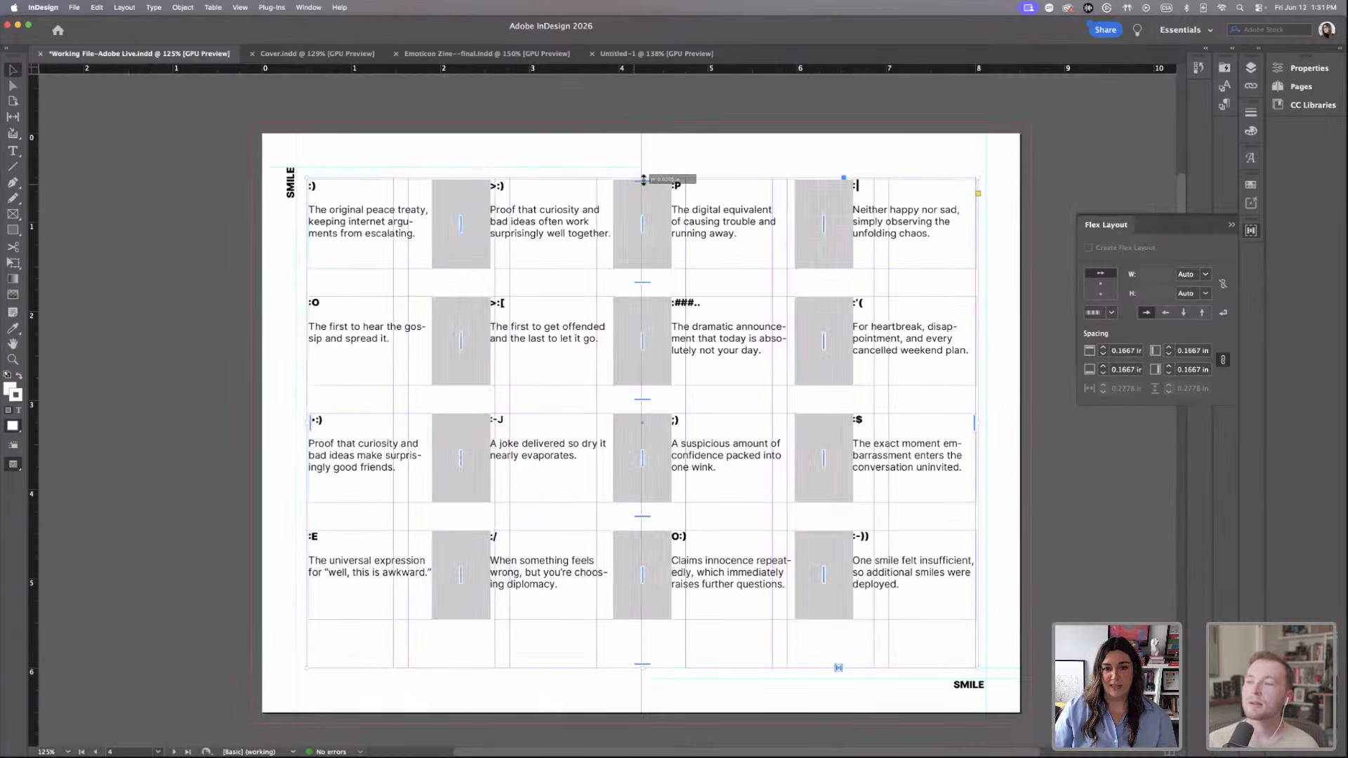
Increase the flex layout's padding to about 0.28 in on all sides and fit its right edge to page 5's margin, 7.5 in wide.
left_click(643, 186)
left_click_drag(644, 203, 645, 204)
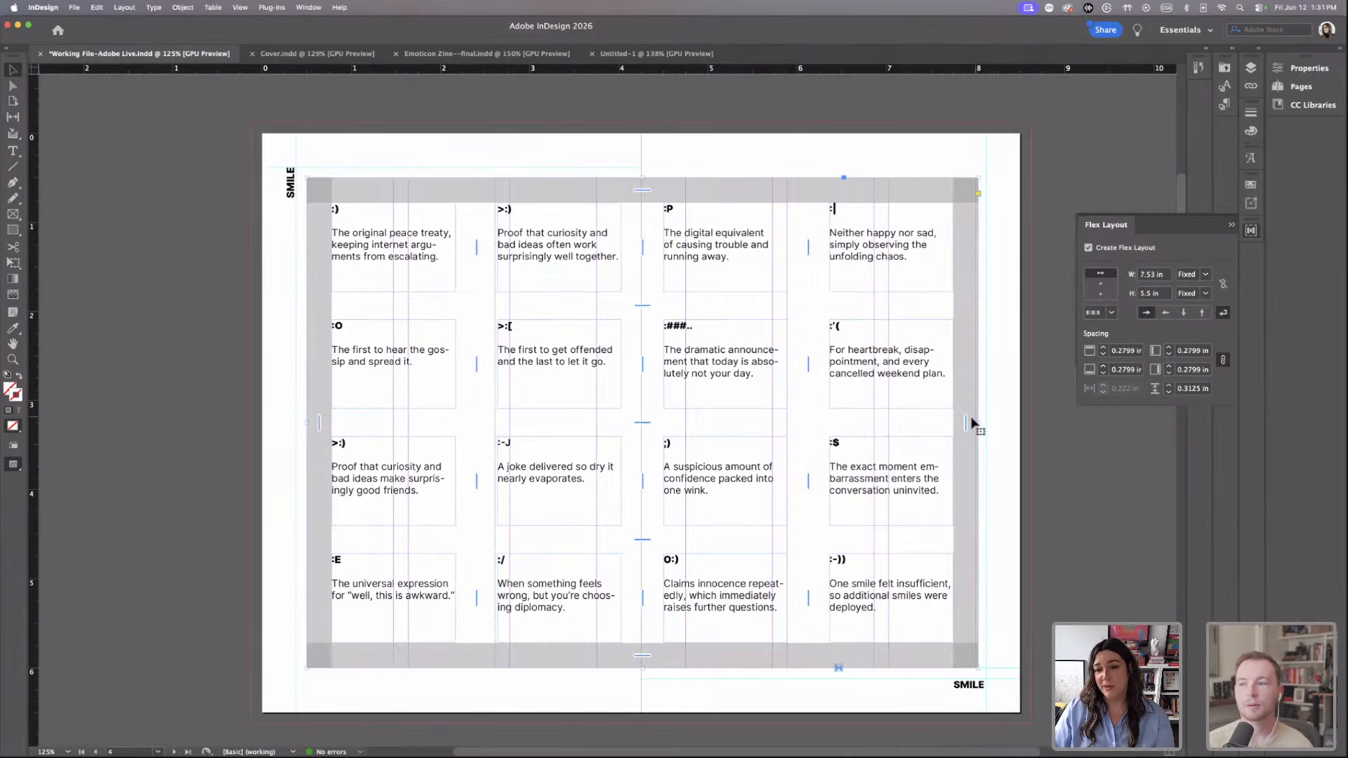
left_click_drag(979, 421, 972, 421)
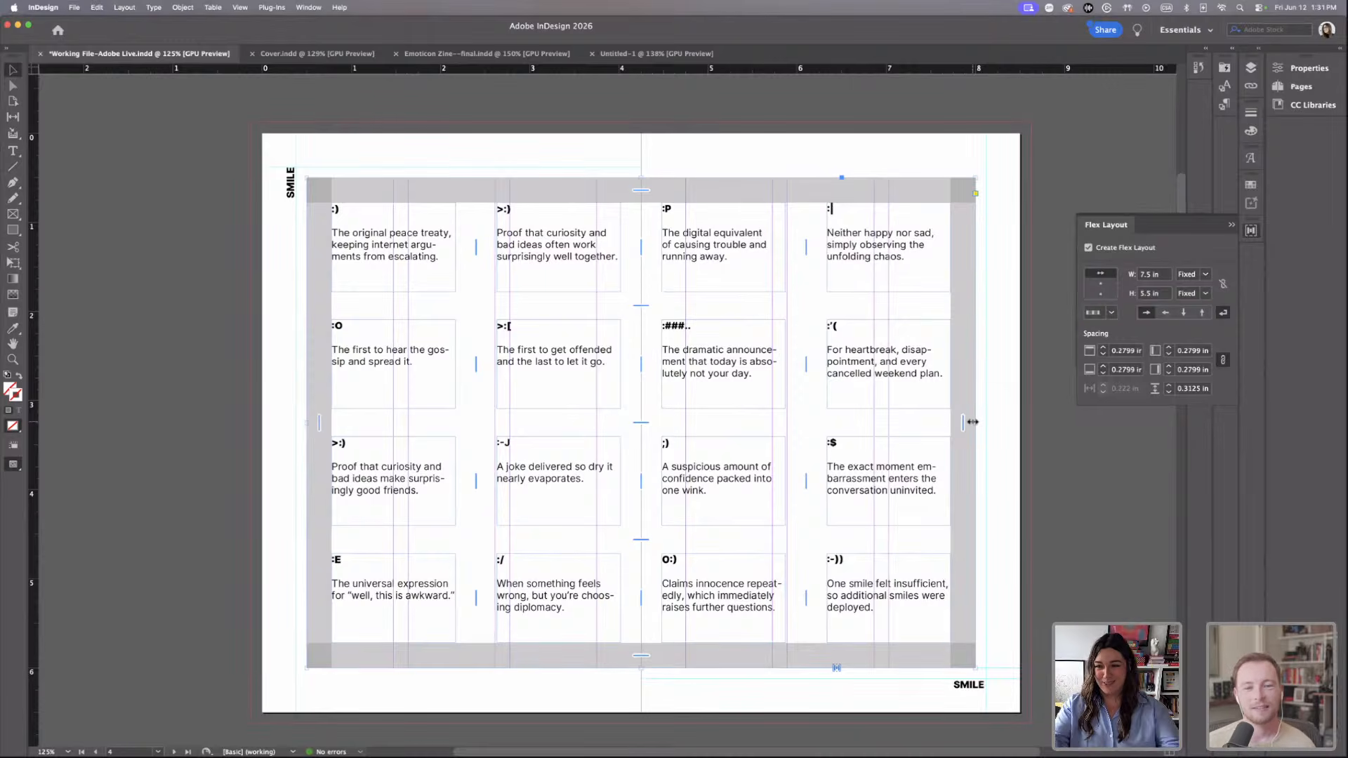
left_click(268, 347)
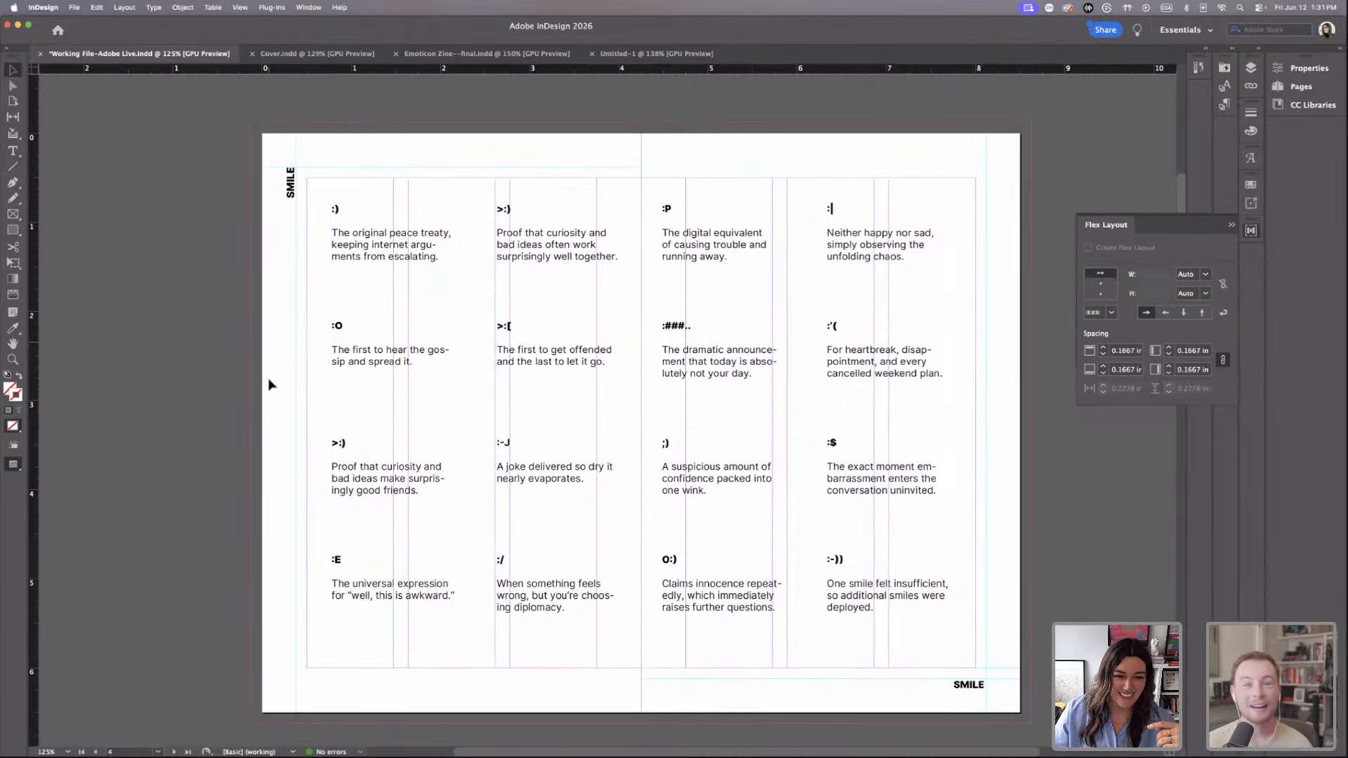
scroll(271, 385, "down", 3)
scroll(270, 384, "down", 1)
scroll(270, 385, "up", 2)
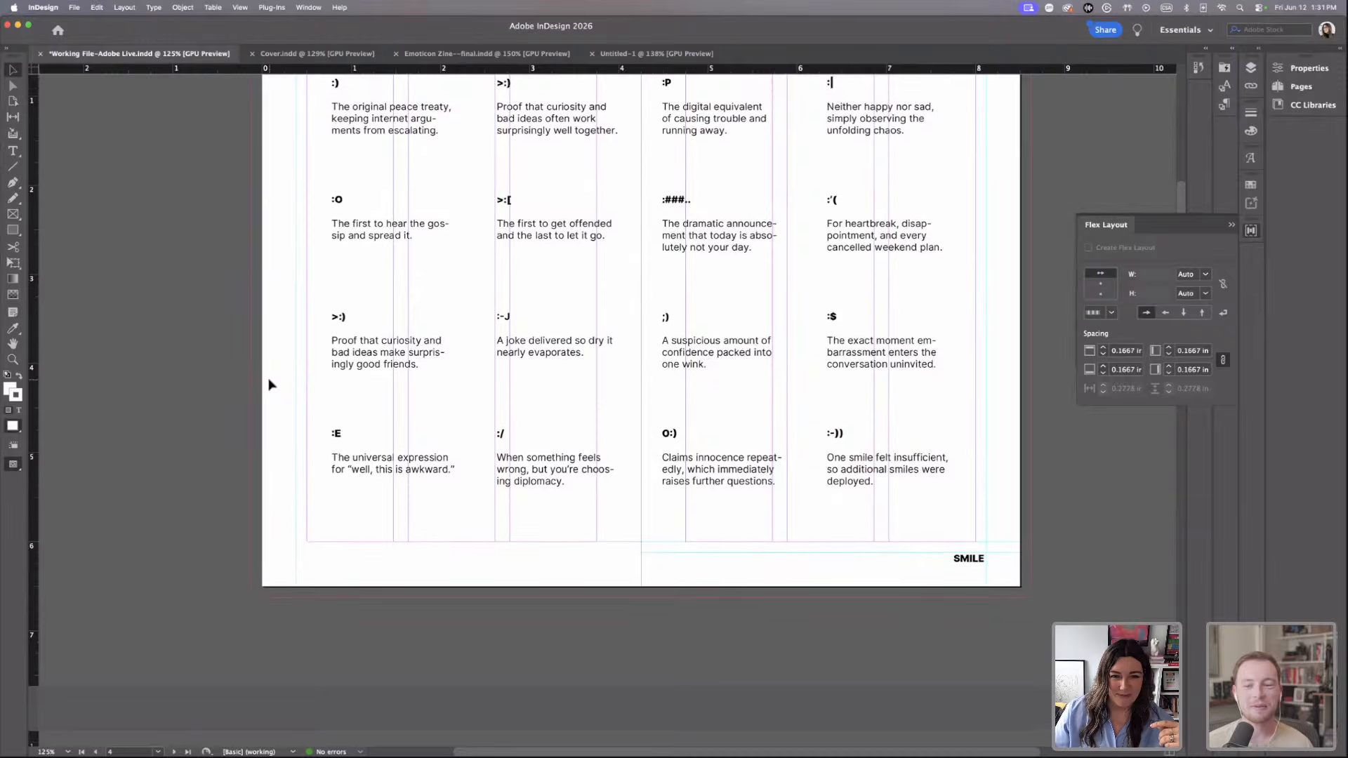
Draw a rectangle about 8.75 × 6.75 in over spread 4–5, extending to the bleed on all sides.
scroll(271, 385, "up", 3)
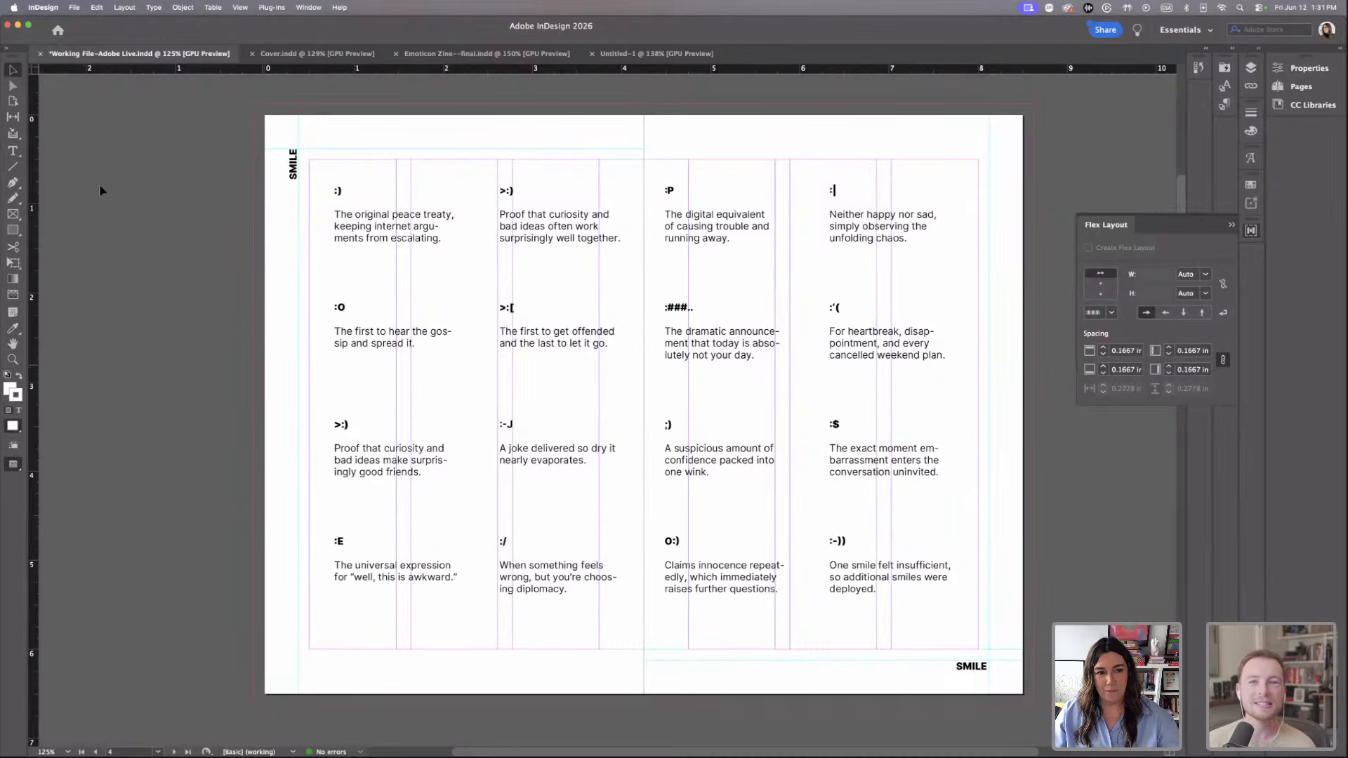
left_click(12, 229)
left_click_drag(253, 104, 1034, 706)
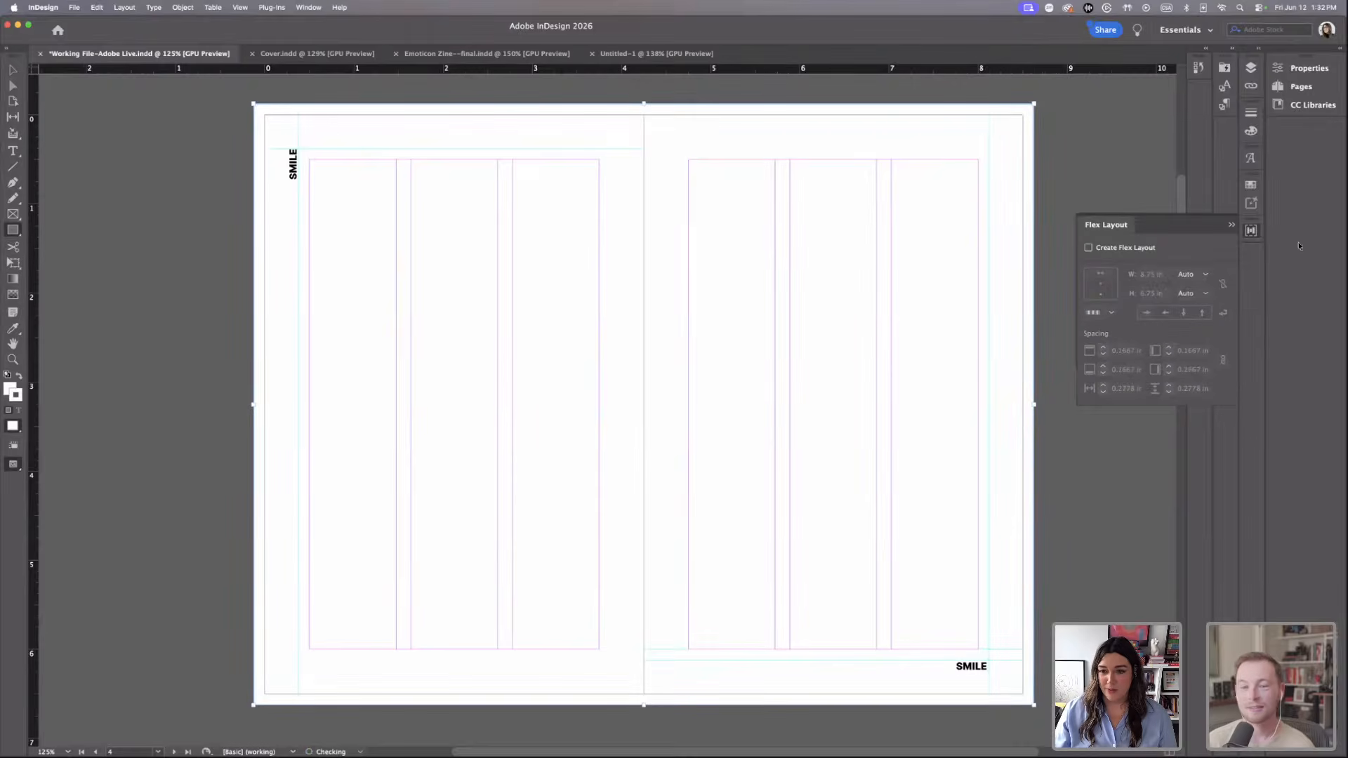
Remove the rectangle's stroke and fill it with the yellow-green c87m77y0k0 swatch.
left_click(1251, 184)
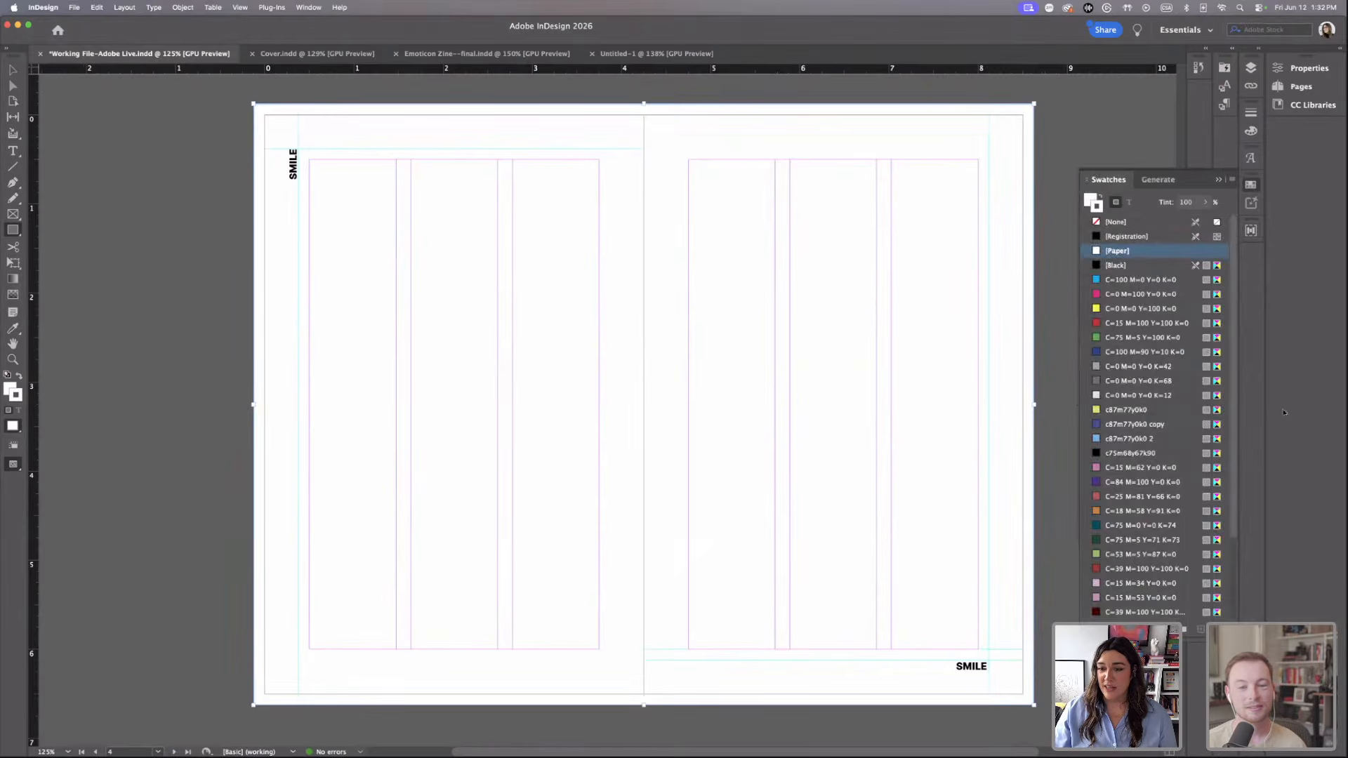
left_click(1116, 410)
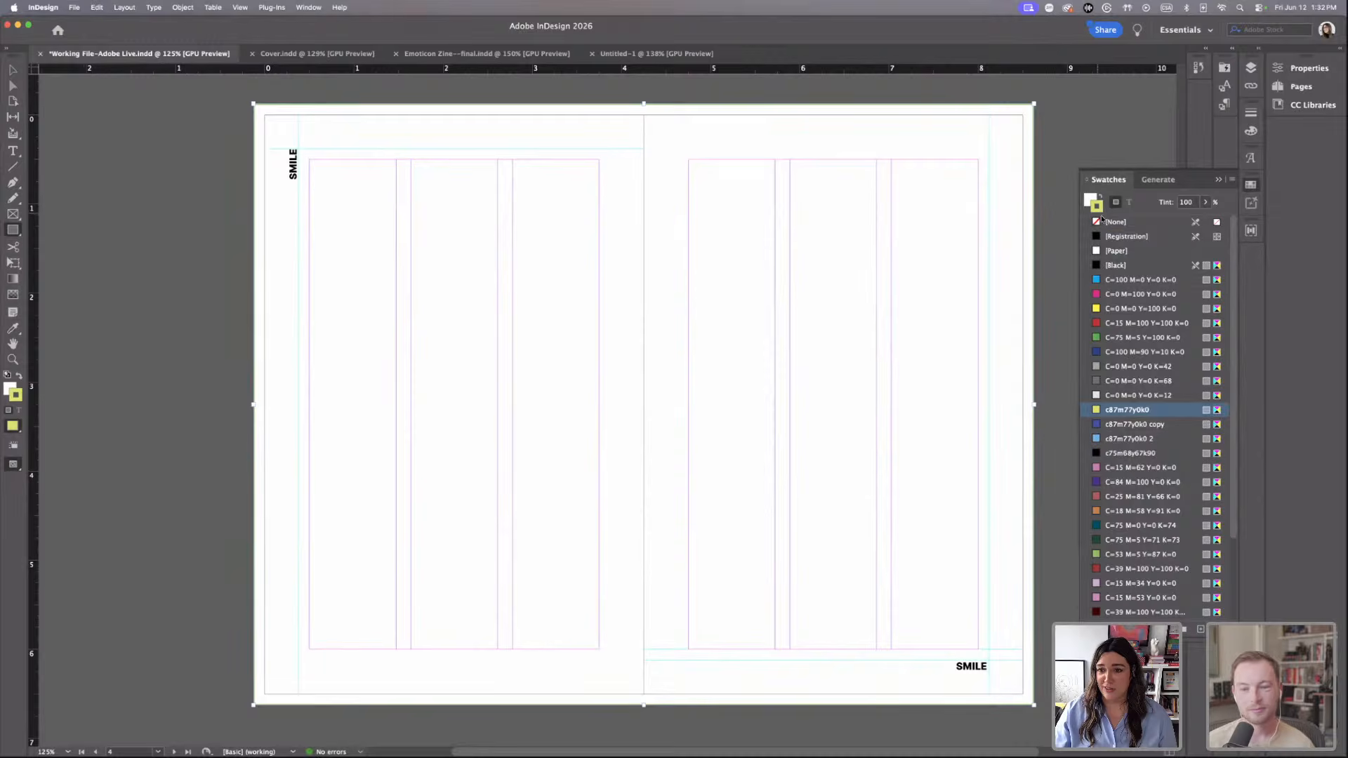
left_click(1102, 221)
scroll(1101, 219, "down", 3)
left_click(1089, 202)
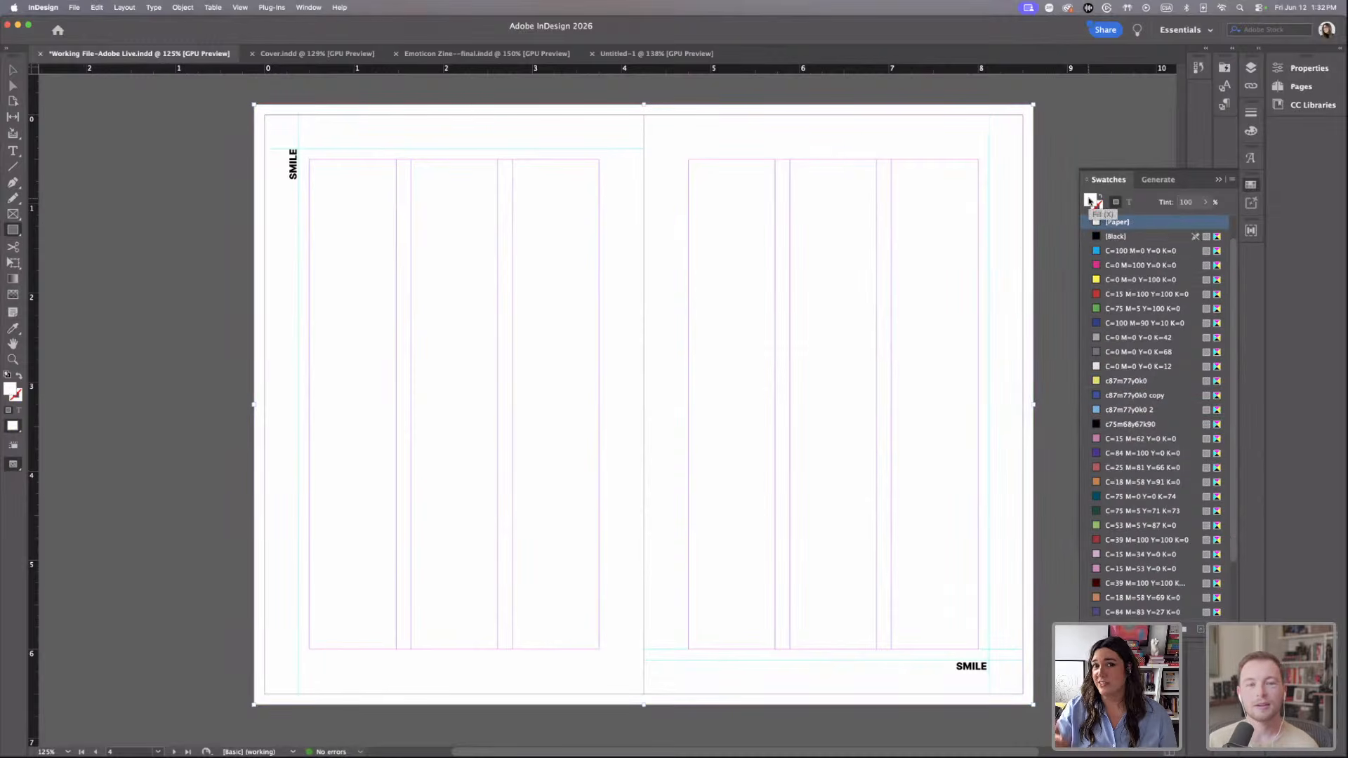
scroll(1123, 386, "down", 3)
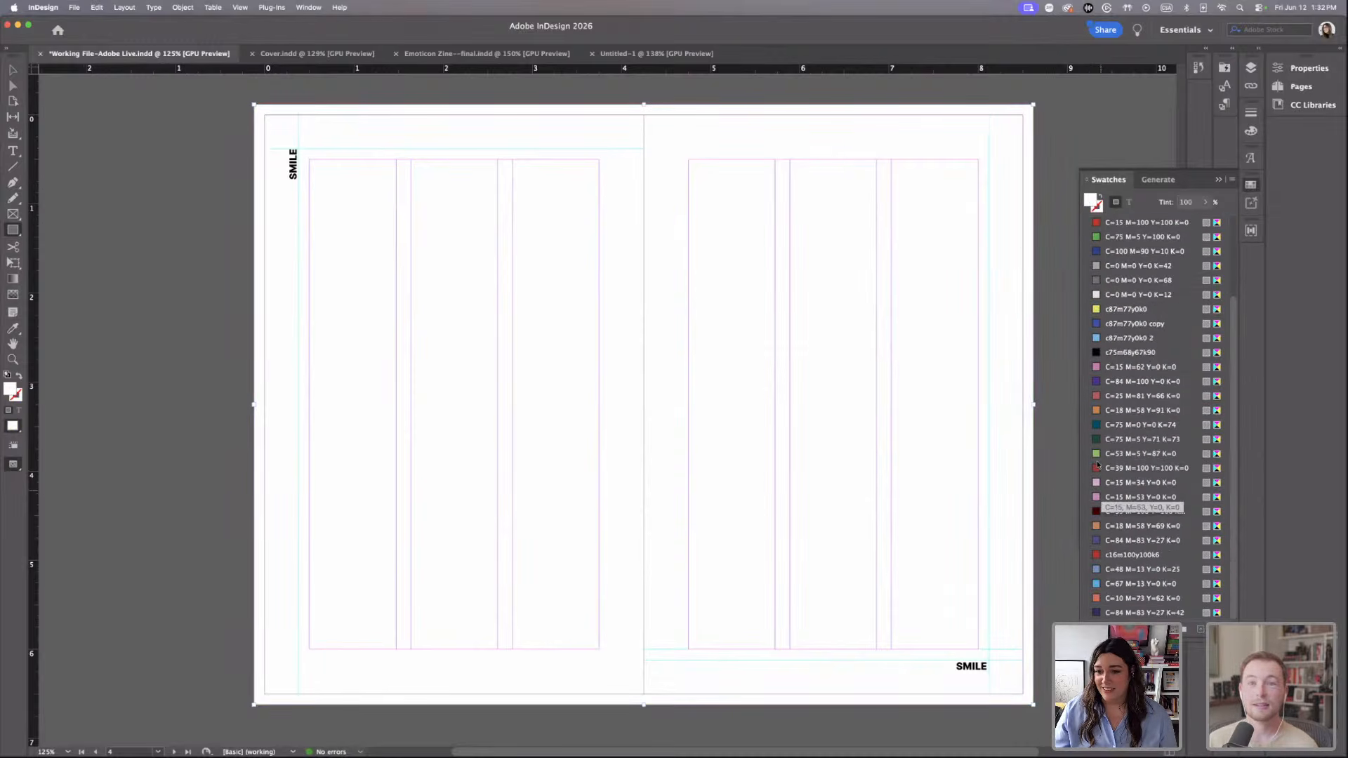
left_click(1102, 307)
Send the coloured rectangle to the back, behind the emoticon texts on spread 4–5.
left_click(182, 7)
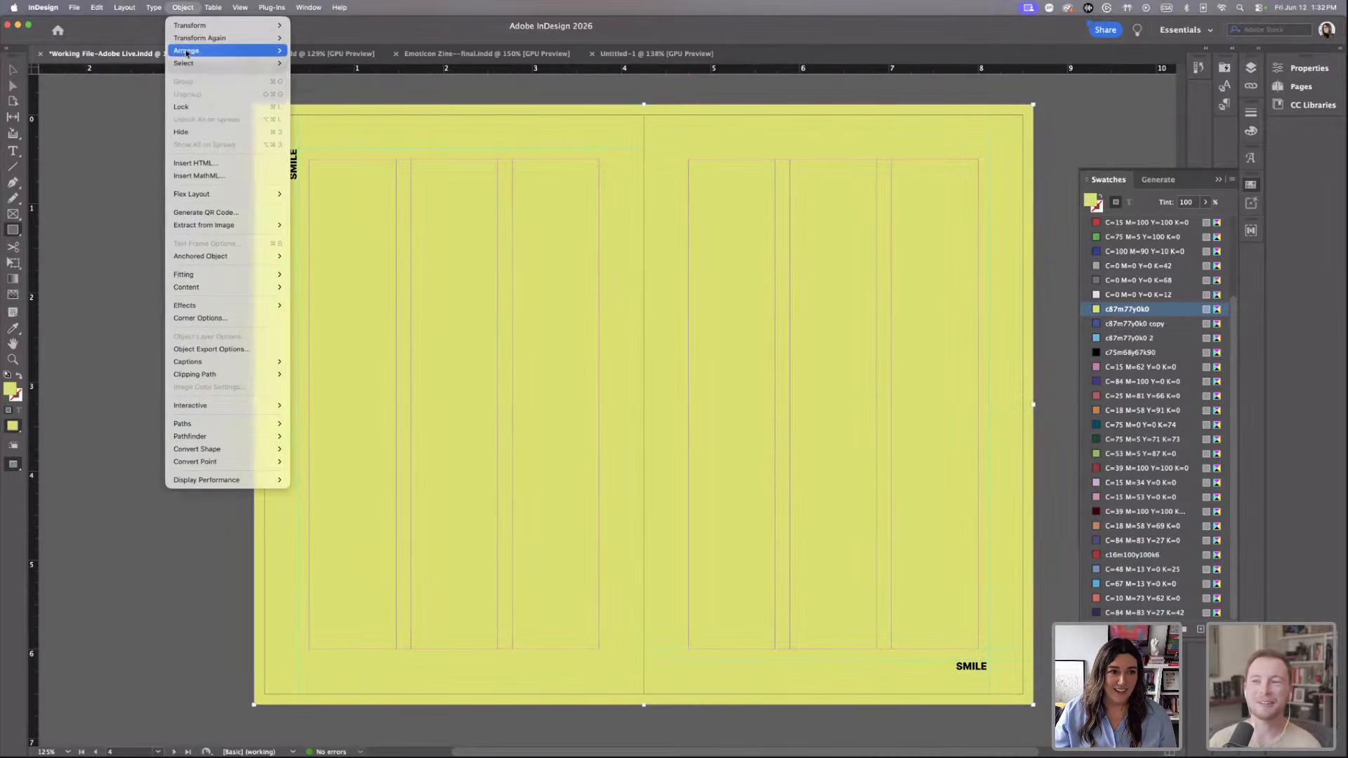
mouse_move(197, 51)
left_click(337, 95)
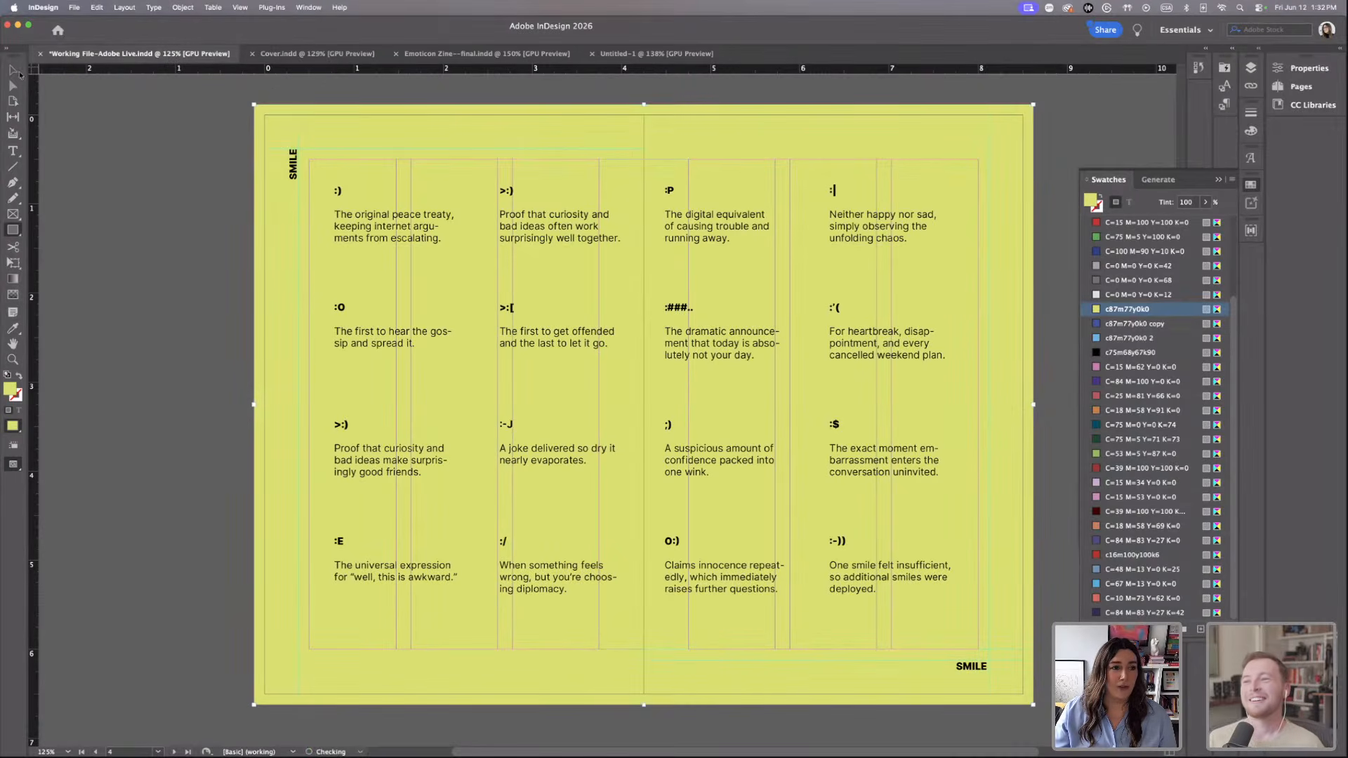
Replace the horizontal SMILE label at the lower right of the emoticons spread with EMOTICONS.
left_click(13, 71)
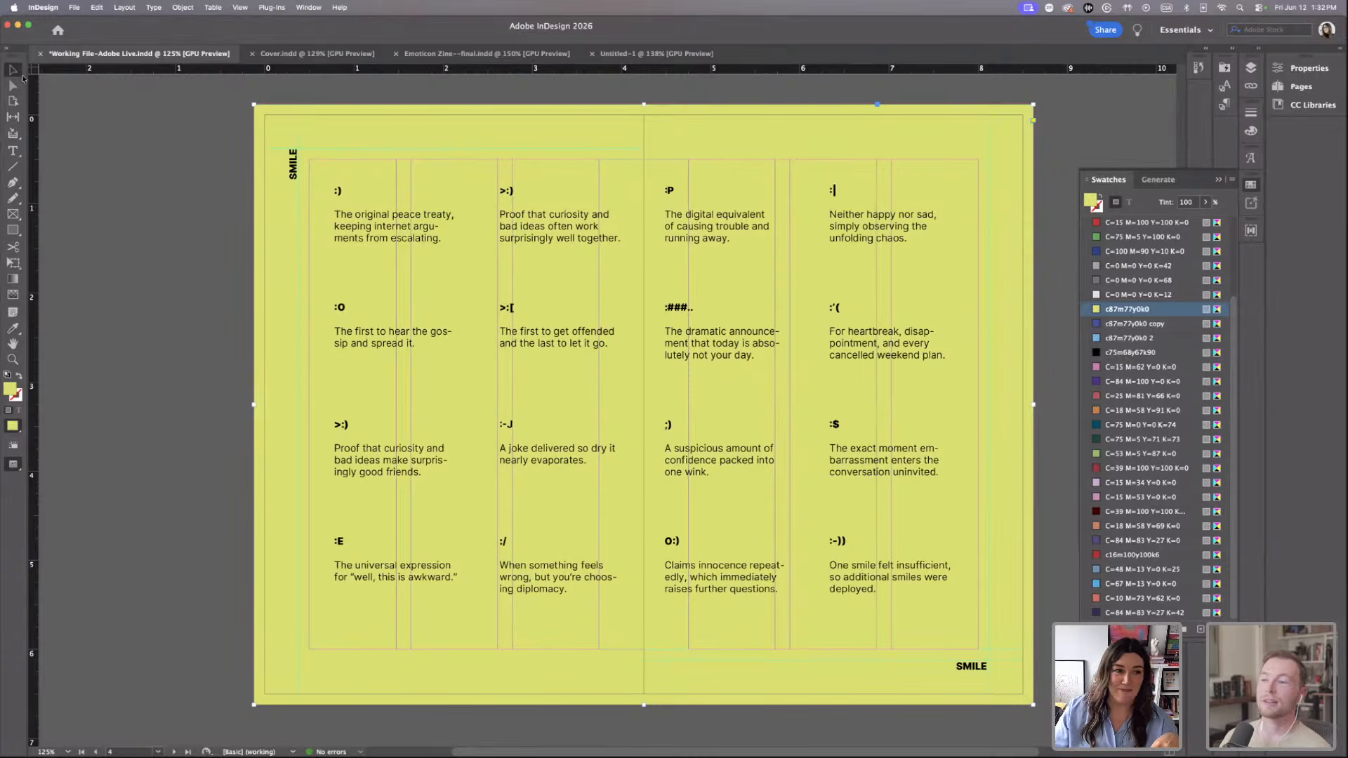
left_click(208, 158)
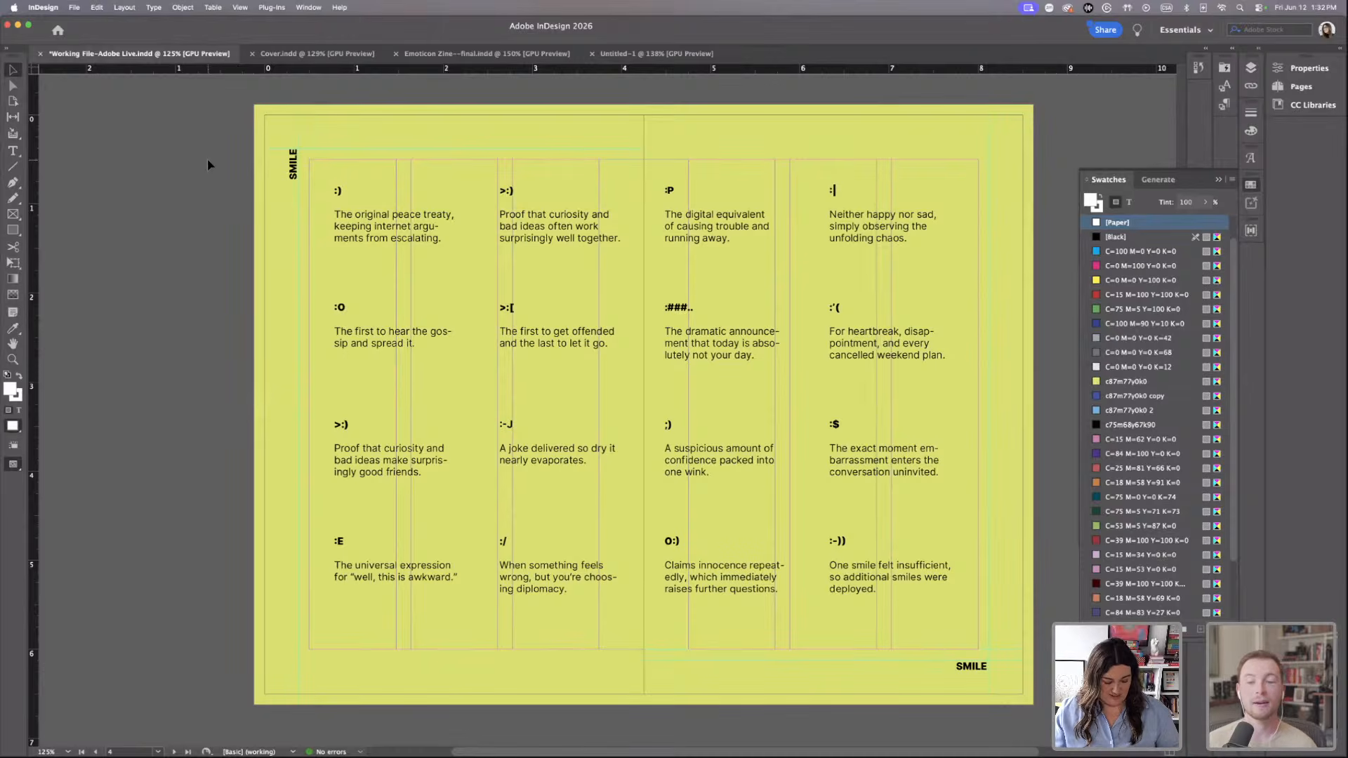
left_click(295, 169)
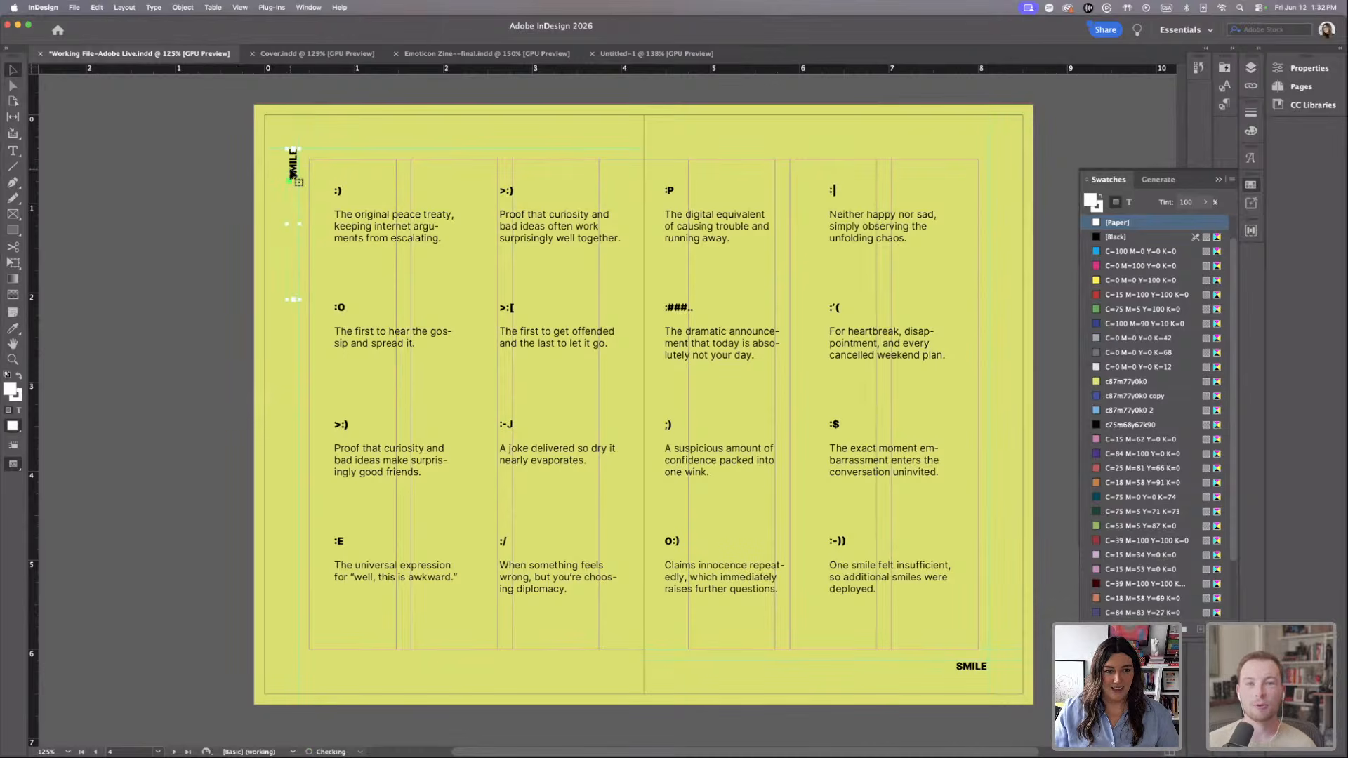
double_click(956, 667)
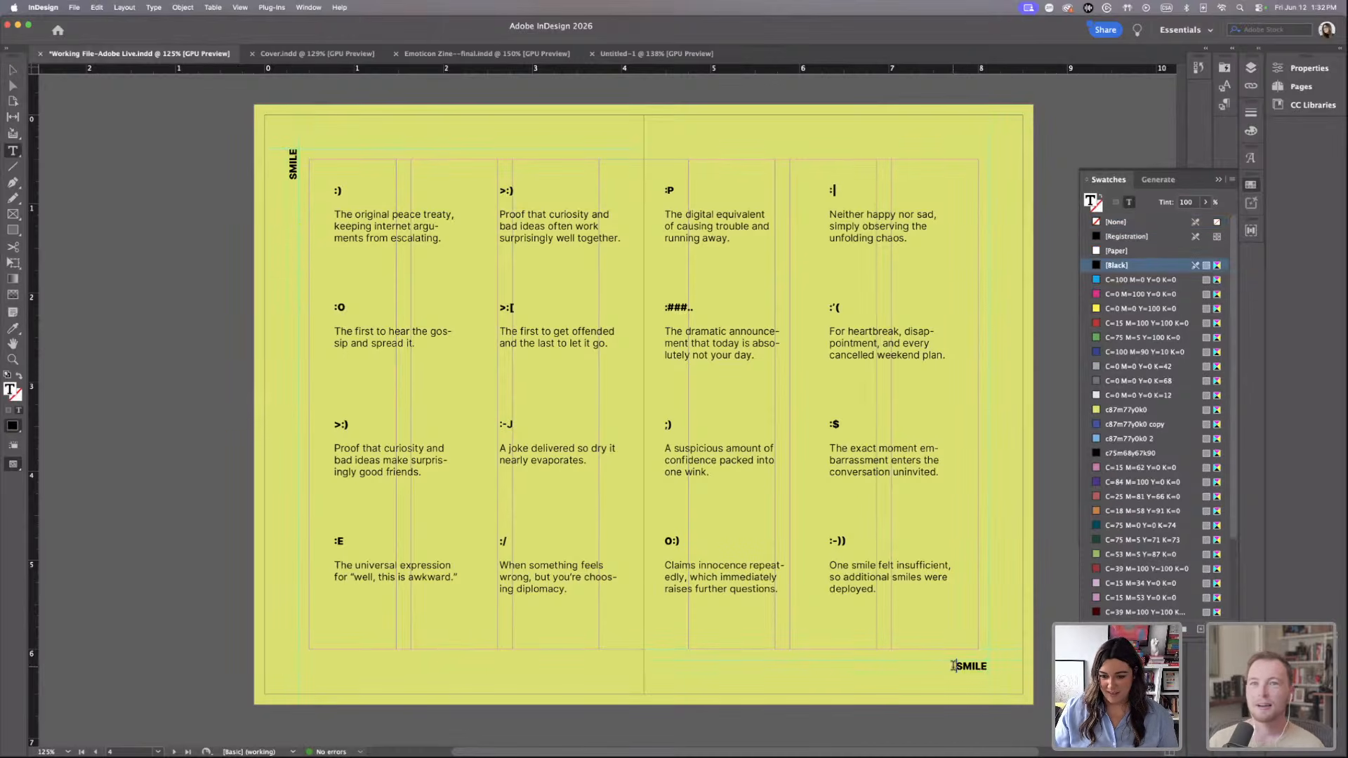
left_click_drag(956, 667, 997, 669)
key("BackSpace")
type("EMO")
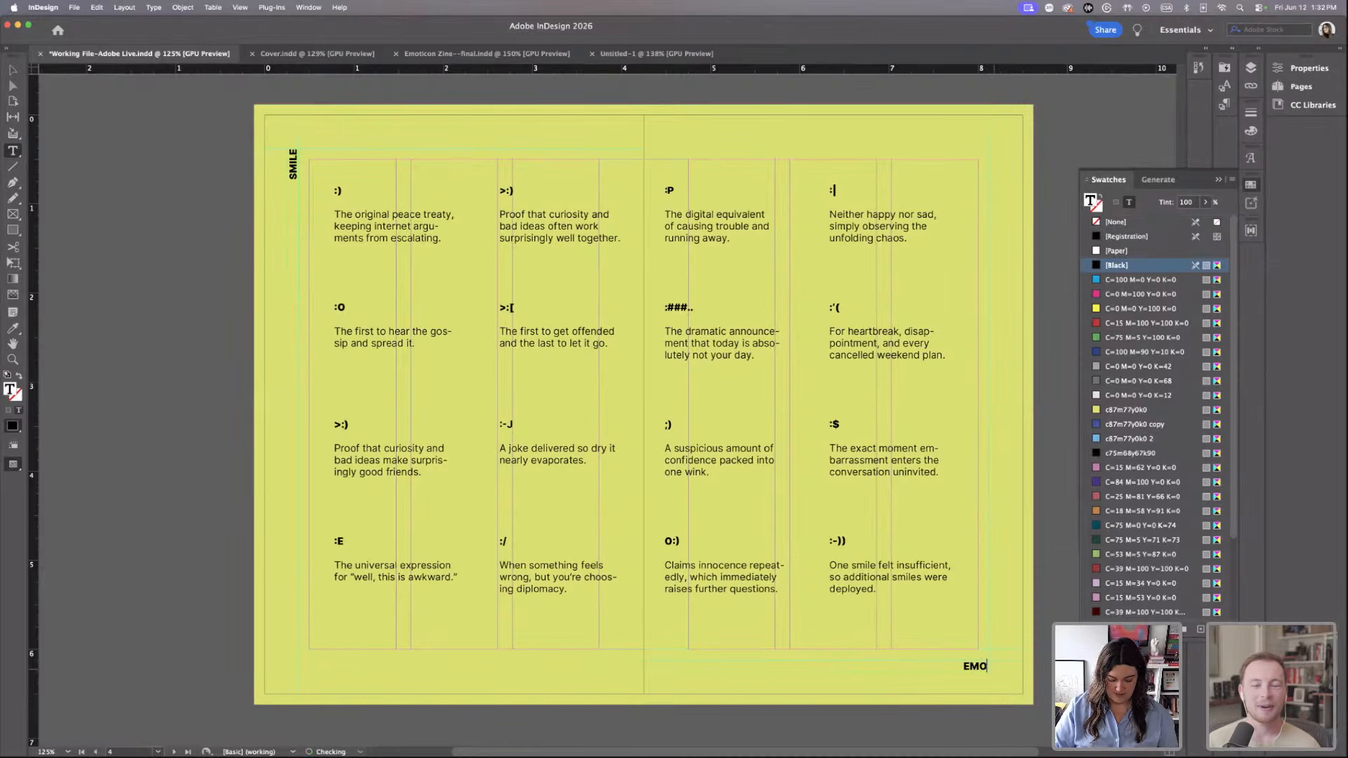
type("TICONS")
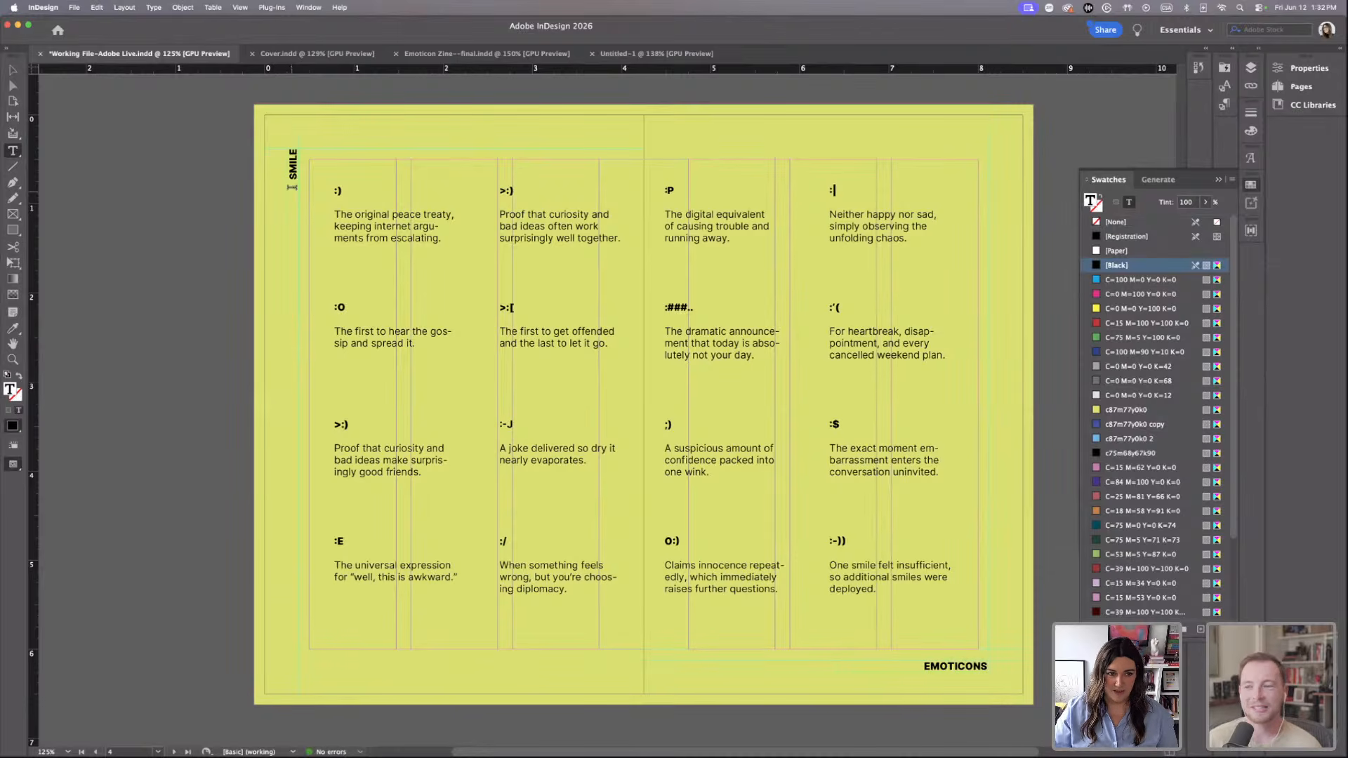
Replace the vertical SMILE label at the upper left of the emoticons spread with EMOTICONS.
left_click_drag(292, 181, 303, 140)
key("BackSpace")
type("EMOTICONS")
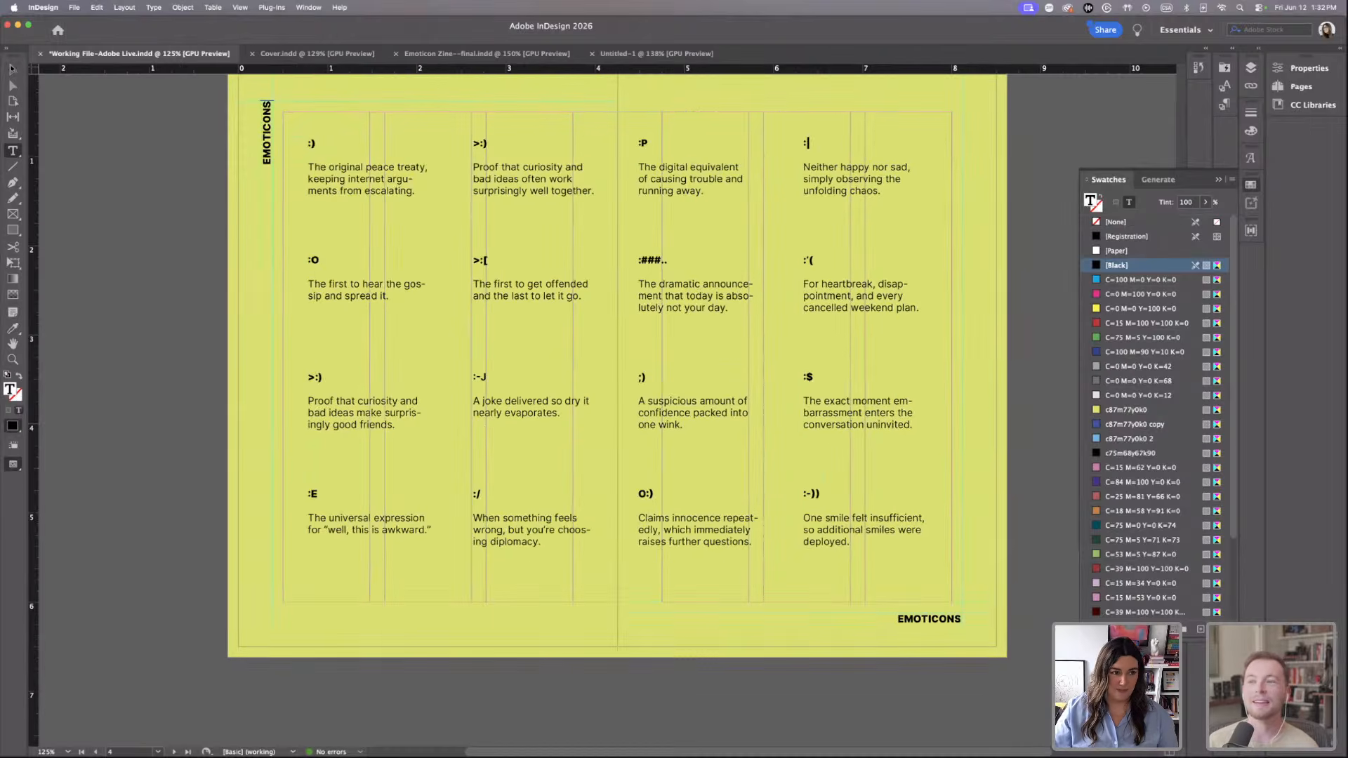
key("Escape")
left_click(120, 204)
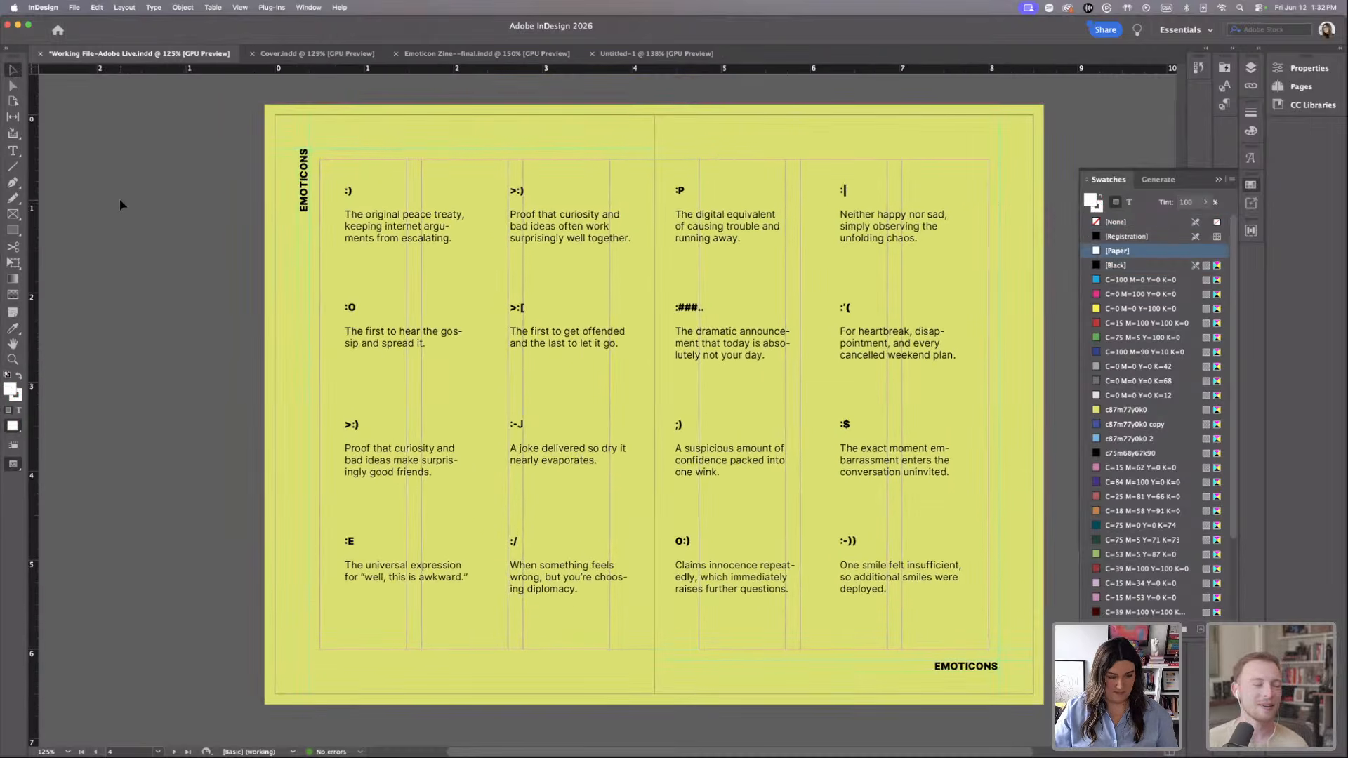
Save the document, check the emoticons spread in preview mode and go on to the following blank spread.
key("super+s")
key("w")
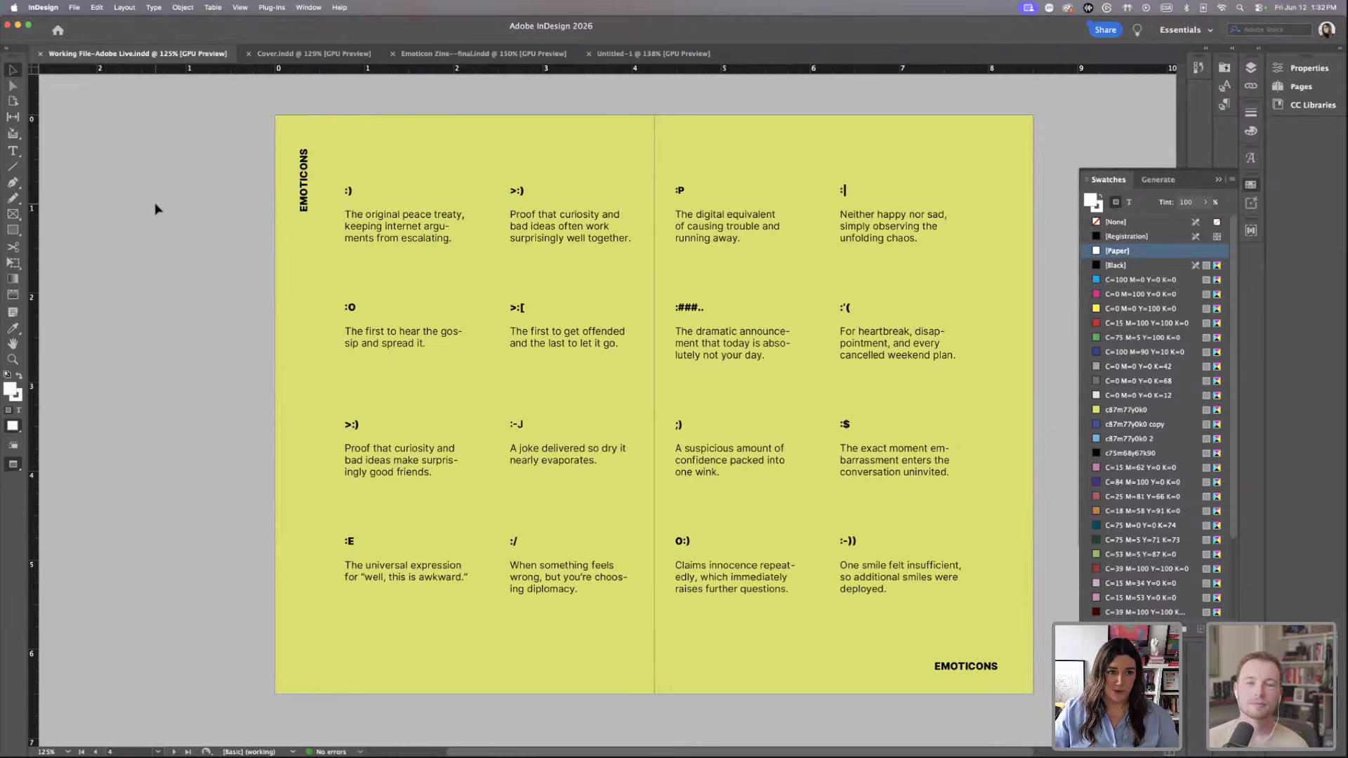
scroll(156, 209, "down", 1)
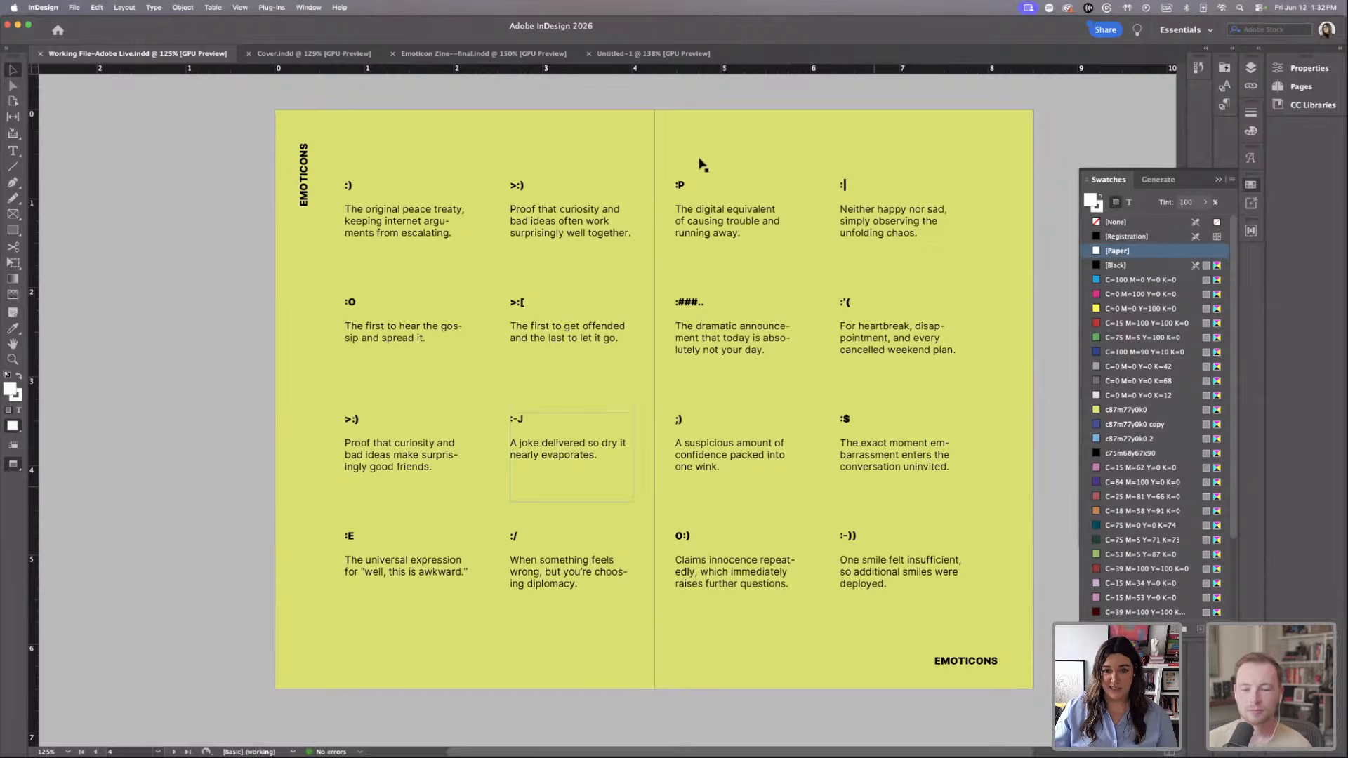
scroll(446, 291, "down", 2)
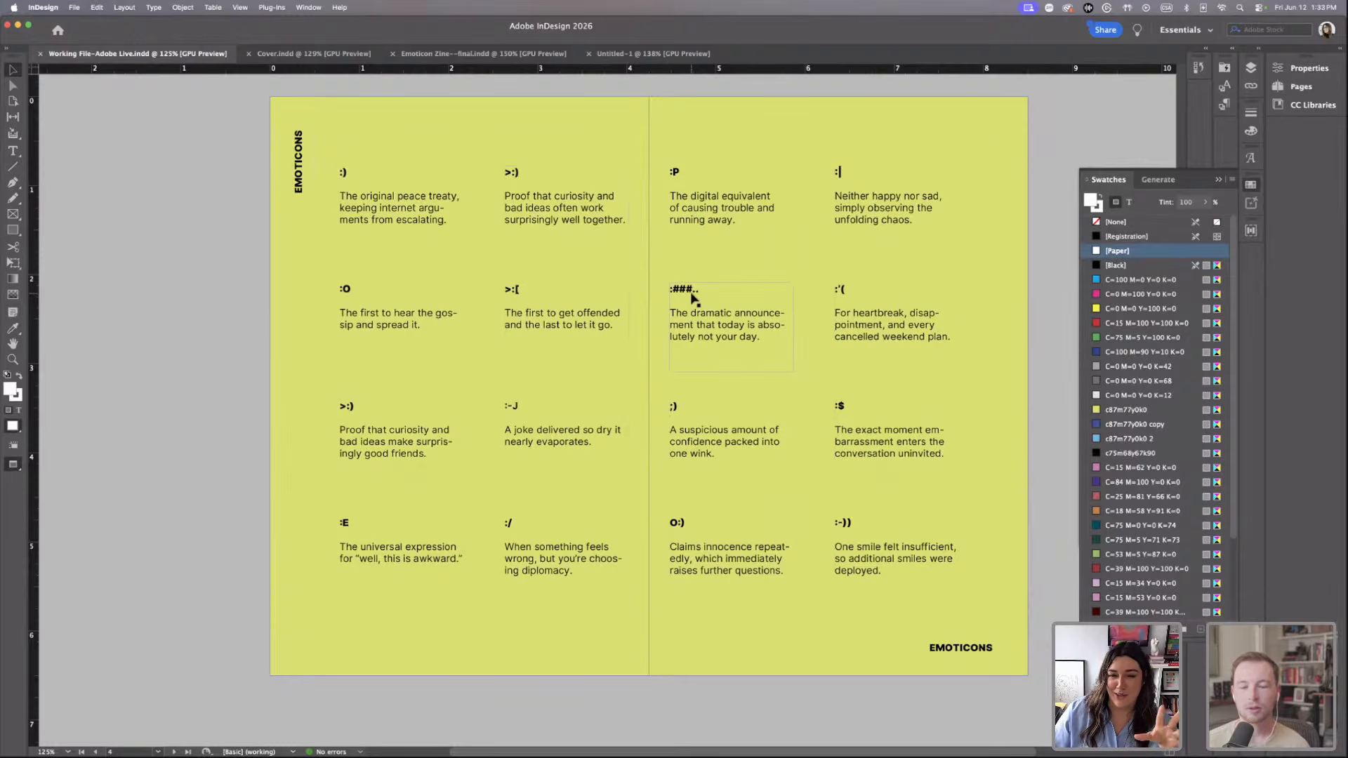
scroll(692, 296, "down", 10)
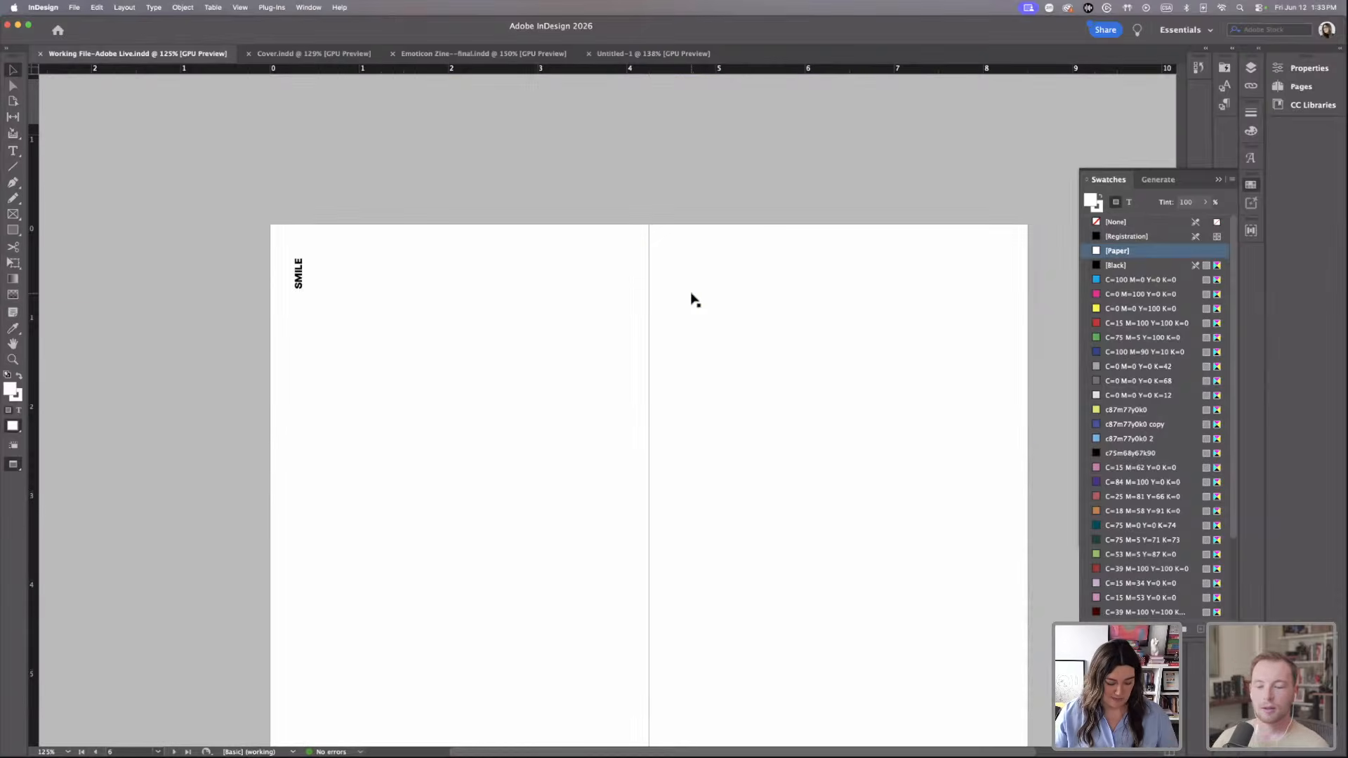
scroll(676, 321, "down", 3)
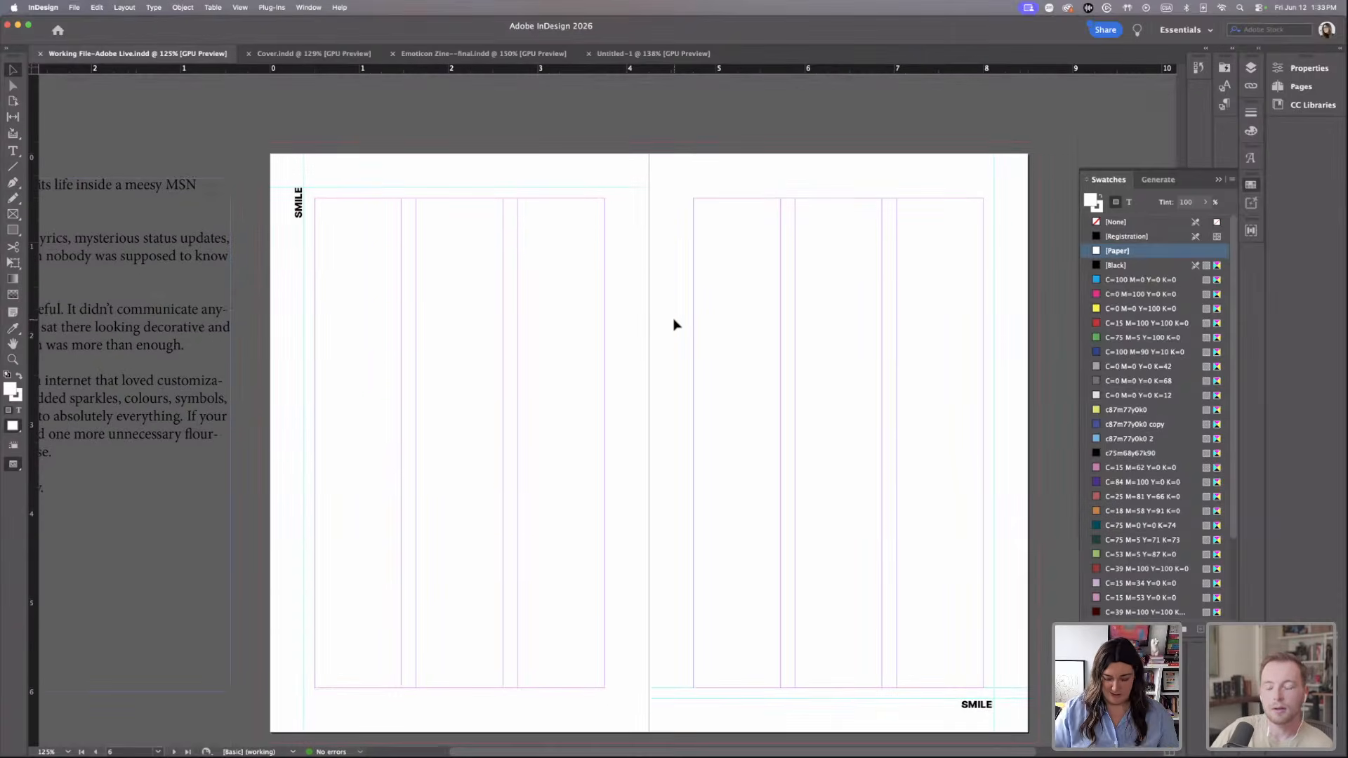
key("super+minus")
scroll(673, 325, "right", 1)
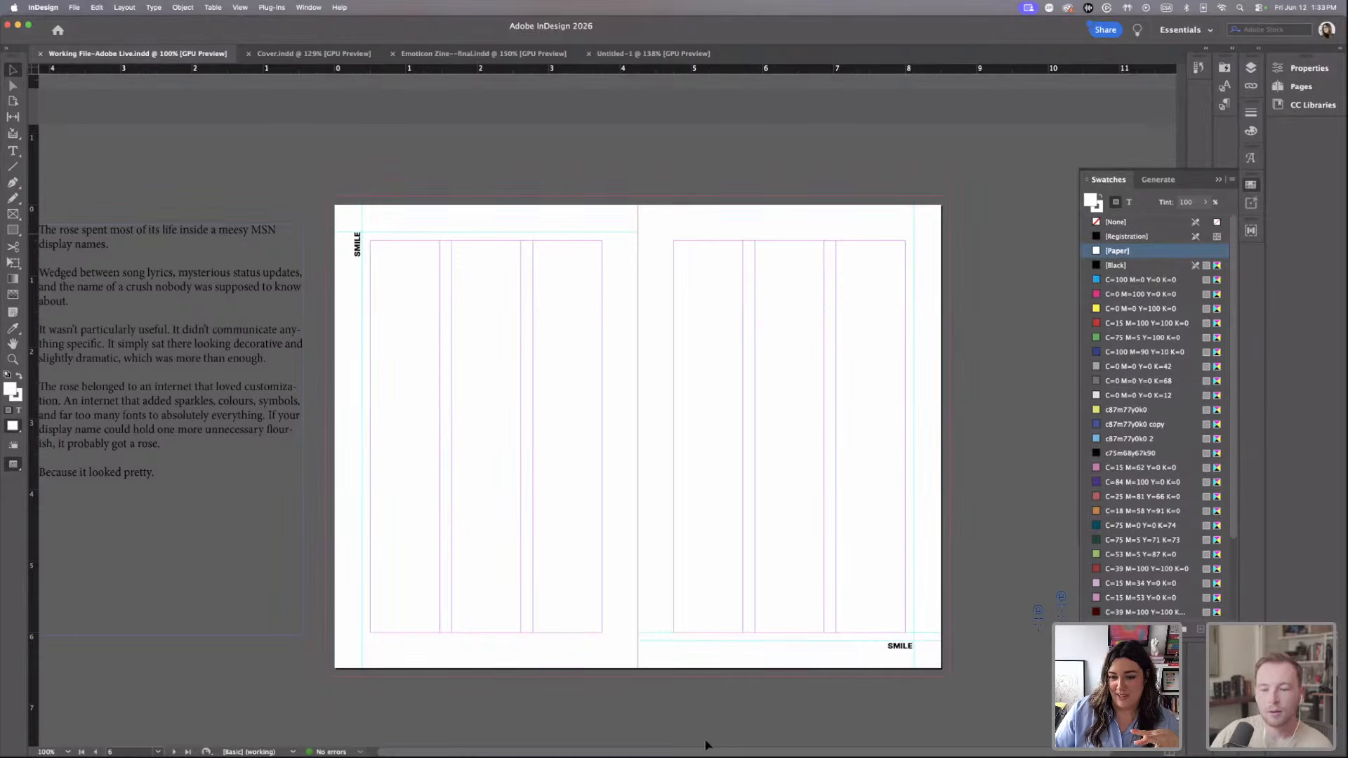
Switch to Illustrator and examine the two rows of rose emoticons on the artboard.
mouse_move(685, 756)
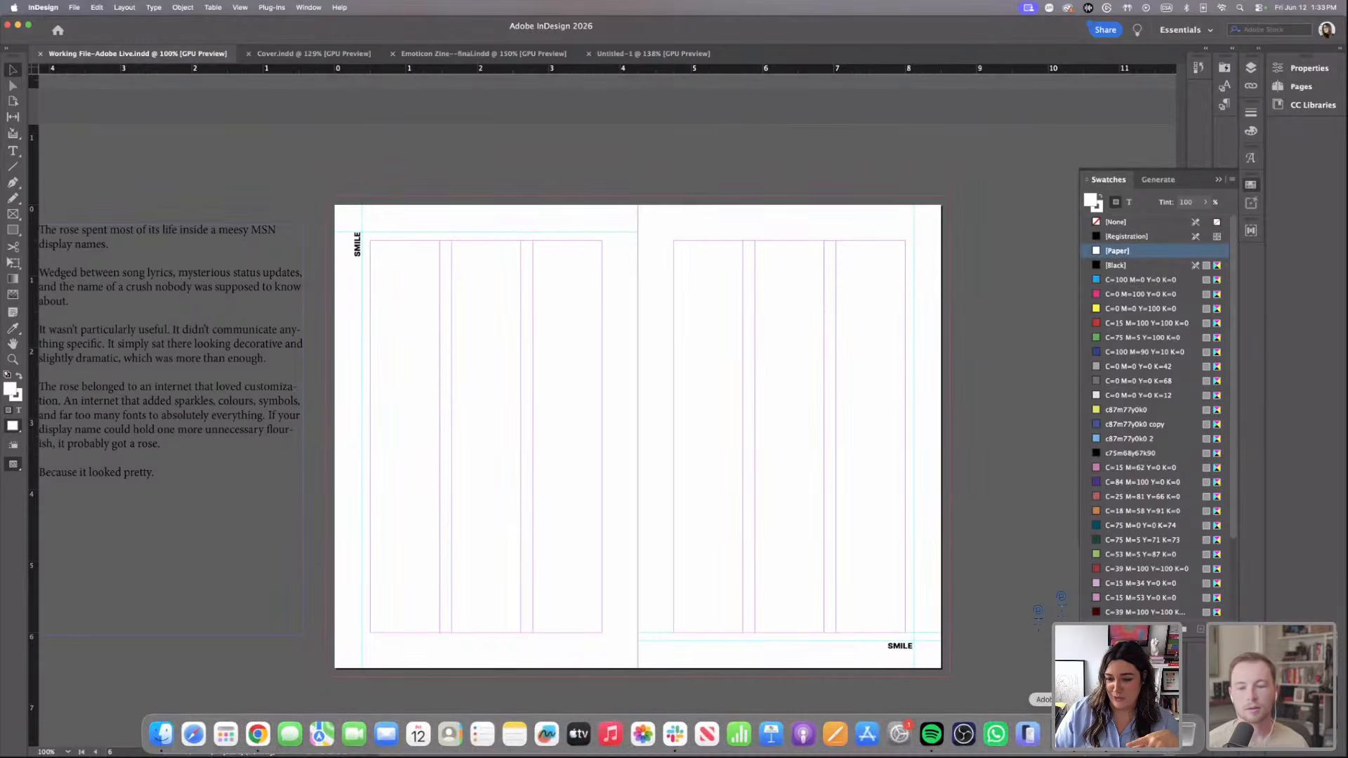
left_click(1081, 734)
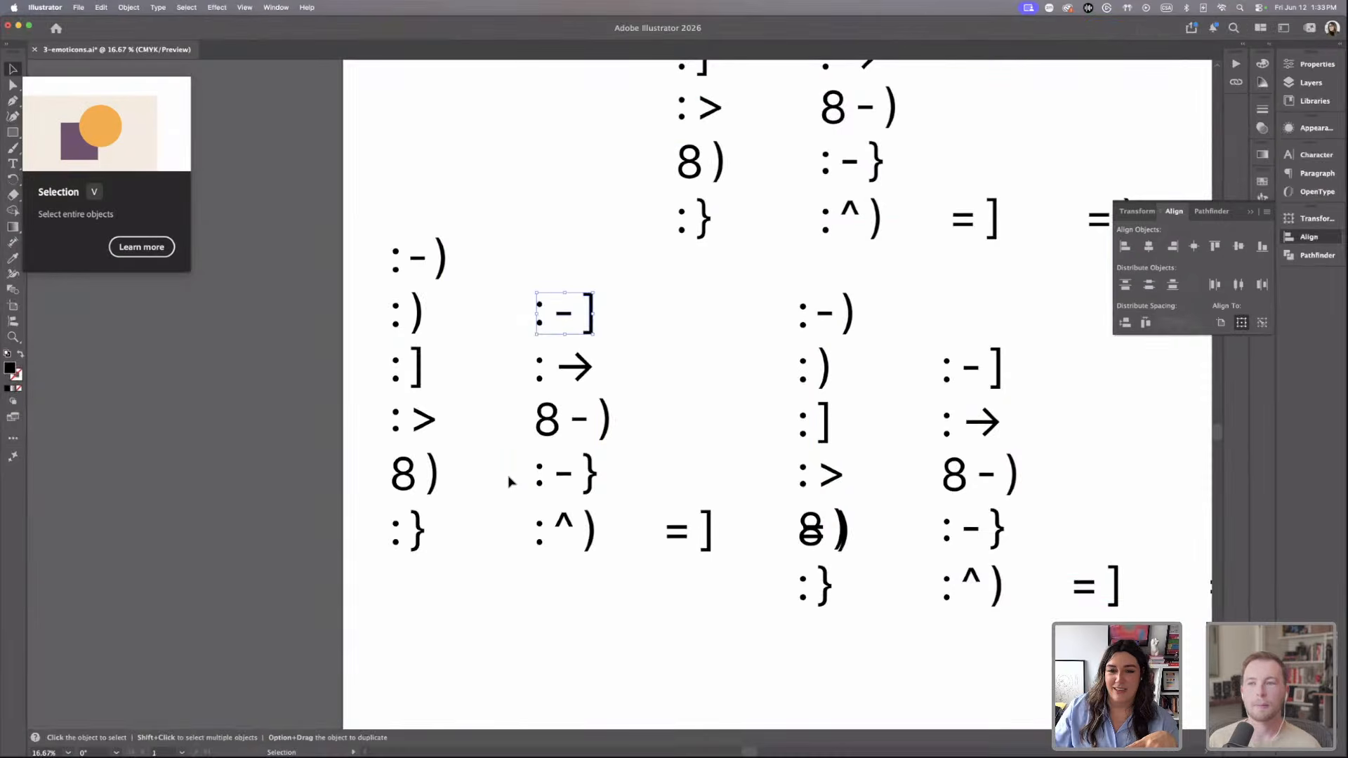
scroll(511, 482, "up", 3)
key("super+minus")
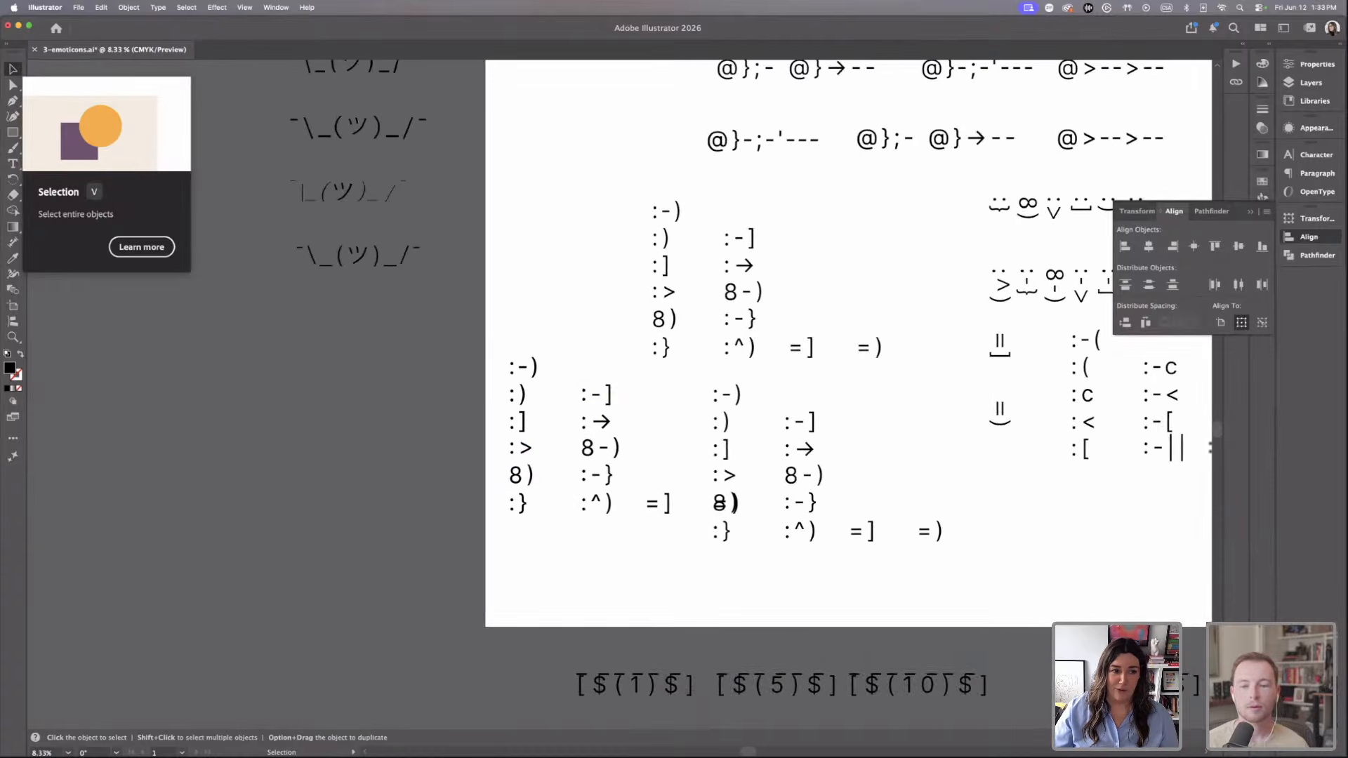
scroll(451, 442, "right", 3)
scroll(451, 442, "up", 2)
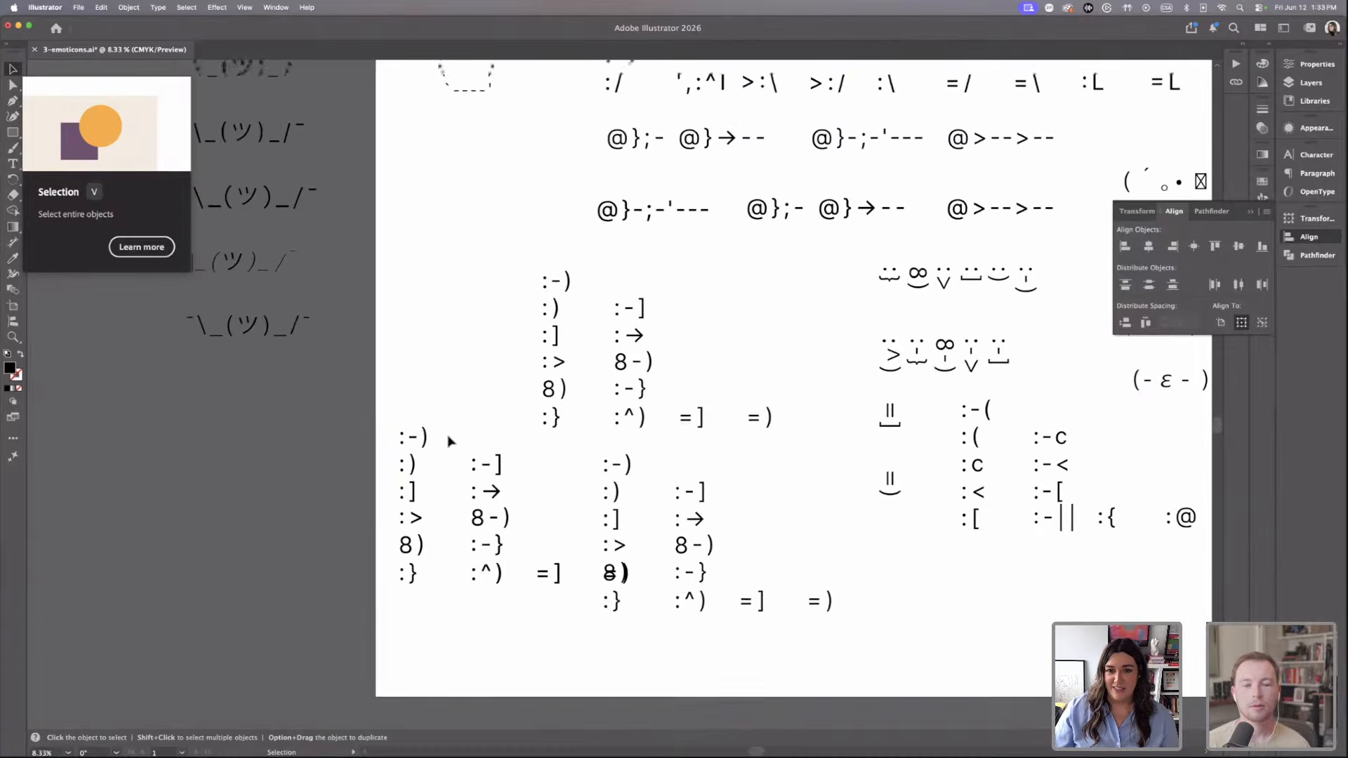
scroll(452, 442, "right", 2)
scroll(451, 442, "up", 1)
left_click(808, 170)
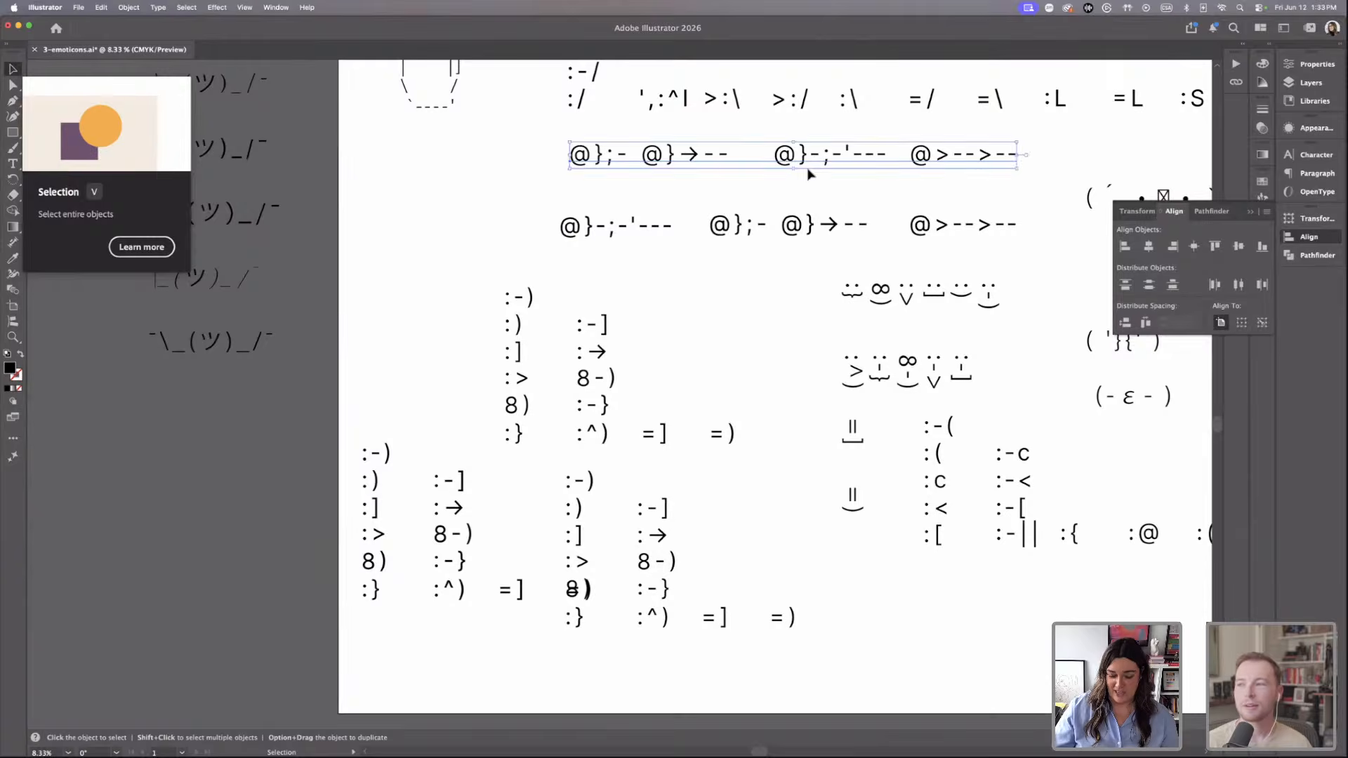
key("super+equal")
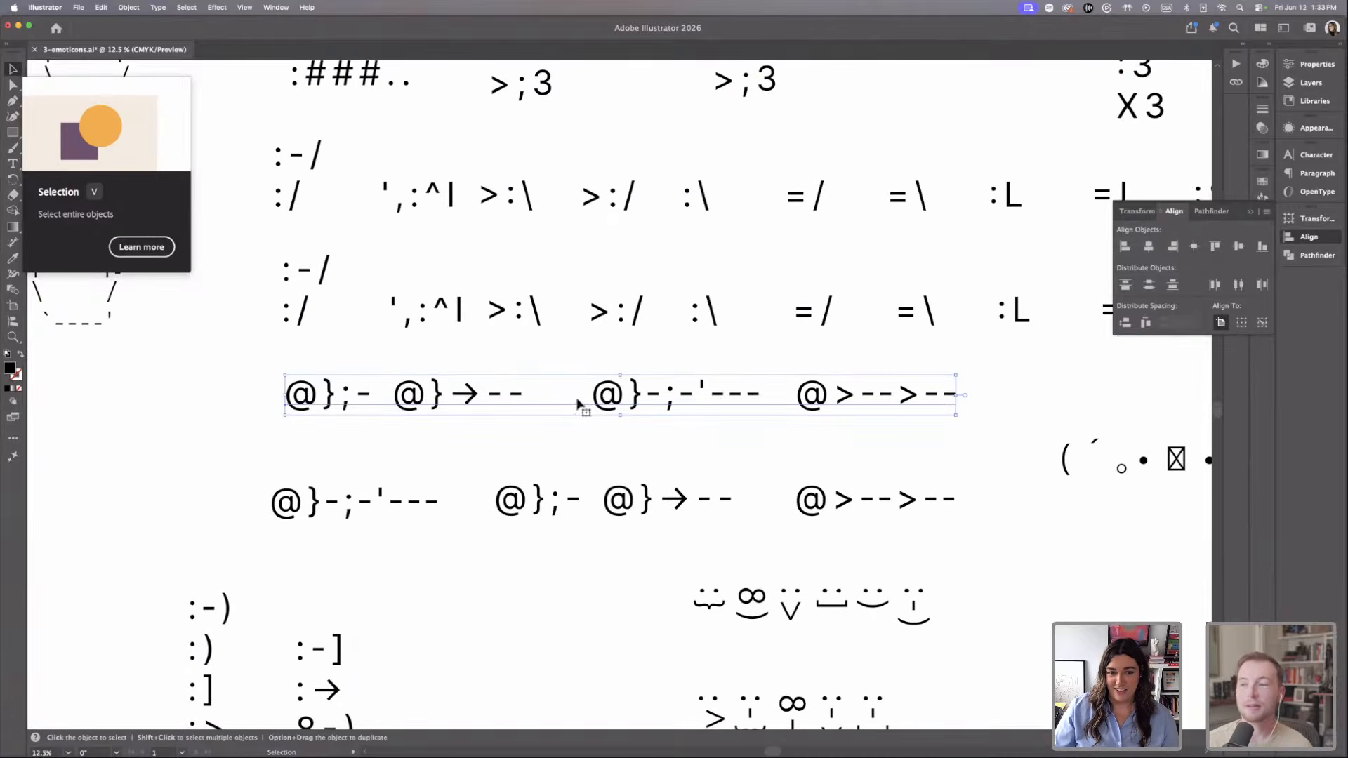
left_click(931, 433)
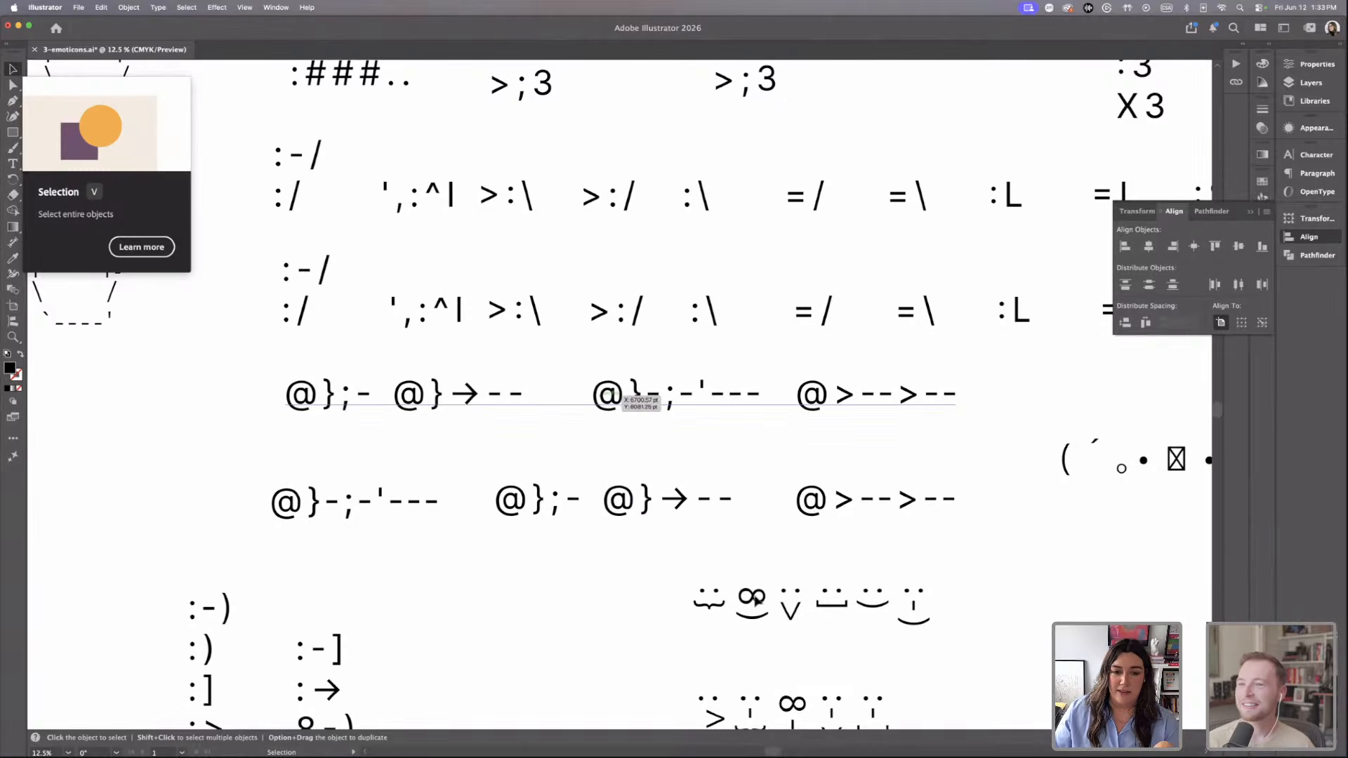
left_click(984, 503)
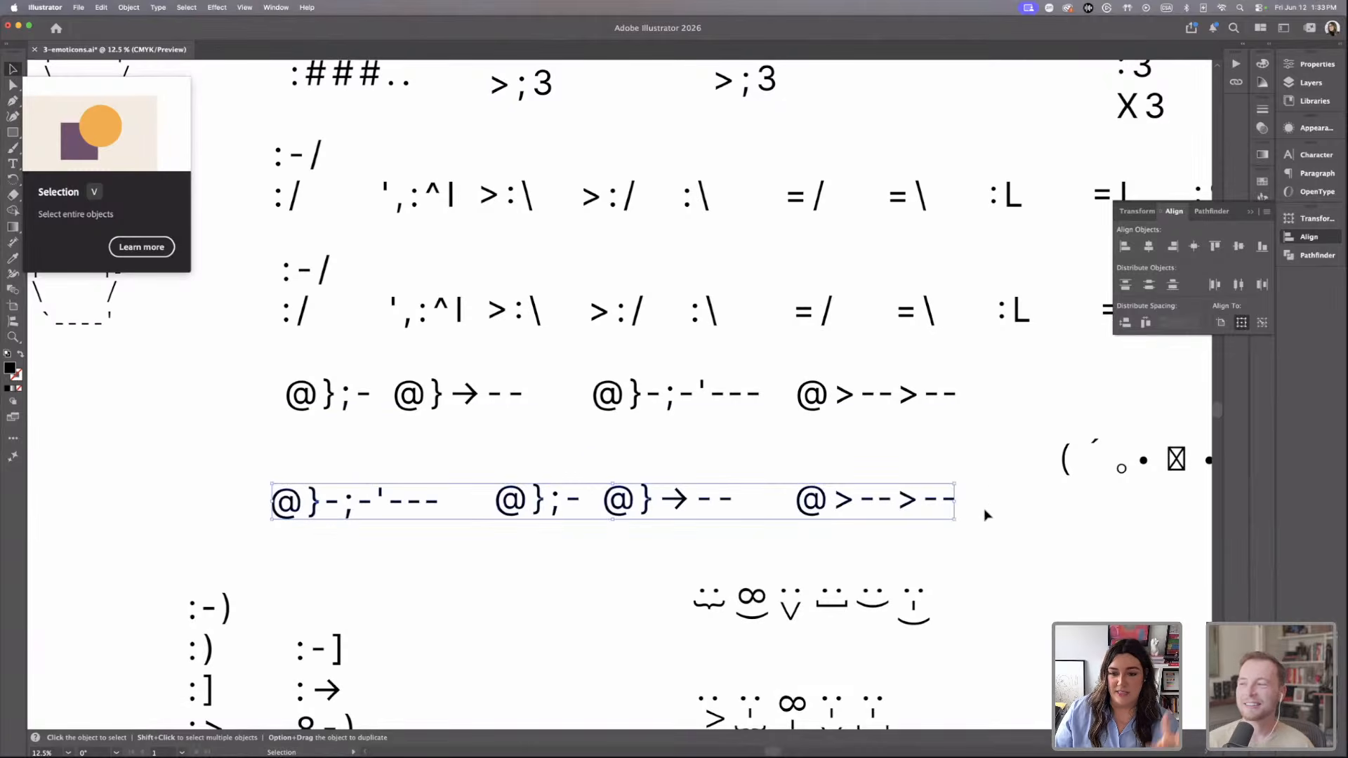
Switch back to InDesign and move the group of four vertical rose emoticons from the pasteboard onto the left page.
key("super+Tab")
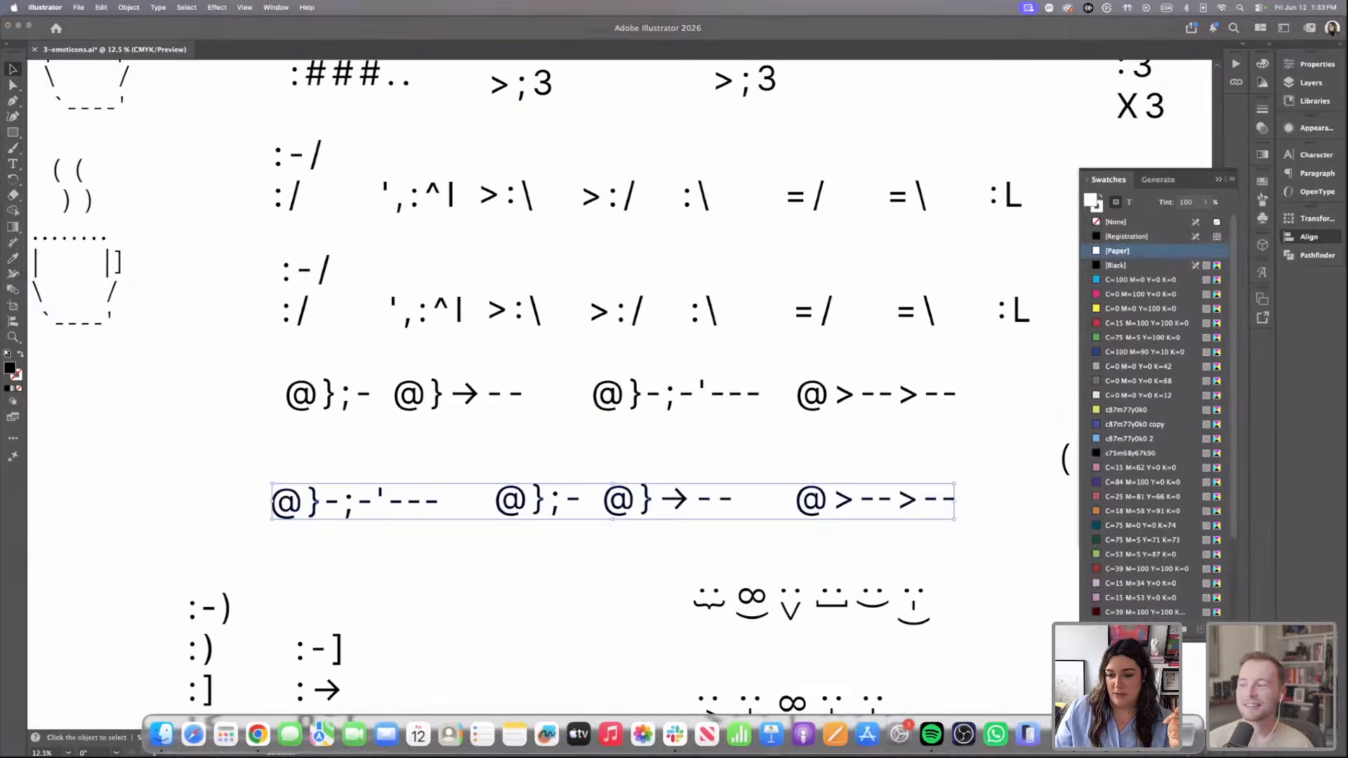
scroll(982, 340, "right", 3)
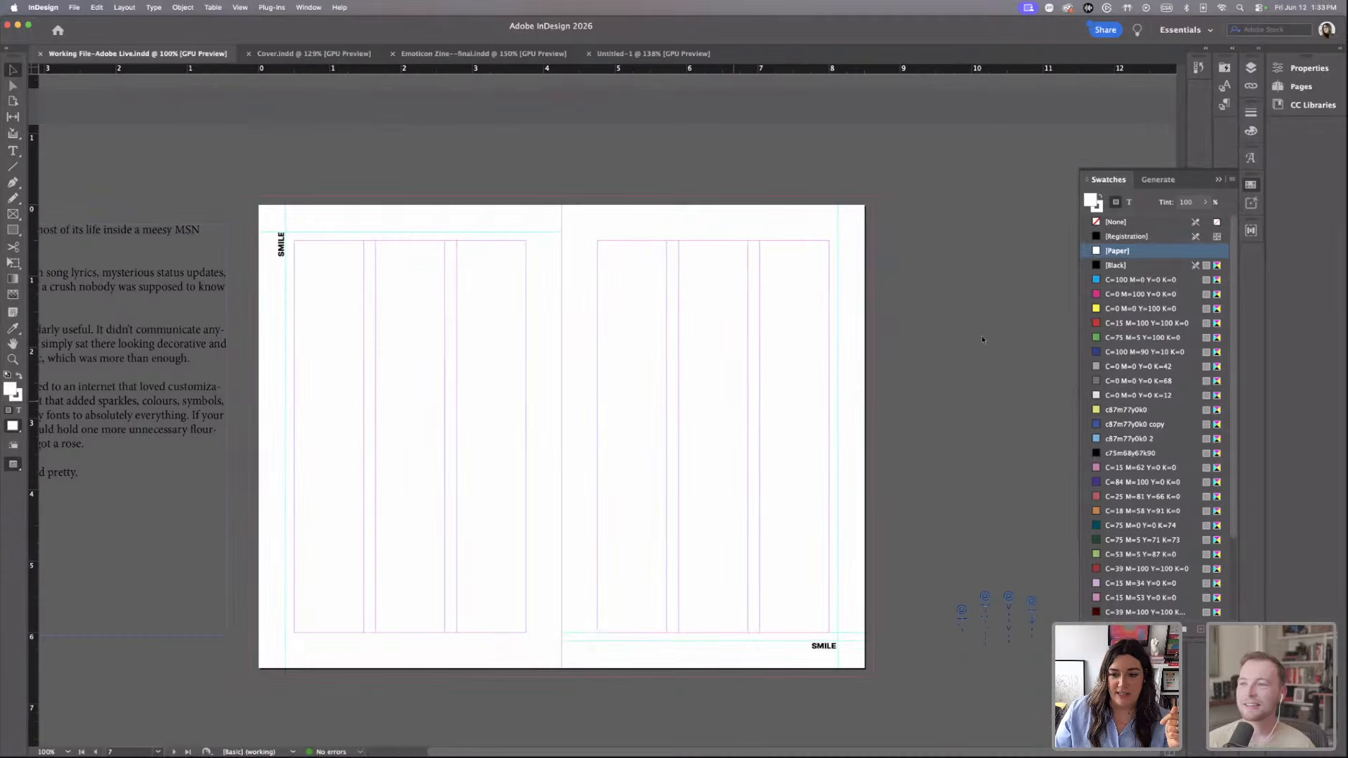
left_click(1215, 181)
mouse_move(1031, 610)
left_mouse_down()
mouse_move(903, 461)
mouse_move(514, 520)
mouse_move(448, 546)
left_mouse_up()
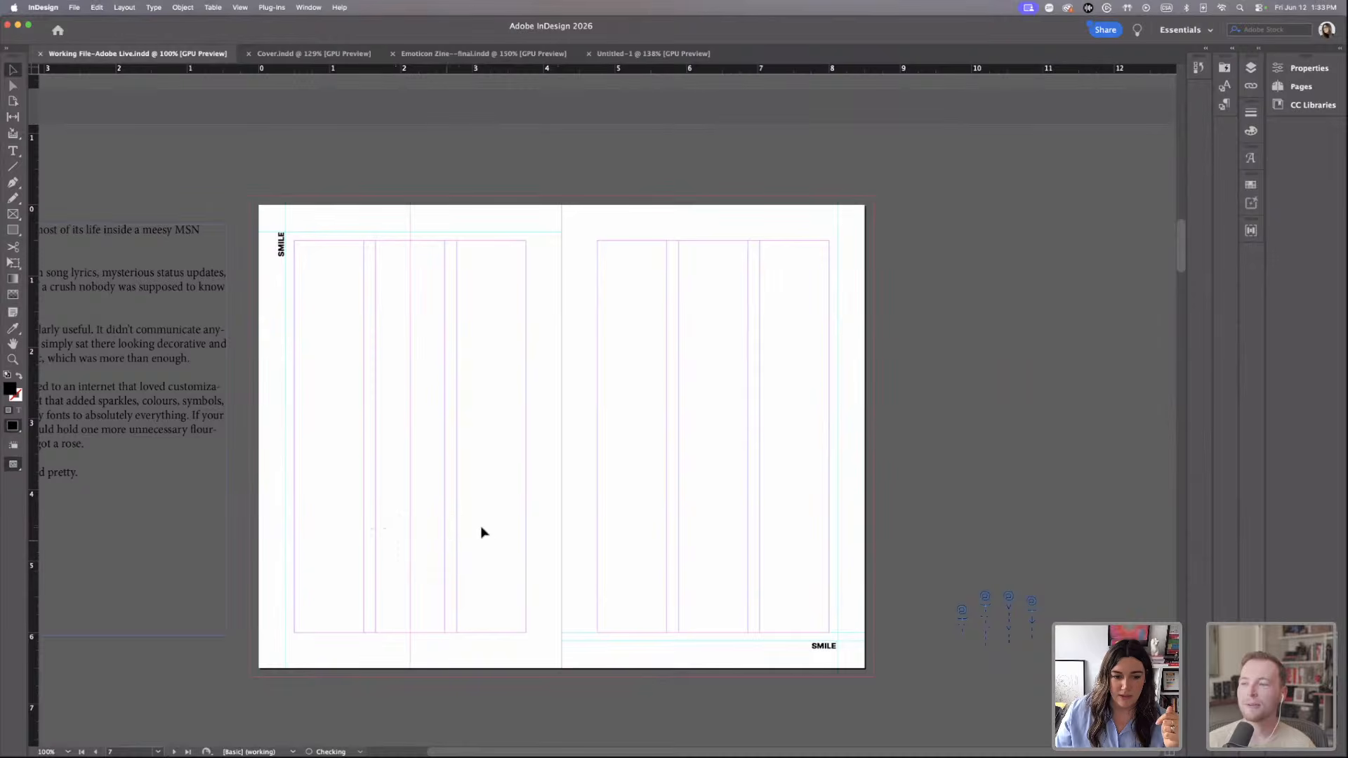
left_click(495, 520)
key("super+=")
scroll(494, 518, "left", 3)
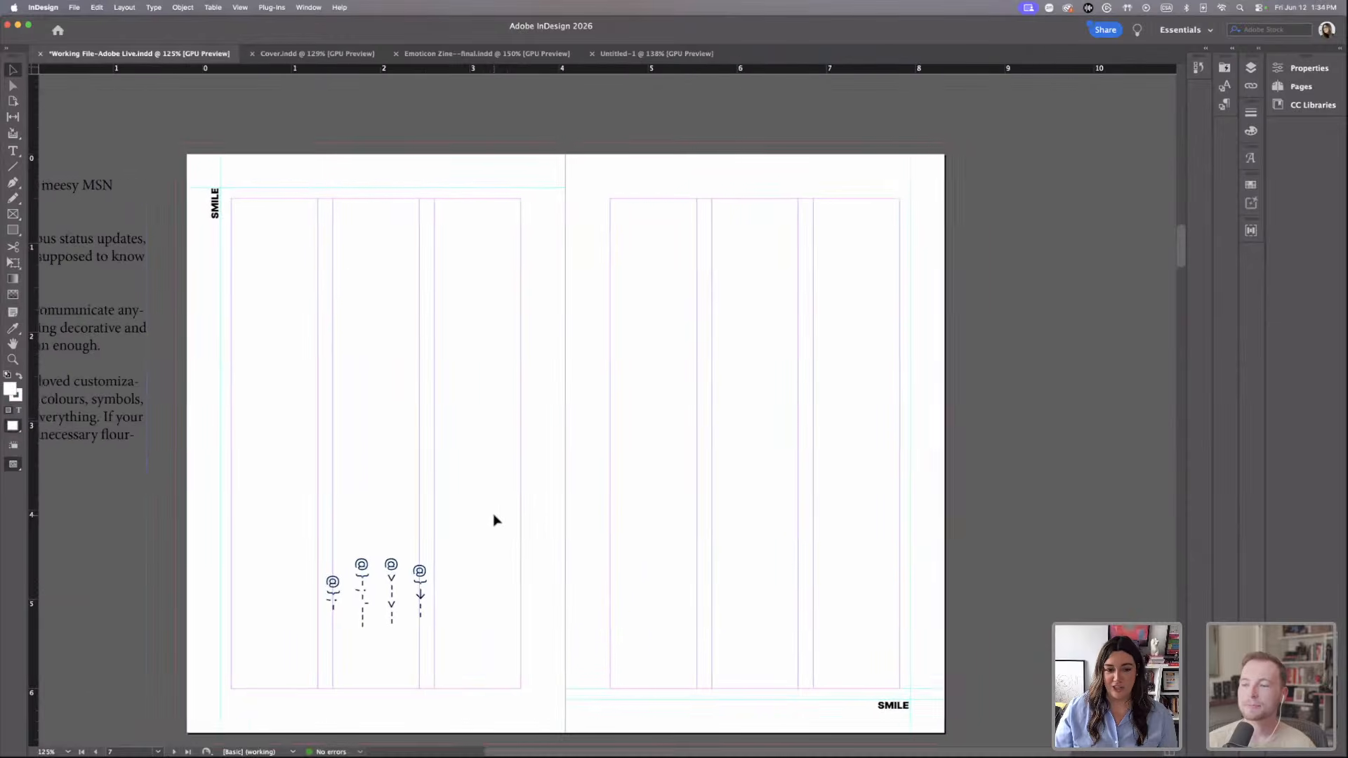
Move the rose story's text frame onto the right page at the margin's upper-left corner and narrow it to just over two columns.
scroll(414, 499, "down", 1)
left_click_drag(415, 498, 542, 589)
left_click_drag(517, 535, 898, 558)
left_click_drag(550, 168, 733, 167)
left_click_drag(870, 546, 330, 428)
left_click(752, 233)
left_click_drag(753, 237, 785, 250)
left_click_drag(1041, 413, 923, 421)
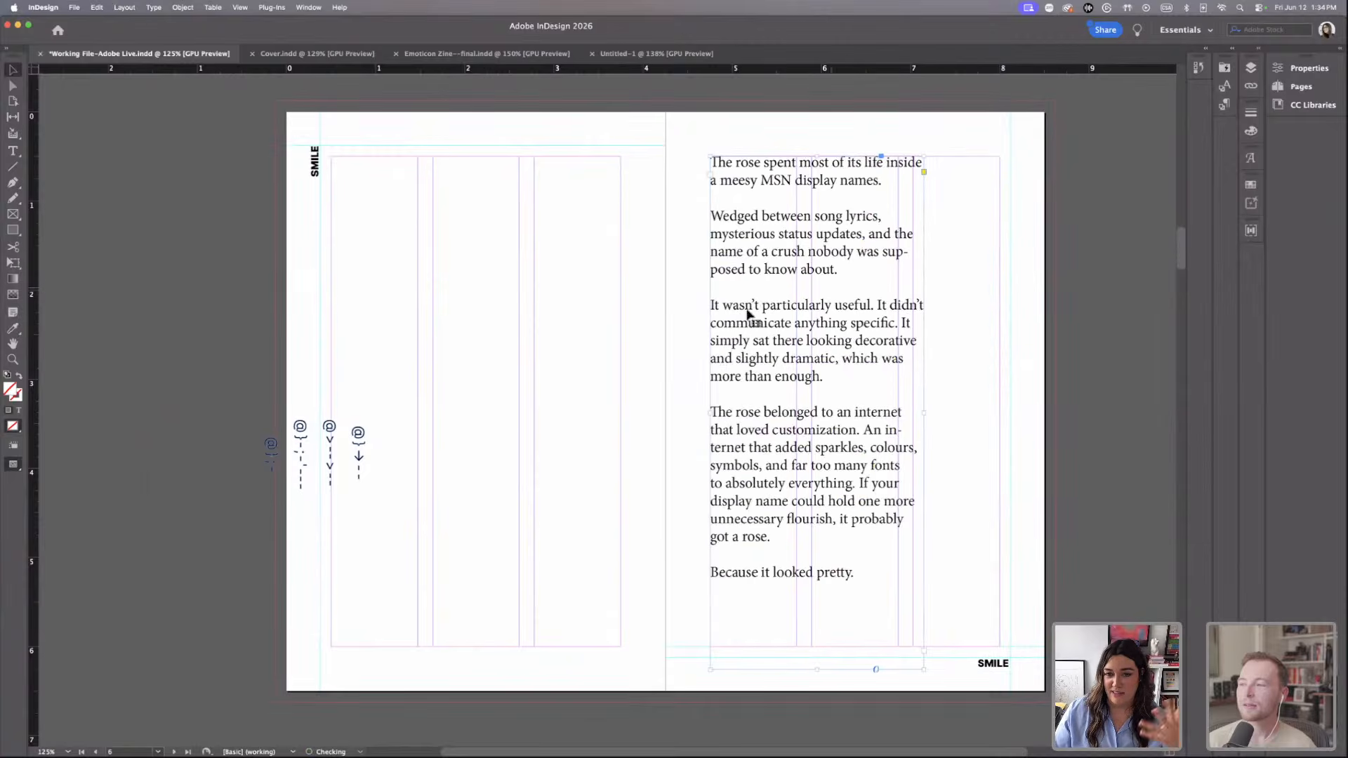
Apply the Main Paragraph style to all of the rose story text on the right page.
double_click(870, 589)
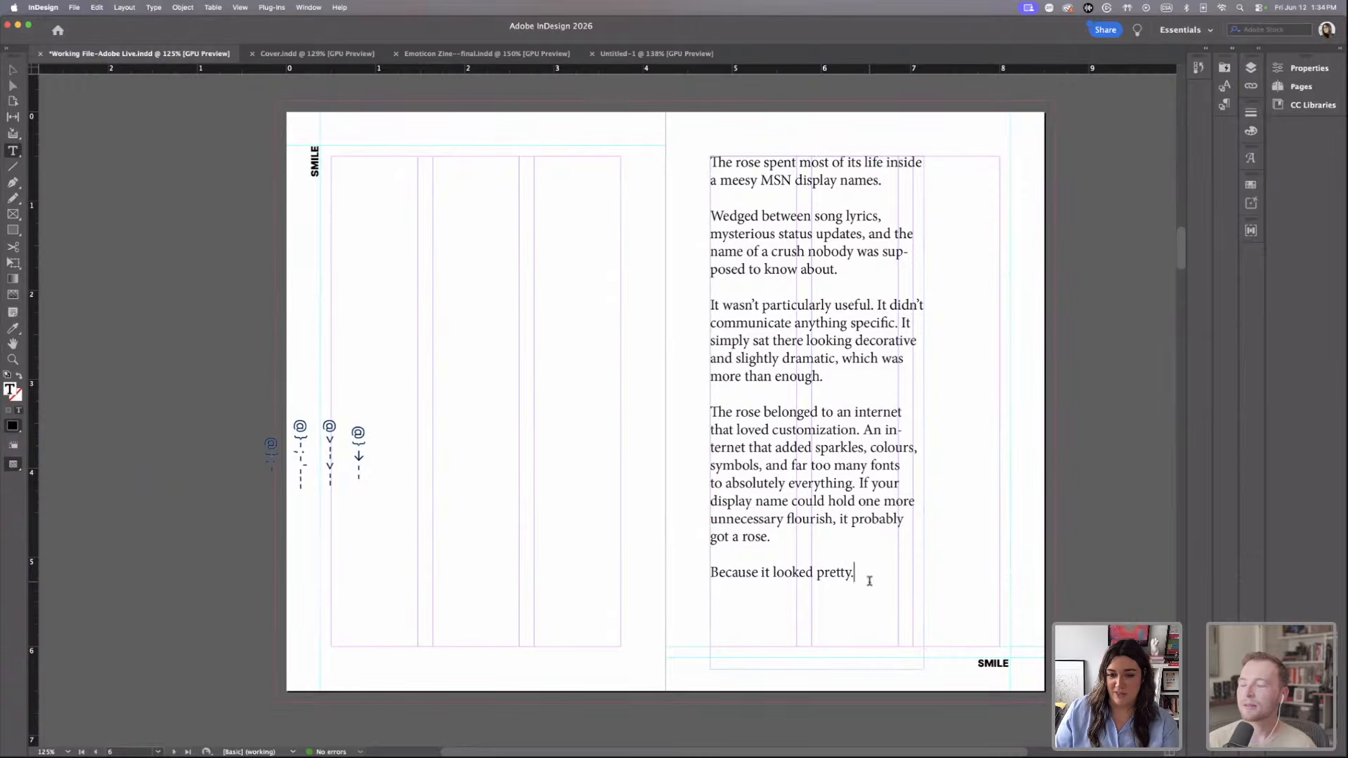
left_click_drag(869, 574, 698, 144)
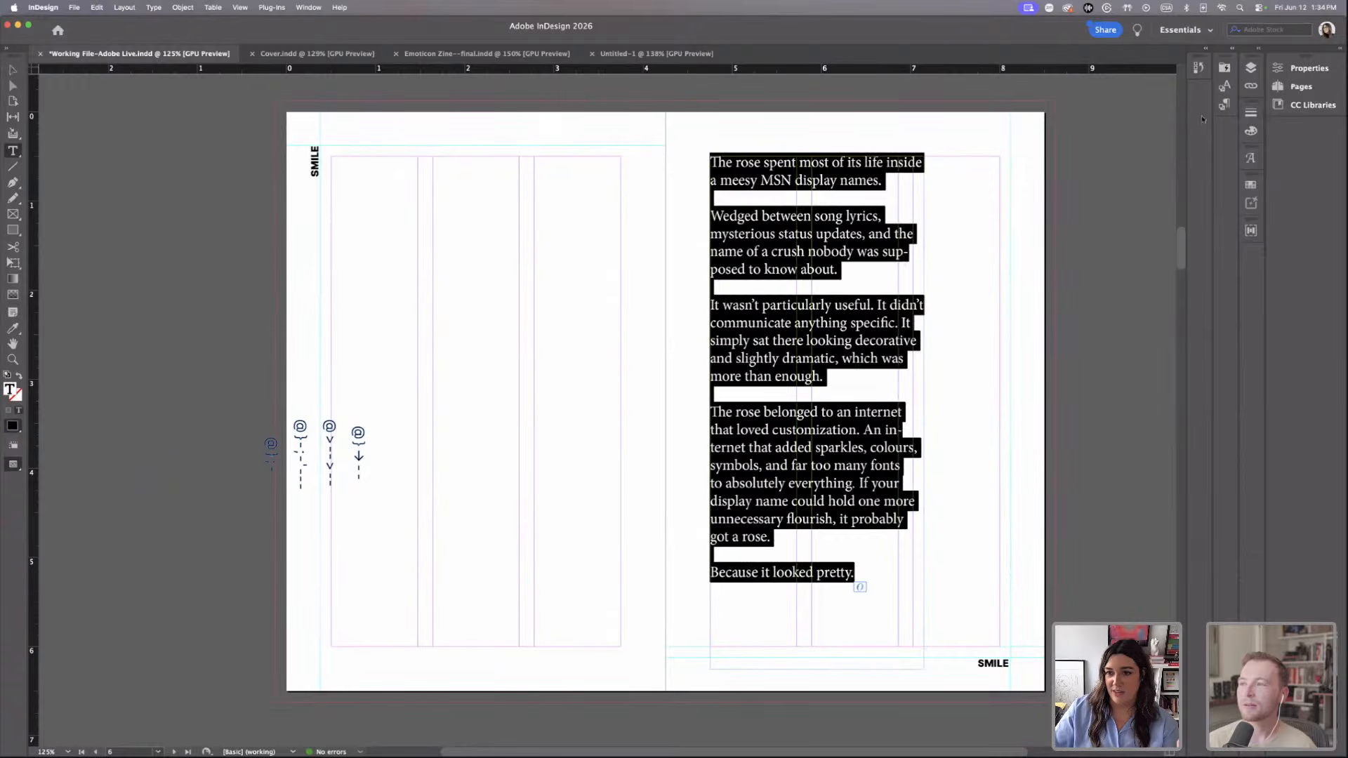
left_click(1224, 104)
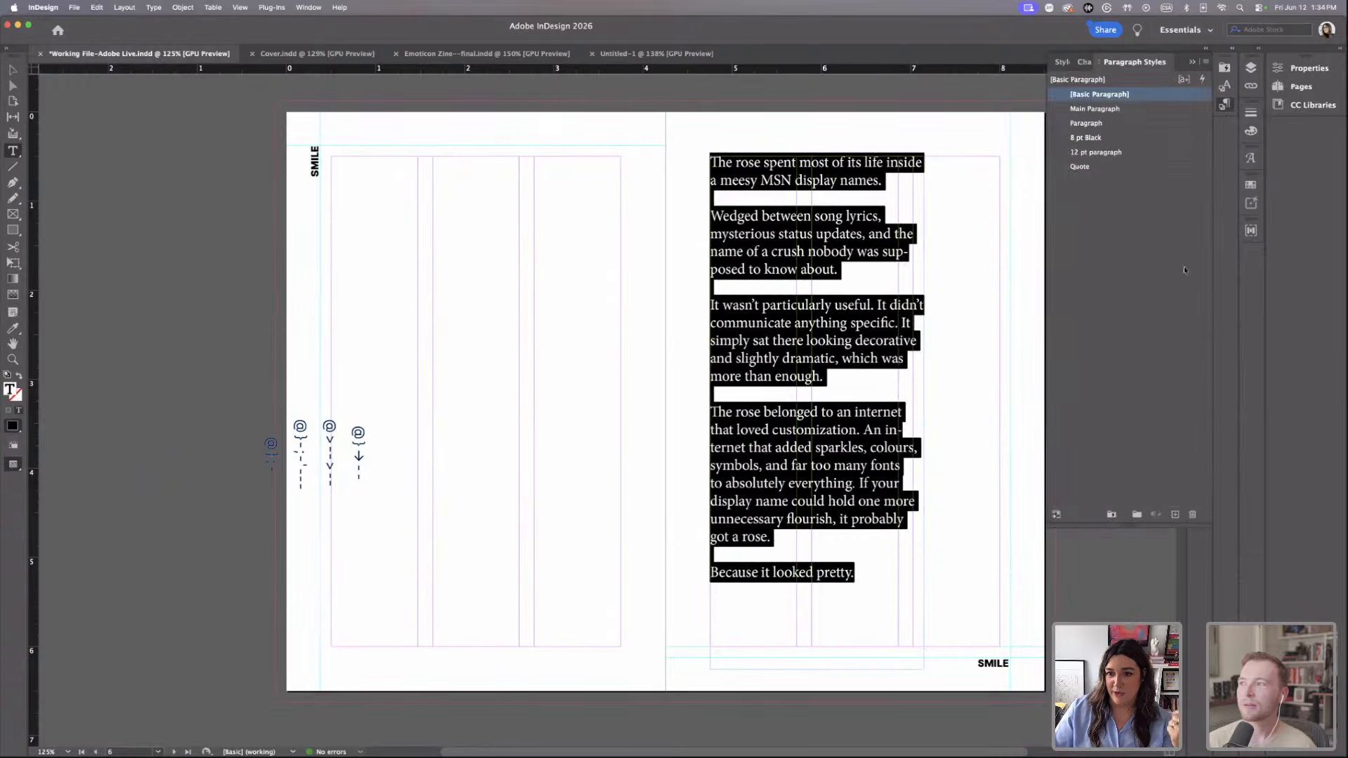
left_click(1118, 110)
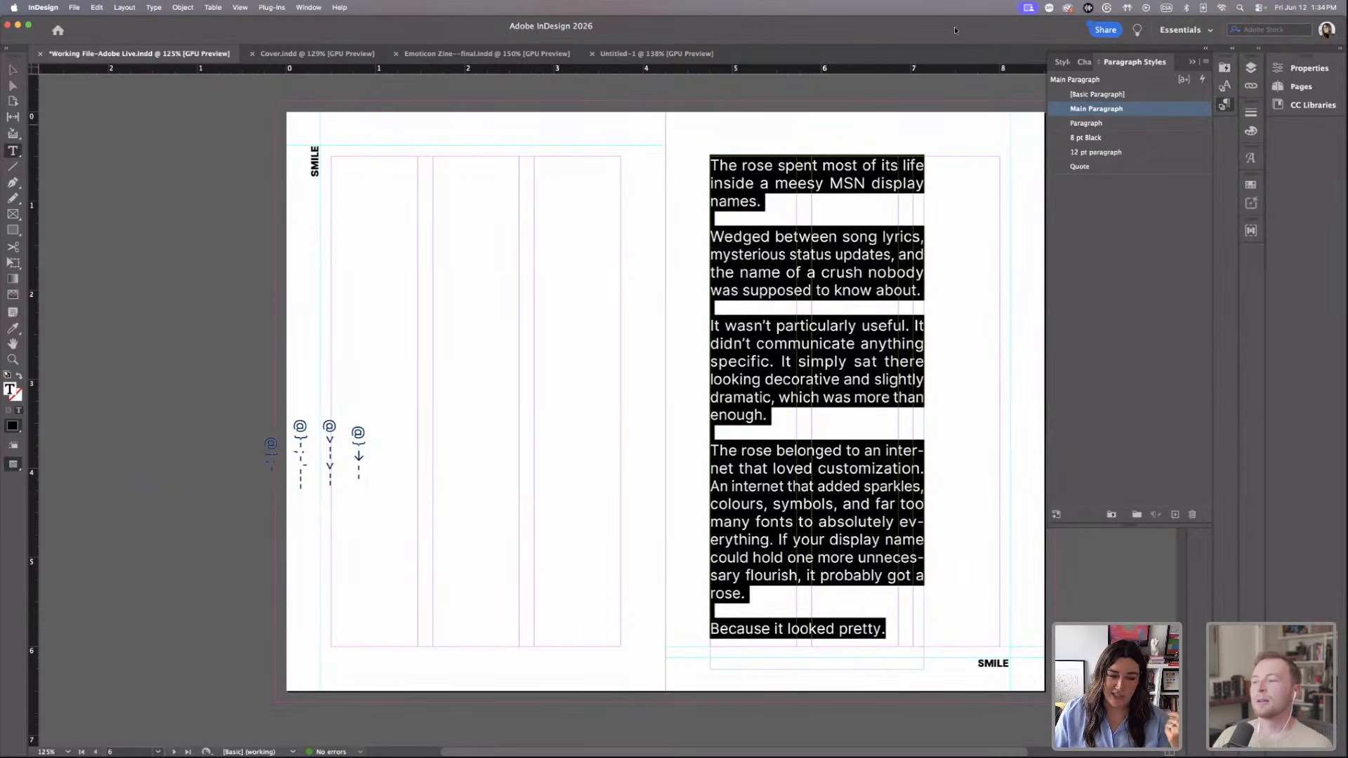
key("Escape")
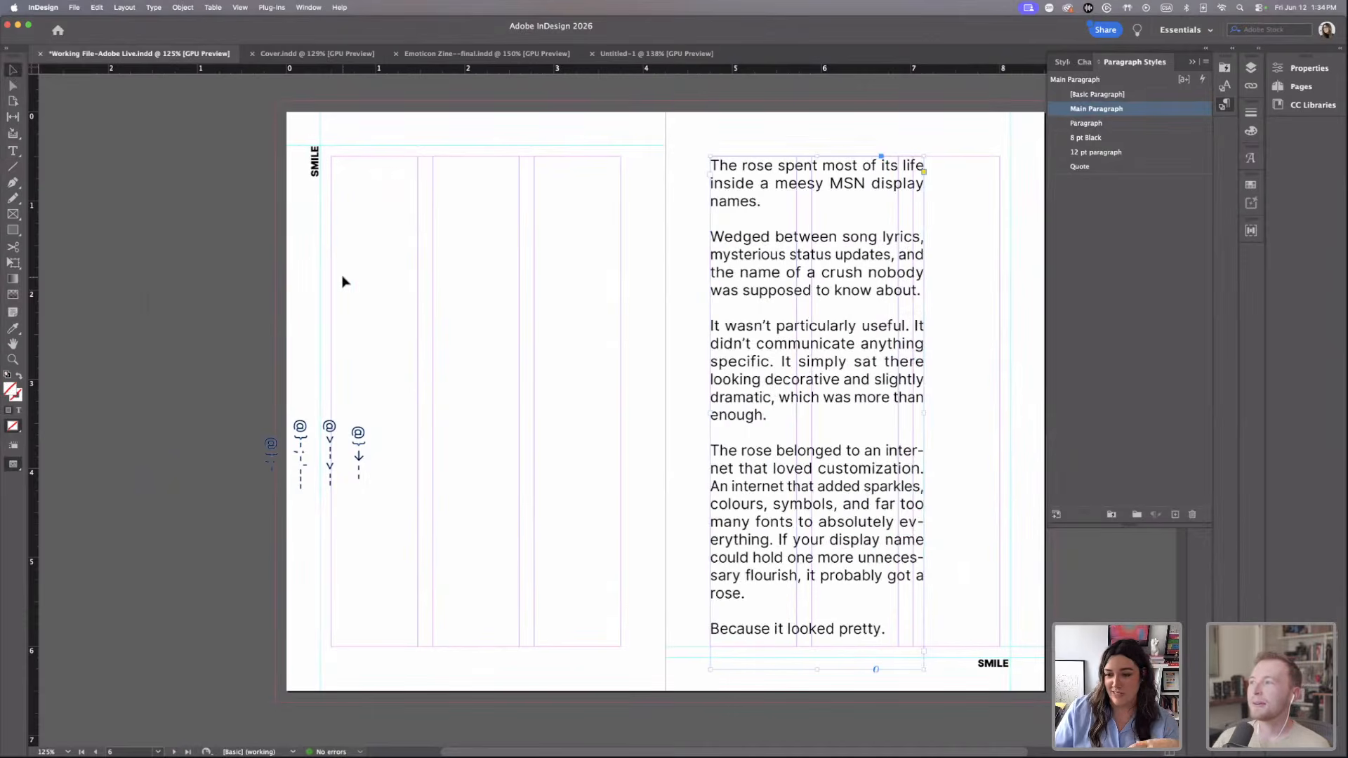
Move the group of four rose emoticons to the lower middle of the left page, around the centre column.
left_click(234, 415)
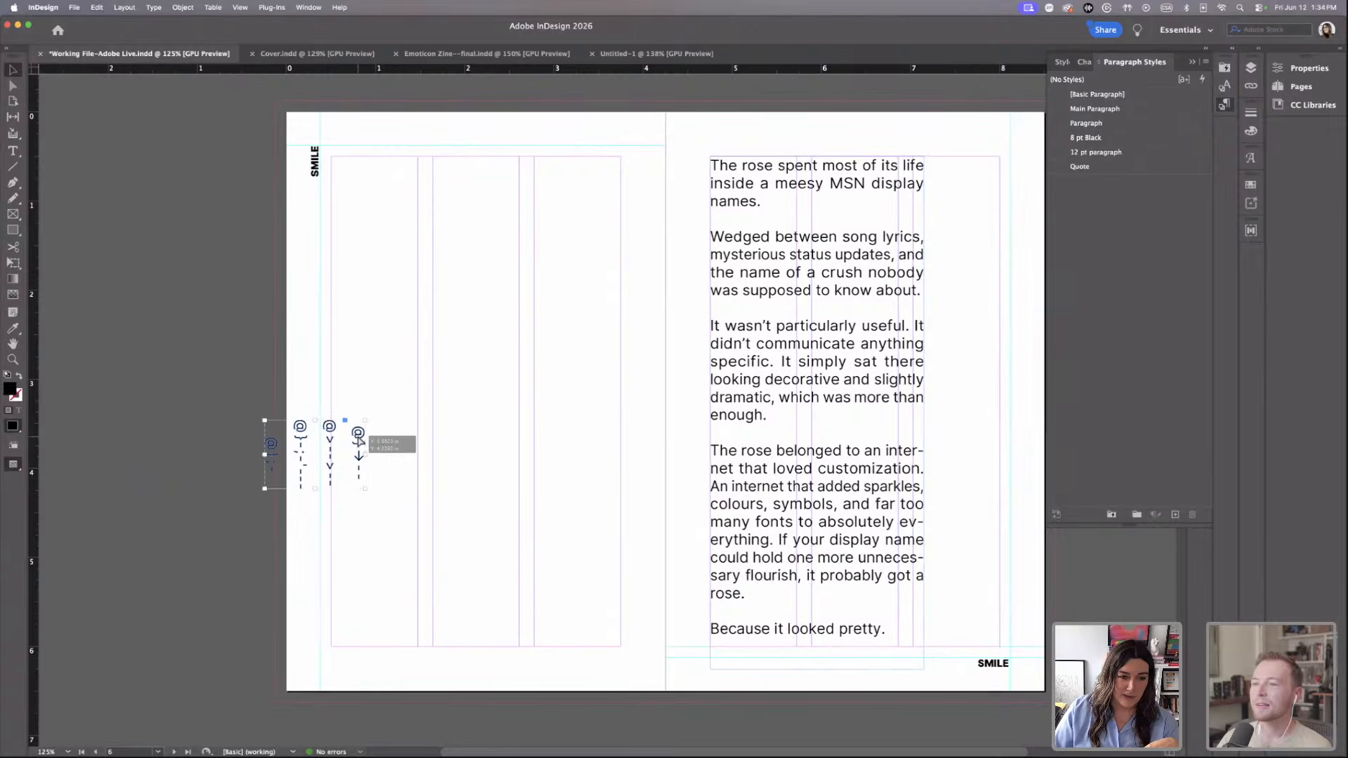
left_click_drag(541, 574, 520, 561)
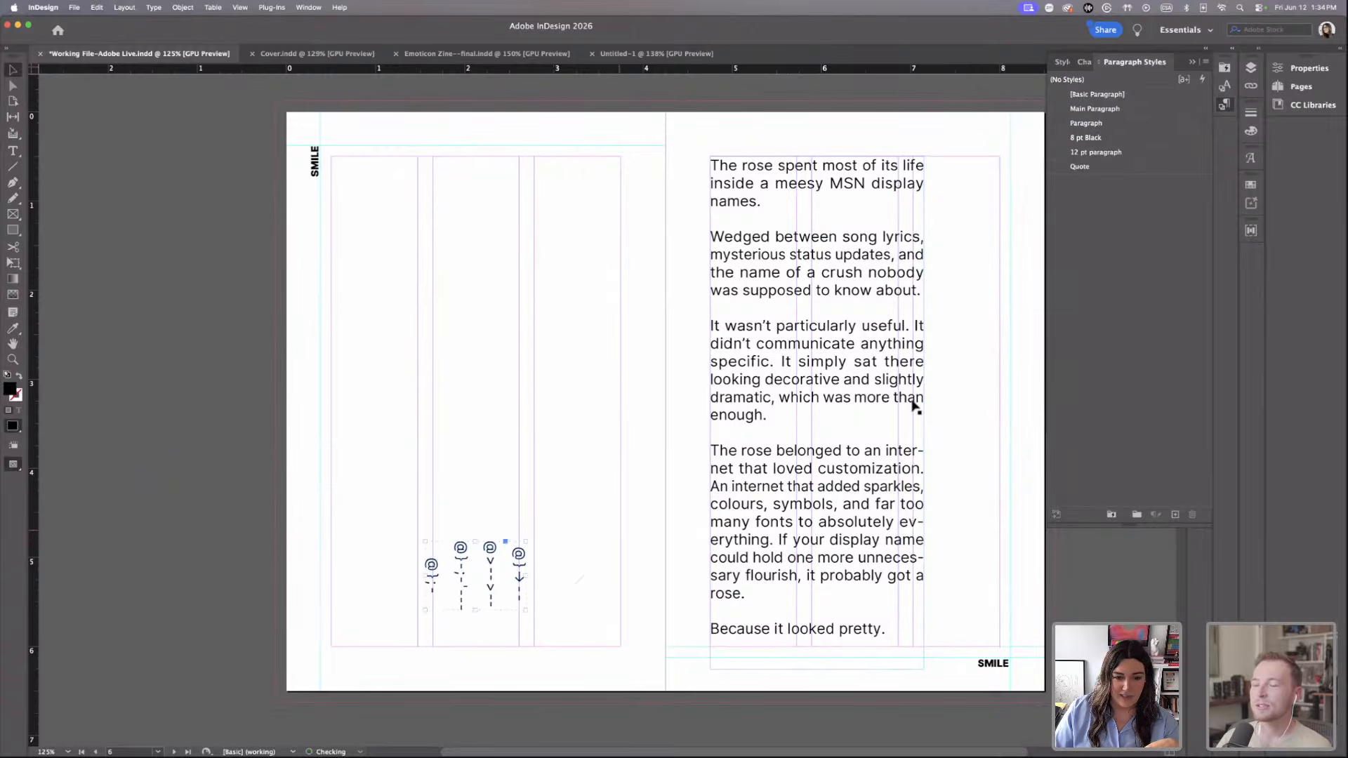
Narrow the rose story's text frame on the right page so its outer edge meets the start of the third column.
left_click(794, 276)
left_click_drag(924, 414, 913, 414)
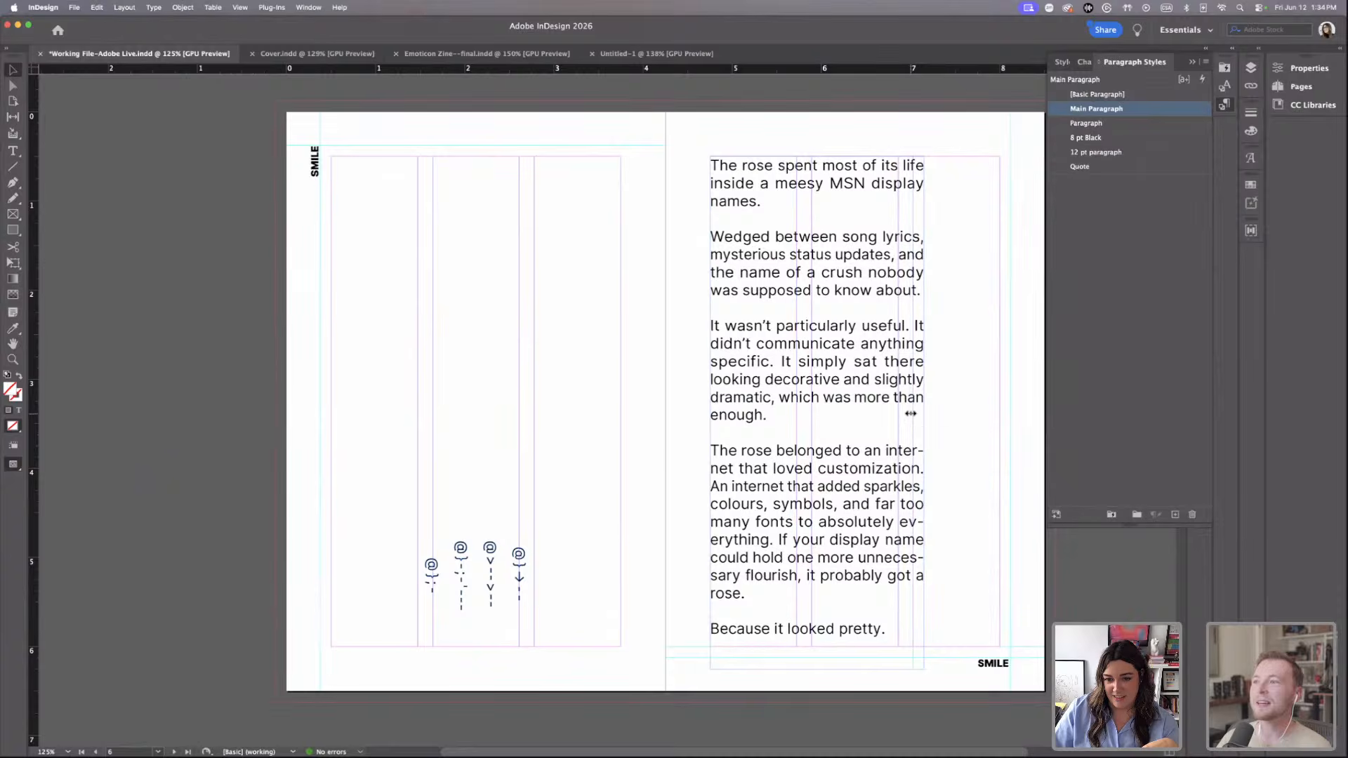
left_click(949, 410)
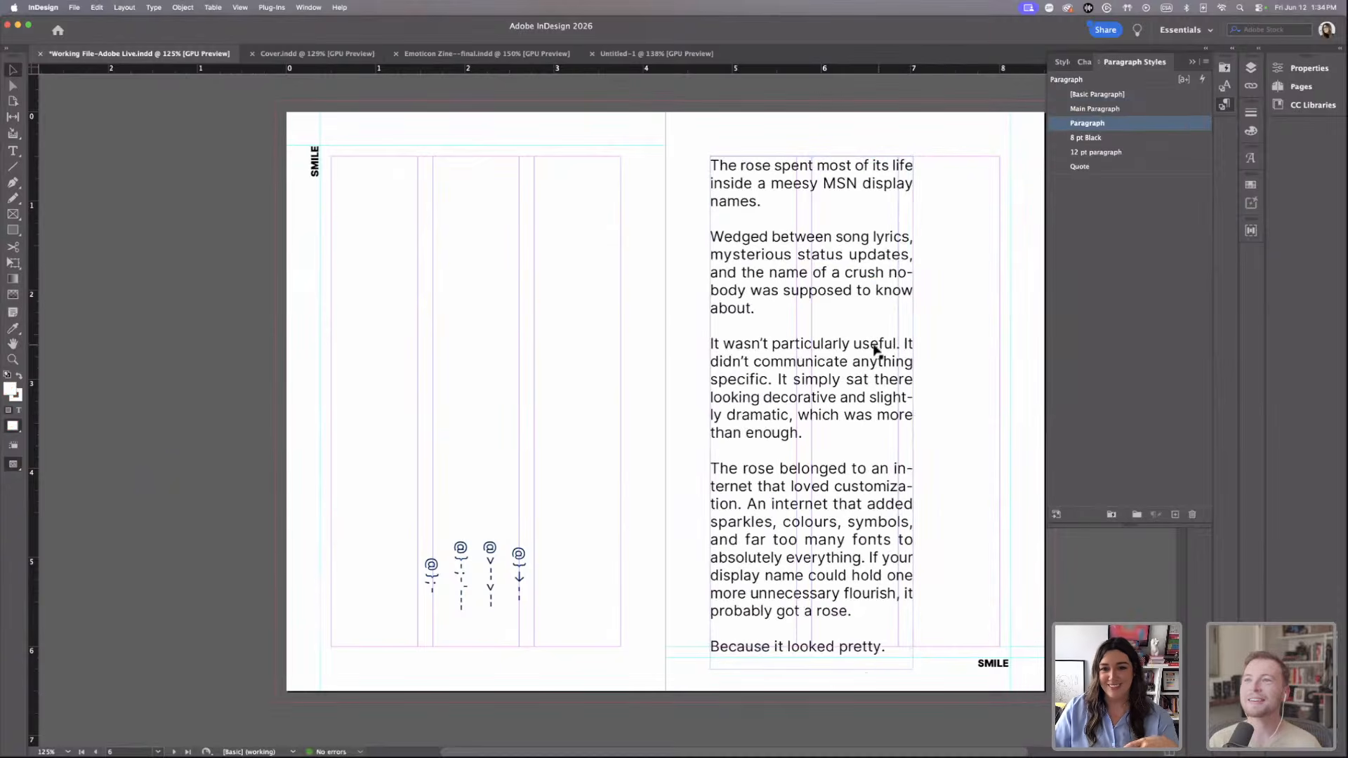
Try a slightly narrower rose story frame ending inside the second gutter, and widen it back to the start of the third column.
left_click(905, 325)
left_click_drag(913, 414, 905, 415)
left_click(937, 321)
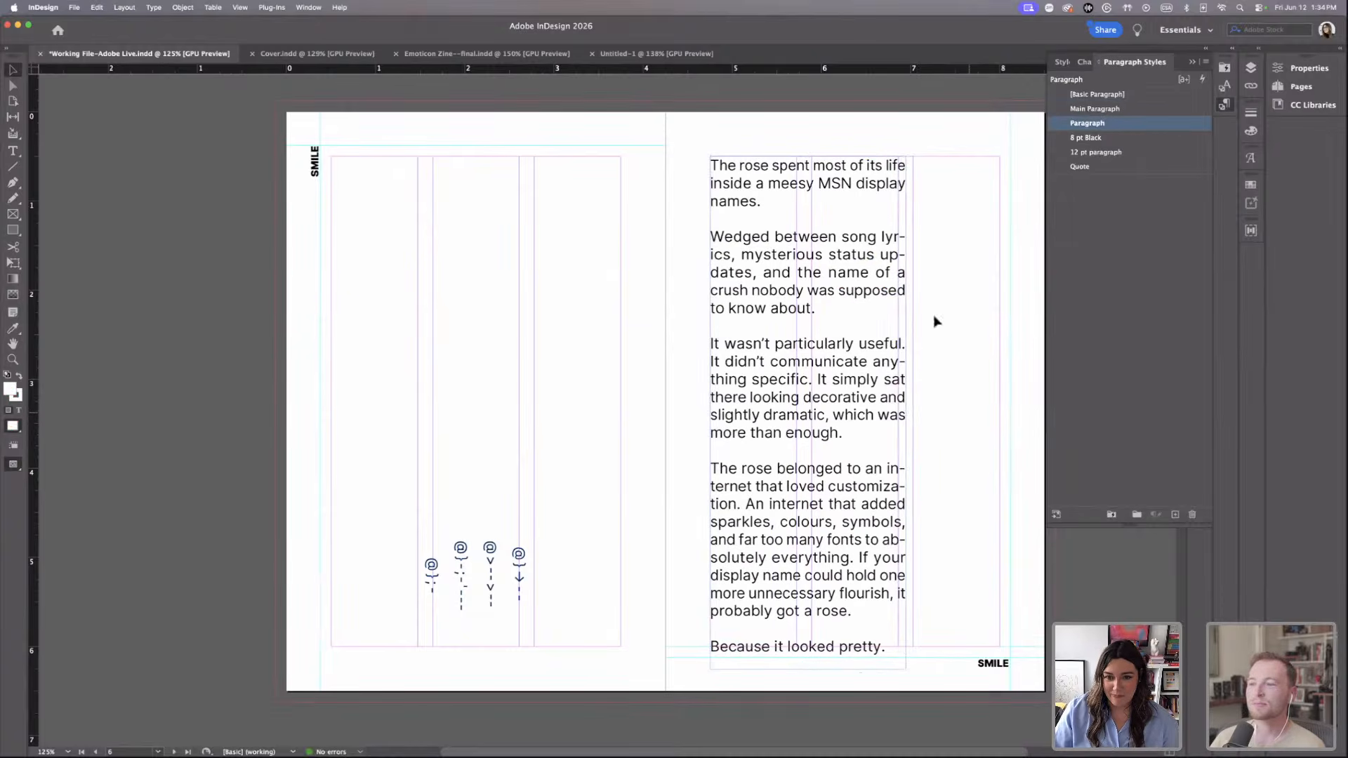
left_click(904, 188)
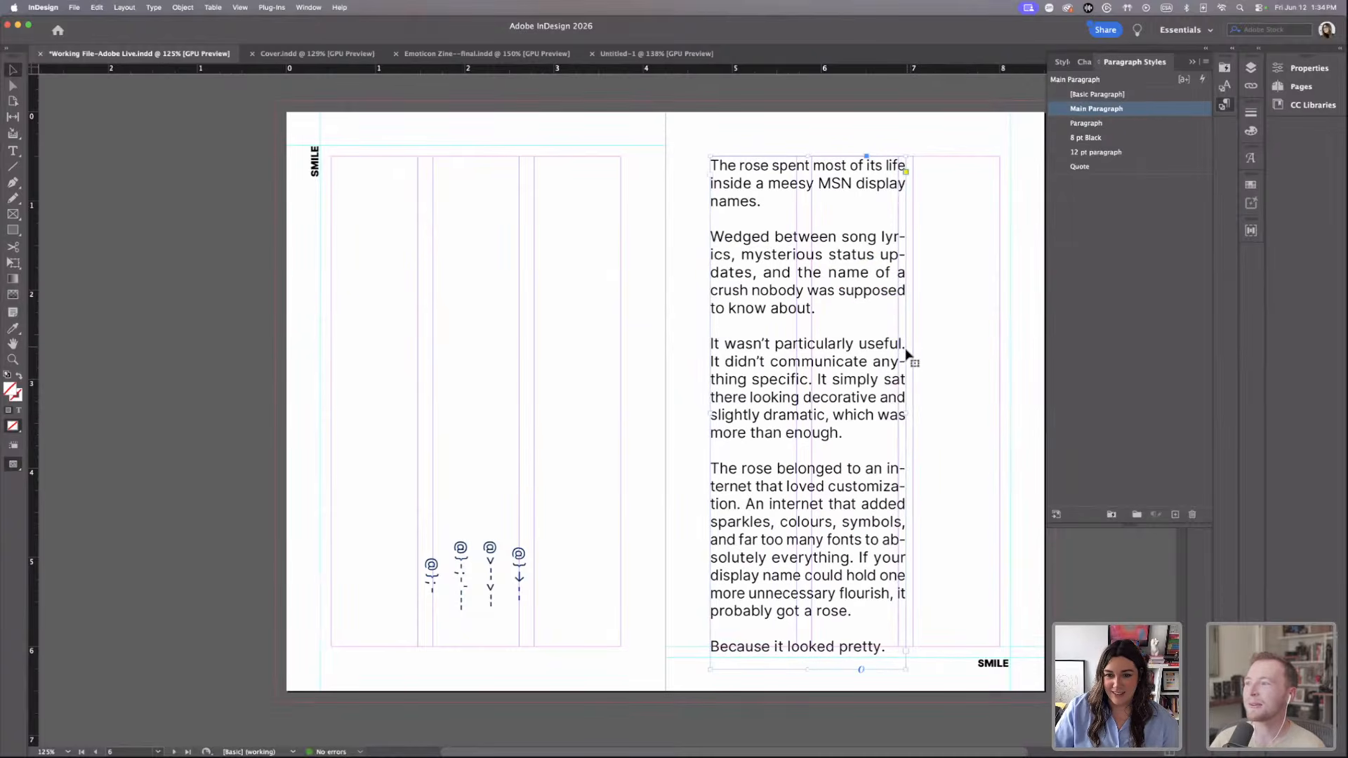
left_click_drag(906, 414, 945, 415)
left_click(945, 411)
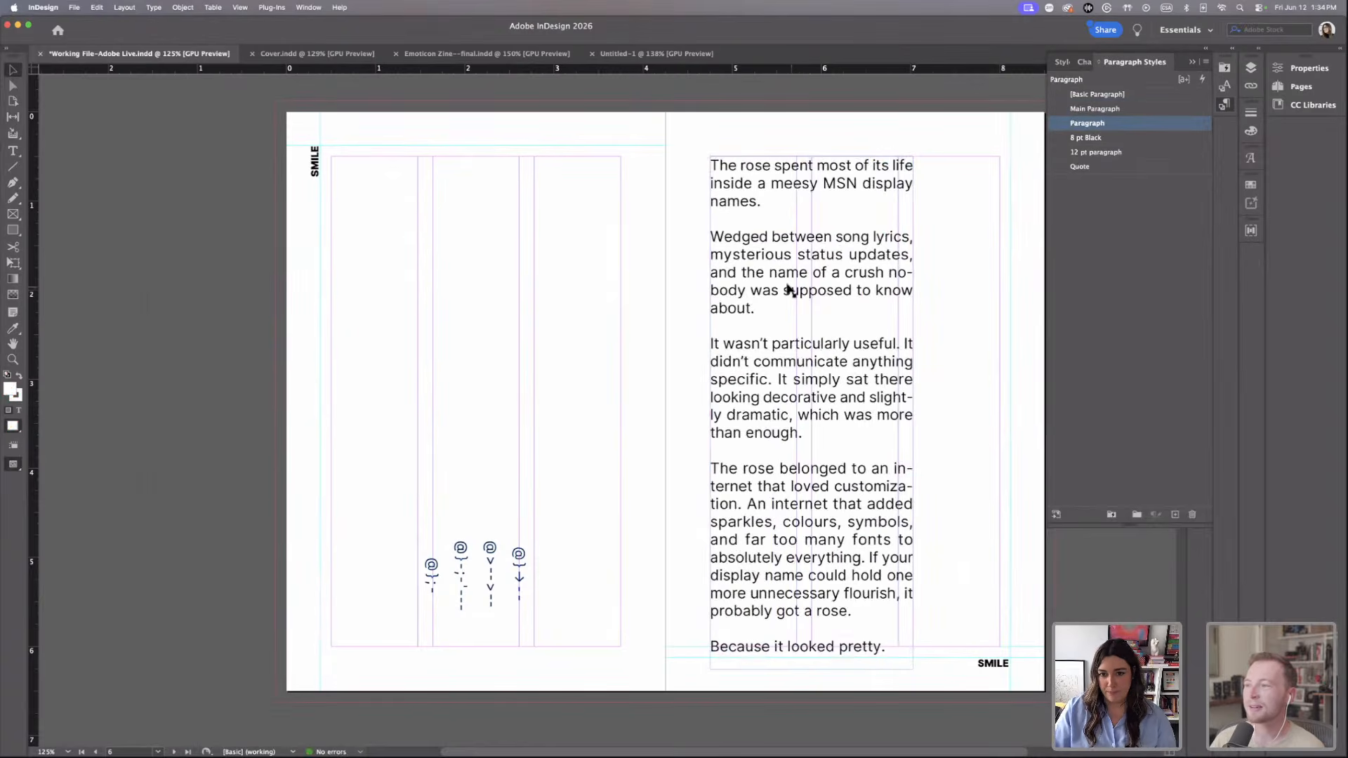
Create a new character style and apply it to "MSN display names." in the rose story's first paragraph.
left_click(832, 186)
double_click(829, 185)
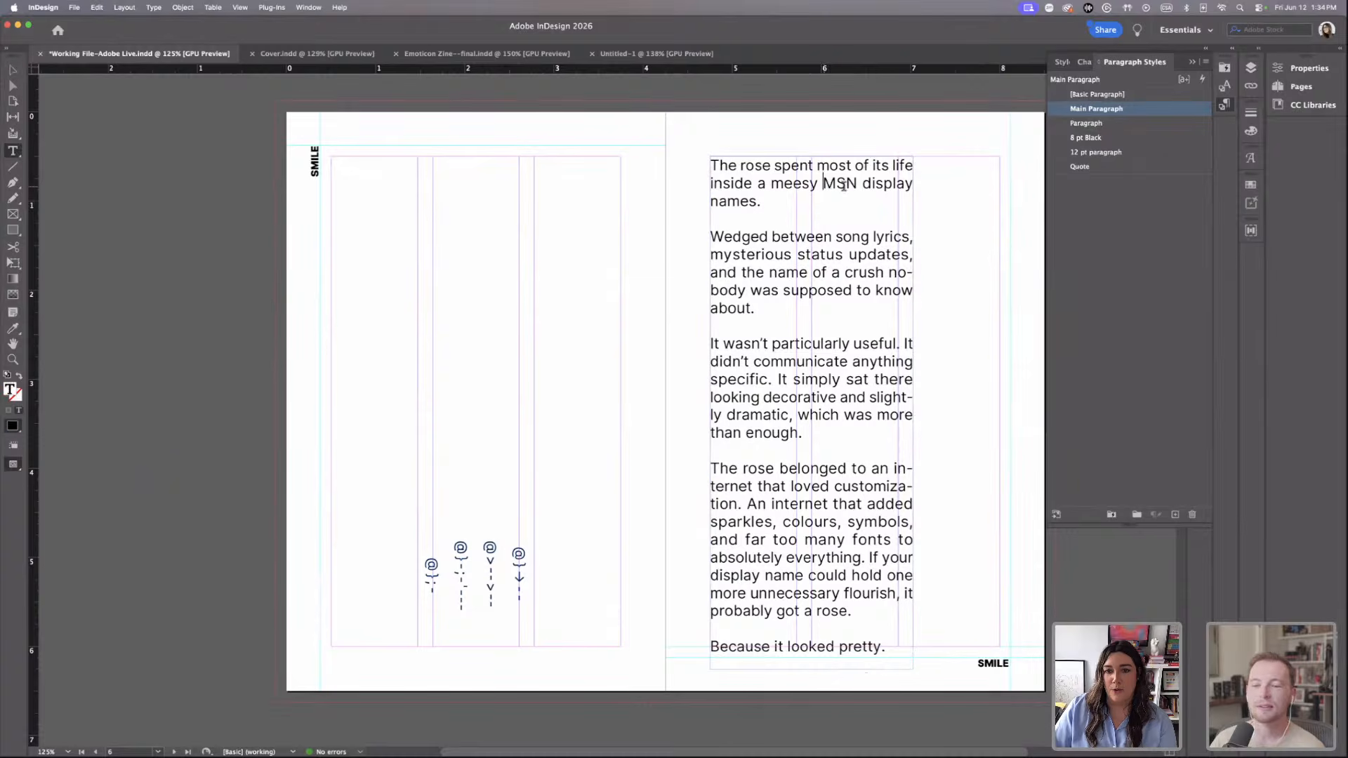
left_click_drag(823, 185, 915, 191)
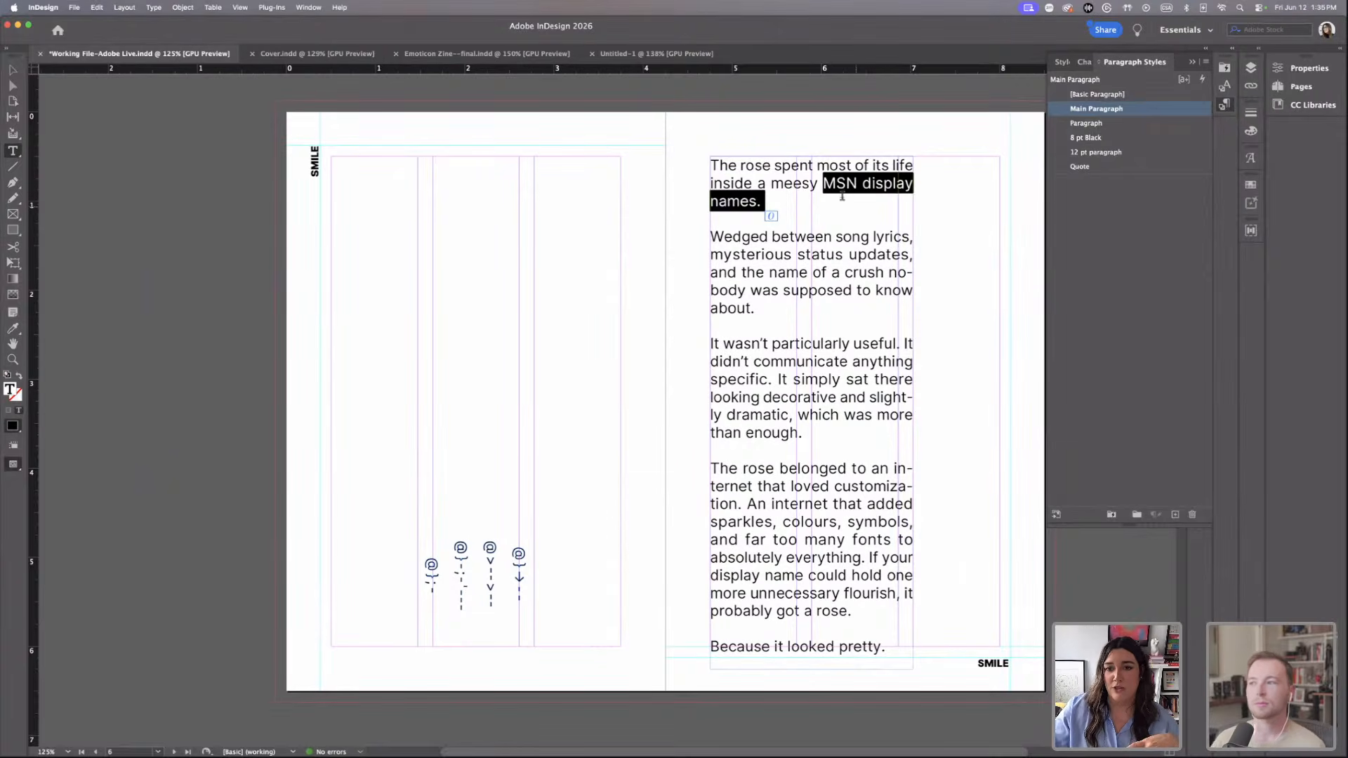
left_click(1086, 63)
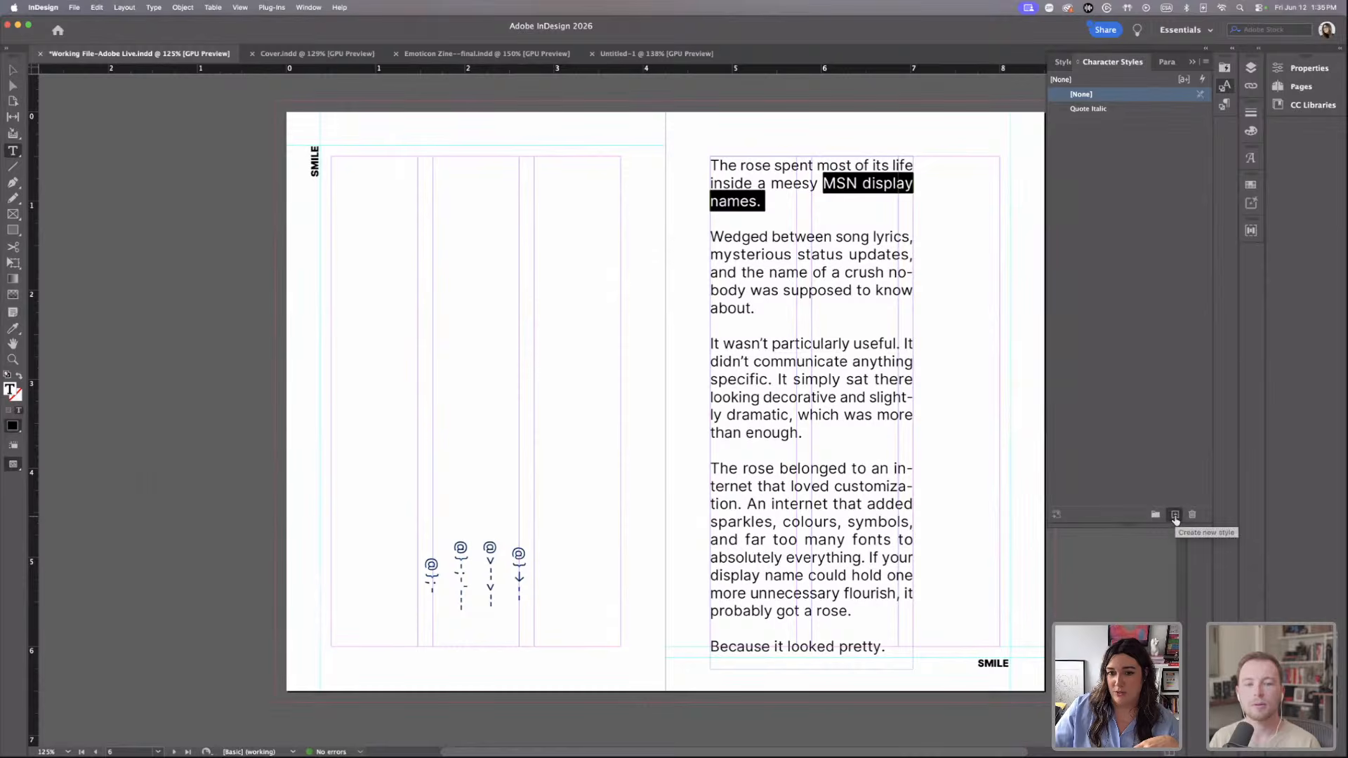
left_click(1175, 515)
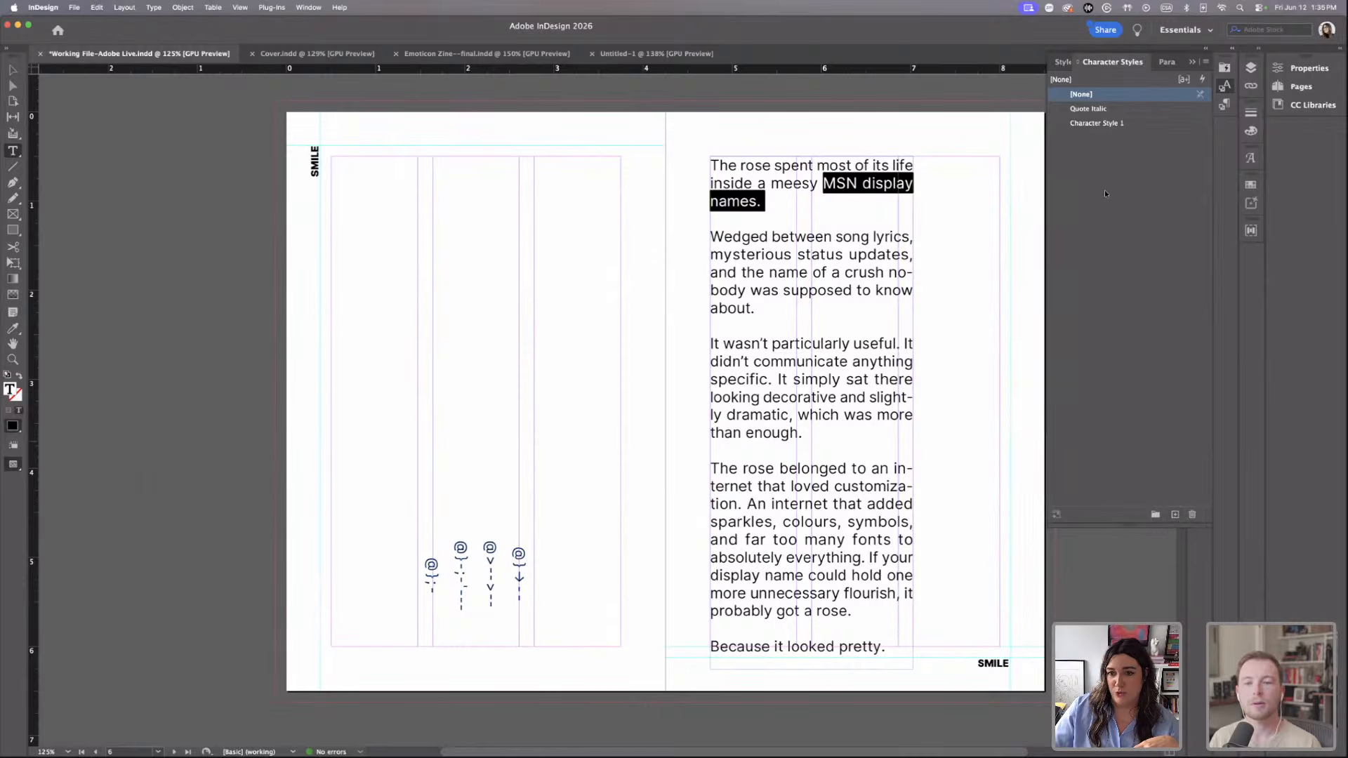
left_click(1092, 124)
left_click(1104, 125)
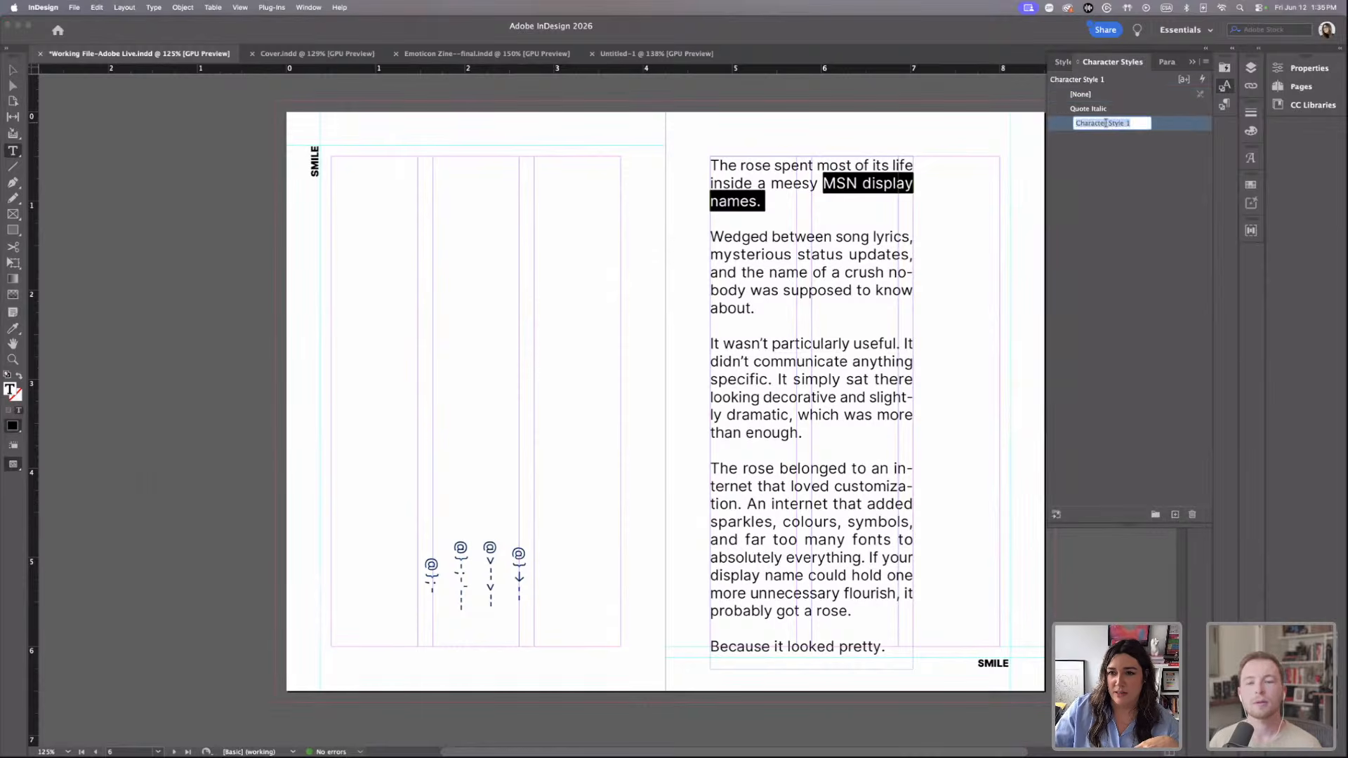
Set the new character style's font to Inter Medium Italic.
double_click(1163, 130)
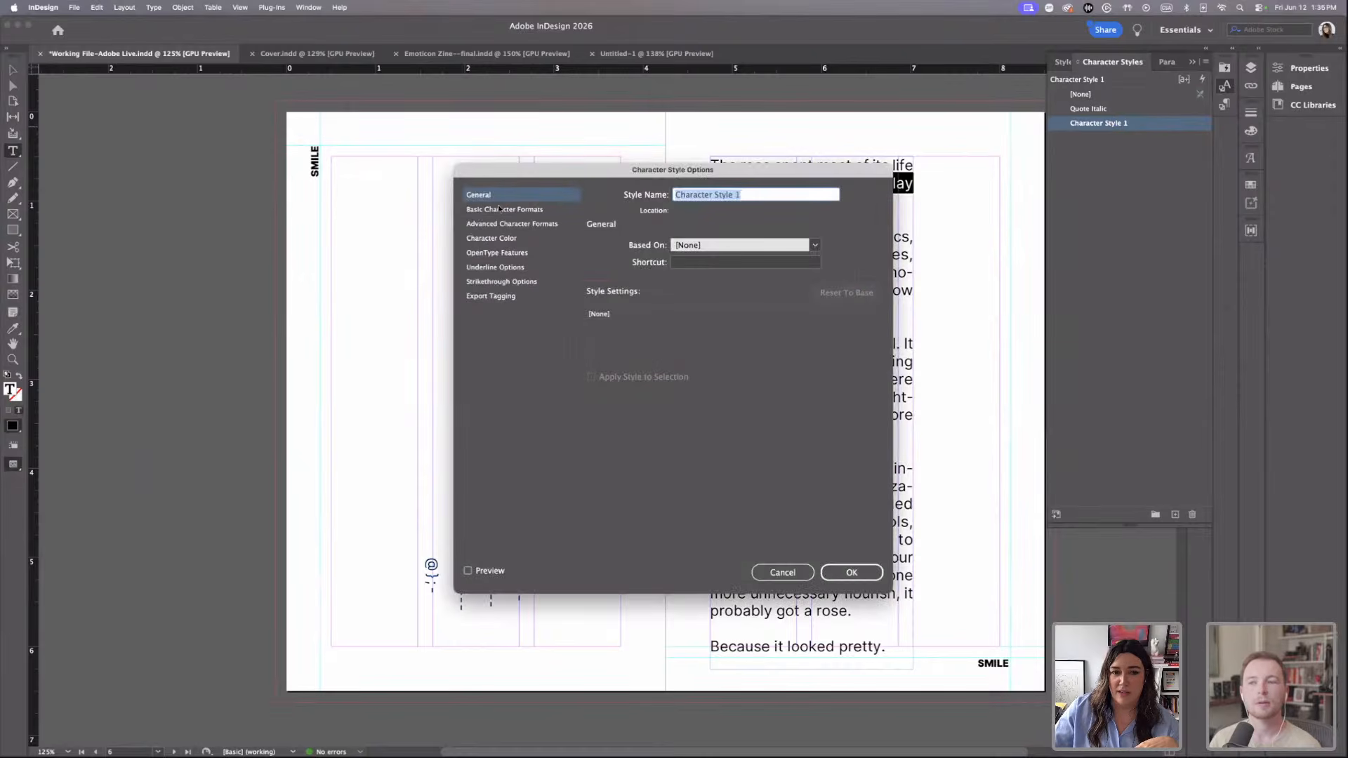
left_click(498, 209)
left_click(770, 253)
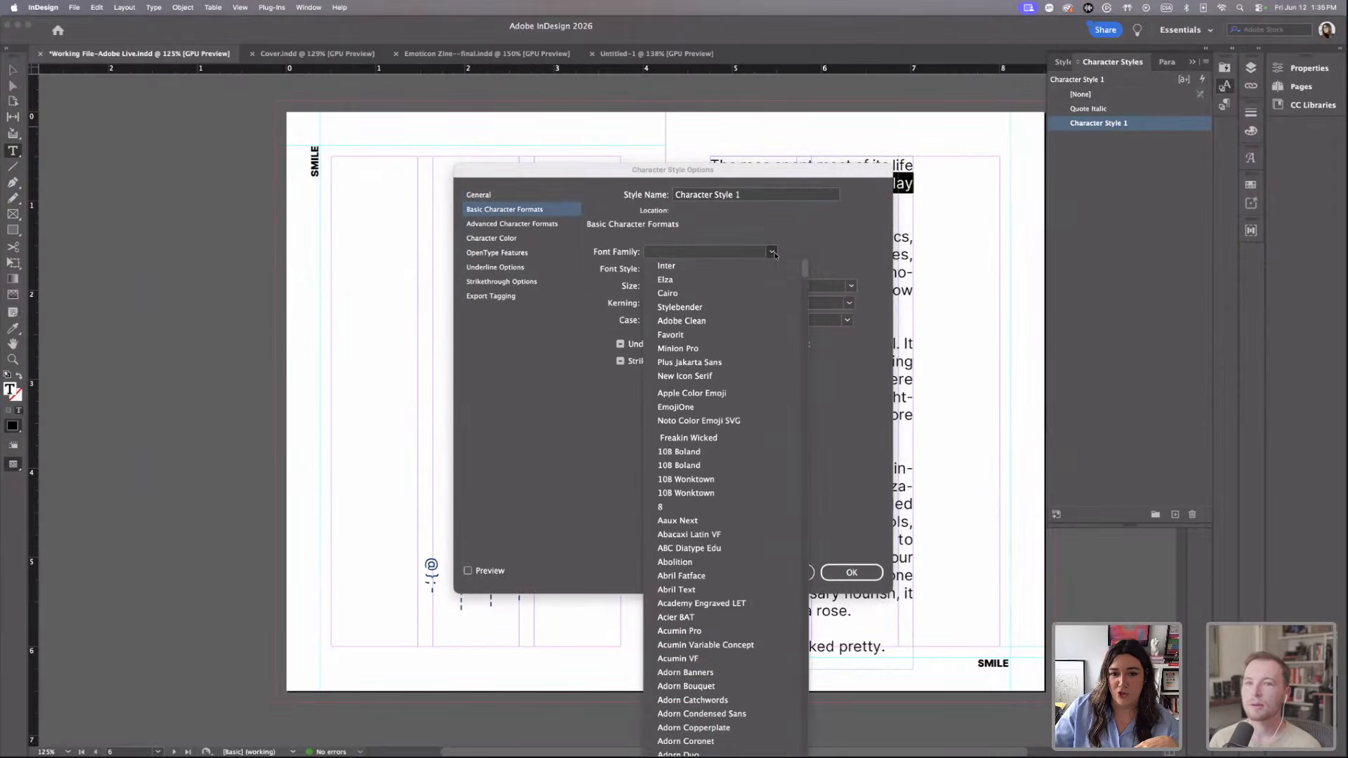
left_click(652, 259)
left_click(738, 271)
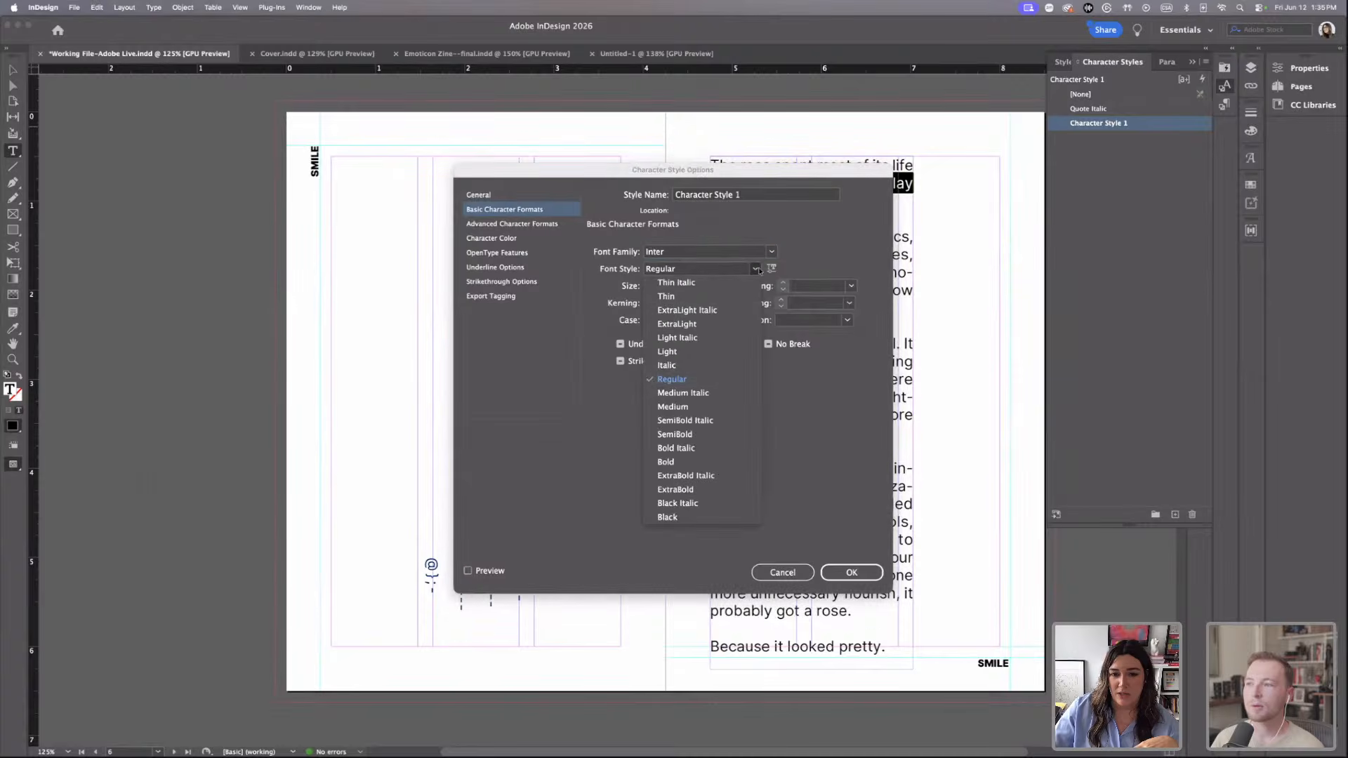
left_click(681, 393)
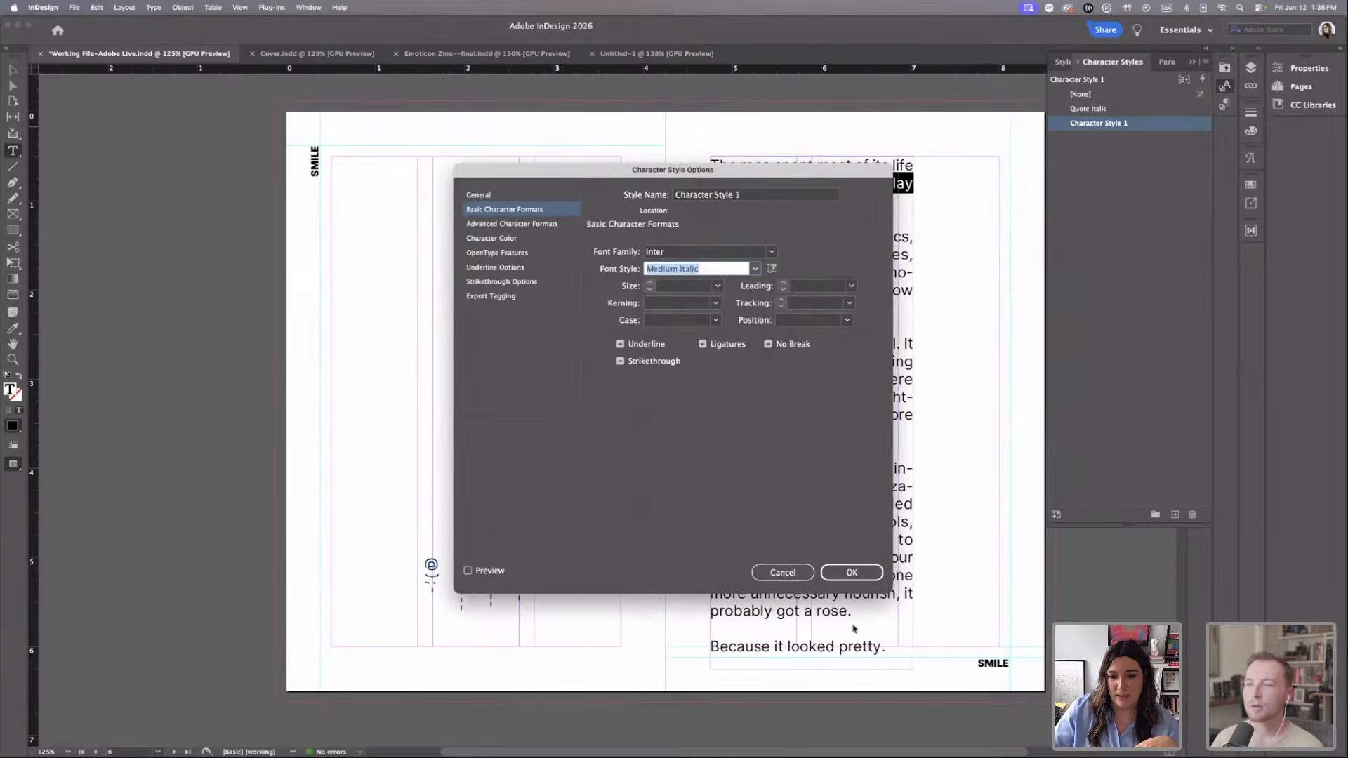
left_click(851, 573)
left_click(830, 184)
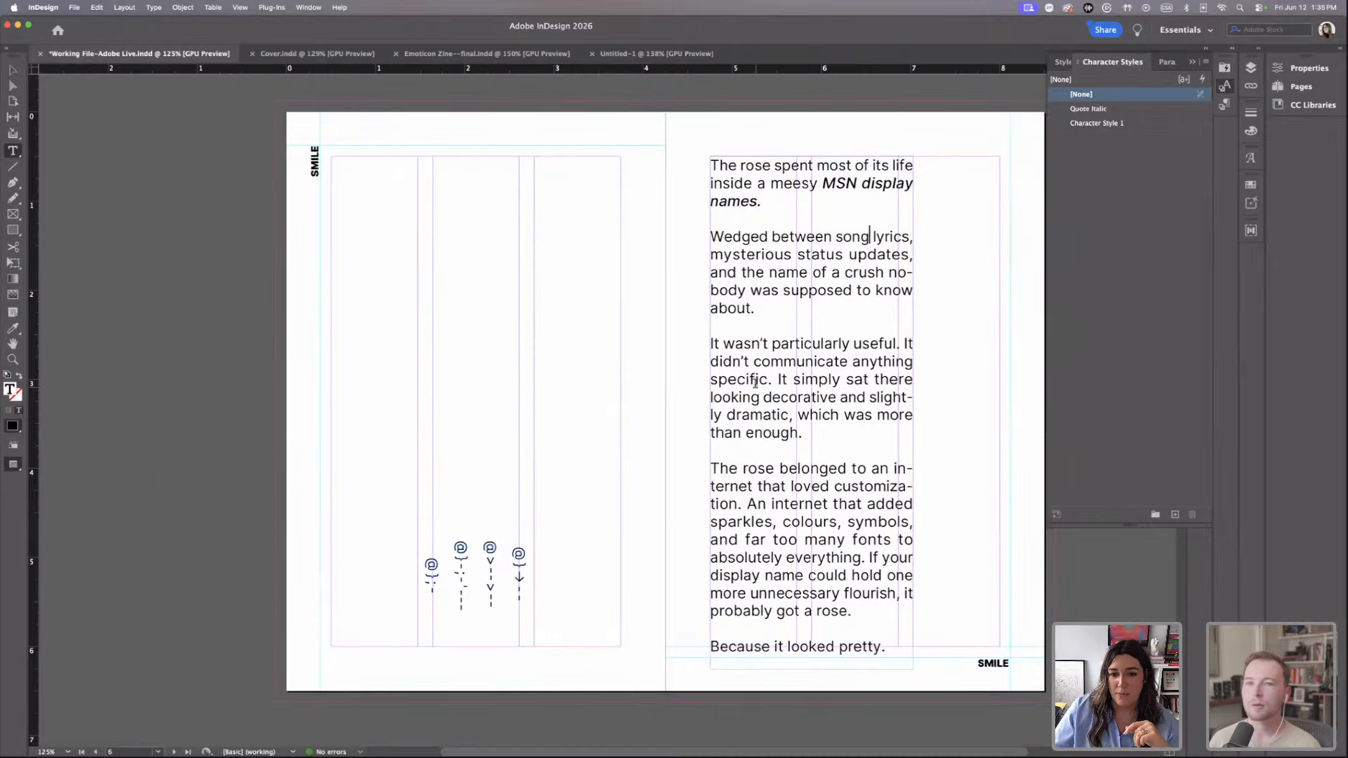
Apply Character Style 1 to the word "decorative" in the rose story's third paragraph.
left_click_drag(765, 397, 837, 397)
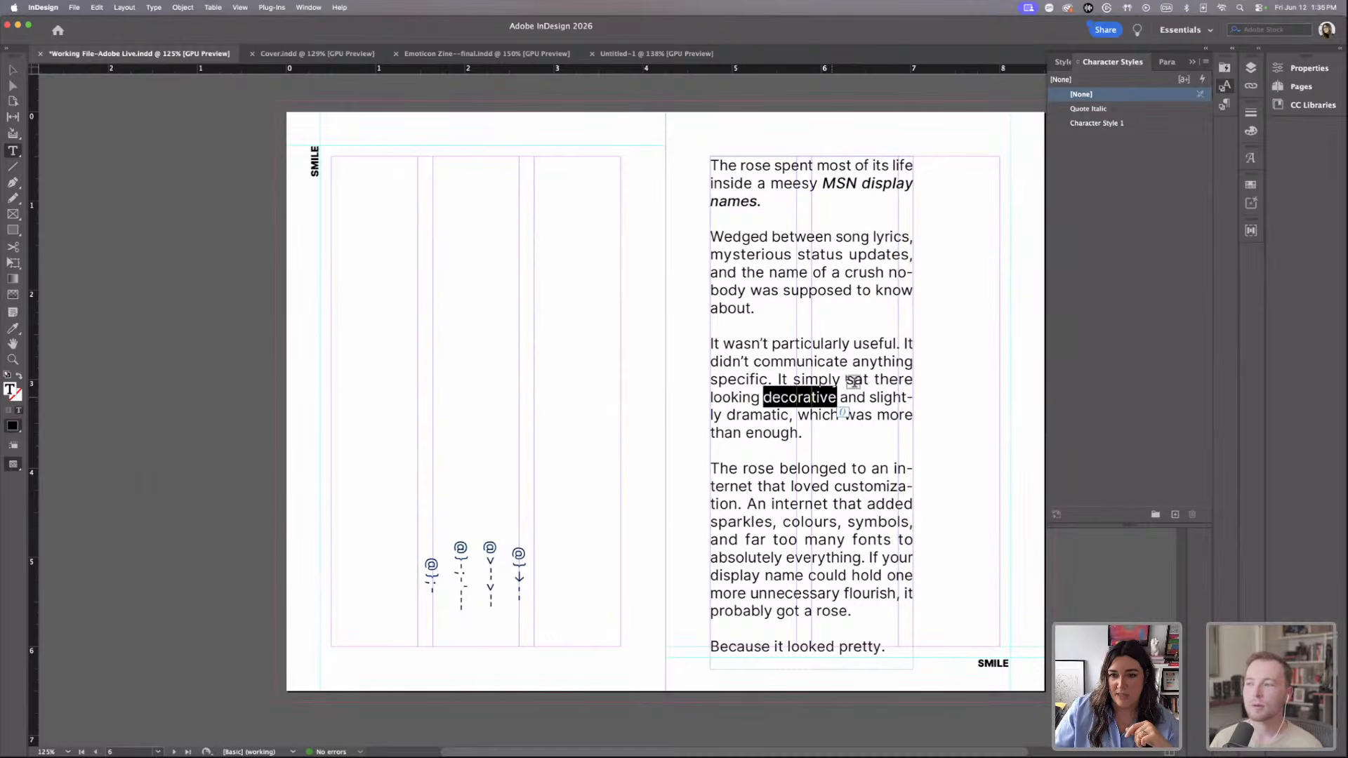
left_click(1101, 124)
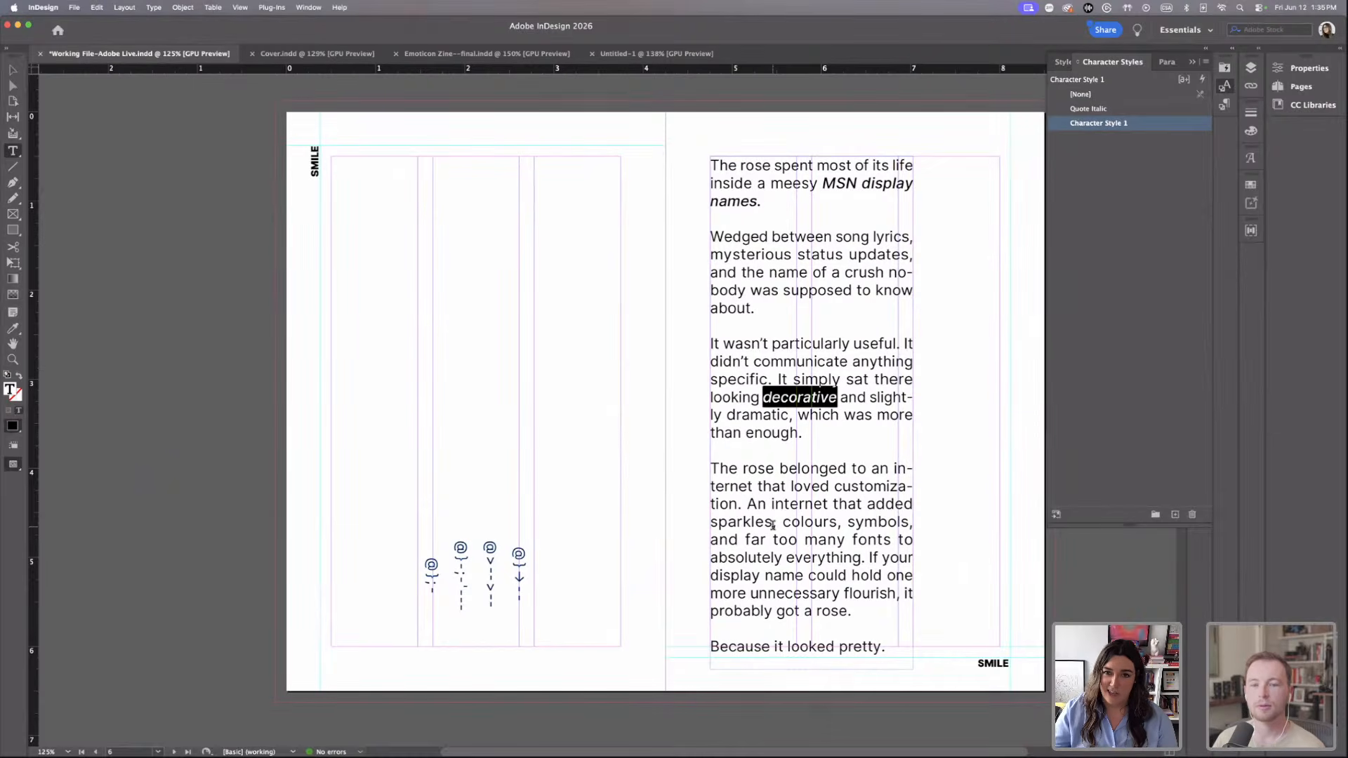
key("Escape")
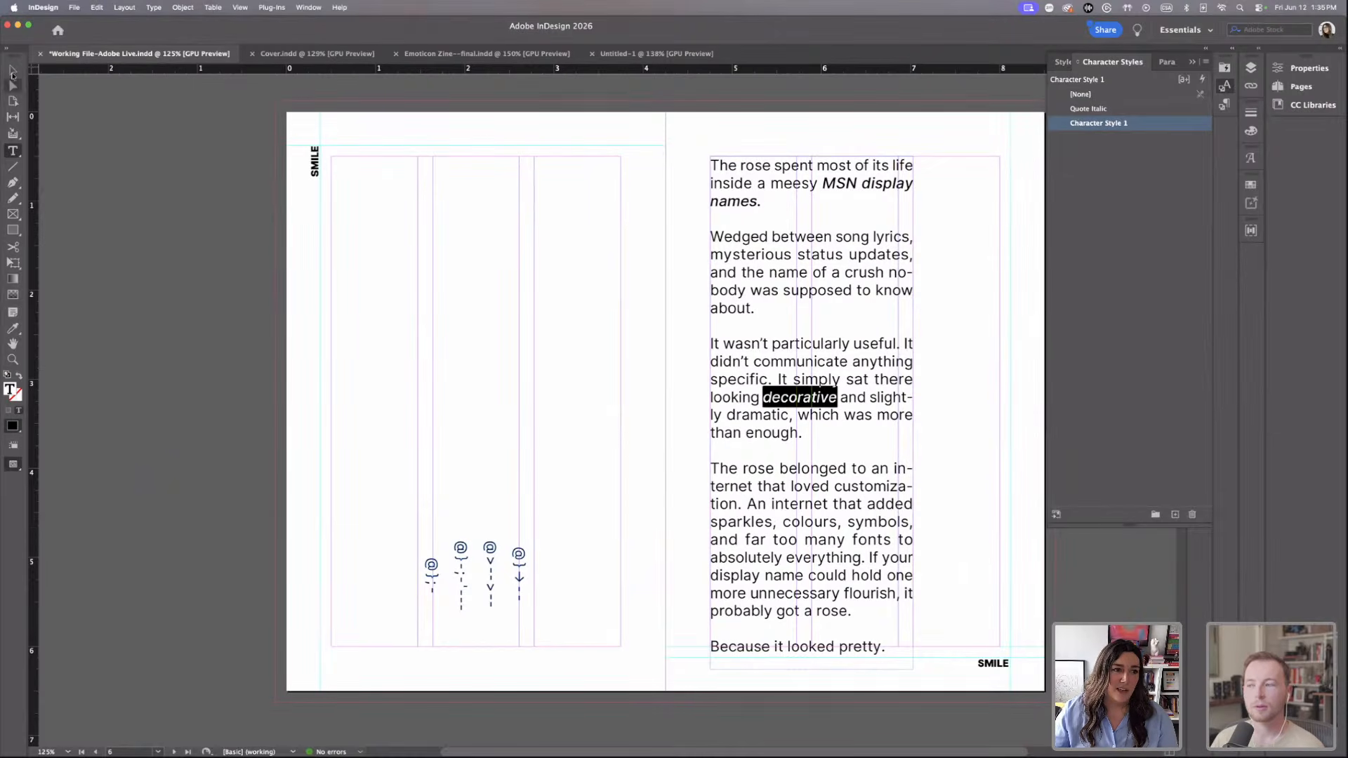
left_click(431, 301)
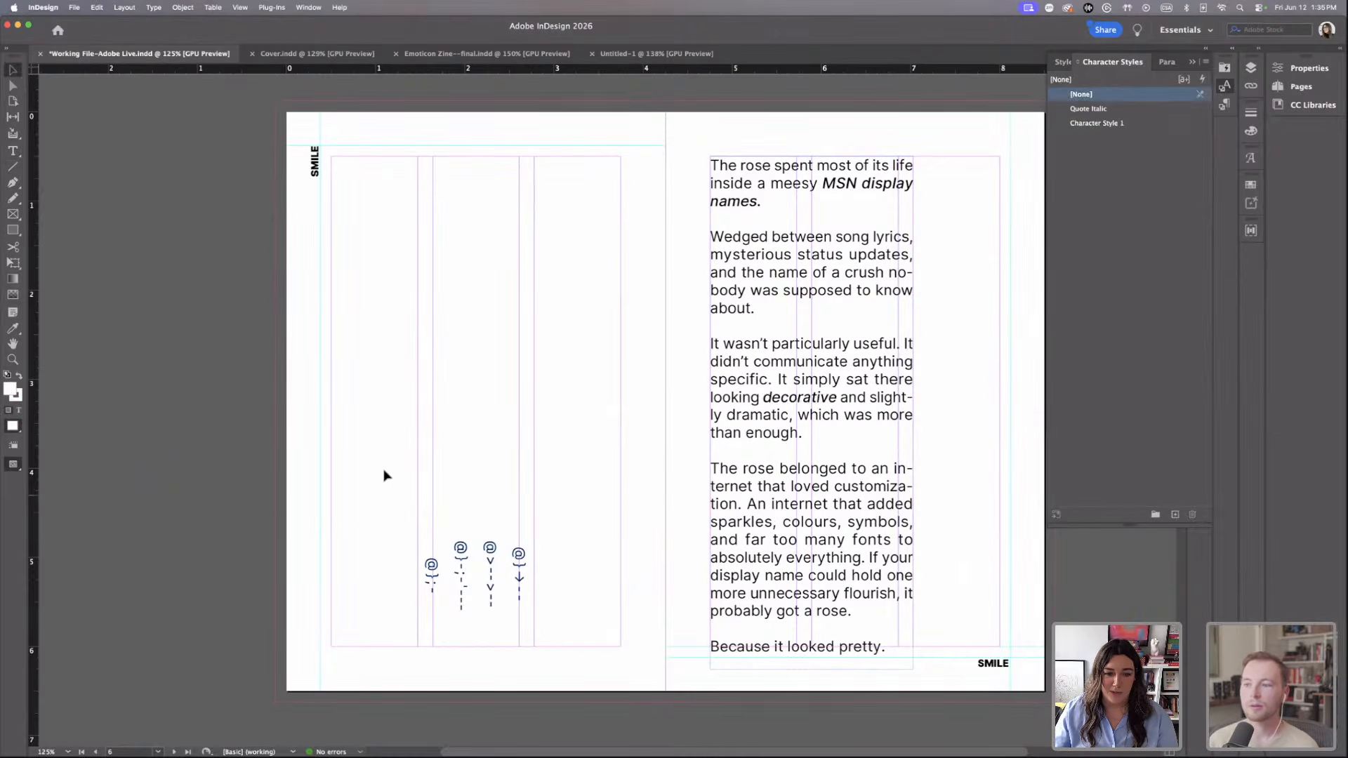
Cover the whole spread out to the bleed with a rectangle filled with the darkest red C=39 M=100 Y=100 swatch and no stroke.
left_click(14, 230)
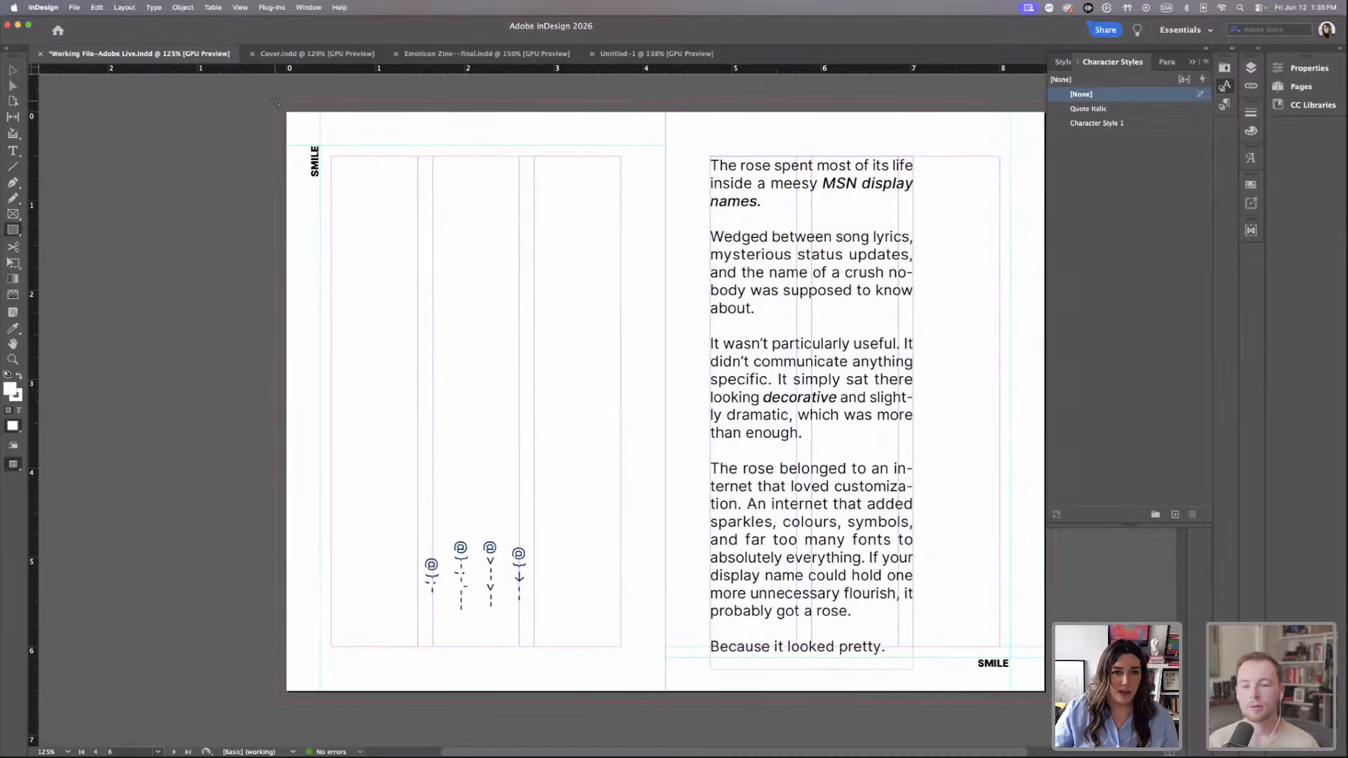
left_click_drag(275, 101, 1055, 702)
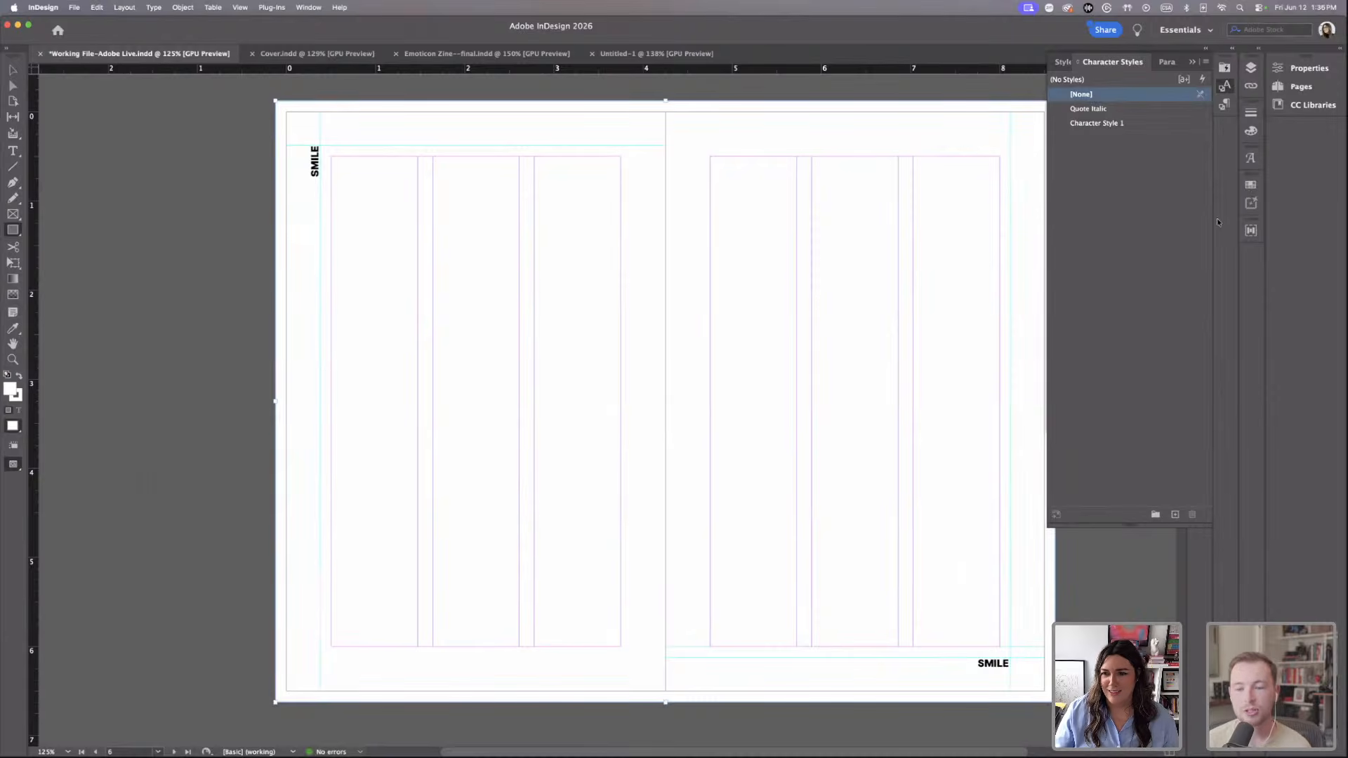
left_click(1251, 187)
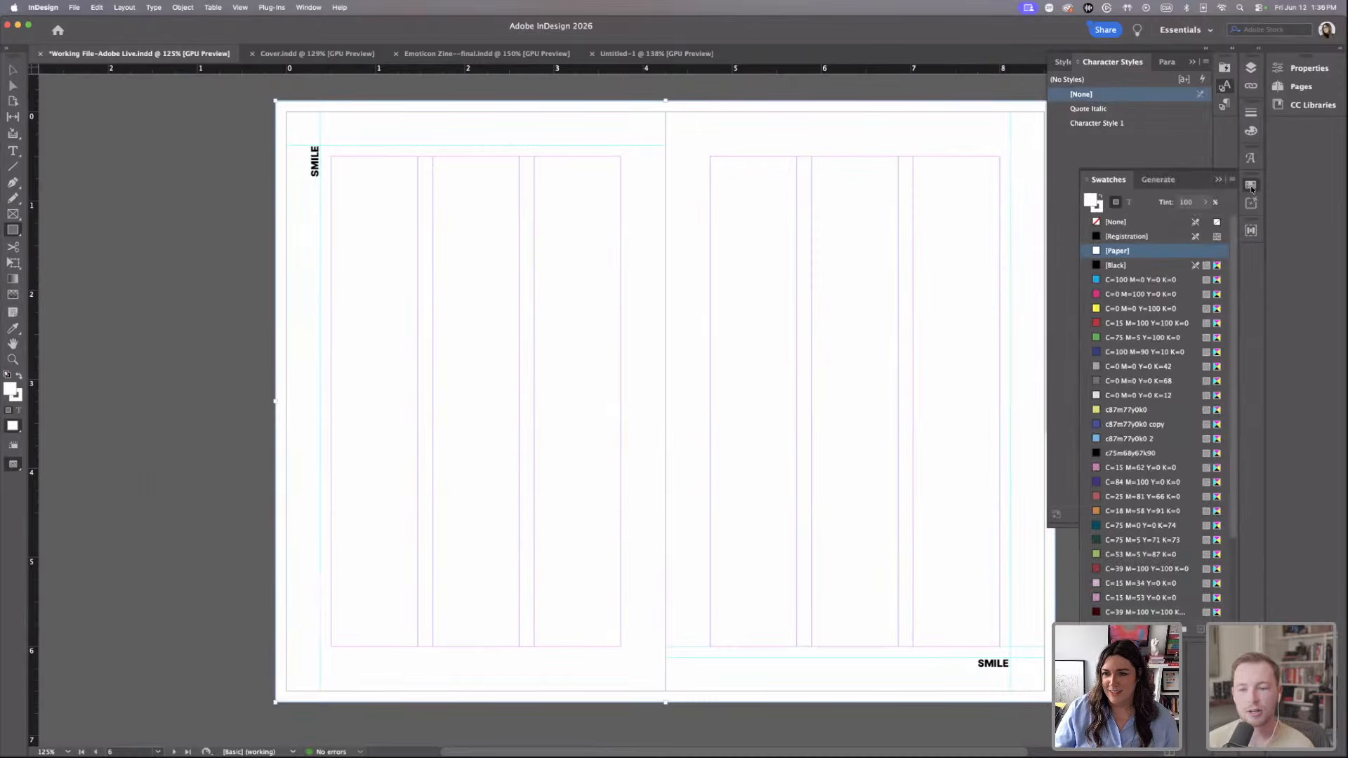
left_click(1101, 611)
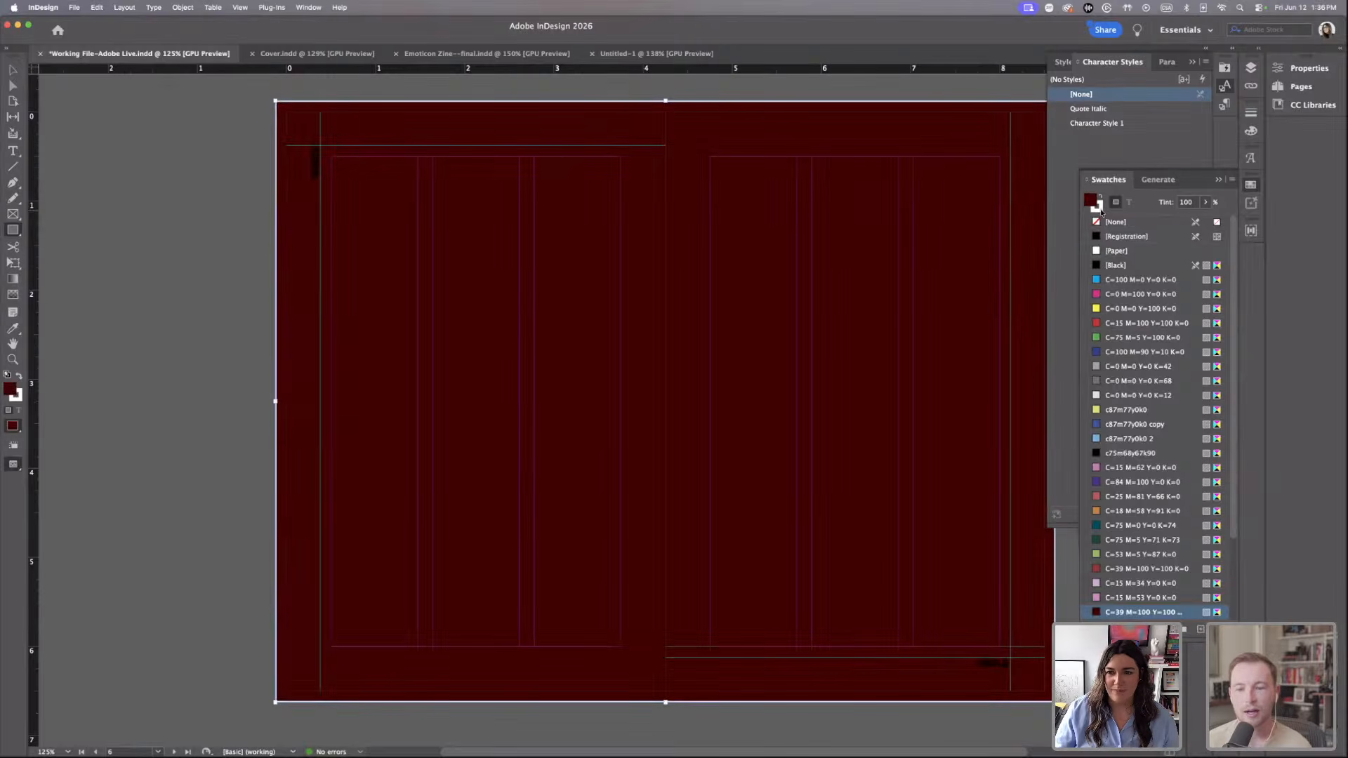
left_click(1100, 211)
left_click(1105, 222)
left_click(1090, 200)
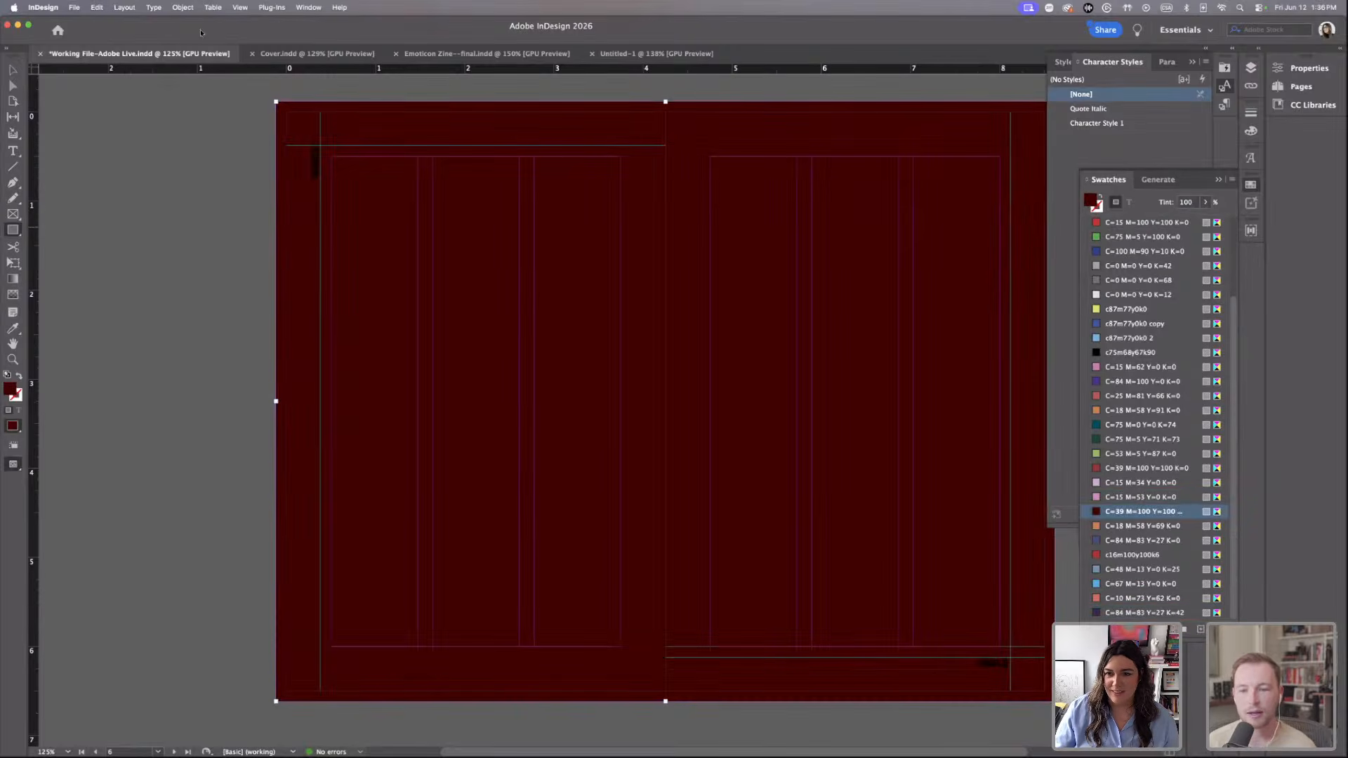
Send the dark red rectangle to the back, behind the rose emoticons and story text.
left_click(180, 7)
mouse_move(210, 51)
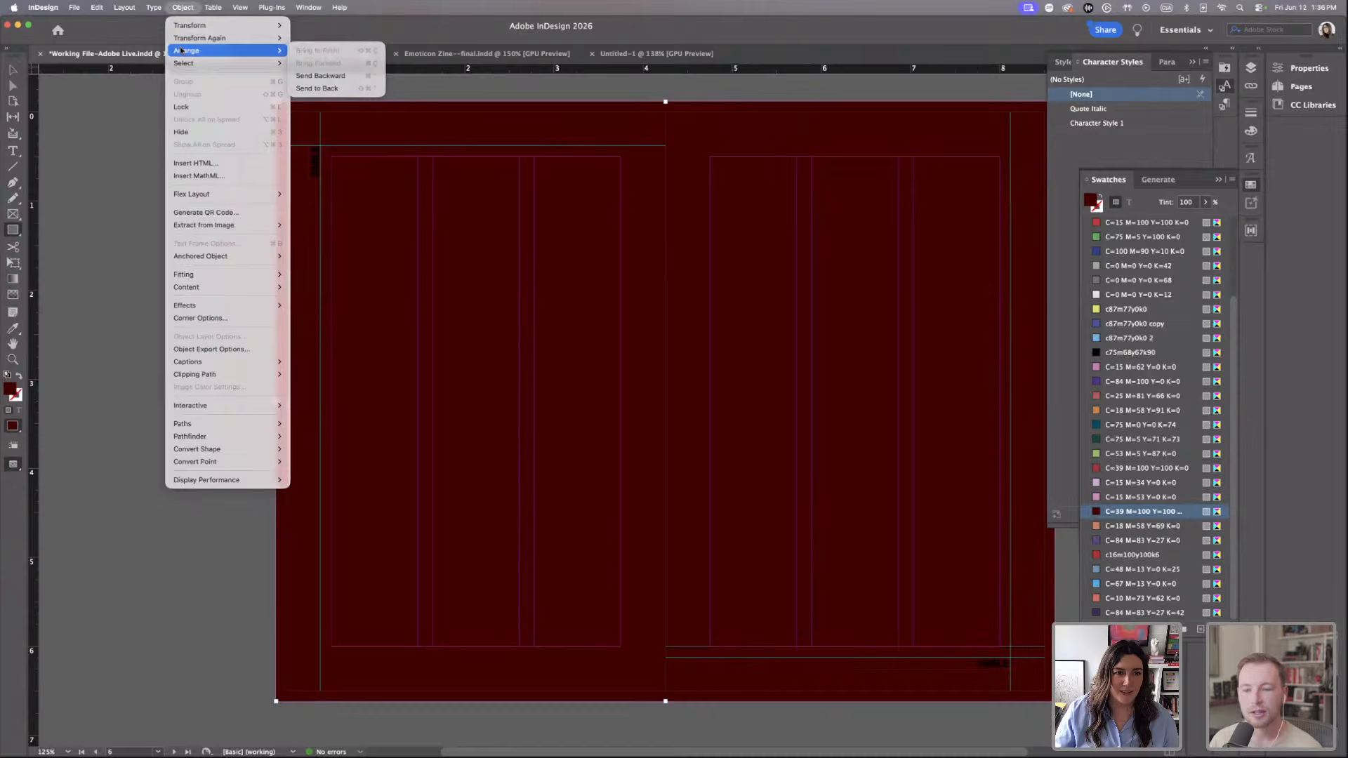
left_click(322, 88)
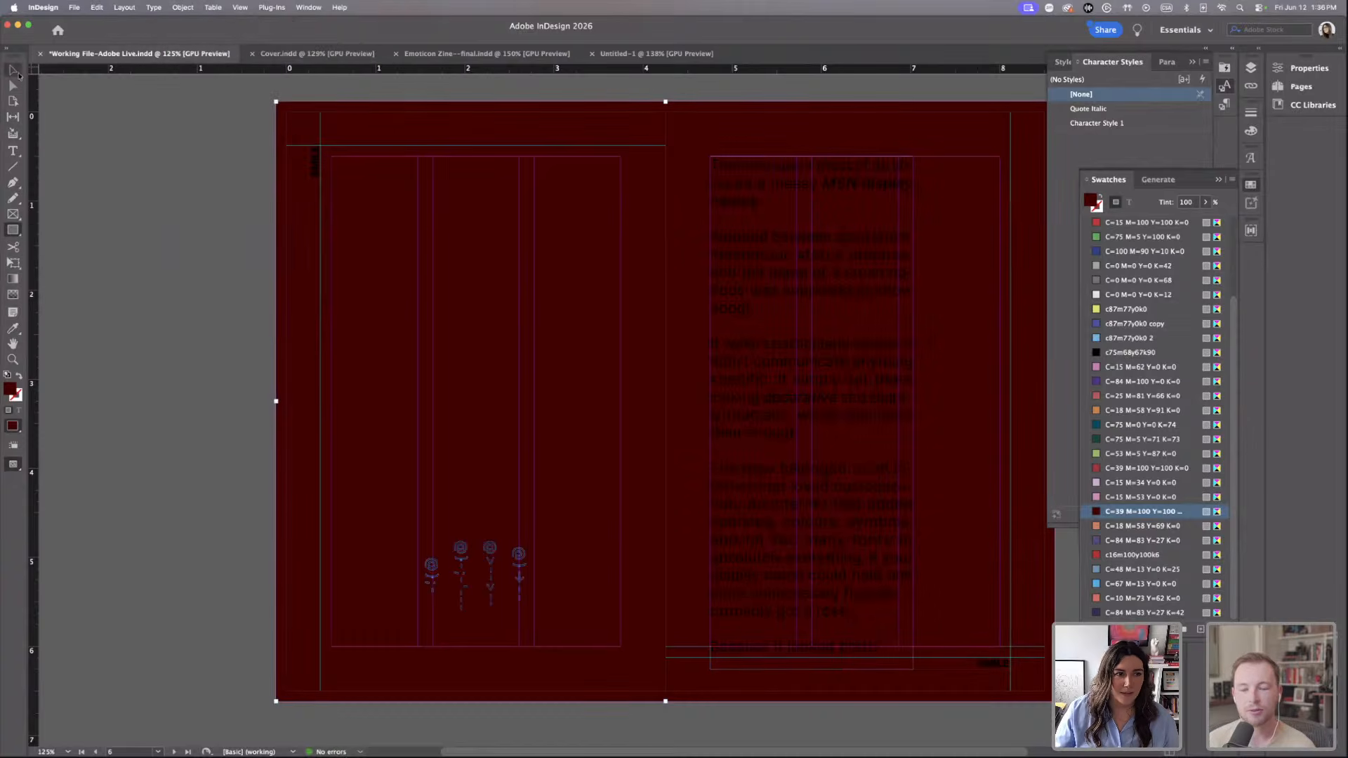
left_click(13, 70)
left_click(124, 146)
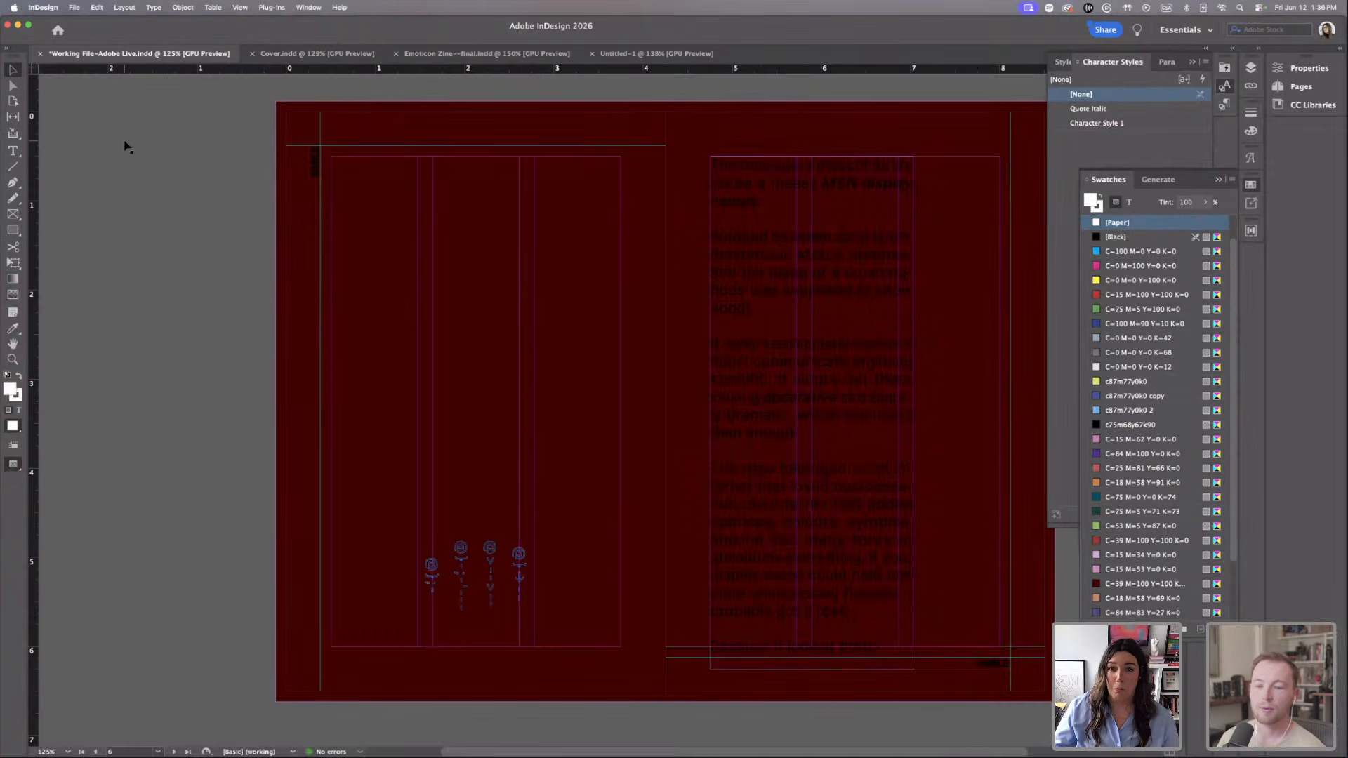
Colour all of the rose story text with the pink C=15 M=53 Y=0 K=0 swatch.
left_click(852, 255)
double_click(832, 610)
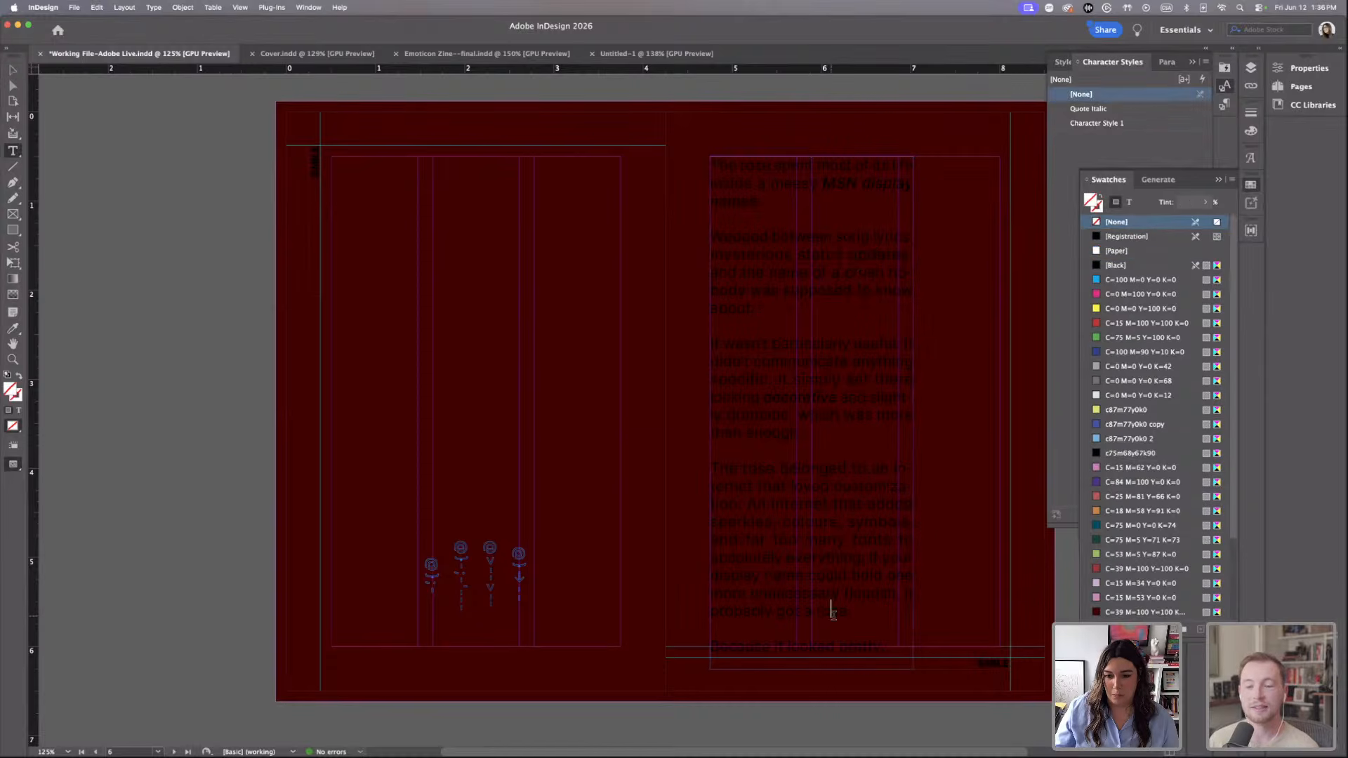
key("super+a")
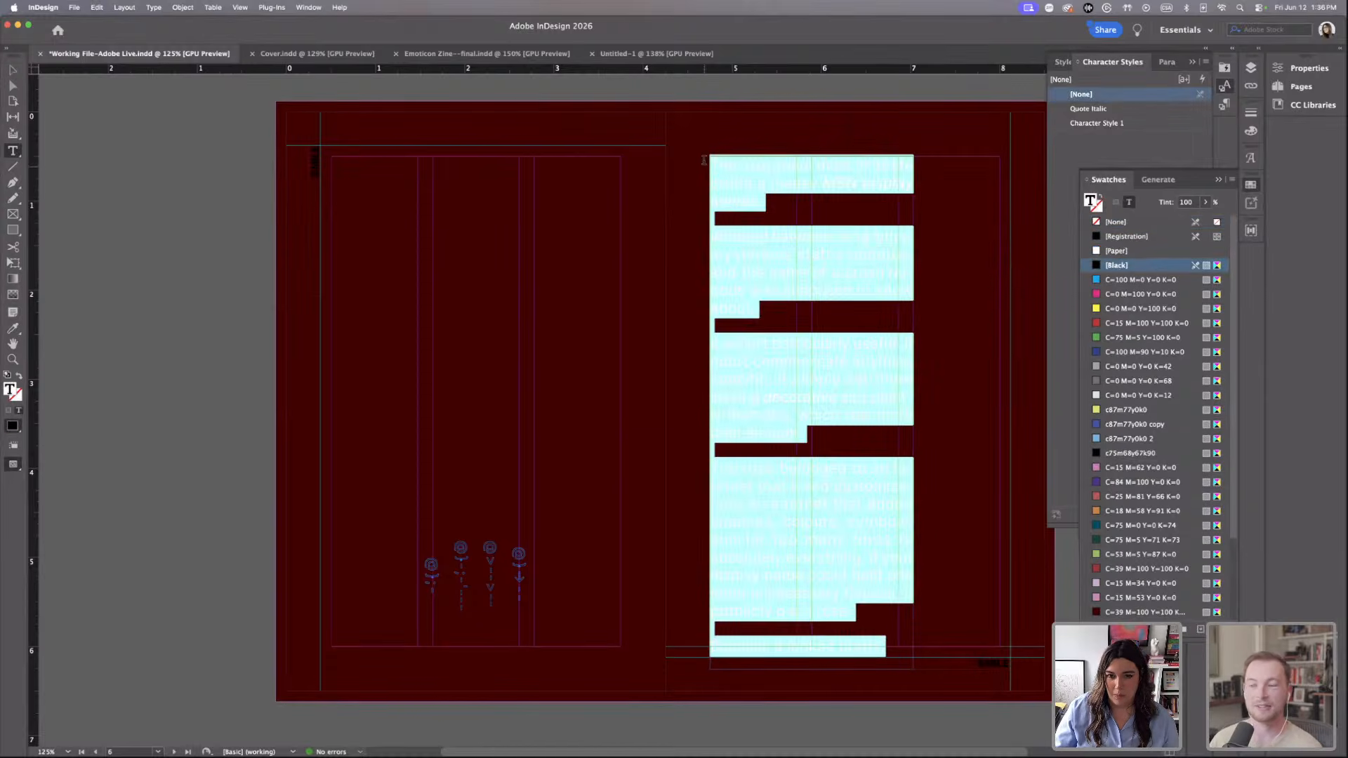
scroll(1126, 526, "down", 3)
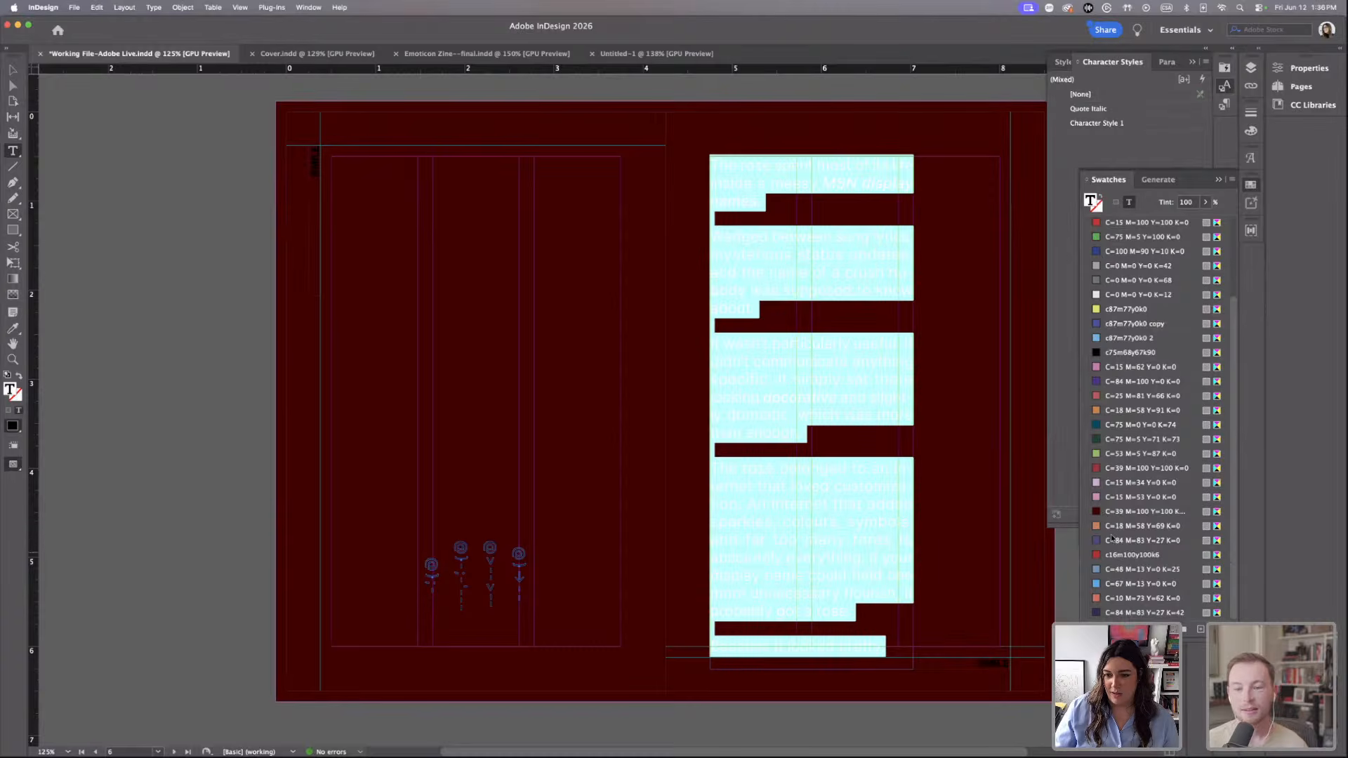
left_click(1123, 497)
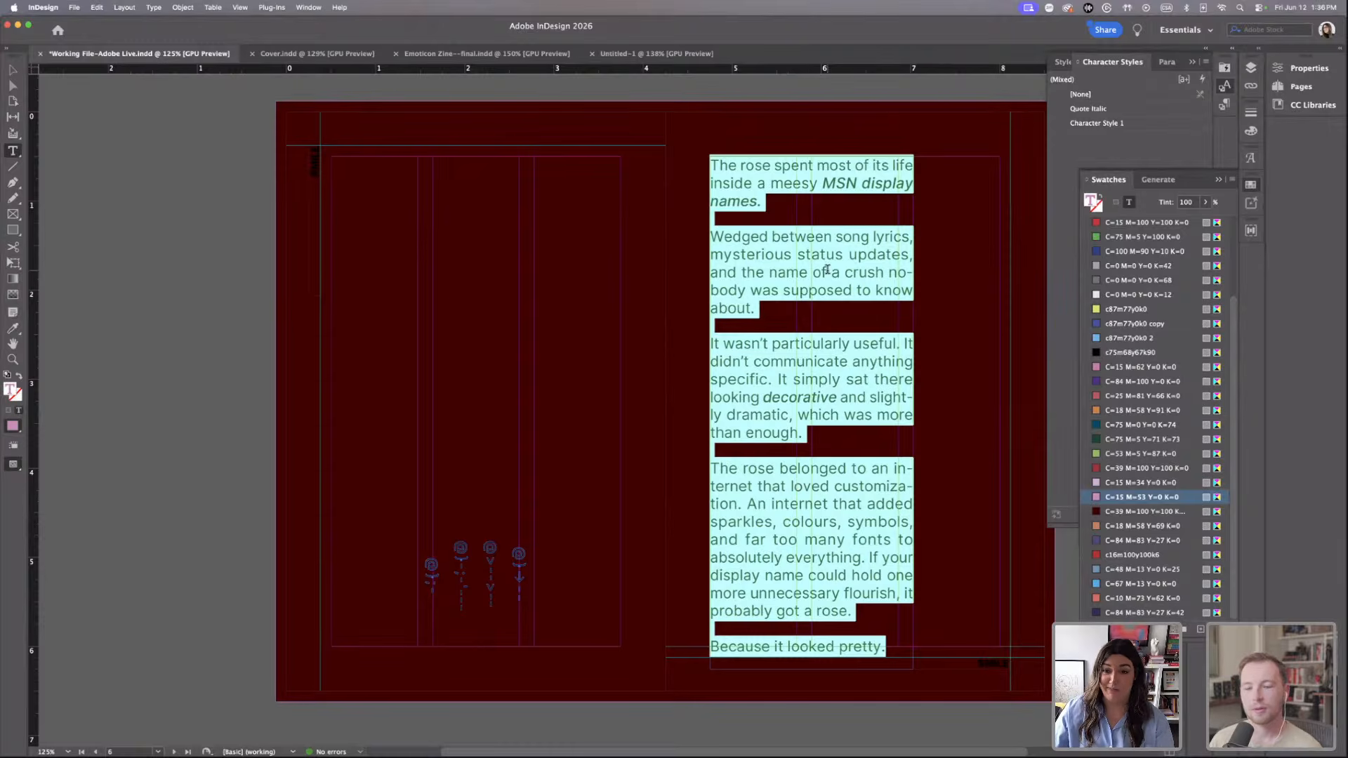
left_click(856, 284)
Recolour the group of four rose emoticons with the C=39 M=100 Y=100 K=0 red swatch and preview the spread without guides.
left_click(12, 70)
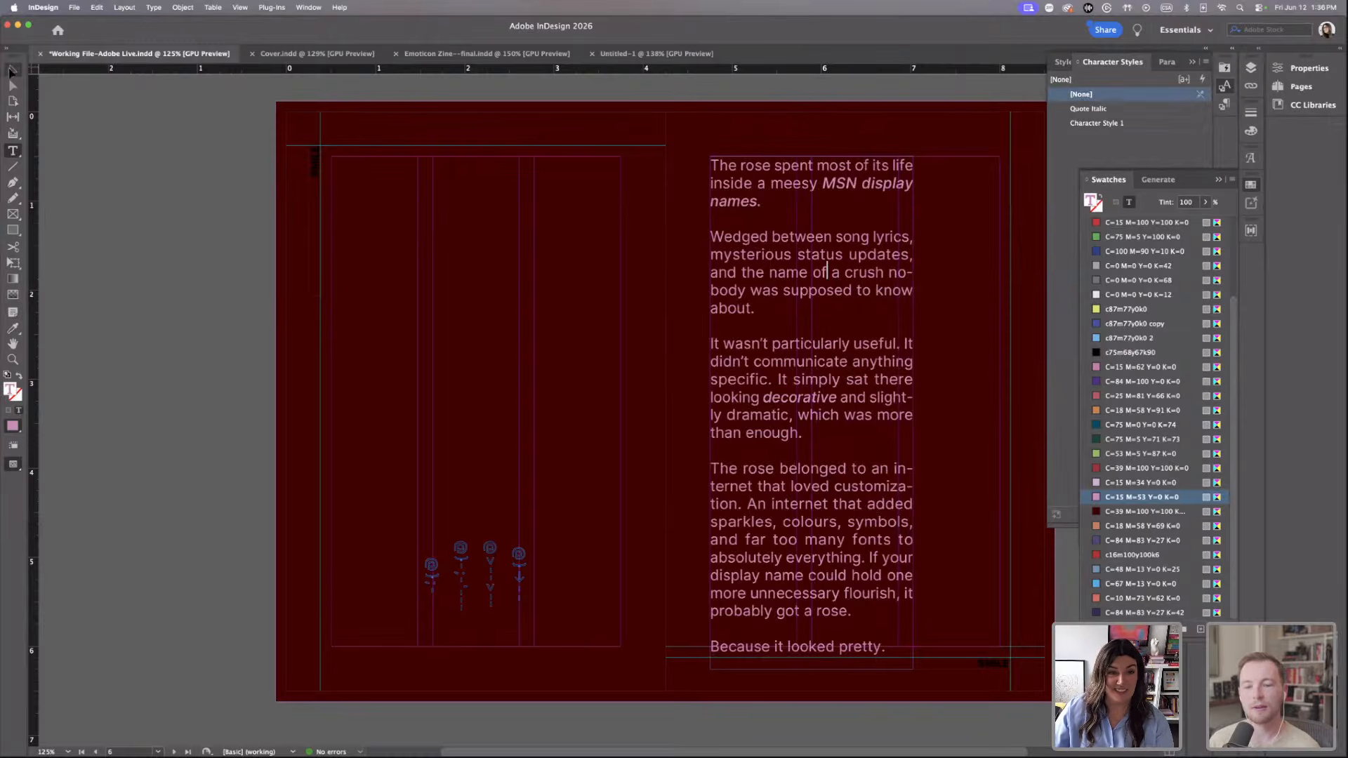
left_click(490, 551)
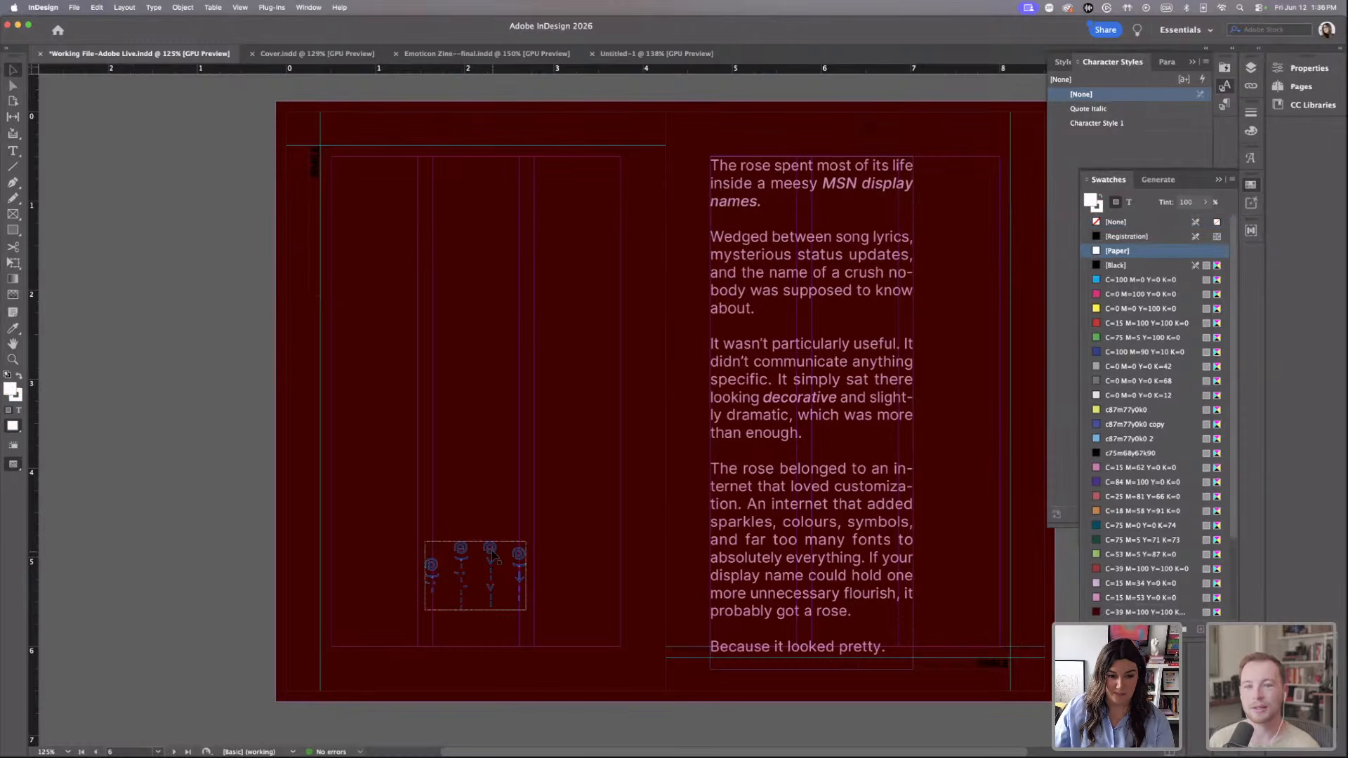
left_click(1140, 570)
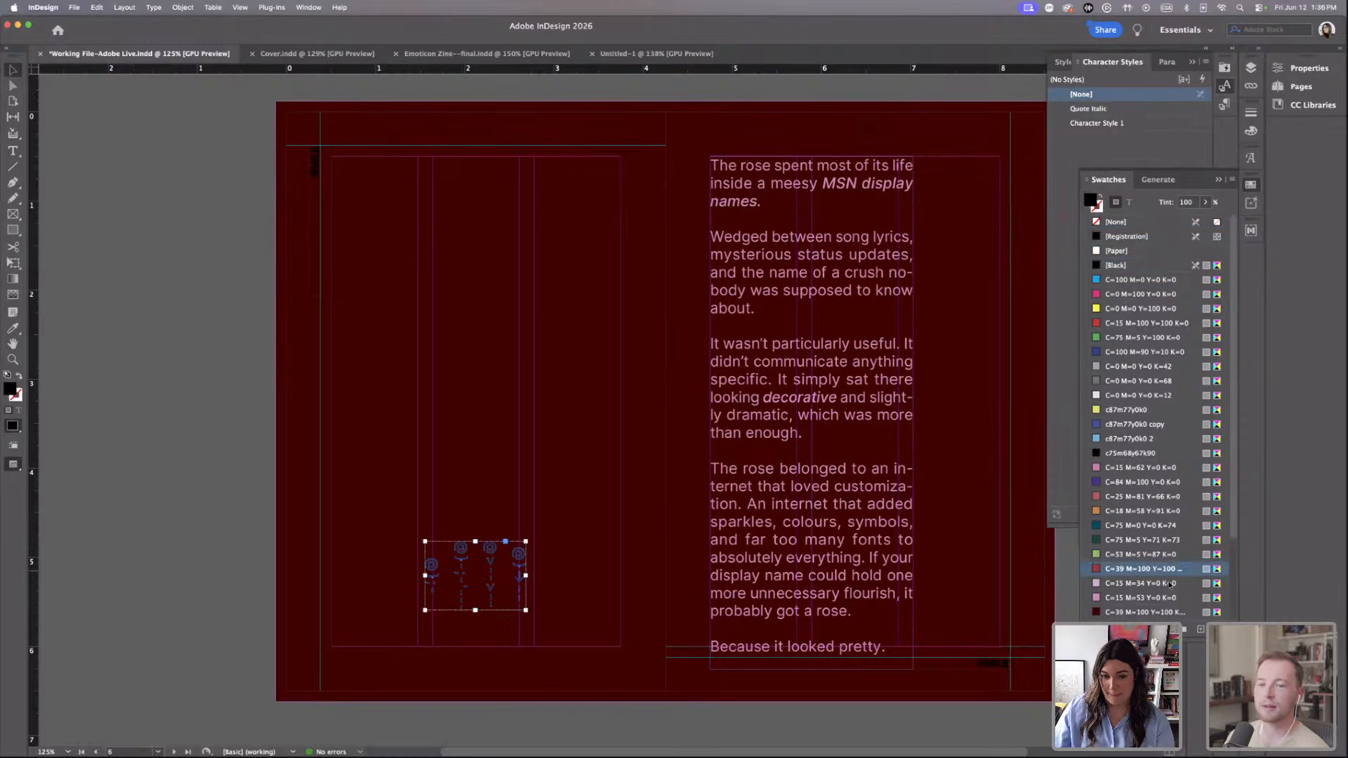
scroll(208, 311, "down", 1)
left_click(208, 311)
key("w")
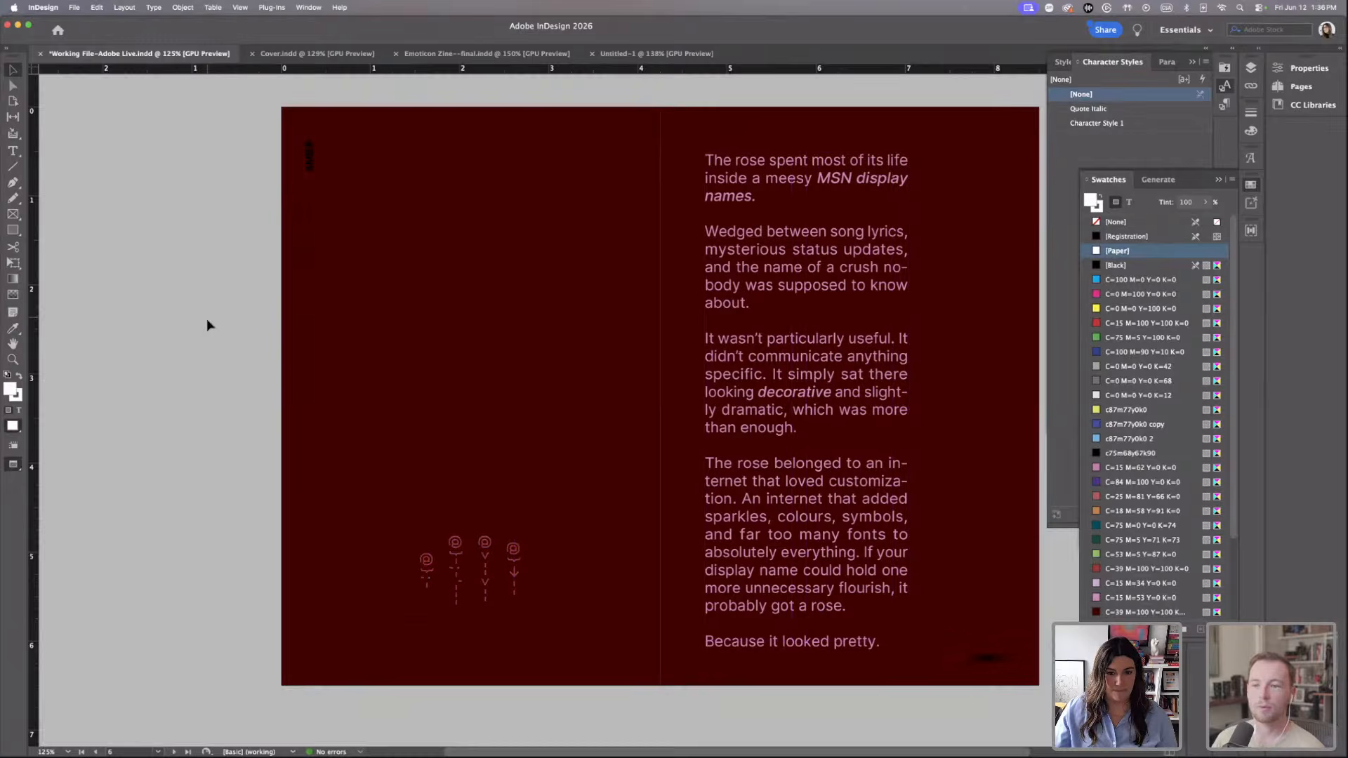
Recolour all of the rose story text with the red C=39 M=100 Y=100 K=0 swatch.
double_click(812, 535)
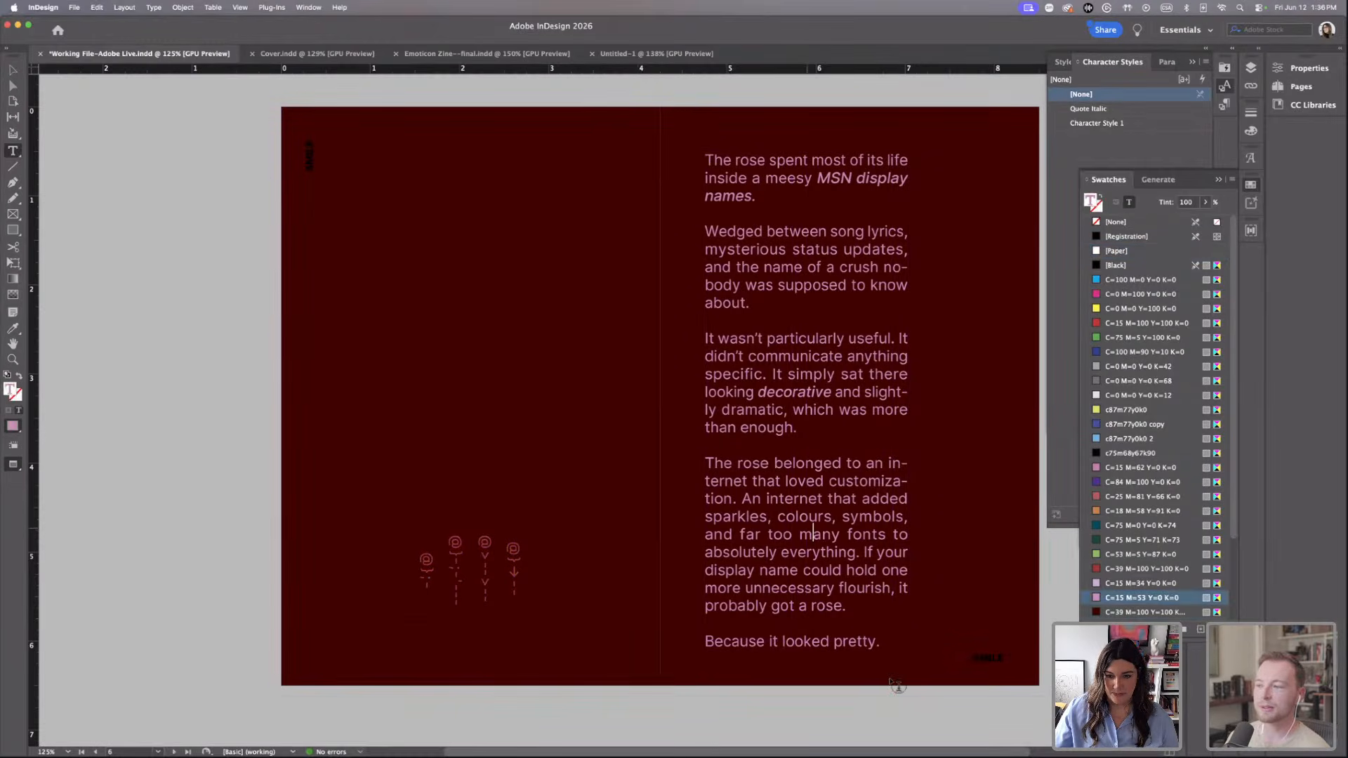
left_click_drag(885, 646, 703, 153)
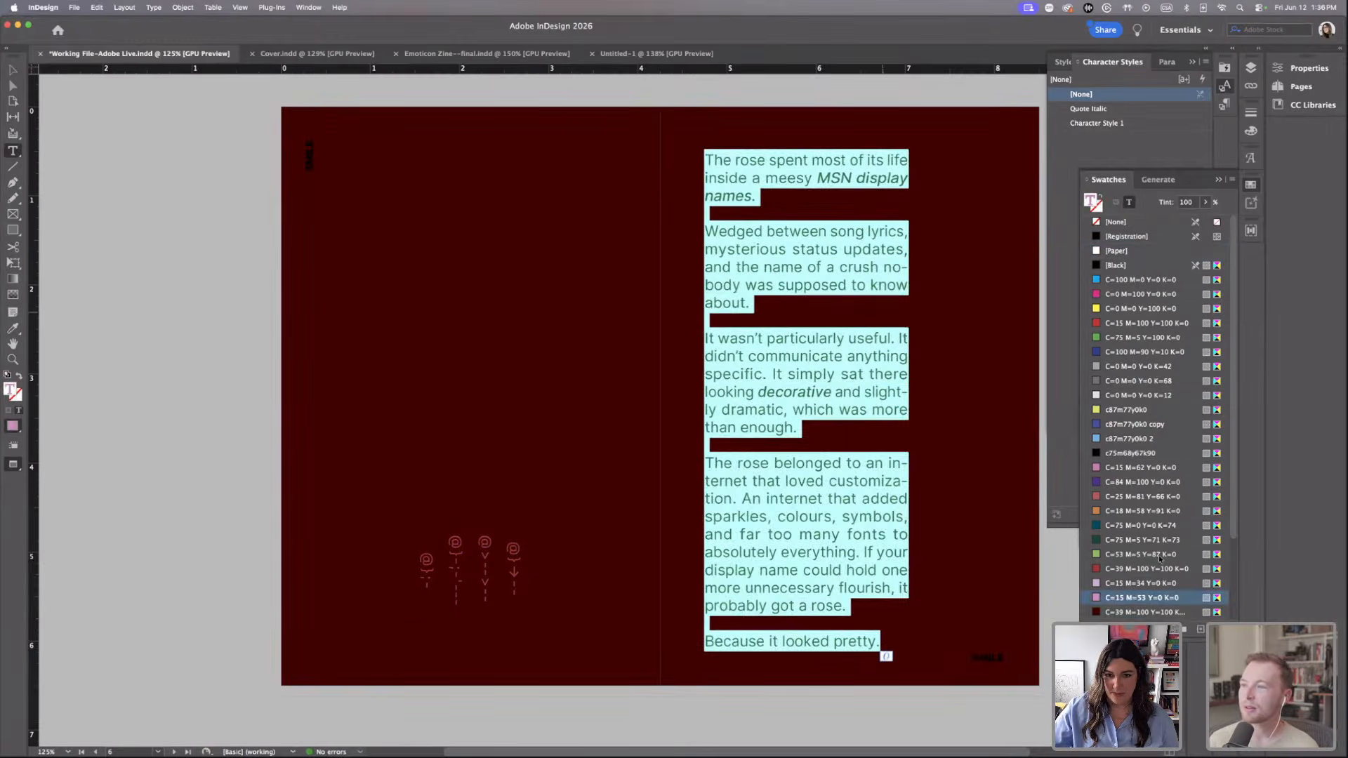
left_click(1092, 570)
left_click(790, 457)
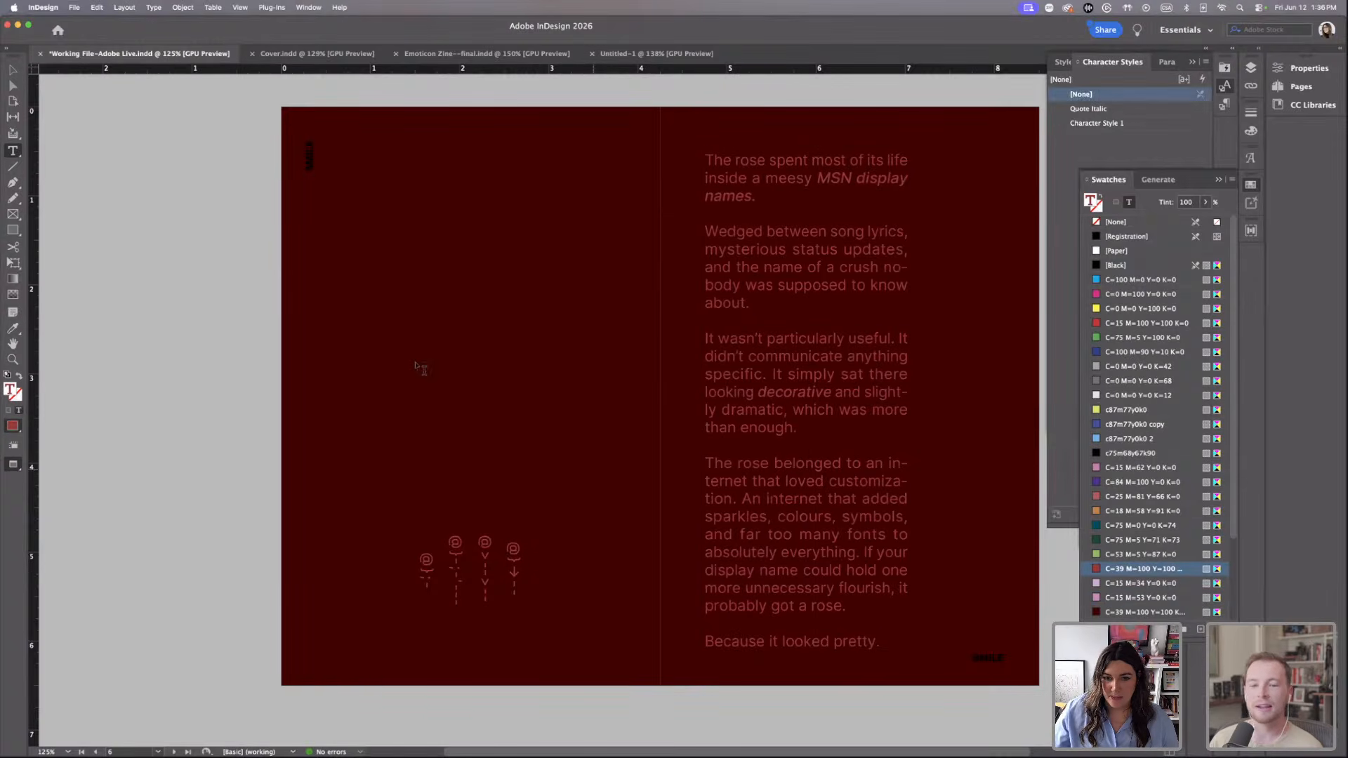
Show the guides again and shift the story text frame slightly up and right, aligning its top with the upper guide.
left_click(11, 69)
key("w")
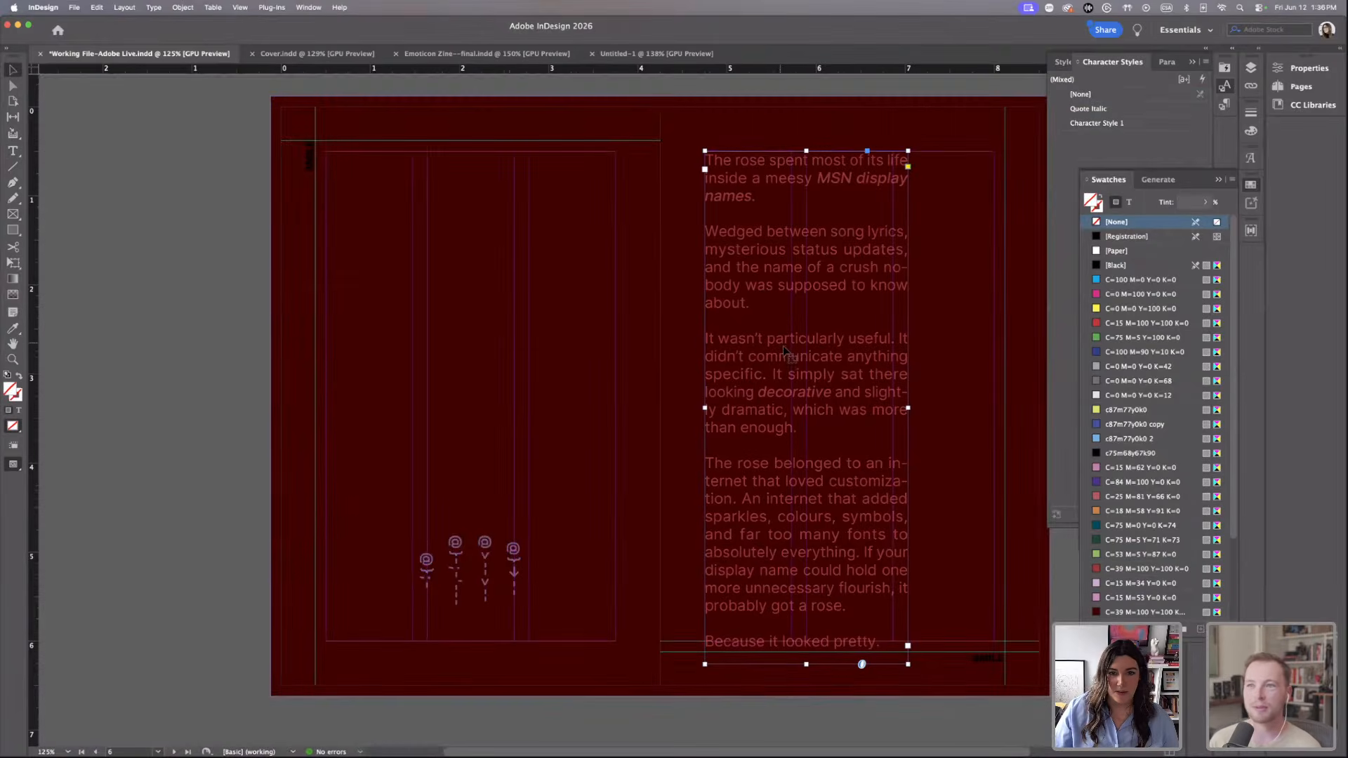
left_click_drag(798, 75, 703, 141)
left_click_drag(786, 242, 800, 233)
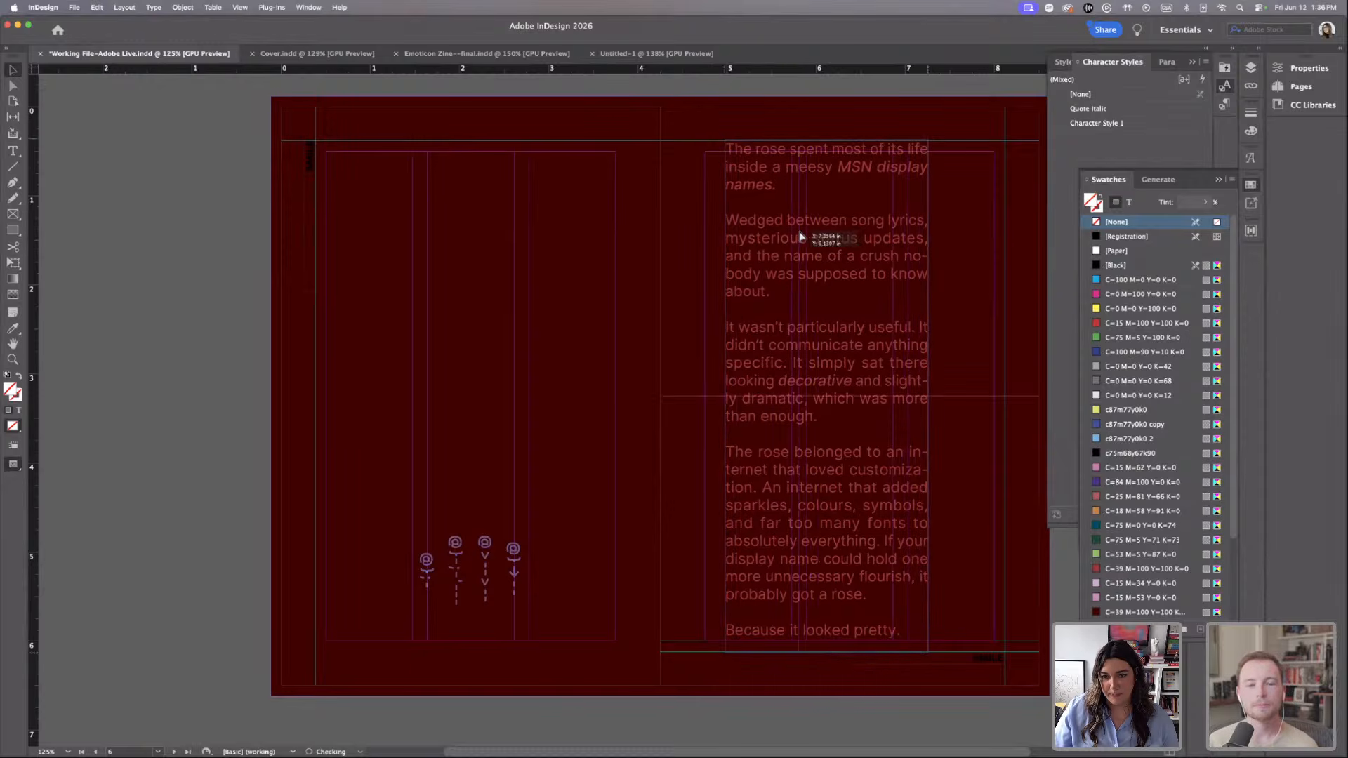
Lock the dark red background rectangle in place.
left_click(90, 157)
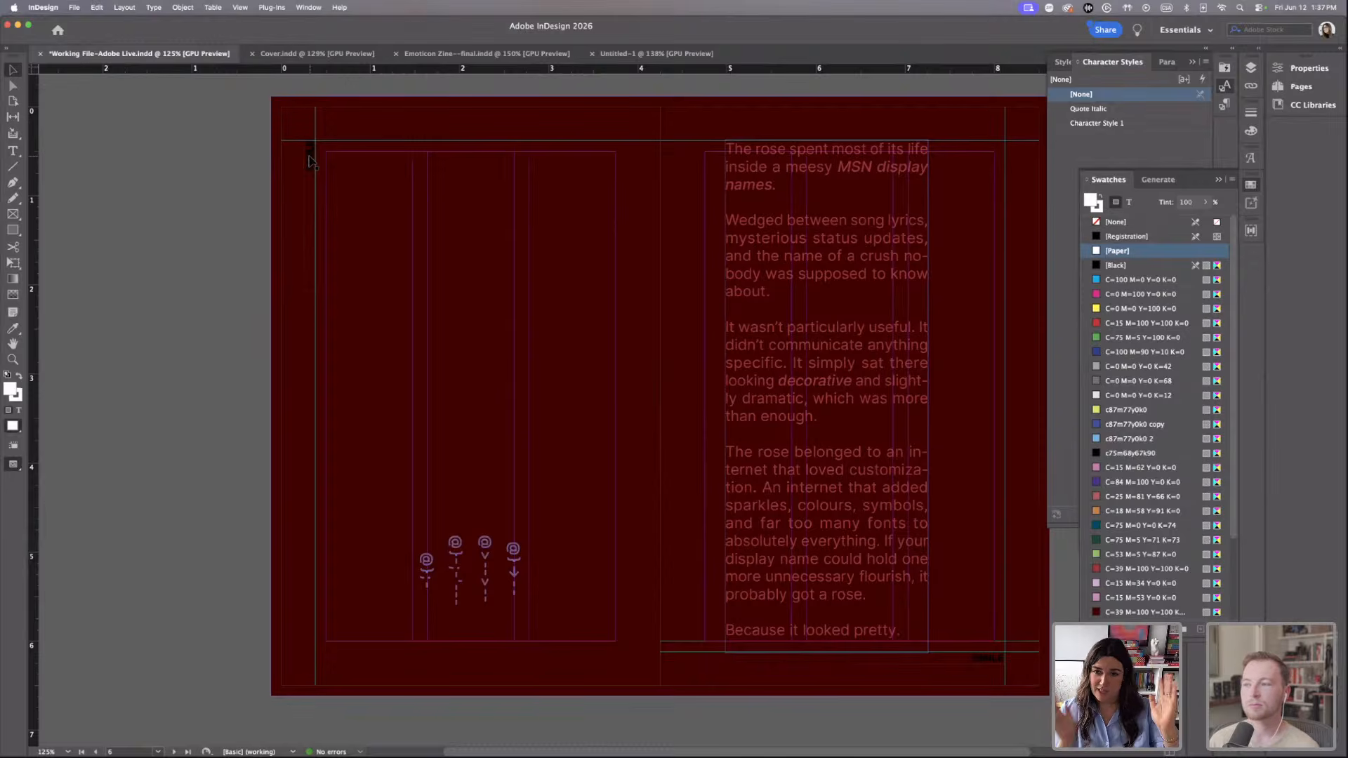
left_click(310, 161)
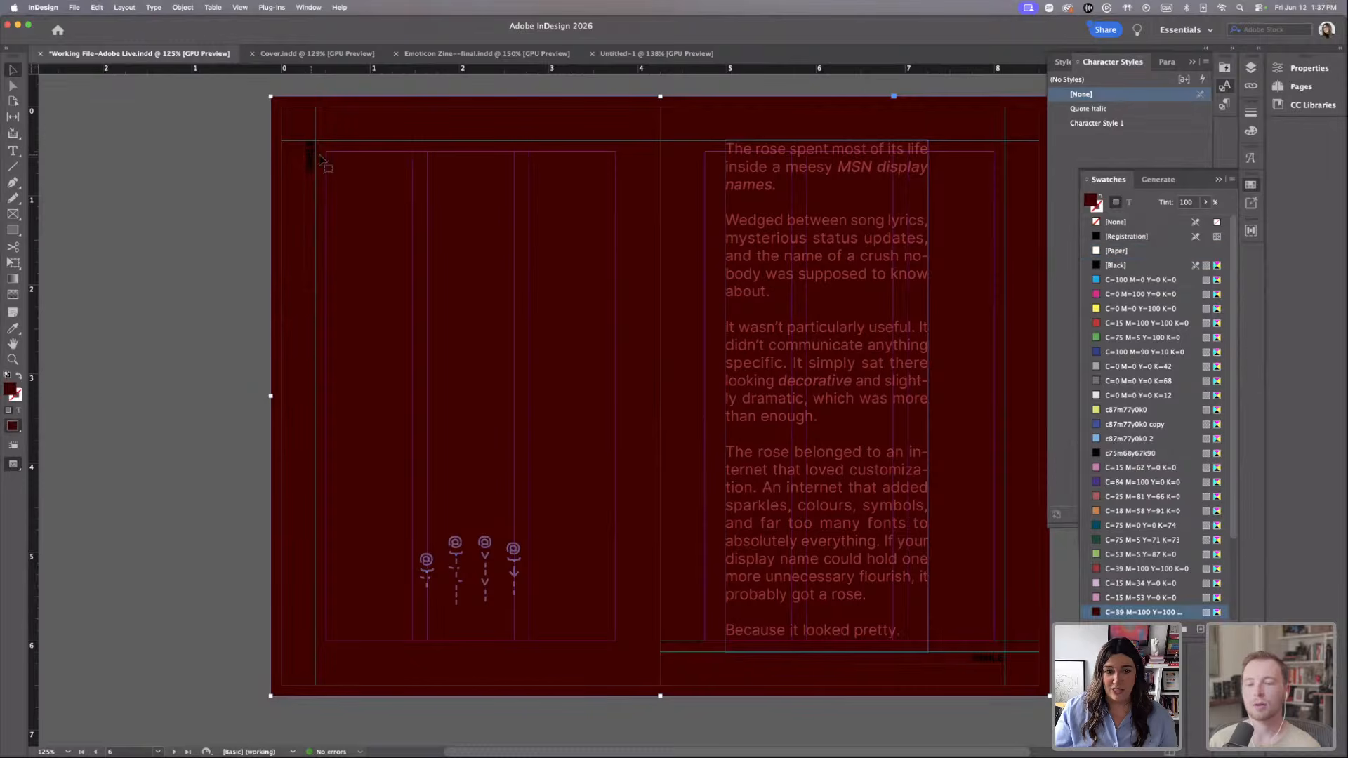
key("super+l")
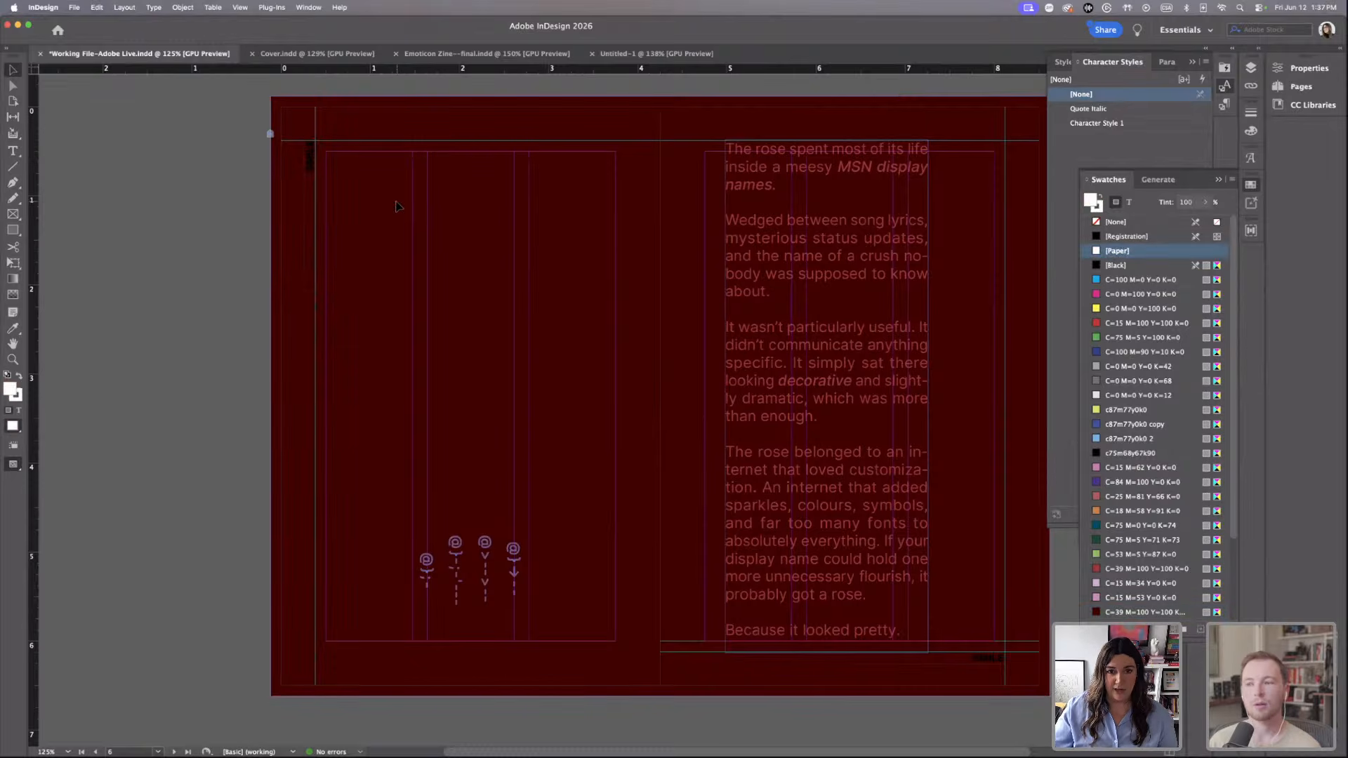
Replace the vertical SMILE label in the left page's upper corner with ROSE.
key("super+equal")
key("super+equal")
scroll(321, 196, "up", 5)
scroll(321, 195, "left", 5)
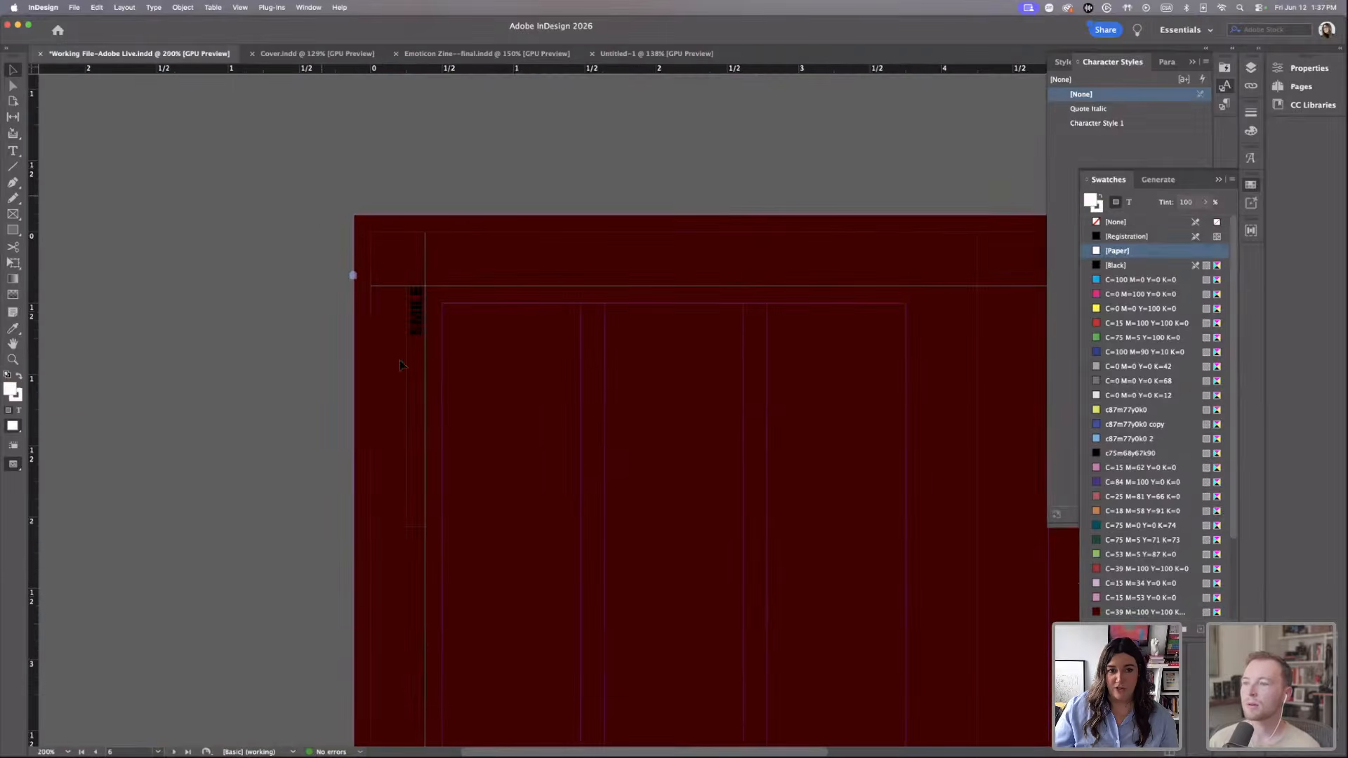
left_click(414, 325)
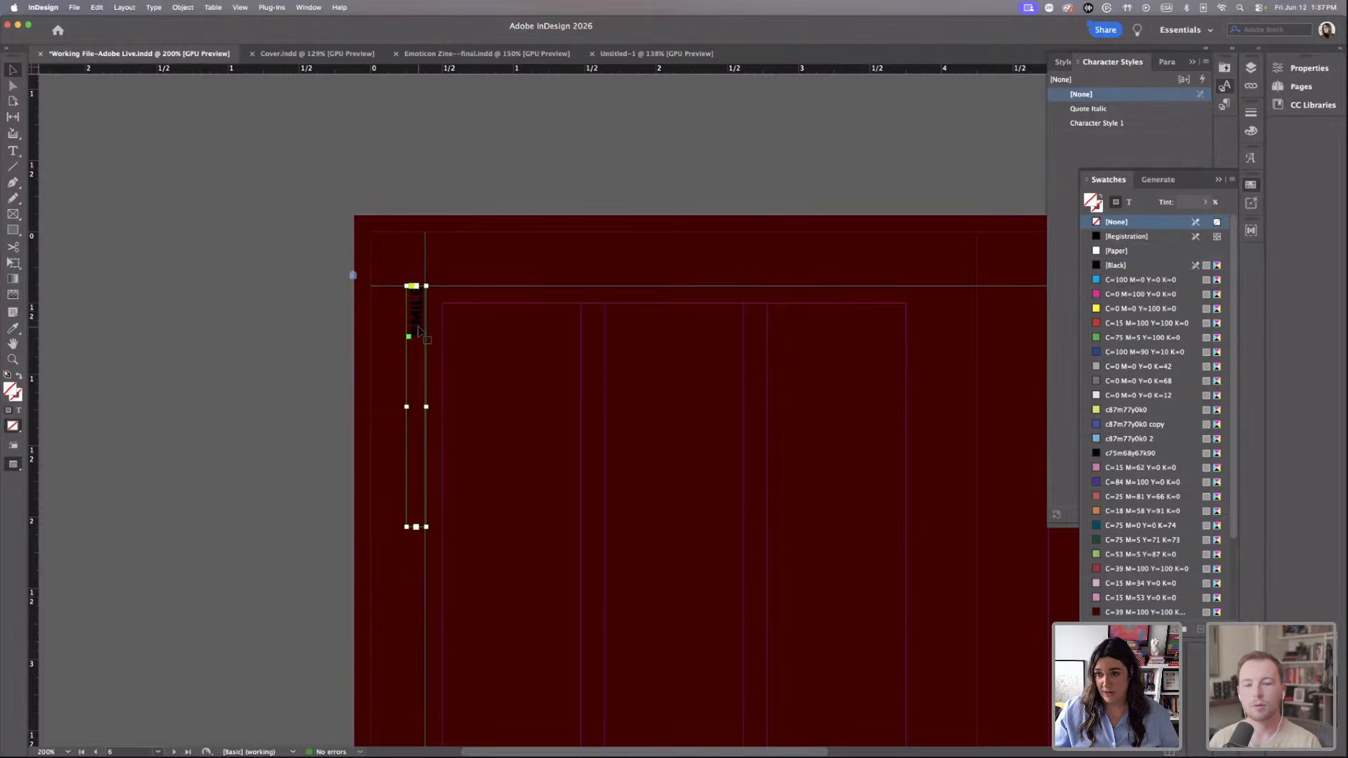
double_click(415, 338)
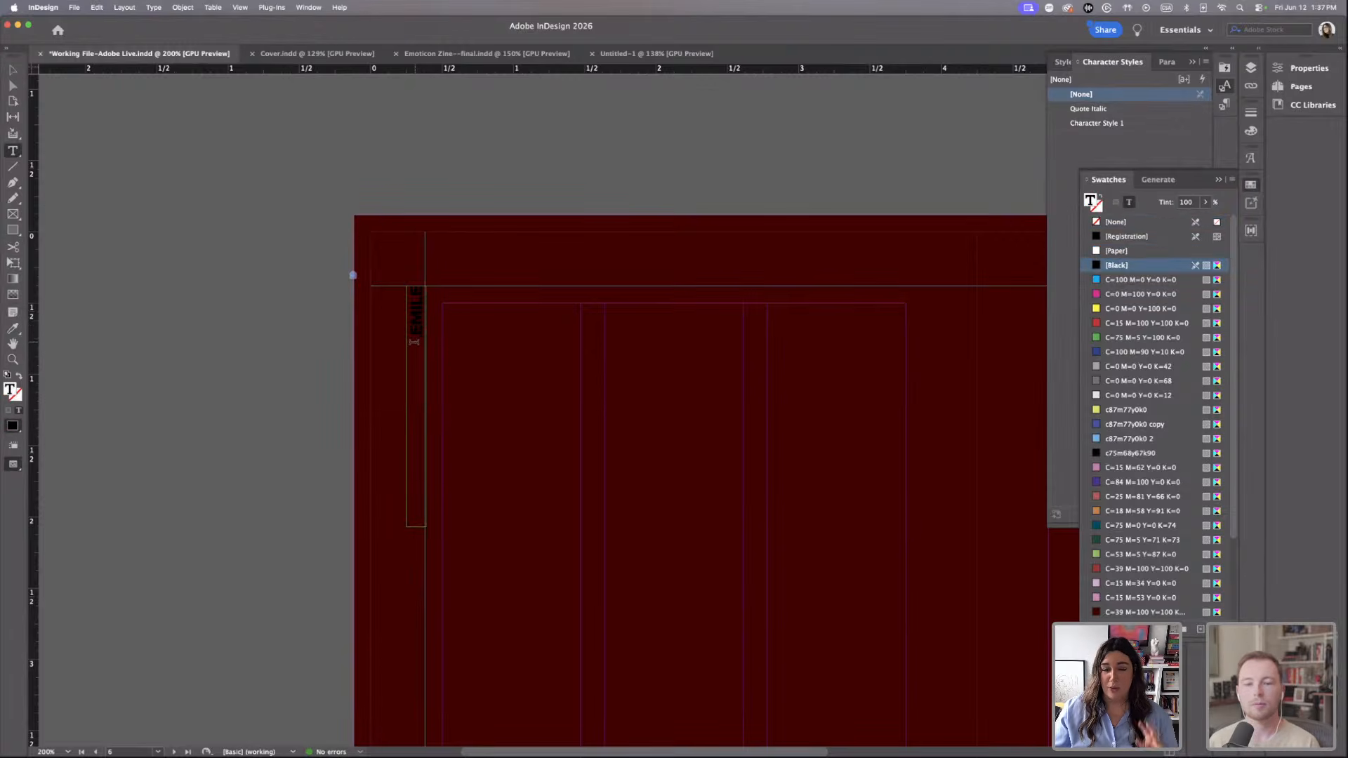
left_click_drag(415, 332, 422, 286)
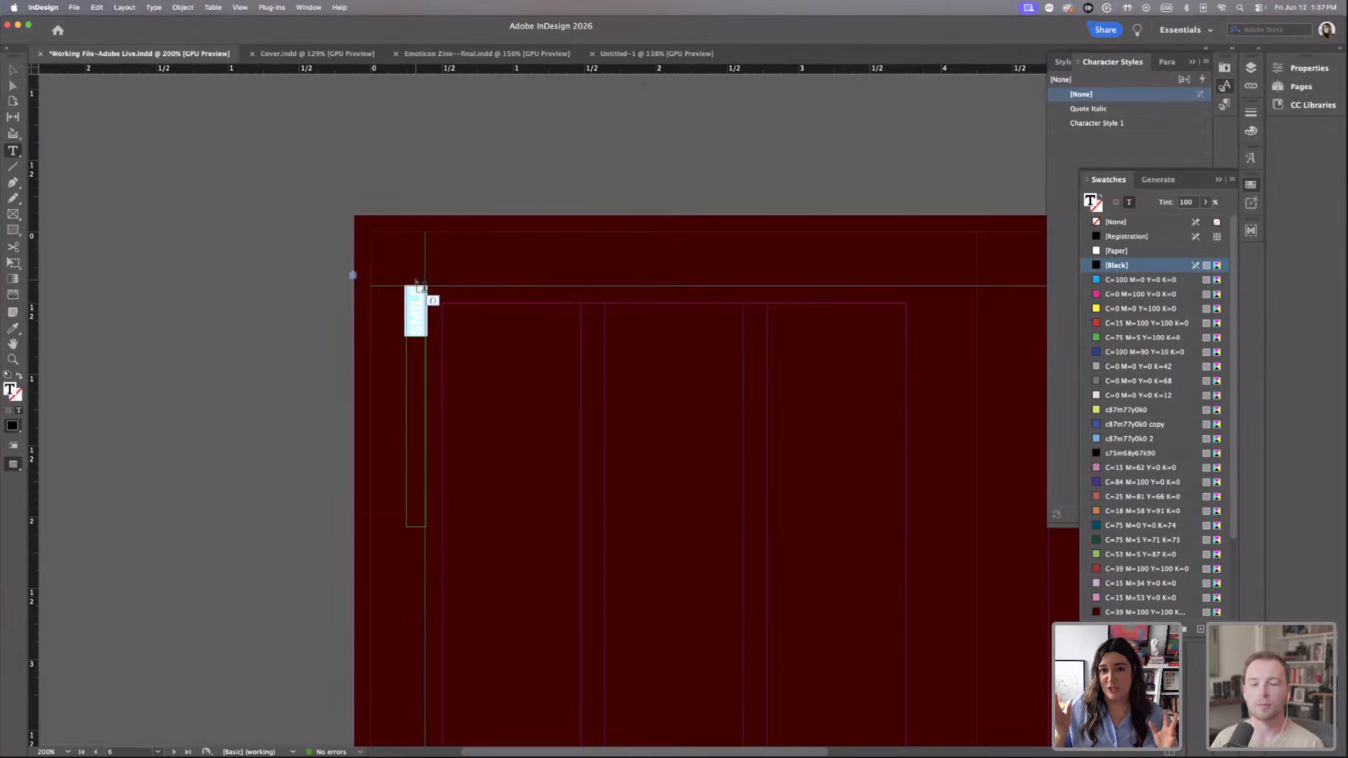
type("K")
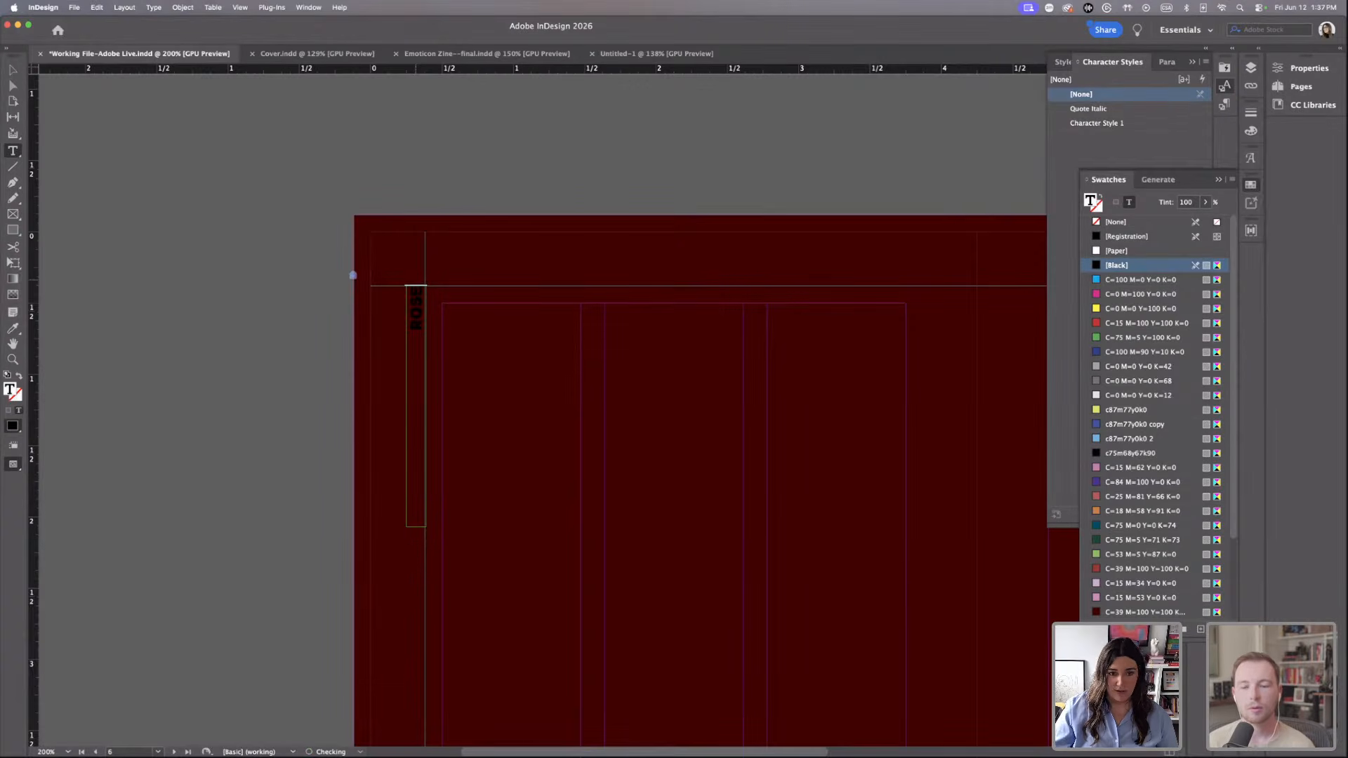
Colour the vertical ROSE label with the red C=39 M=100 Y=100 K=0 swatch.
key("super+a")
left_click(1113, 569)
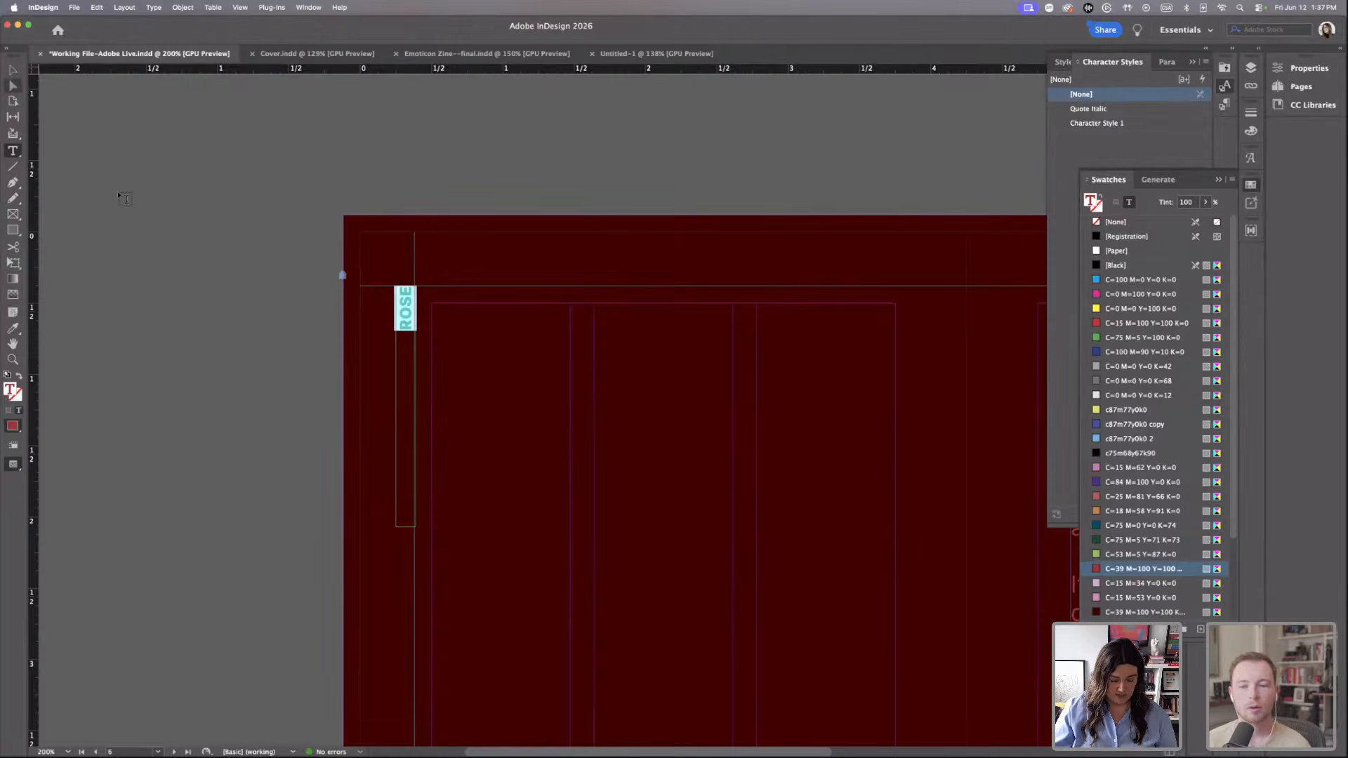
left_click(12, 70)
left_click(94, 140)
Replace the SMILE label at the foot of the right page with ROSE in the same red as the left page's label.
key("super+minus")
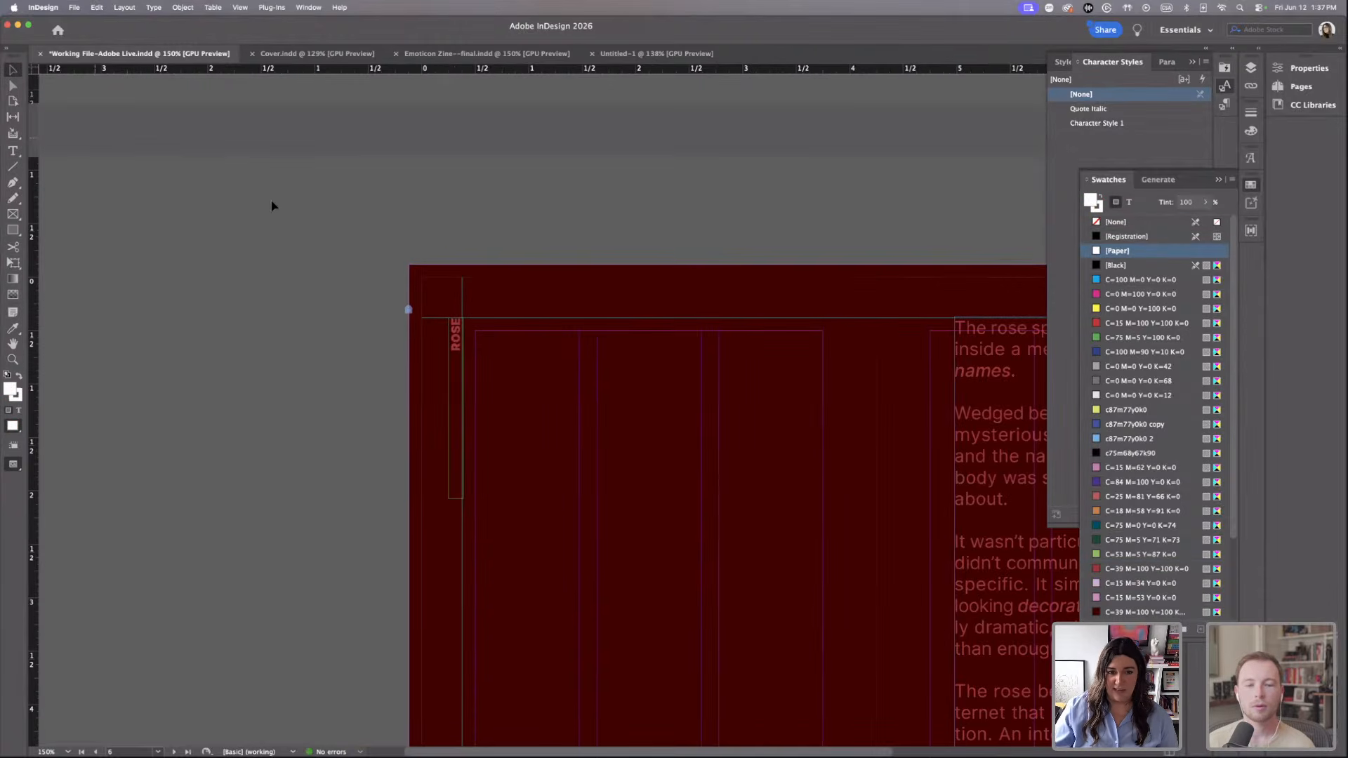
scroll(302, 211, "right", 5)
scroll(301, 211, "down", 3)
scroll(302, 217, "down", 6)
scroll(302, 217, "right", 6)
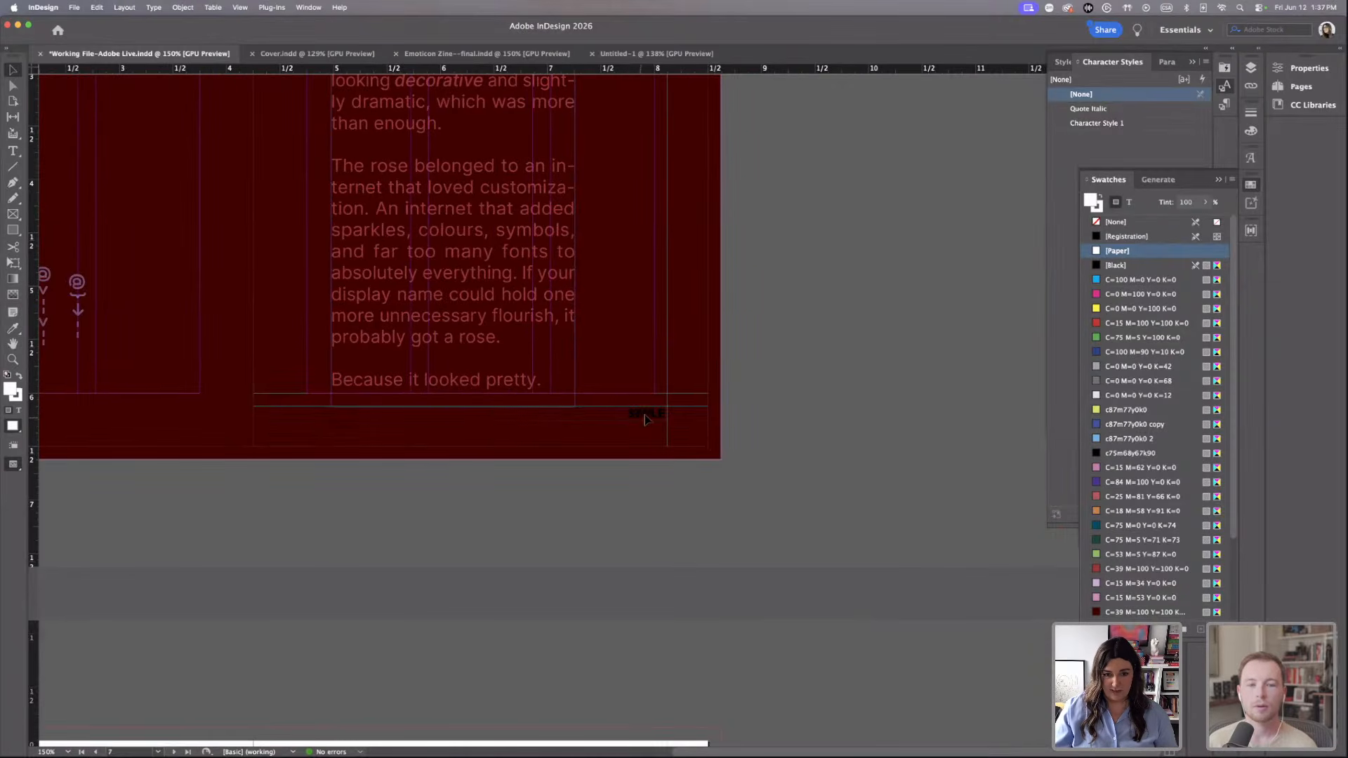
double_click(644, 416)
key("super+a")
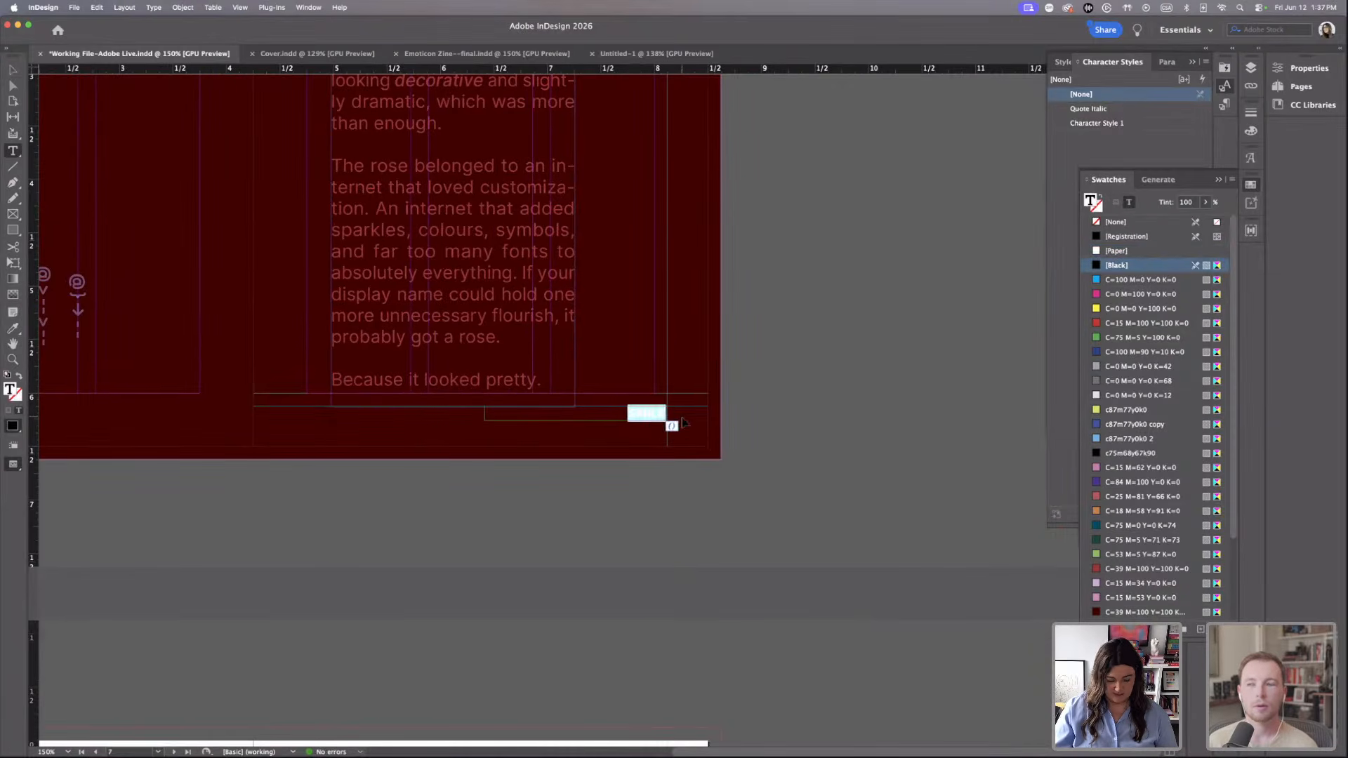
type("ROSE")
key("Escape")
left_click(795, 313)
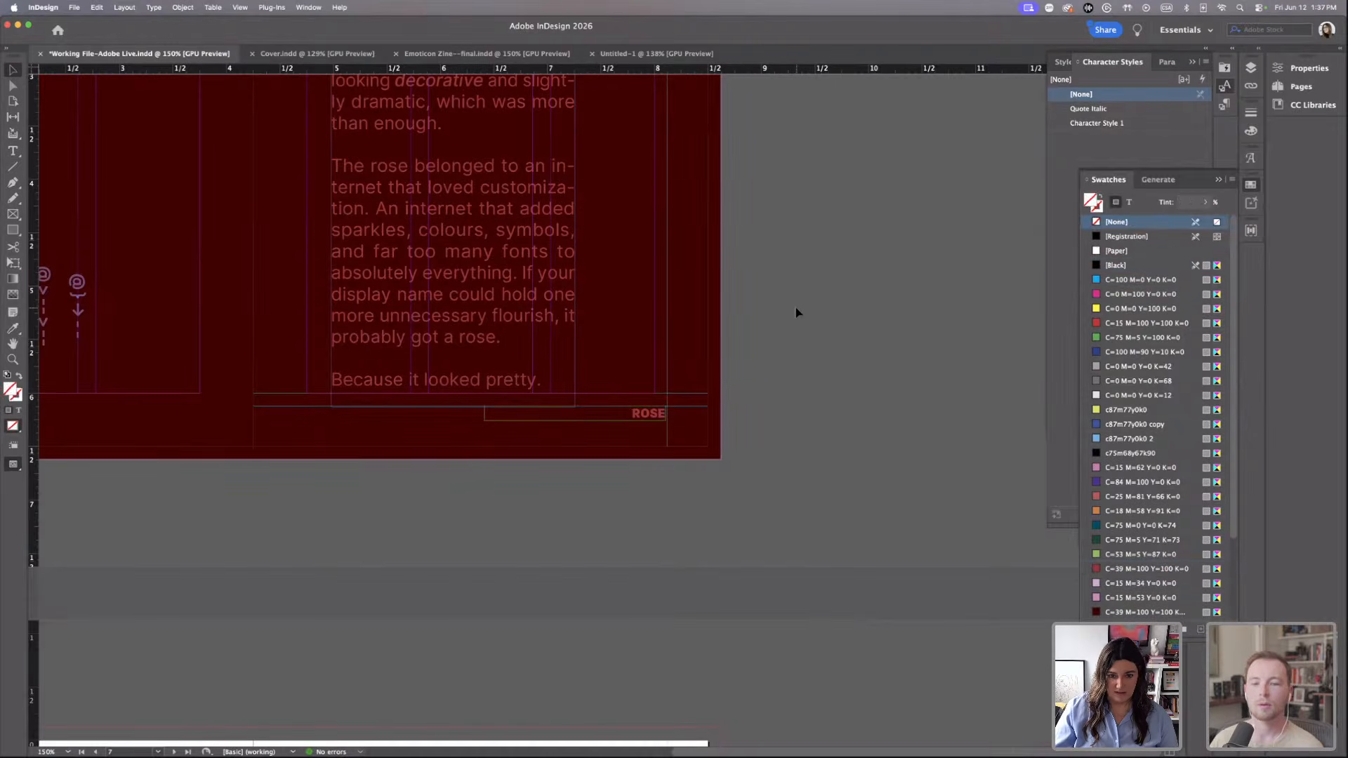
Preview the whole rose spread without guides to check the labels, text and artwork together.
scroll(796, 313, "up", 3)
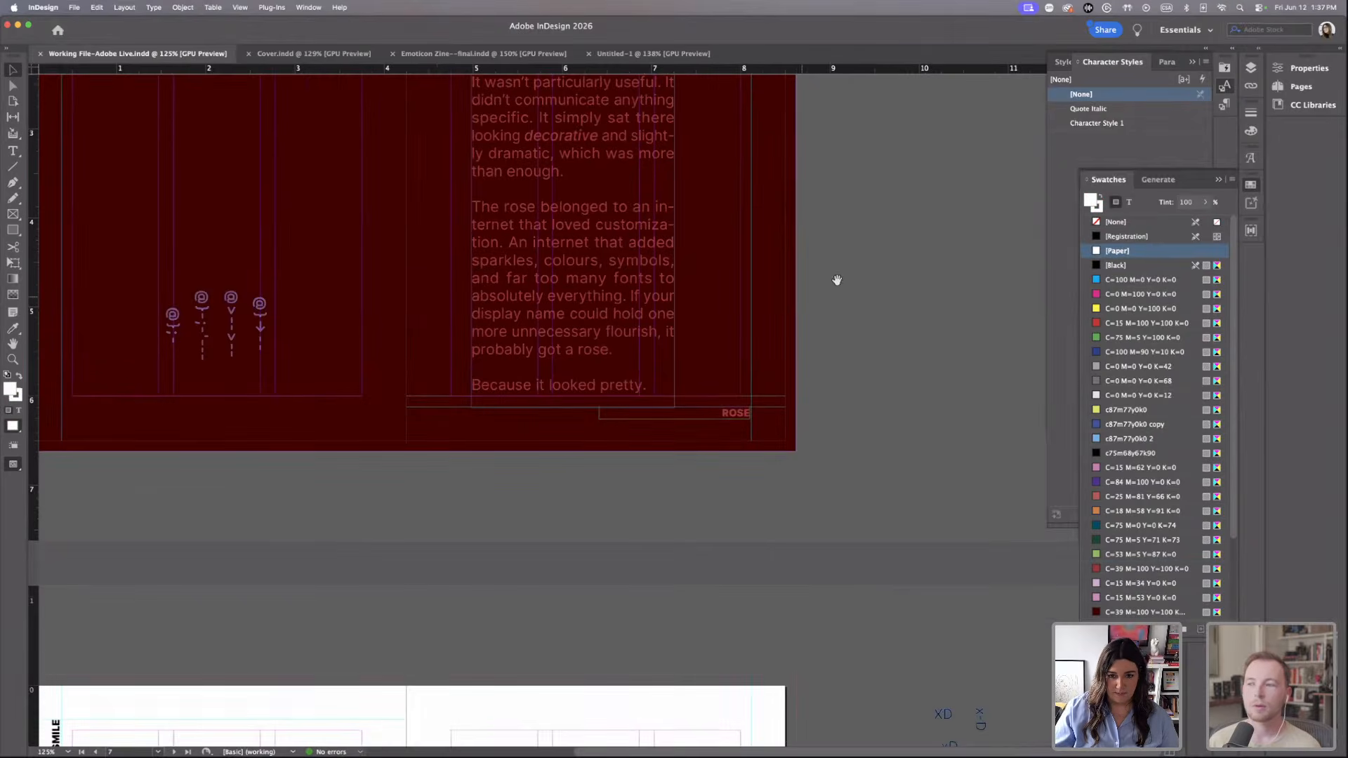
scroll(845, 276, "up", 3)
key("super+minus")
key("super+minus")
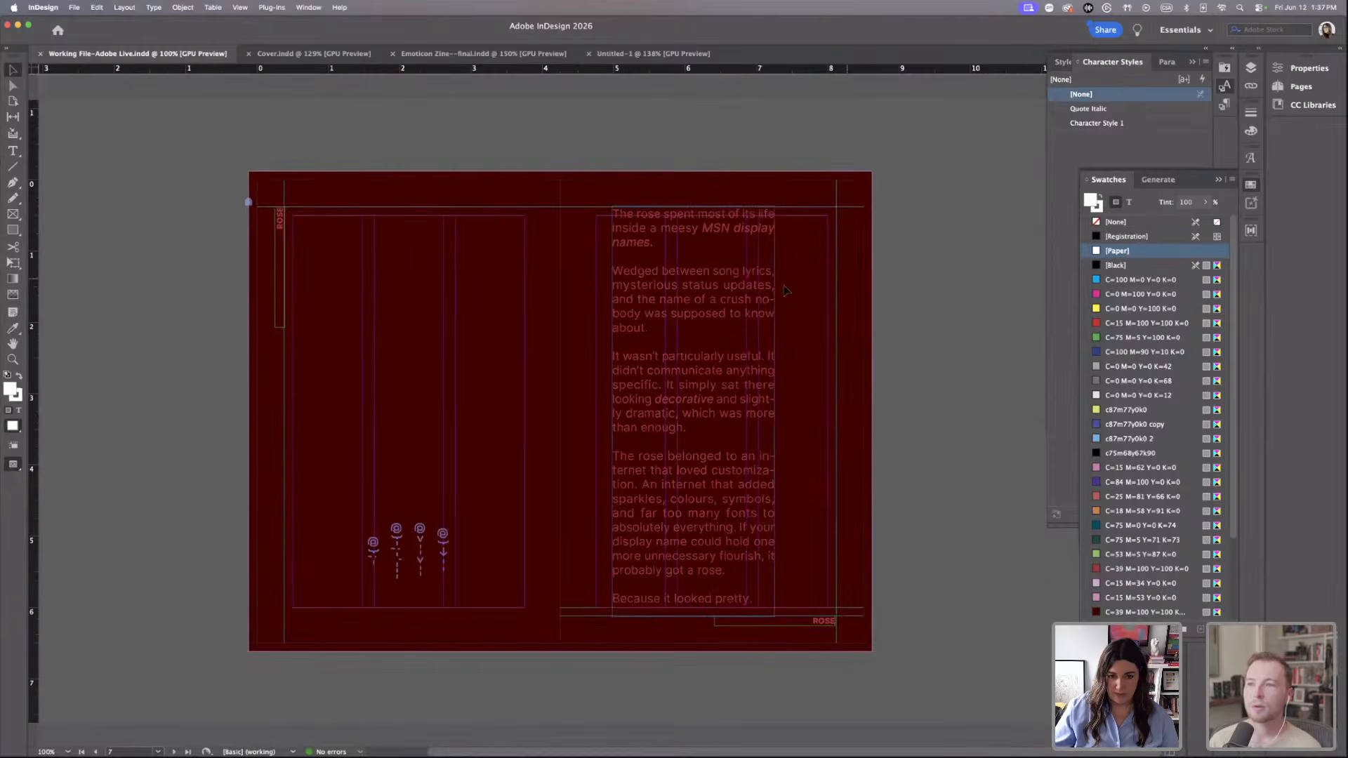
key("w")
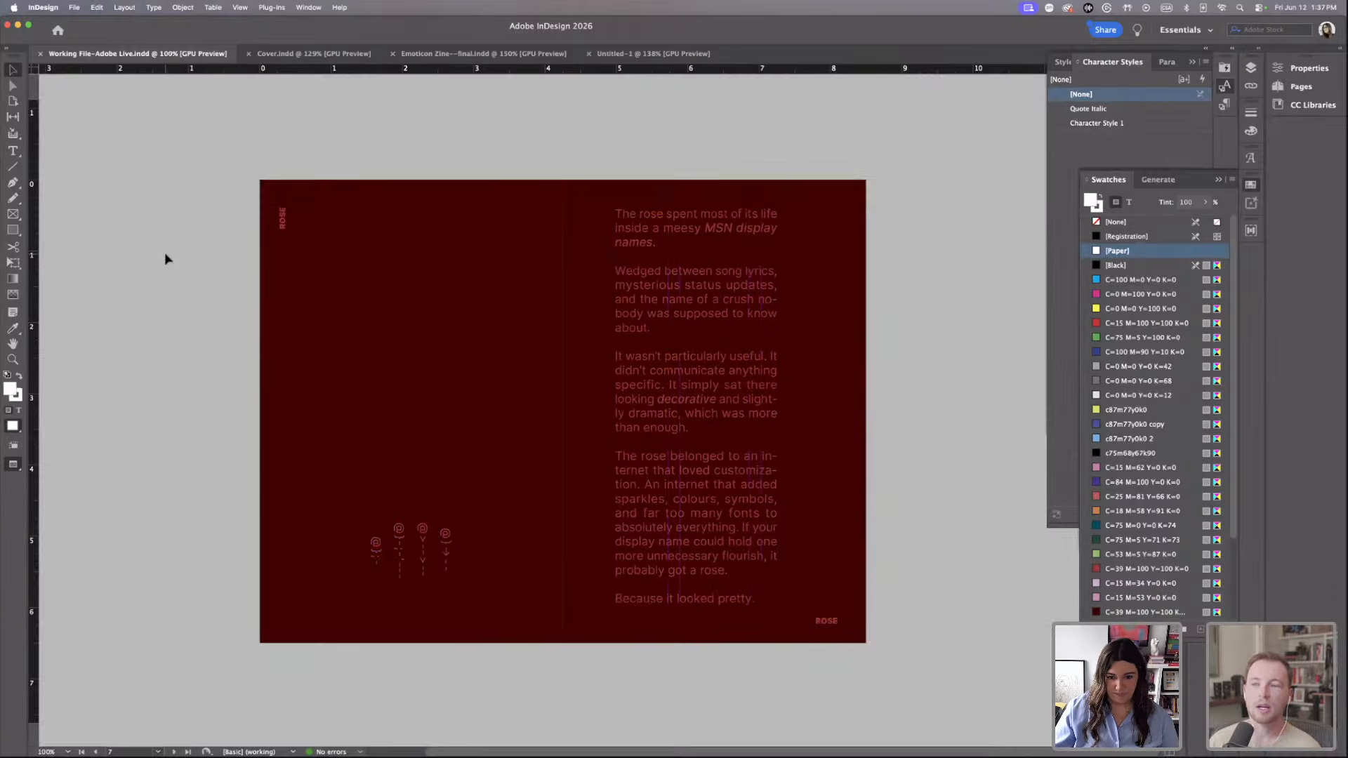
key("super+equal")
scroll(149, 237, "left", 2)
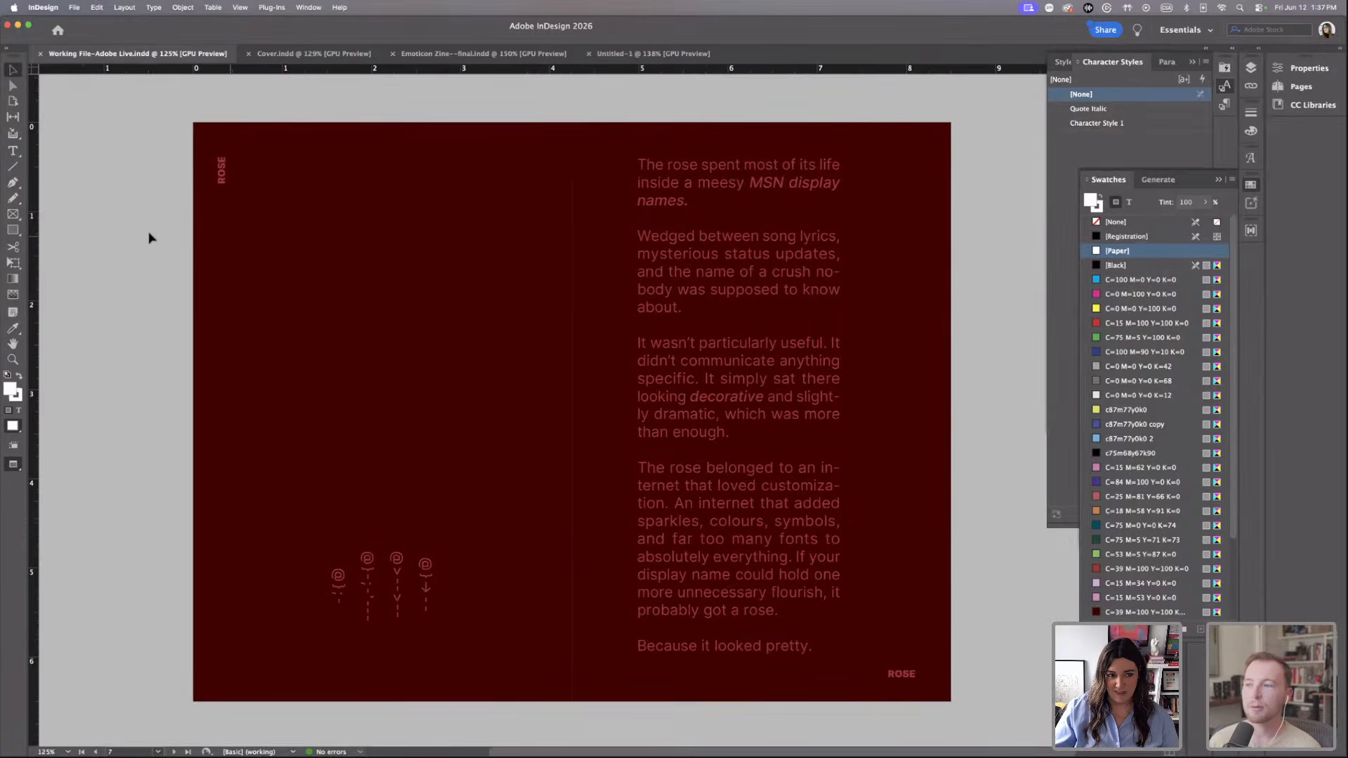
left_click(74, 7)
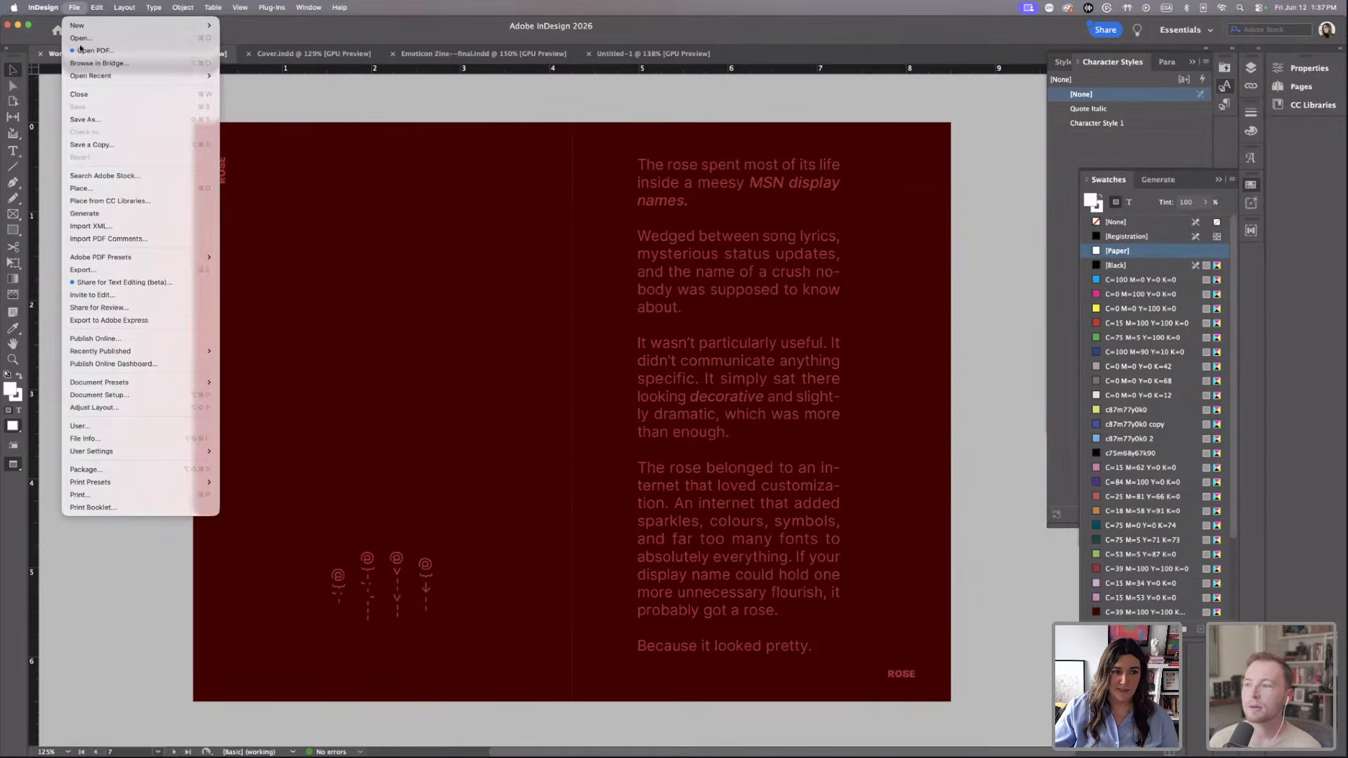
Place a horizontally turned copy of the four-rose group above the original, filled with the magenta C=0 M=100 Y=0 K=0 swatch.
left_click(398, 568)
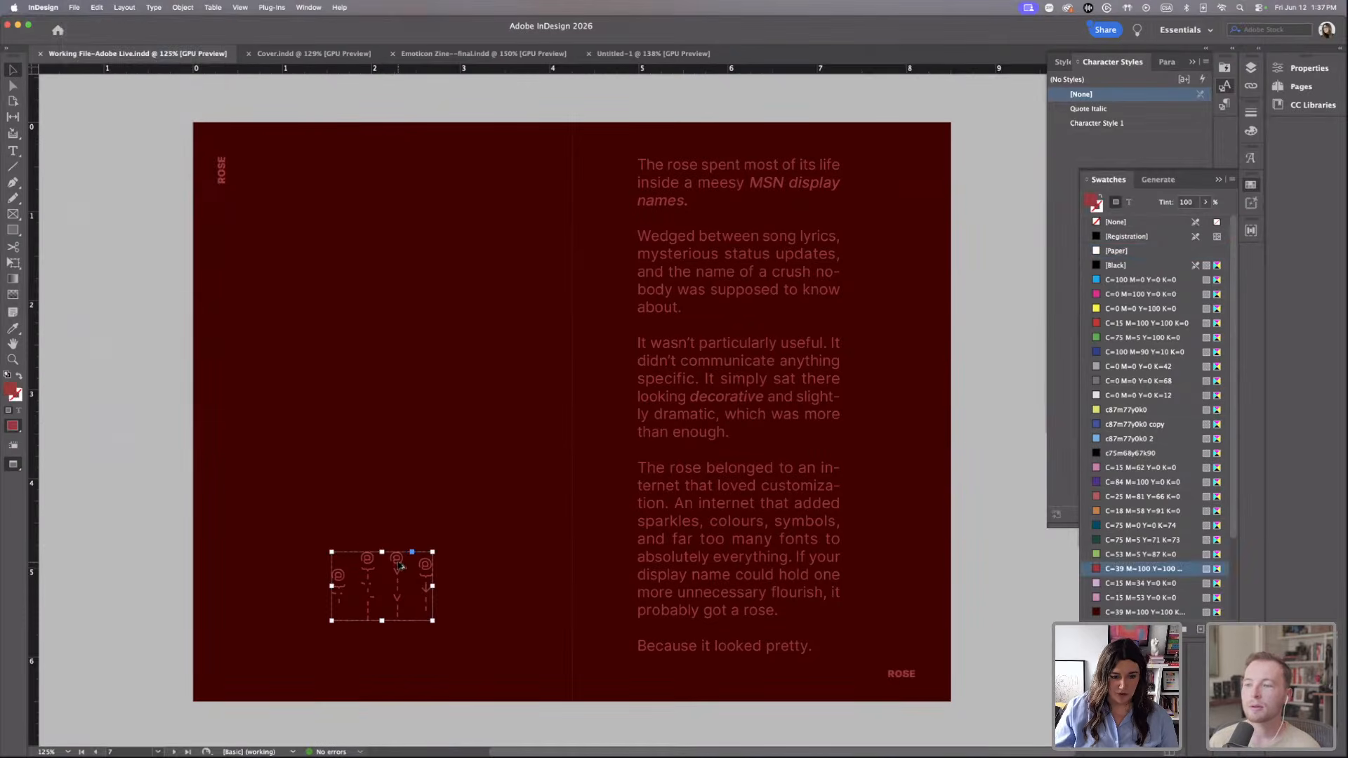
left_click_drag(397, 568, 387, 502)
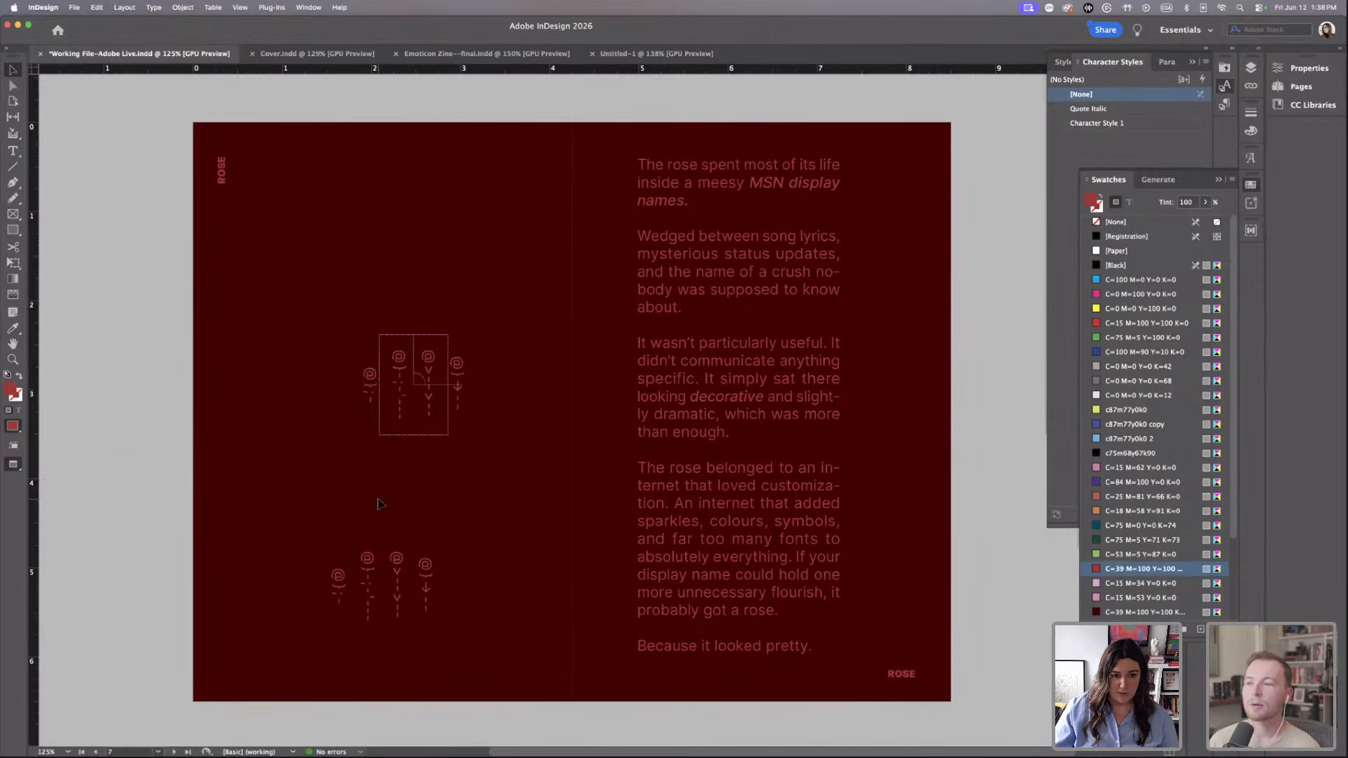
left_click(1140, 295)
scroll(469, 338, "right", 1)
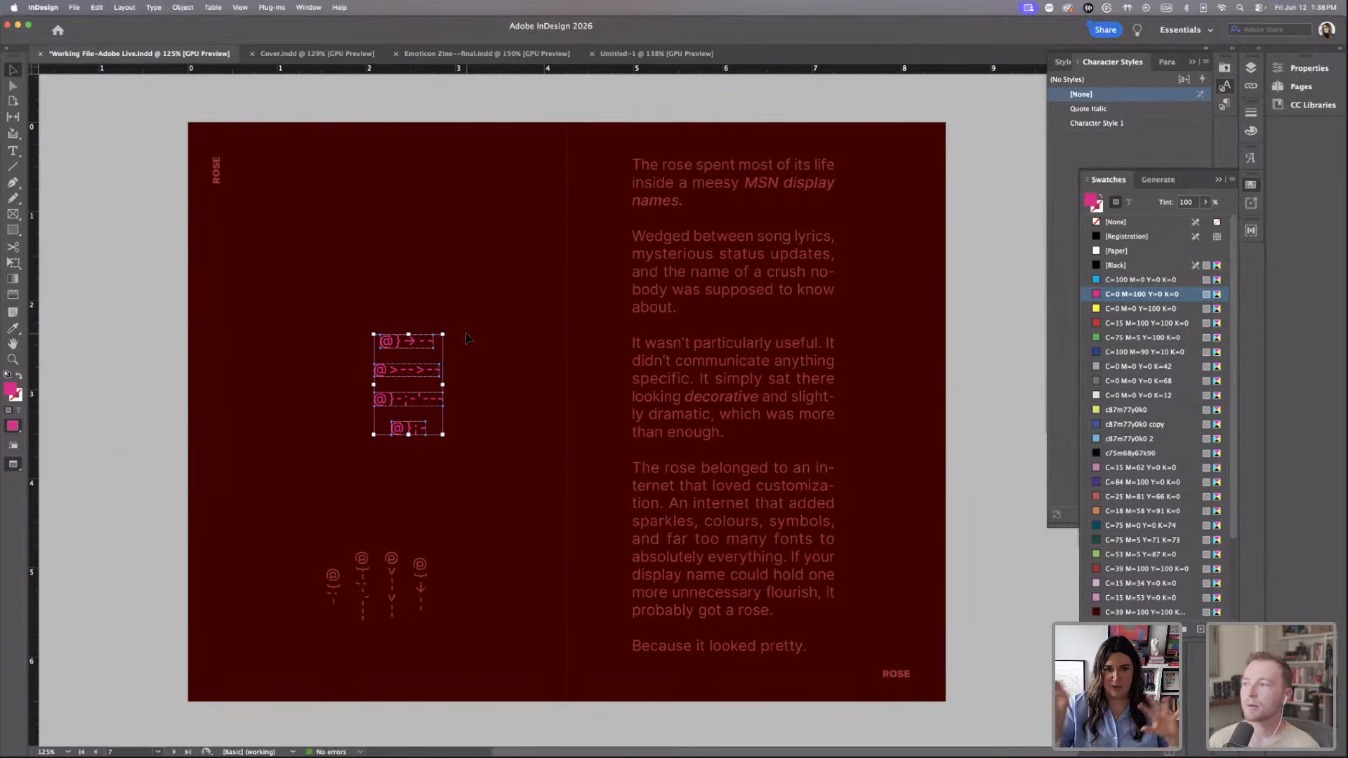
Move the shortest magenta rose onto the right page, at the text's right edge between the third and fourth paragraphs.
left_click(477, 445)
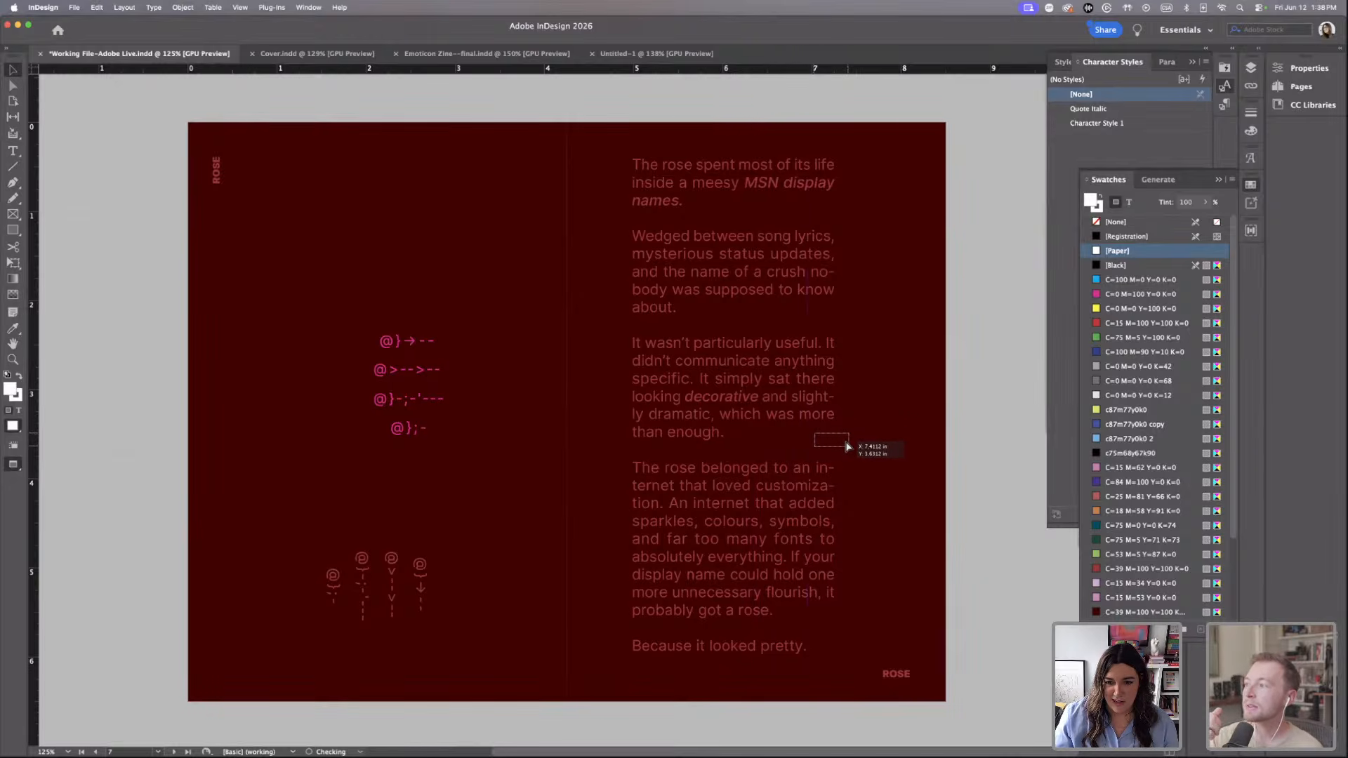
left_click_drag(847, 446, 848, 444)
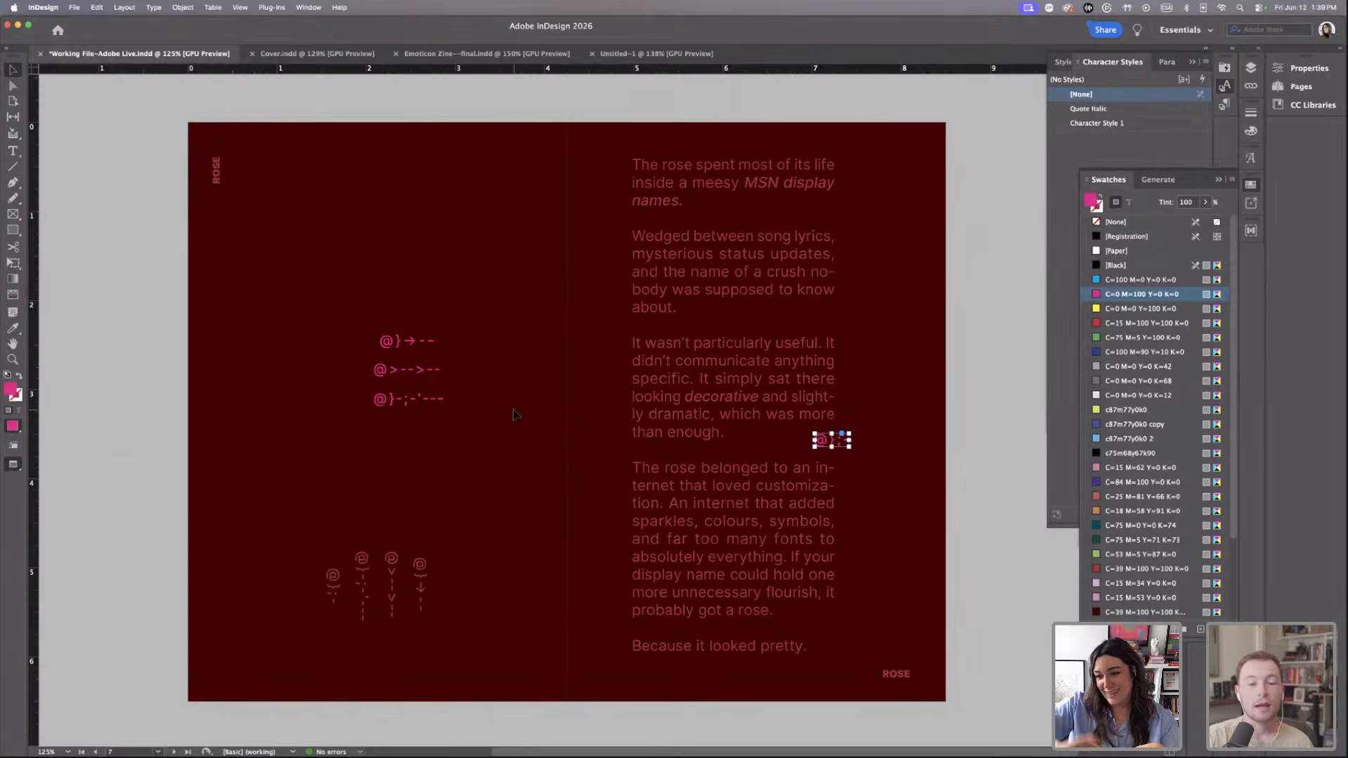
left_click(513, 414)
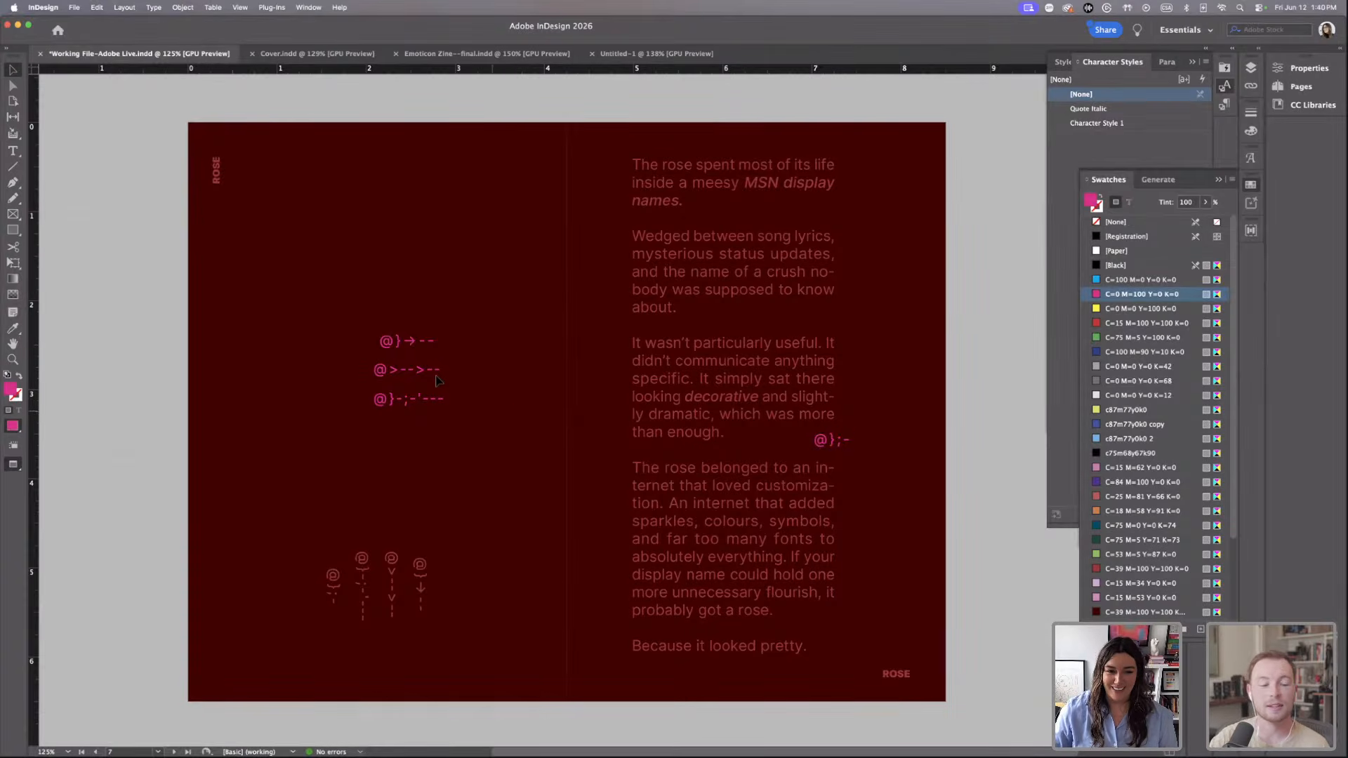
Turn the second magenta rose upright and place it left of the first two story paragraphs.
left_click(431, 372)
left_click_drag(445, 364, 409, 444)
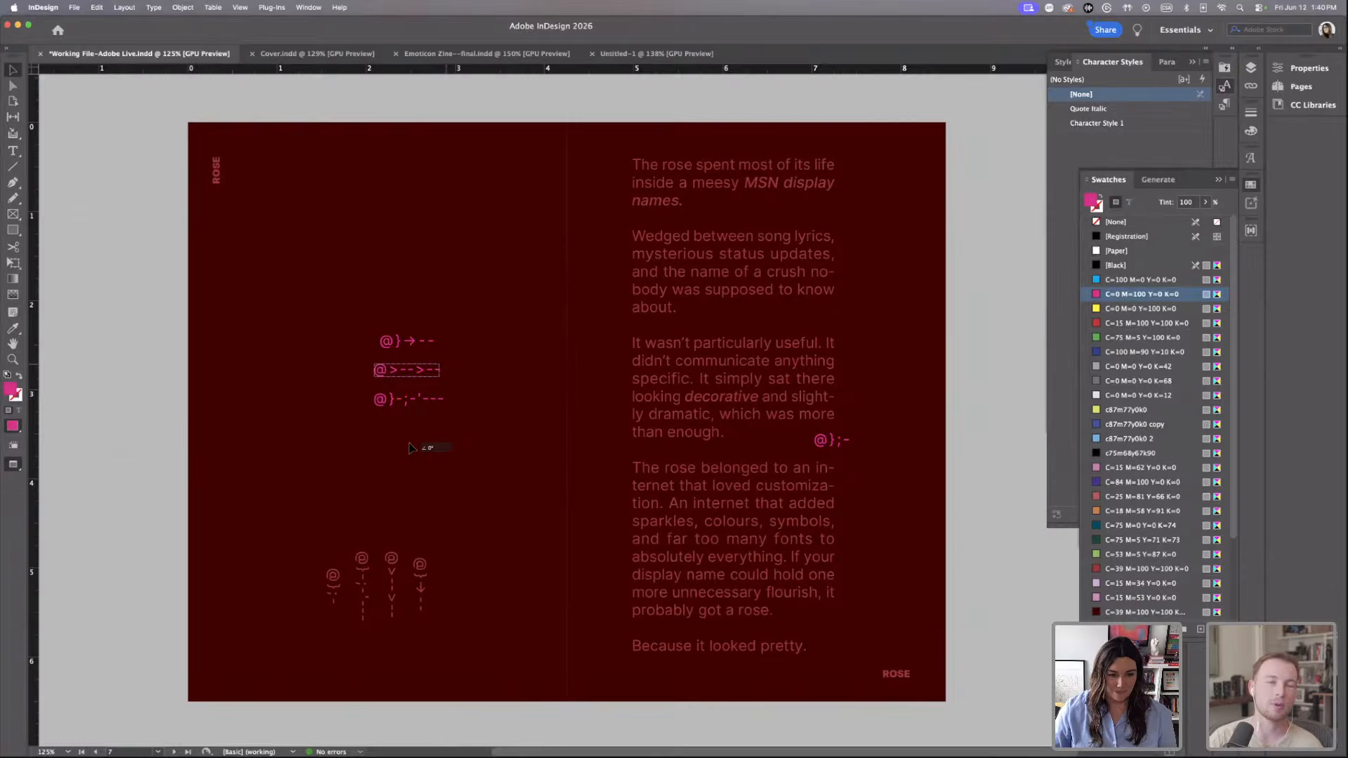
left_click(463, 372)
left_click_drag(409, 355, 601, 199)
Stand the longest magenta rose upright beside the fourth paragraph and move the horizontal arrow rose to the left page's lower-left area.
left_click(391, 405)
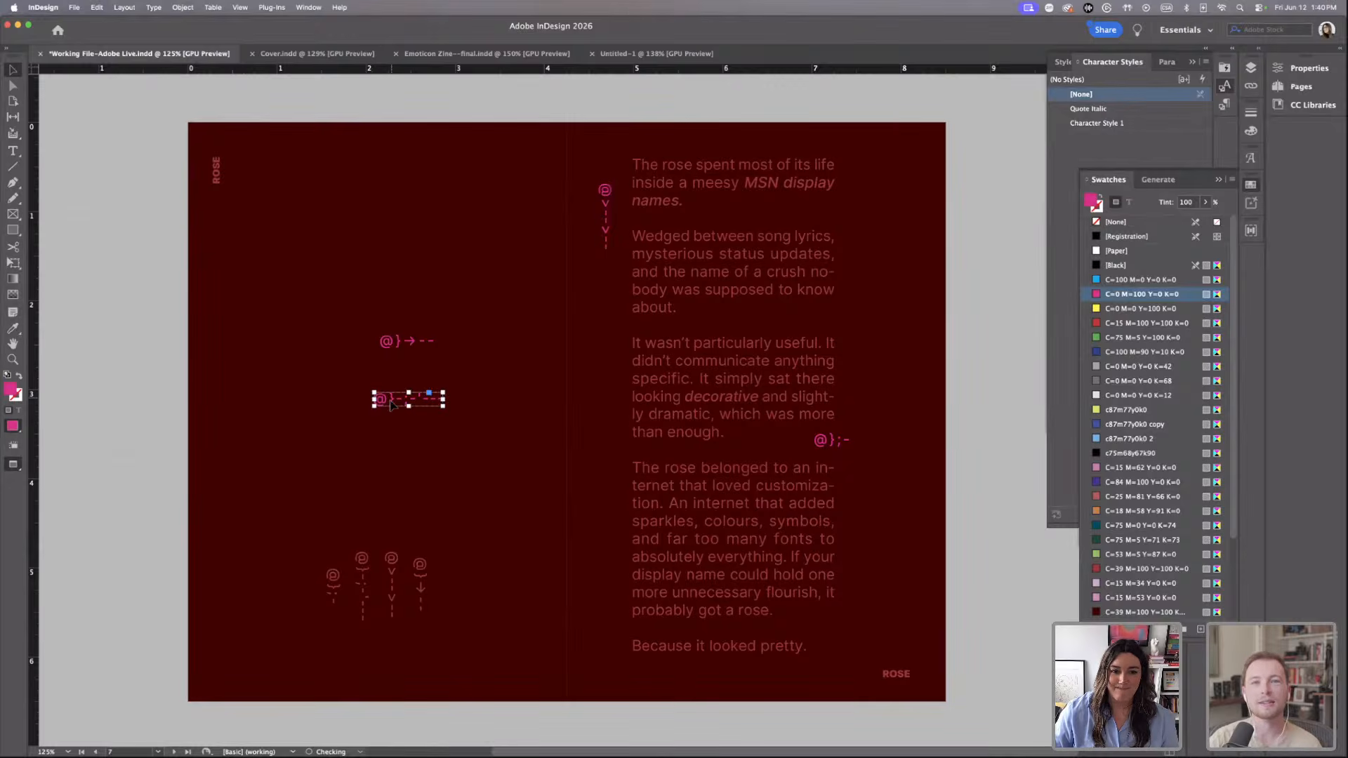
left_click_drag(367, 390, 426, 348)
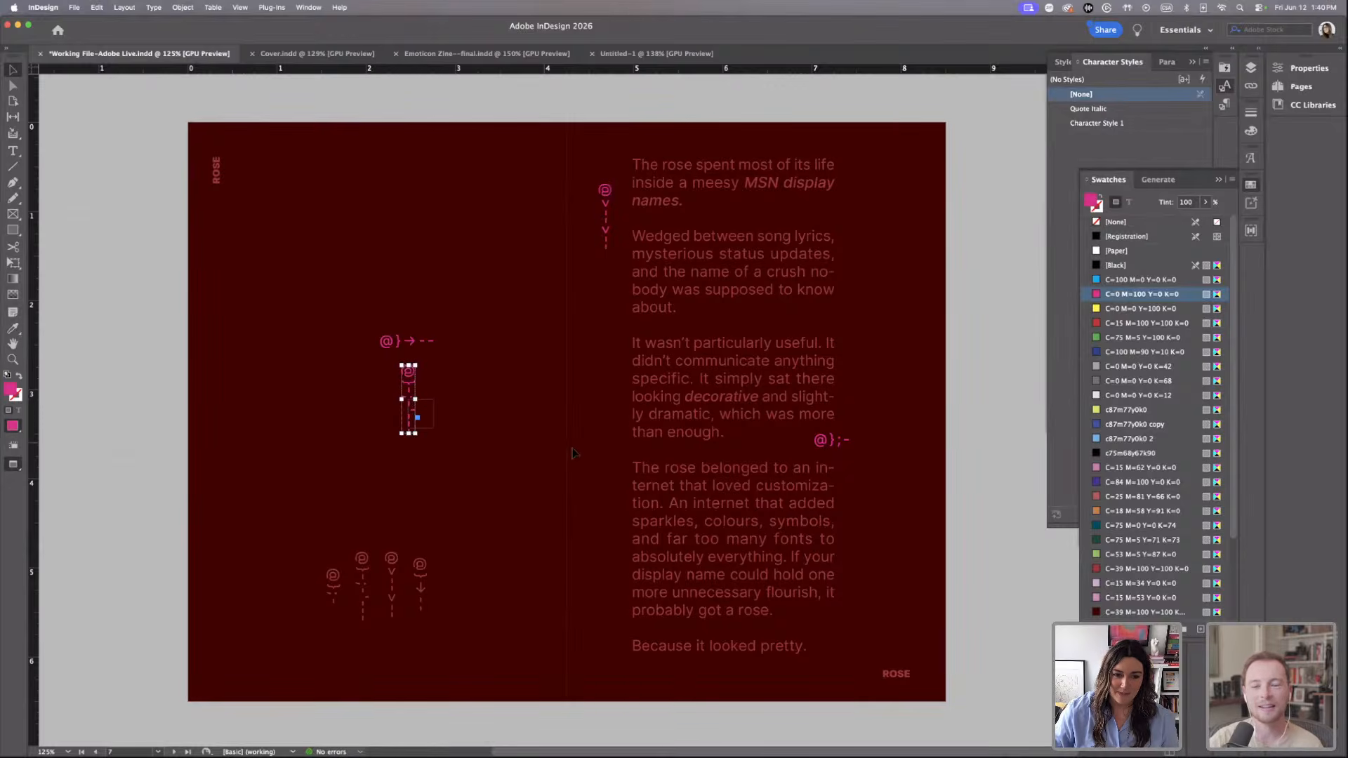
left_click_drag(411, 380, 602, 518)
left_click_drag(394, 355, 260, 500)
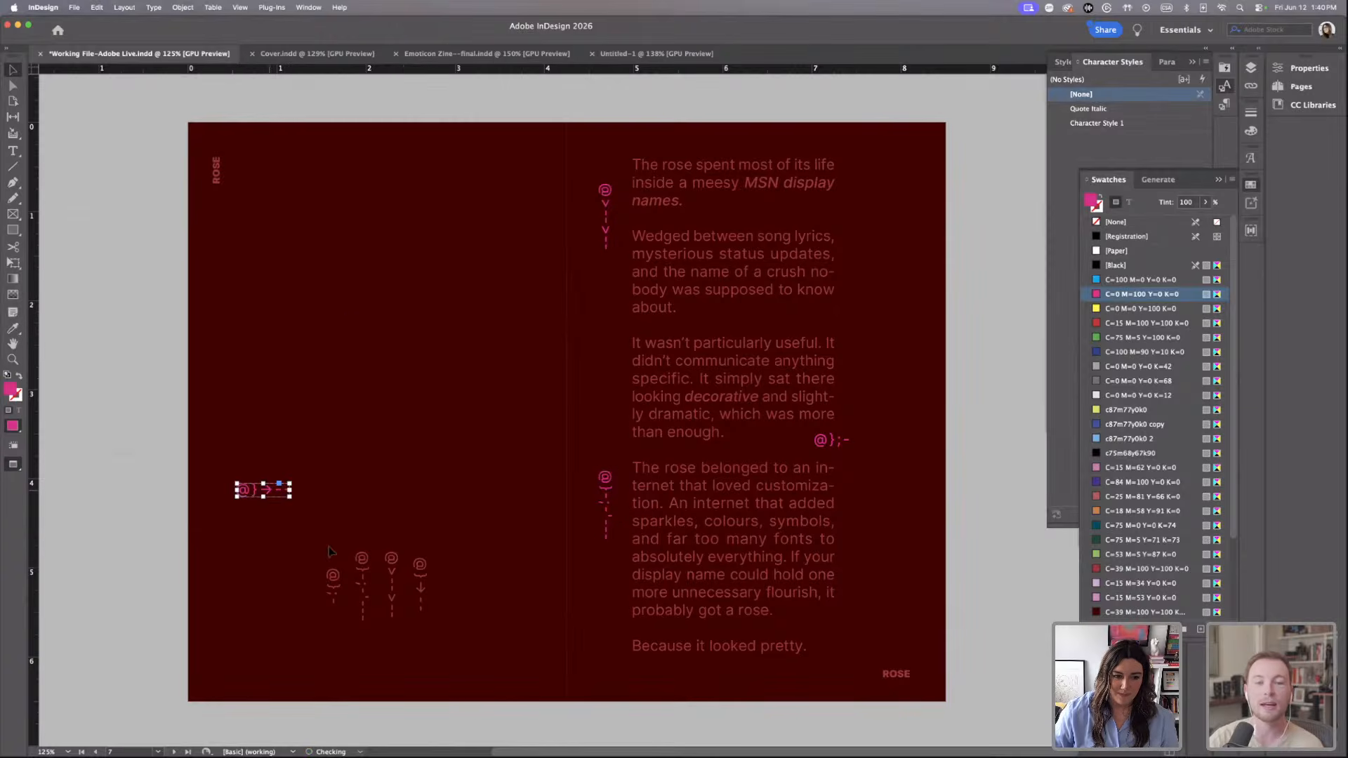
left_click(171, 411)
Place rose.png from the images folder on the left page, in a frame about 1.52 × 2.03 in above the horizontal arrow rose.
left_click(75, 8)
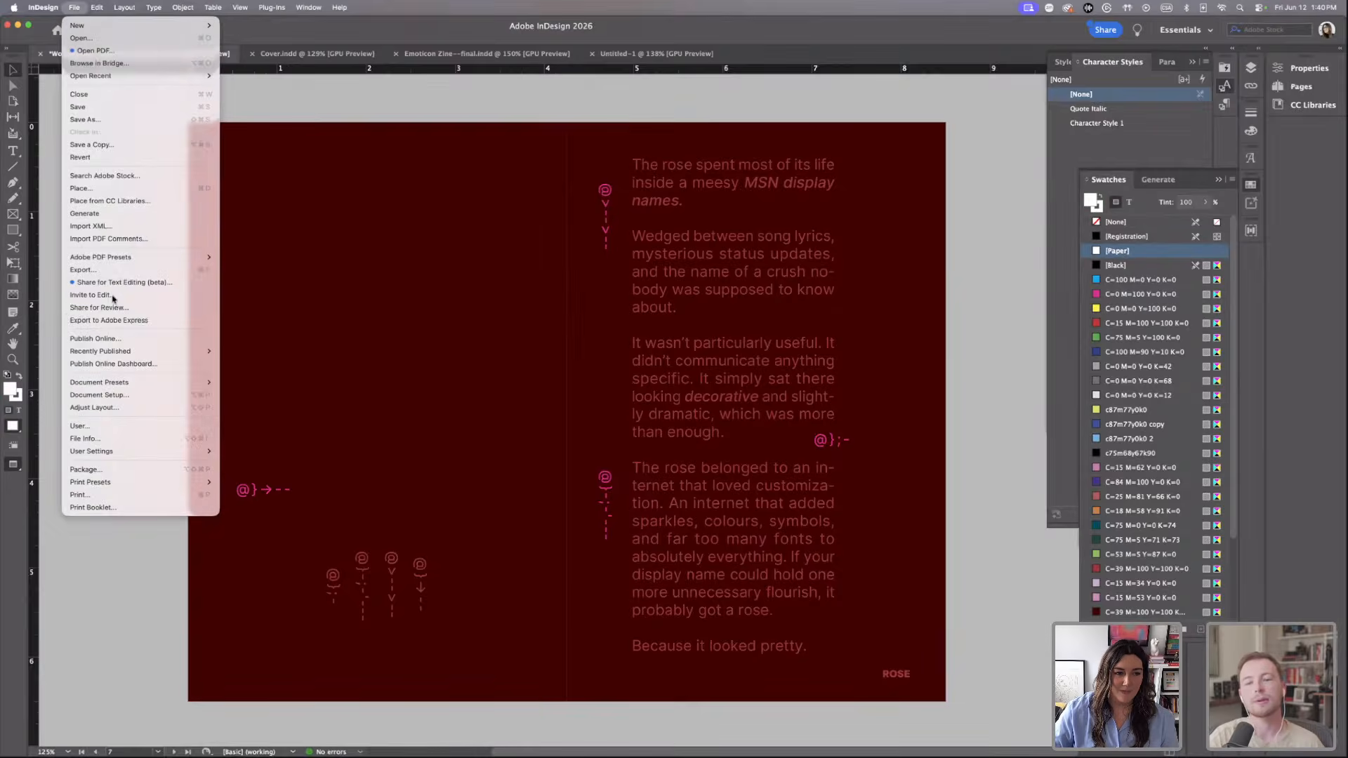
left_click(92, 189)
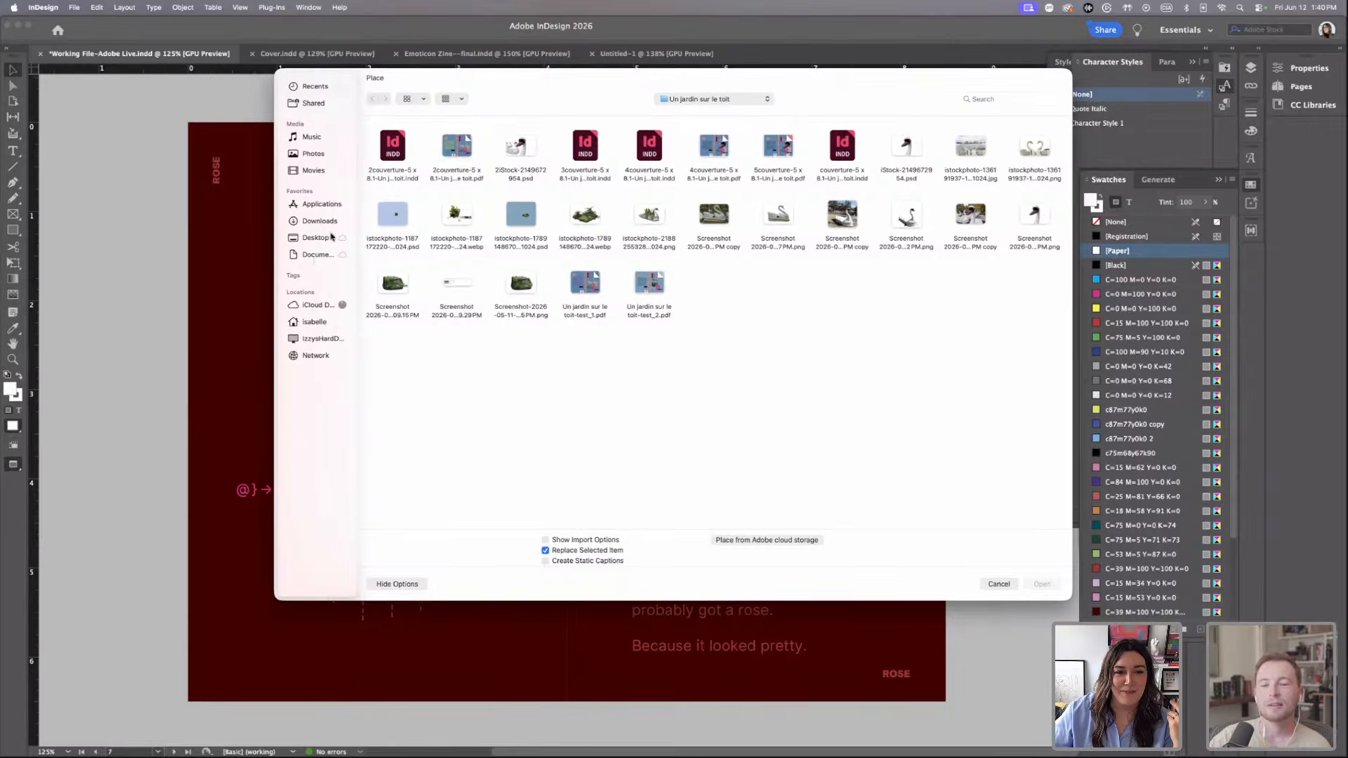
left_click(316, 254)
double_click(391, 144)
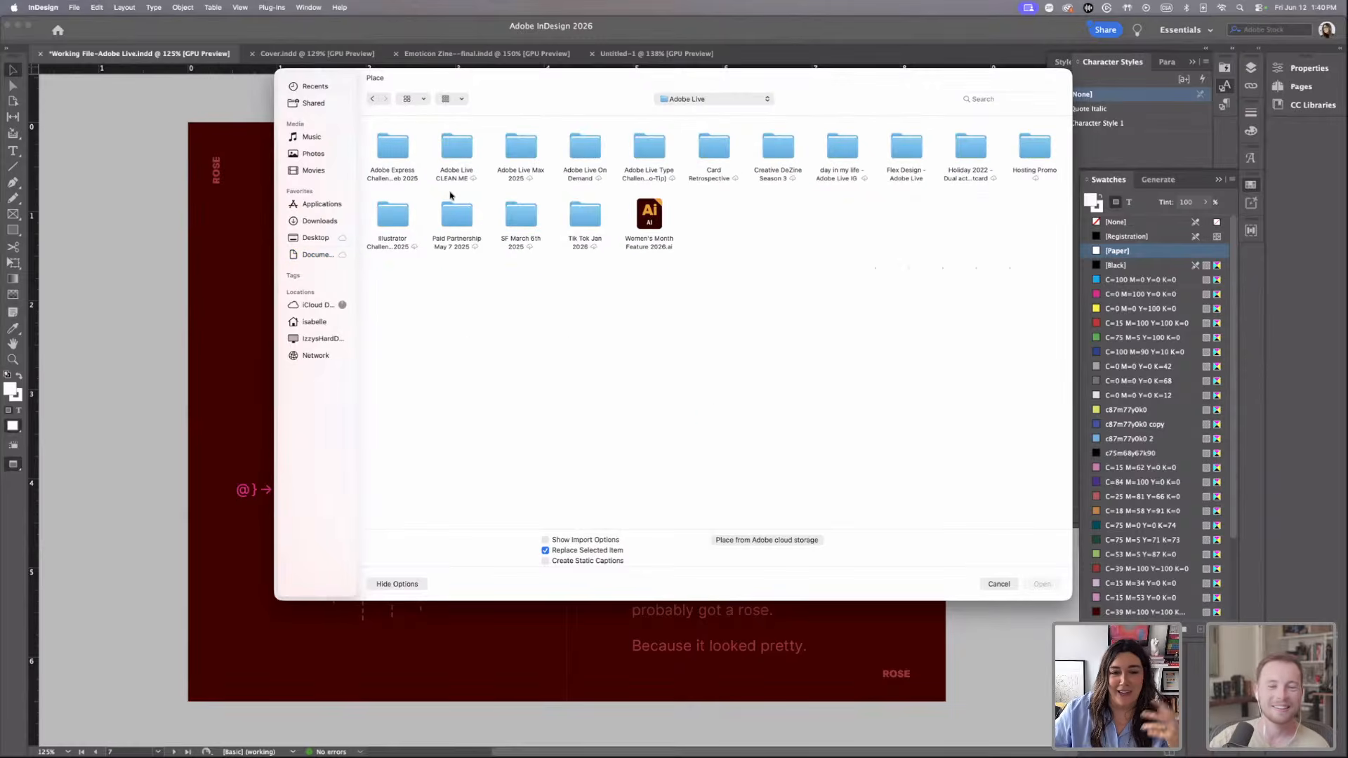
left_click(420, 99)
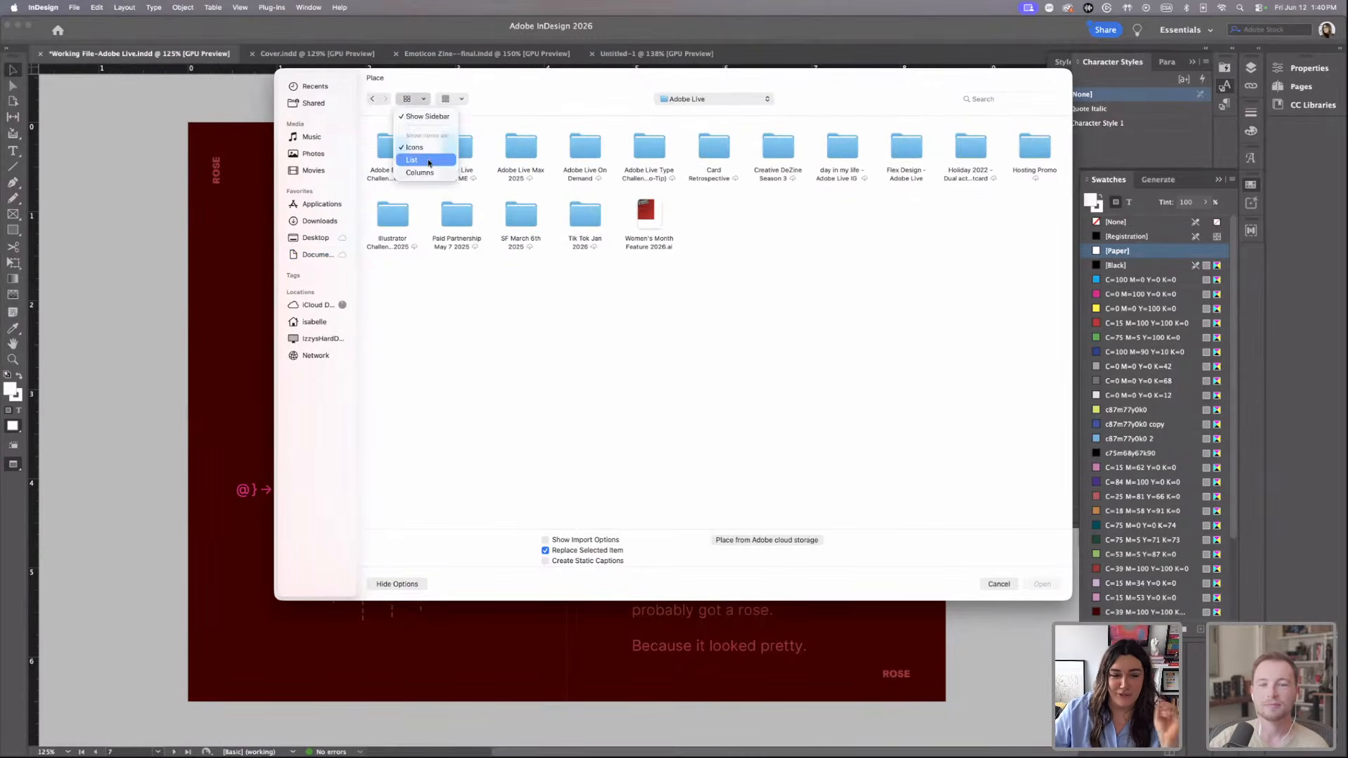
left_click(428, 163)
double_click(438, 141)
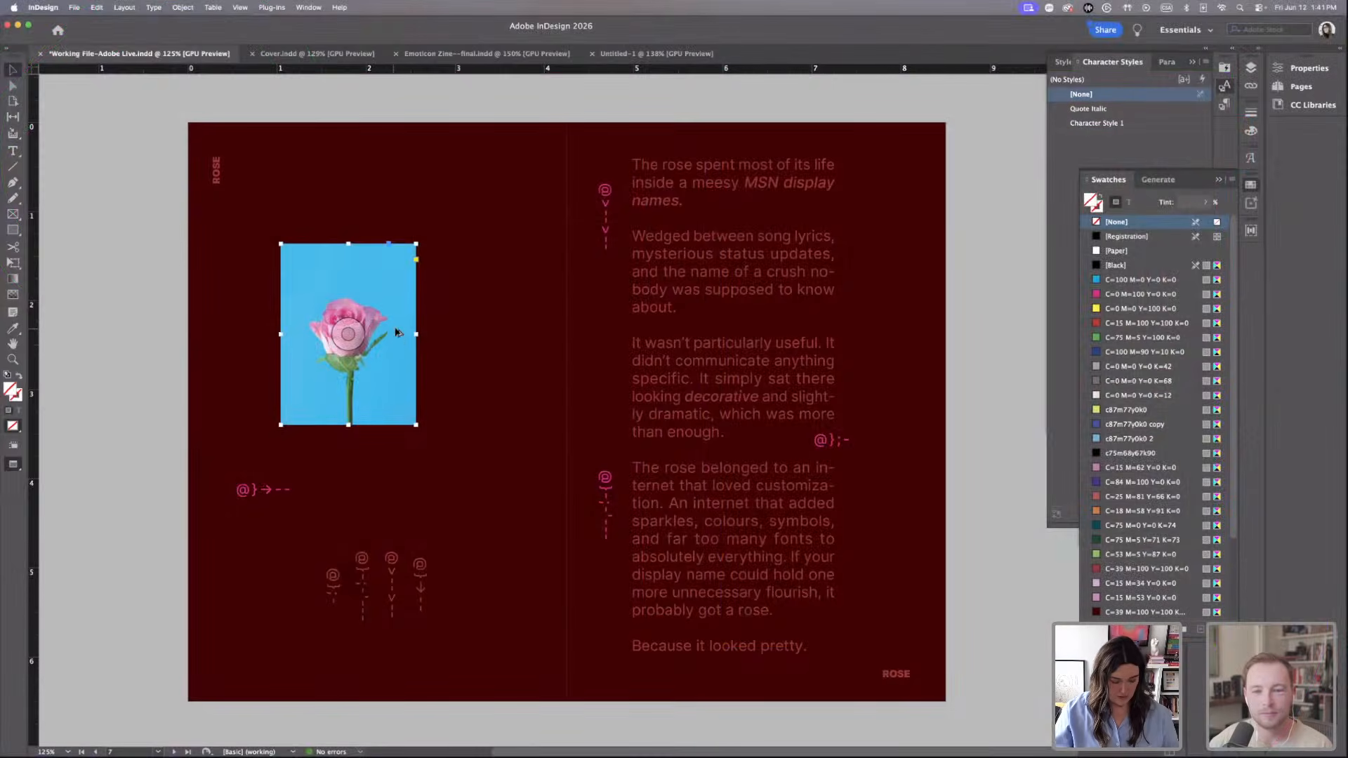
Duplicate the rose photo beside the original and replace the copy's image with the ASCII rose screenshot from the Desktop.
left_click_drag(396, 332, 542, 331)
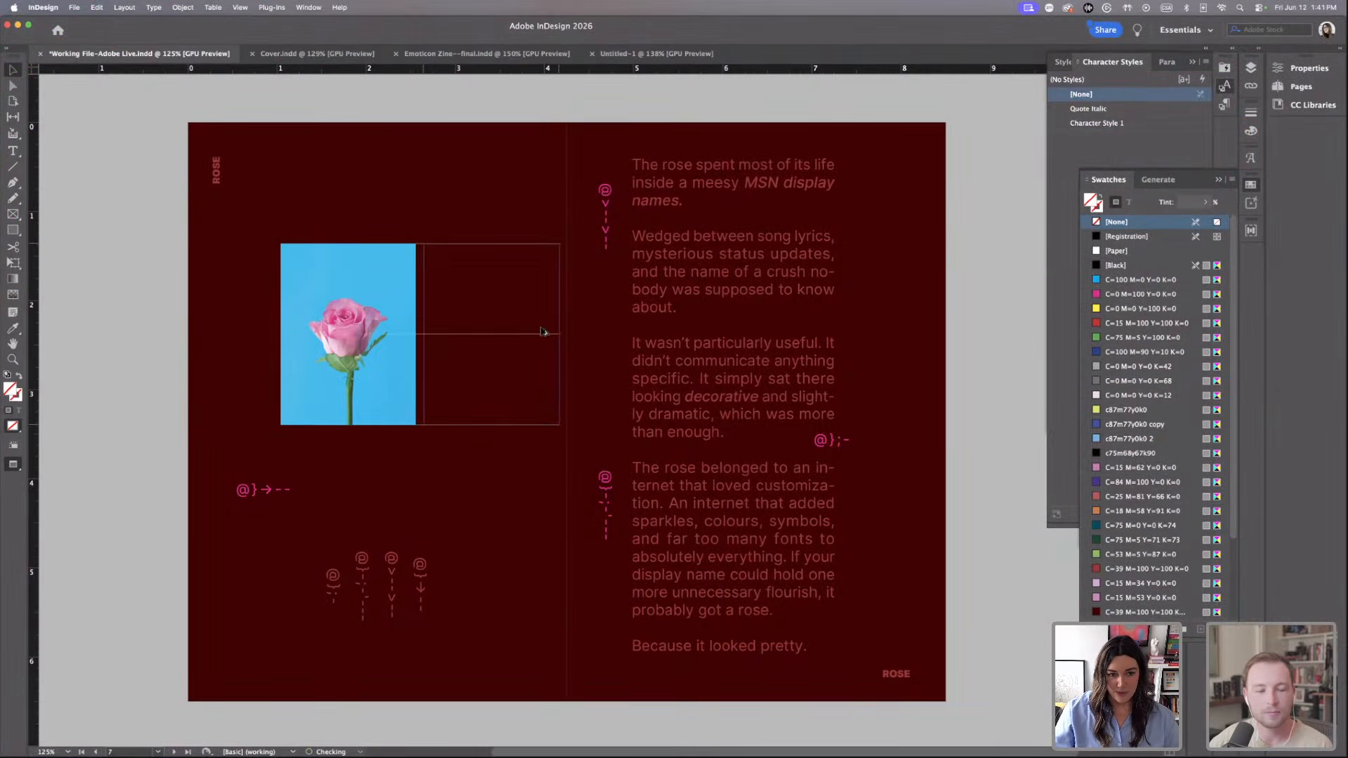
left_click(74, 7)
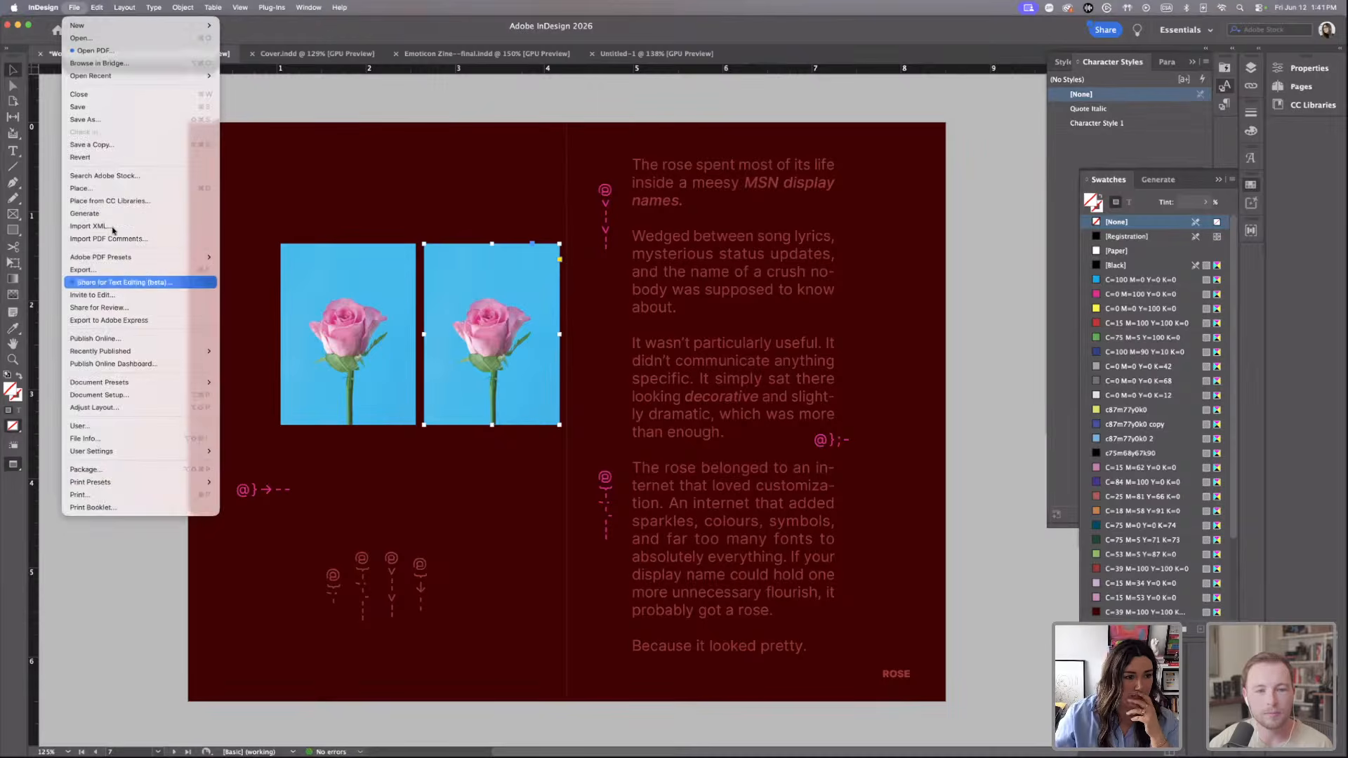
left_click(81, 188)
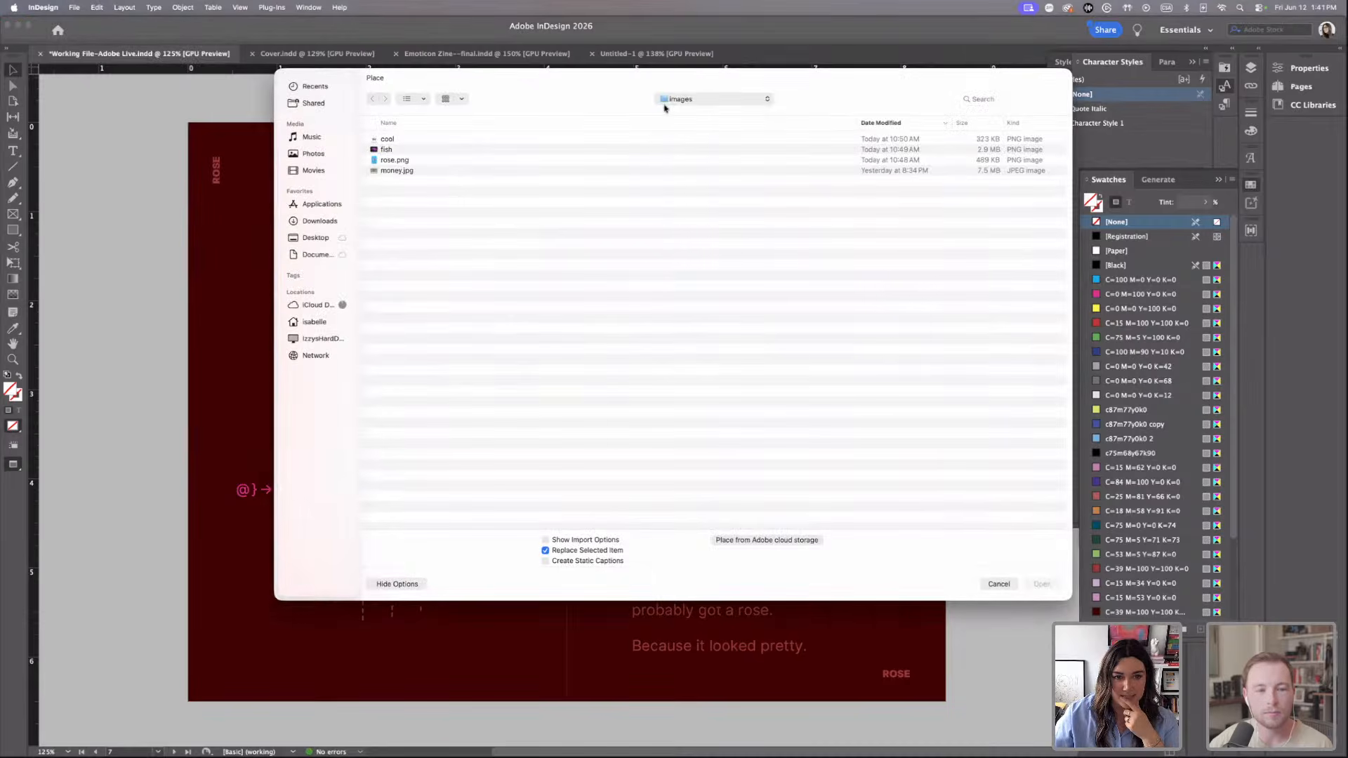
left_click(664, 108)
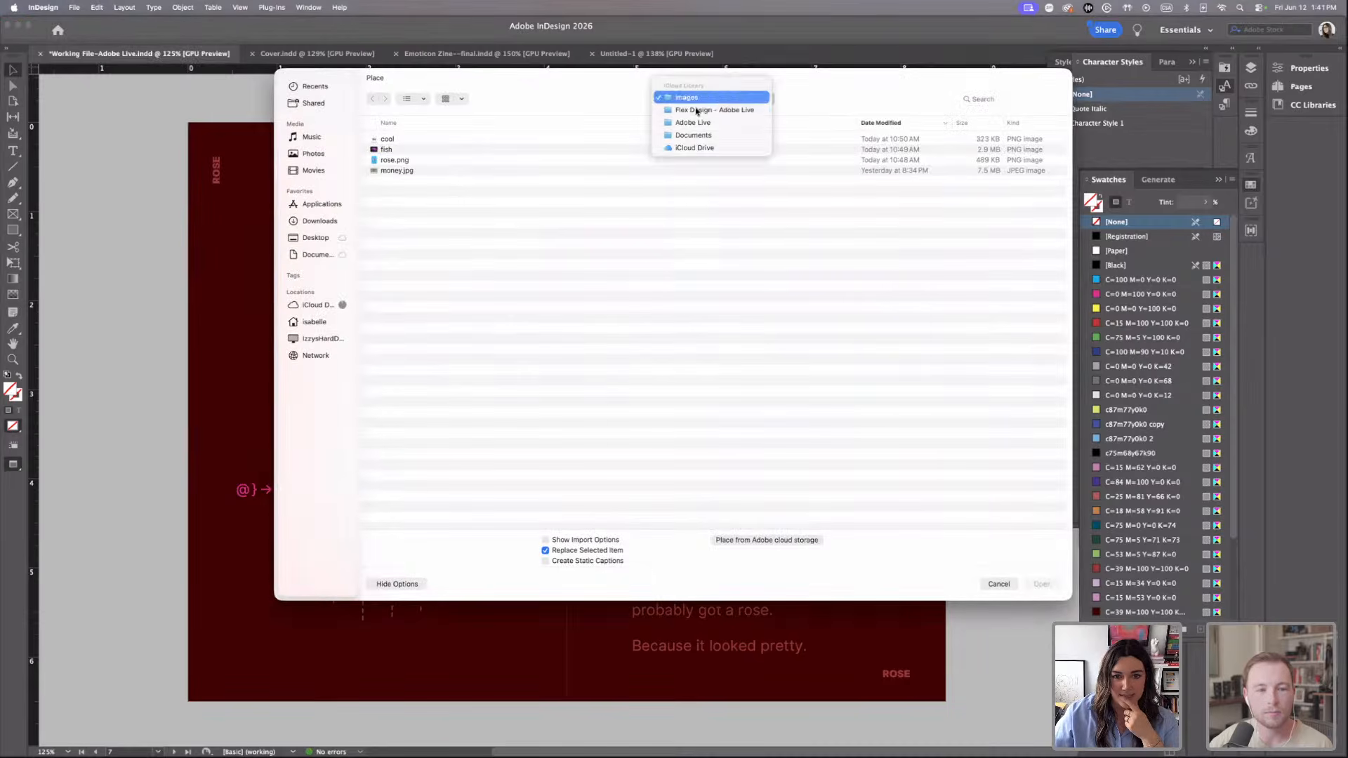
left_click(684, 111)
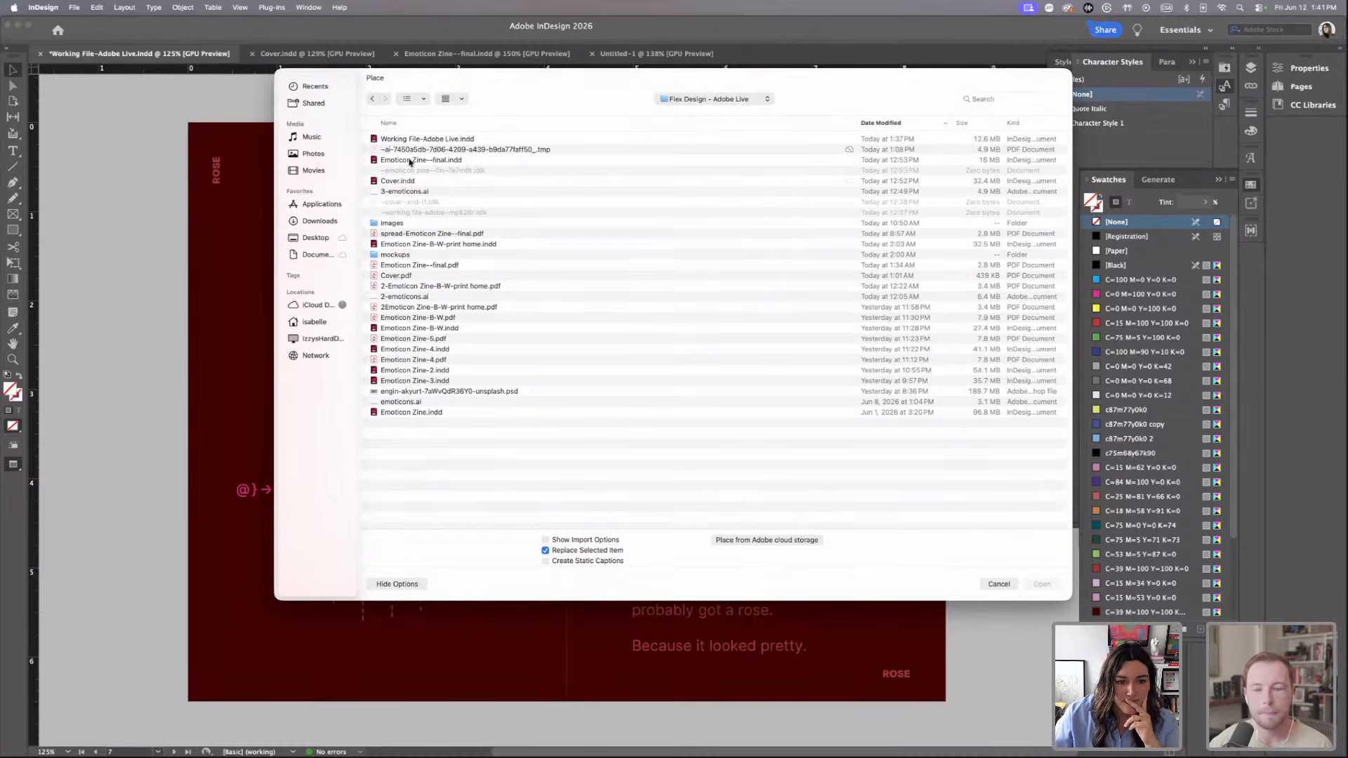
left_click(692, 99)
left_click(695, 111)
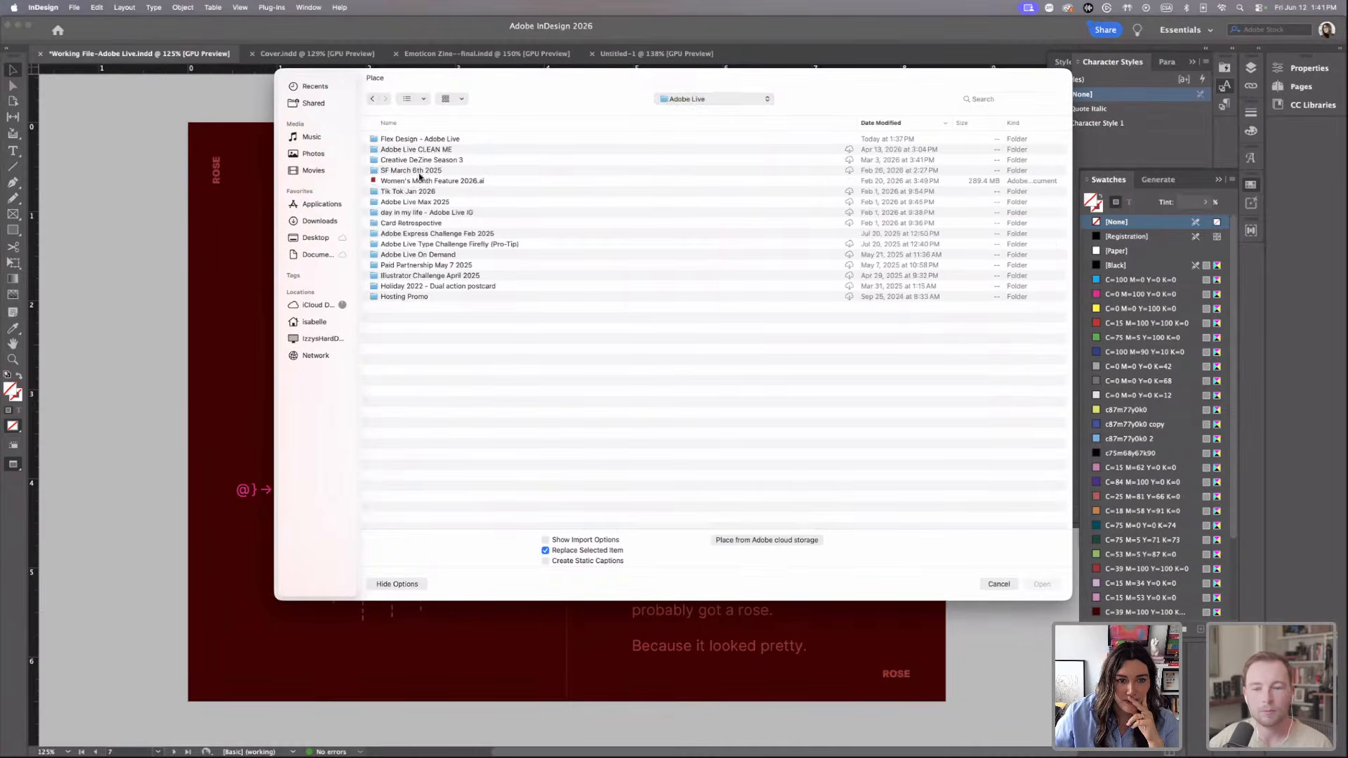
double_click(416, 139)
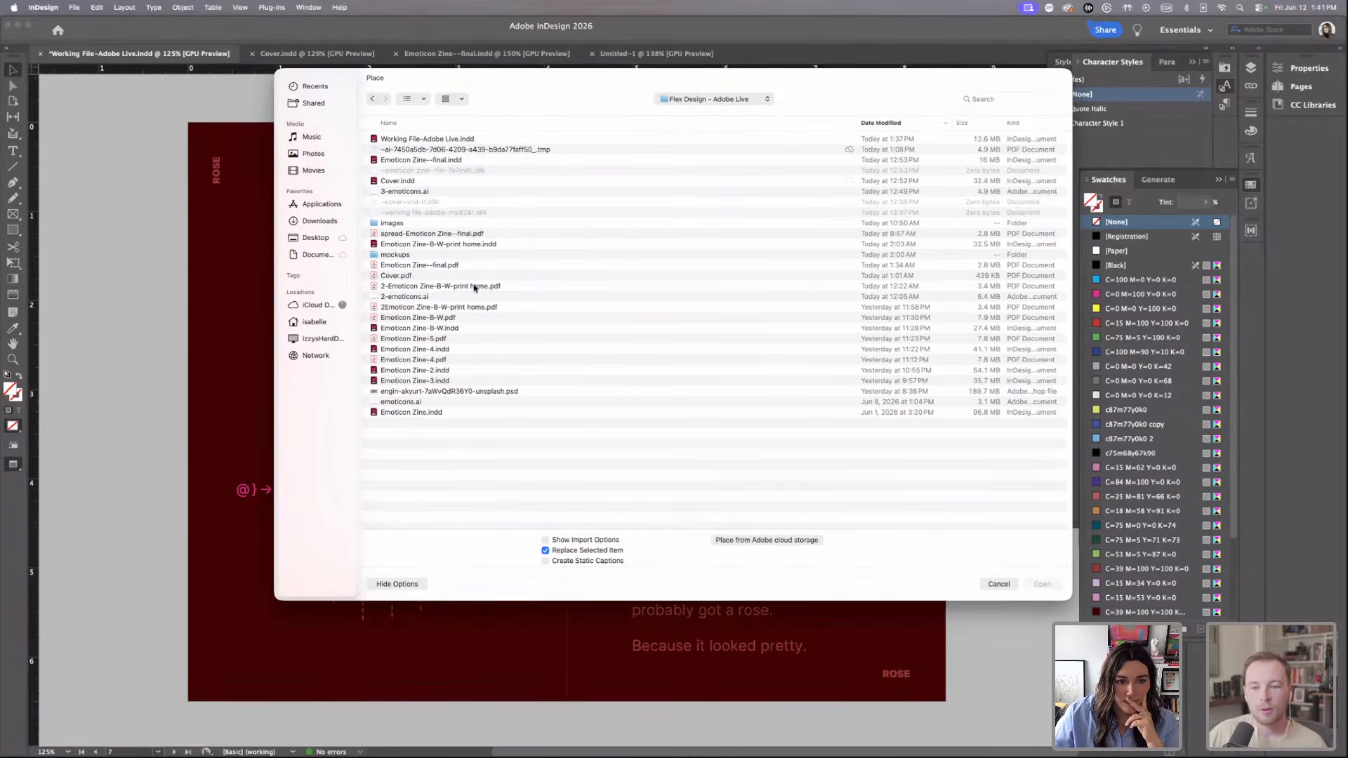
left_click(316, 238)
left_click(423, 100)
left_click(529, 228)
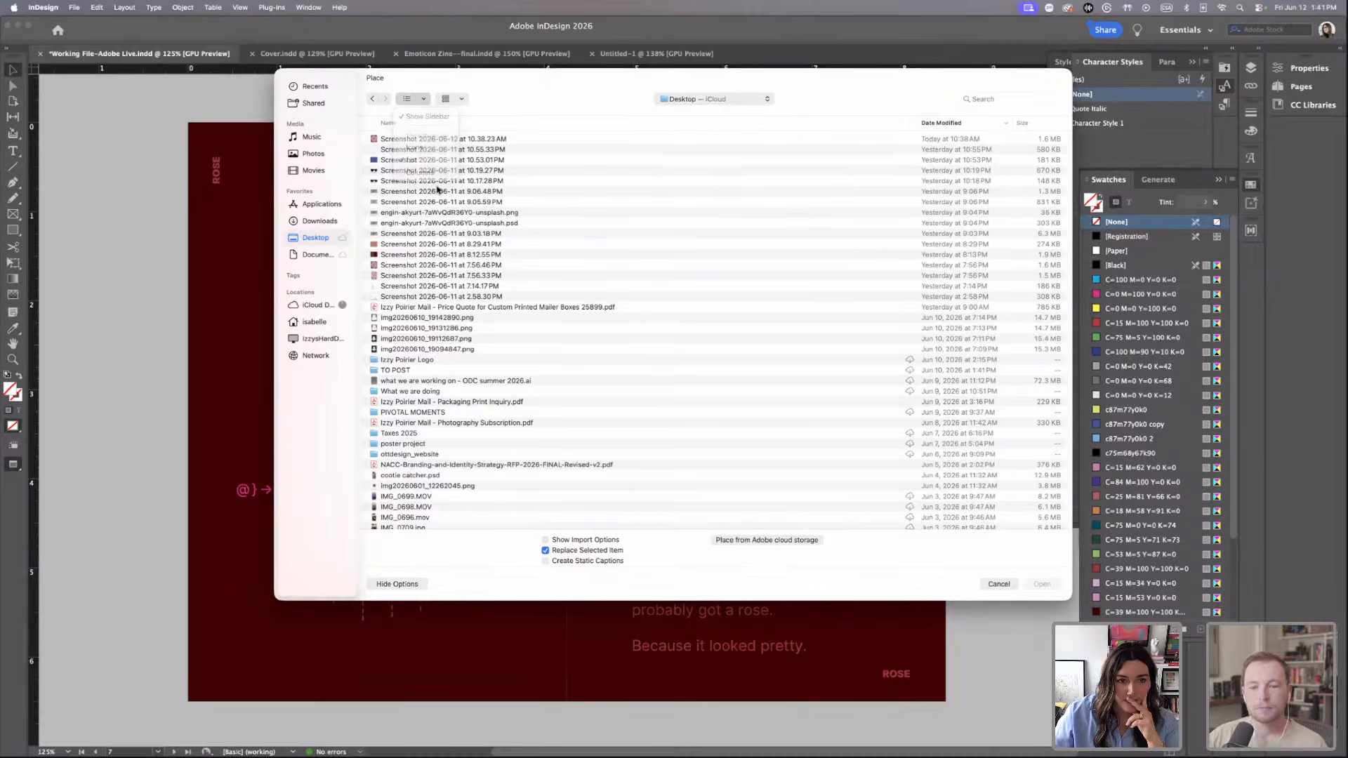
double_click(392, 148)
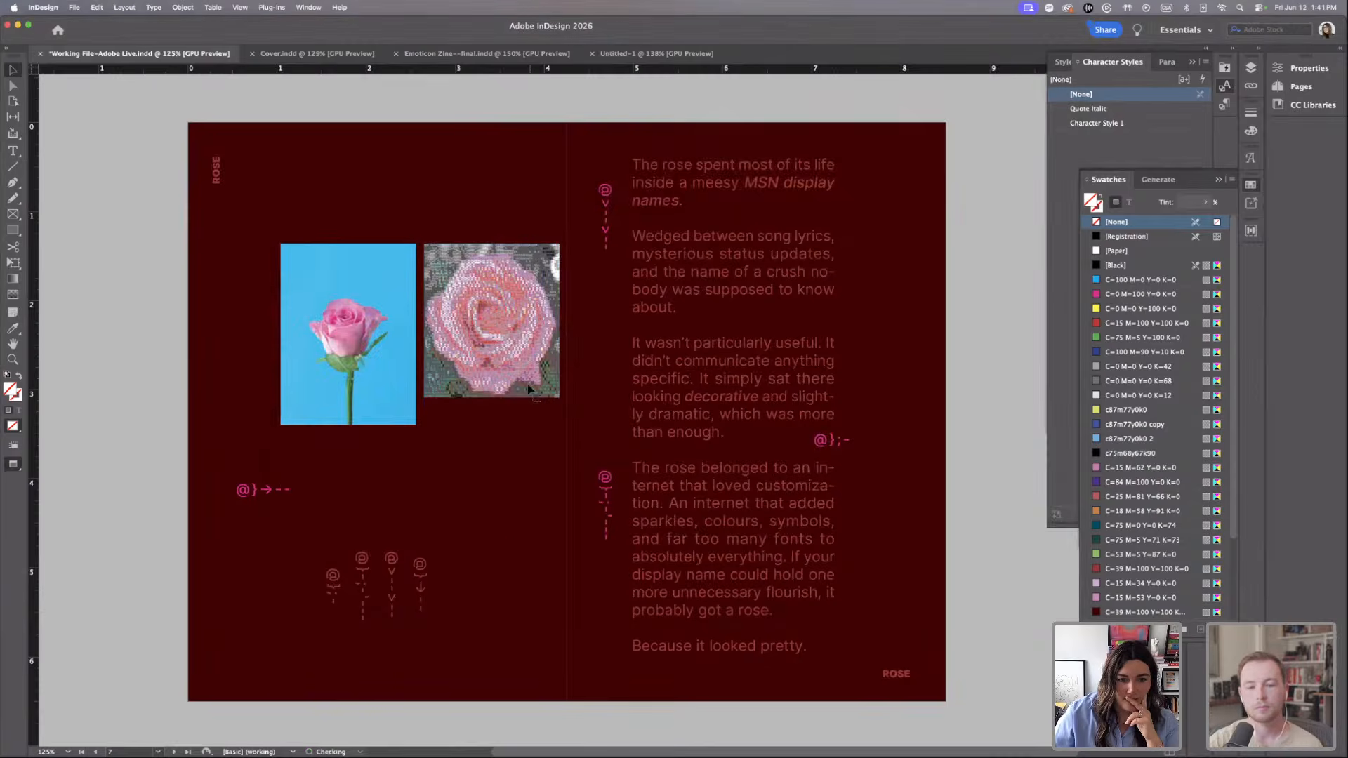
Fill the duplicate frame proportionally with the ASCII rose image, leaving the blue-background rose photo selected.
left_click(1298, 68)
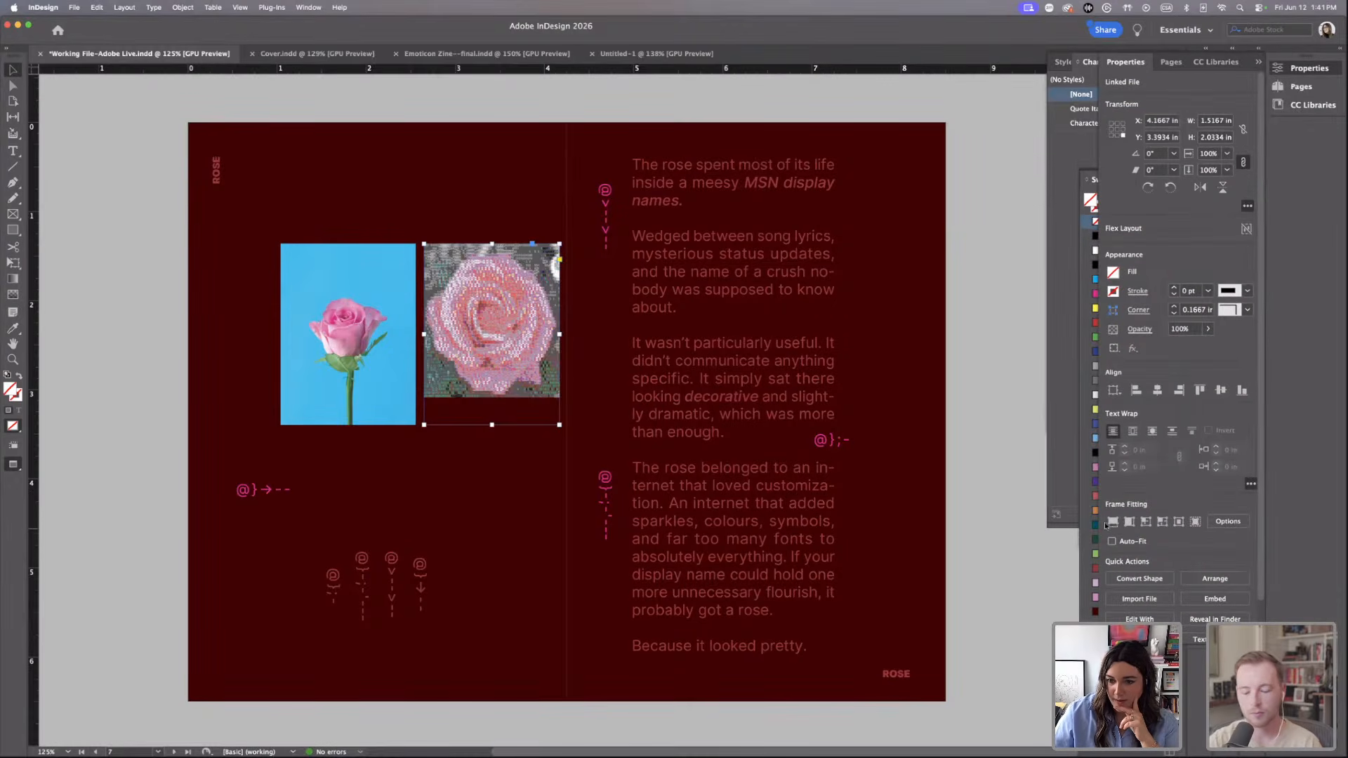
left_click(1113, 521)
left_click(397, 272)
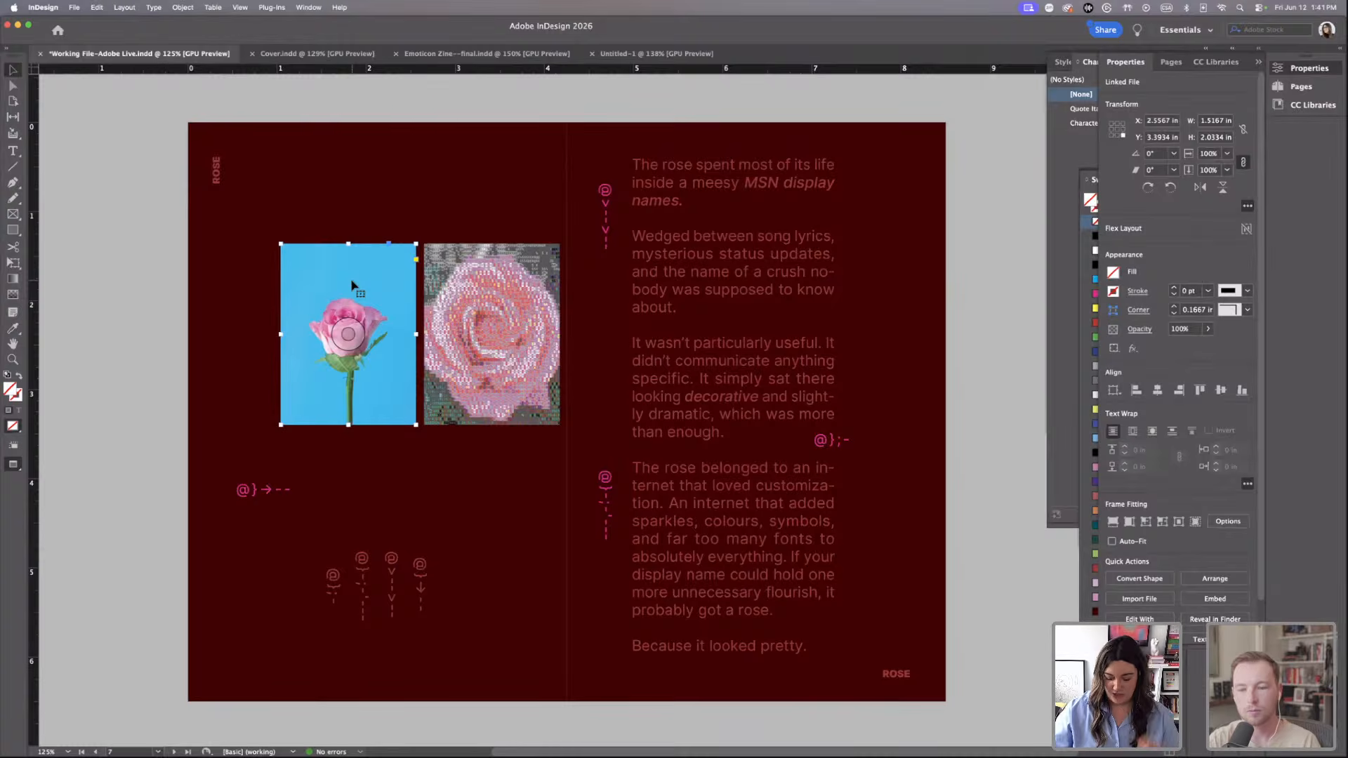
key("super+equal")
scroll(521, 385, "right", 3)
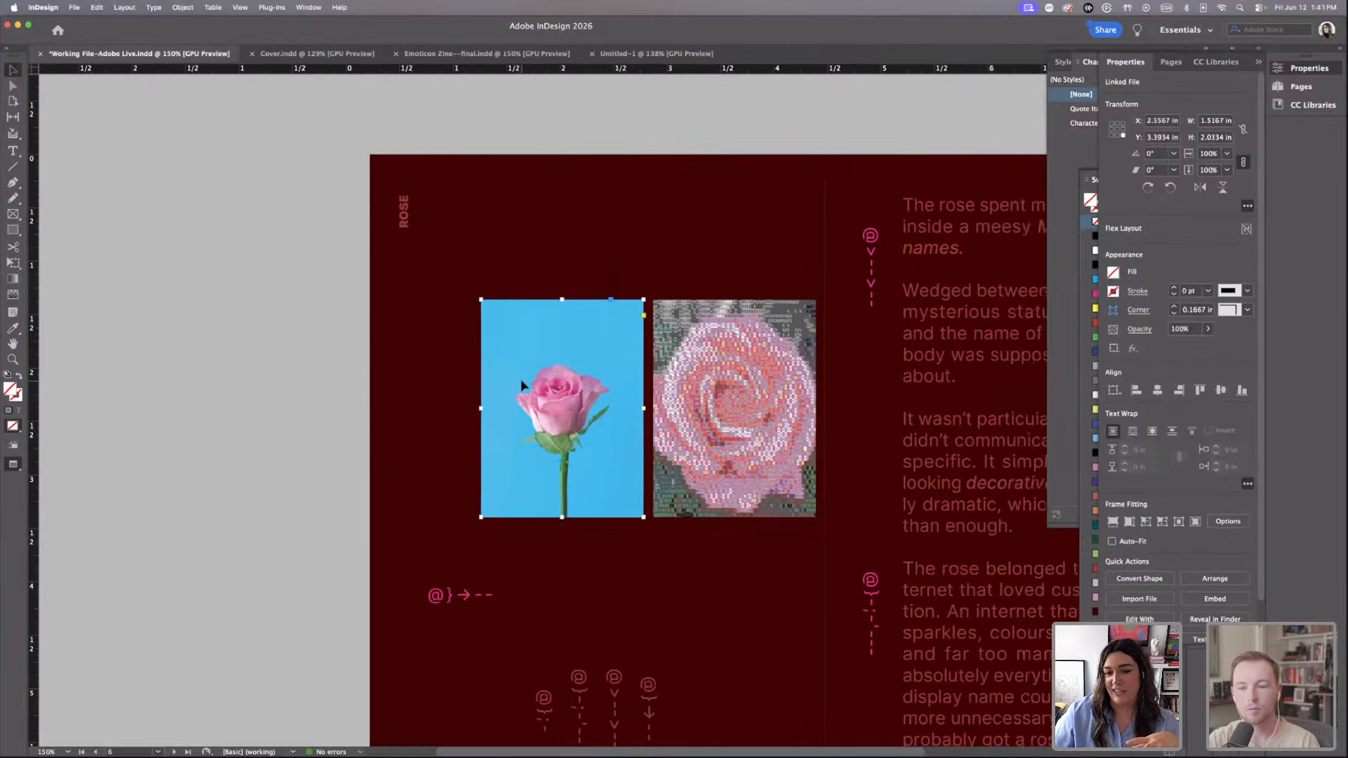
scroll(523, 420, "down", 2)
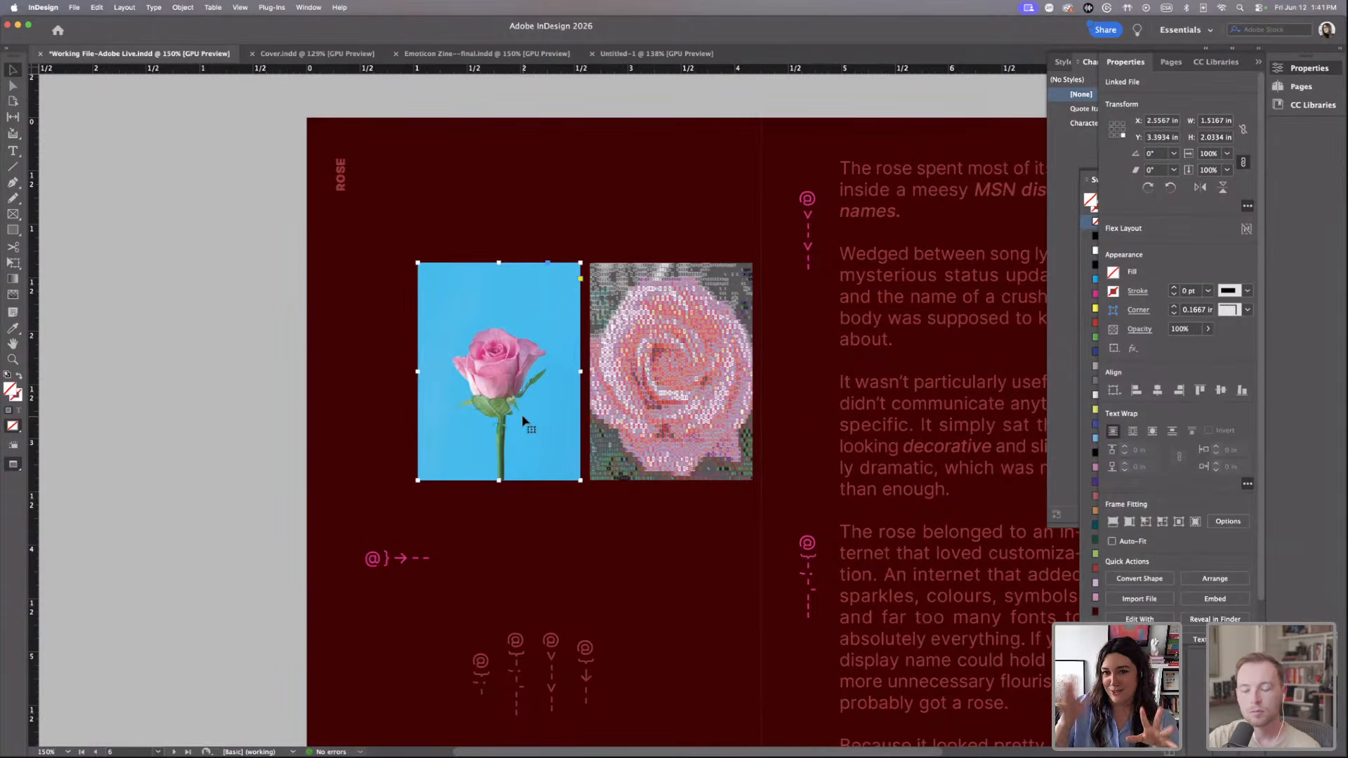
left_click(656, 300)
left_click(565, 303)
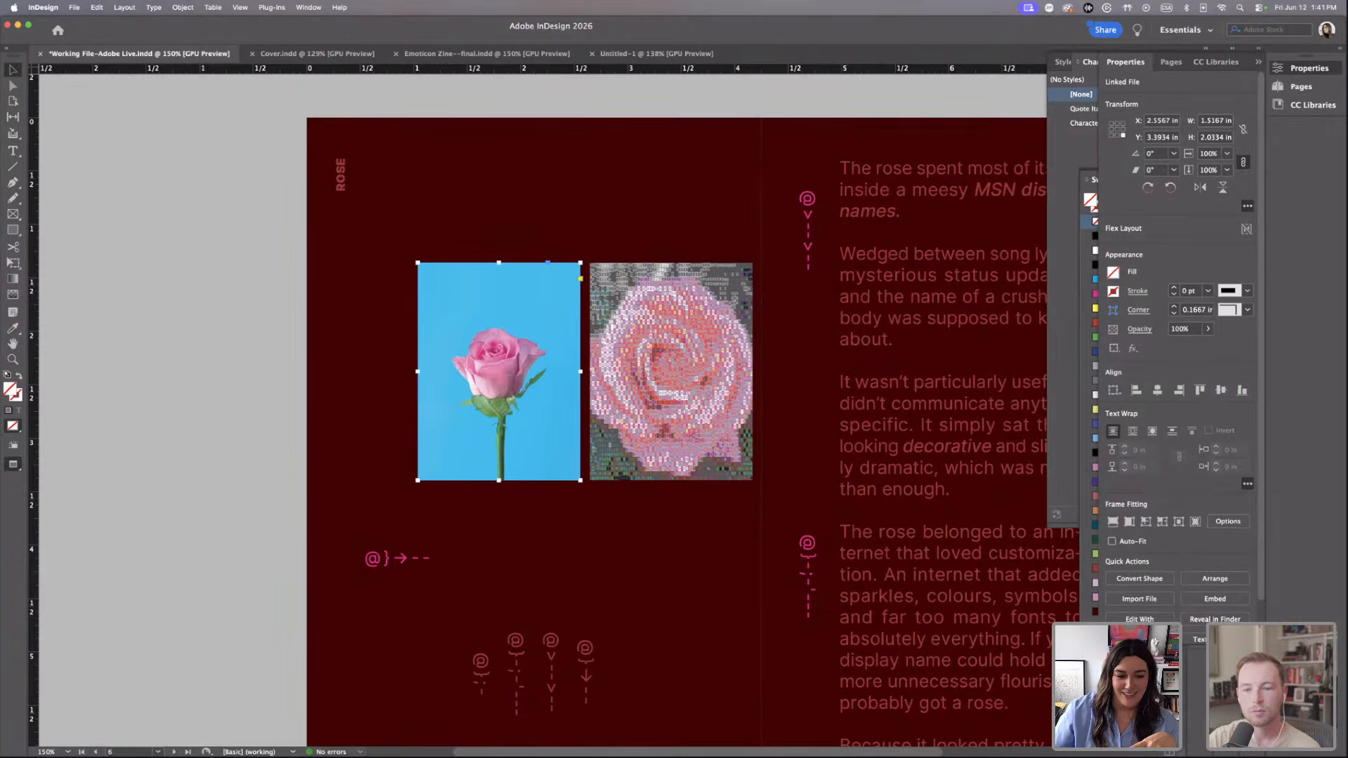
Switch to the ascii-art-generator.org page in Chrome, upload rose.png from the images folder and set the width to 90.
left_click(258, 744)
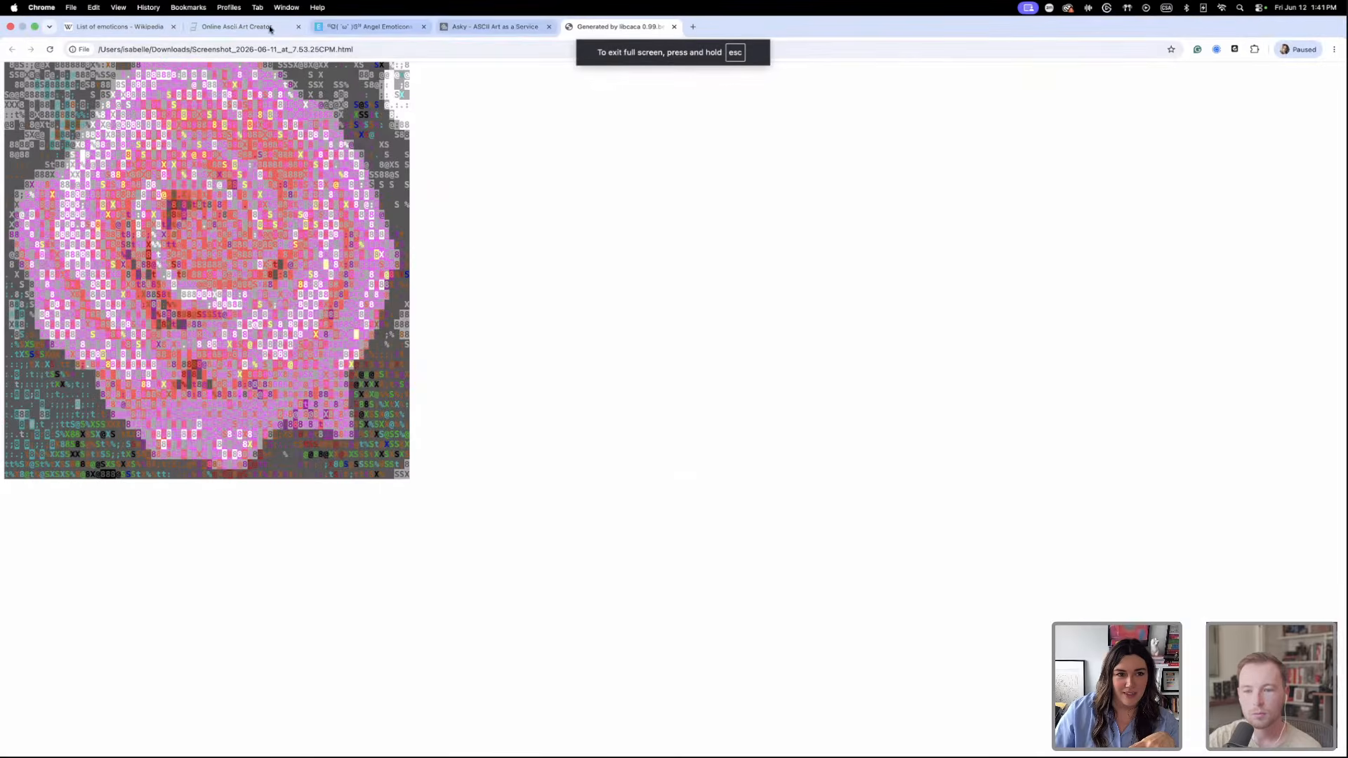
left_click(239, 28)
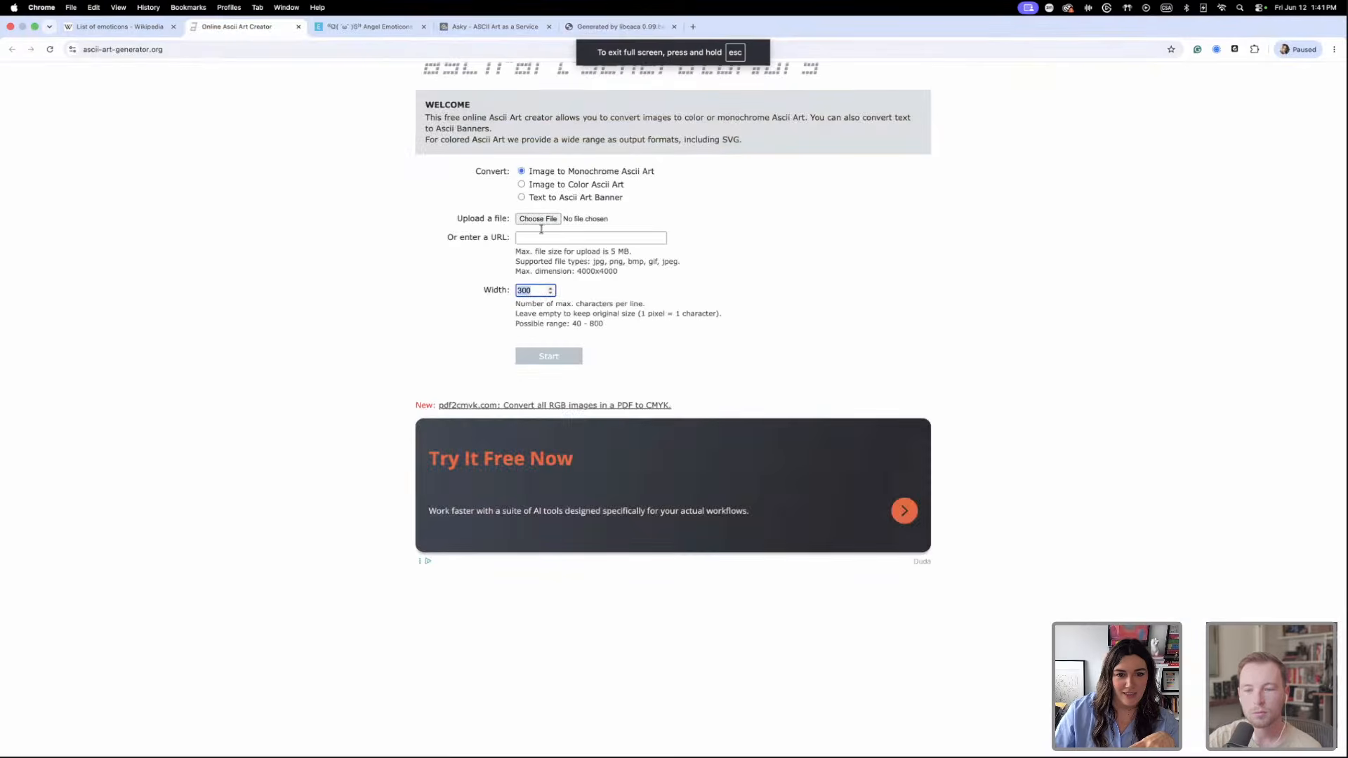
left_click(537, 219)
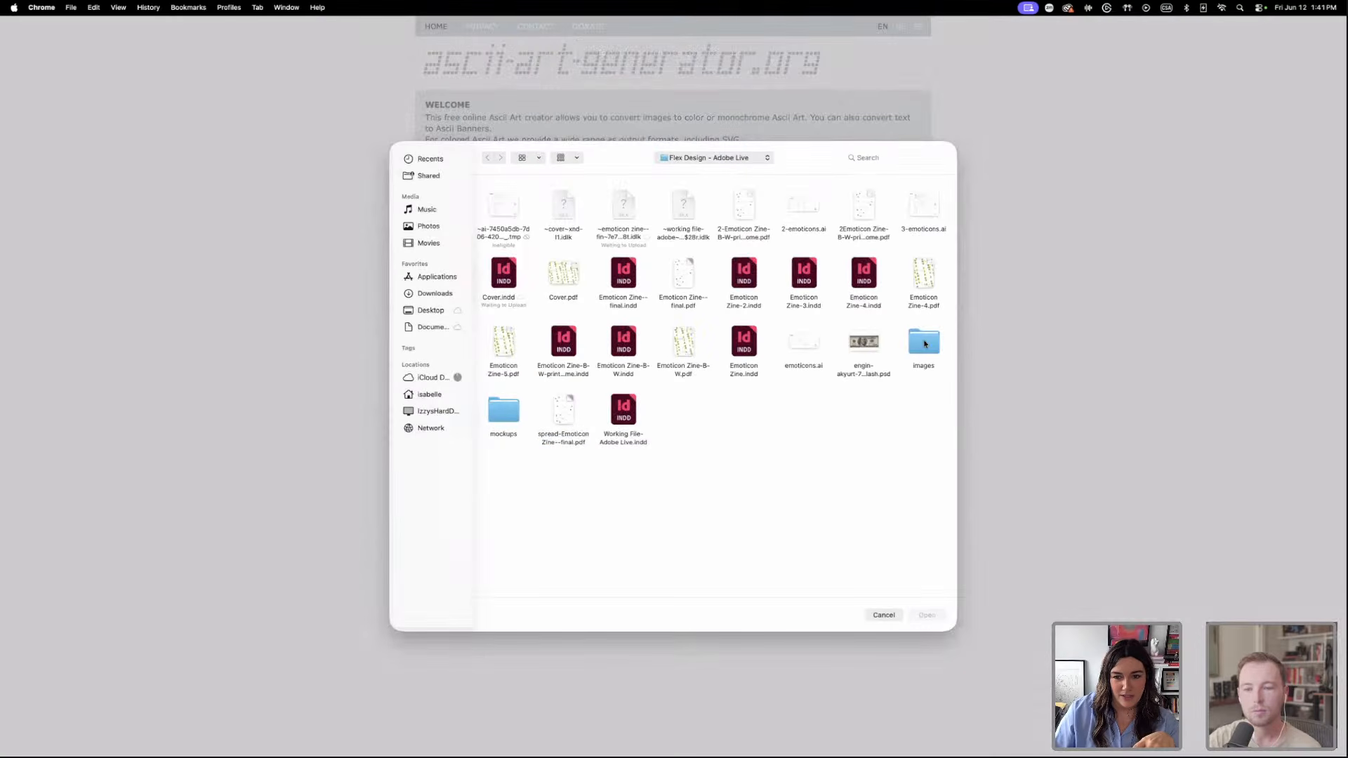
double_click(924, 344)
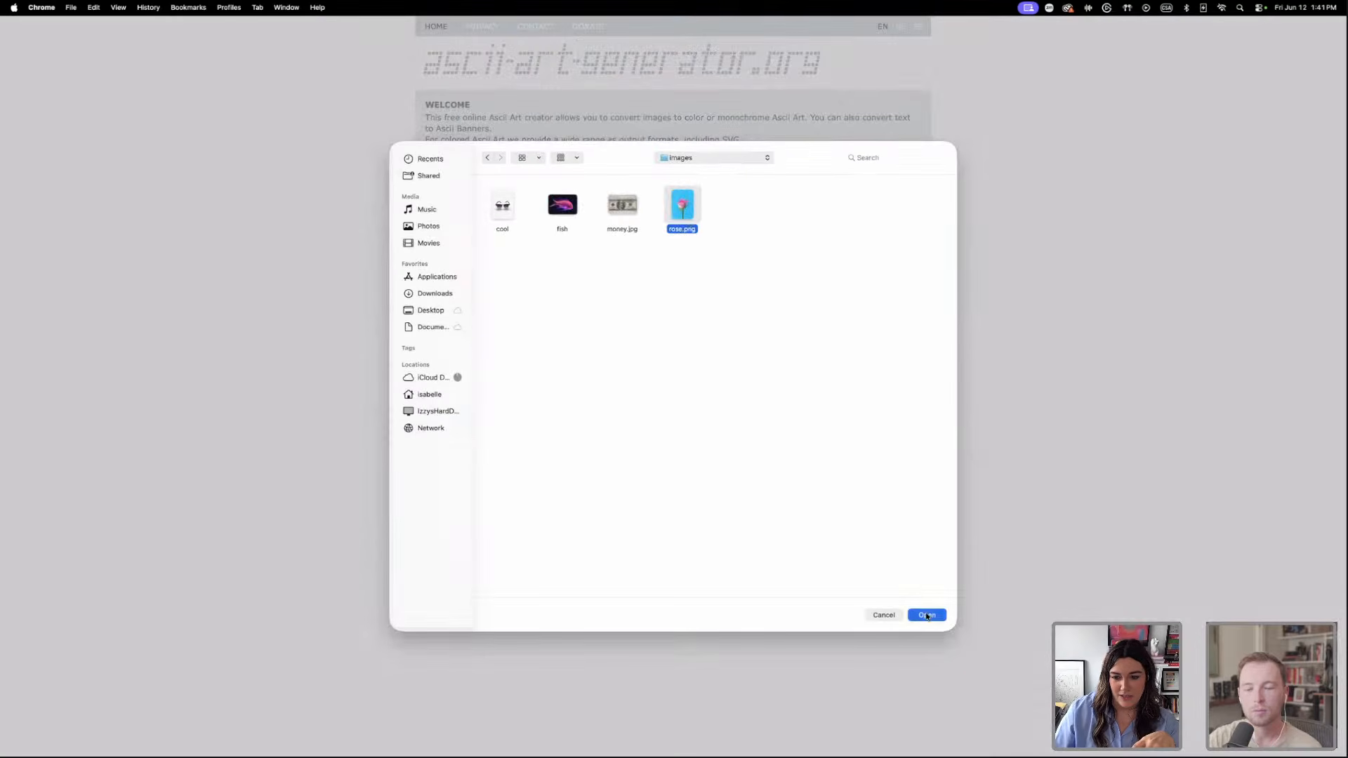
left_click(926, 615)
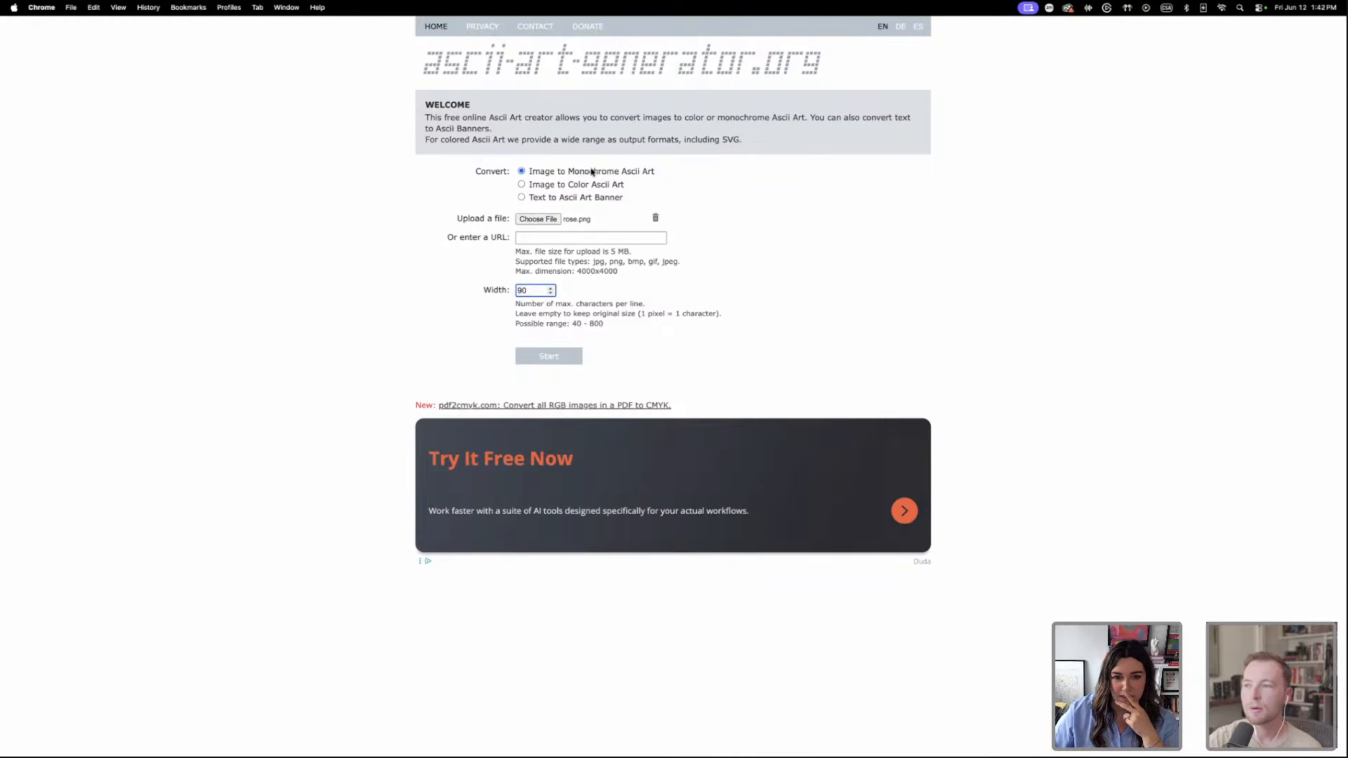
Convert rose.png to monochrome ASCII art, review the preview and return to the converter form.
left_click(548, 356)
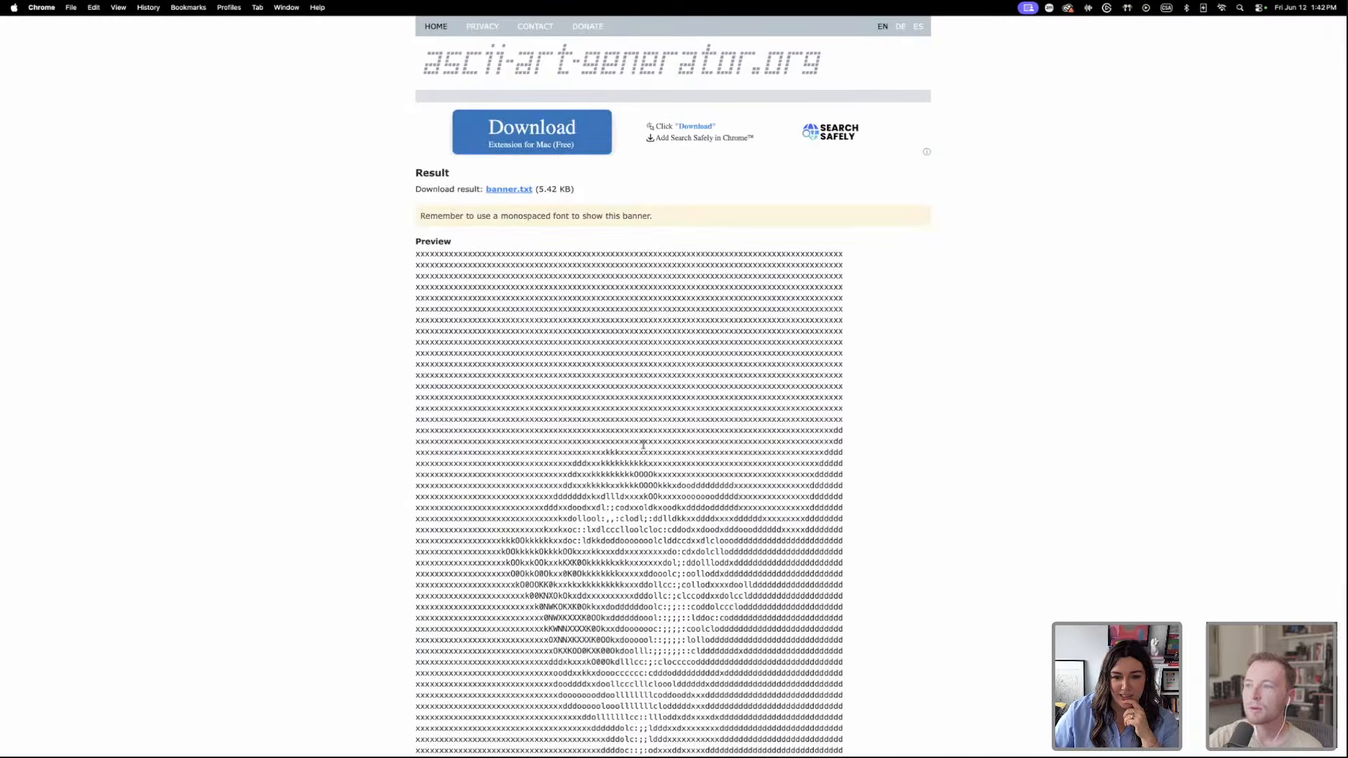
scroll(643, 444, "down", 5)
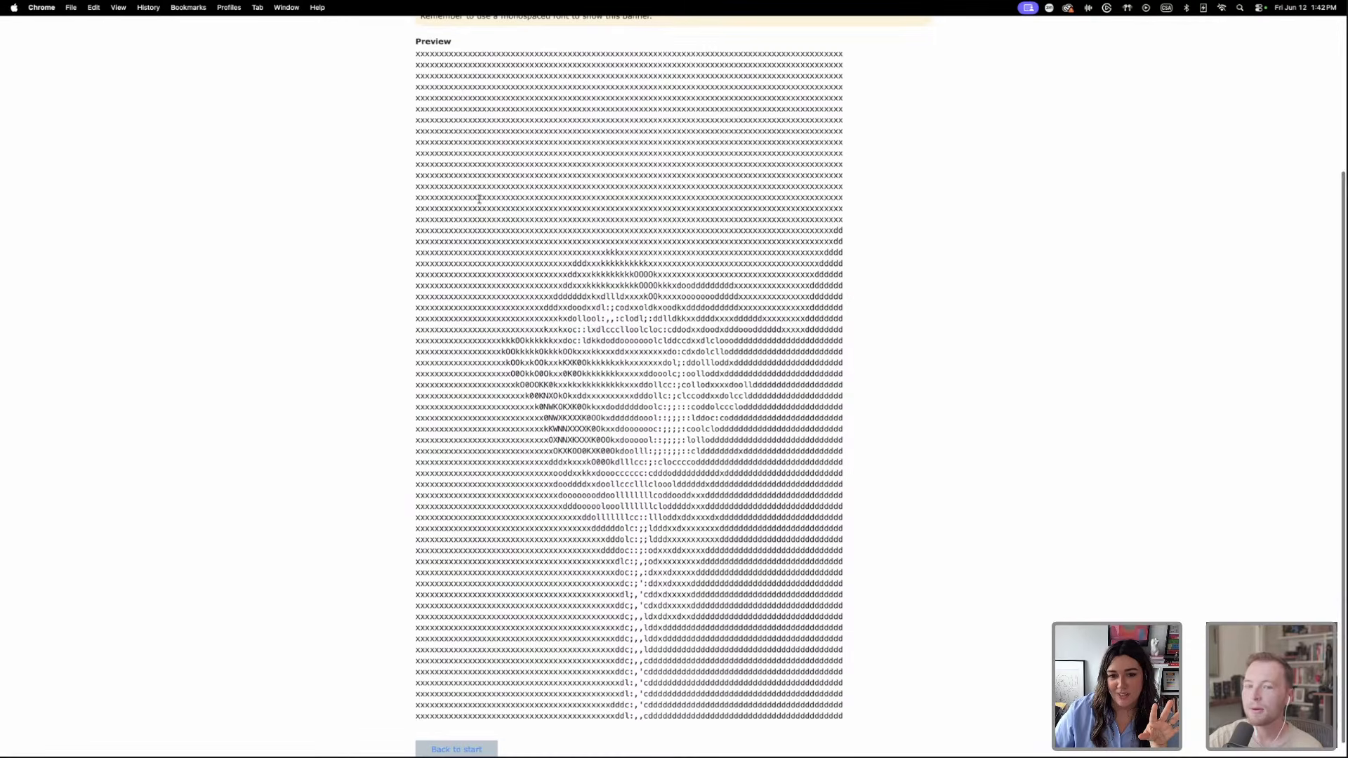
scroll(815, 651, "up", 2)
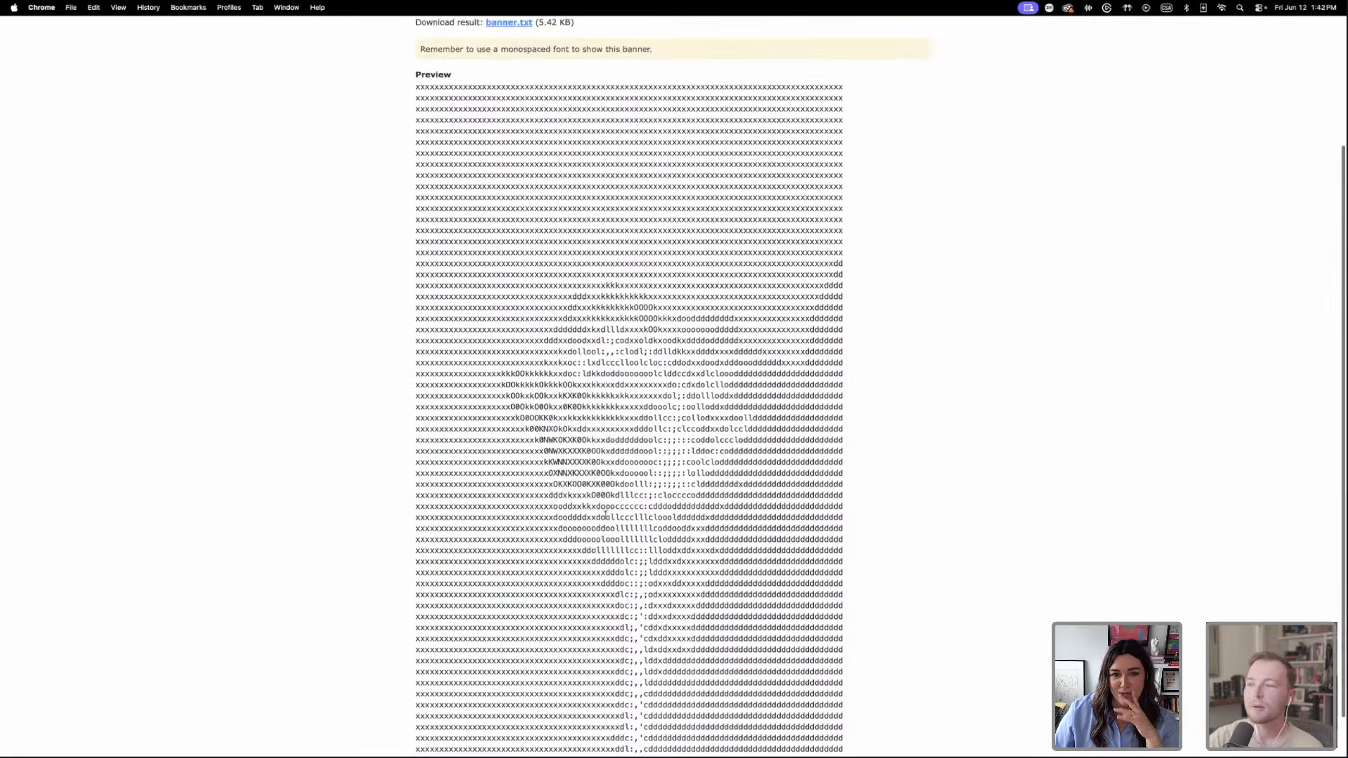
scroll(605, 515, "down", 3)
left_click(441, 732)
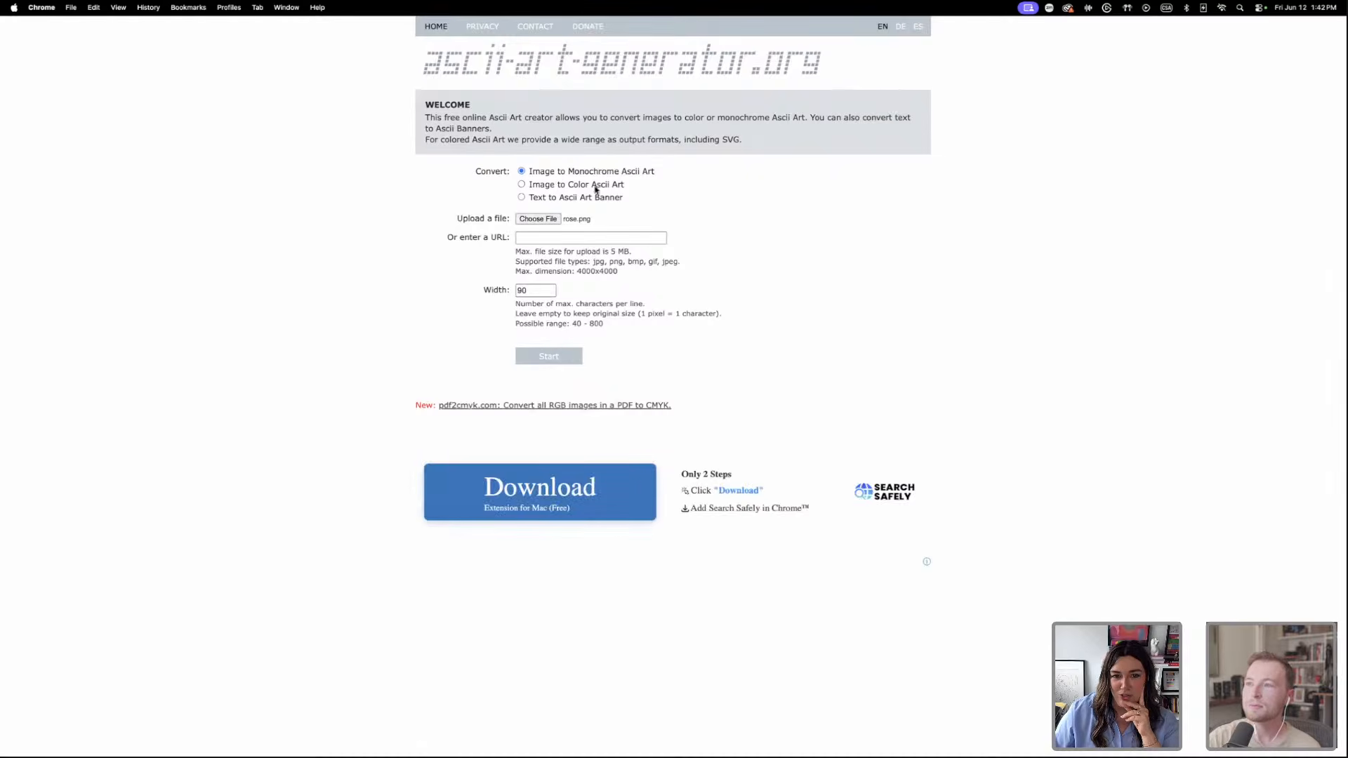
Convert rose.png to color ASCII art in the HTML with DIV and CSS format at width 90.
left_click(521, 184)
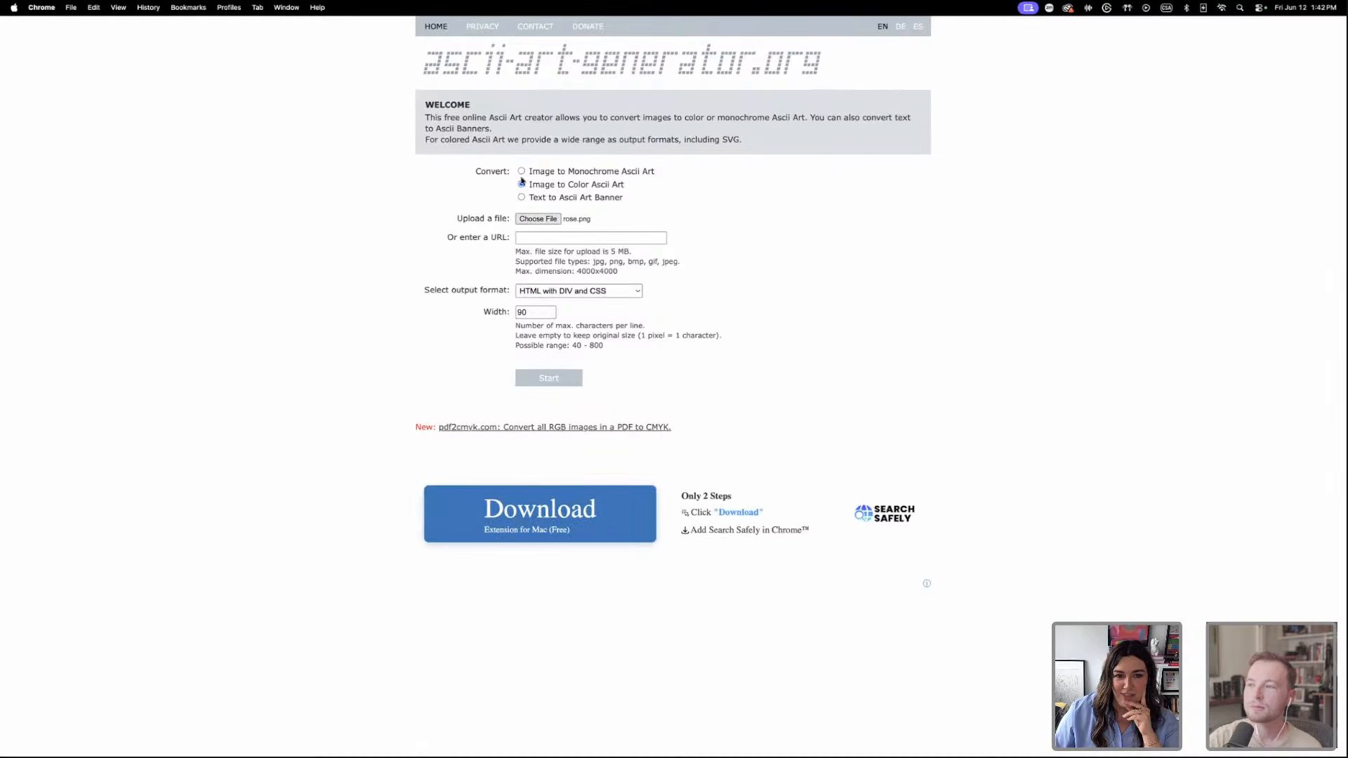
left_click(537, 219)
left_click(669, 208)
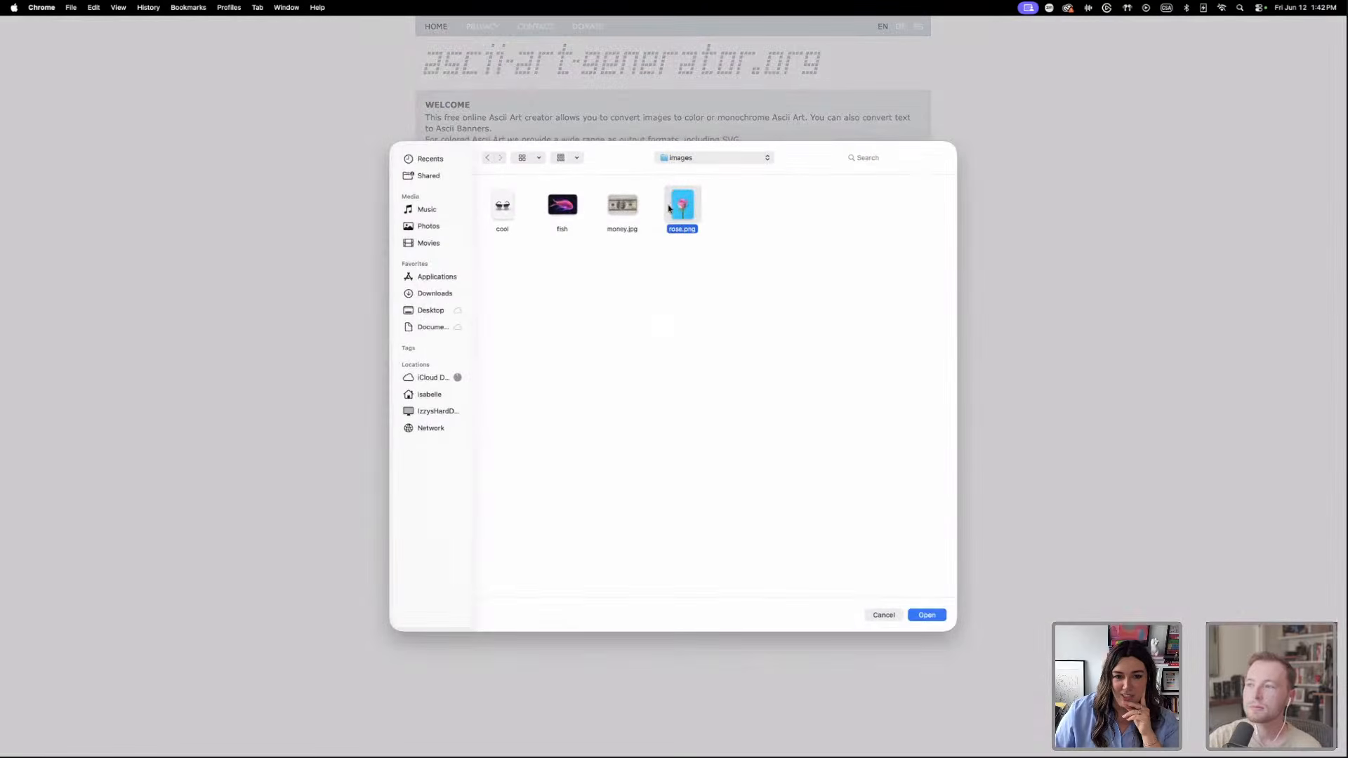
left_click(932, 617)
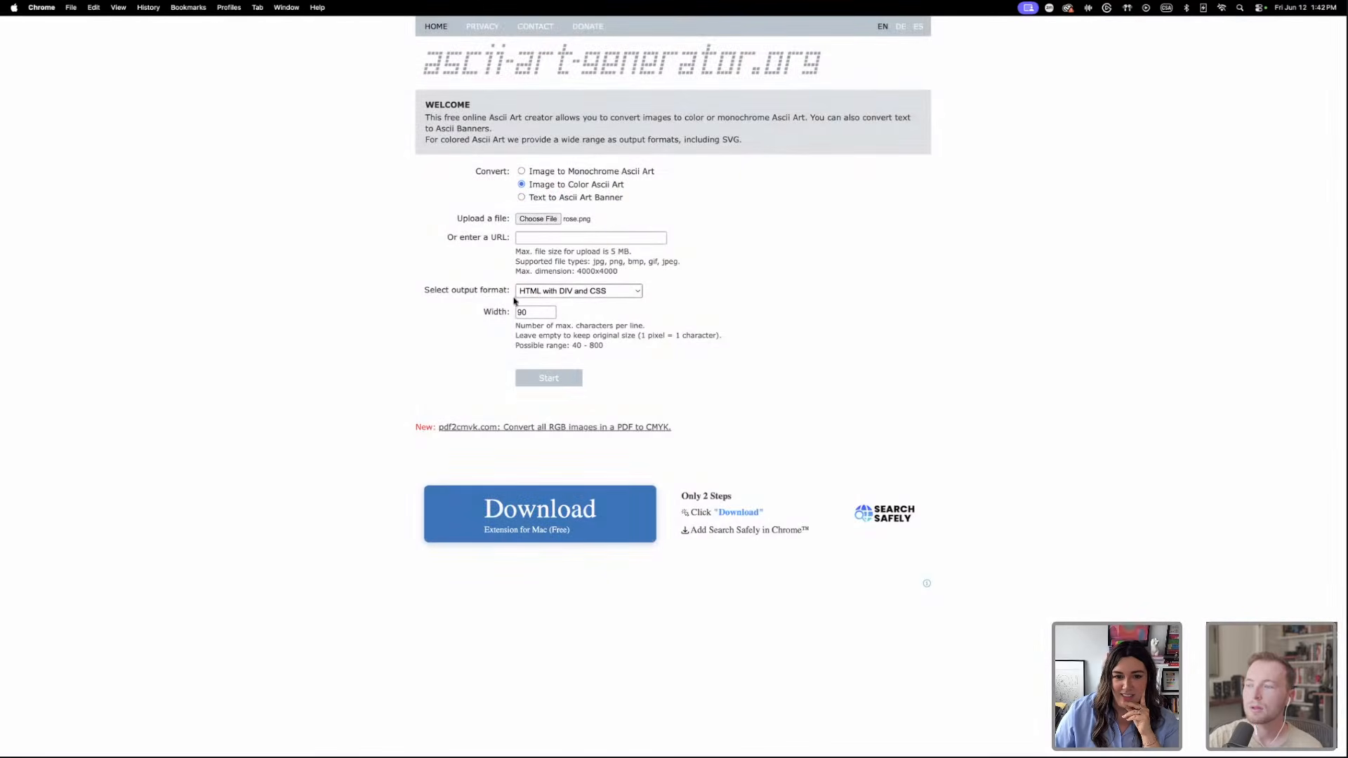
left_click(553, 379)
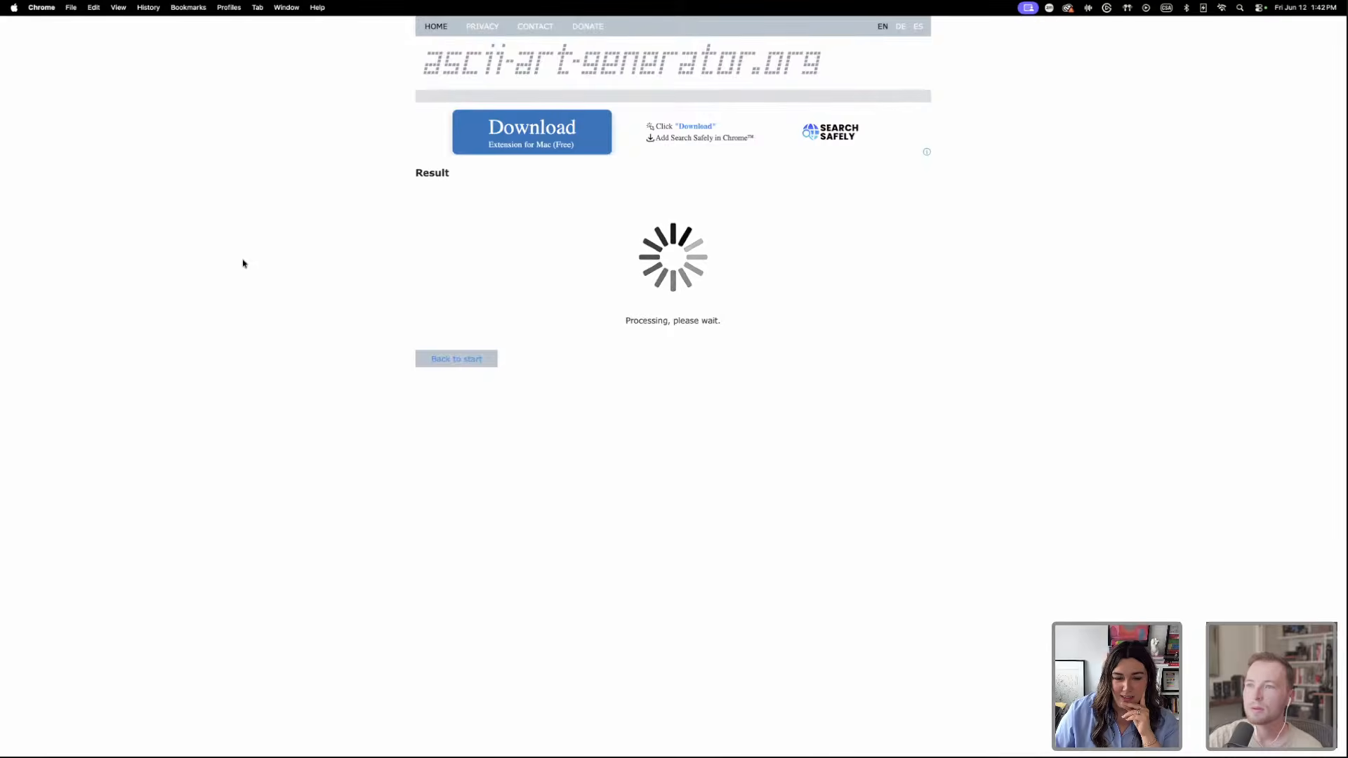
Capture a screenshot of the color ASCII rose, cropped to the width of the artwork in the result preview.
scroll(243, 264, "down", 3)
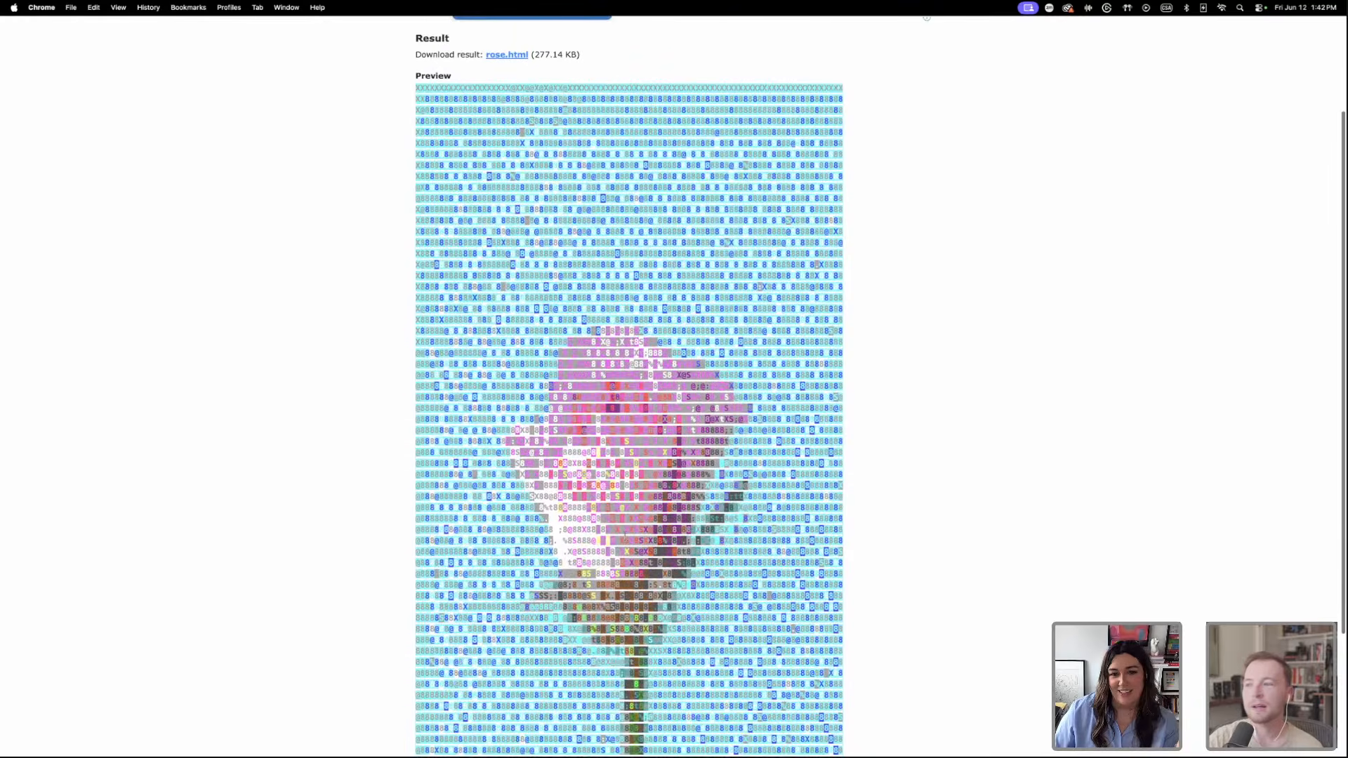
scroll(624, 535, "down", 4)
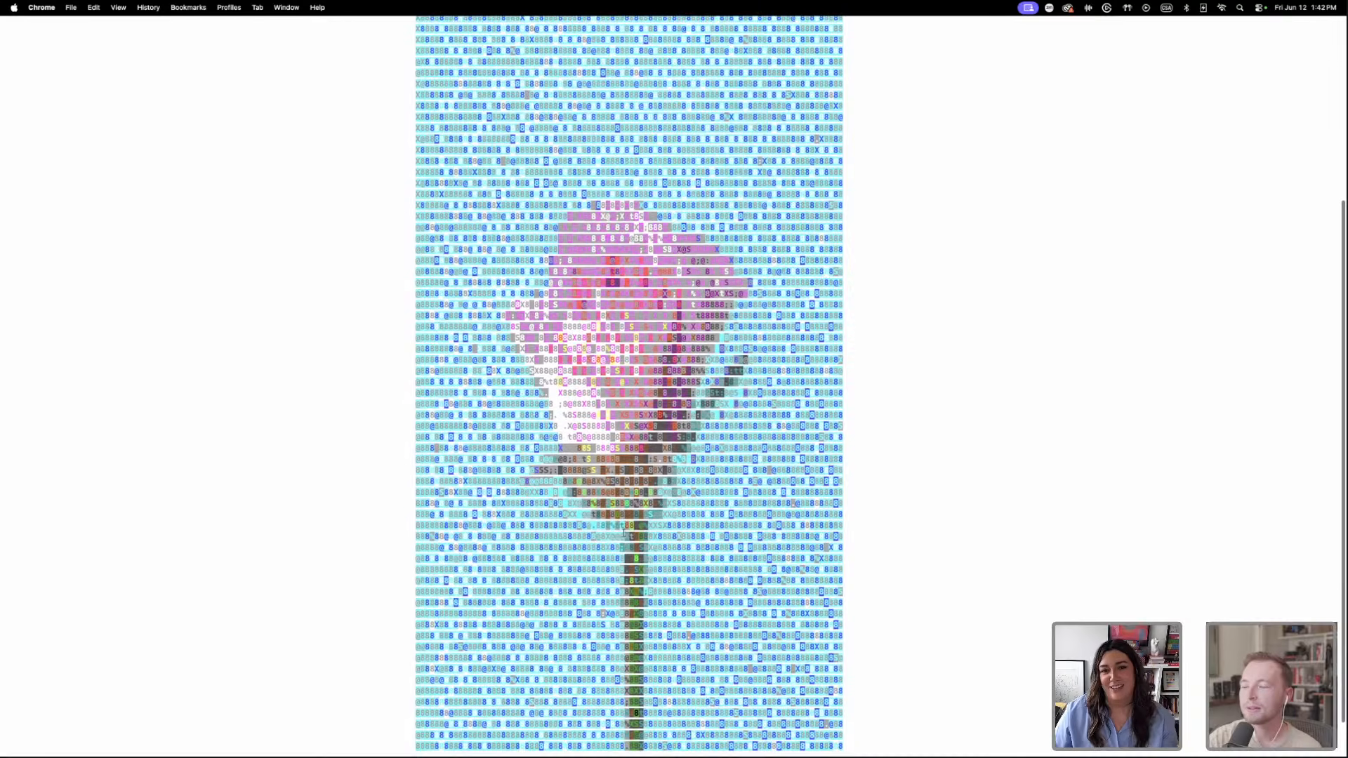
key("super+shift+4")
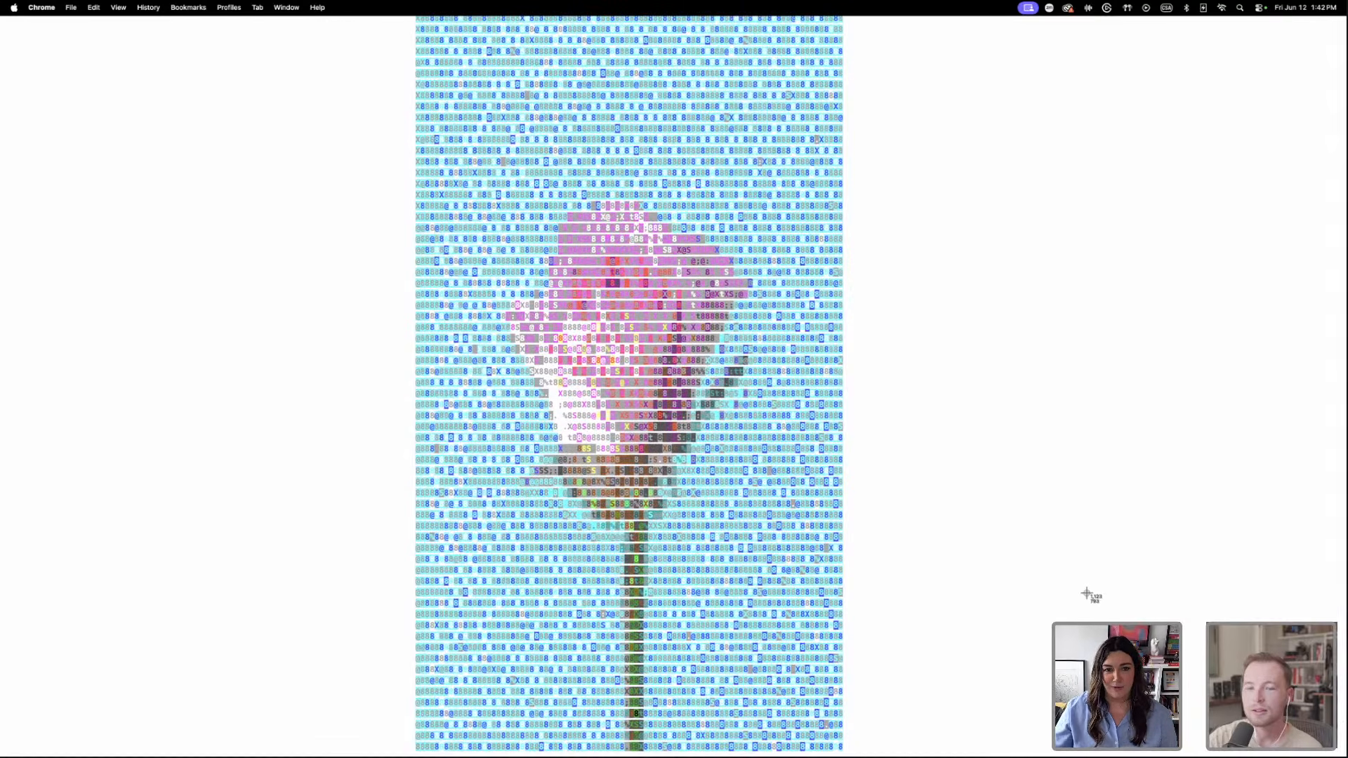
left_click_drag(416, 69, 842, 713)
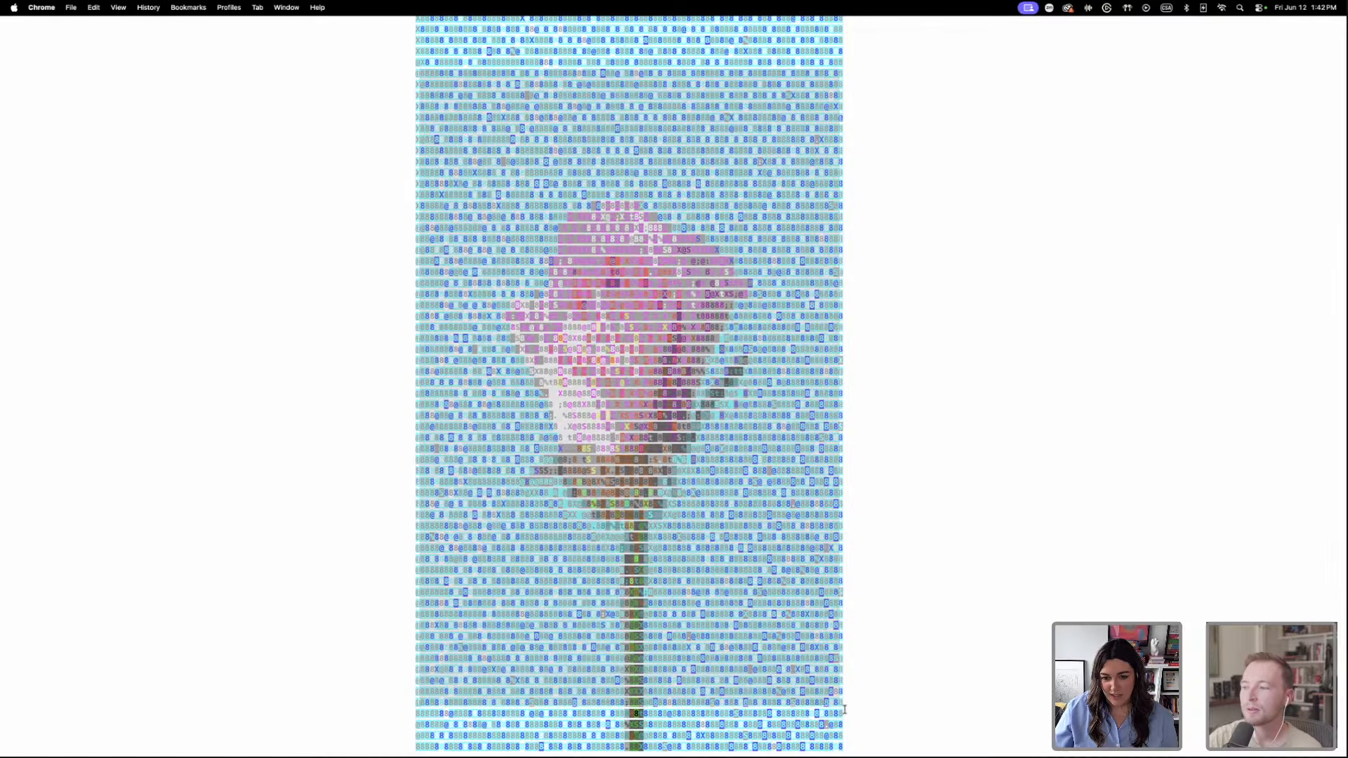
Switch to InDesign and place the newest rose screenshot from the Desktop, replacing the selected item.
mouse_move(253, 755)
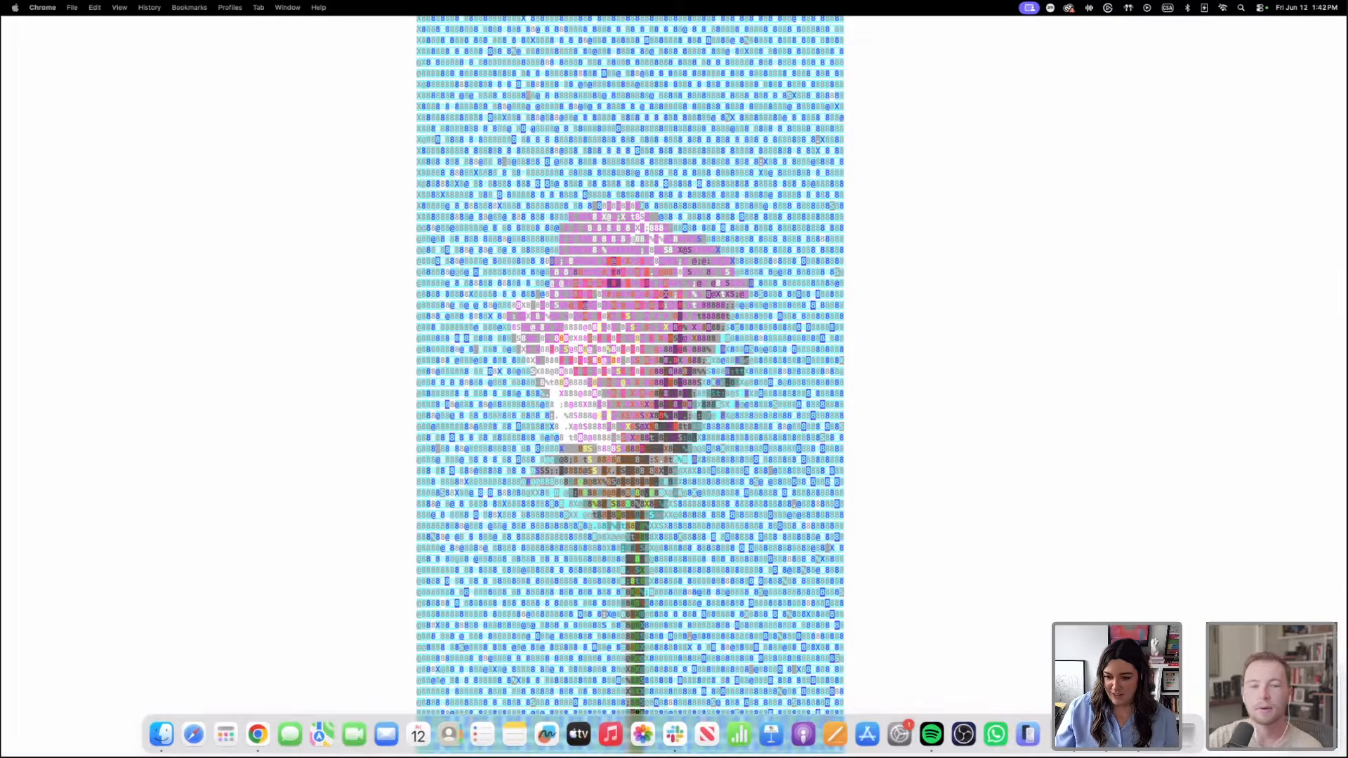
left_click(1105, 734)
left_click_drag(1312, 707, 393, 358)
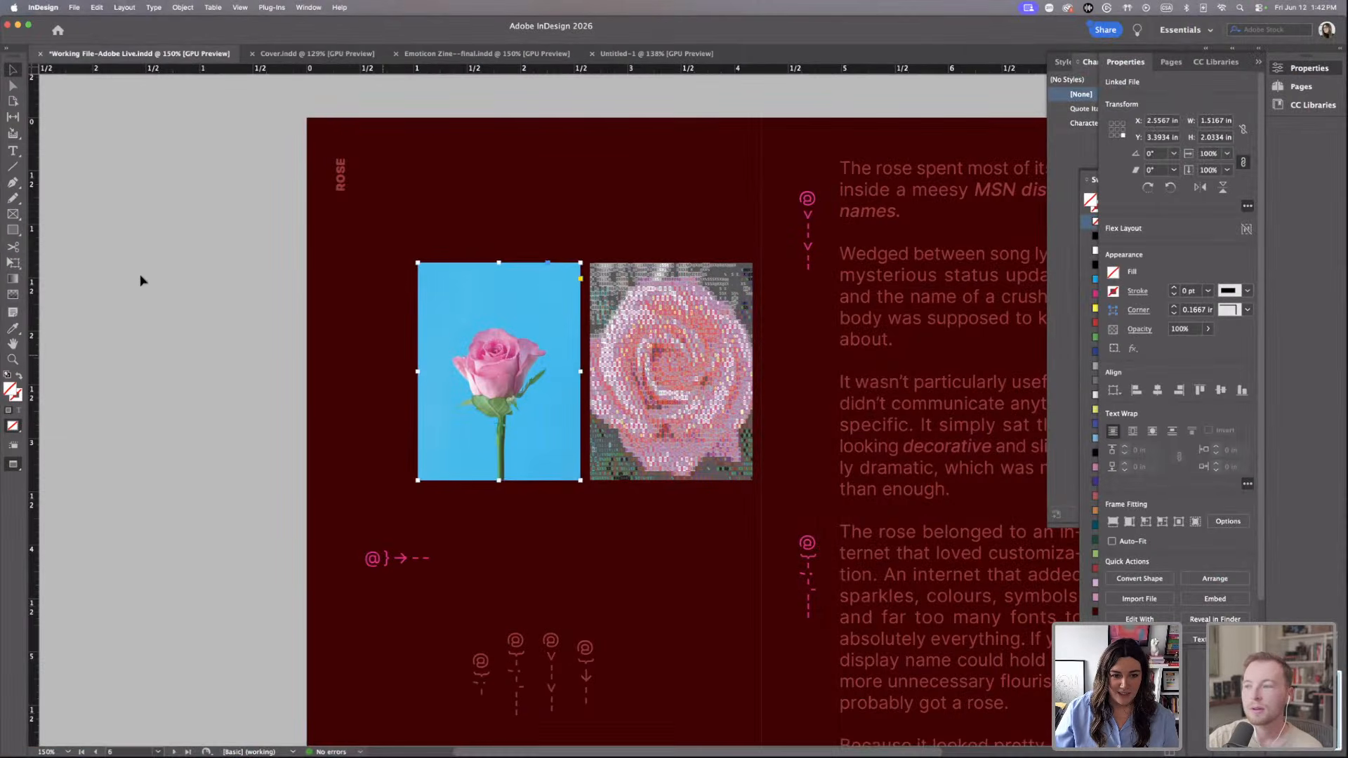
left_click(71, 8)
left_click(110, 191)
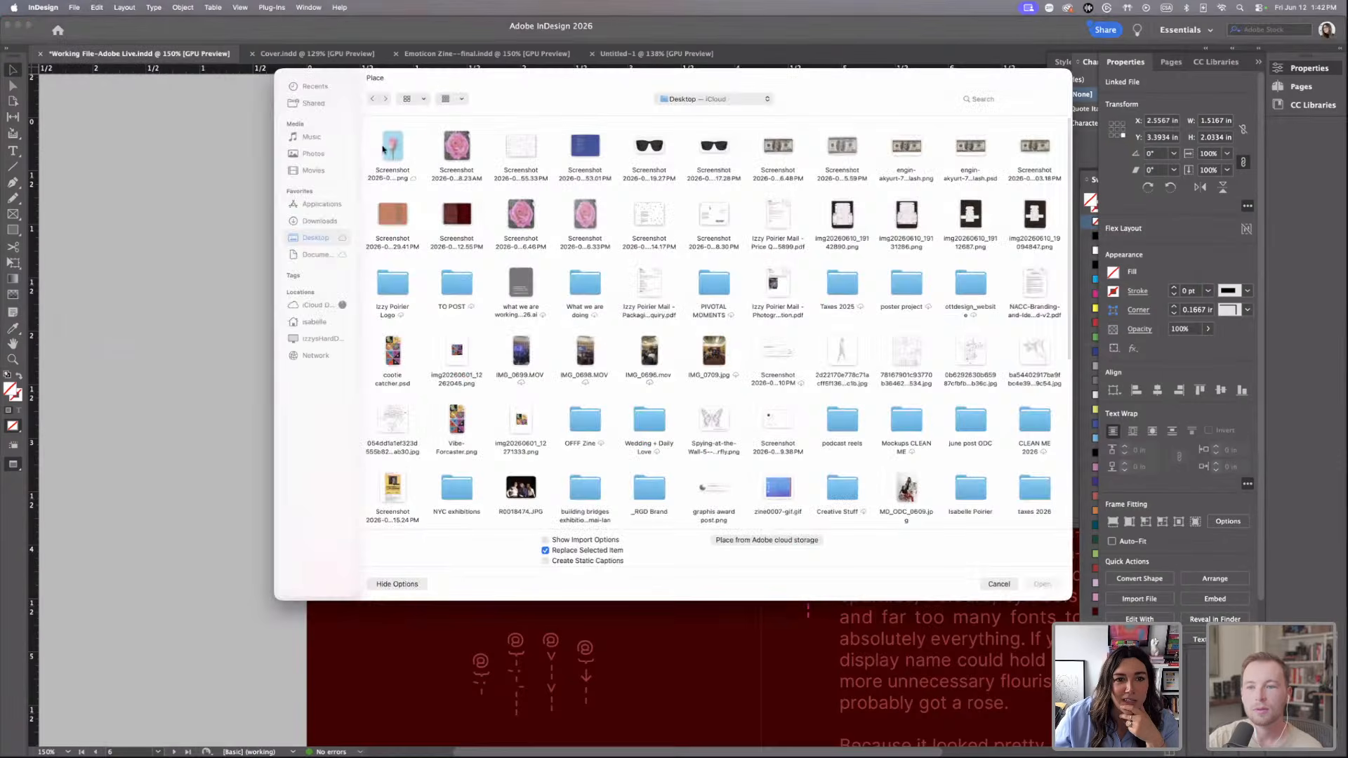
double_click(391, 147)
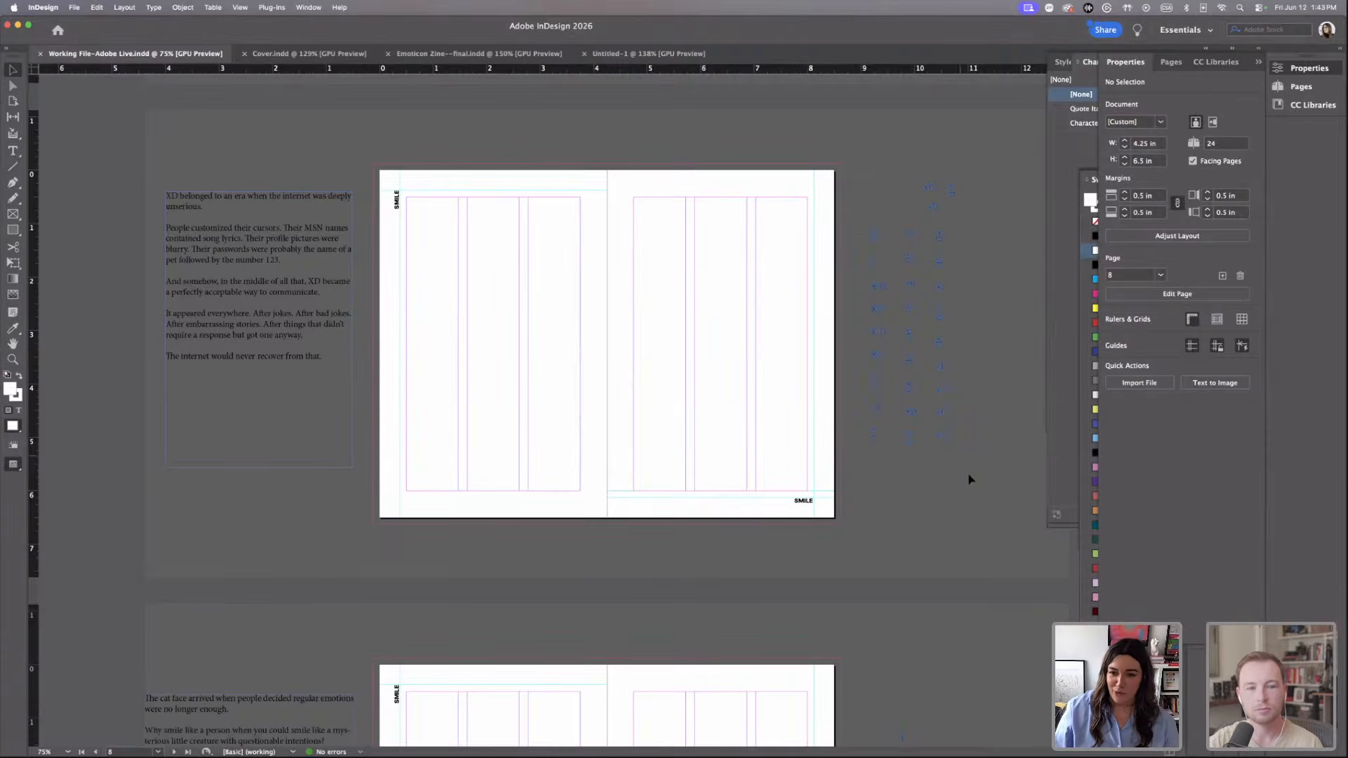
Move the XD emoticons from the pasteboard onto the right-hand page of the SMILE spread.
left_click(938, 246)
left_click(1015, 288)
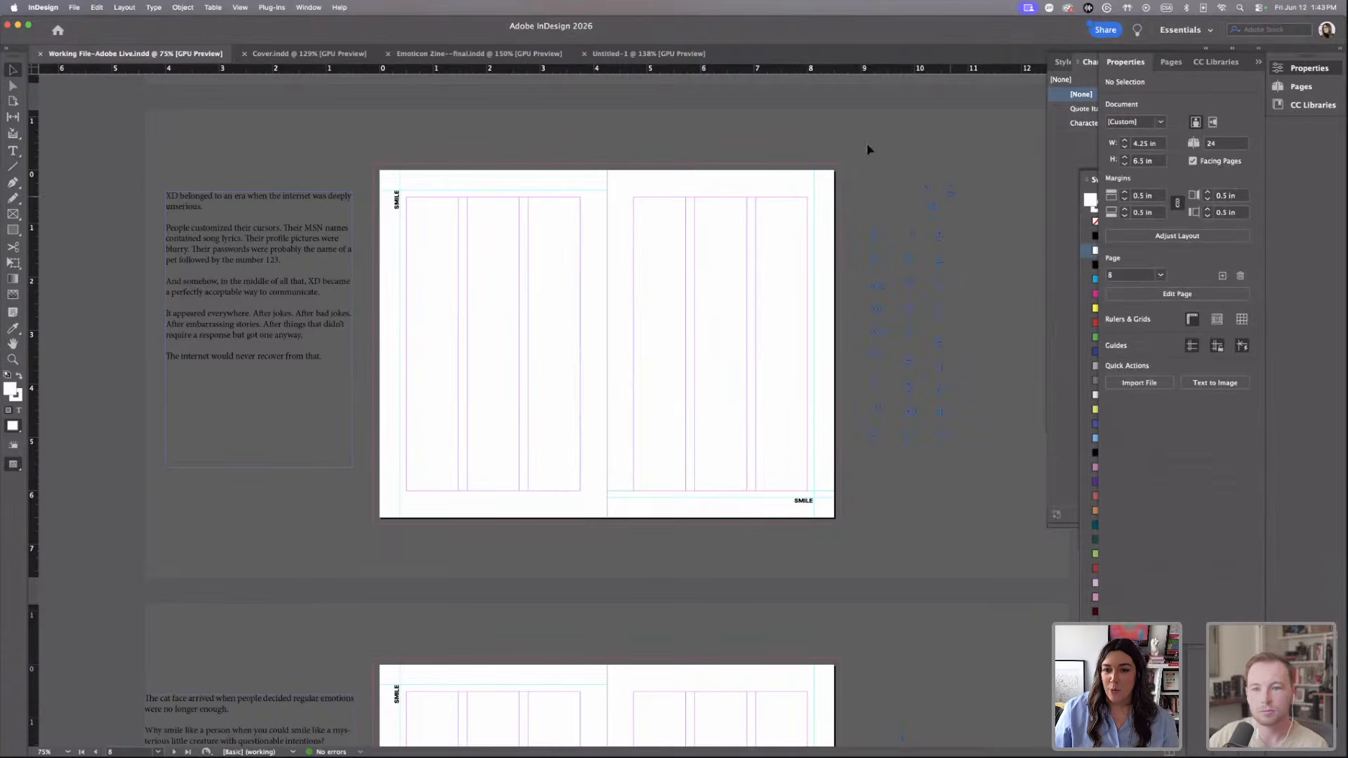
left_click_drag(979, 472, 979, 474)
left_click_drag(937, 237, 724, 273)
left_click(791, 271)
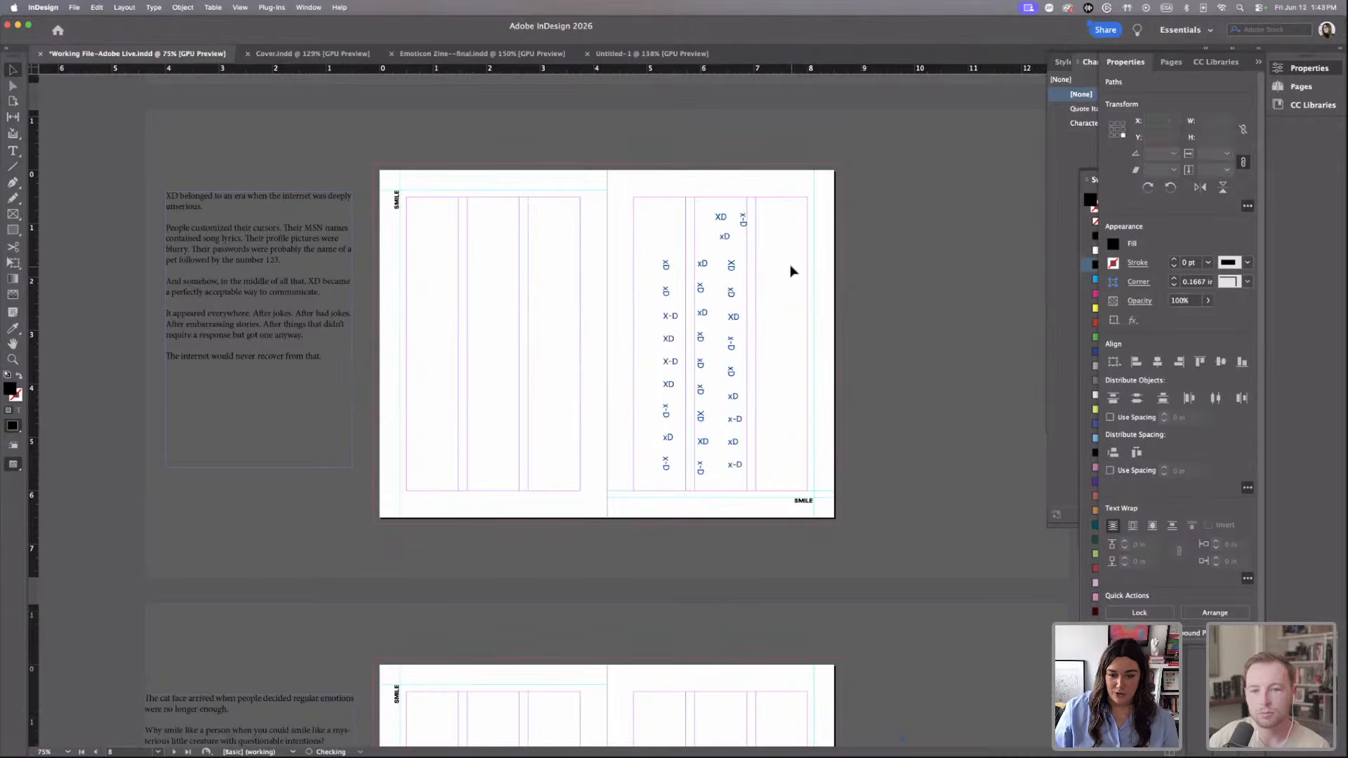
key("super+equal")
key("super+equal")
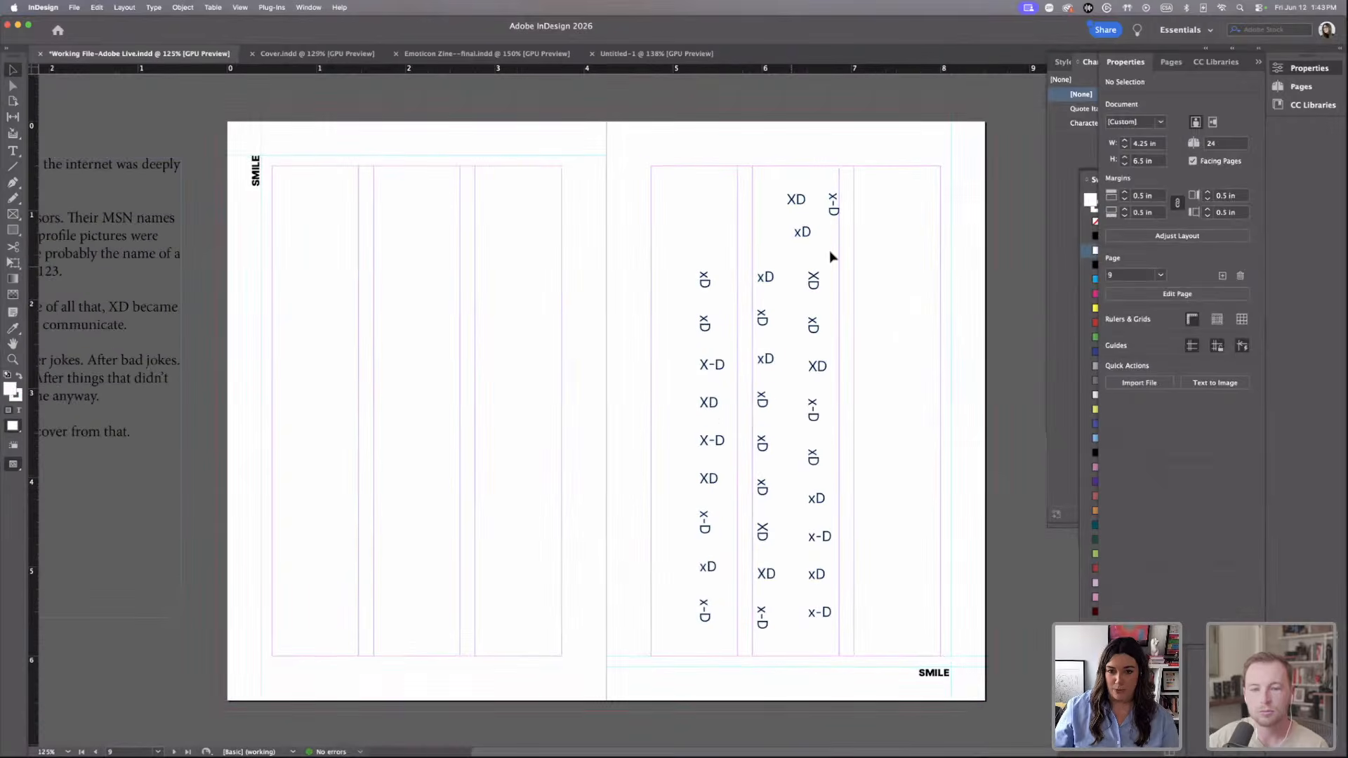
Select the upper XD emoticons in the middle of the page and move them down to overlap the lower ones.
left_click(836, 206)
left_click(874, 219)
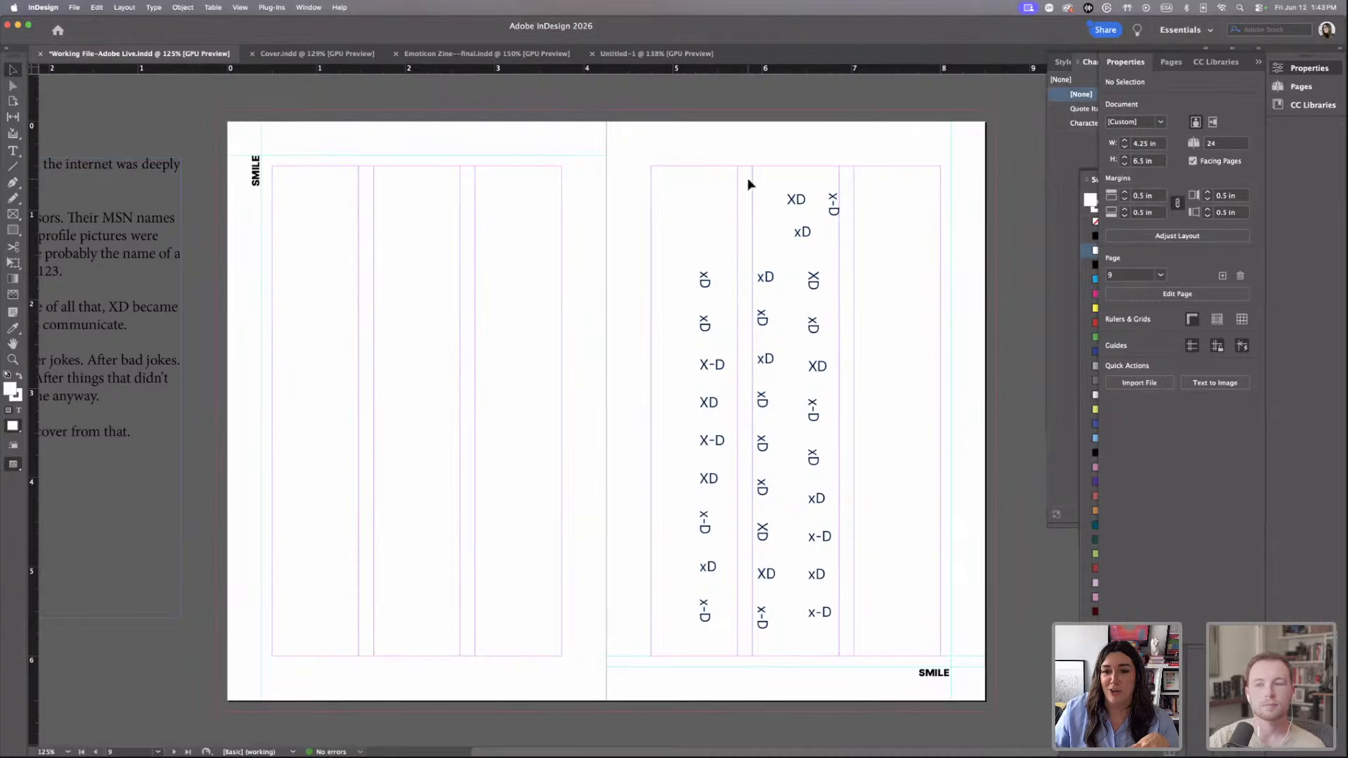
left_click_drag(747, 180, 874, 420)
left_click_drag(814, 281, 760, 460)
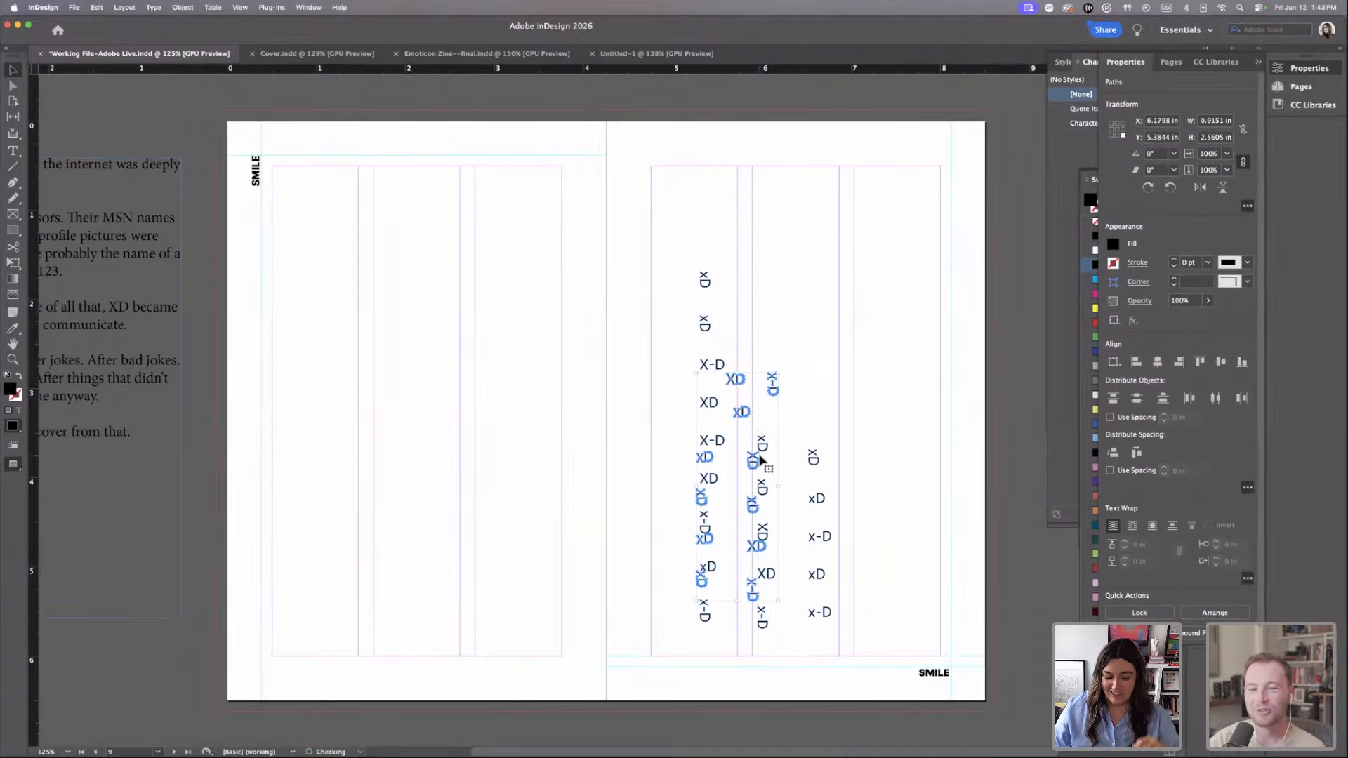
key("super+equal")
key("super+equal")
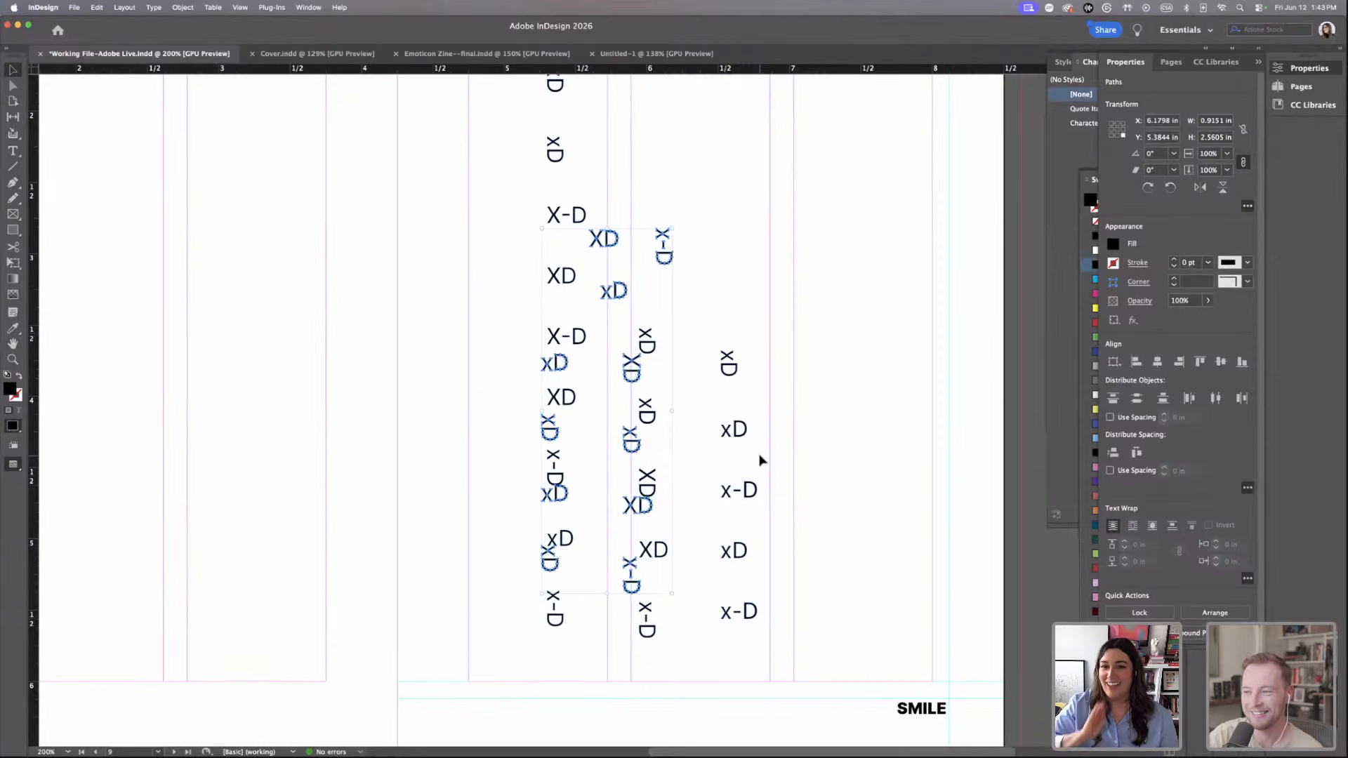
scroll(786, 315, "up", 6)
scroll(786, 314, "left", 3)
left_click(787, 306)
scroll(787, 306, "down", 10)
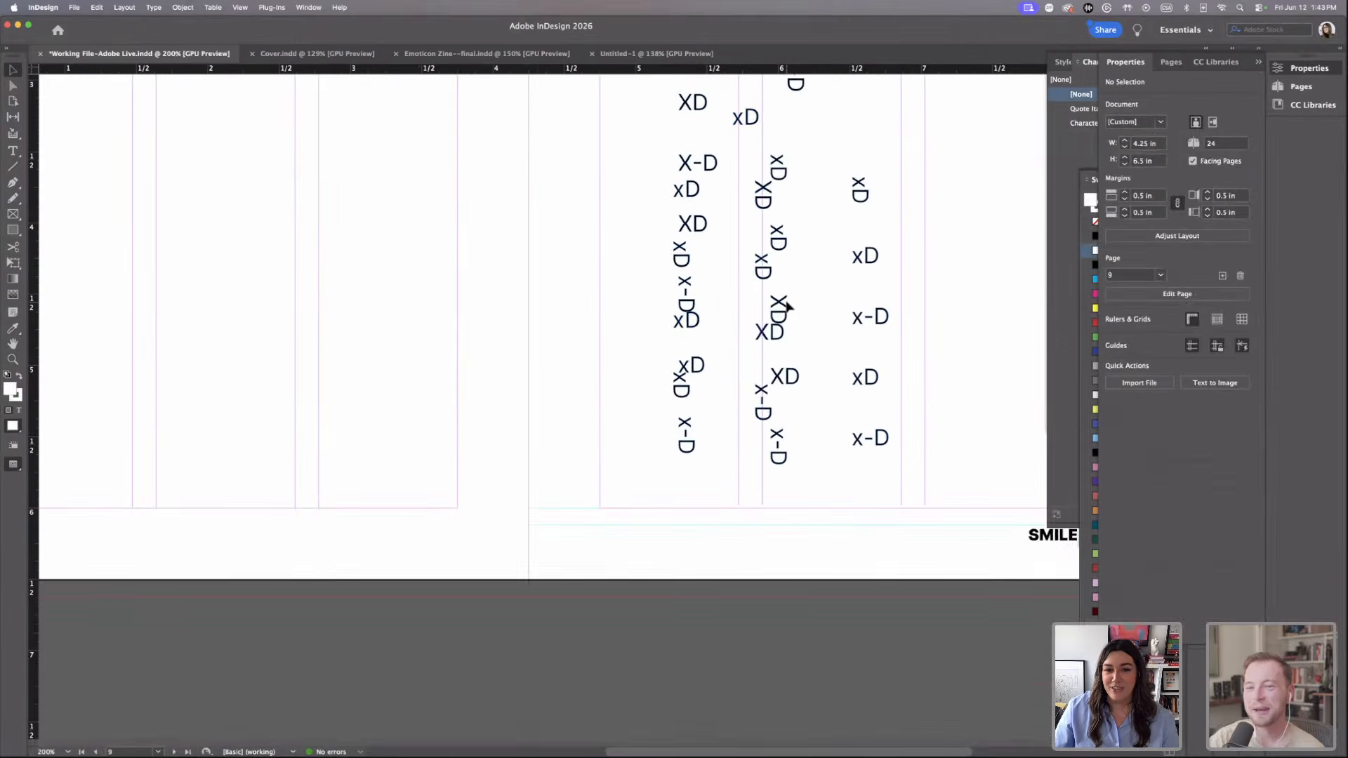
scroll(788, 306, "up", 5)
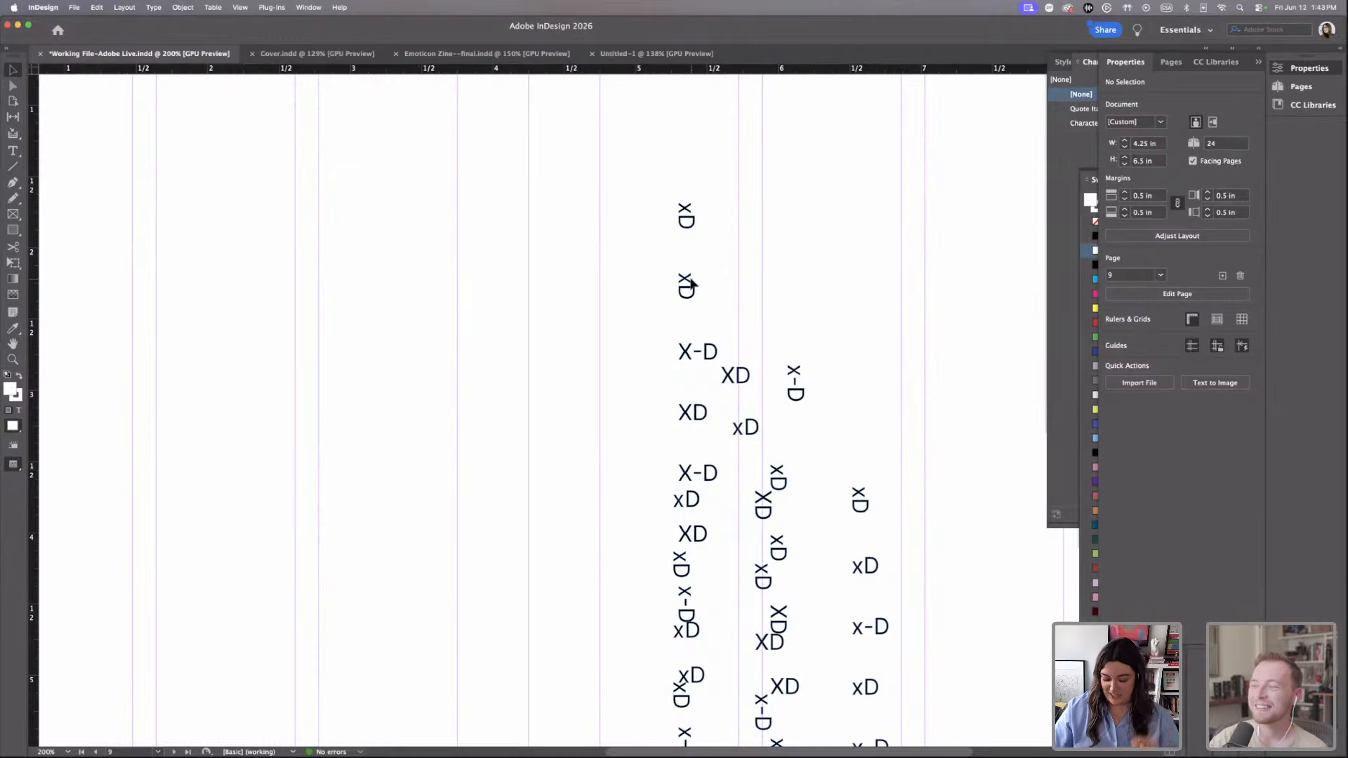
Rotate the uppermost sideways xD emoticon so it reads horizontally.
key("super+equal")
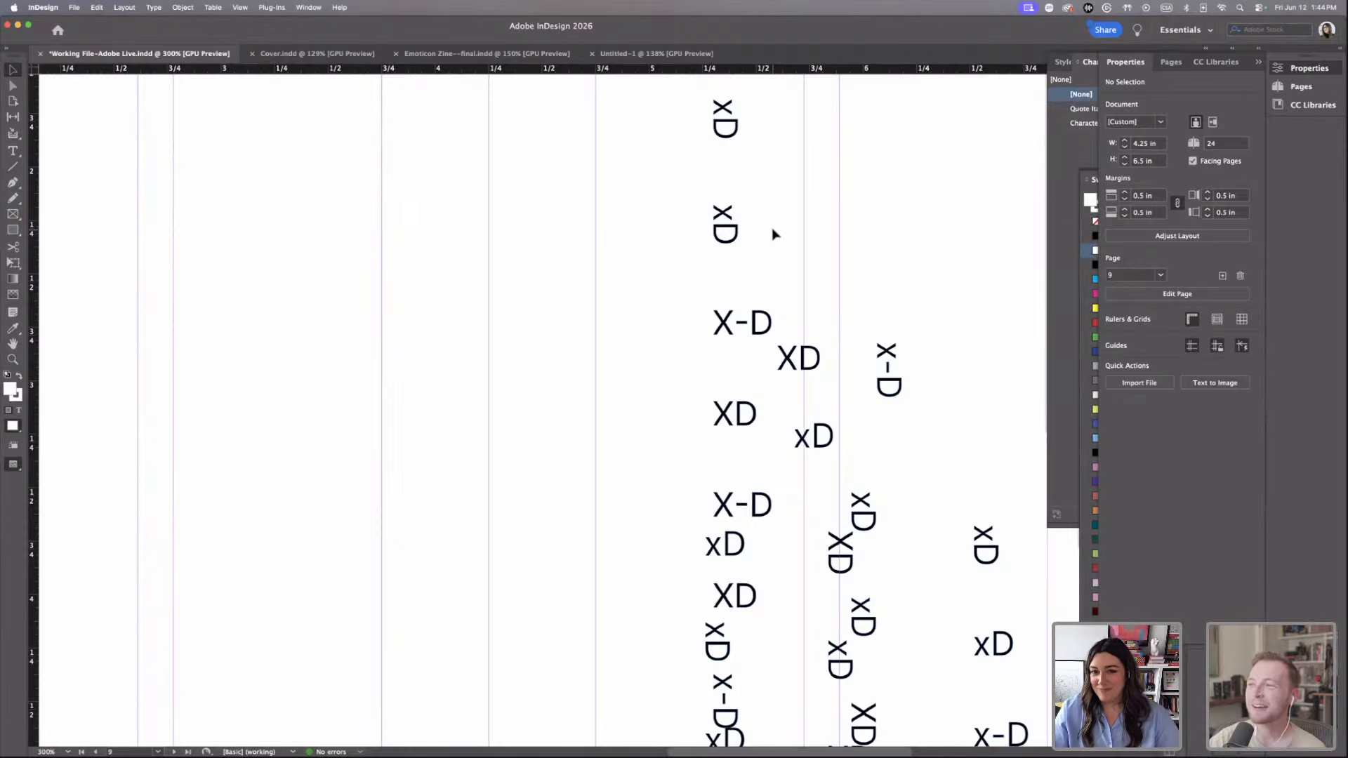
left_click(718, 112)
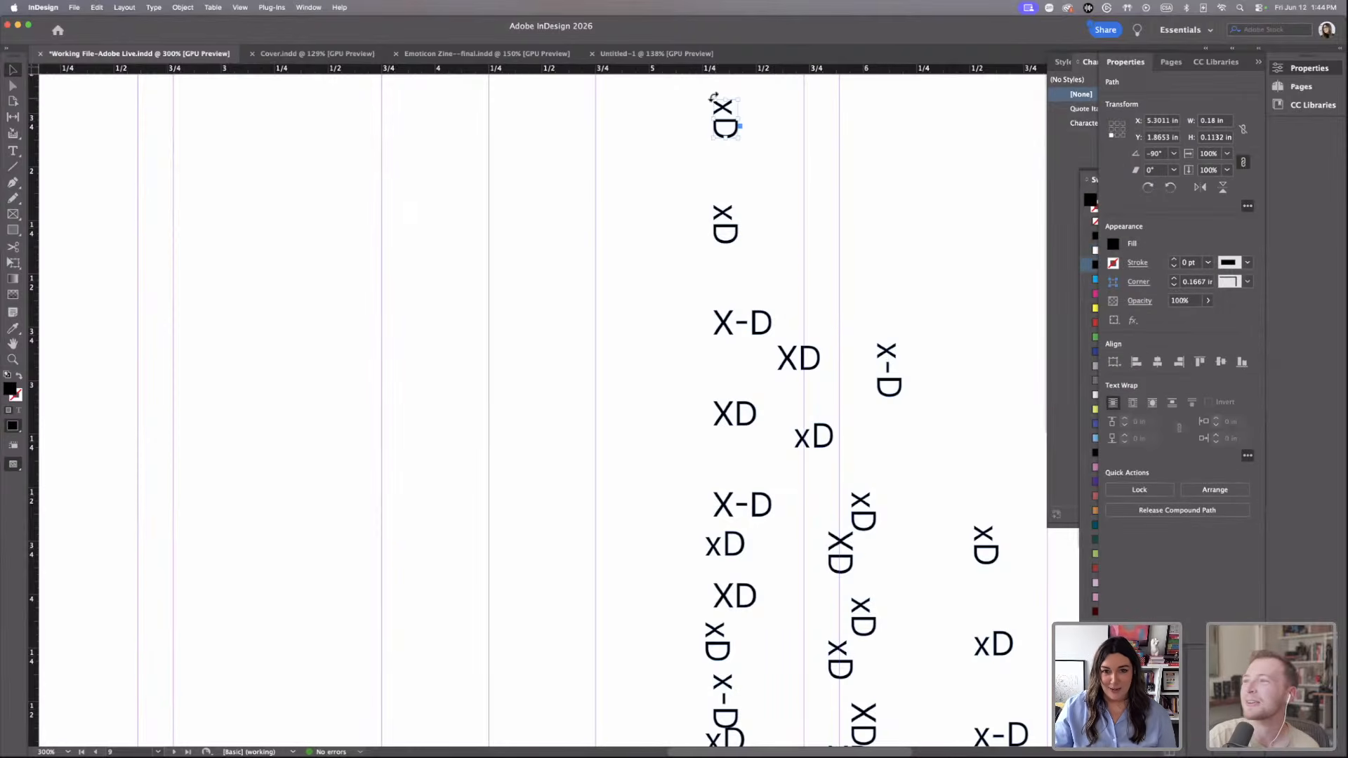
left_click_drag(713, 99, 698, 159)
key("super+z")
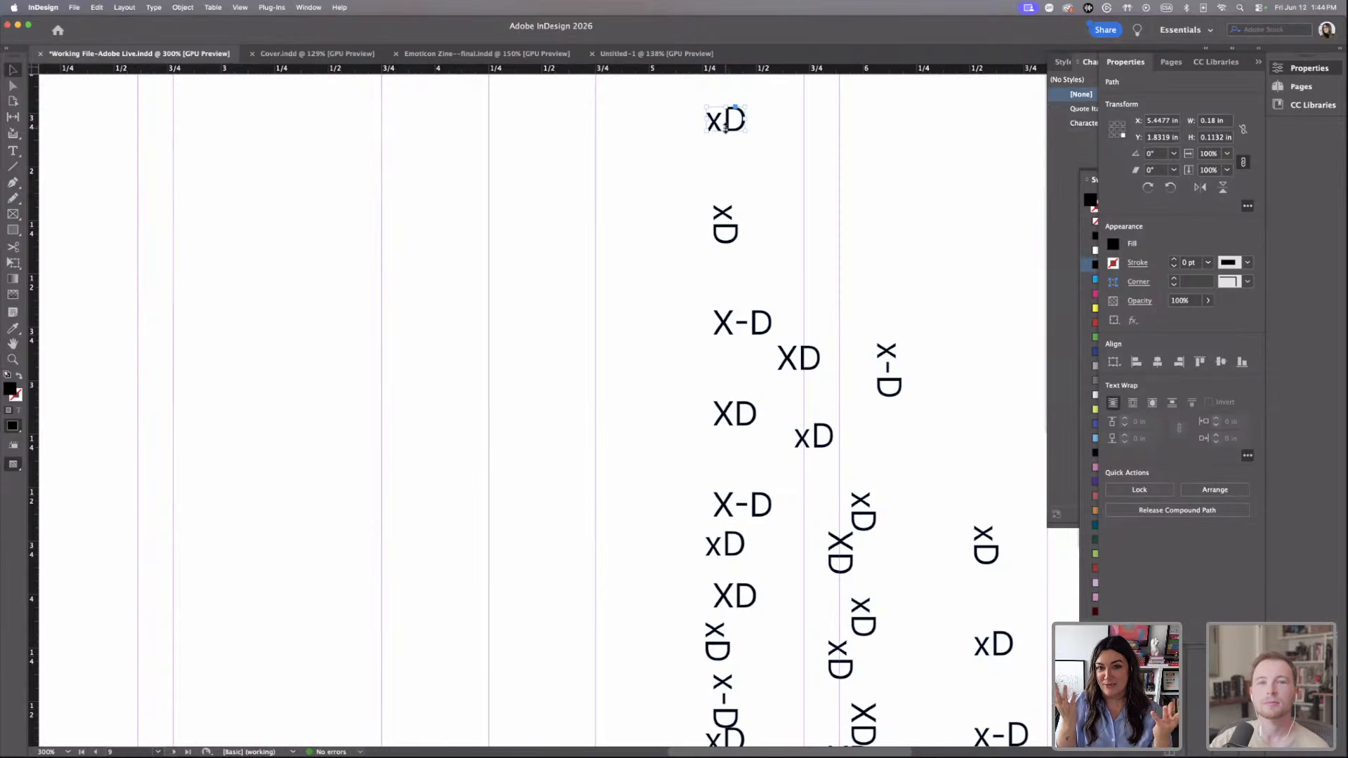
left_click(770, 153)
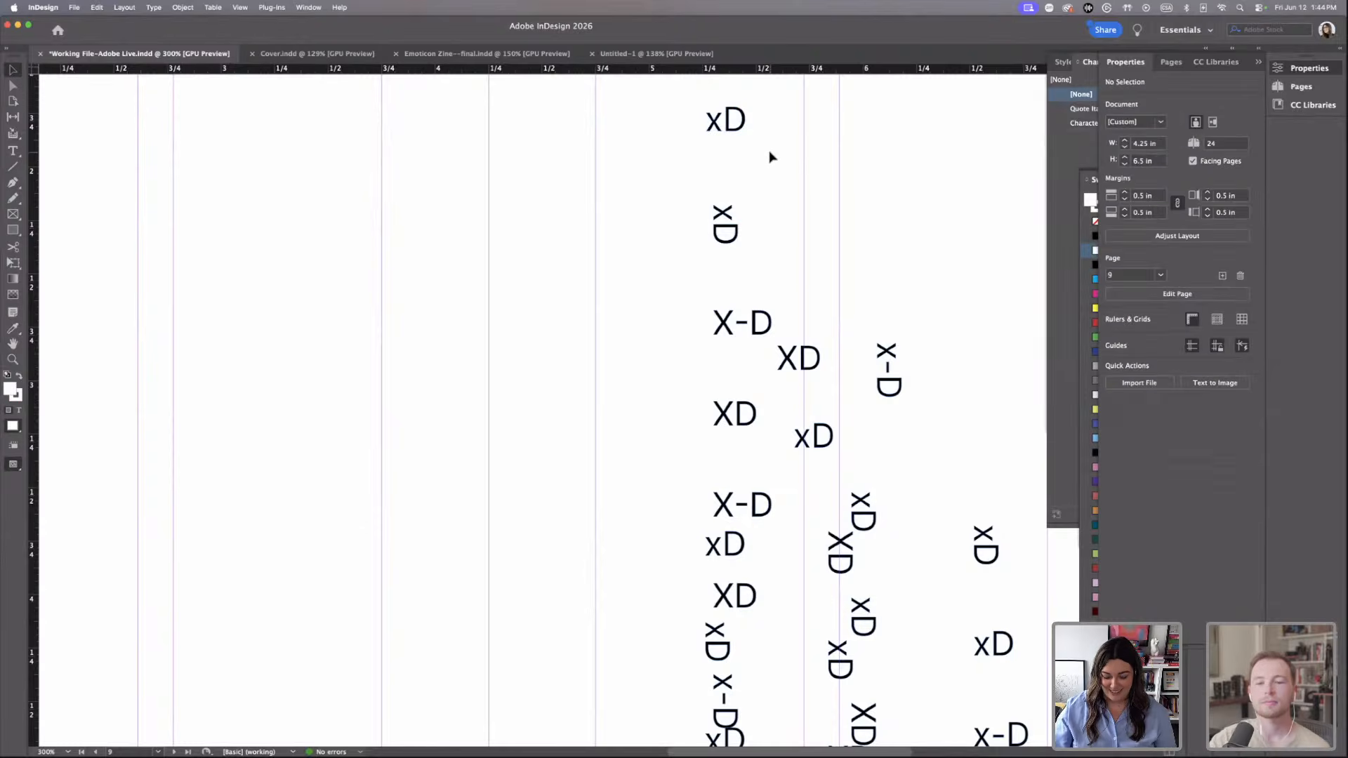
Move the remaining upper emoticons down in two batches to build a dense, overlapping cluster on the lower half of the page.
key("super+minus")
scroll(617, 108, "down", 5)
scroll(611, 138, "up", 3)
scroll(610, 139, "right", 1)
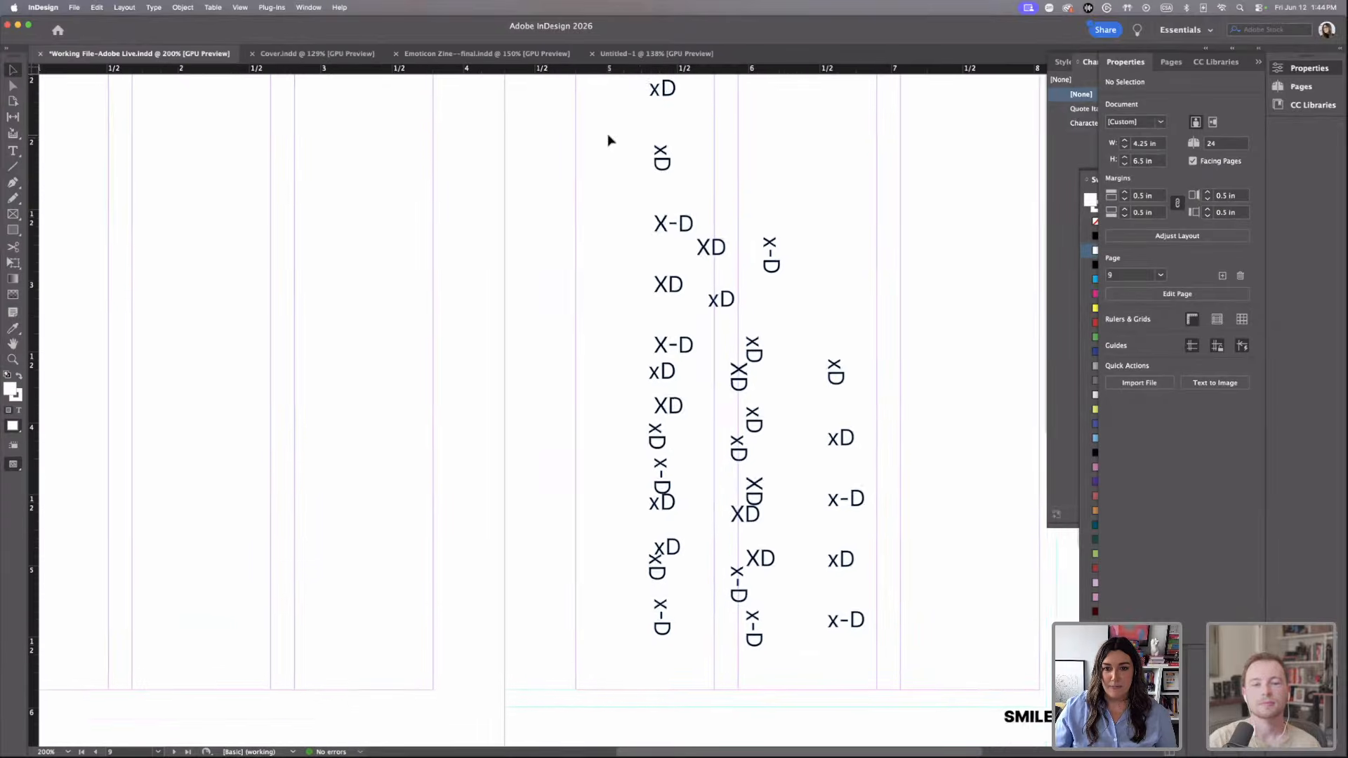
left_click_drag(611, 94, 699, 223)
left_click_drag(654, 117, 760, 471)
left_click_drag(817, 427, 564, 230)
left_click_drag(746, 378, 683, 565)
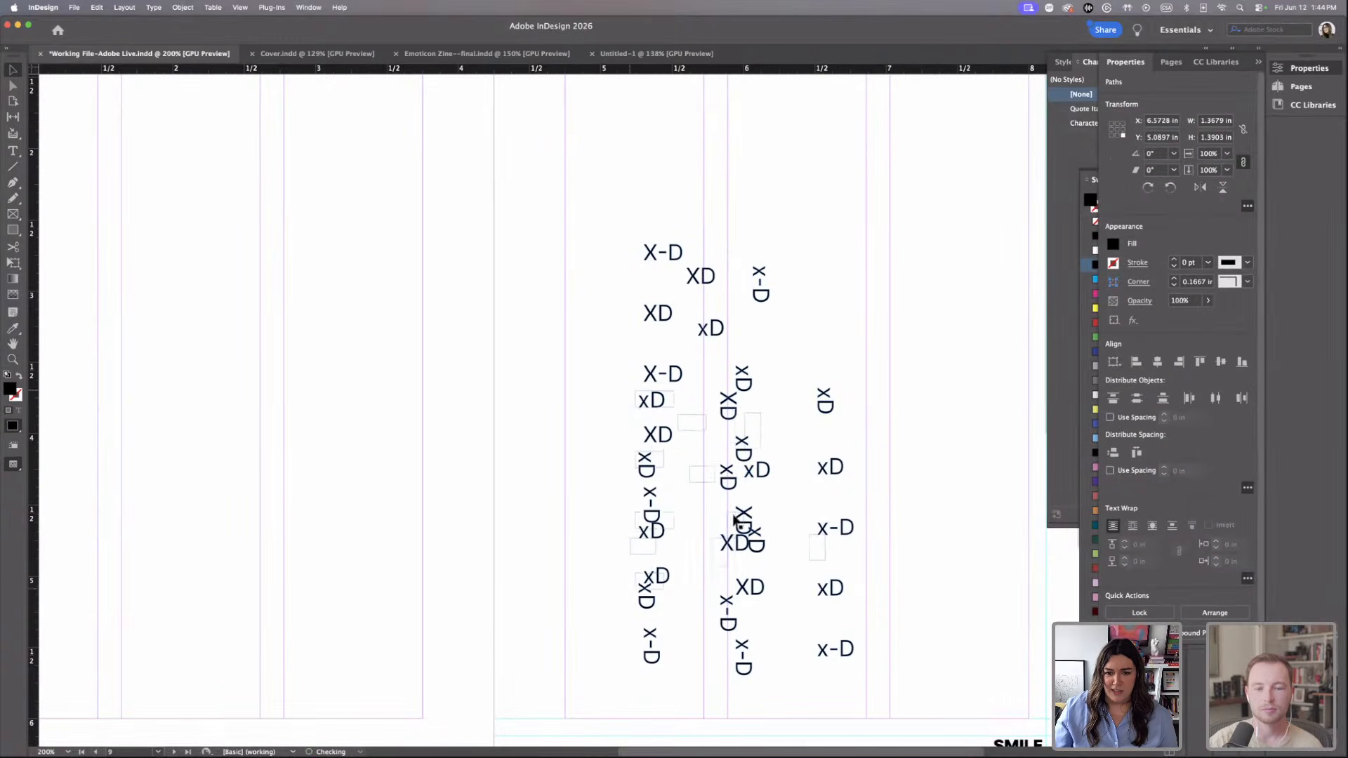
left_click(869, 368)
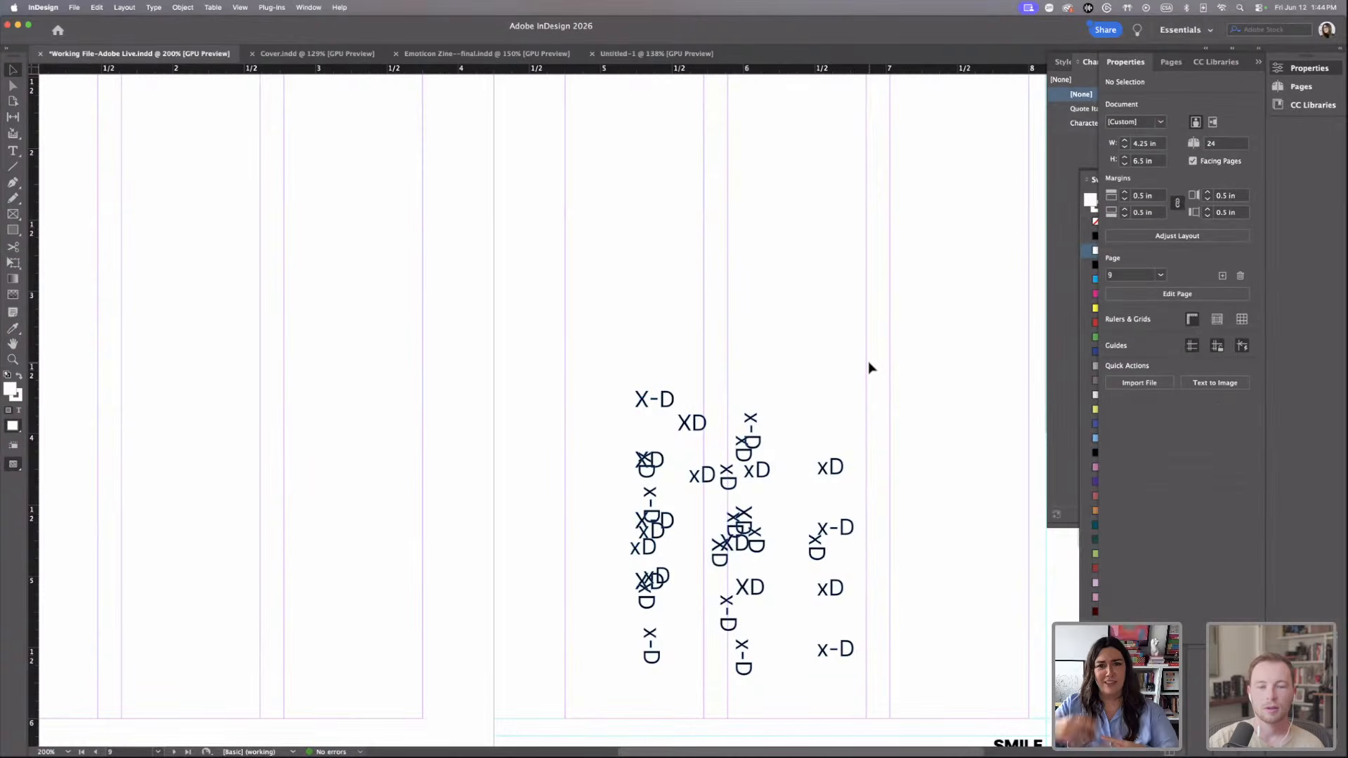
Scale the whole emoticon cluster proportionally to about 2.135 × 2.72 in and collapse the open side panels.
key("super+minus")
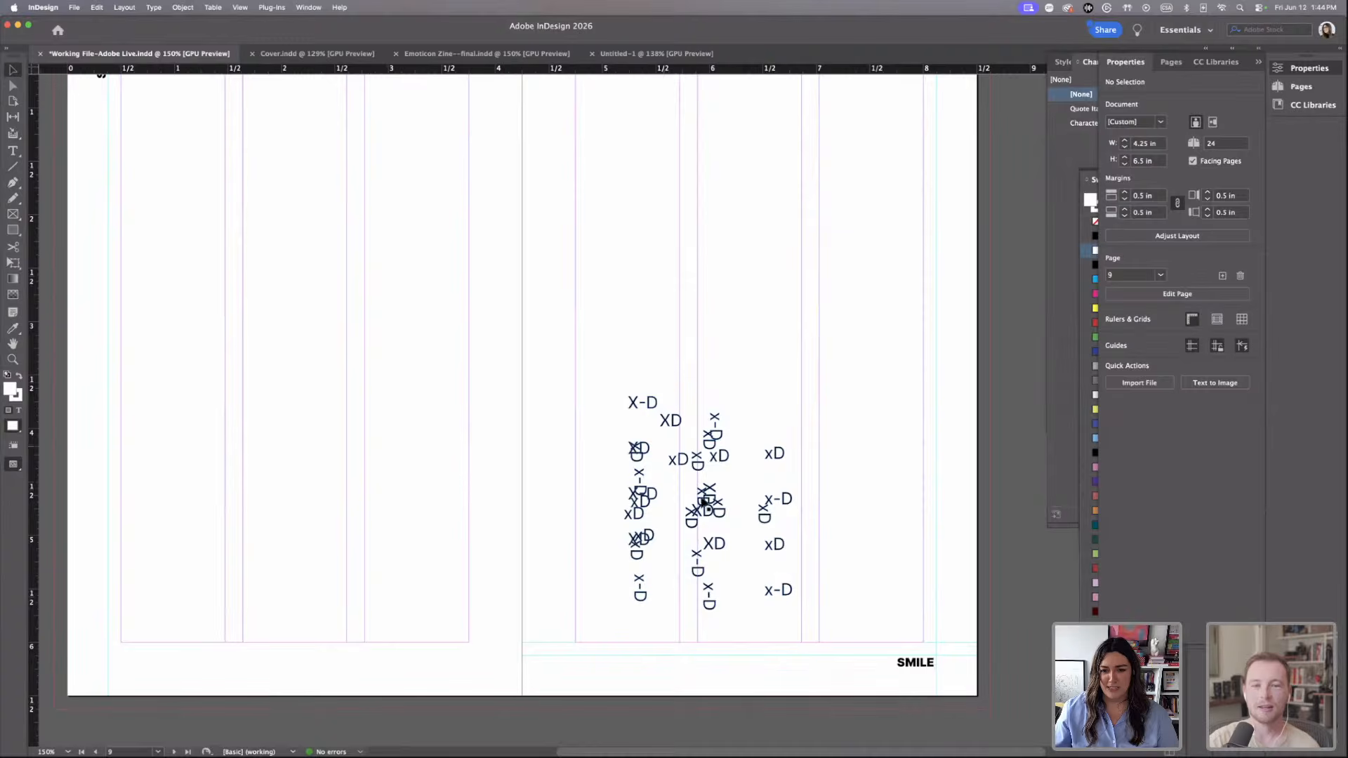
left_click_drag(595, 341, 834, 632)
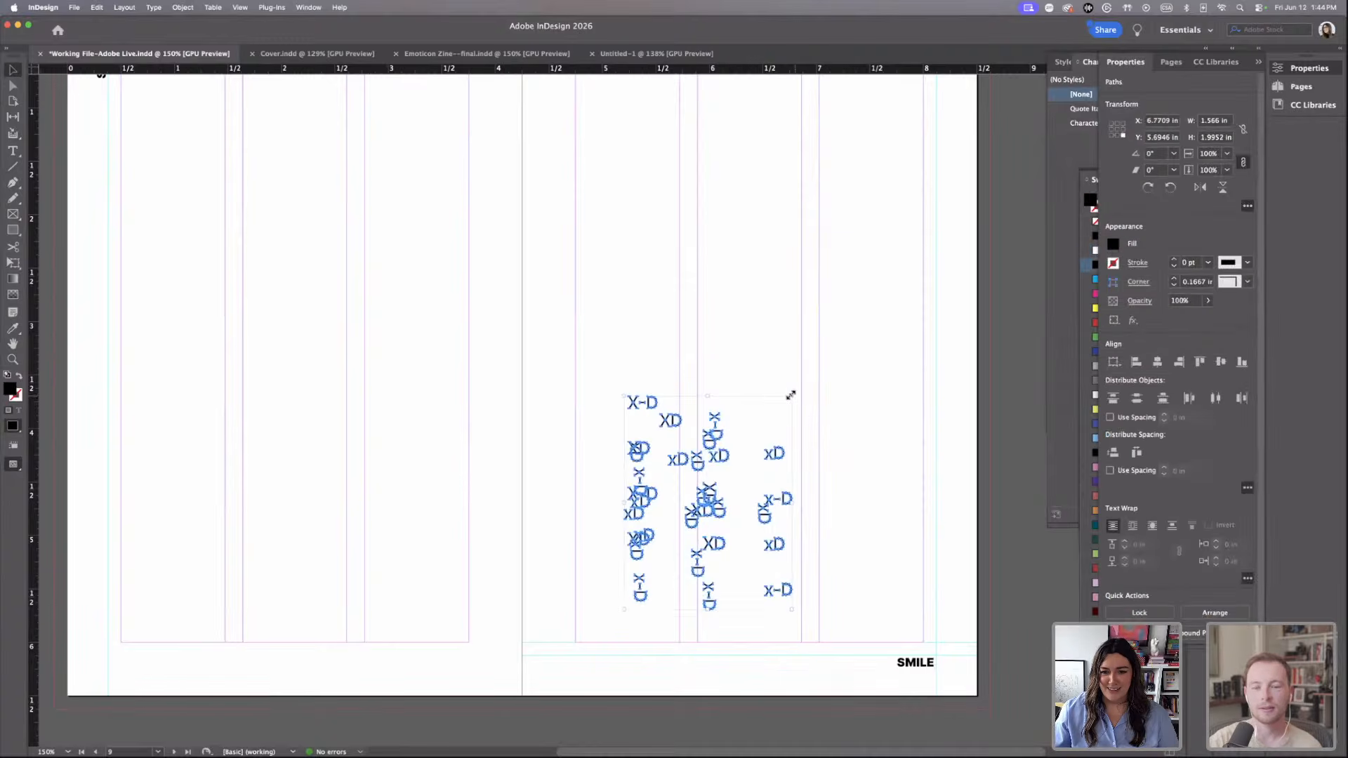
left_click_drag(792, 395, 854, 335)
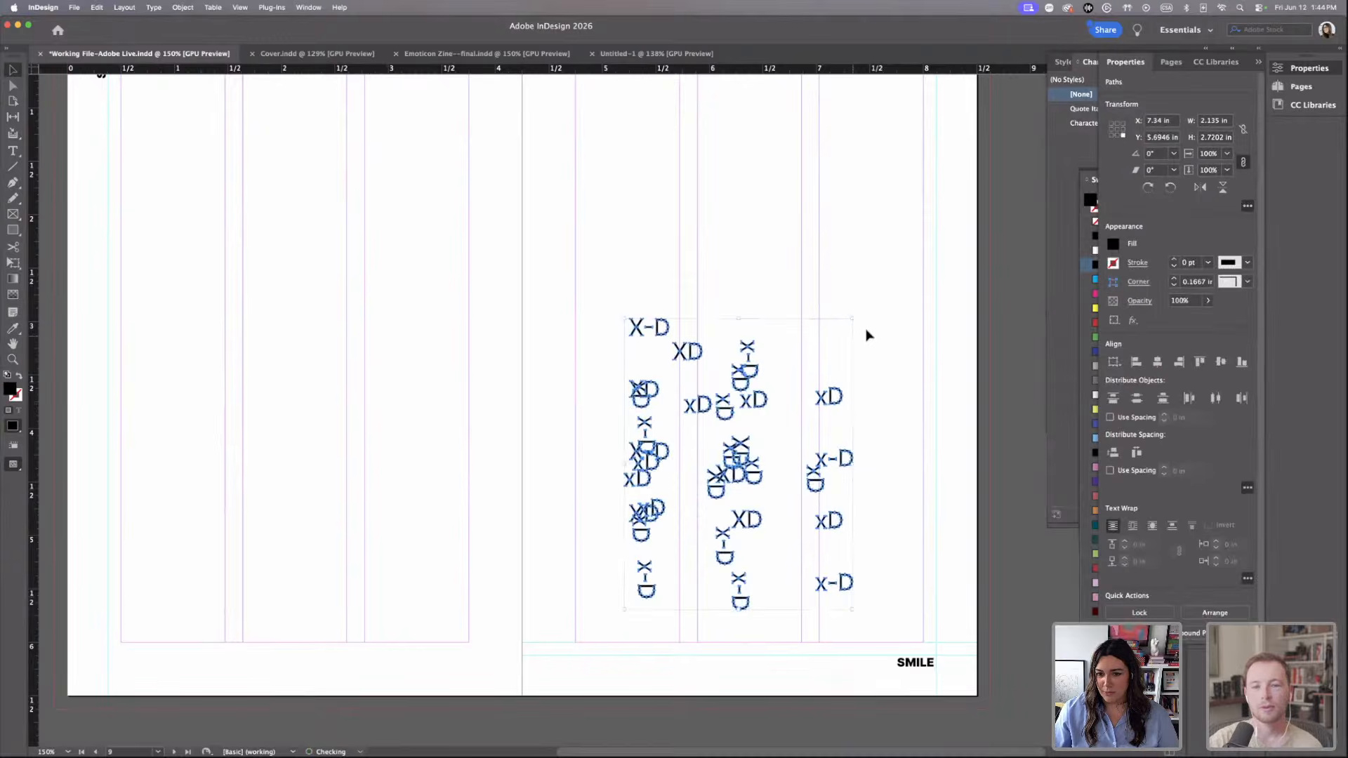
left_click(951, 293)
left_click(1260, 64)
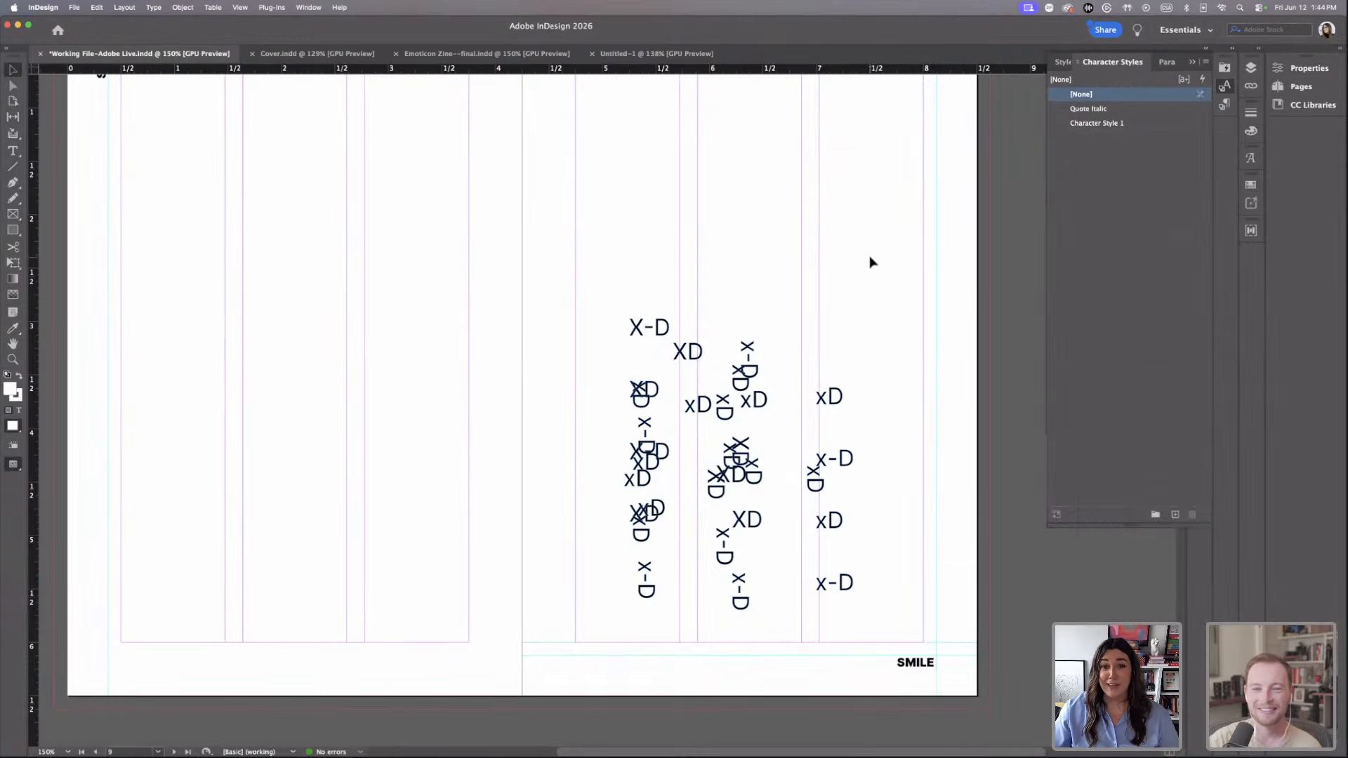
scroll(870, 262, "up", 1)
left_click(1192, 62)
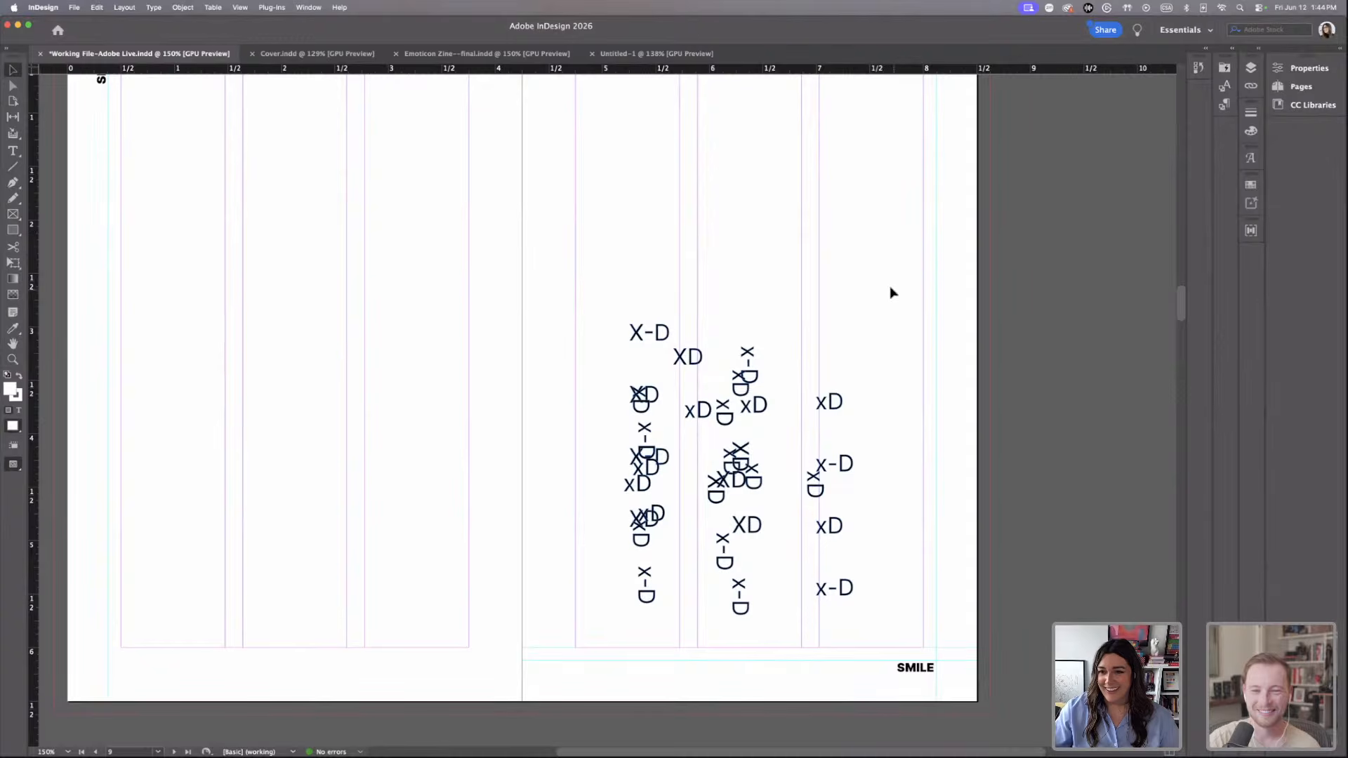
Create a flex layout from all the XD emoticons, widen the gaps between items and set 0.181 in padding on every side.
left_click_drag(614, 256, 862, 634)
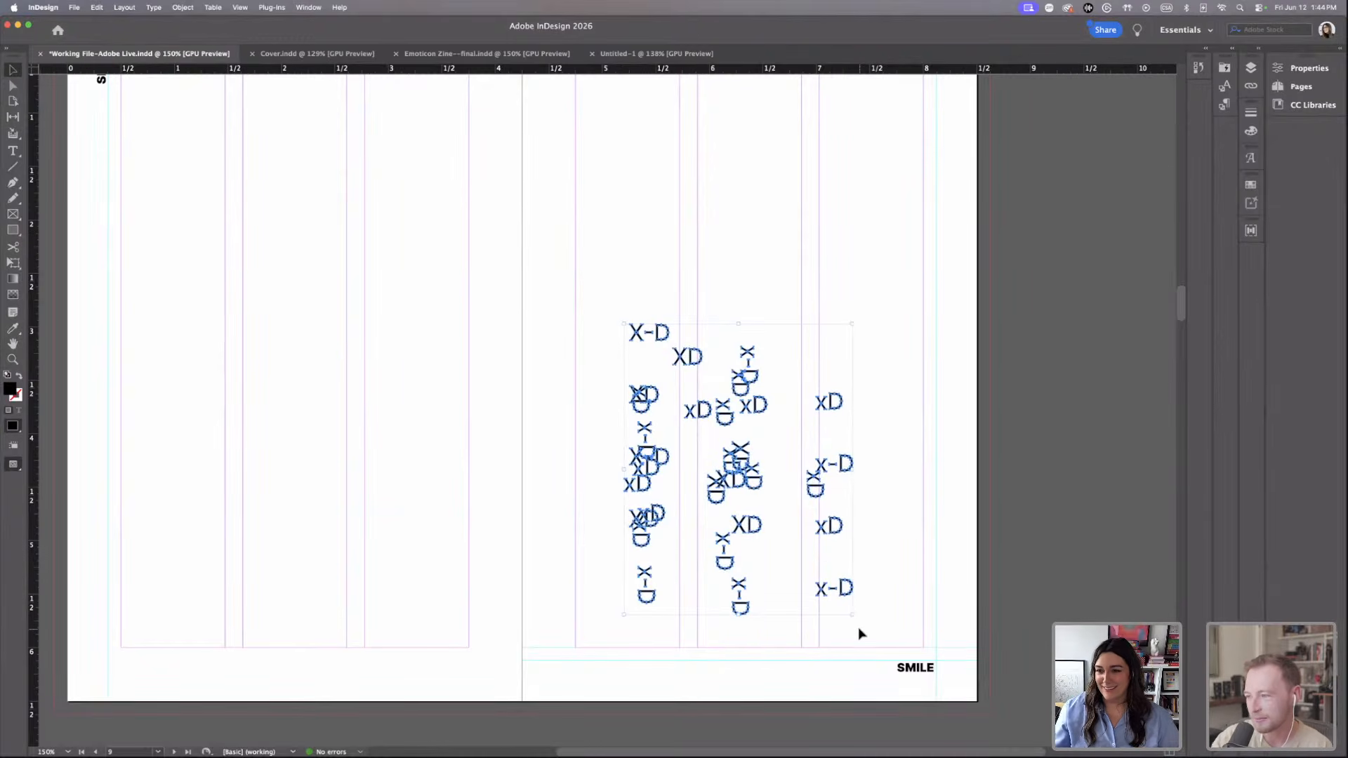
left_click(1250, 231)
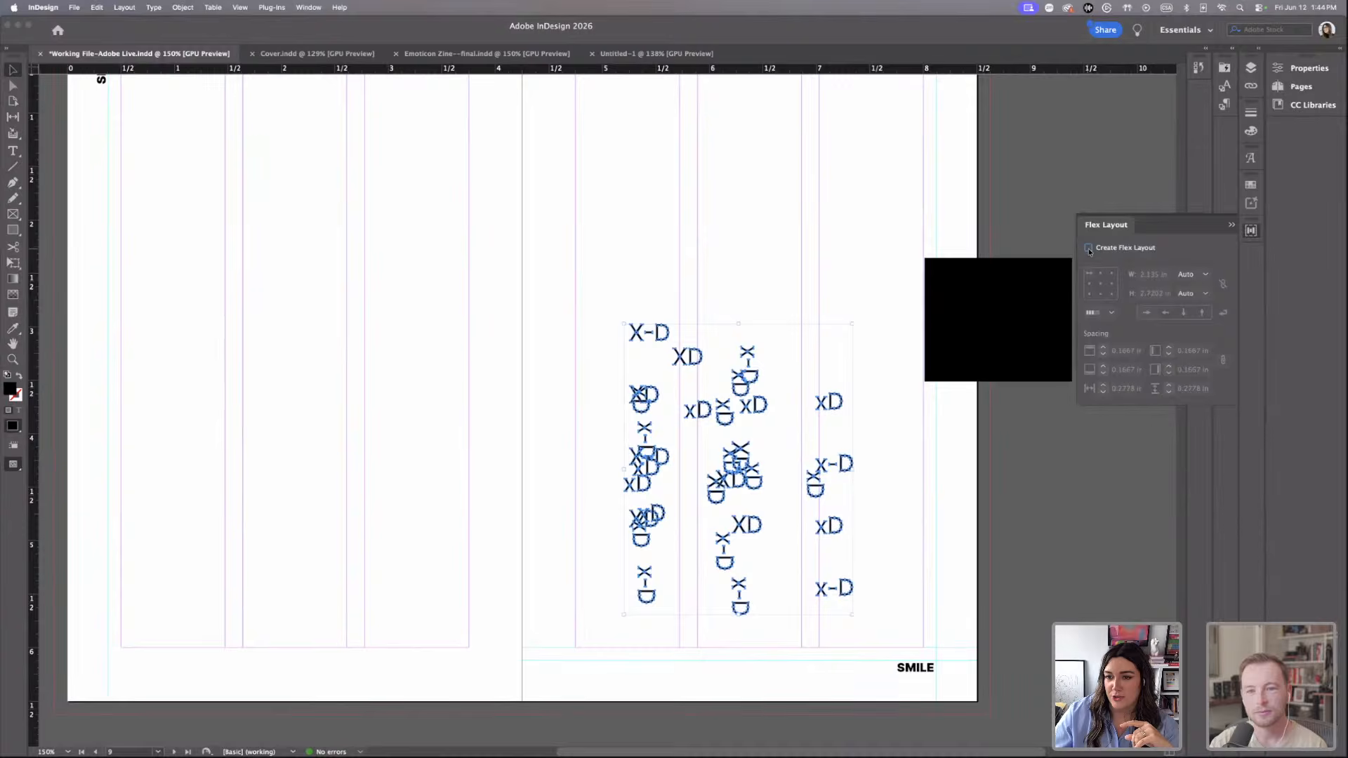
left_click(1089, 248)
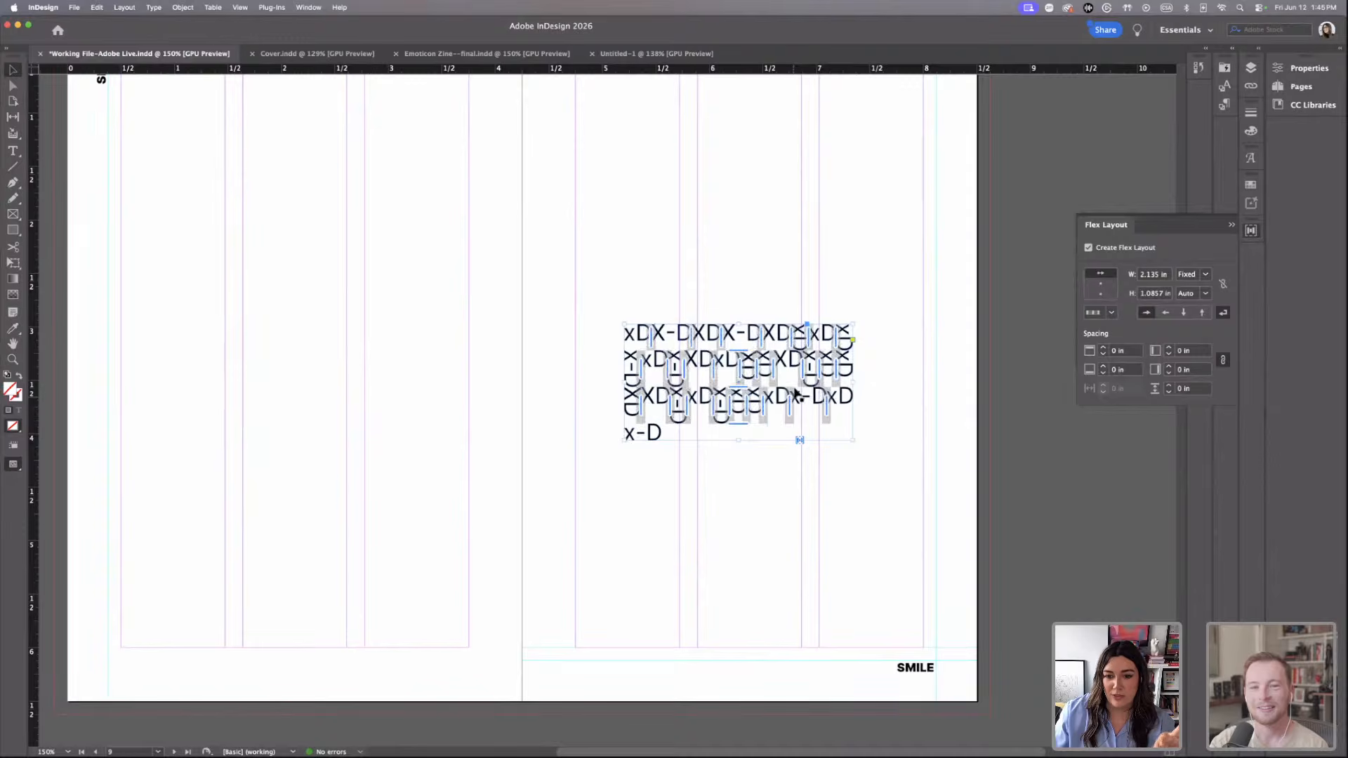
mouse_move(808, 397)
left_mouse_down()
mouse_move(845, 394)
mouse_move(830, 403)
left_mouse_up()
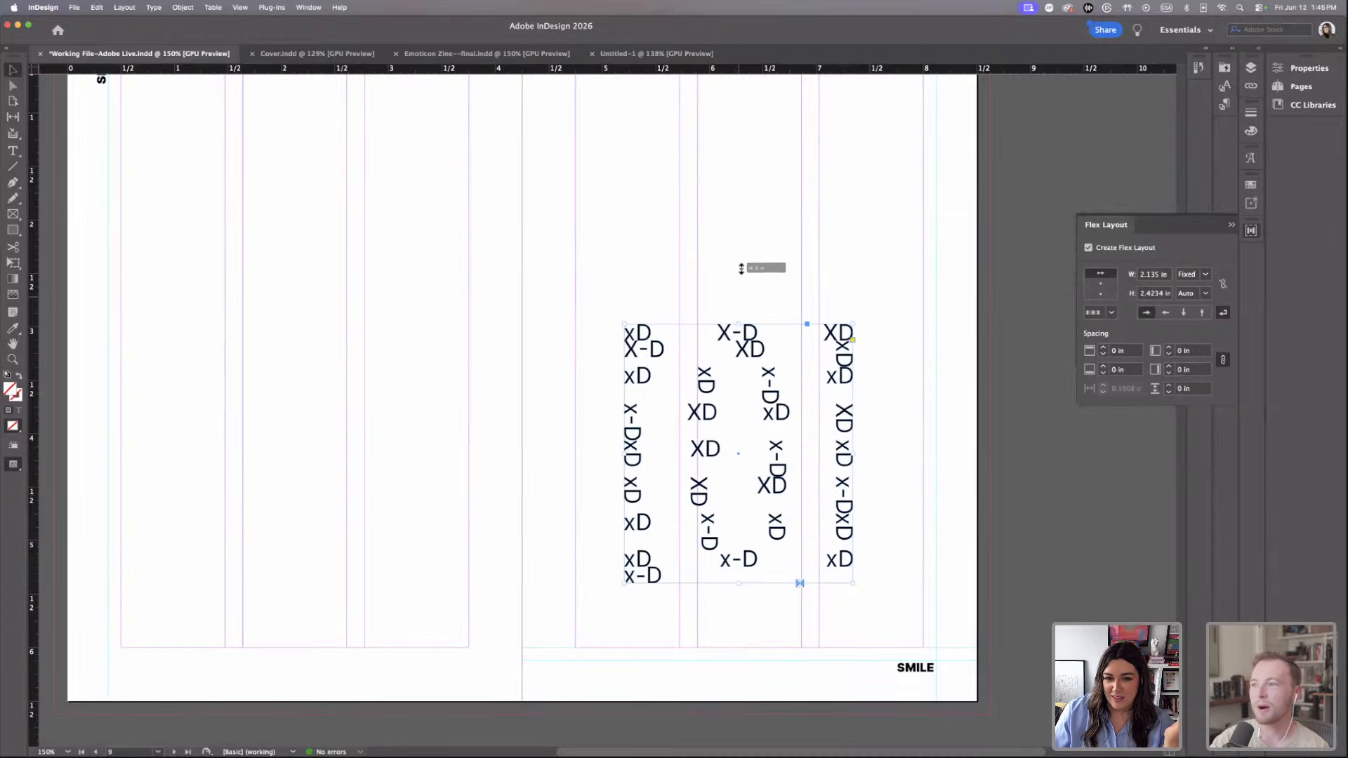
mouse_move(851, 452)
left_mouse_down()
mouse_move(883, 450)
mouse_move(866, 455)
mouse_move(871, 441)
left_mouse_up()
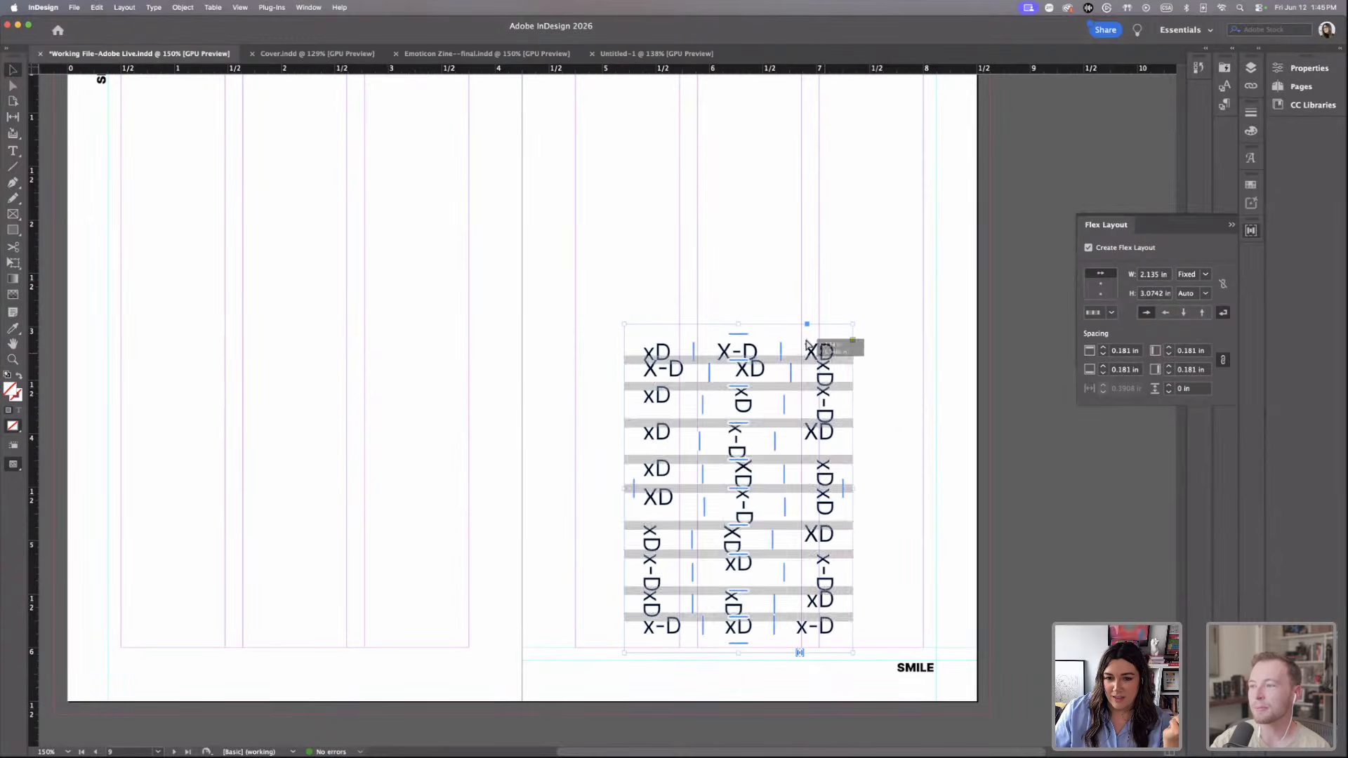
Move the flex container to the upper part of the right-hand page and resize it to 2.91 × 4.24 in.
left_click_drag(849, 344, 812, 118)
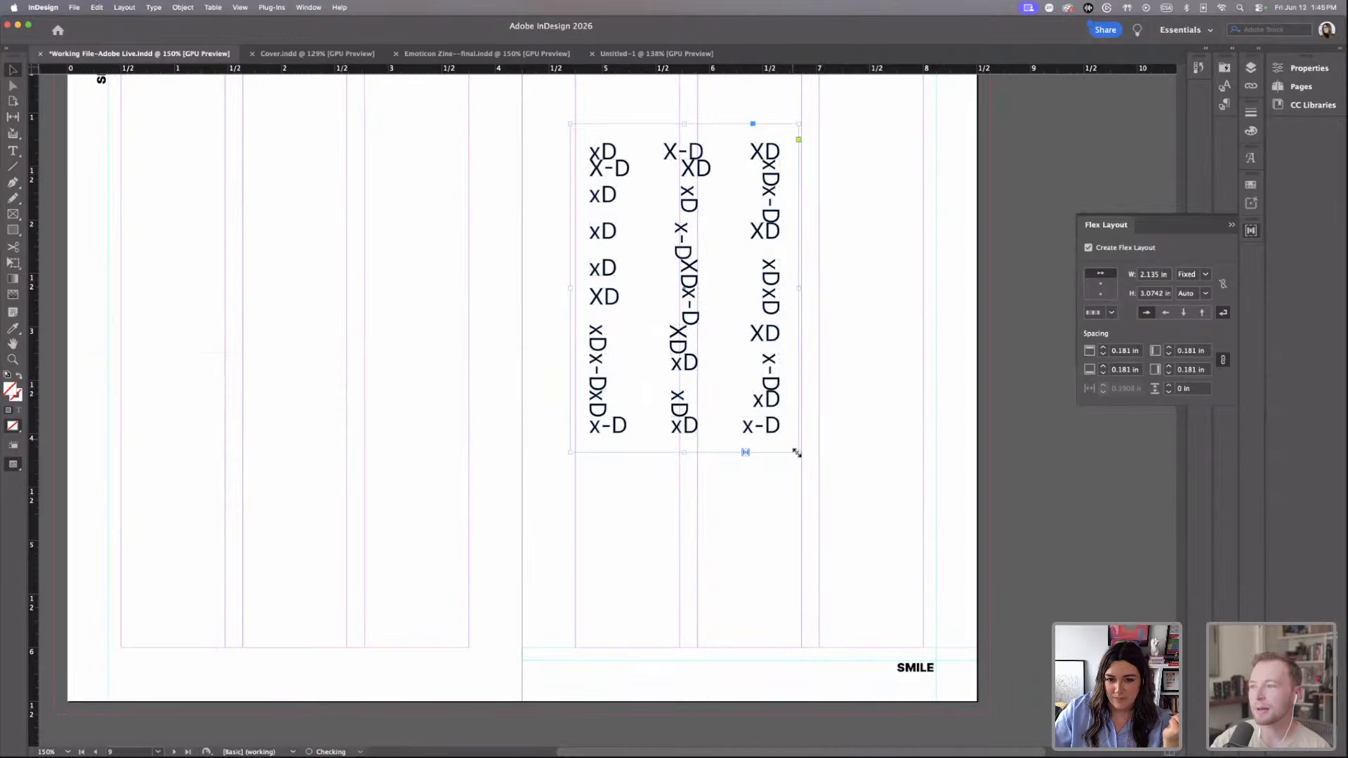
left_click_drag(796, 453, 881, 576)
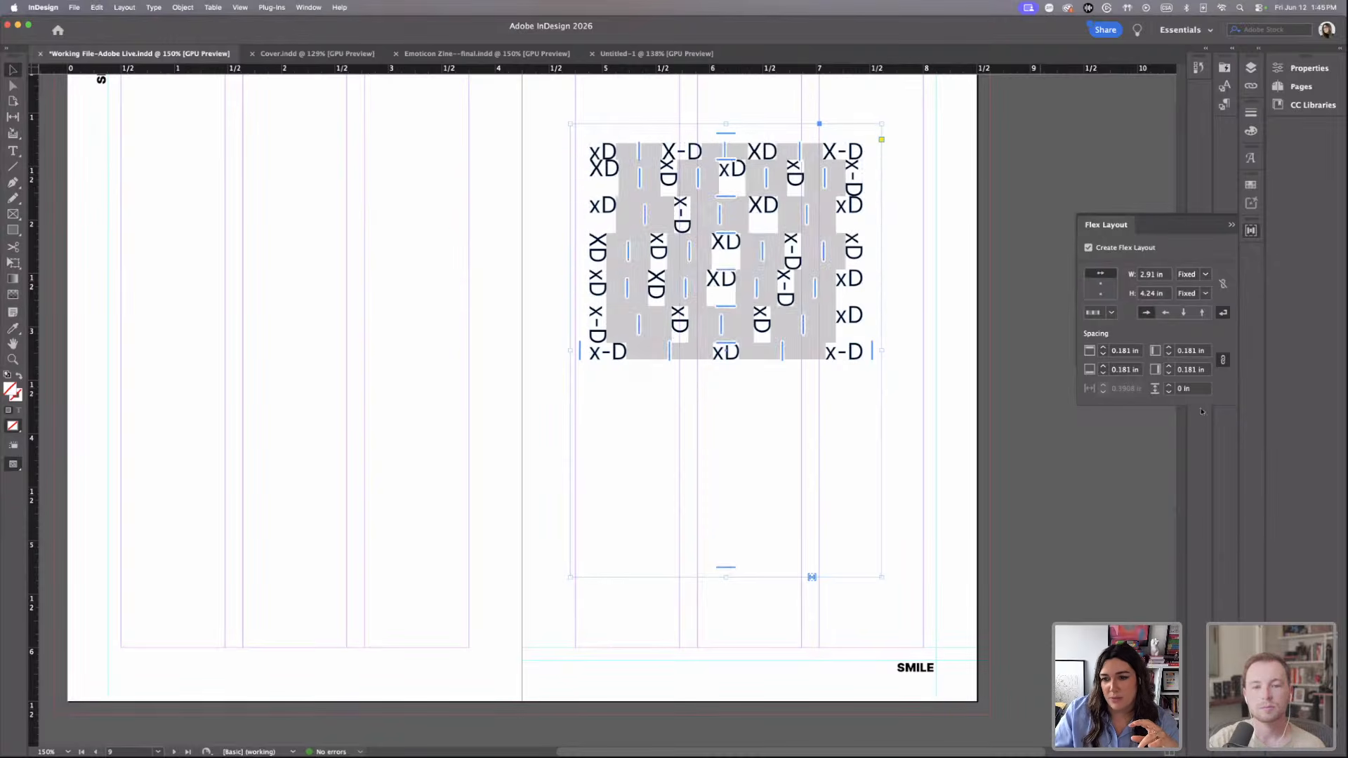
Increase the XD flex layout's vertical gap between rows to 0.3125 in.
left_click(1169, 386)
left_click(1169, 386)
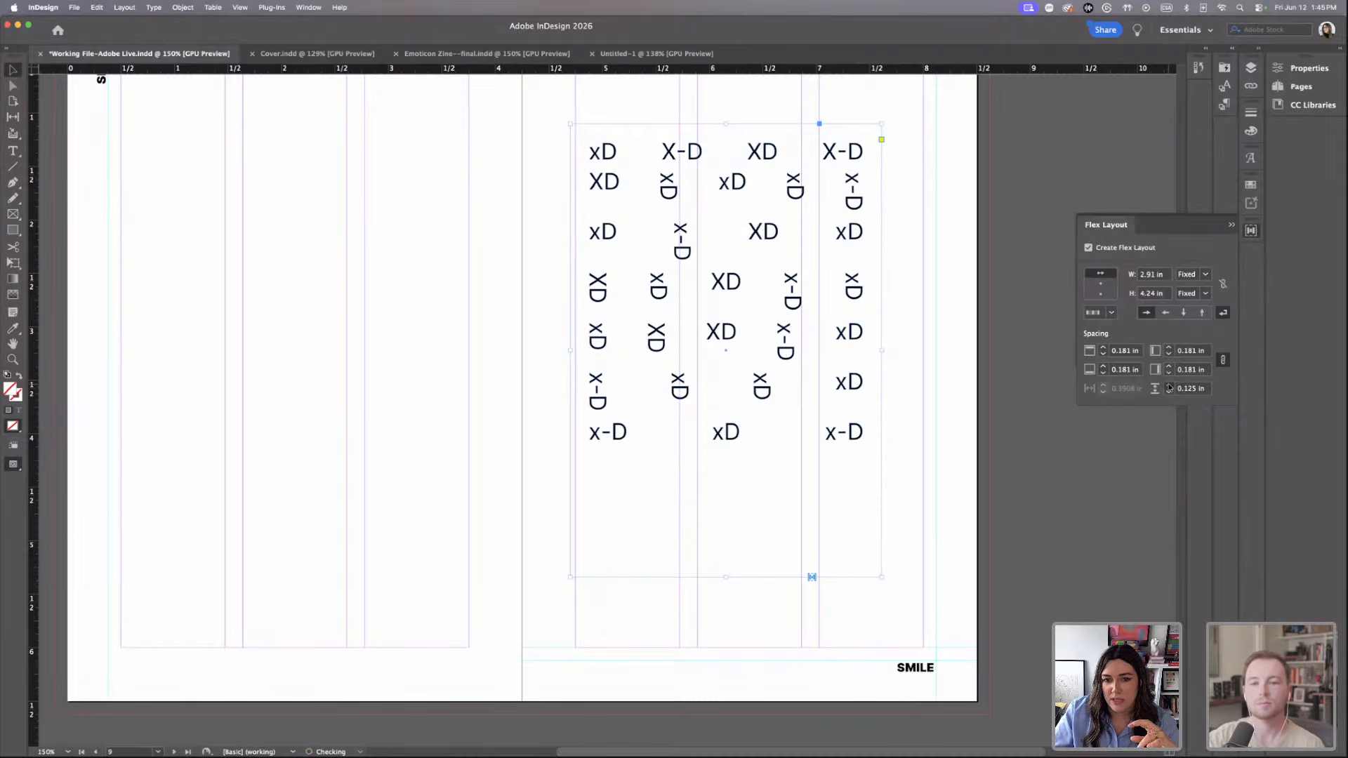
left_click(1169, 386)
left_click(1168, 386)
left_click(1169, 386)
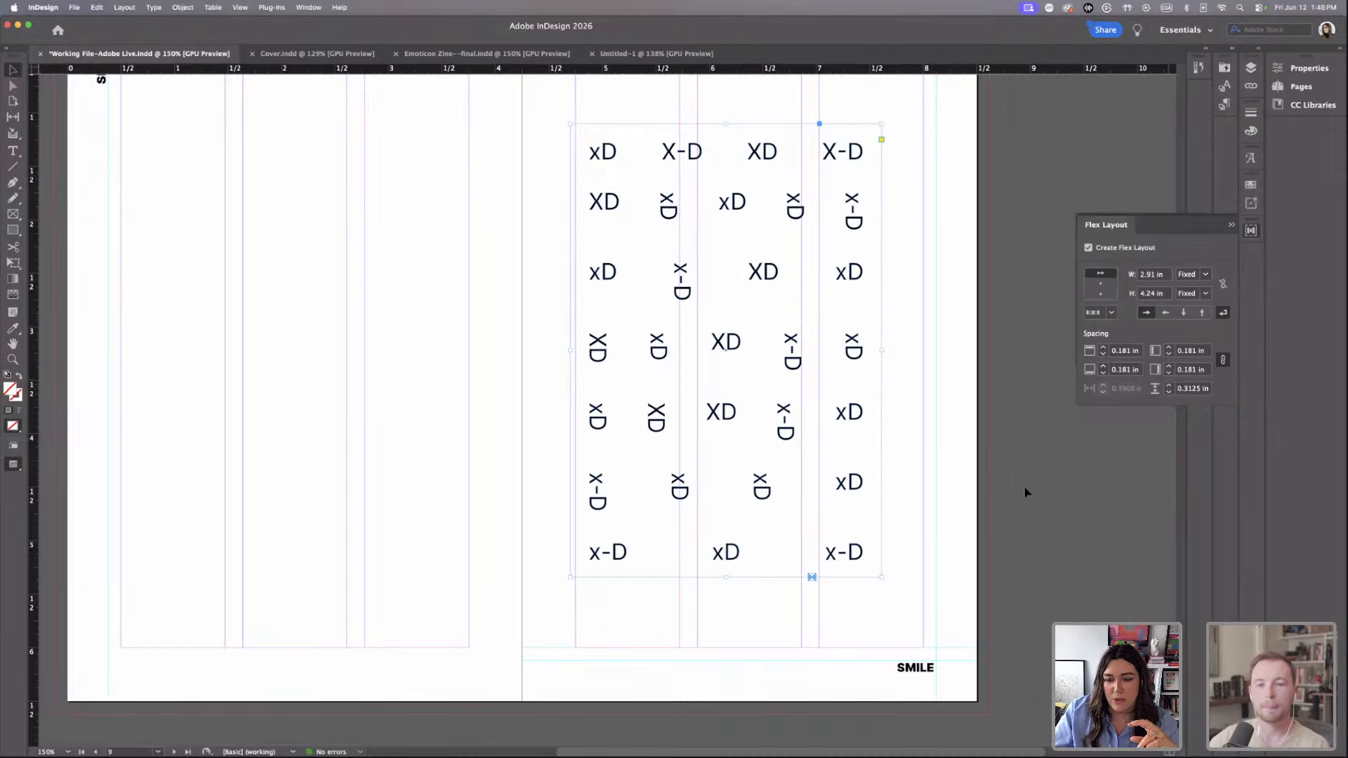
left_click(942, 465)
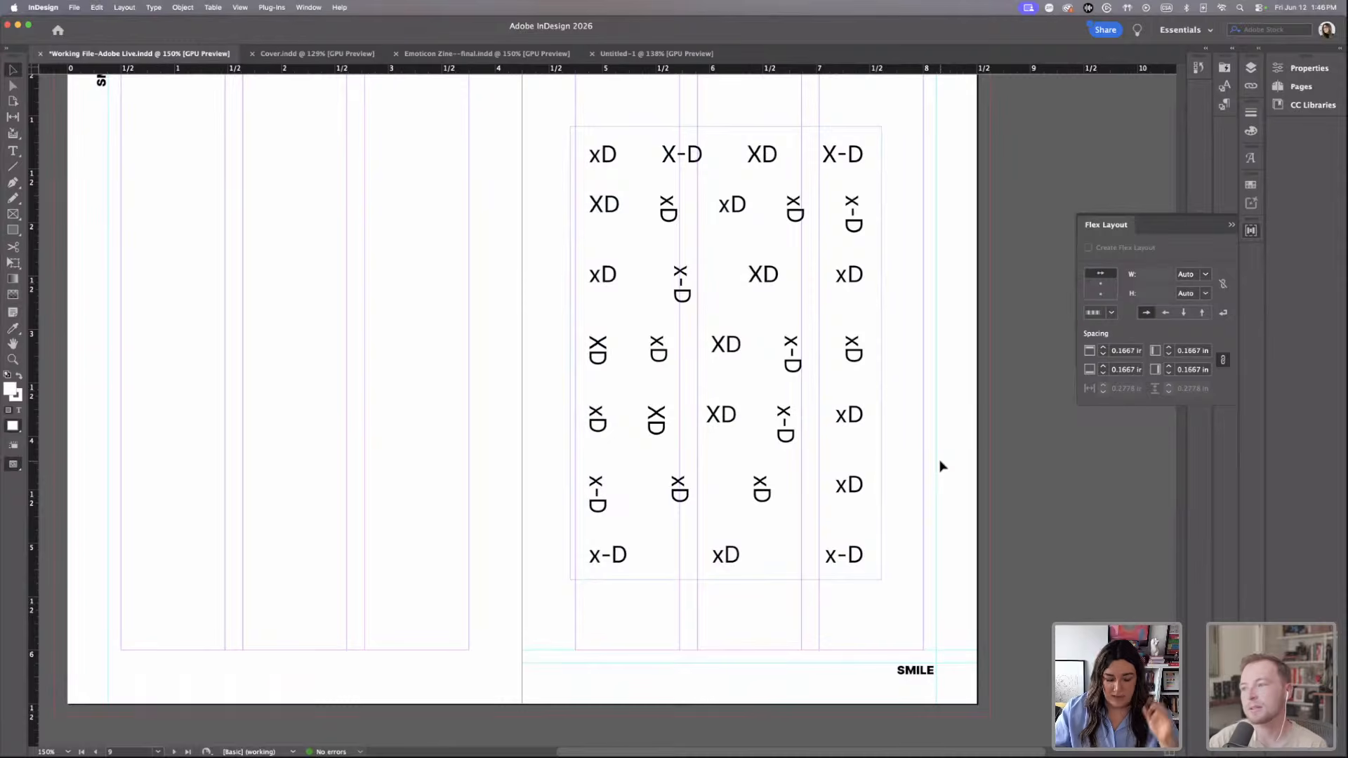
scroll(589, 199, "right", 1)
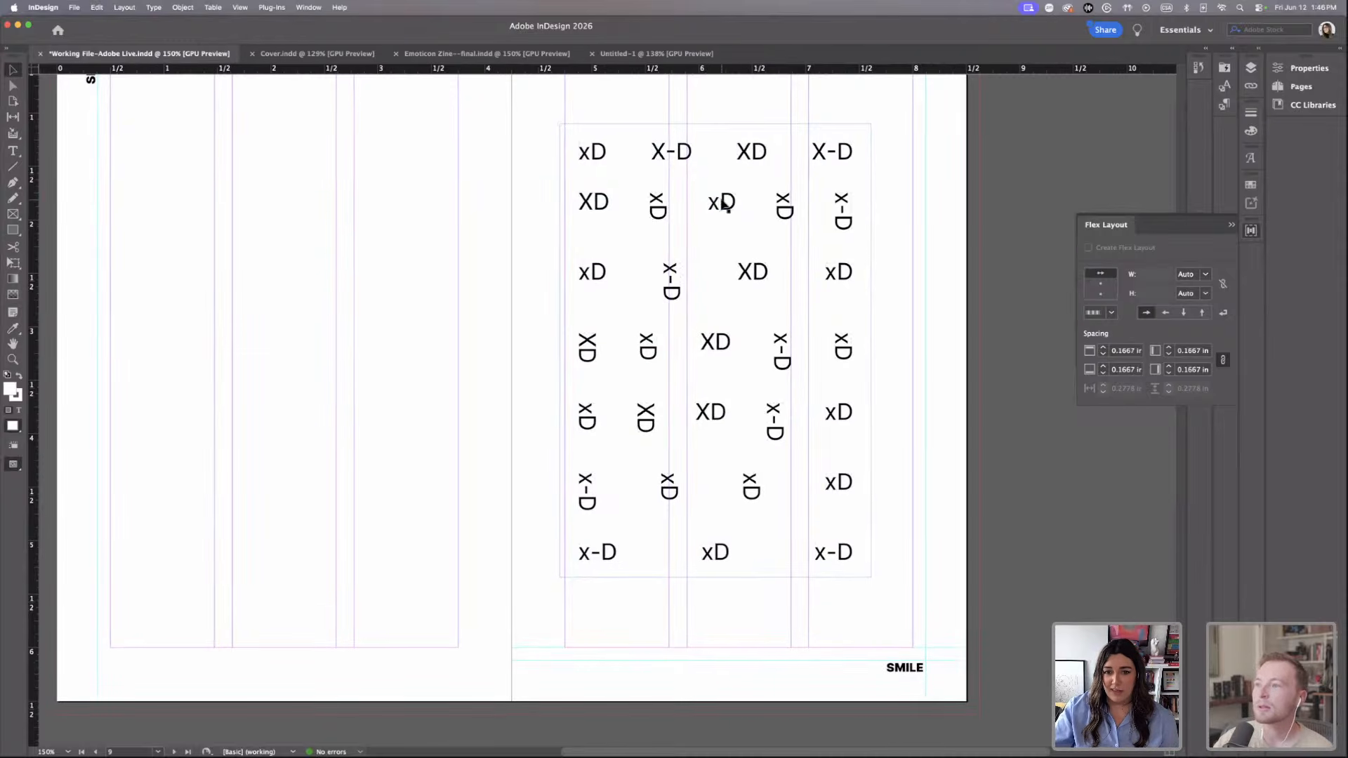
Rotate three individual emoticons inside the flex layout by small angles: one each in the fourth, fifth and sixth rows.
left_click(725, 211)
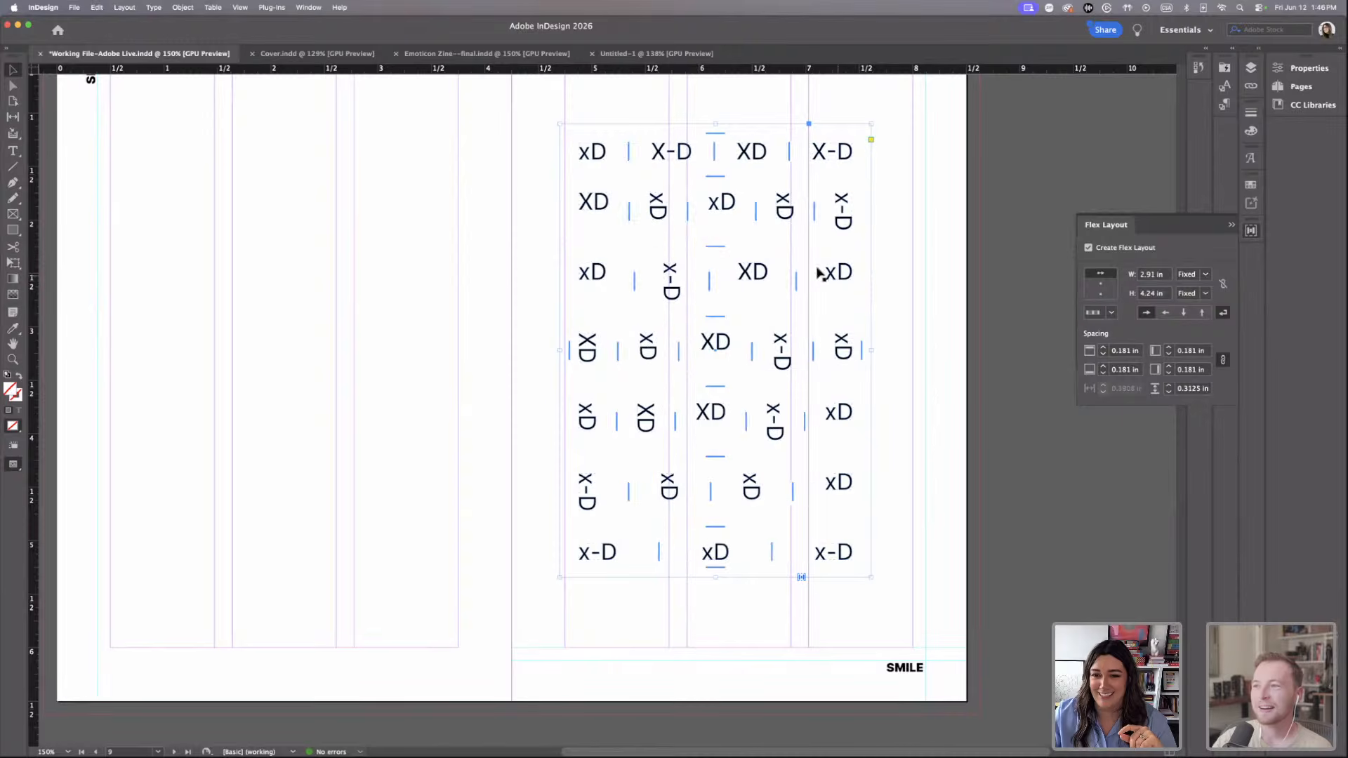
left_click(898, 329)
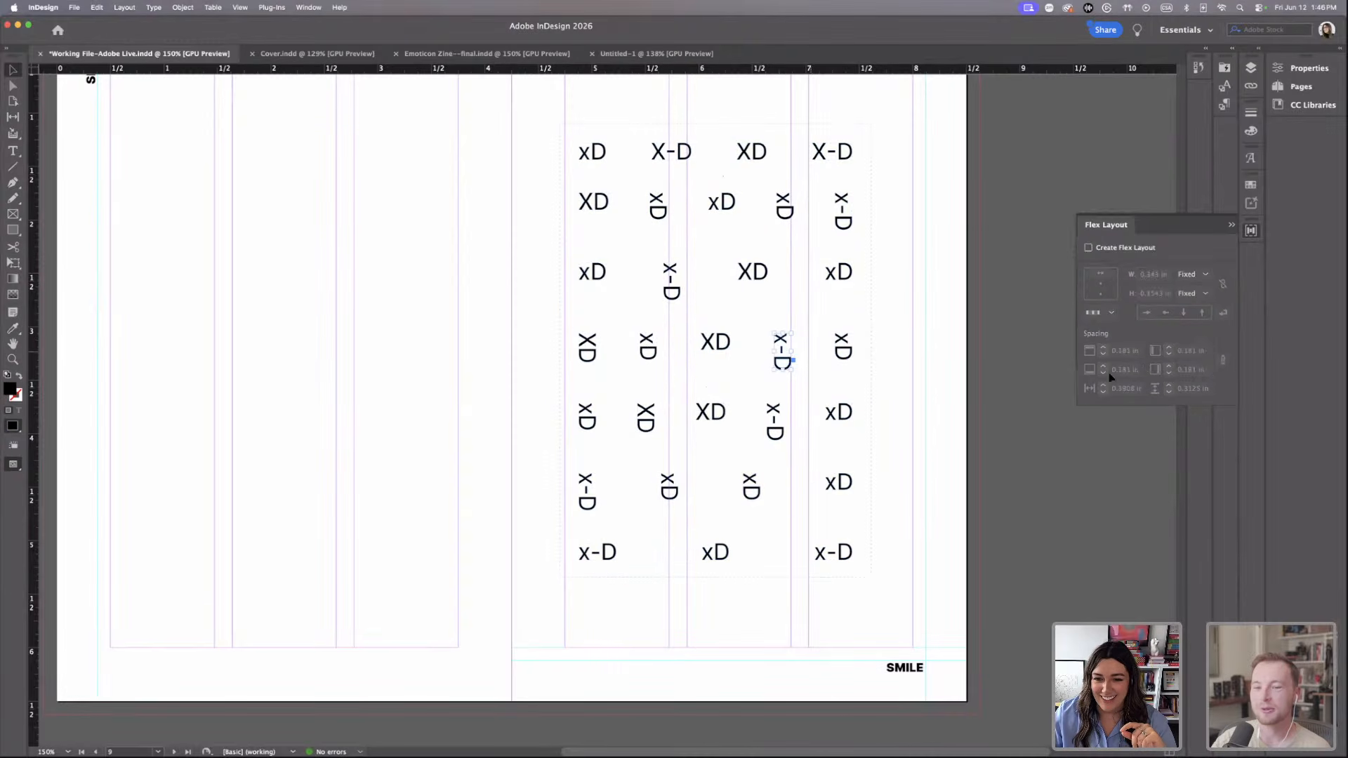
left_click(783, 348)
left_click(784, 349)
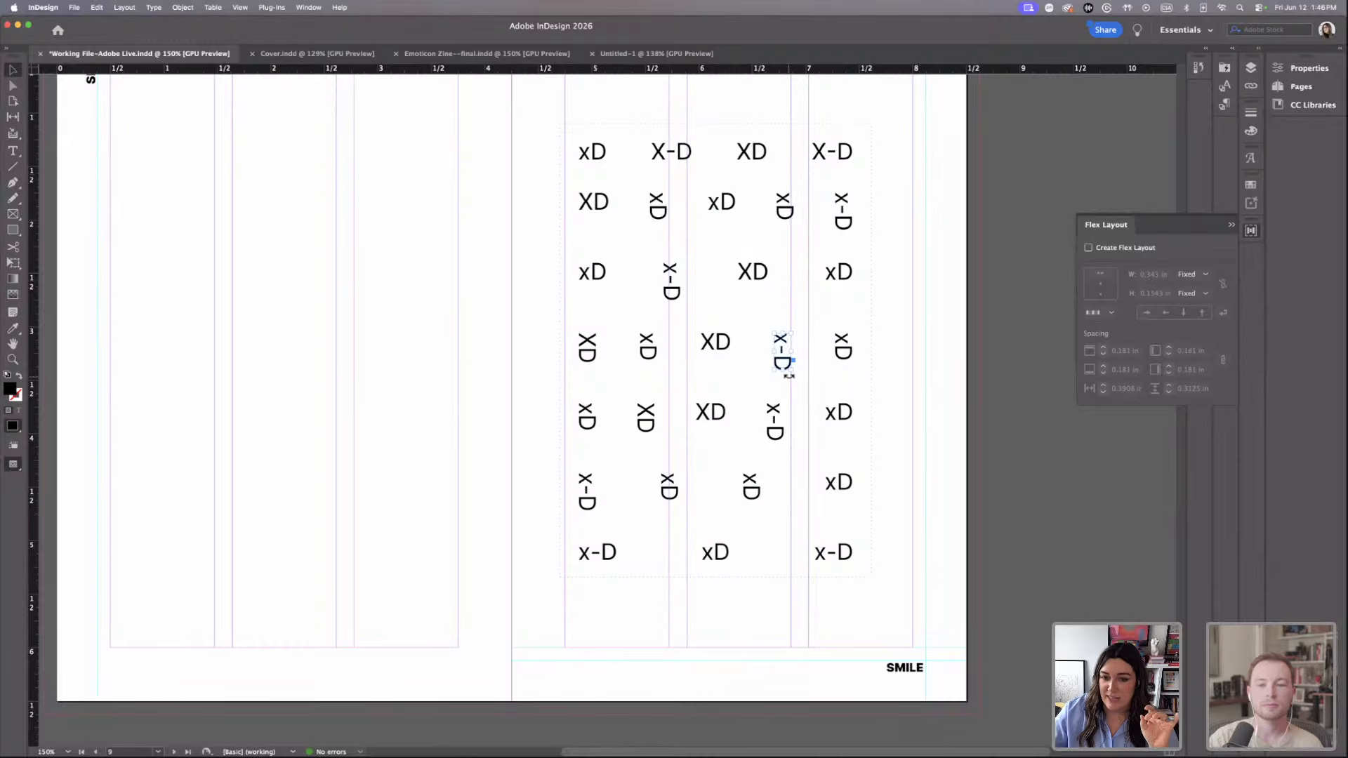
left_click_drag(791, 380, 805, 383)
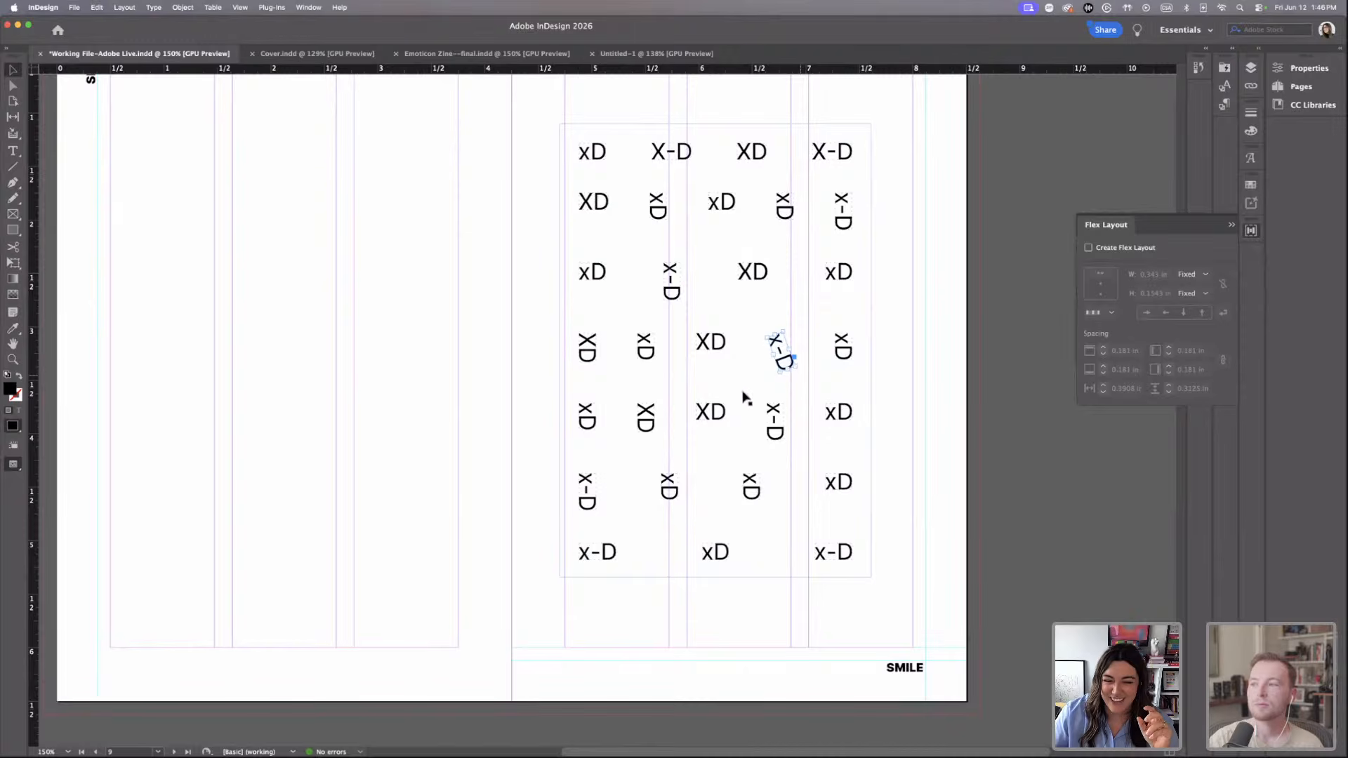
left_click(646, 423)
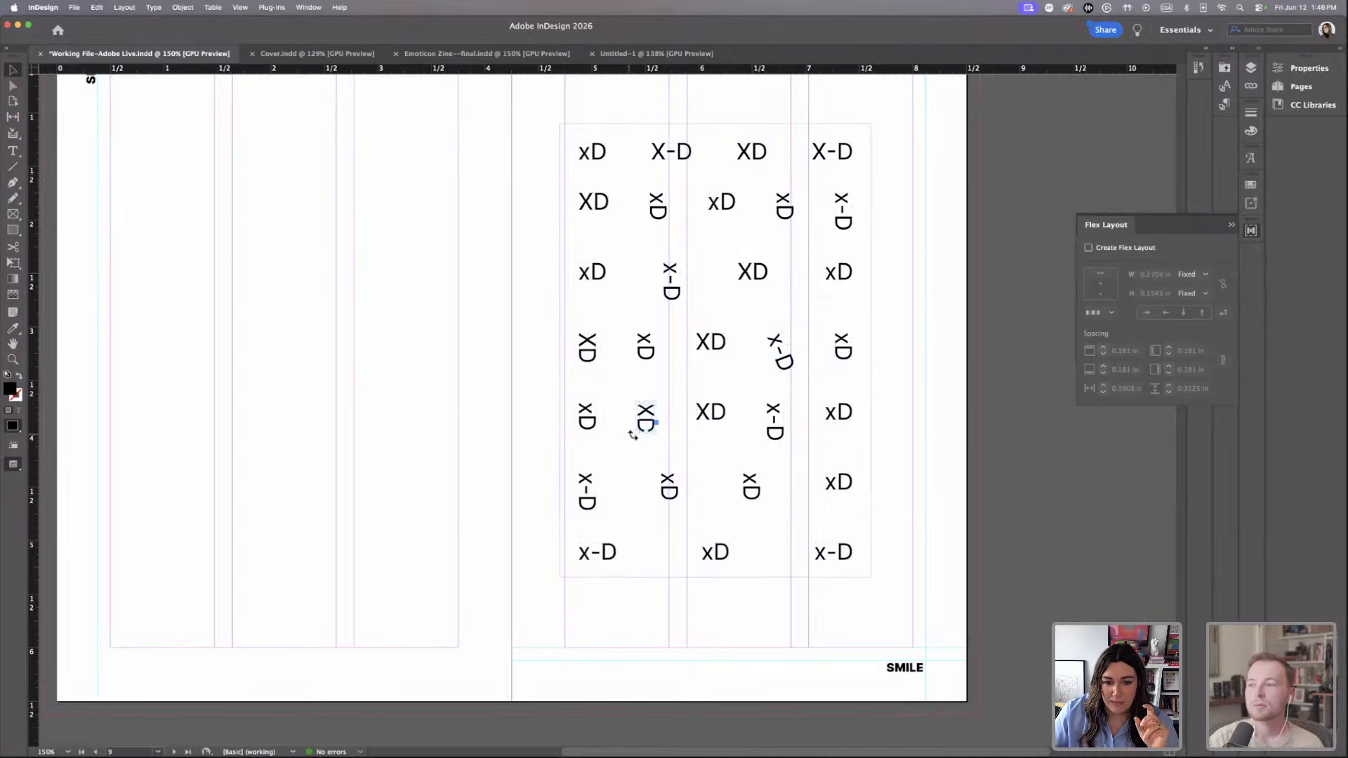
left_click_drag(630, 437, 626, 438)
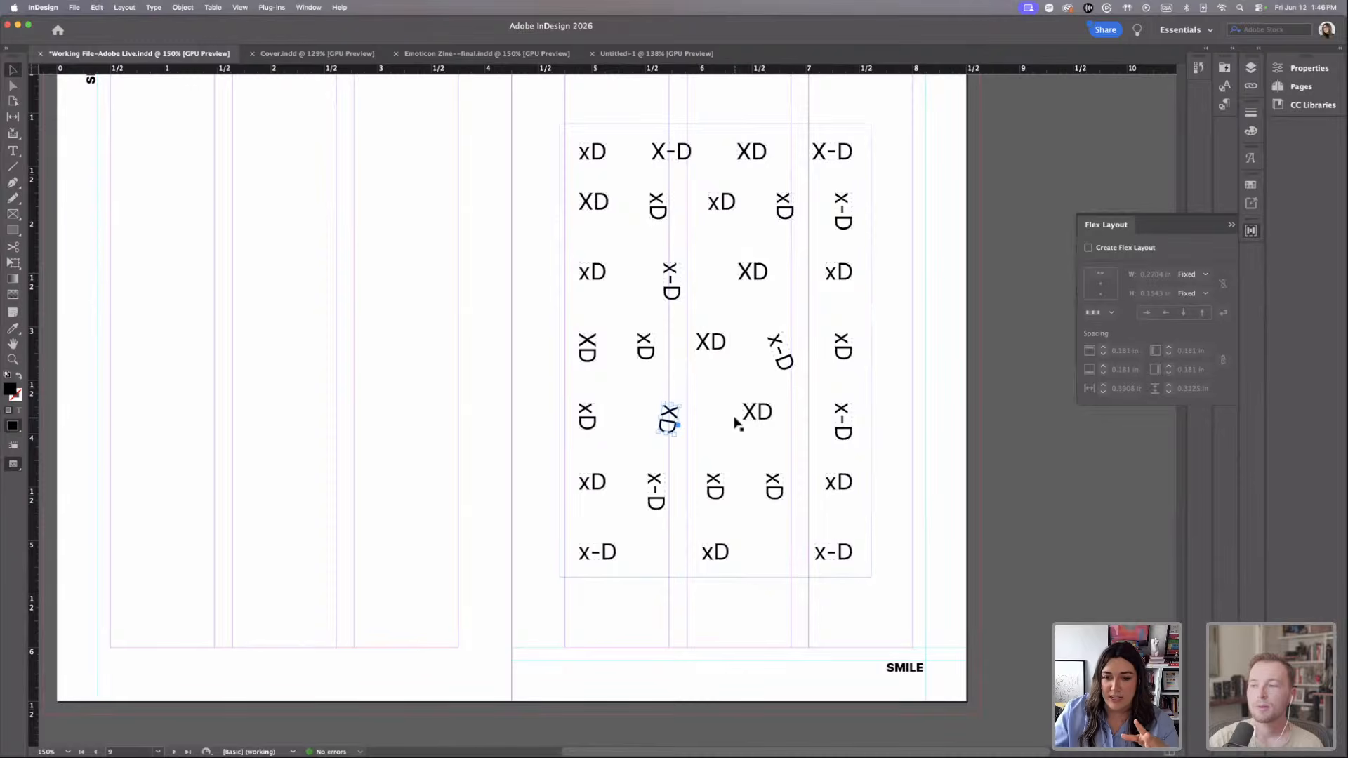
left_click(774, 495)
left_click_drag(762, 501, 767, 506)
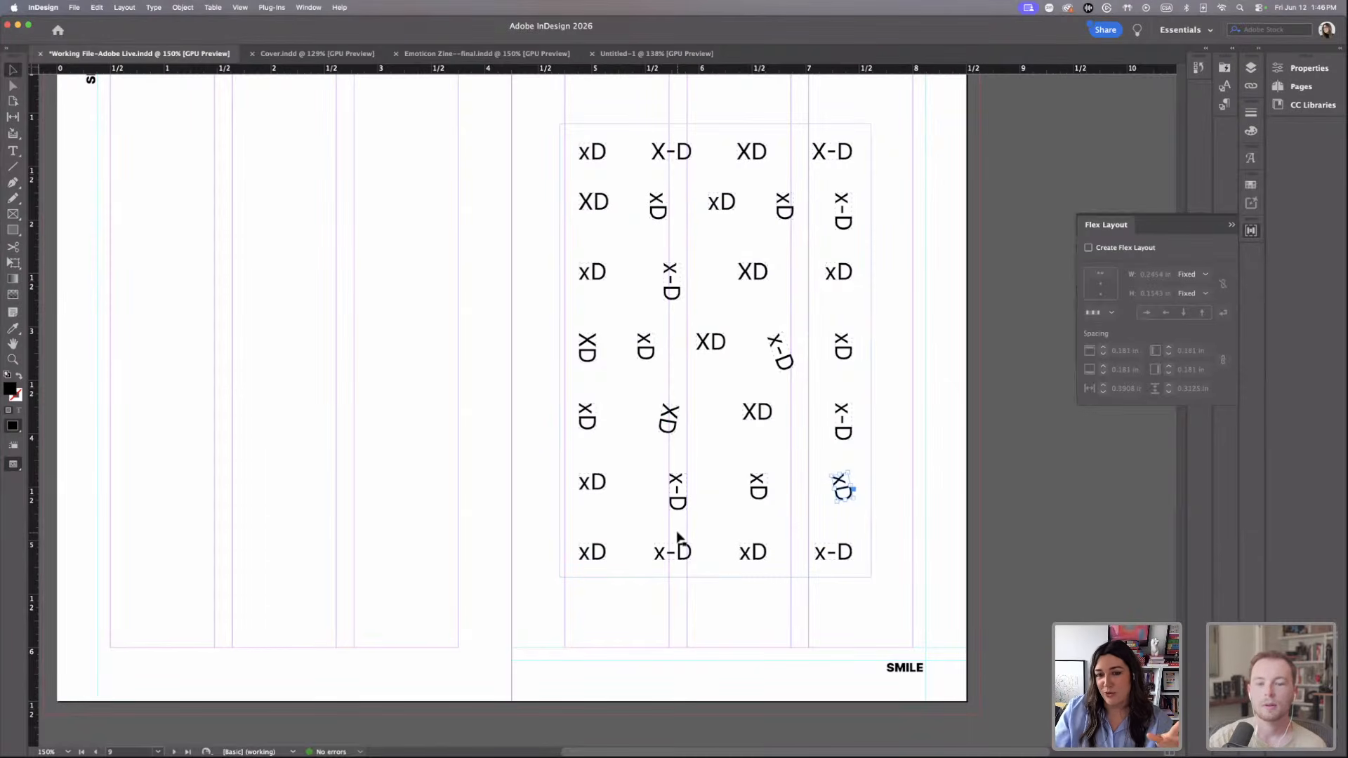
Tighten the flex layout's row gap to 0.2818 in directly on the page.
left_click(857, 352)
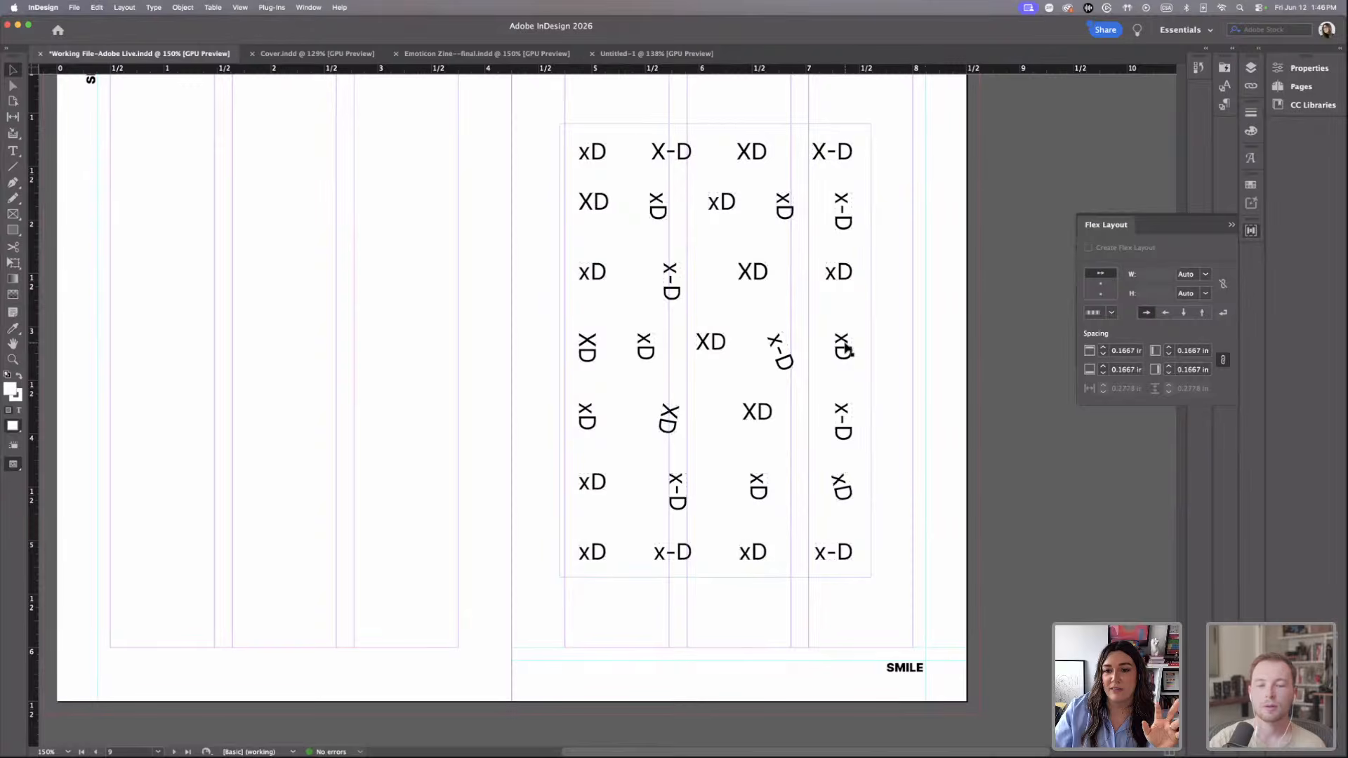
mouse_move(716, 314)
left_mouse_down()
mouse_move(717, 299)
mouse_move(719, 316)
left_mouse_up()
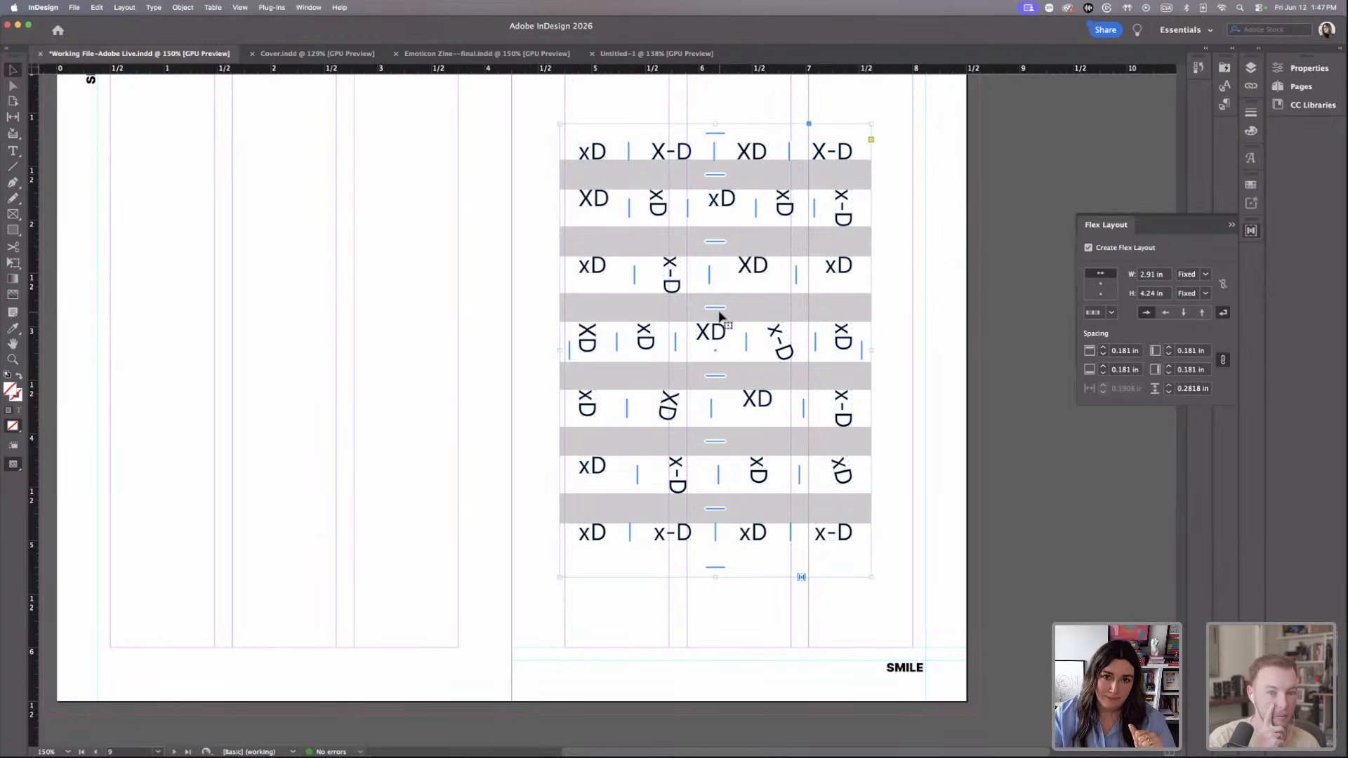
left_click(902, 333)
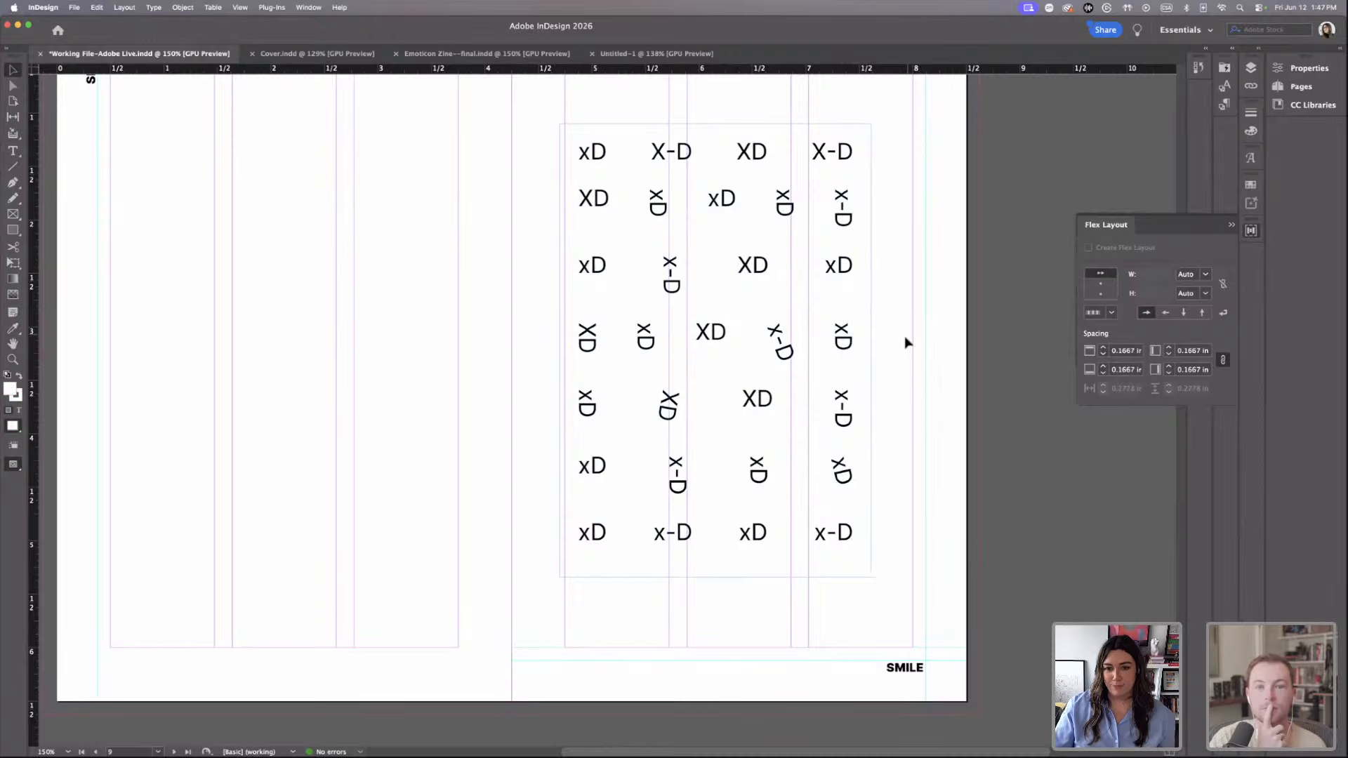
Centre the flex container horizontally within the right page's margins and place a duplicate of it on the pasteboard beside the page.
scroll(854, 309, "up", 5)
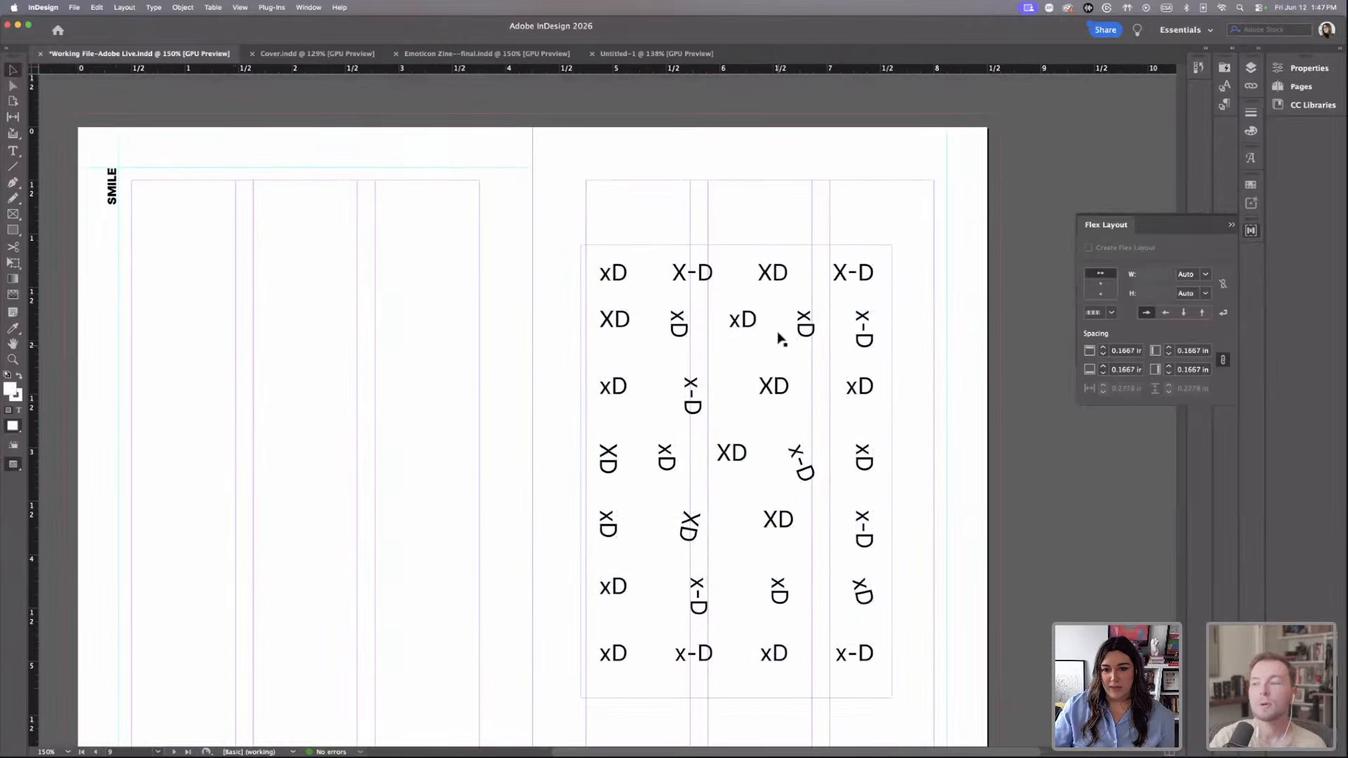
left_click(774, 278)
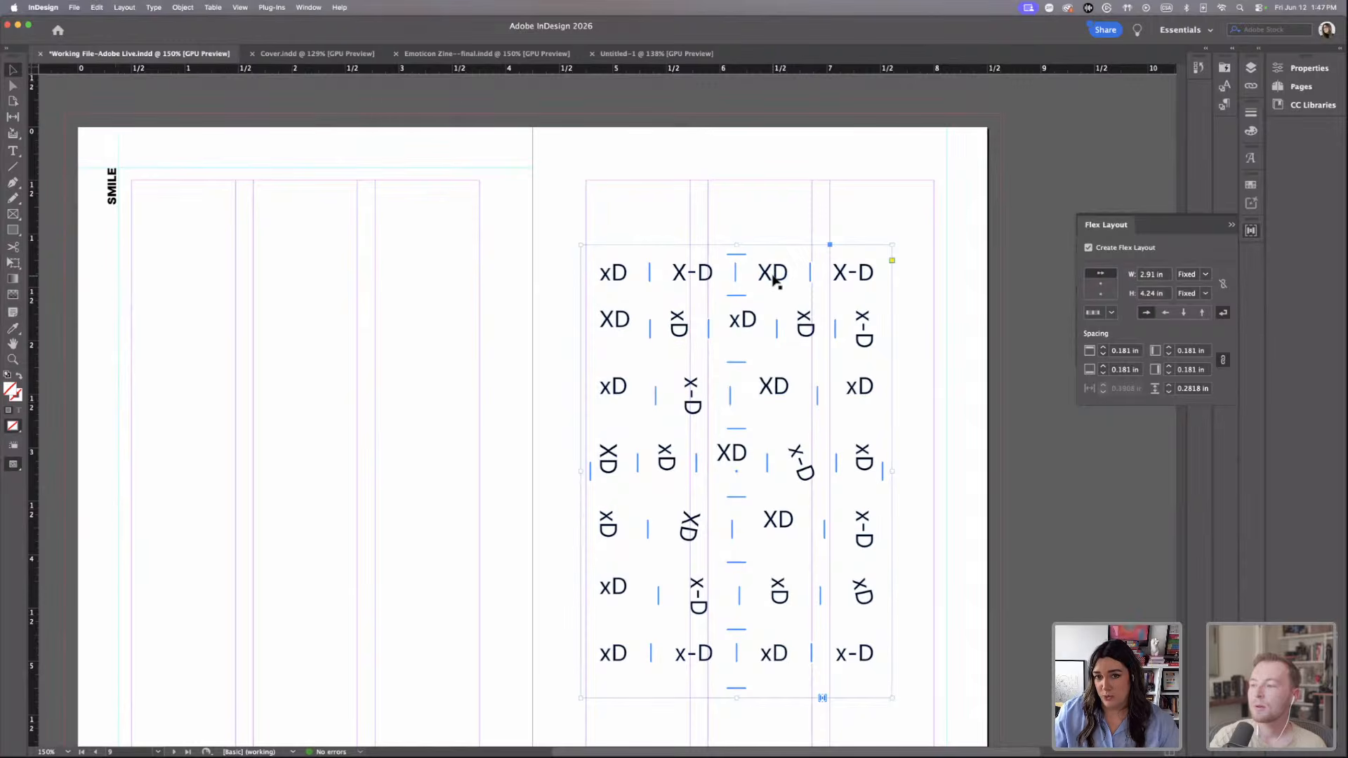
scroll(774, 278, "down", 1)
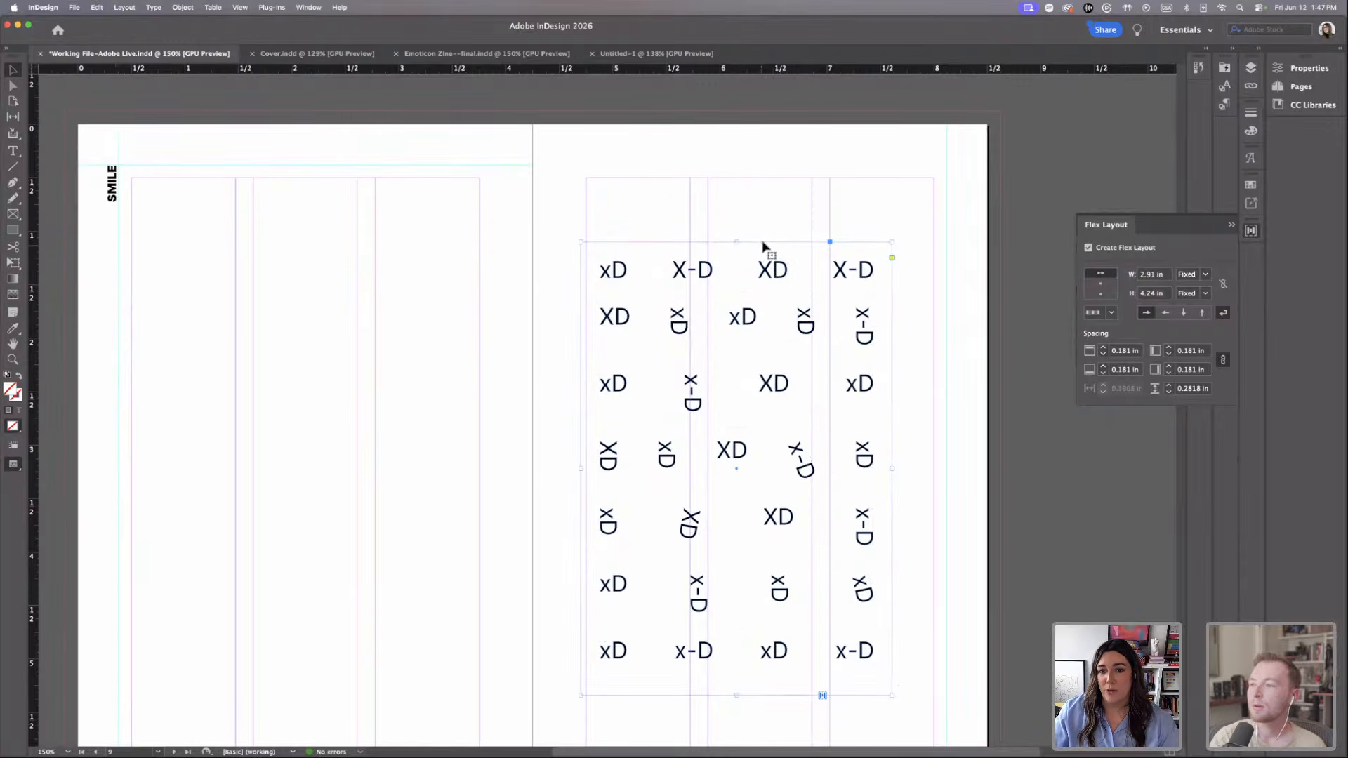
left_click_drag(763, 247, 788, 272)
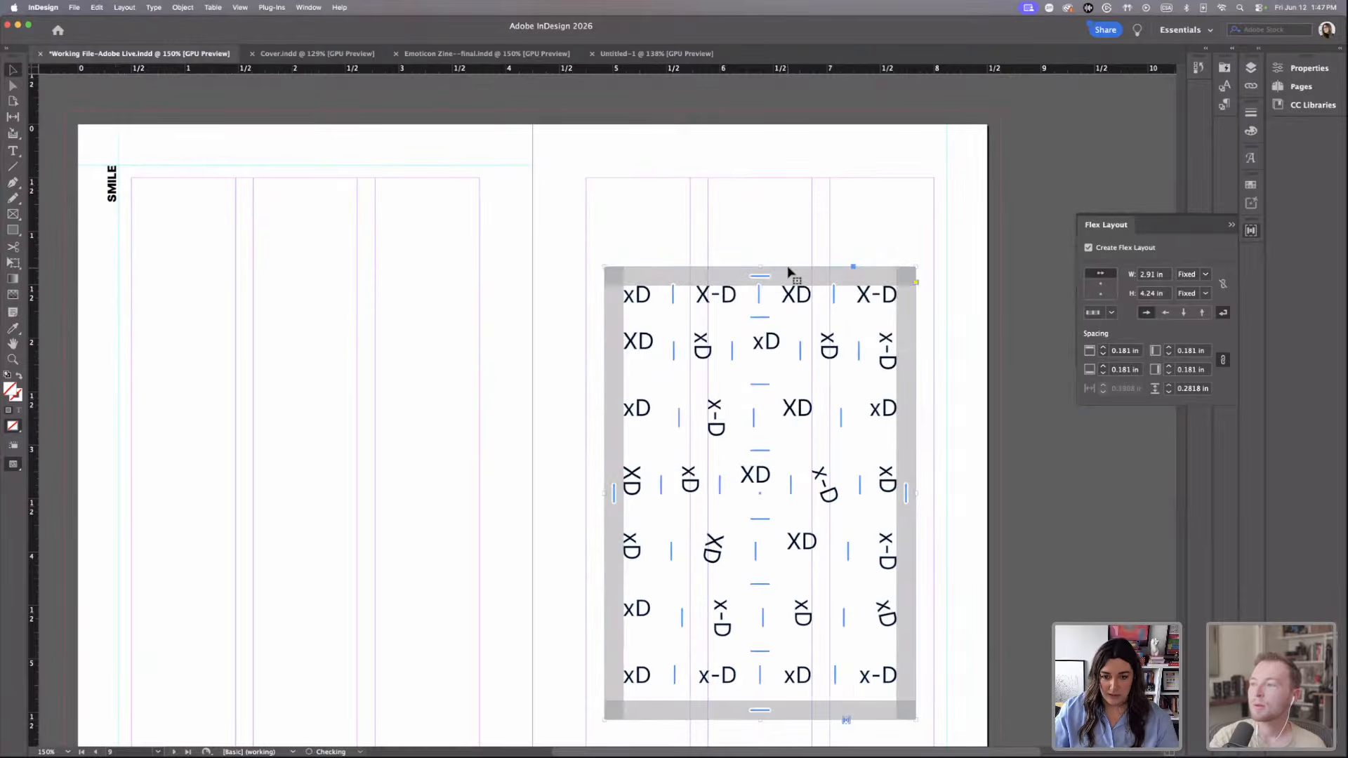
key("super+minus")
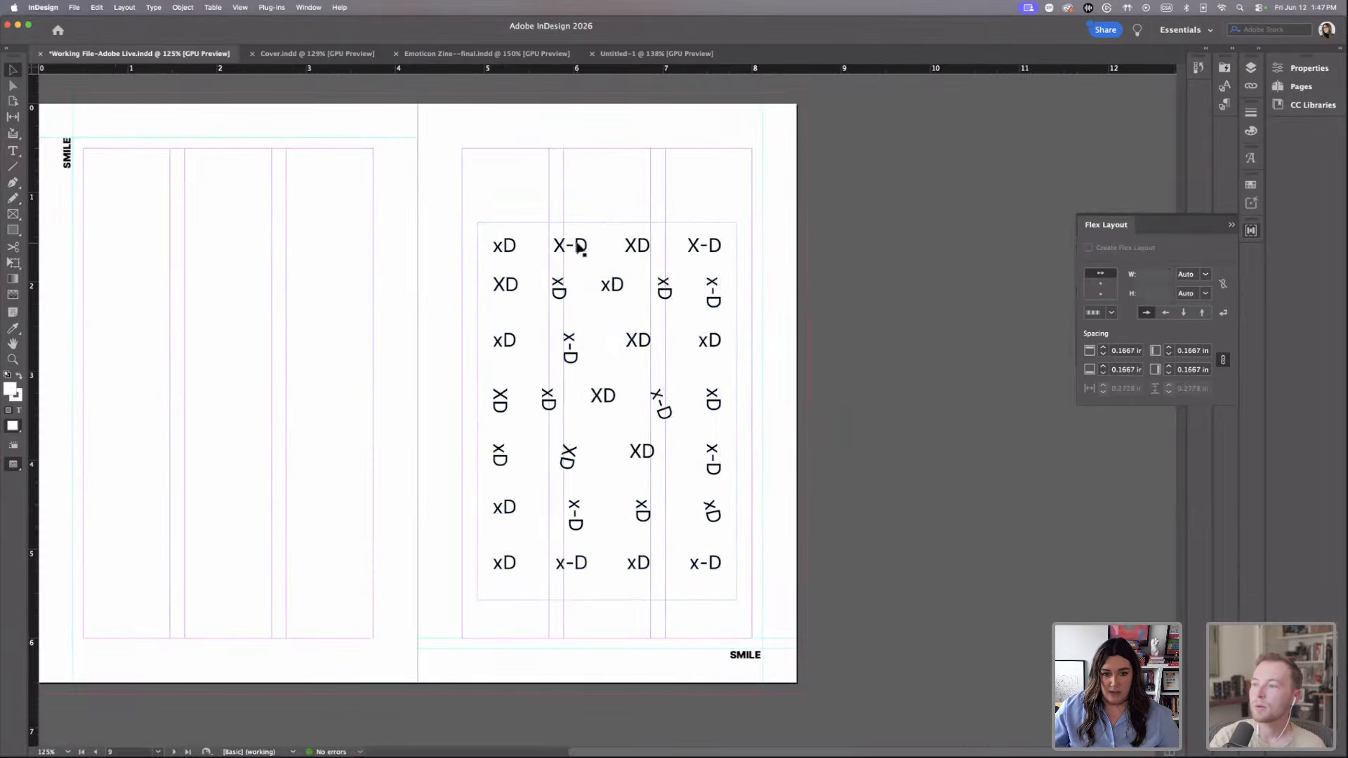
left_click_drag(606, 249, 975, 232)
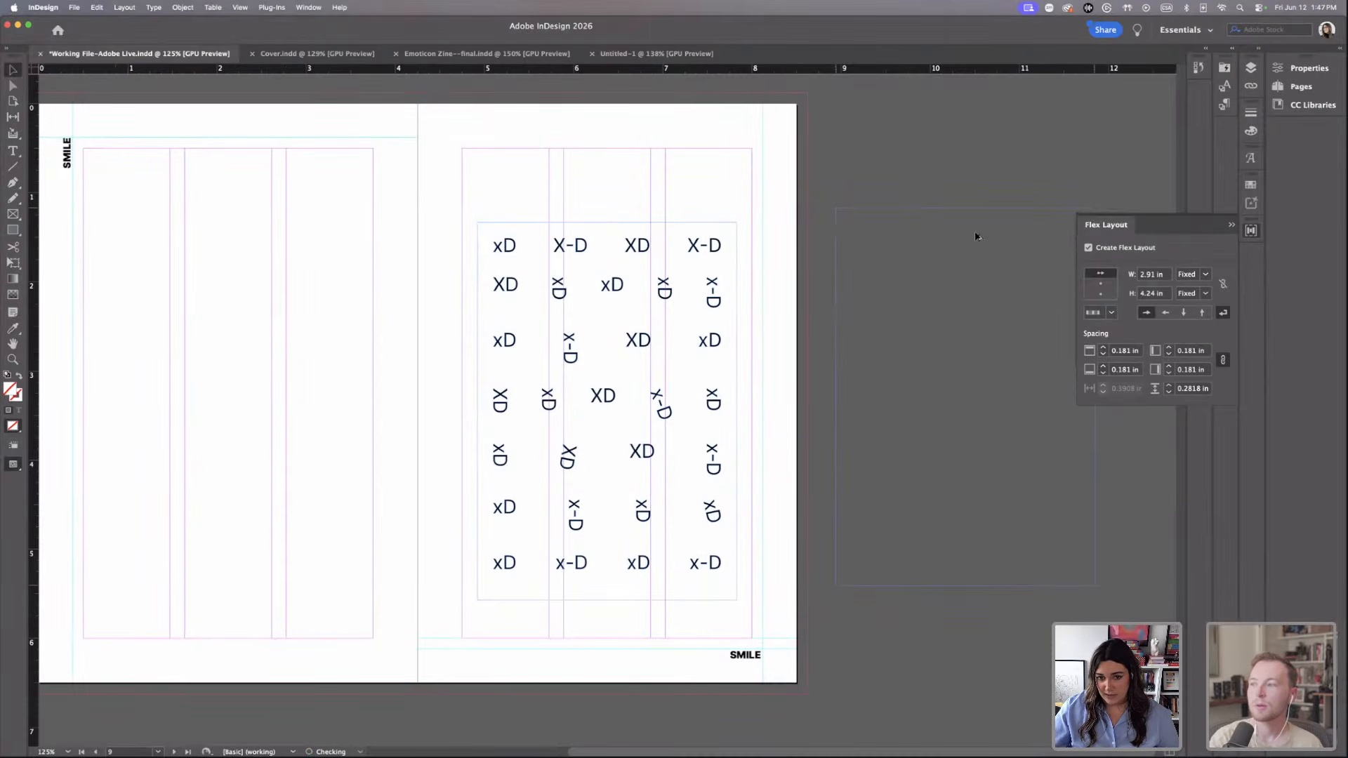
Turn off the flex layout on the original XD emoticons on the right-hand page.
left_click(645, 253)
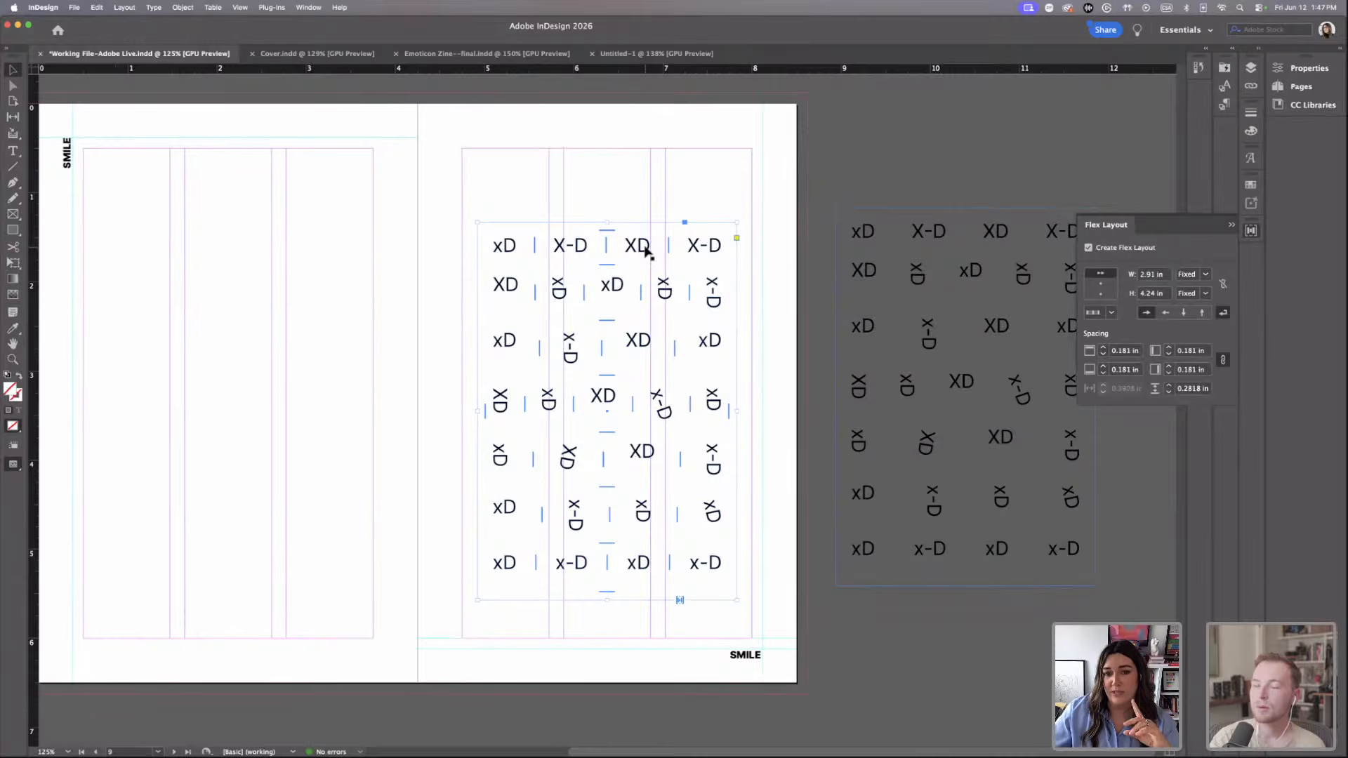
scroll(646, 251, "left", 5)
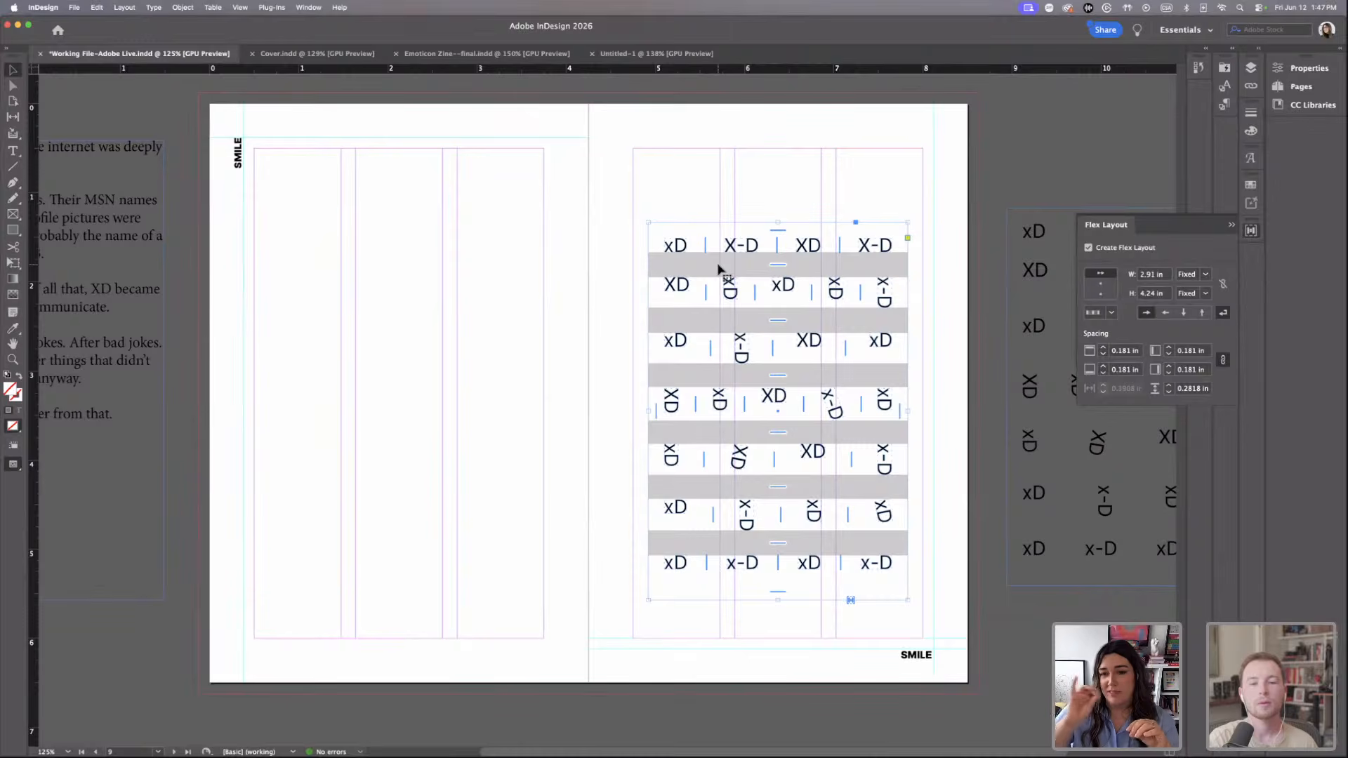
scroll(760, 284, "down", 5)
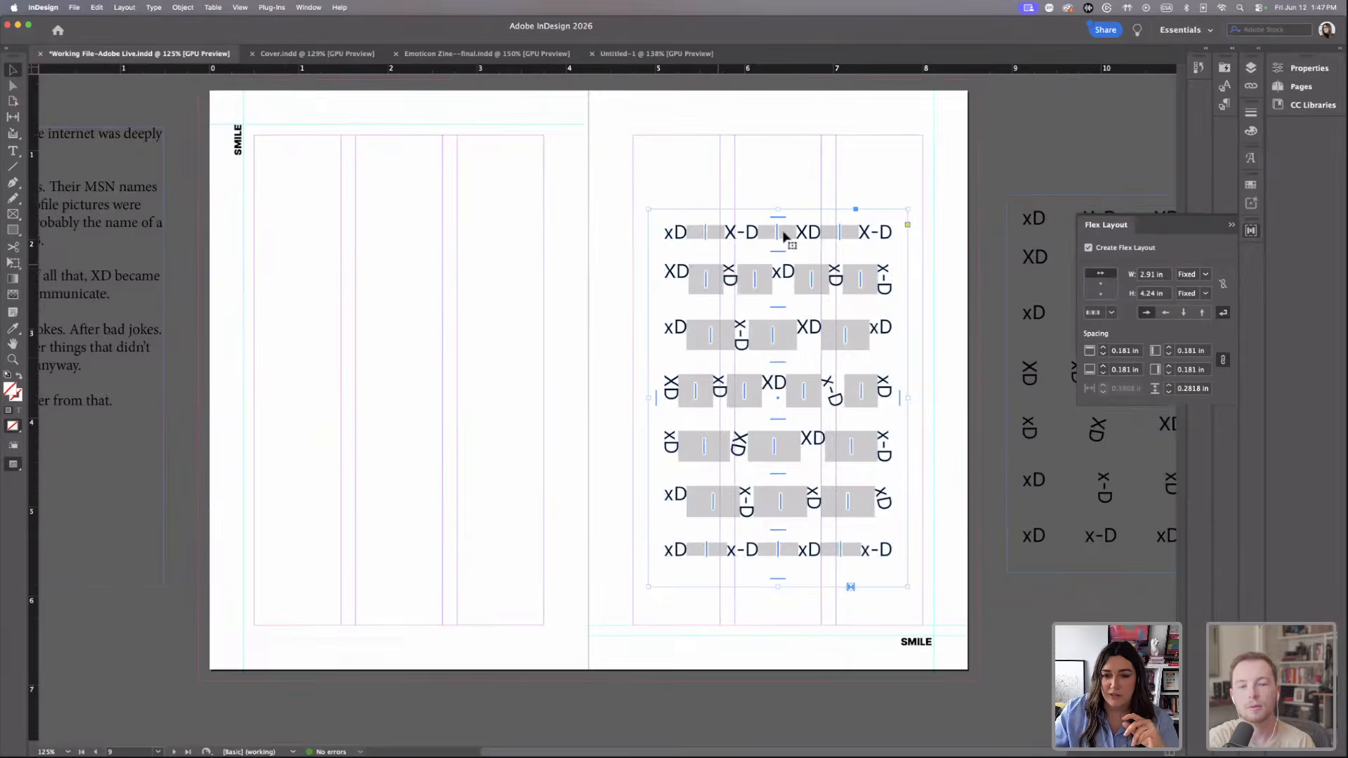
scroll(761, 284, "up", 6)
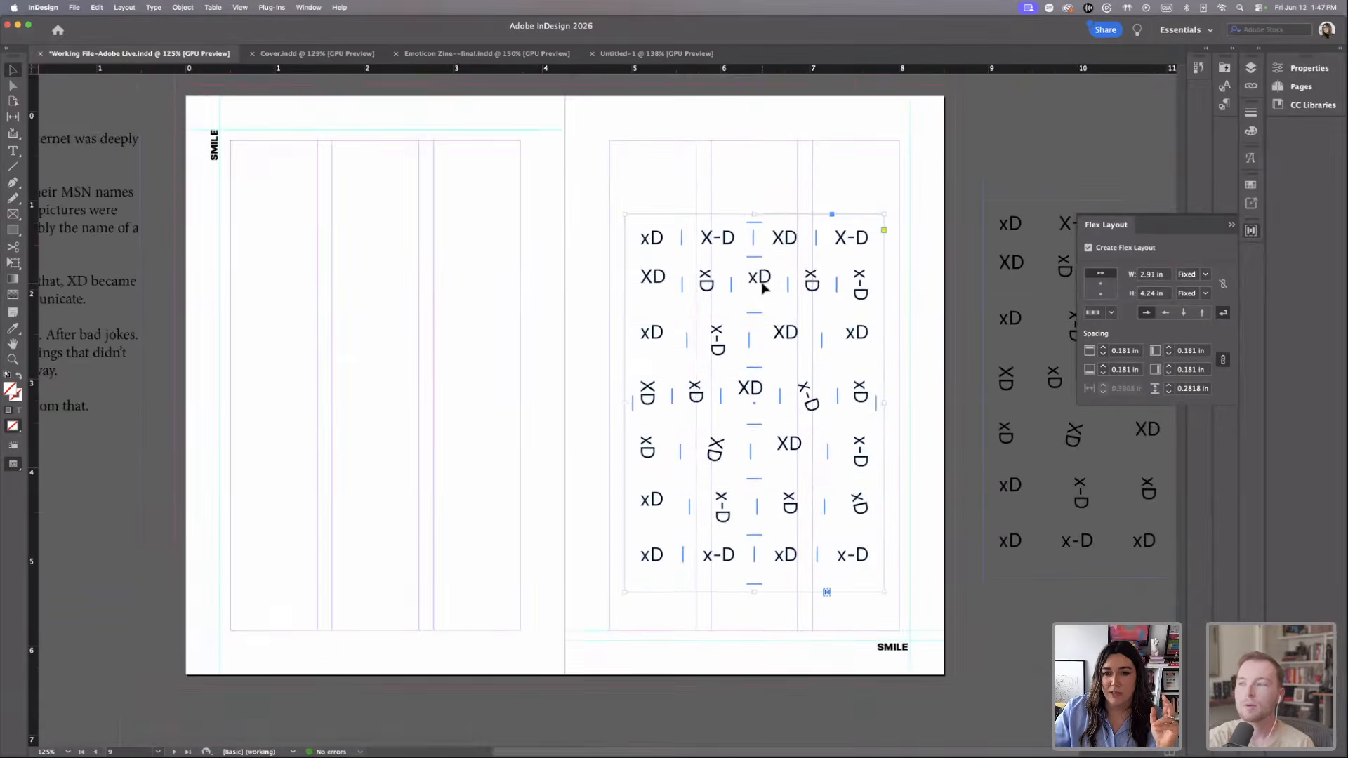
left_click(1088, 248)
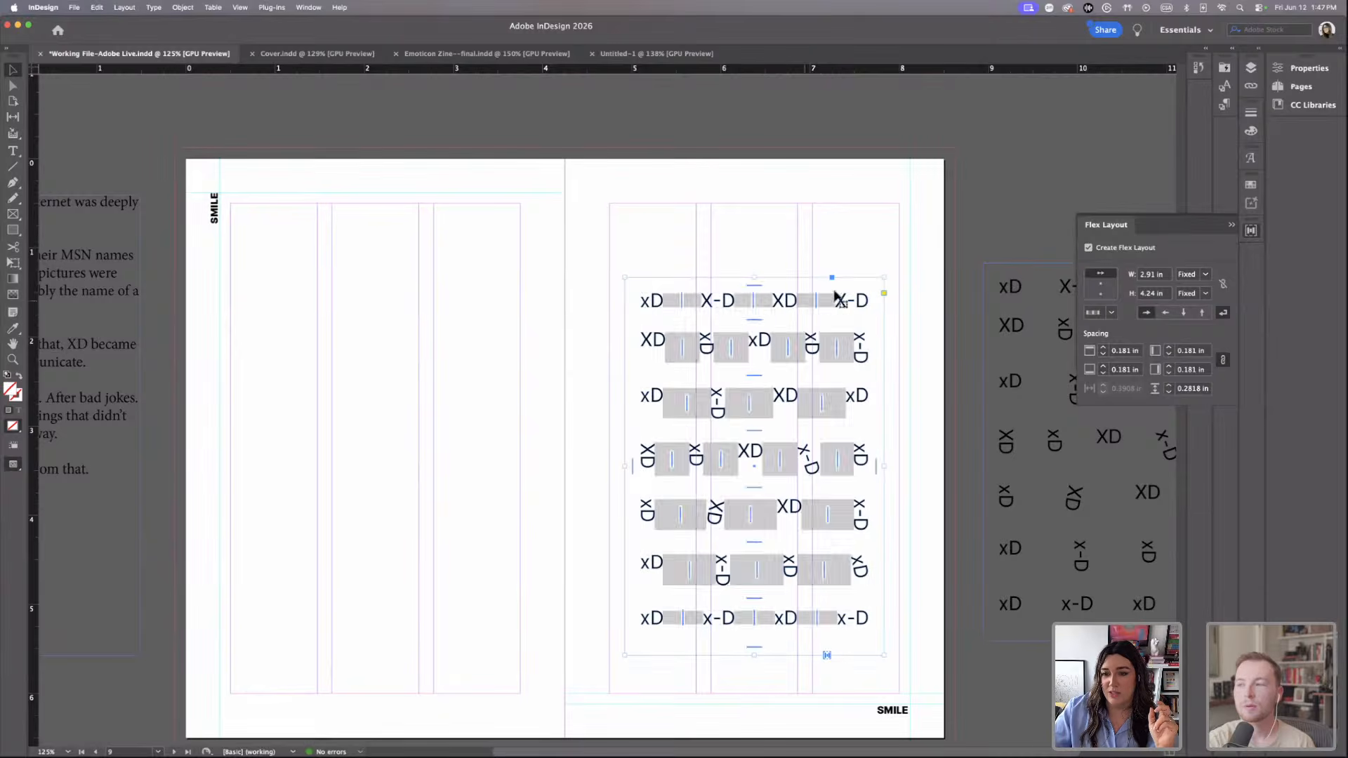
left_click(1088, 247)
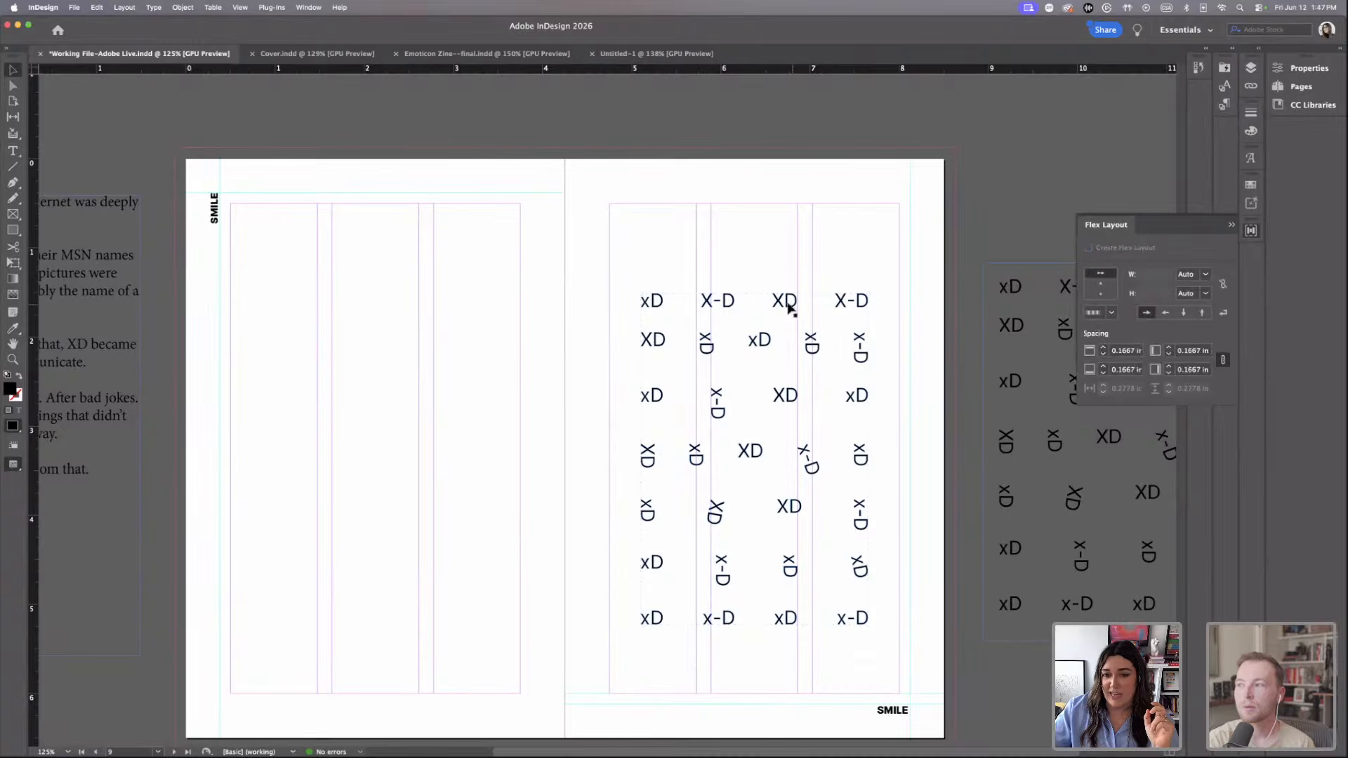
Scale all the XD emoticons together proportionally to the right page's margin width and centre the pattern vertically within the margins.
scroll(791, 303, "up", 5)
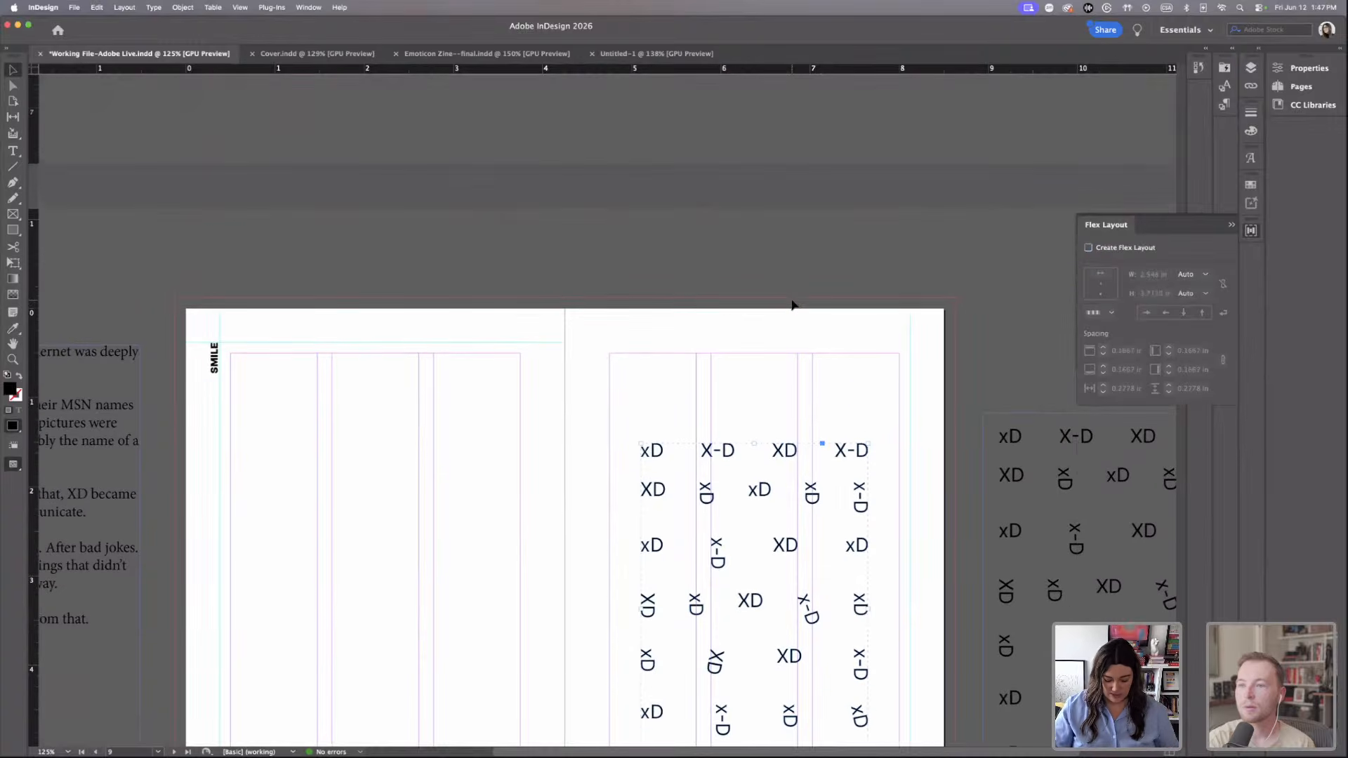
scroll(791, 303, "down", 8)
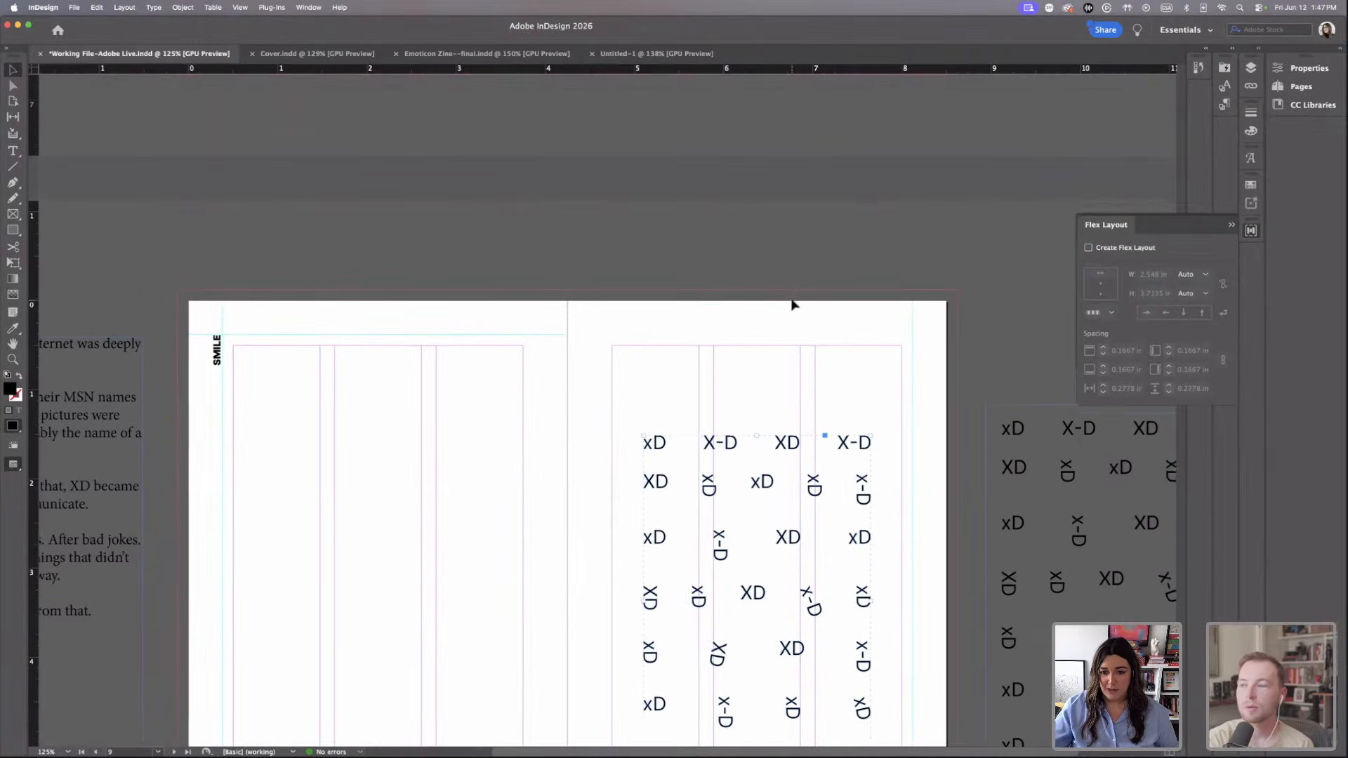
left_click(792, 303)
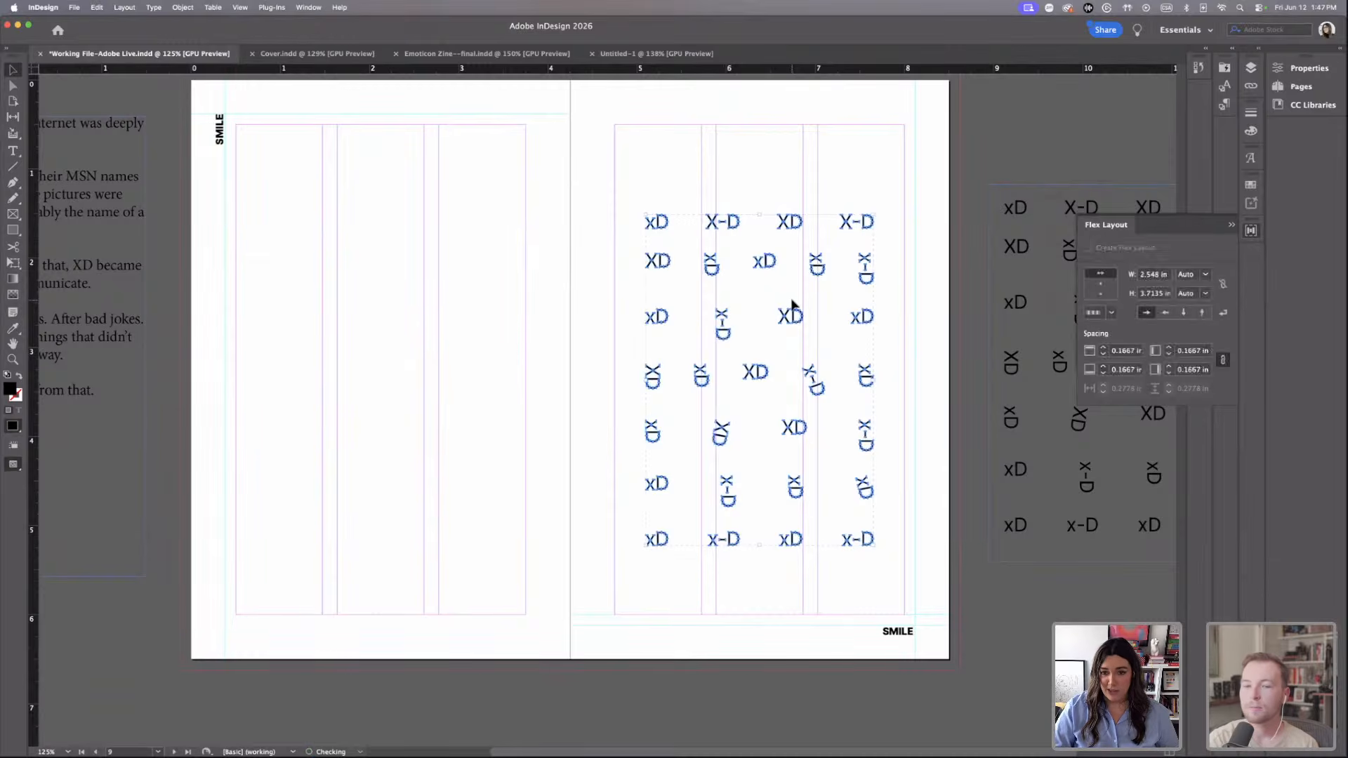
left_click_drag(873, 211, 905, 170)
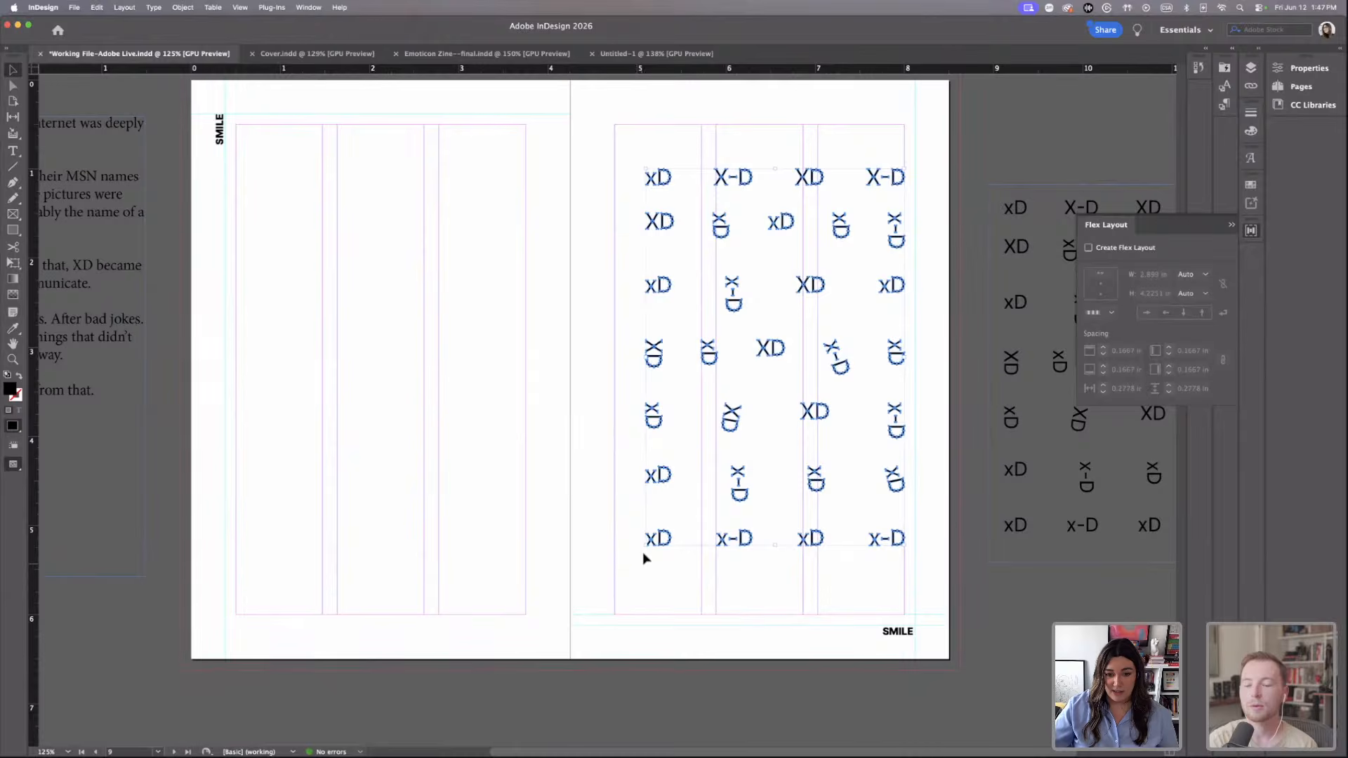
left_click_drag(645, 547, 615, 593)
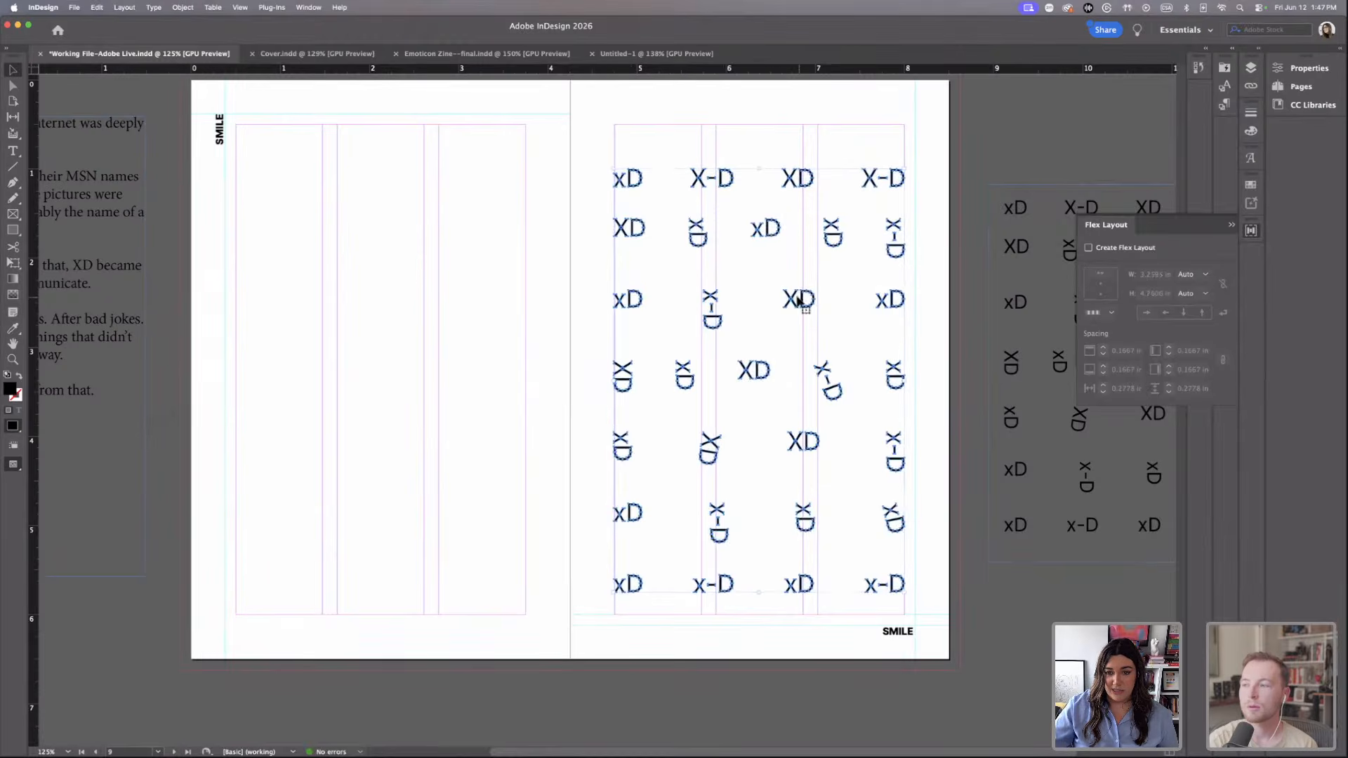
left_click_drag(795, 296, 794, 283)
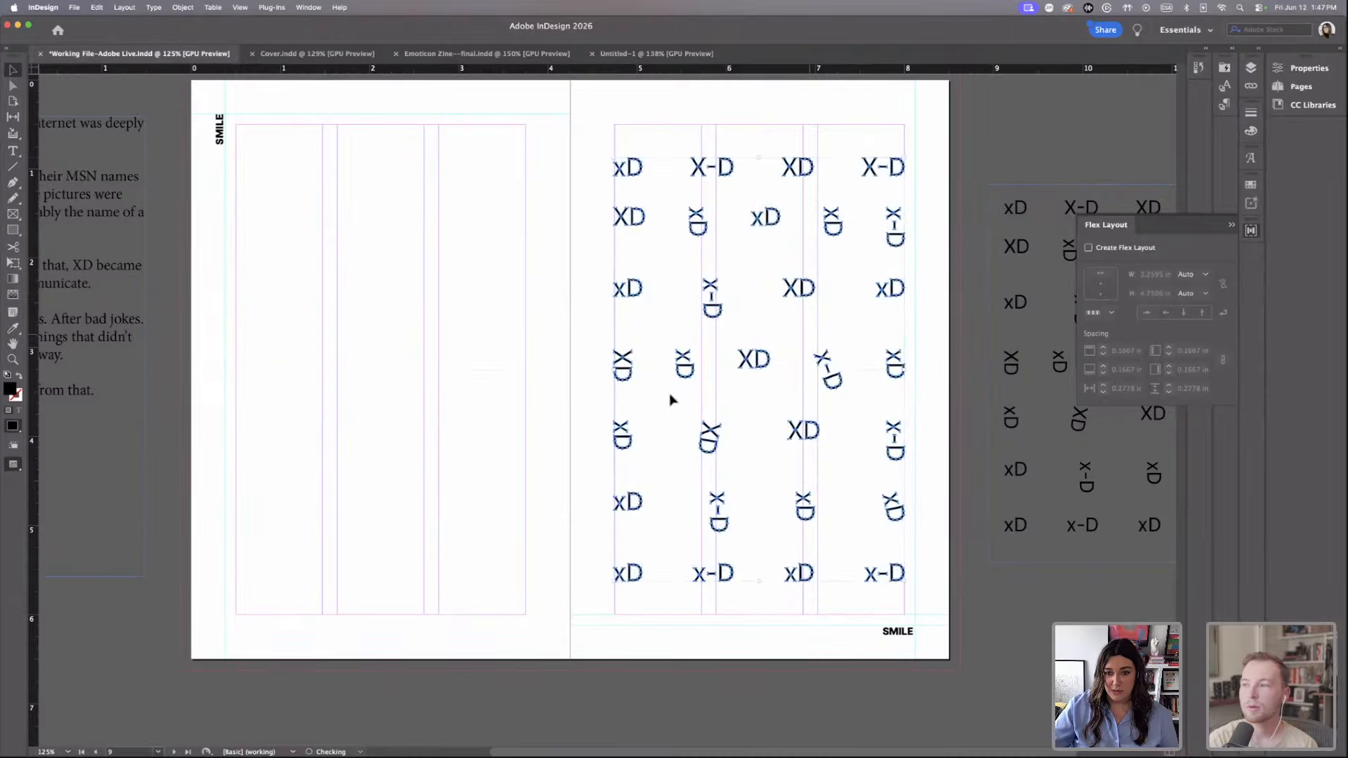
Check the spread in preview without guides, then move the XD text frame from the pasteboard to the left page's upper margin corner.
left_click(503, 316)
key("w")
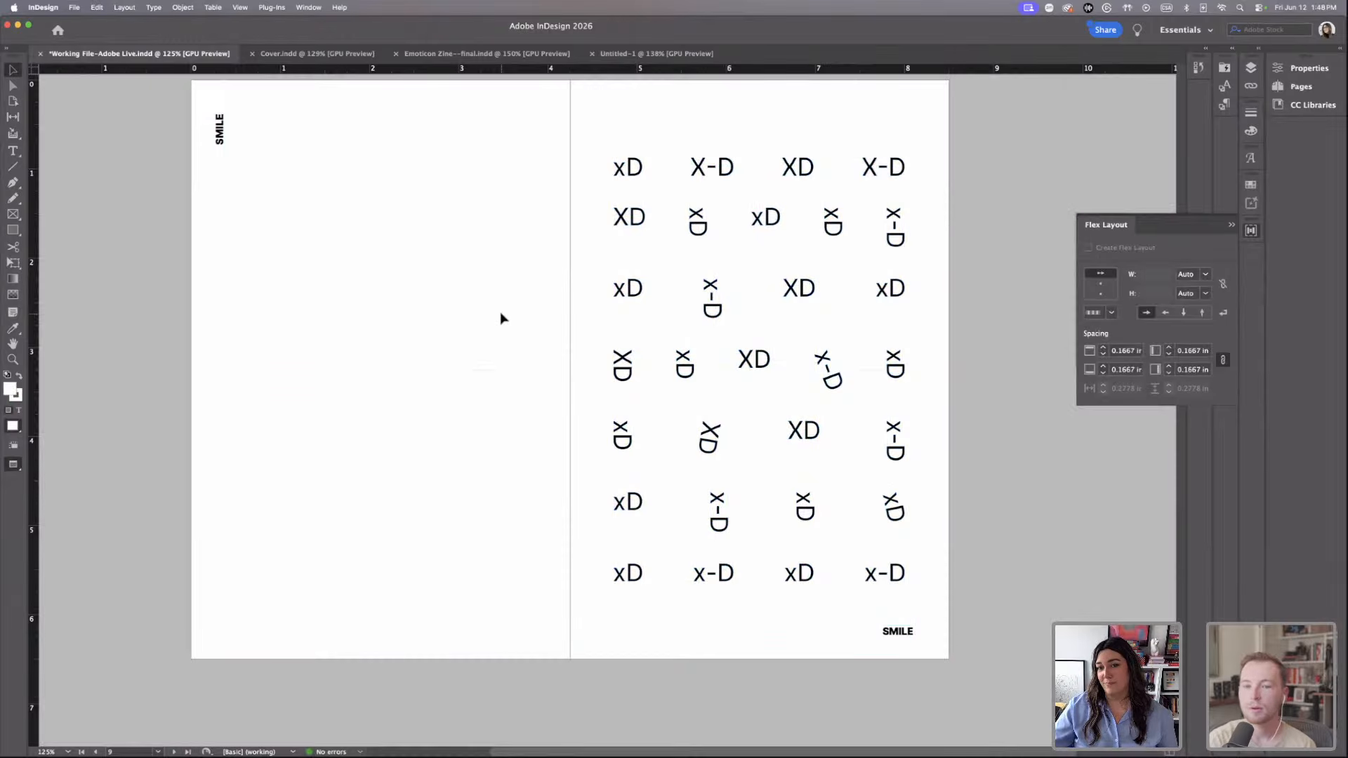
key("w")
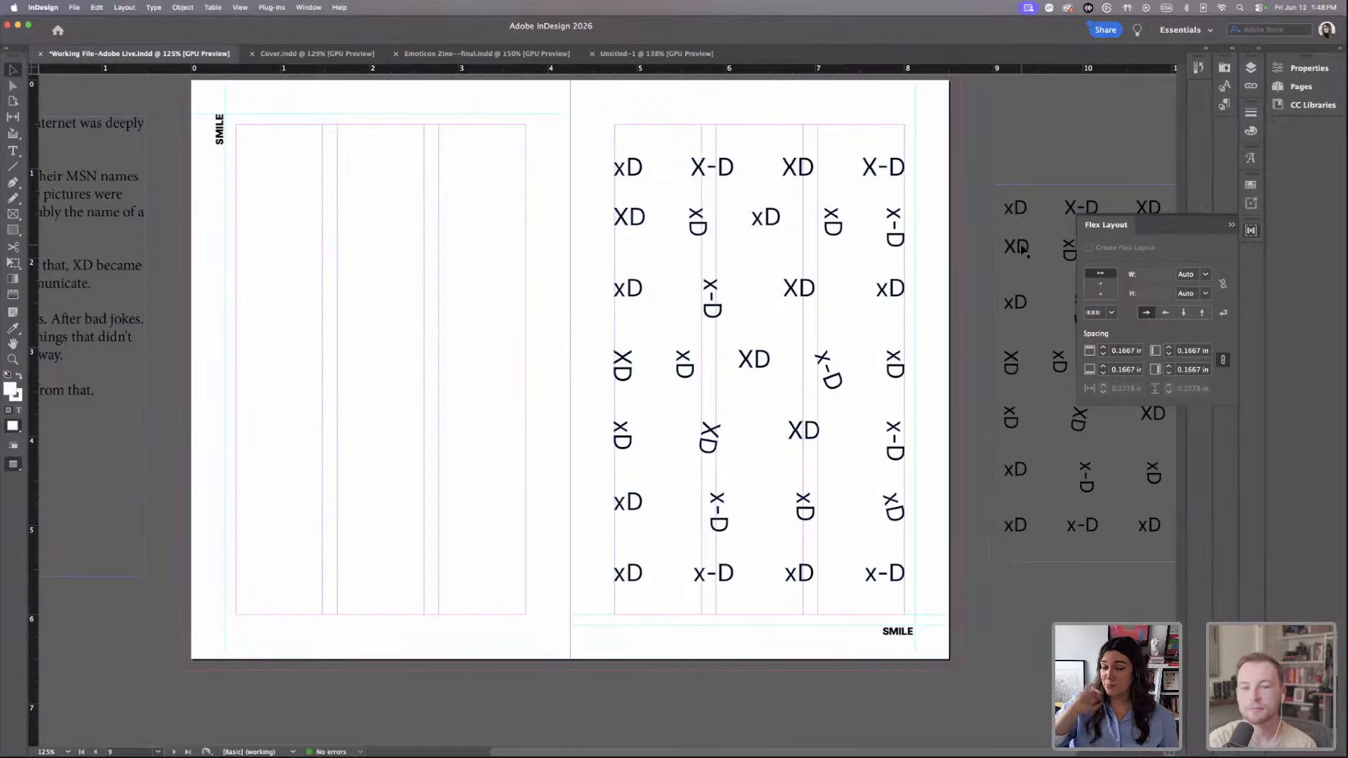
left_click_drag(112, 184, 525, 193)
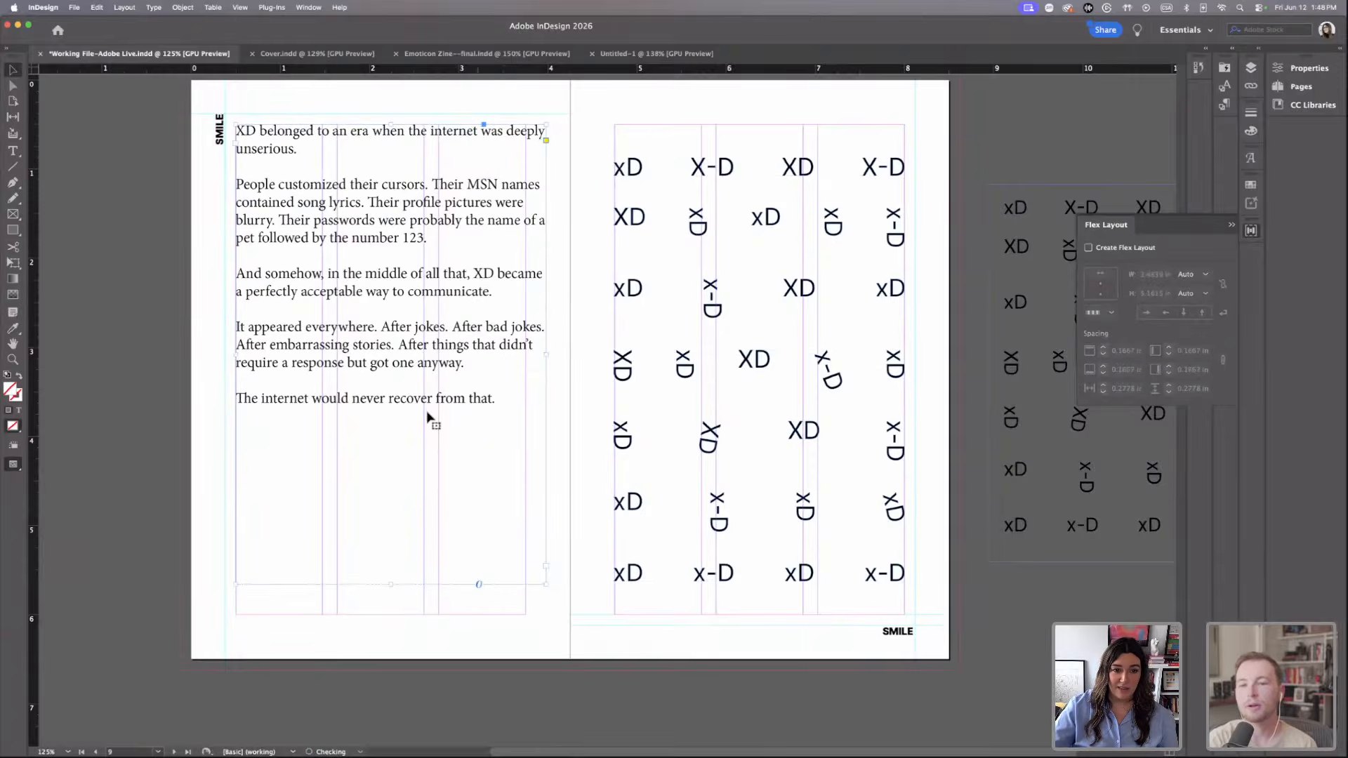
Apply the Main Paragraph style to the whole XD text on the left page.
double_click(481, 412)
key("super+a")
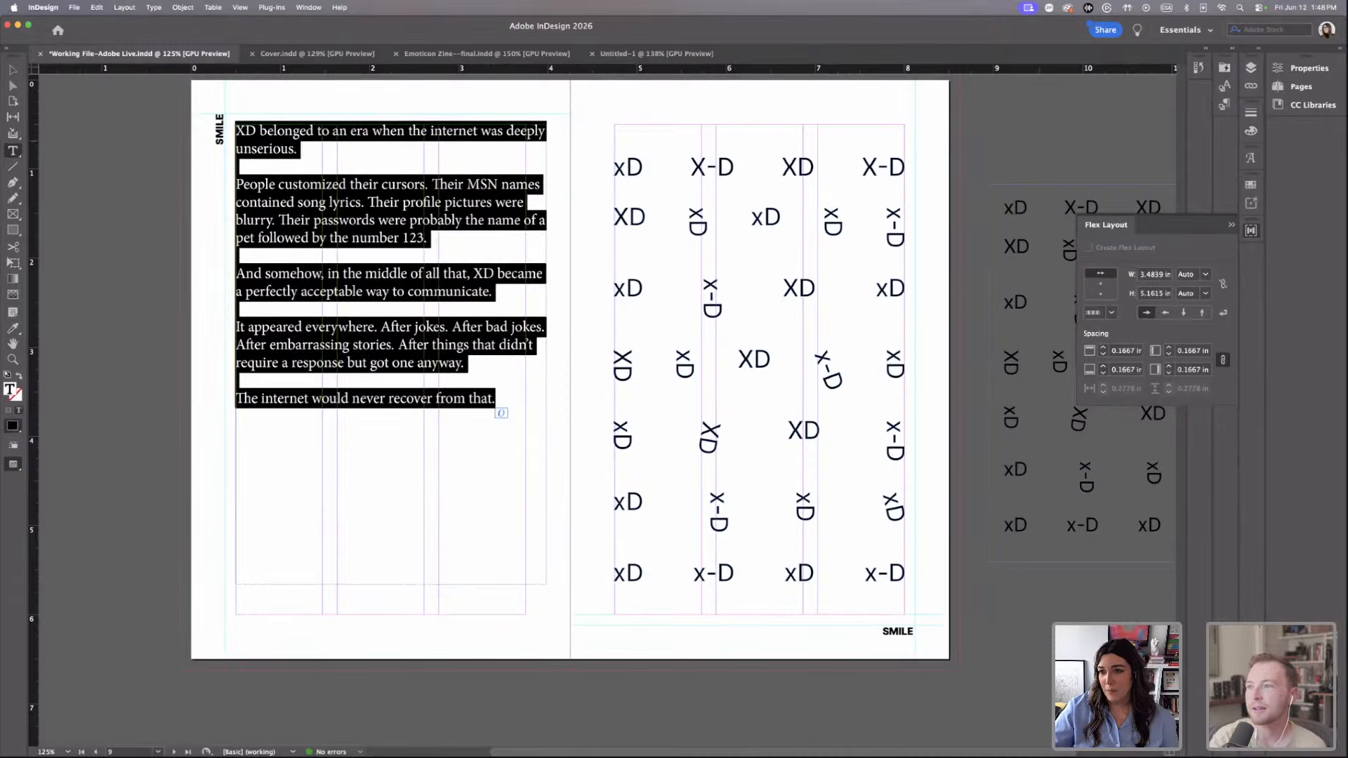
left_click(1225, 107)
left_click(1096, 108)
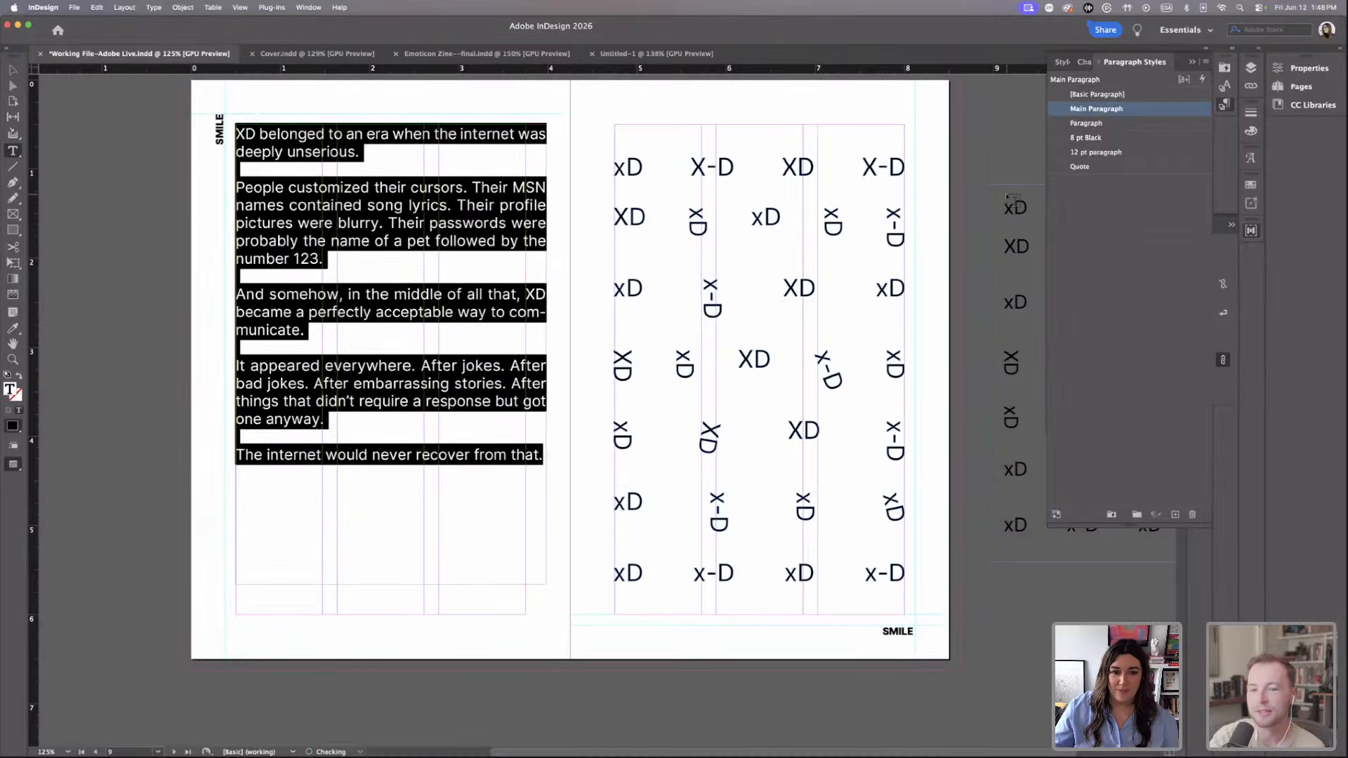
Narrow the XD text frame to two column widths and move it inward, with its upper edge on the page's upper guide.
left_click(10, 71)
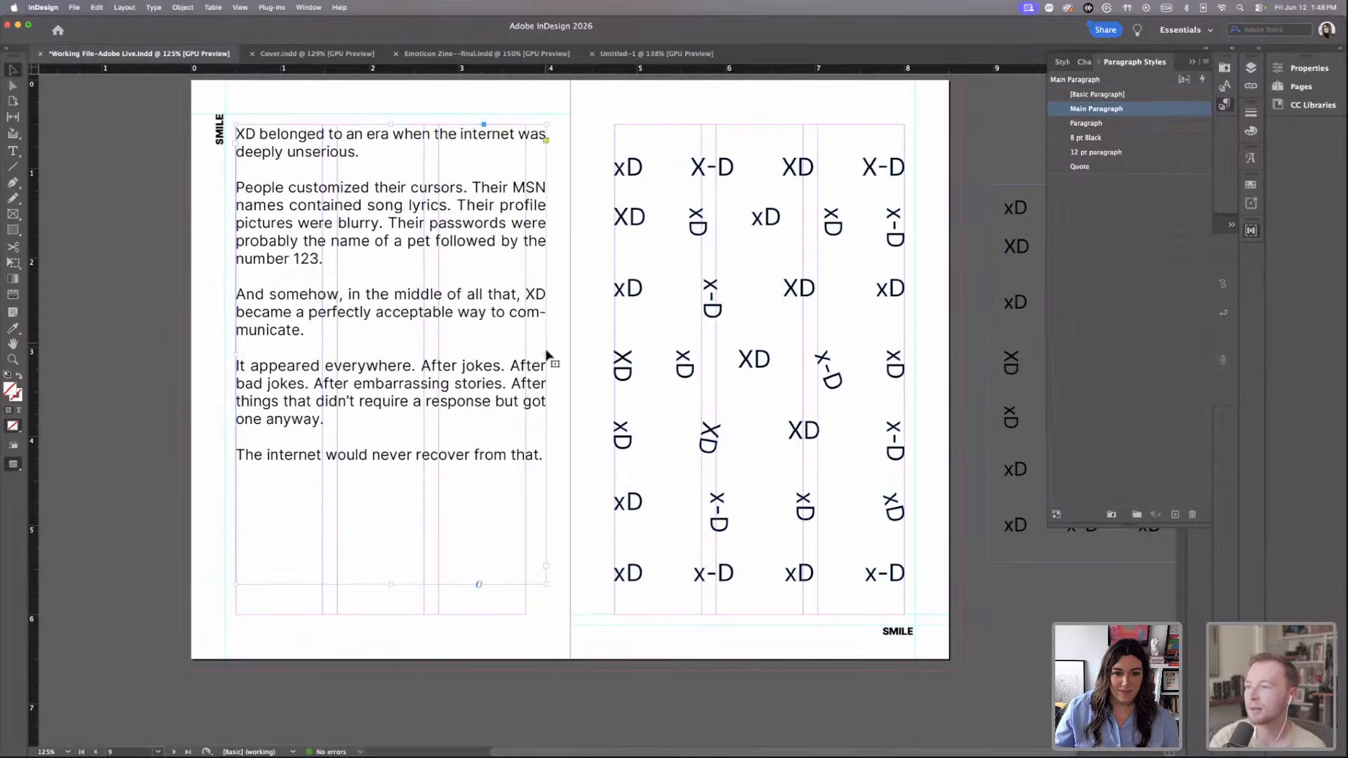
left_click_drag(420, 351, 423, 350)
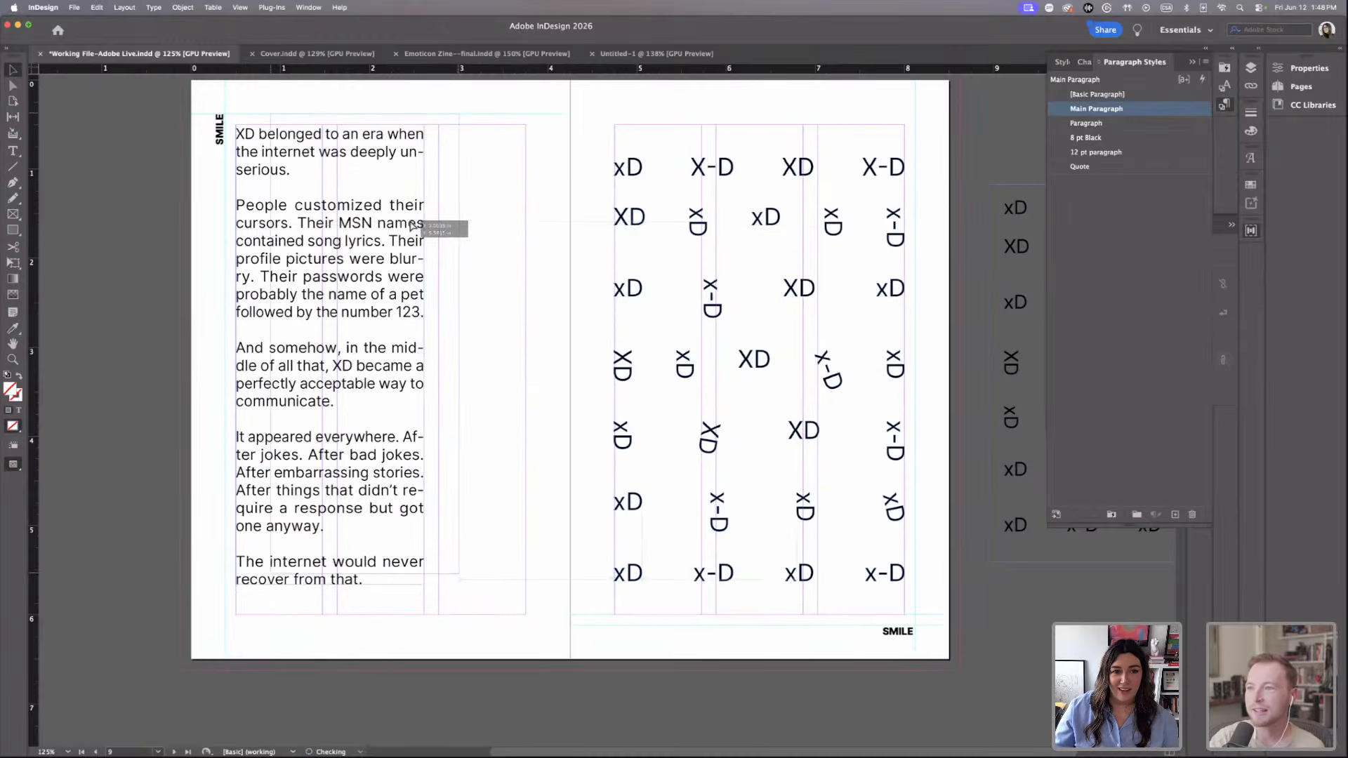
left_click(489, 231)
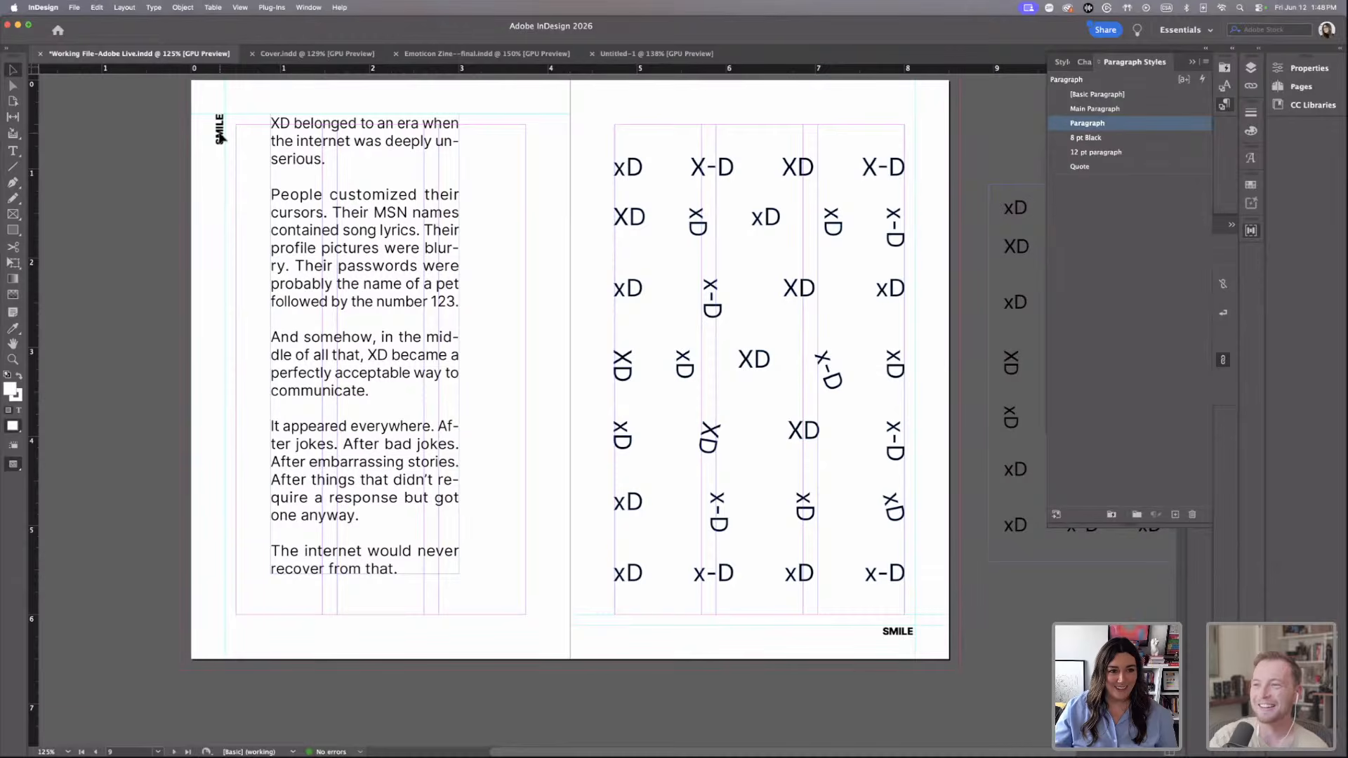
Replace the vertical SMILE label on the left page with LAUGHING.
key("t")
left_click_drag(220, 148, 222, 110)
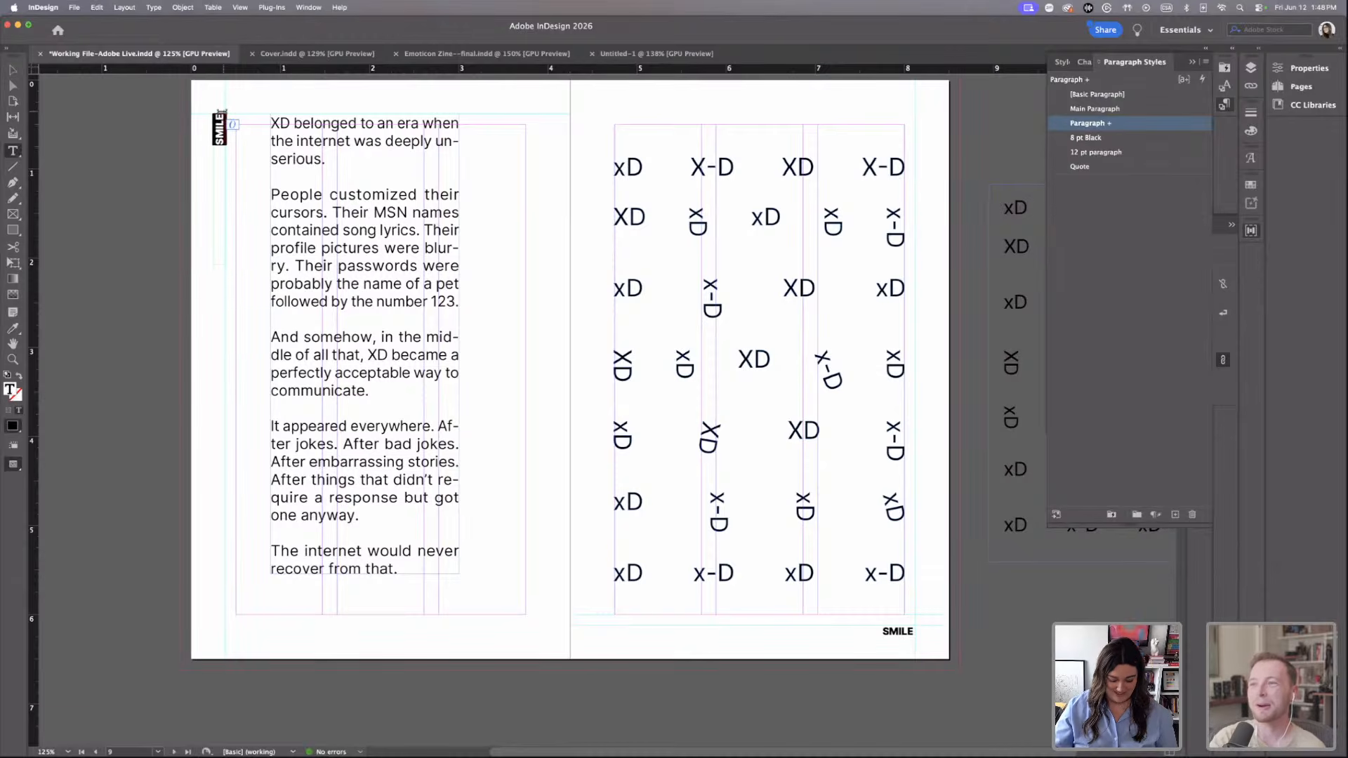
type("LAUGHING")
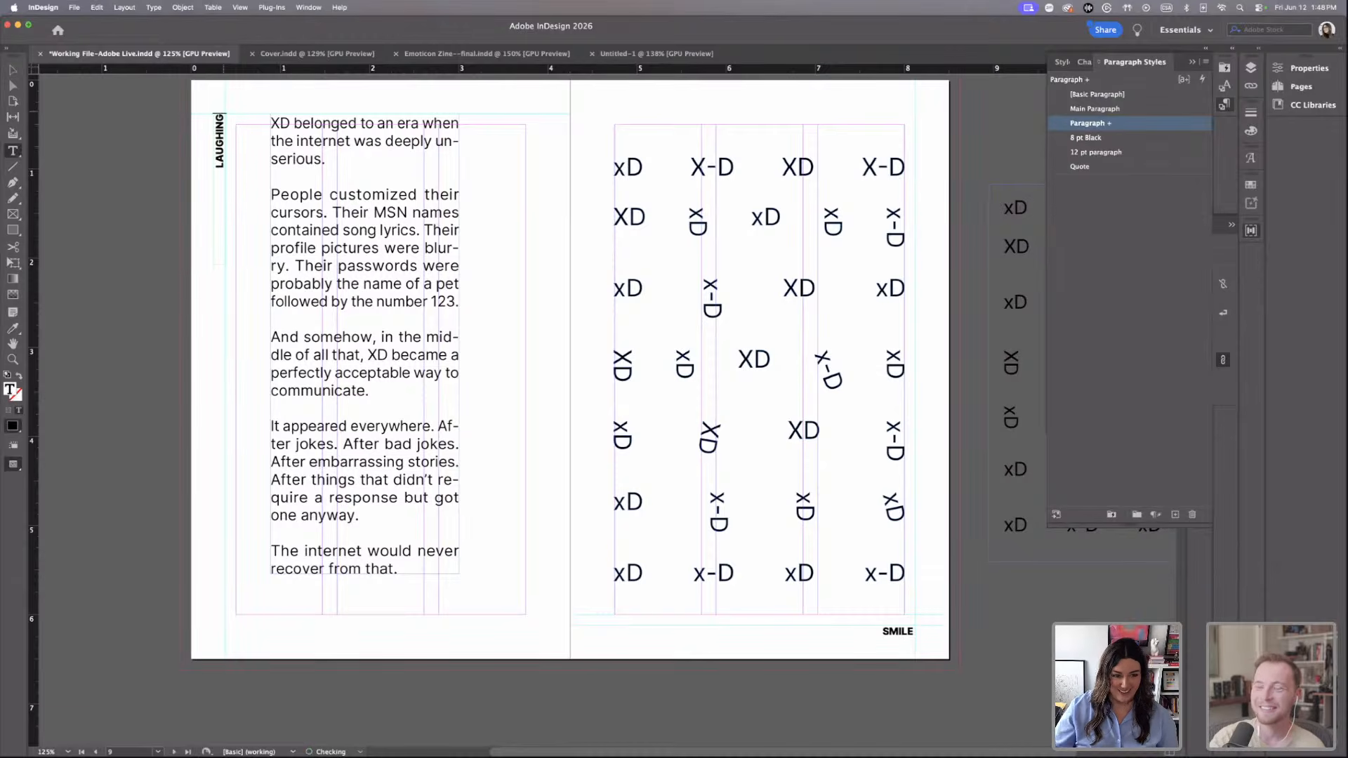
key("Escape")
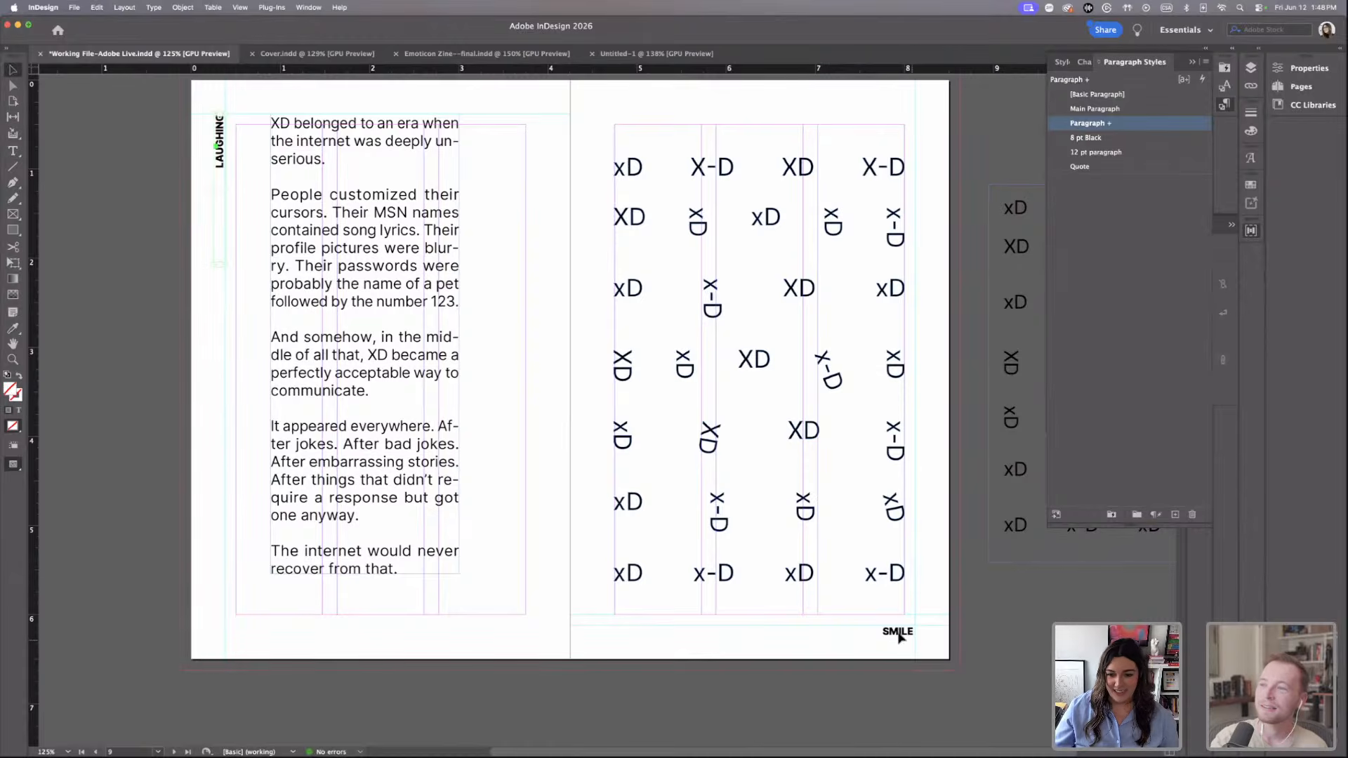
Replace the SMILE label in the lower corner of the right page with LAUGHING.
double_click(886, 632)
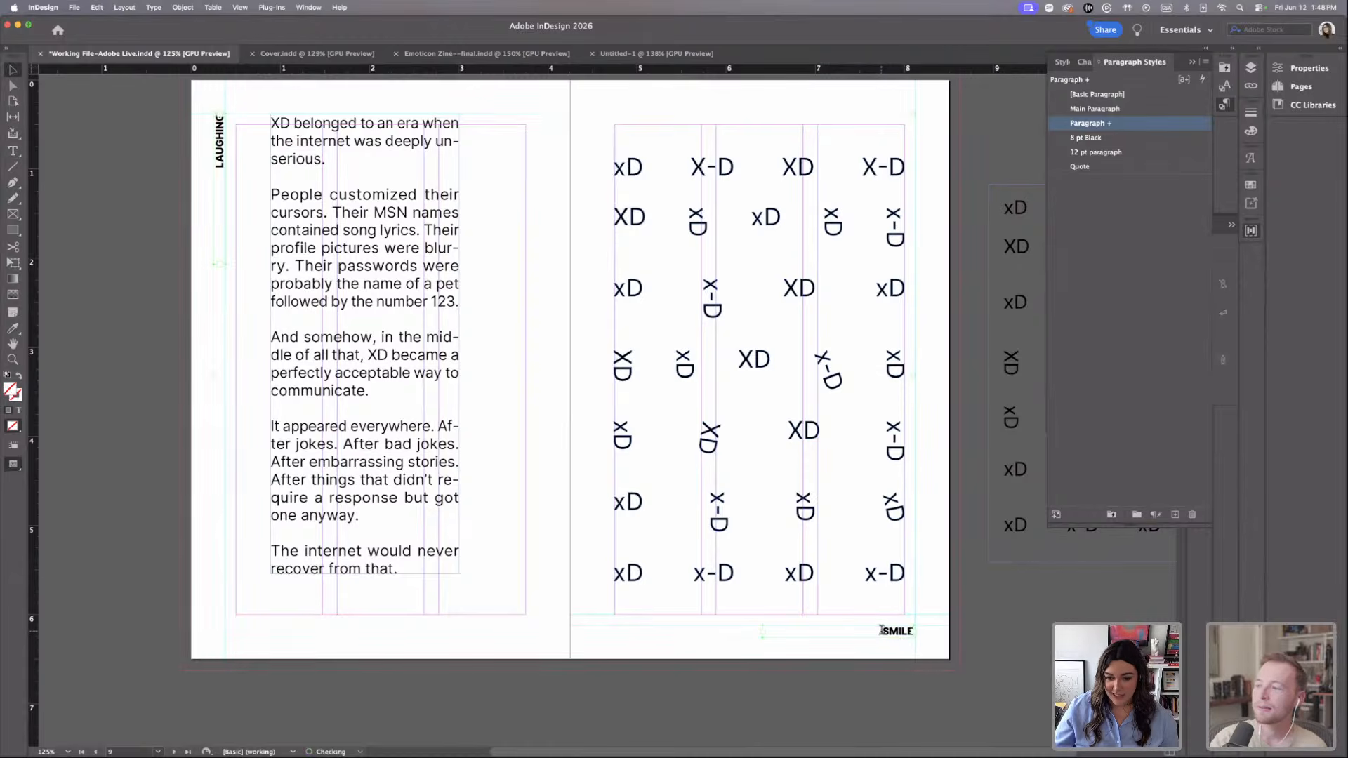
key("super+a")
key("BackSpace")
type("LAUG")
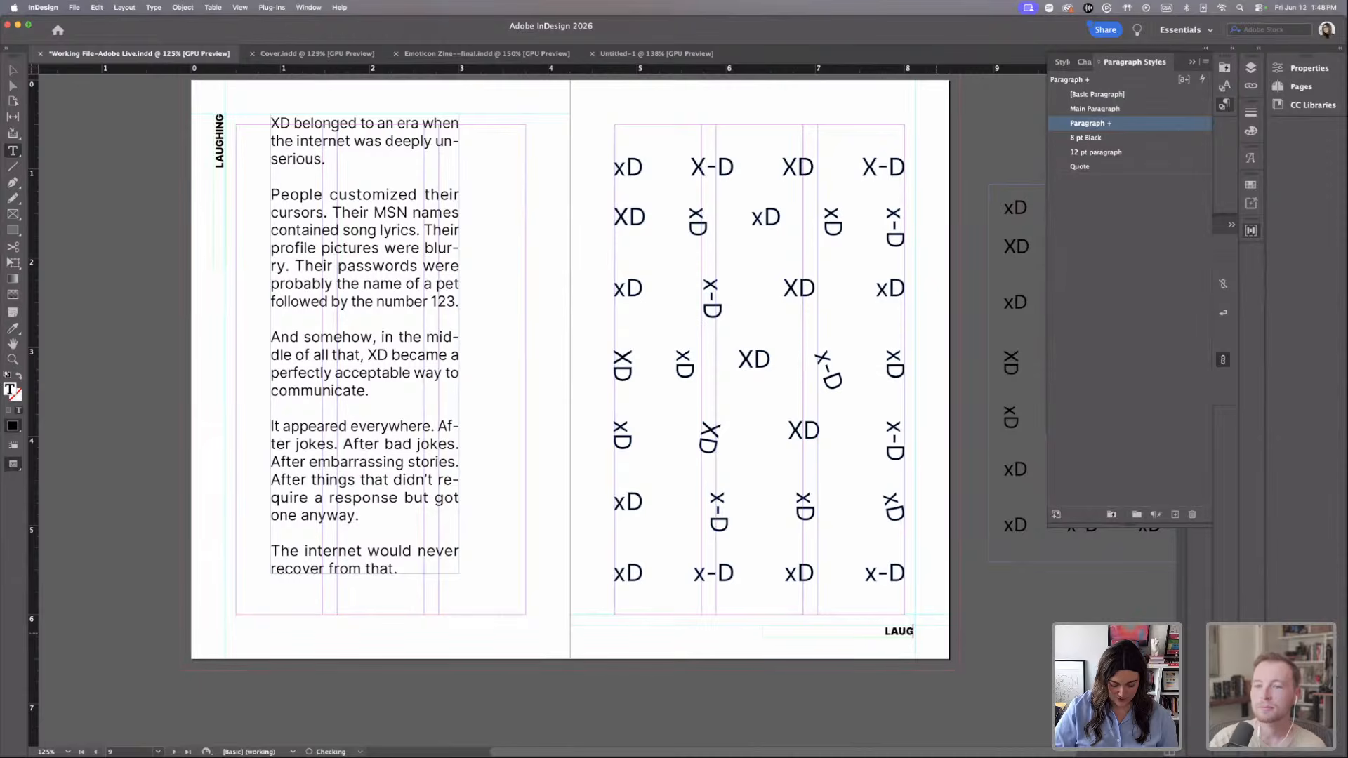
type("HING")
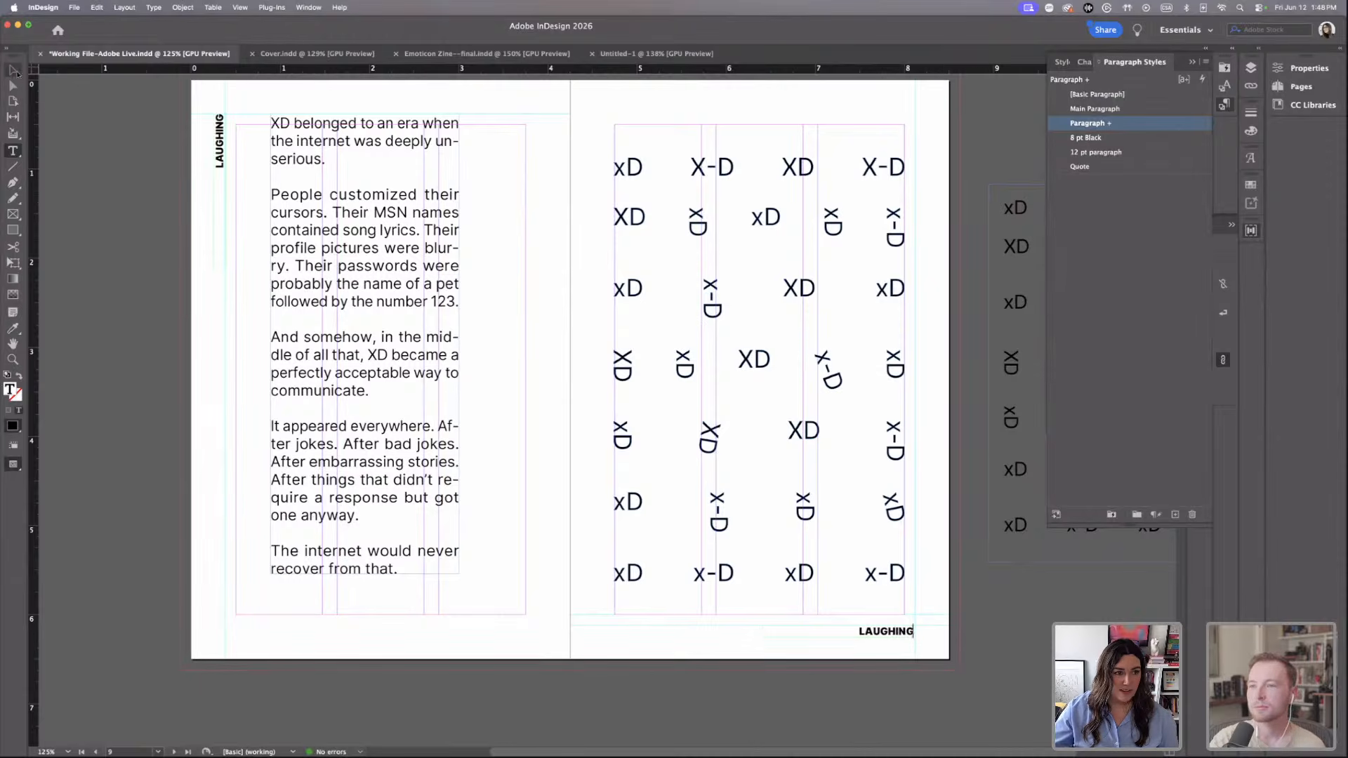
left_click(14, 70)
Draw a rectangle on Layer 1 covering both pages of the XD spread out to the bleed edges.
key("super+1")
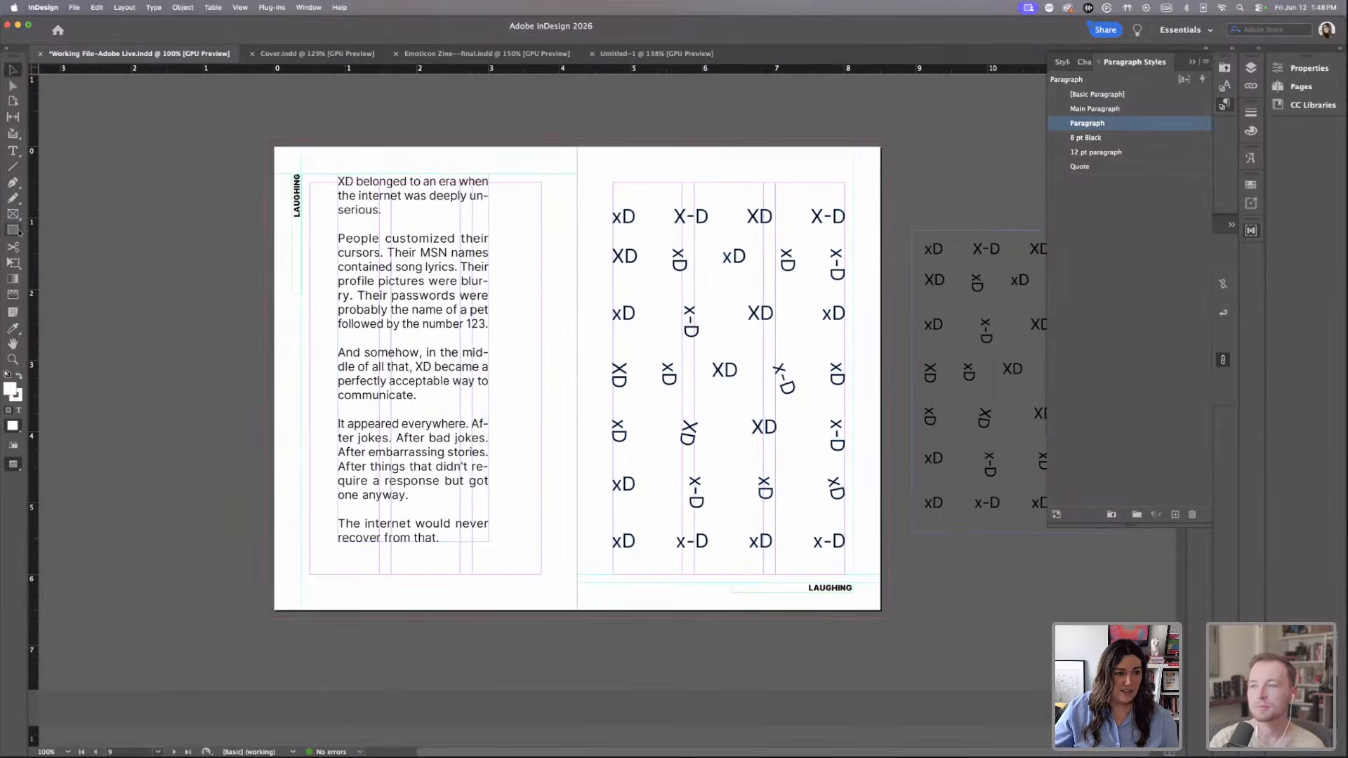
left_click(14, 230)
left_click_drag(268, 139, 892, 624)
key("super+z")
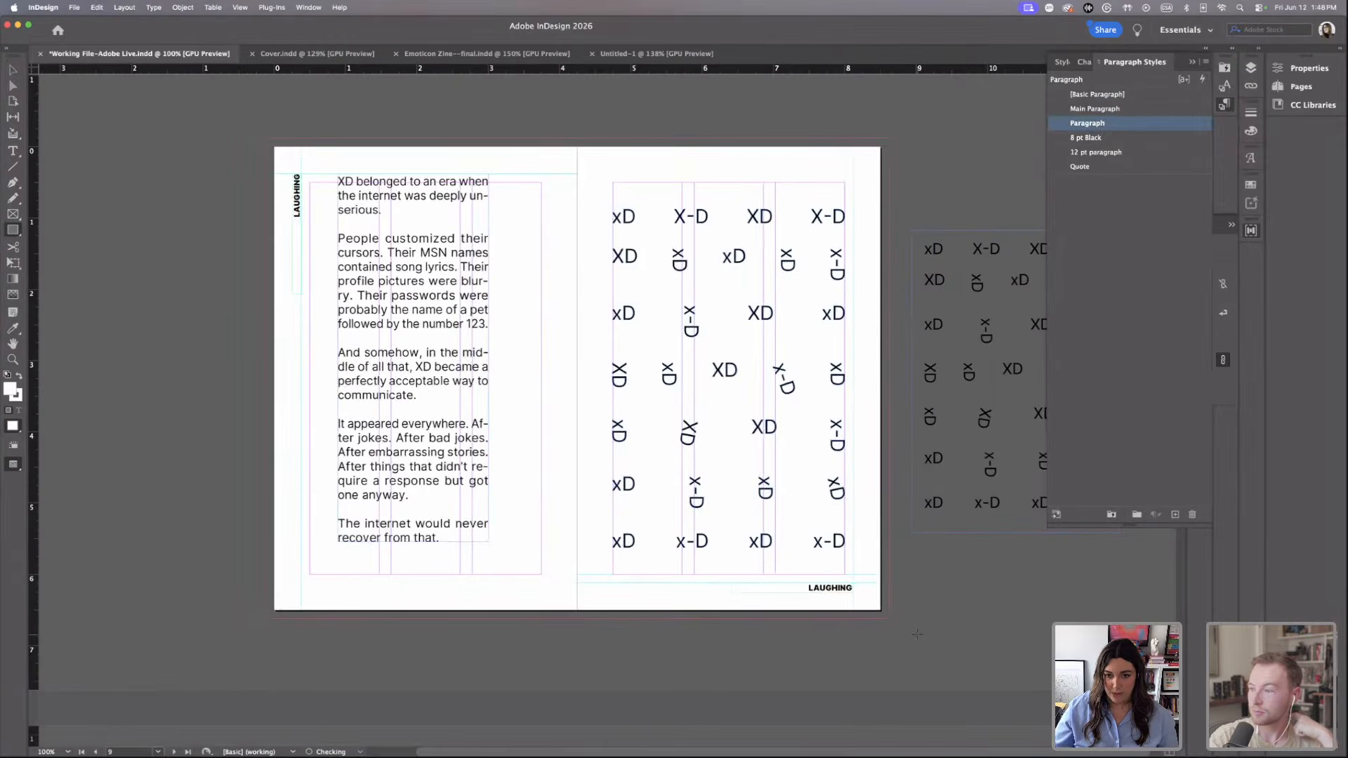
left_click(1250, 67)
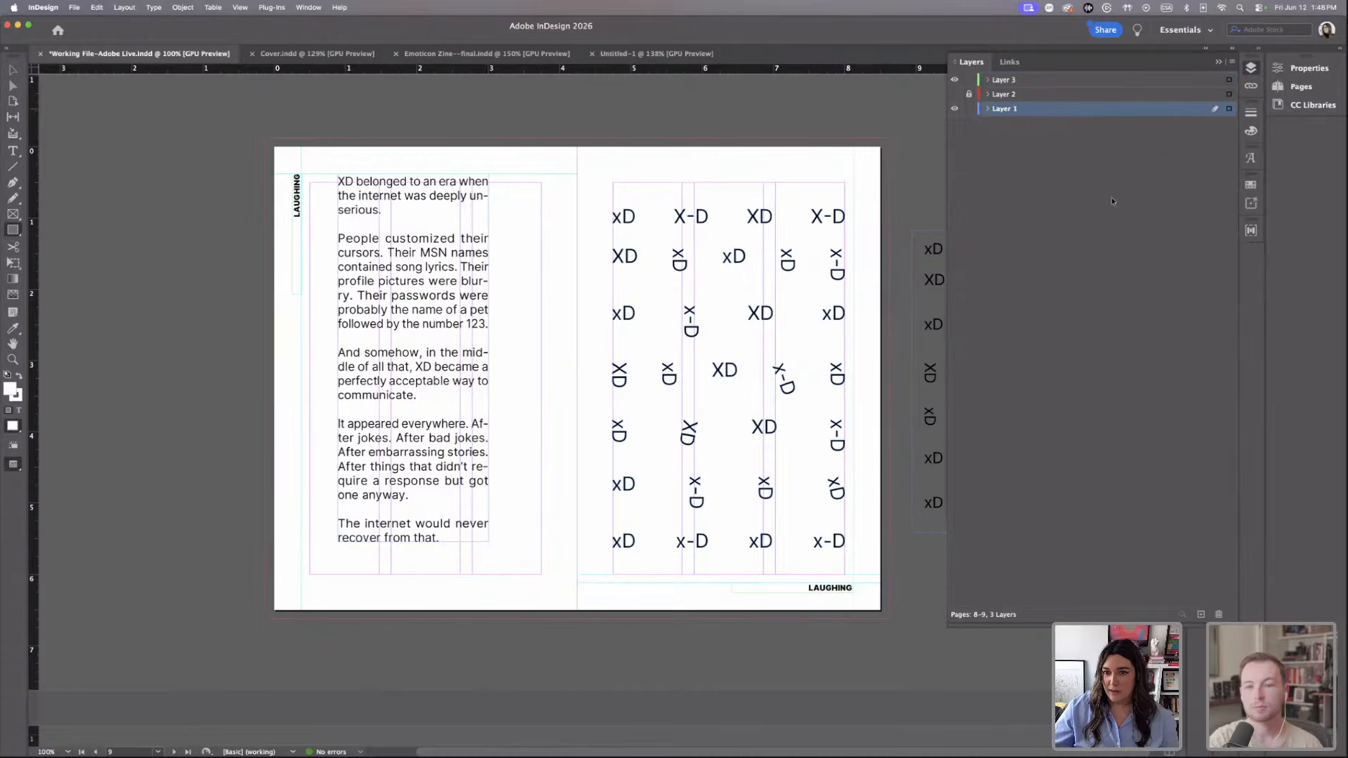
left_click_drag(265, 138, 889, 618)
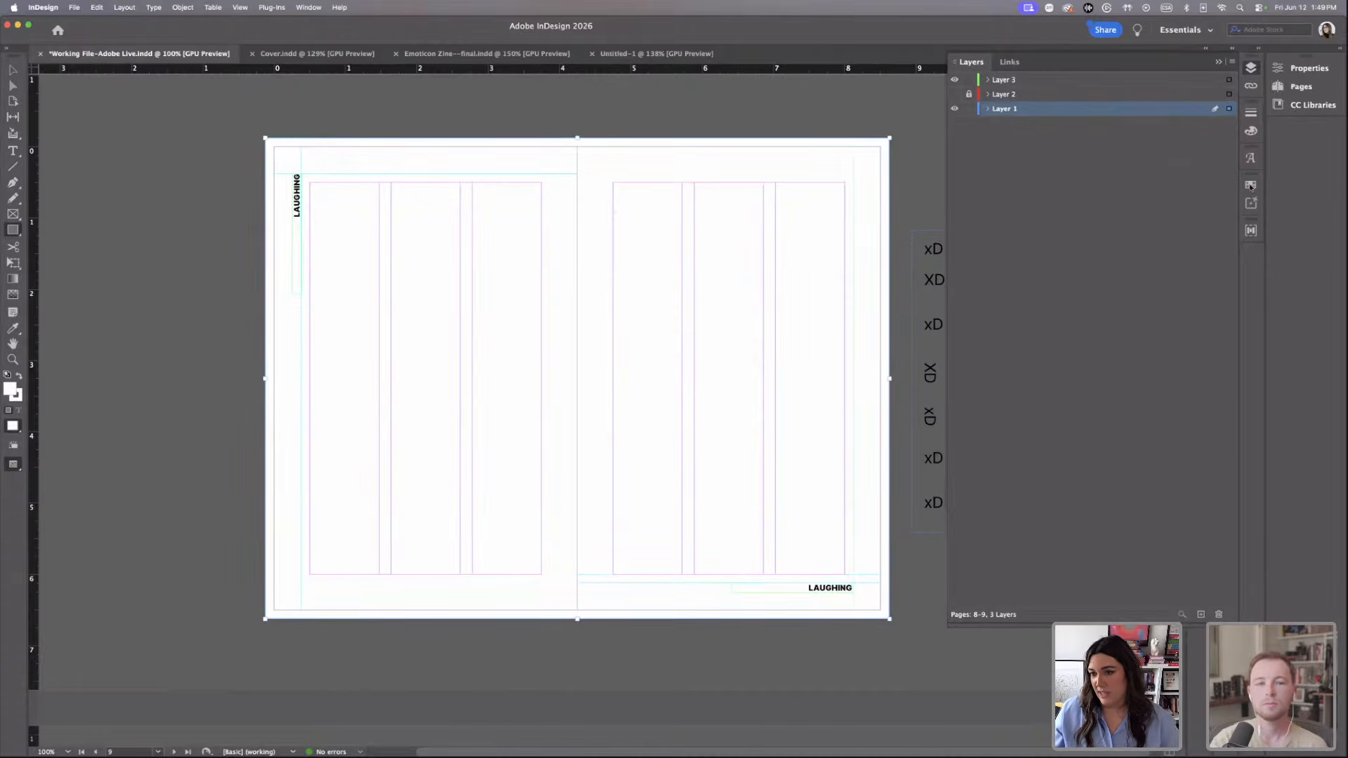
Fill the spread-sized rectangle with the blue c87m77y0k0 copy swatch and set its stroke to None.
left_click(1253, 186)
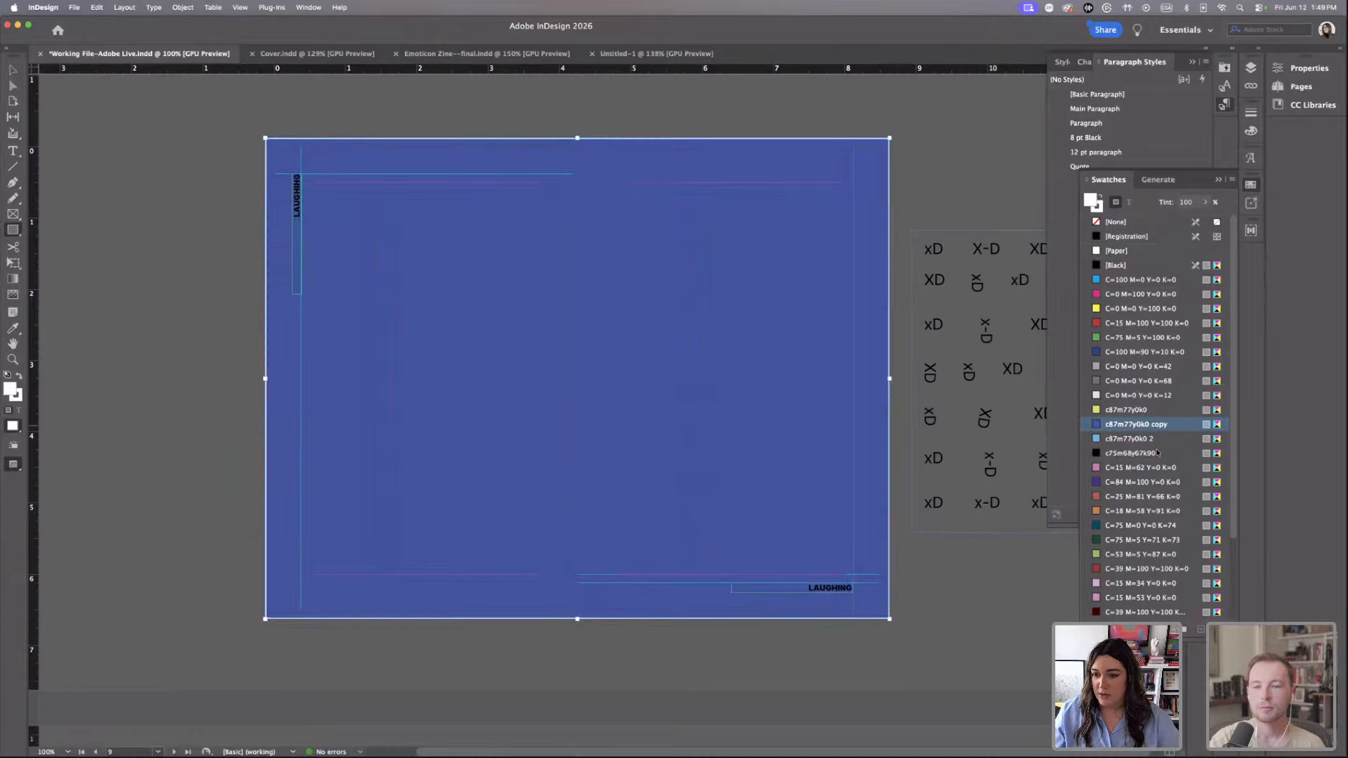
left_click(1130, 424)
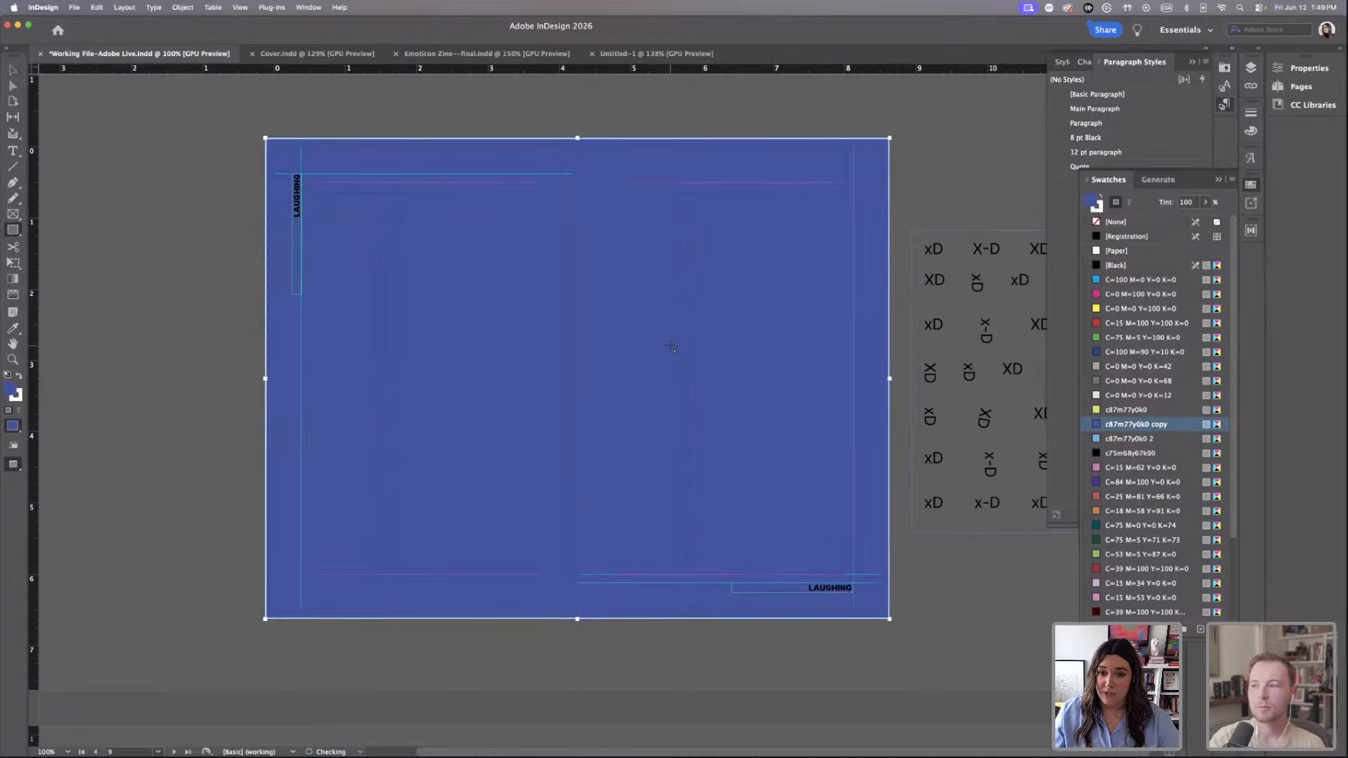
left_click(1099, 210)
left_click(1108, 223)
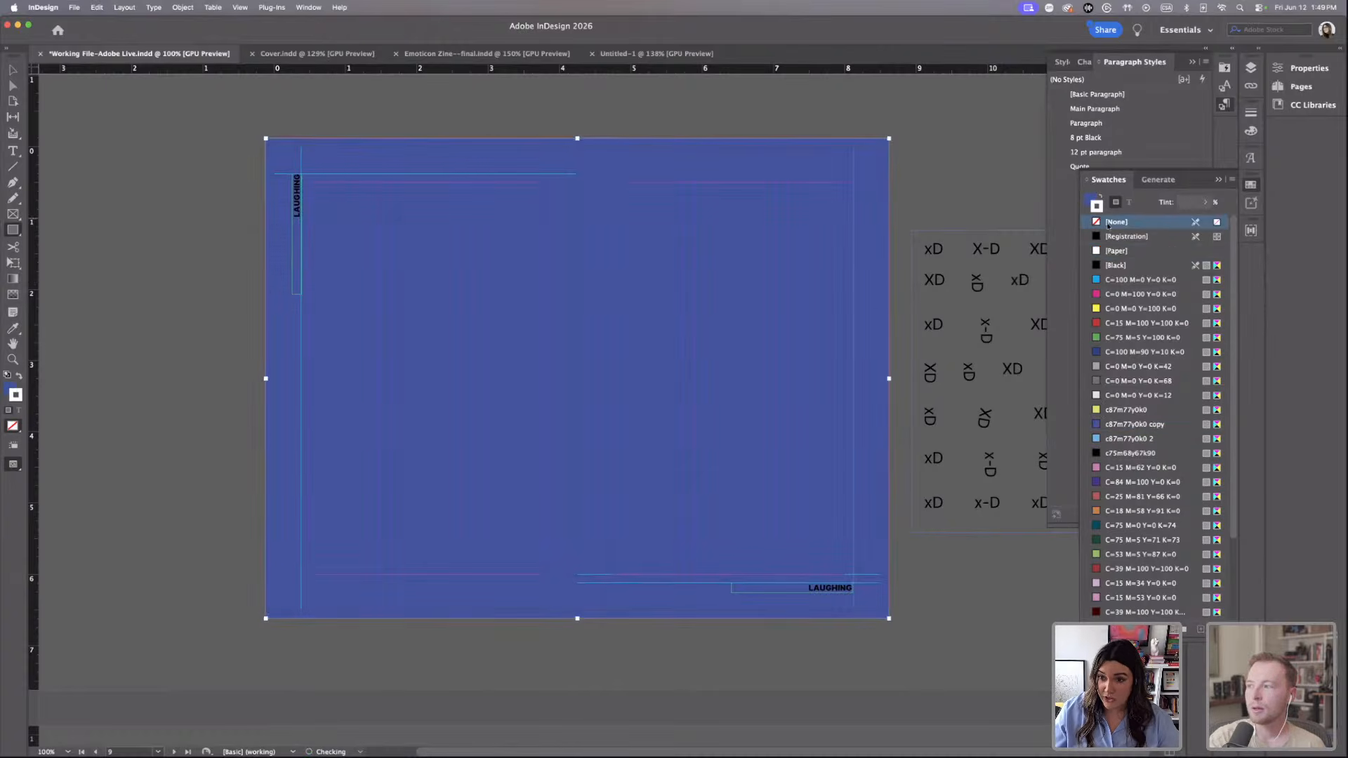
Send the blue rectangle to the back, behind the XD text and emoticons.
left_click(13, 70)
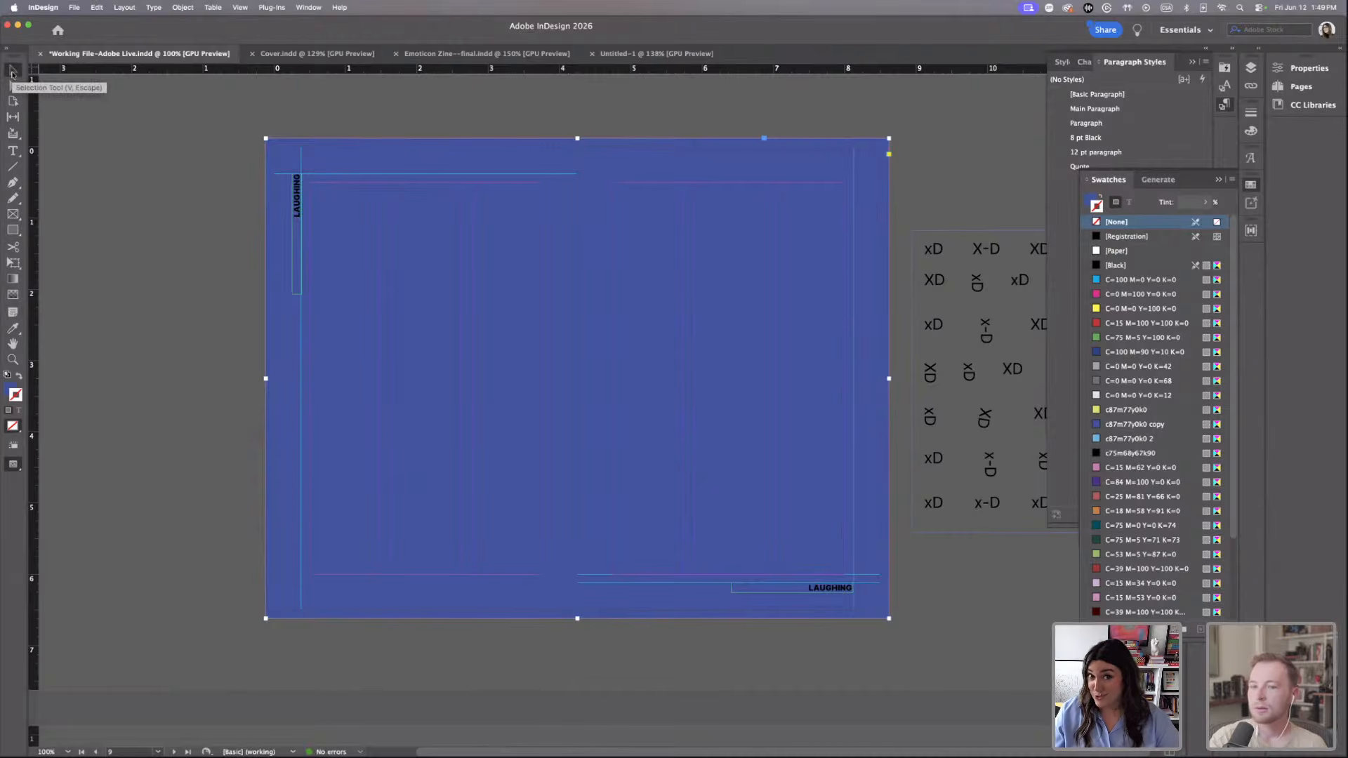
left_click(182, 7)
mouse_move(193, 50)
left_click(330, 88)
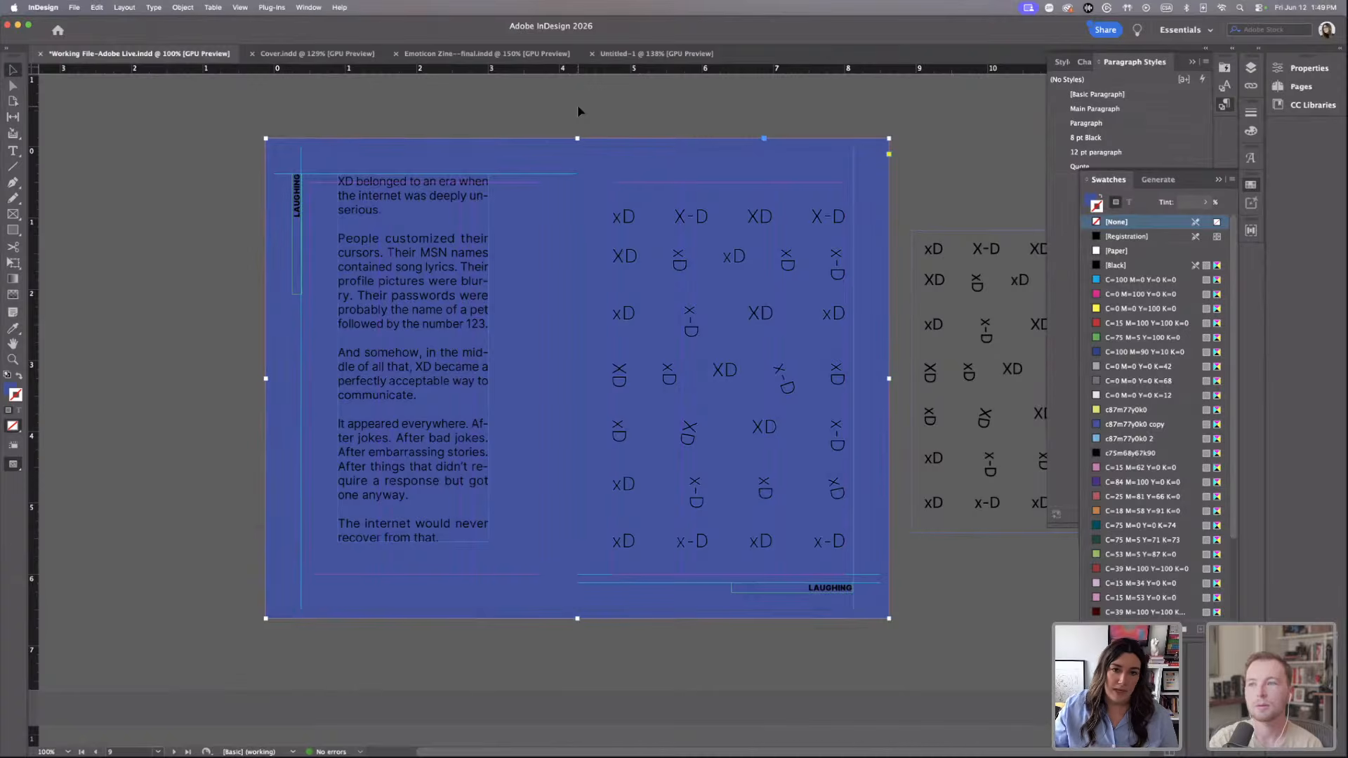
Colour the text of the XD text frame and both LAUGHING labels with the yellow c87m77y0k0 swatch.
left_click(414, 200)
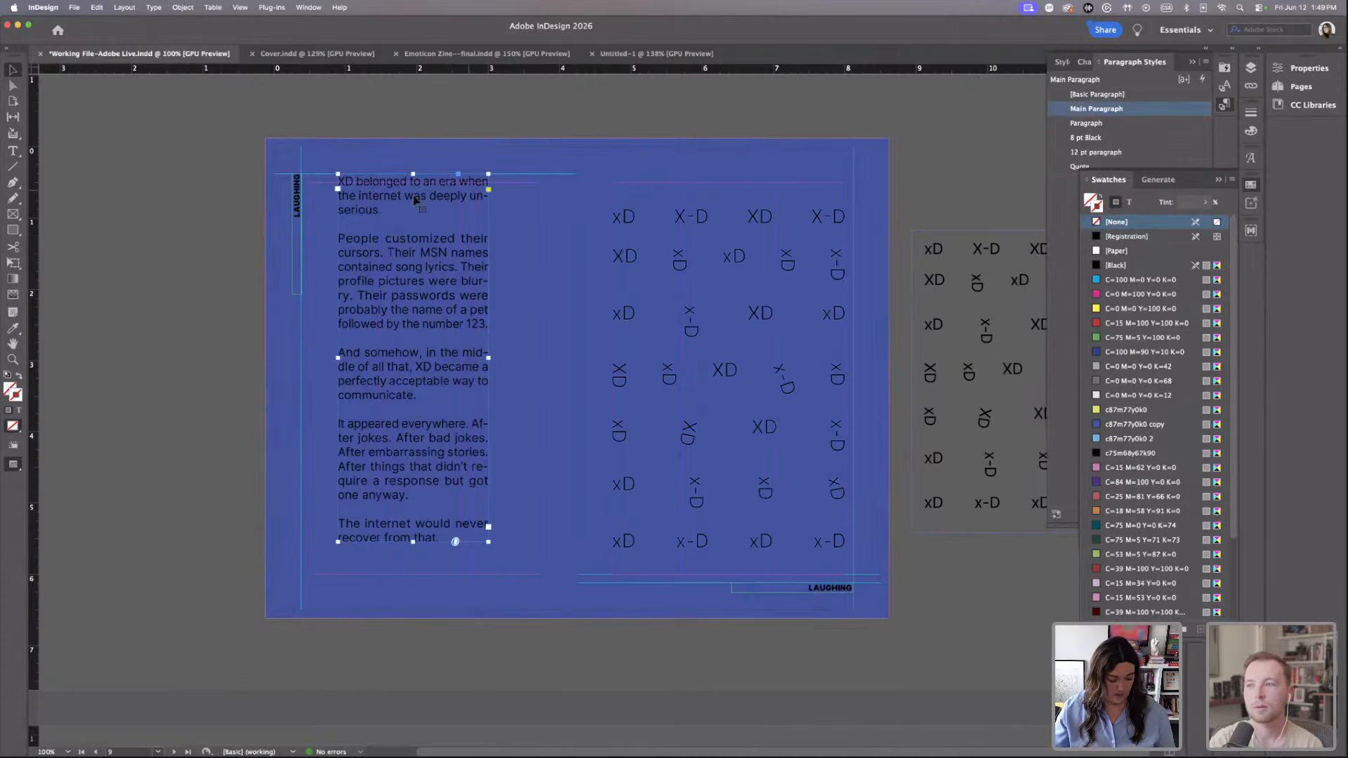
left_click(297, 222, "shift")
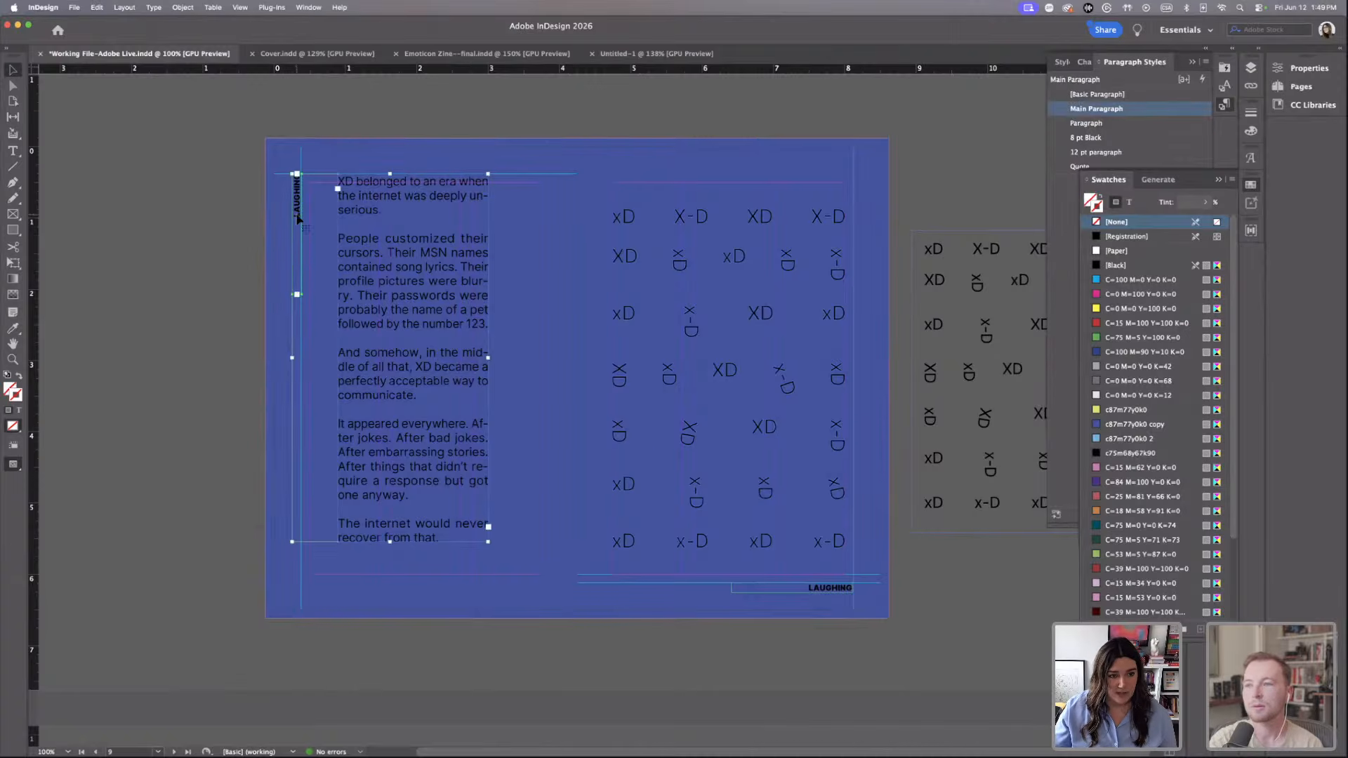
left_click(828, 592, "shift")
left_click(1129, 202)
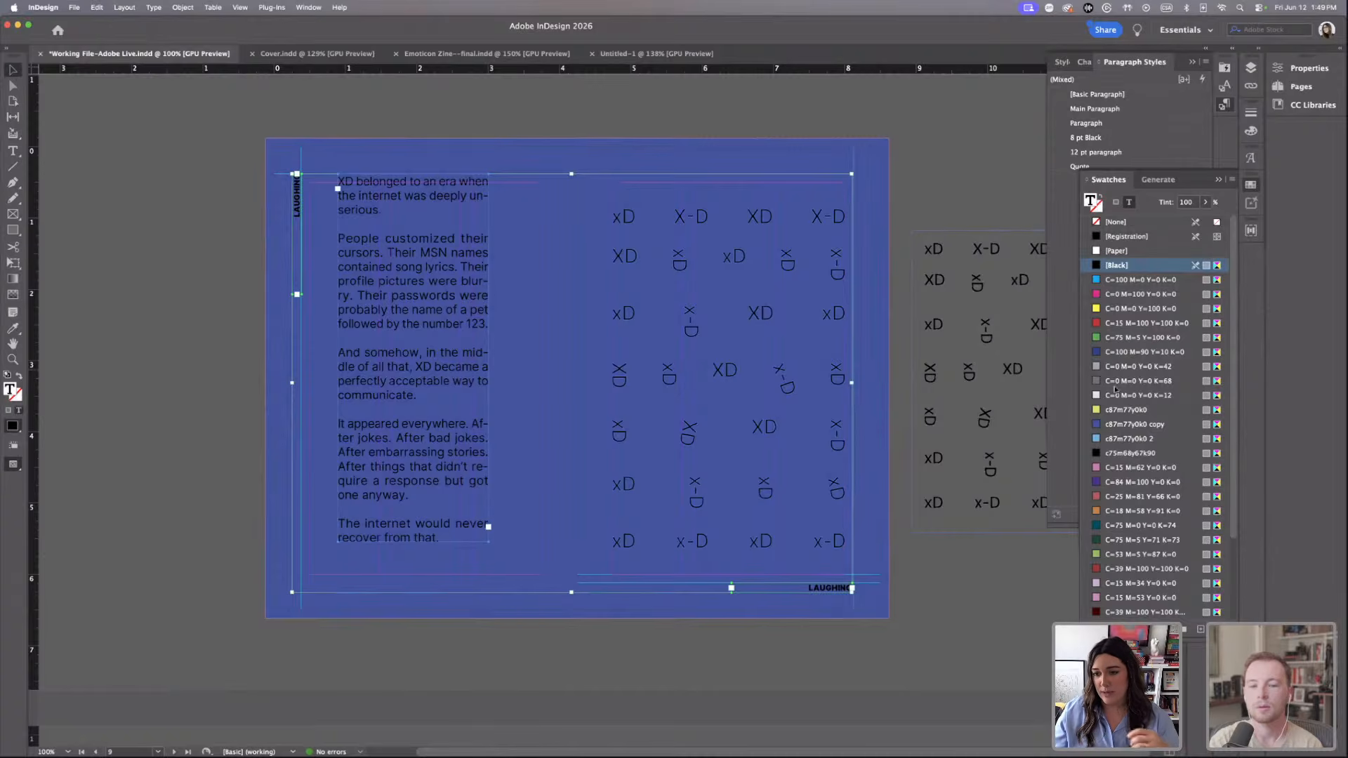
left_click(1123, 410)
left_click(954, 181)
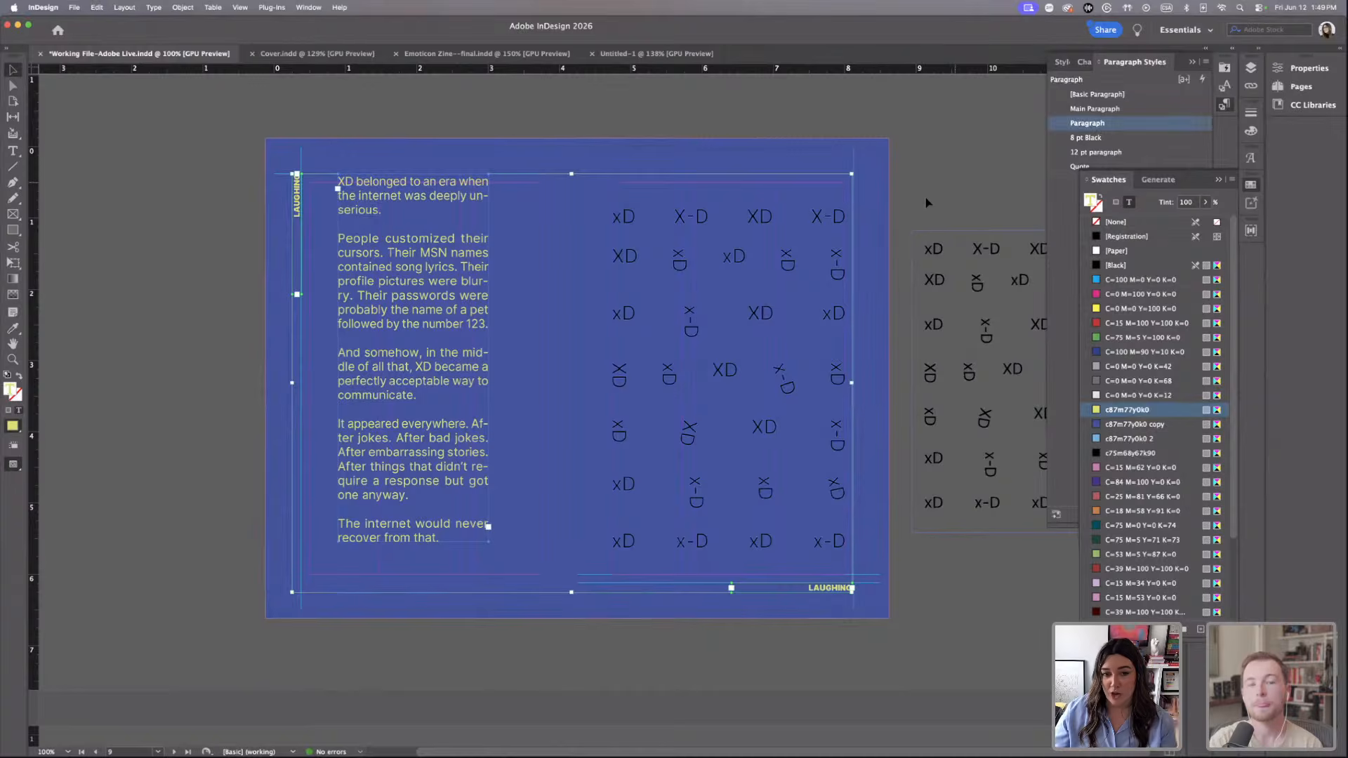
Lock the blue background rectangle of the XD spread.
left_click(771, 222)
left_click(682, 196)
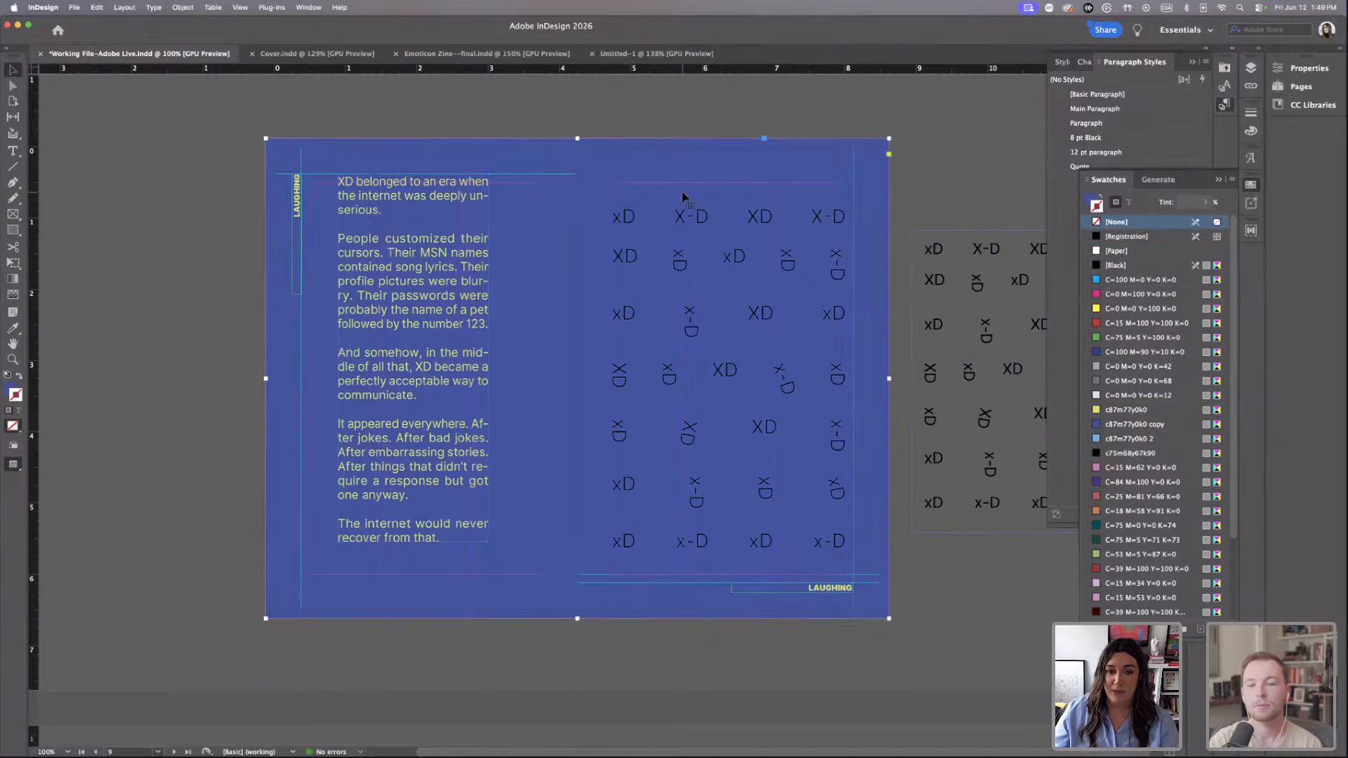
left_click(683, 195)
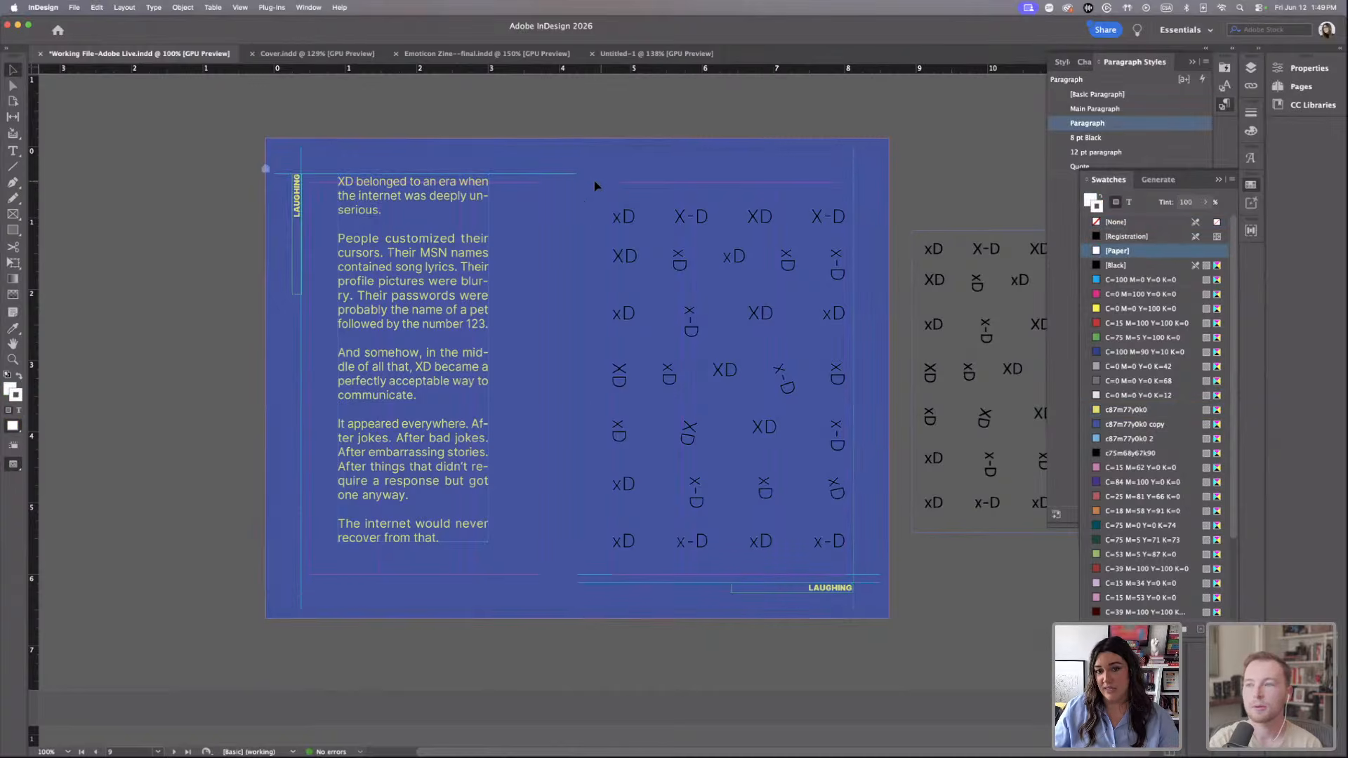
Give all the XD emoticons on the right page a yellow c87m77y0k0 fill and no stroke.
left_click_drag(848, 565, 711, 462)
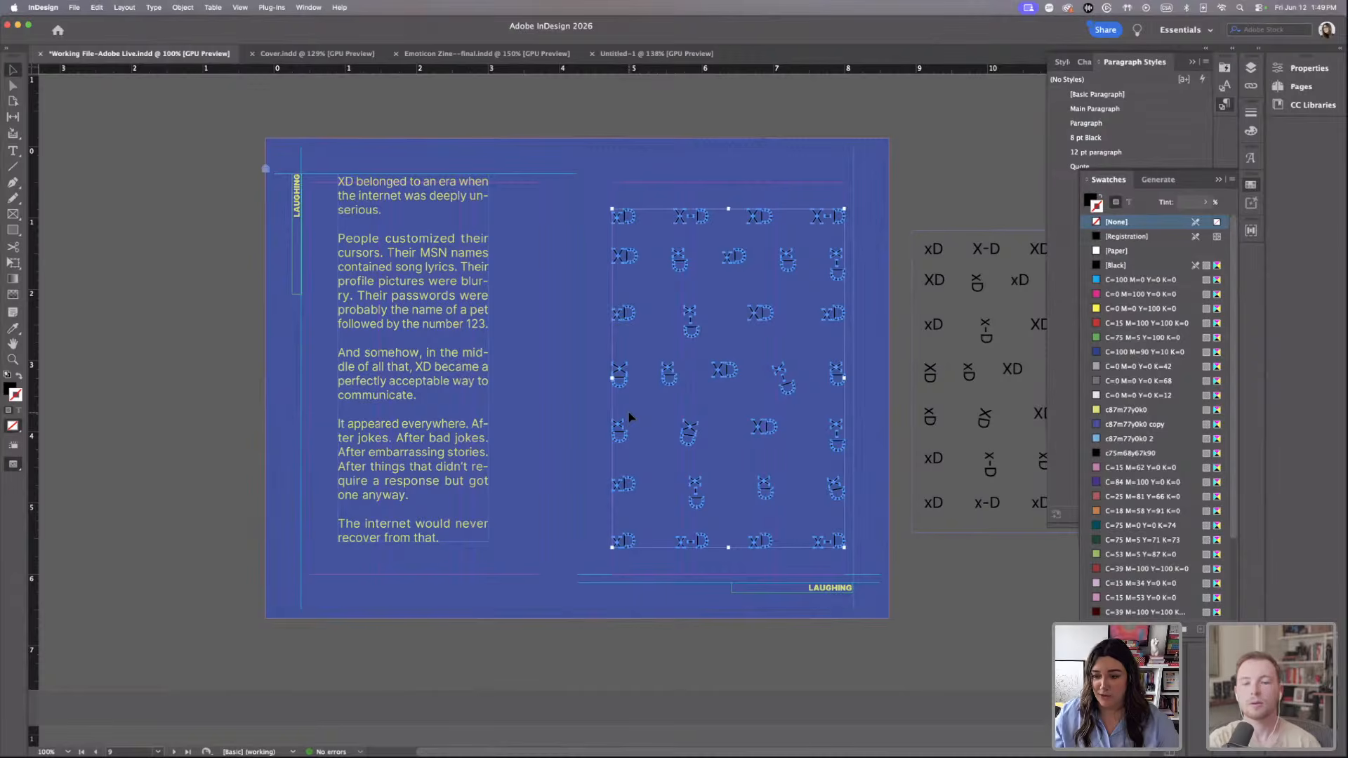
left_click(1125, 412)
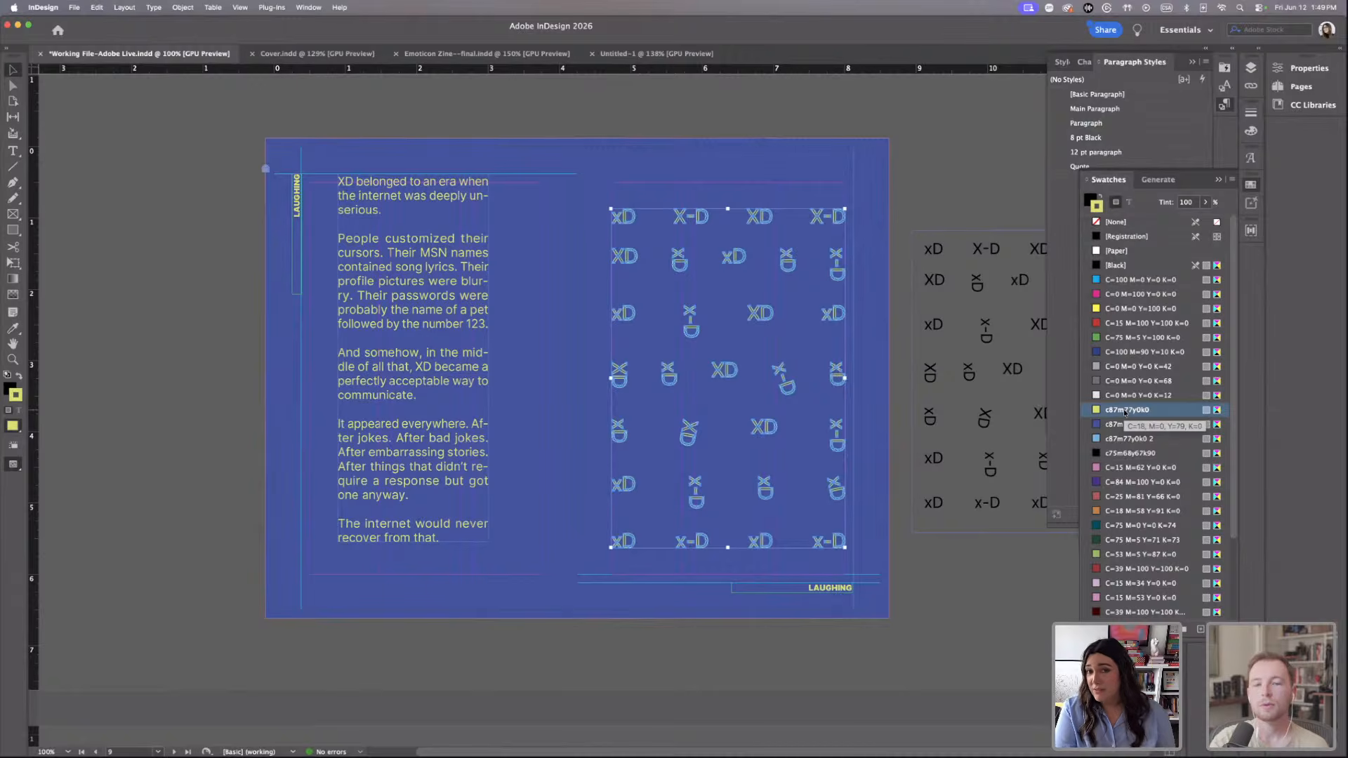
left_click(1116, 222)
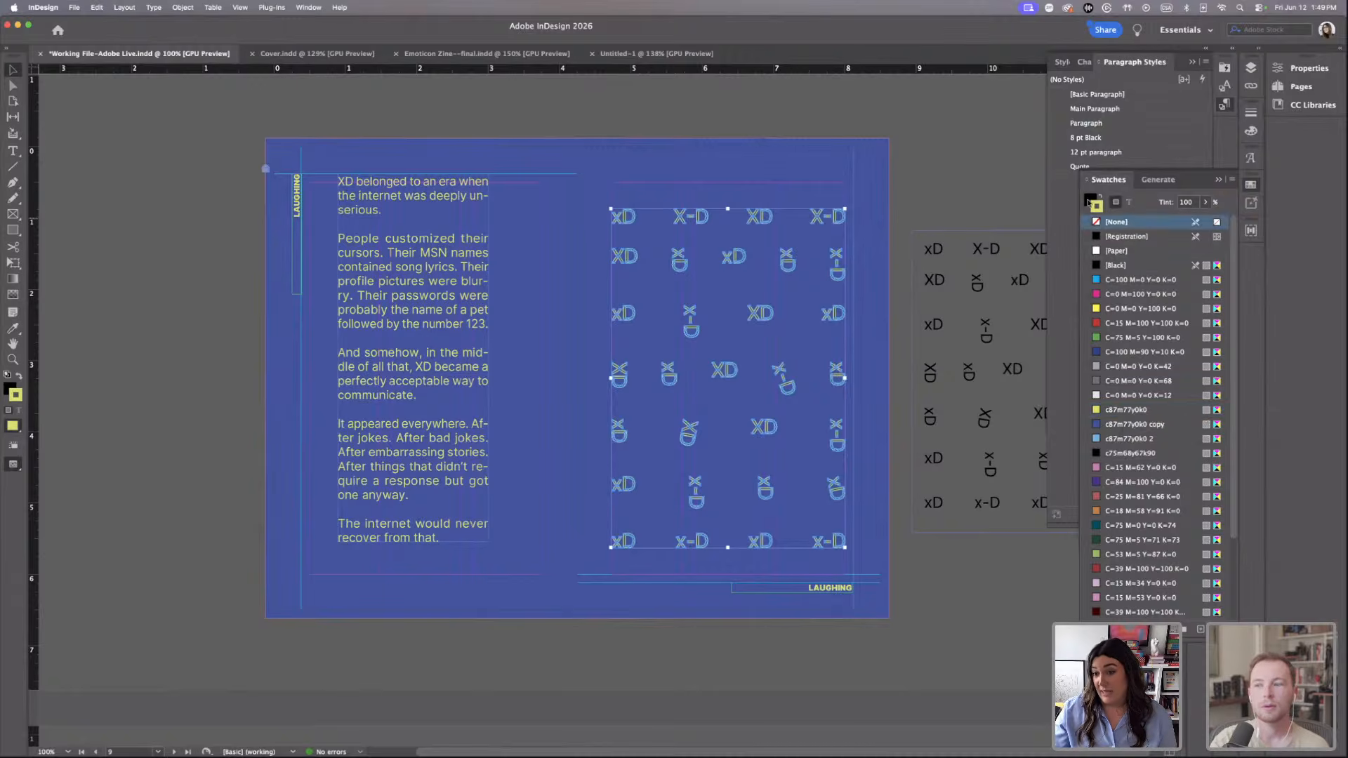
left_click(1088, 201)
left_click(1116, 251)
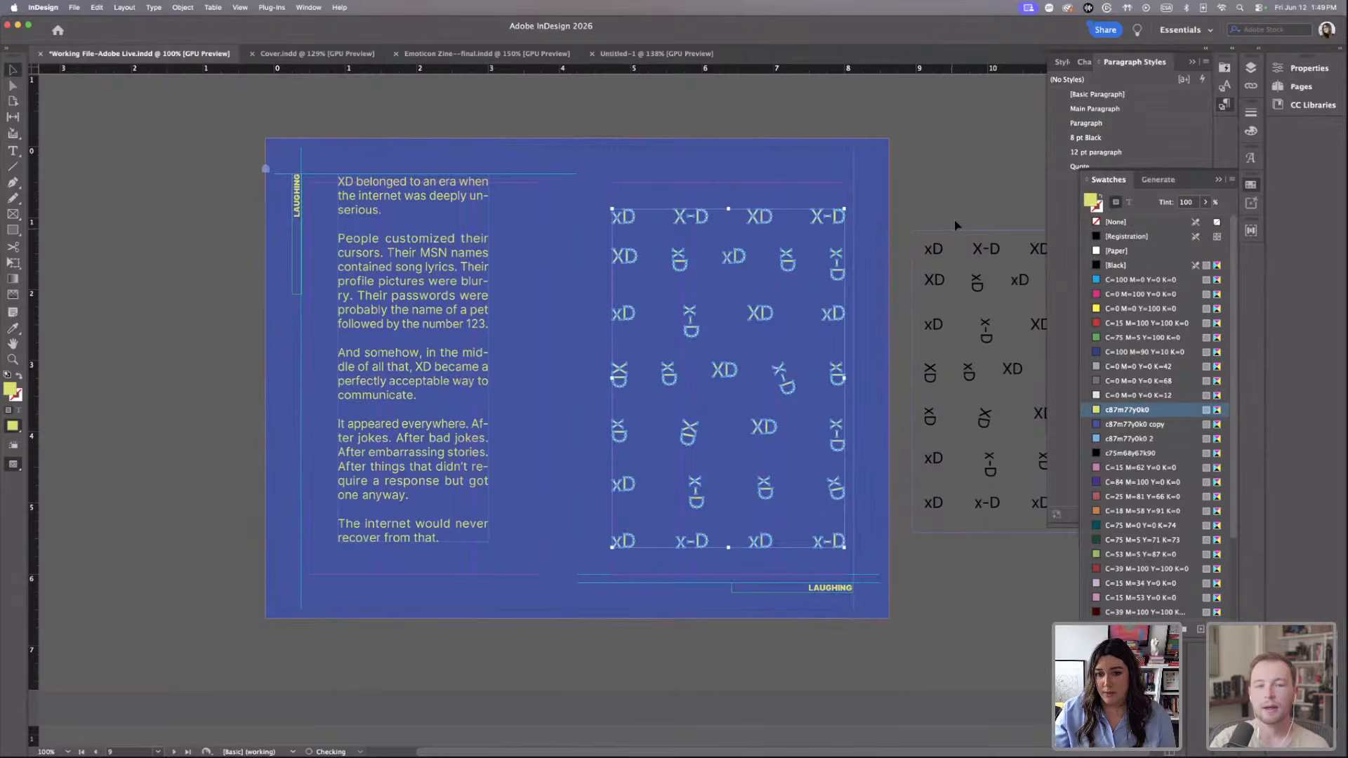
left_click(955, 225)
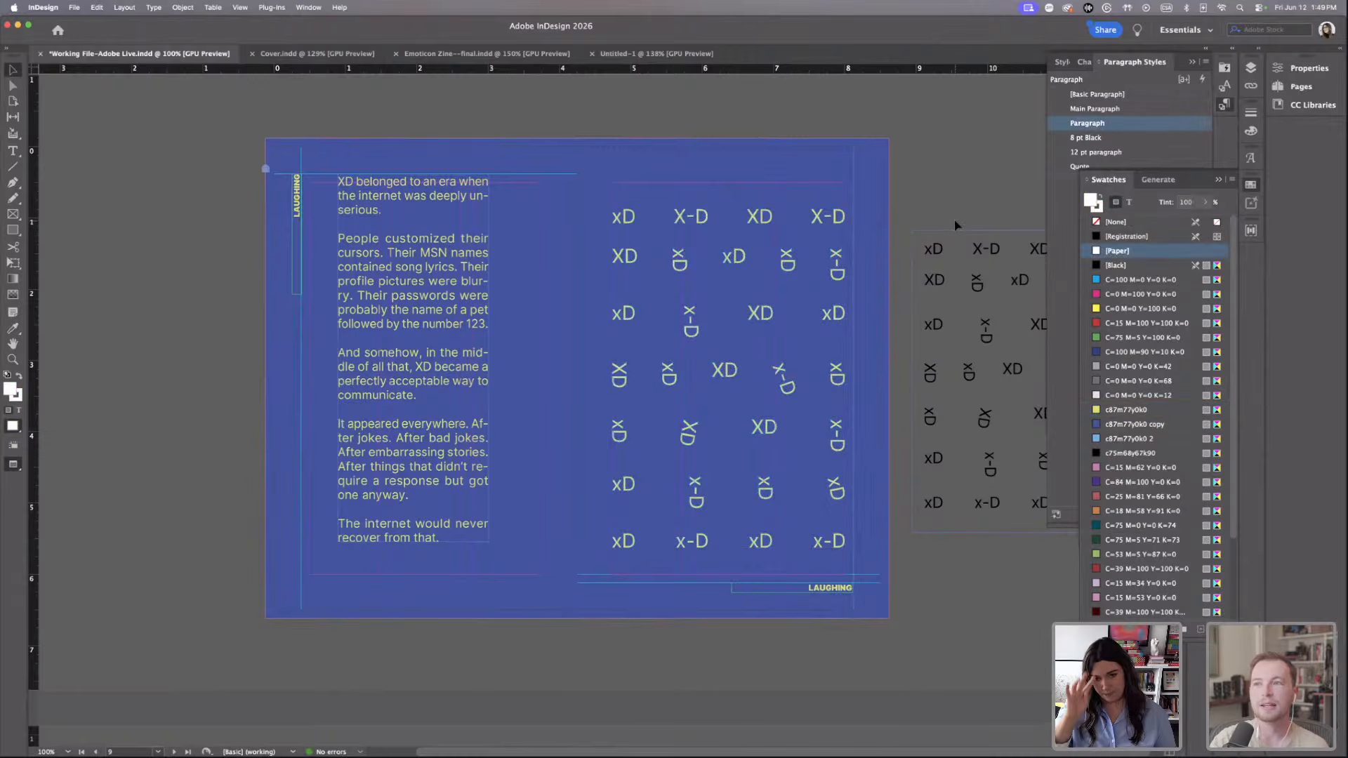
Check the coloured XD spread in preview without guides, then go to the cat face spread that follows it.
key("w")
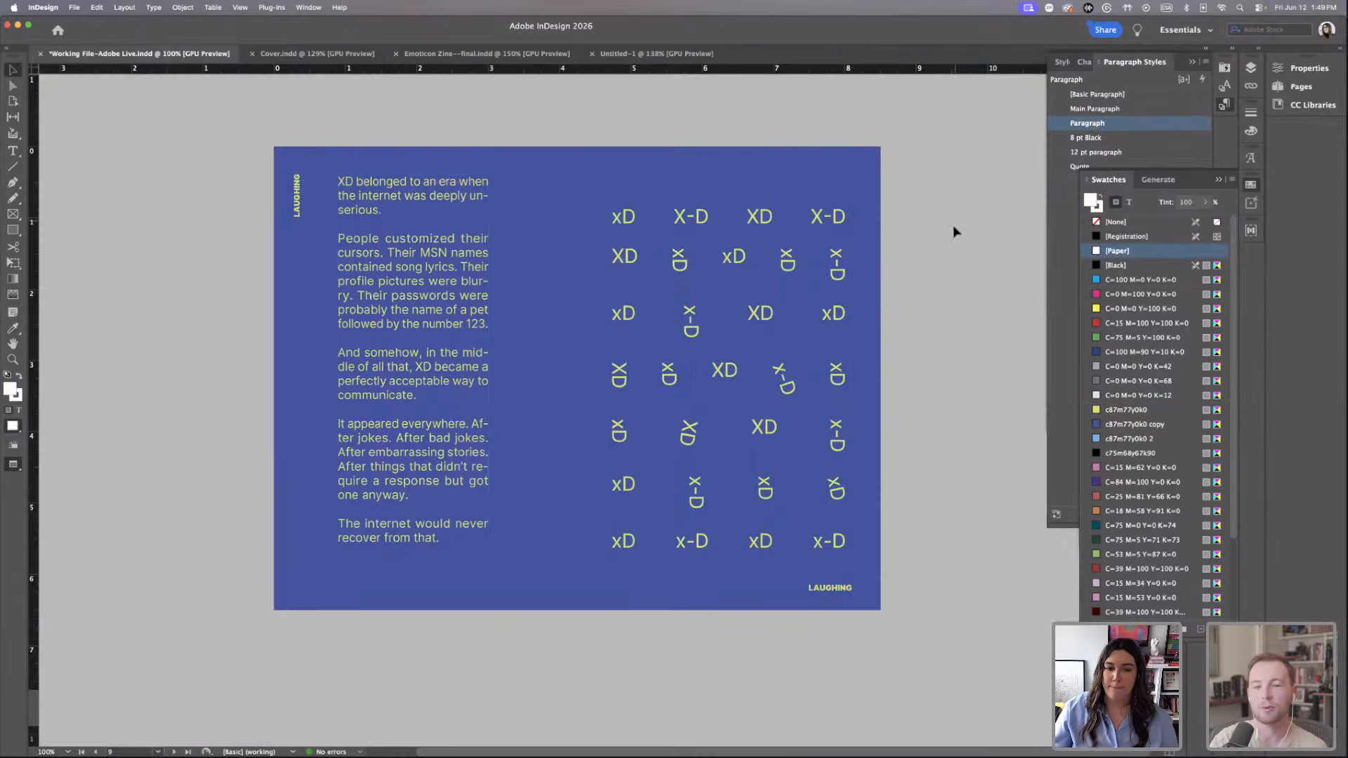
key("super+minus")
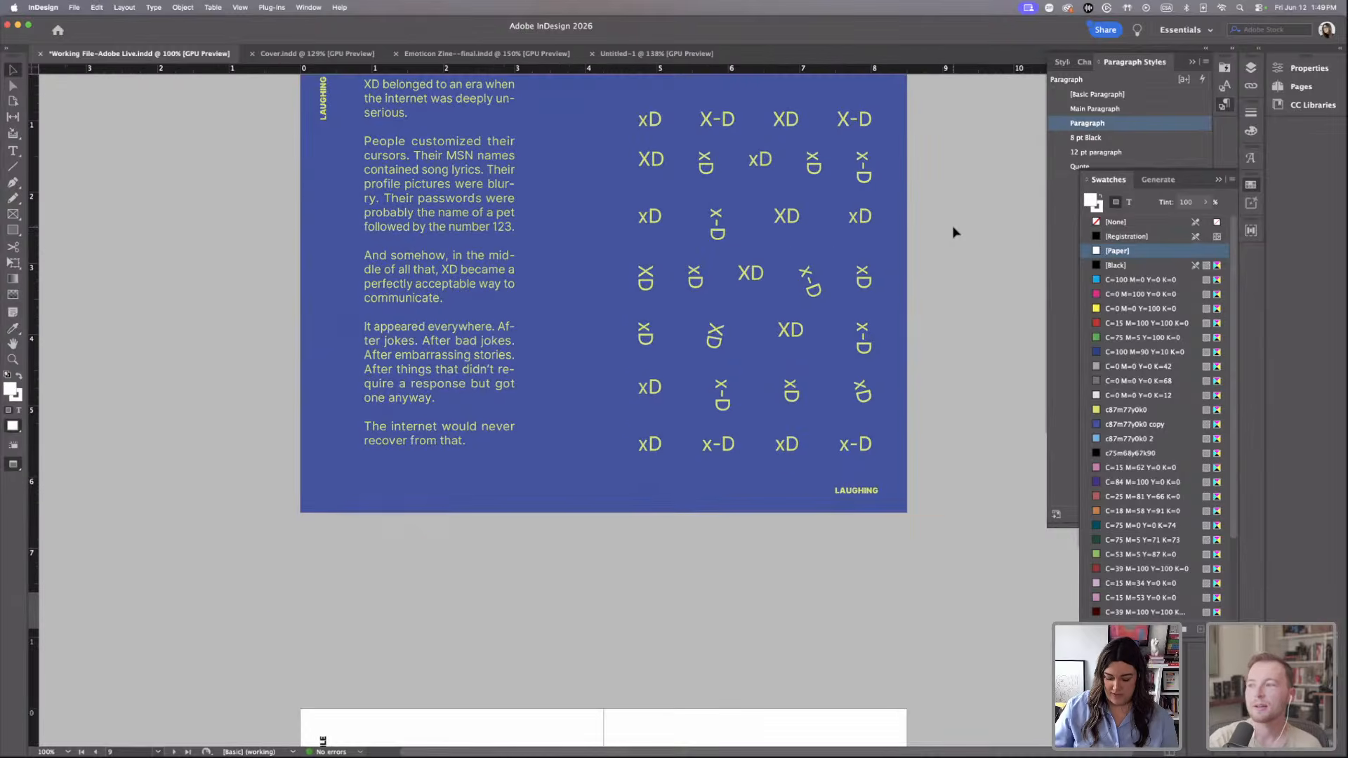
key("w")
scroll(938, 284, "up", 10)
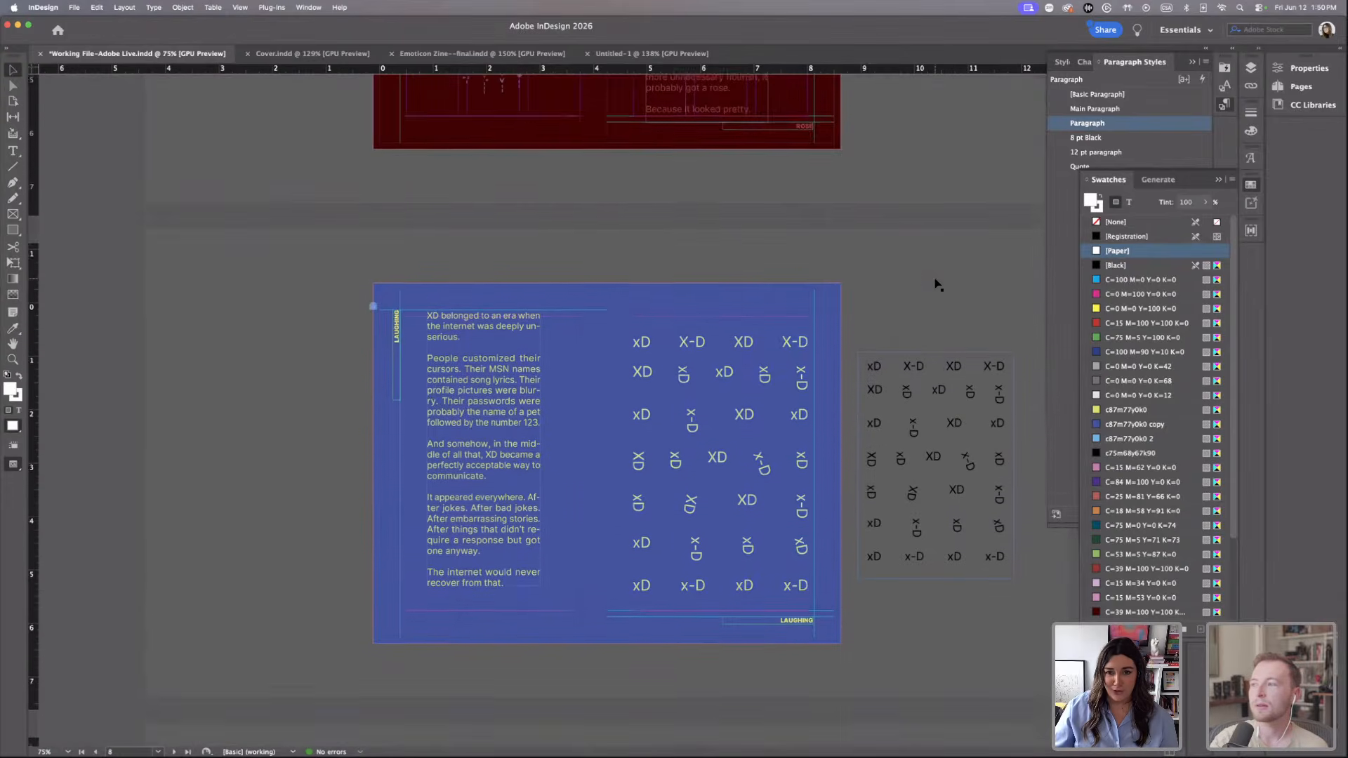
scroll(938, 284, "down", 15)
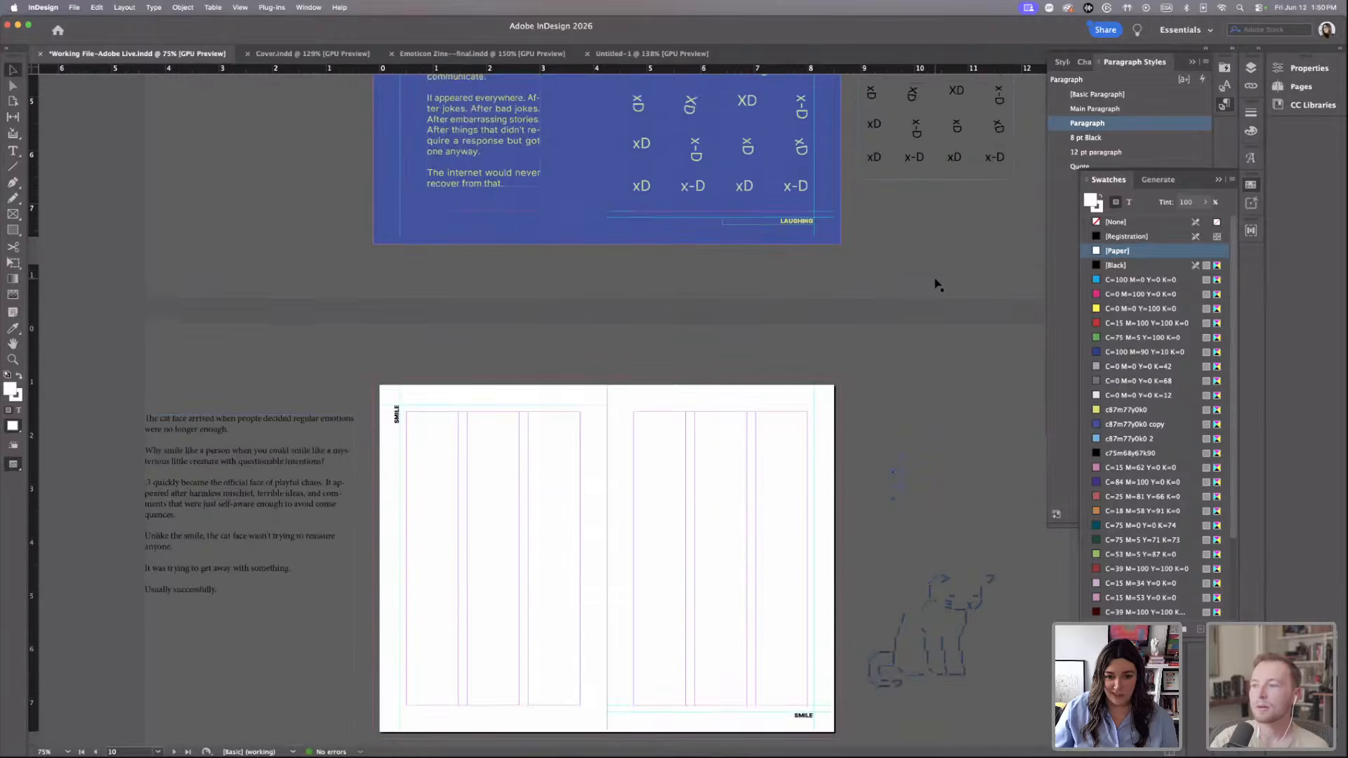
Move the text-art cat from the pasteboard onto the lower part of the cat face spread's right page.
left_click(934, 351)
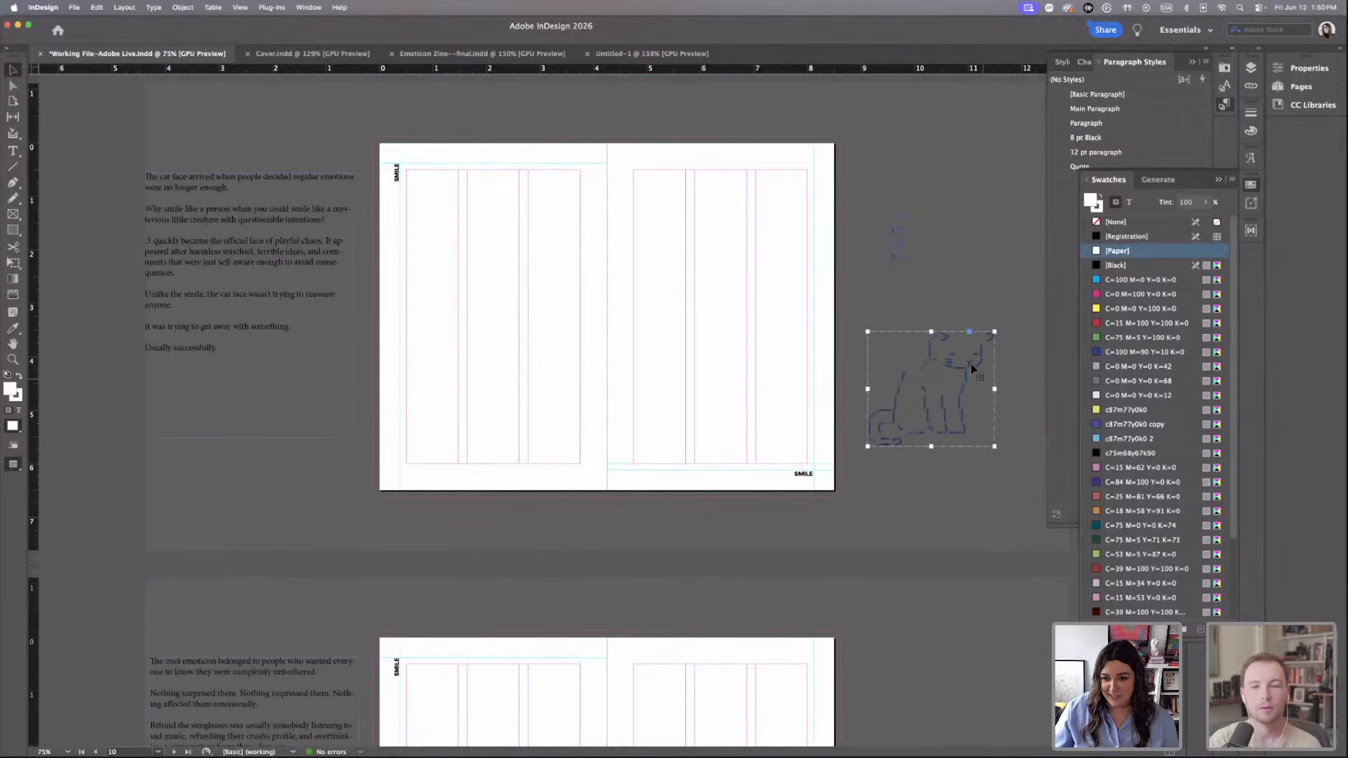
mouse_move(933, 351)
left_mouse_down()
mouse_move(930, 318)
mouse_move(730, 358)
mouse_move(756, 355)
left_mouse_up()
key("super+equal")
key("super+equal")
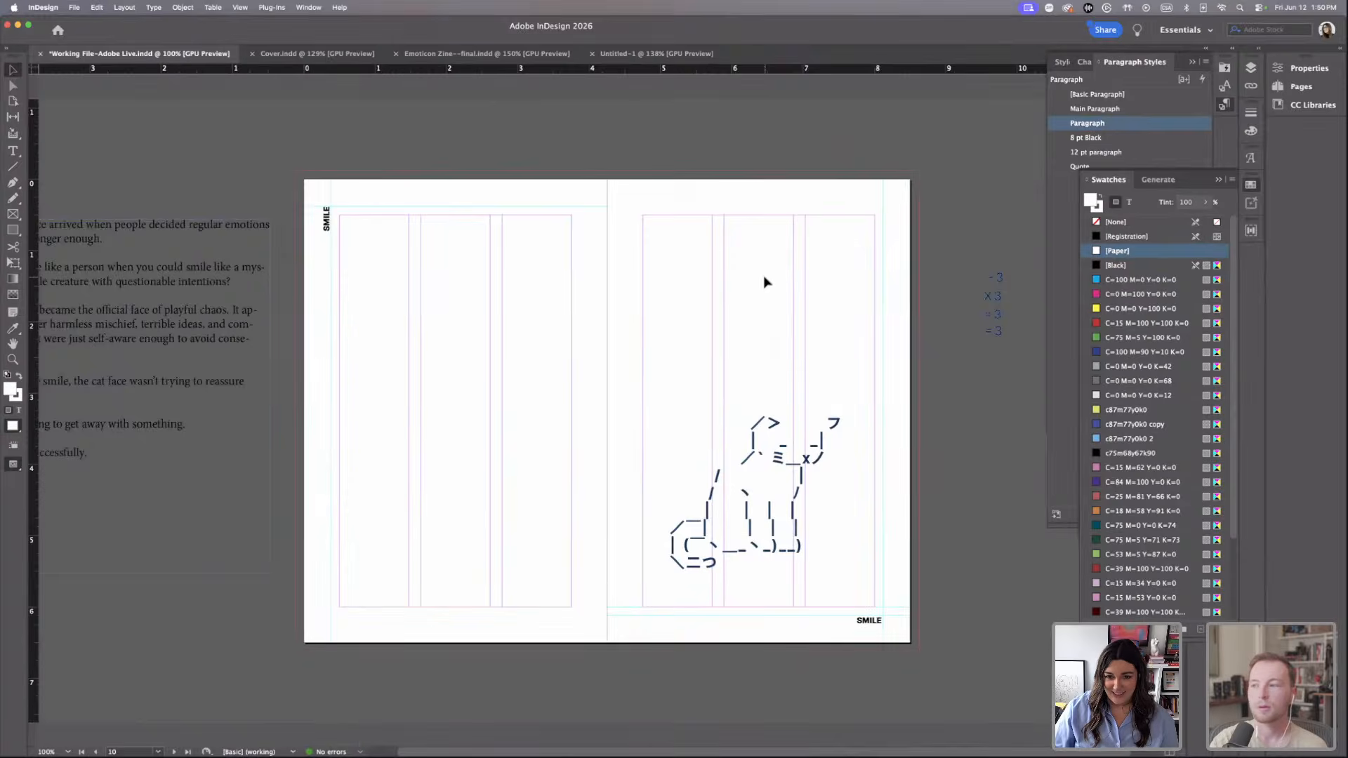
Place the cat face text frame on the left page, narrow it to about 2.5 inches and position it within the columns.
left_click_drag(117, 231, 559, 217)
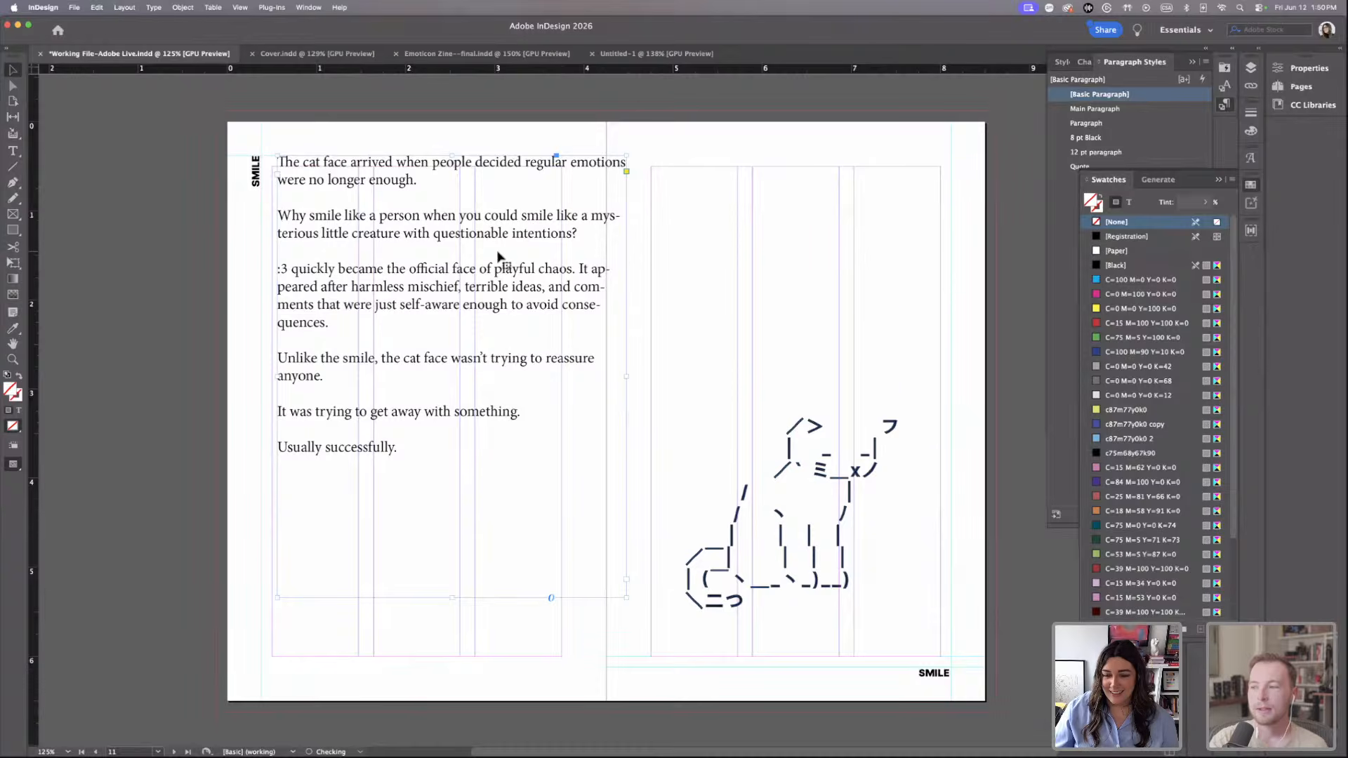
scroll(502, 265, "down", 3)
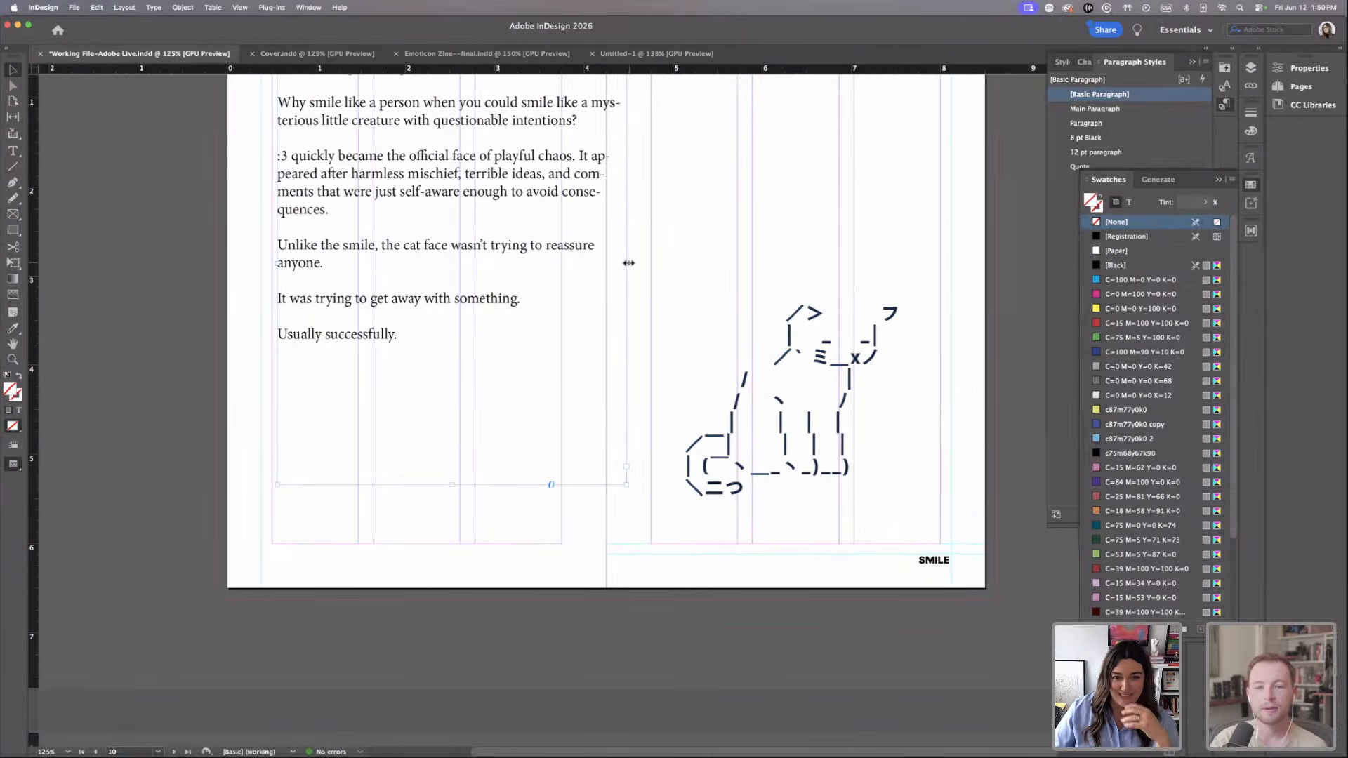
left_click_drag(626, 264, 504, 279)
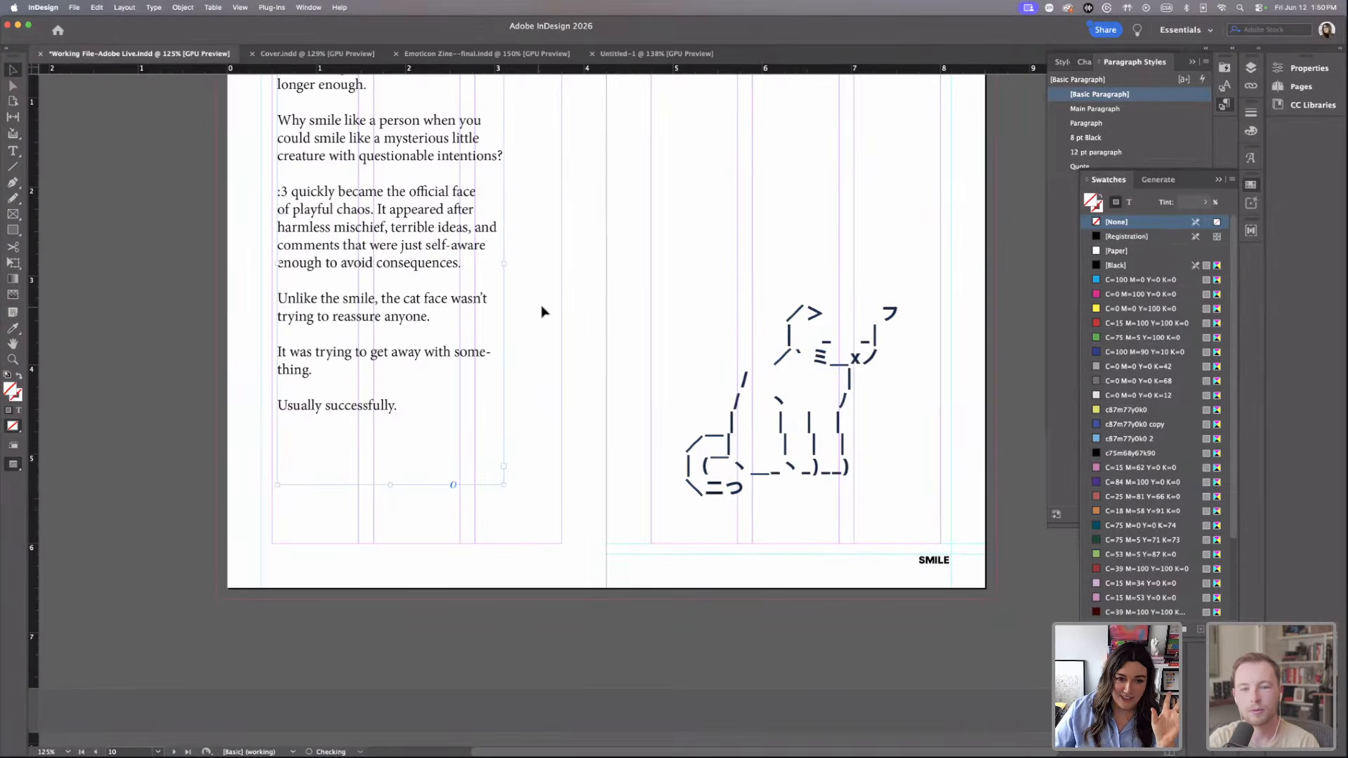
scroll(435, 449, "up", 2)
left_click_drag(426, 461, 488, 376)
key("super+1")
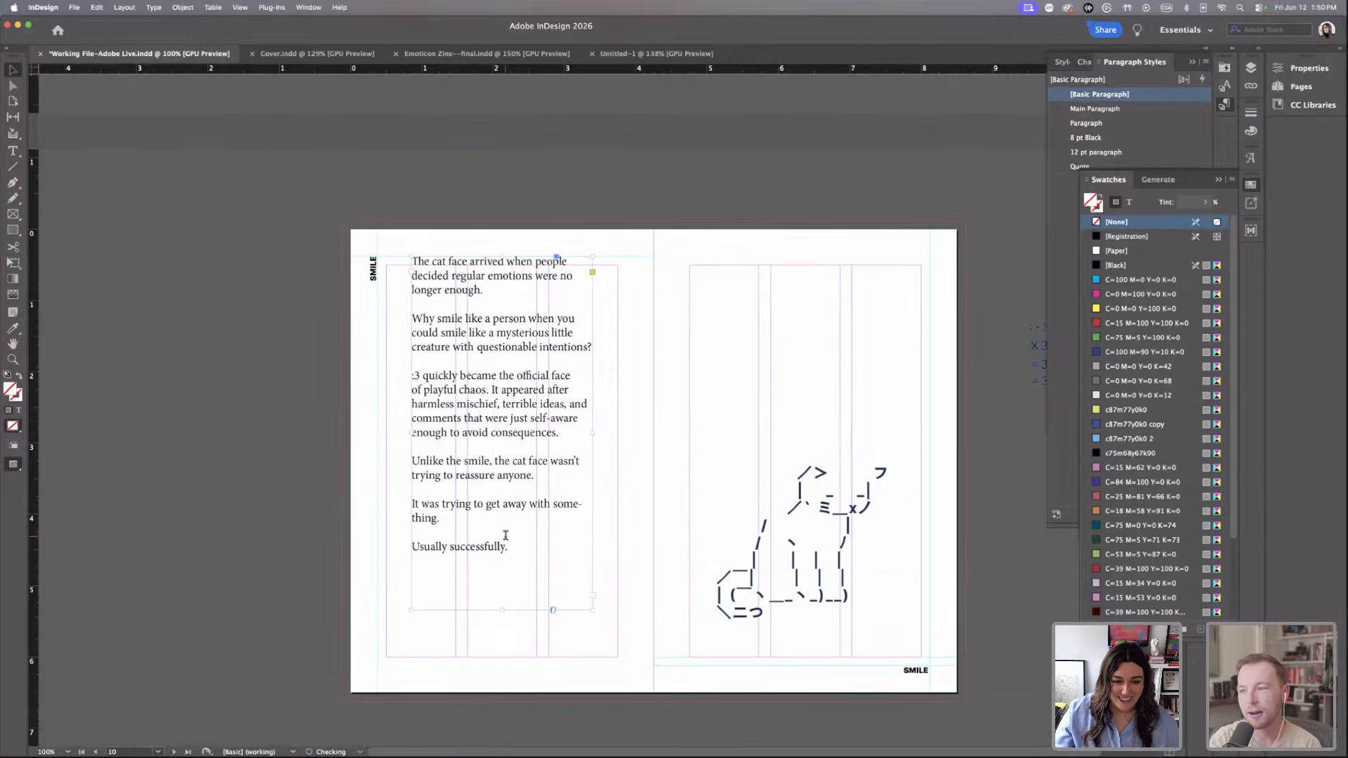
Apply the Main Paragraph style to all the text in the cat face frame.
double_click(505, 535)
left_click_drag(506, 541, 383, 258)
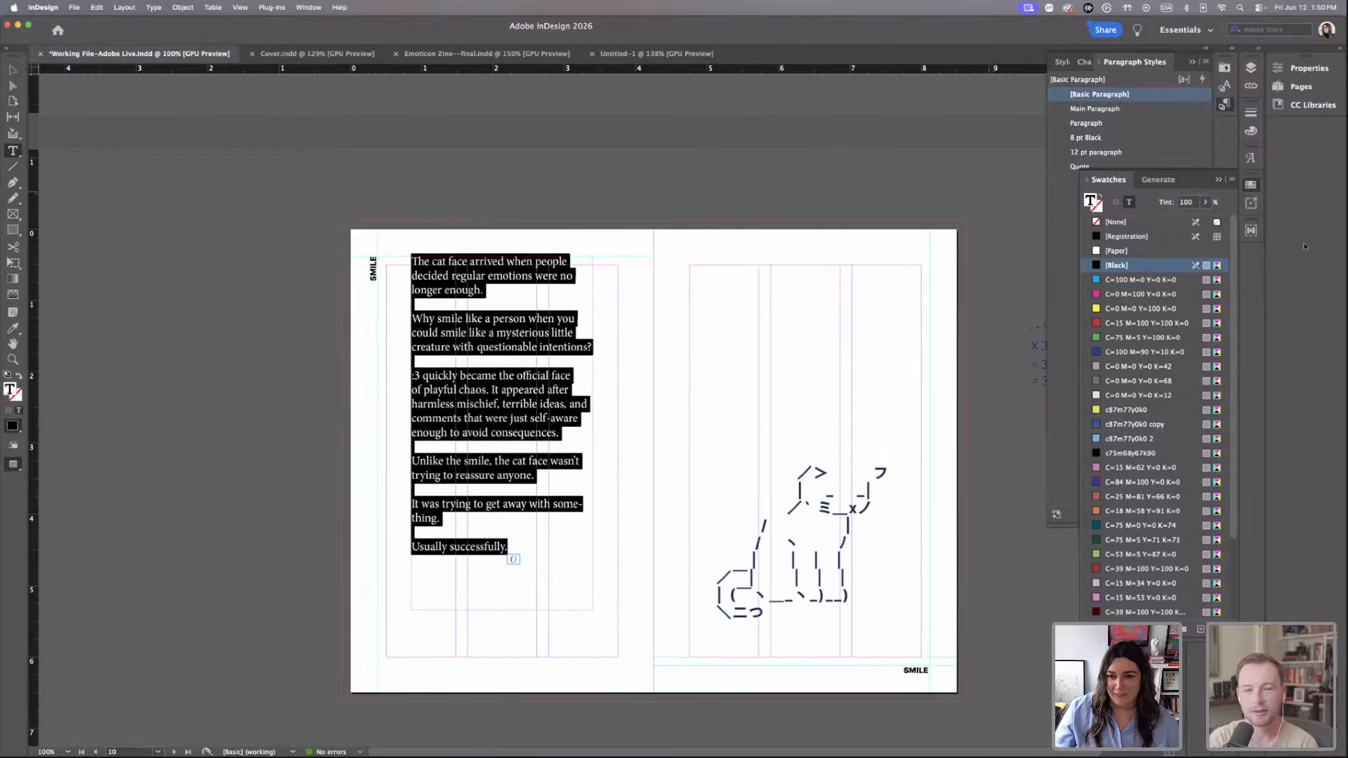
left_click(1114, 108)
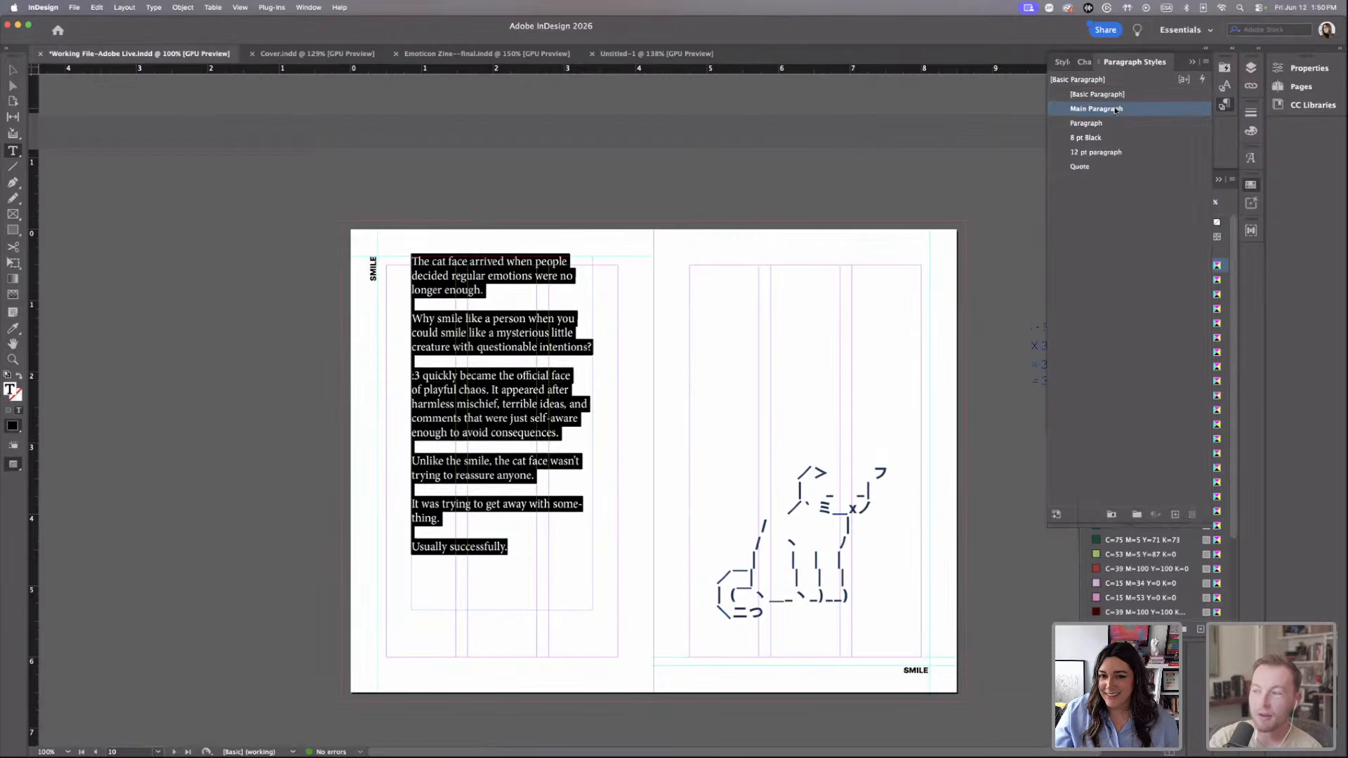
left_click(13, 68)
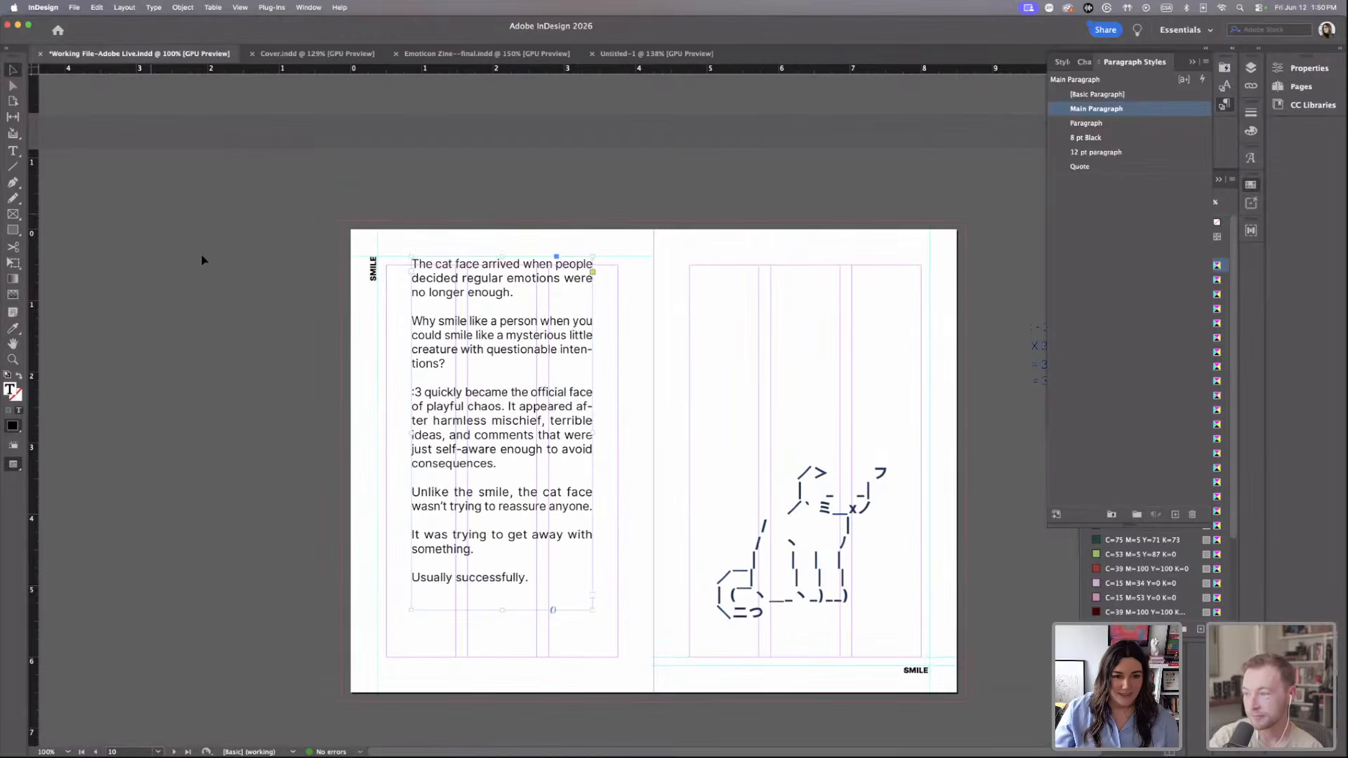
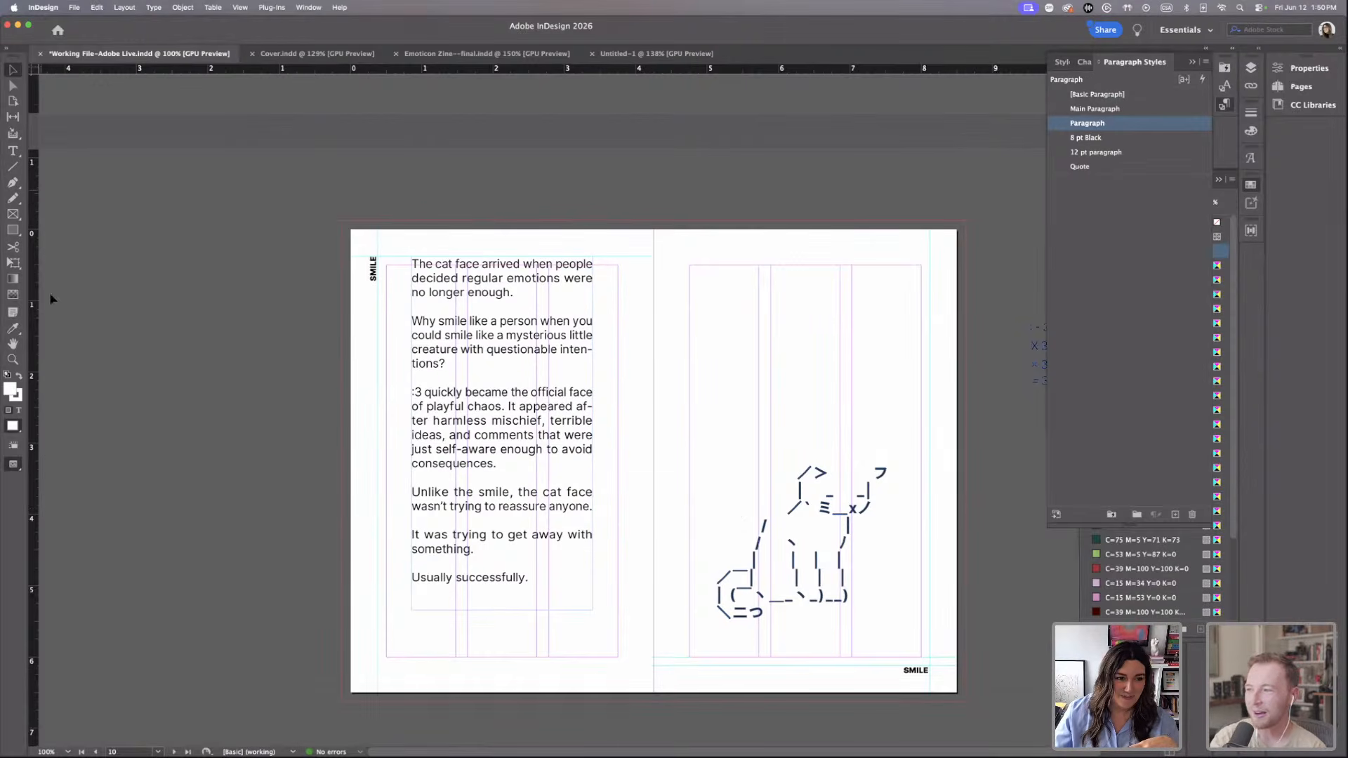
Draw a rectangle covering the whole cat face spread to the bleed, with a pink C=15 M=62 Y=0 K=0 fill and no stroke.
left_click(13, 230)
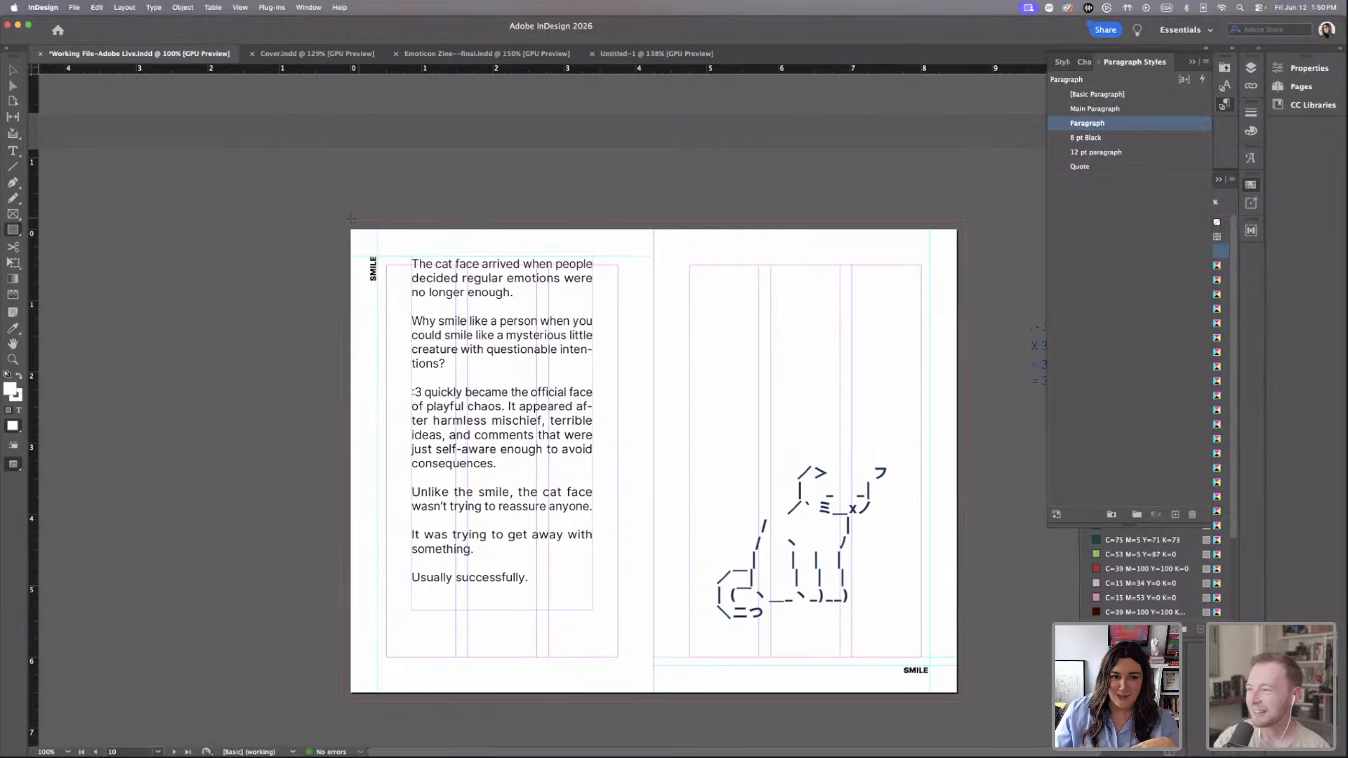
left_click_drag(350, 218, 966, 701)
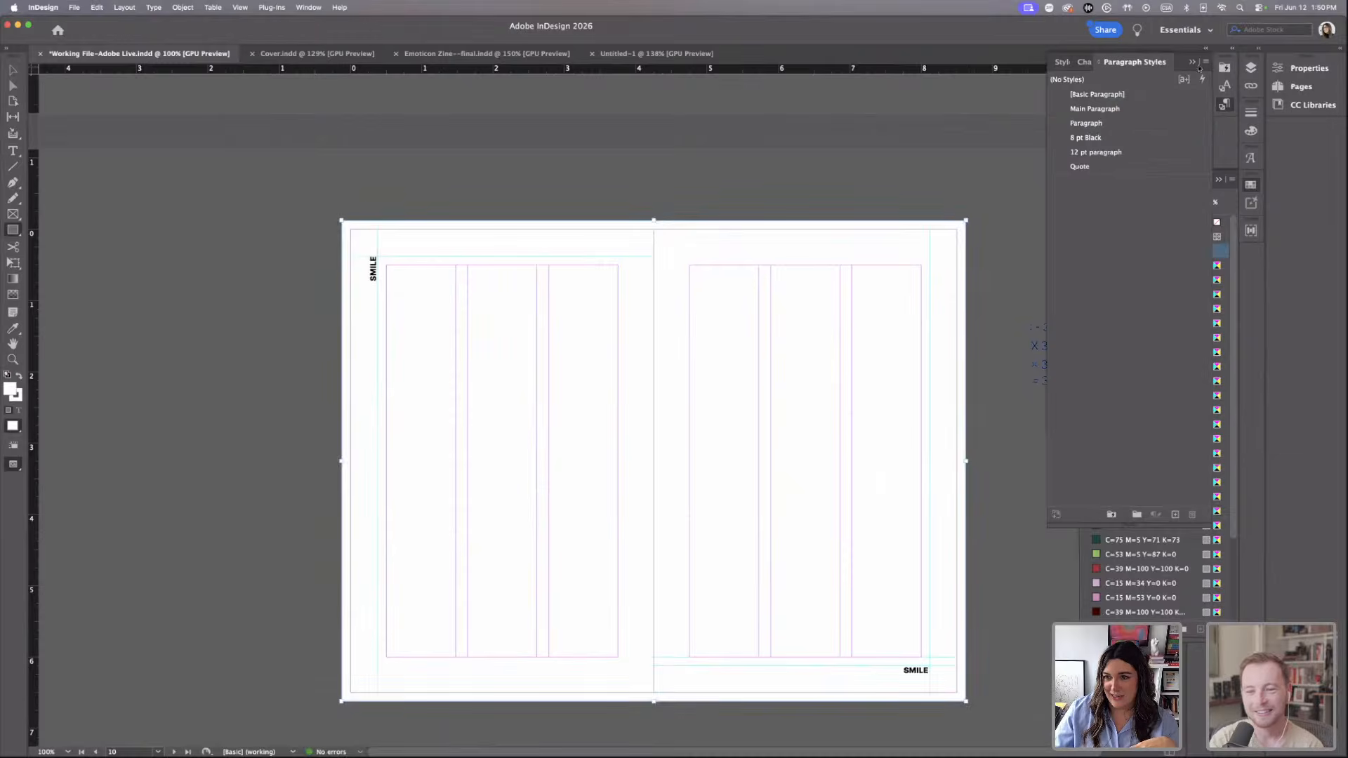
left_click(1197, 65)
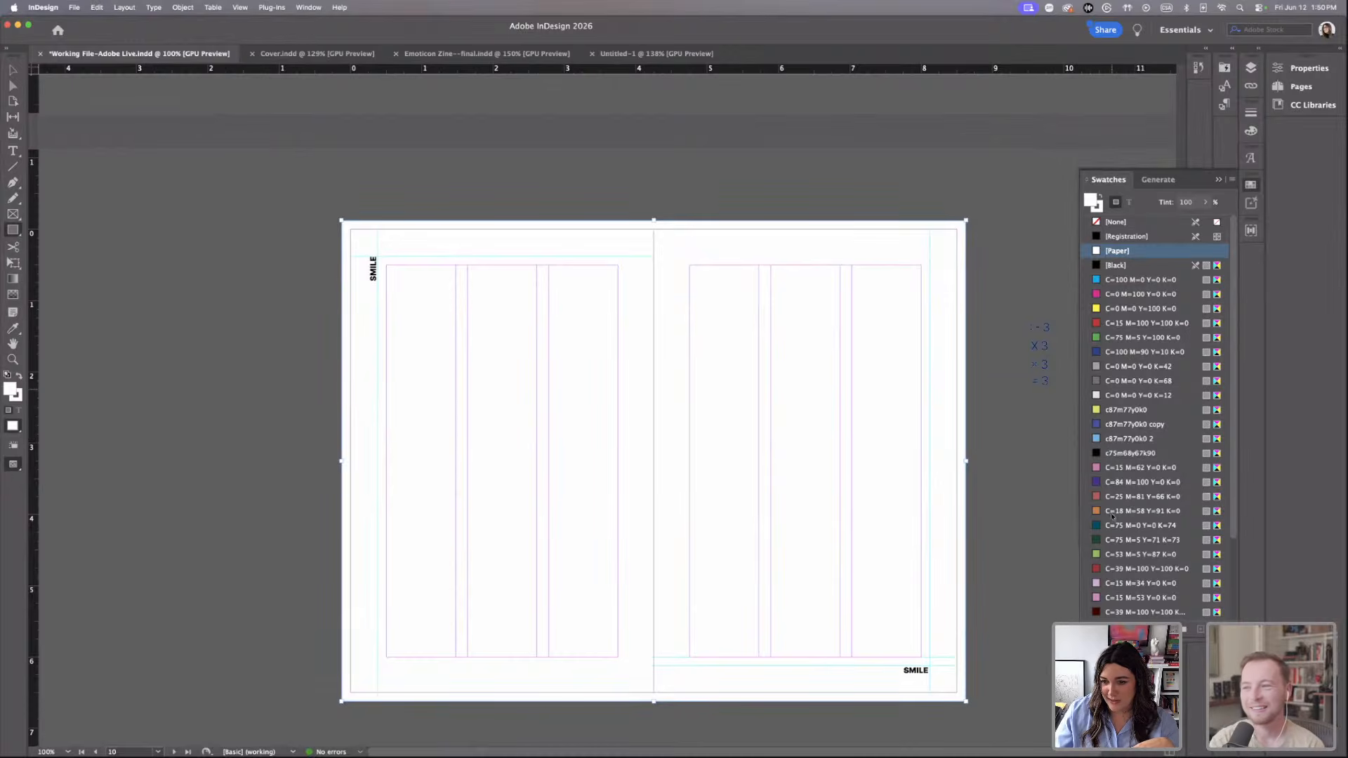
left_click(1123, 468)
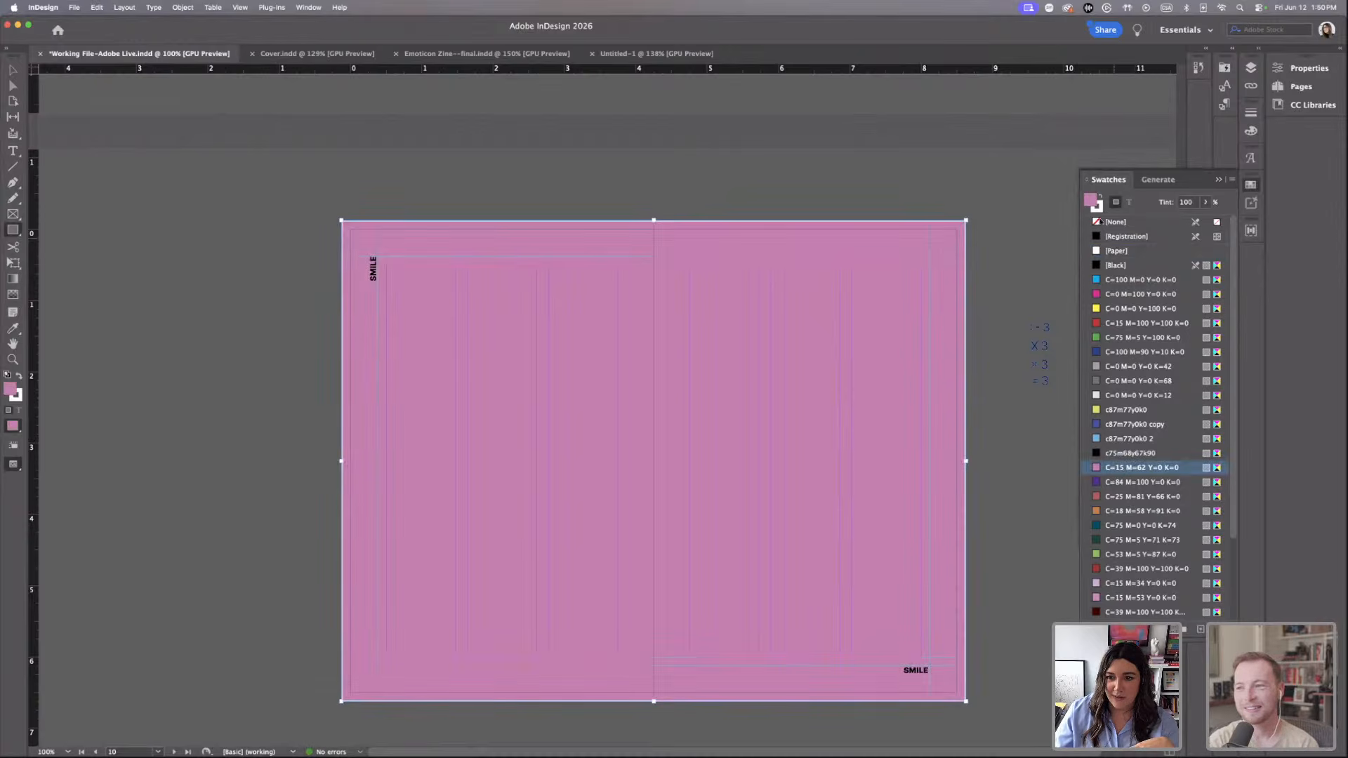
left_click(1099, 208)
left_click(1101, 222)
left_click(1089, 200)
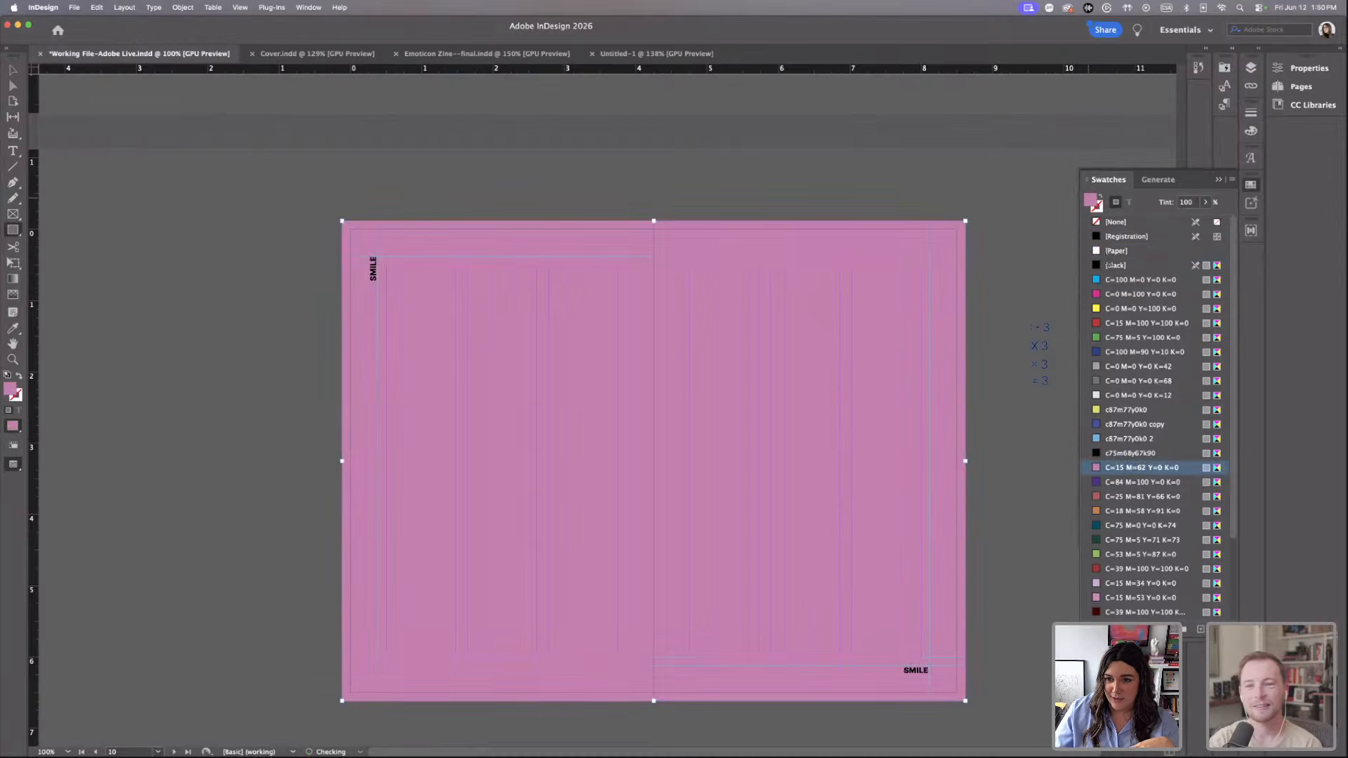
Send the pink rectangle to the back, behind the text and the cat drawing.
left_click(184, 8)
mouse_move(271, 49)
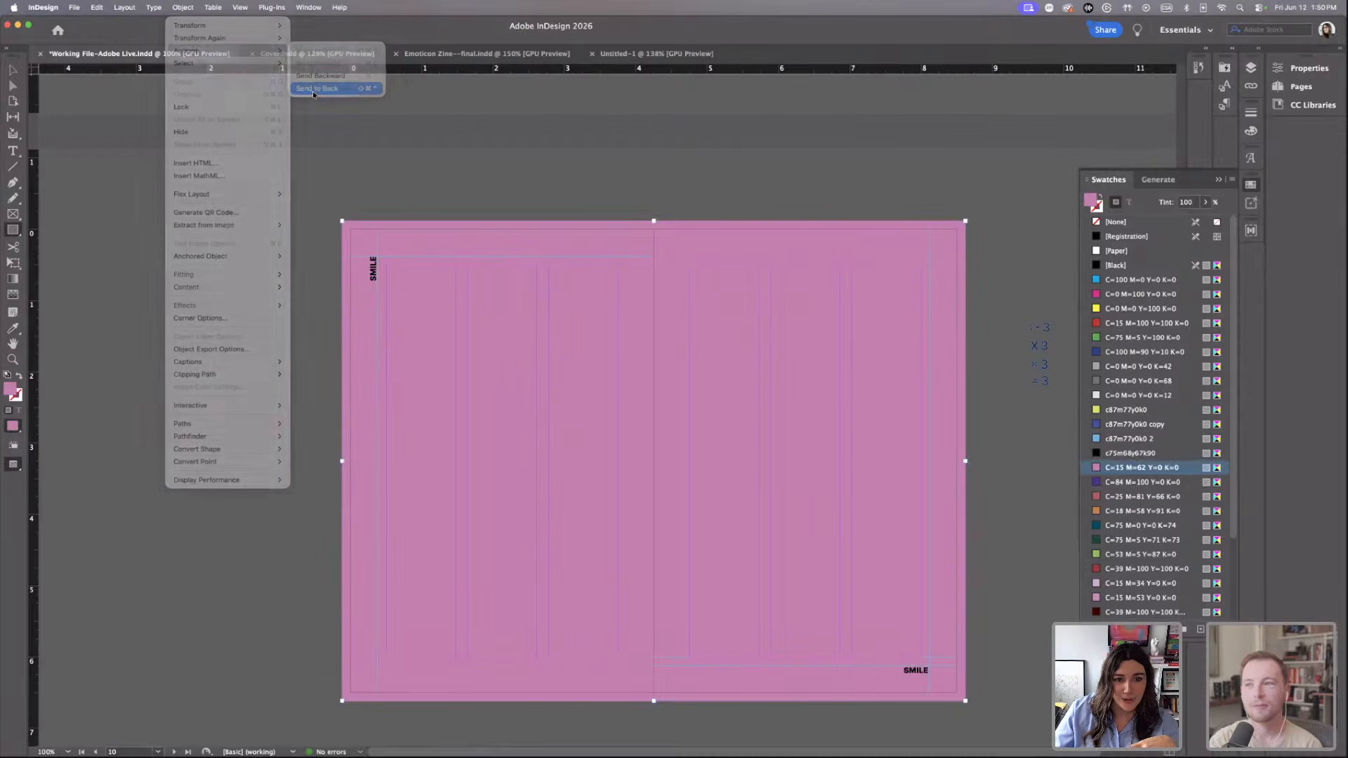
left_click(314, 89)
key("v")
left_click(668, 197)
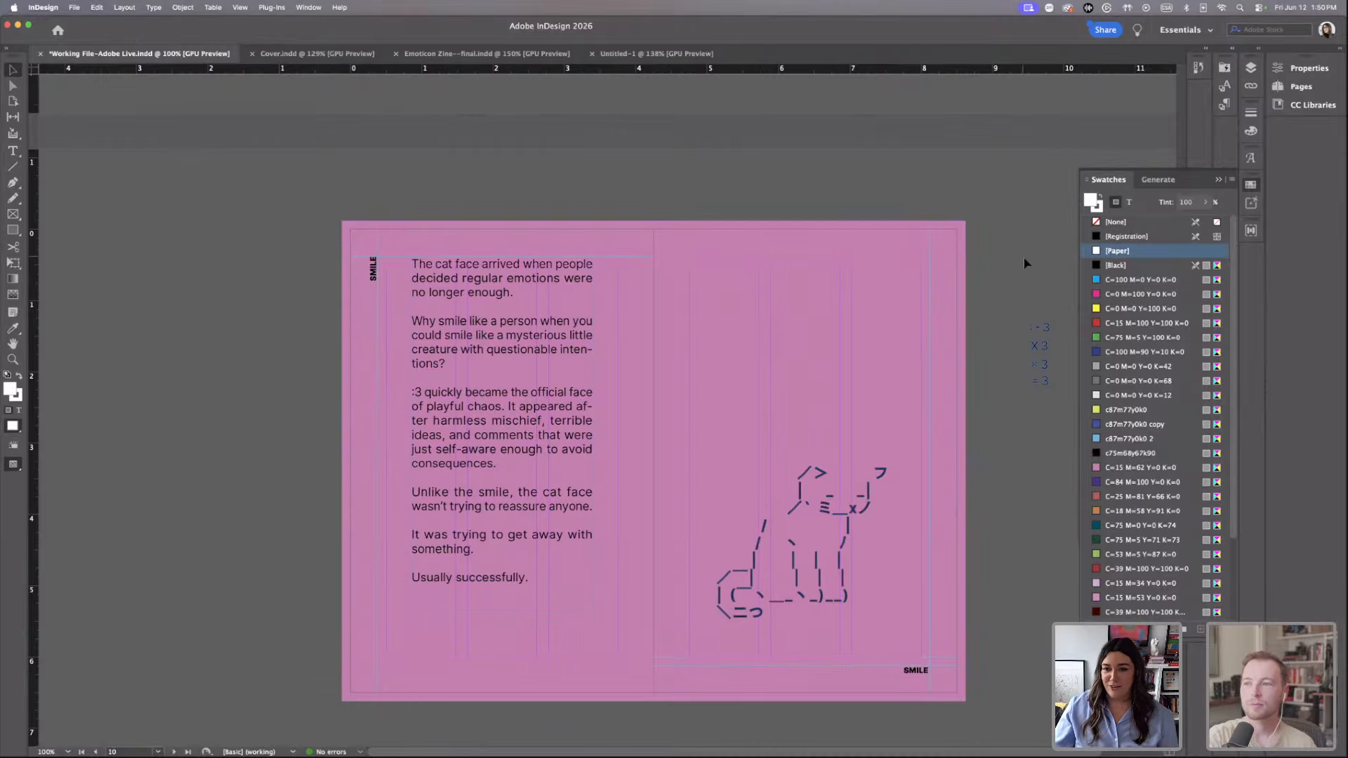
Move the four small cat emoticons from the pasteboard onto the right page above the cat drawing and enlarge them.
left_click(1042, 372)
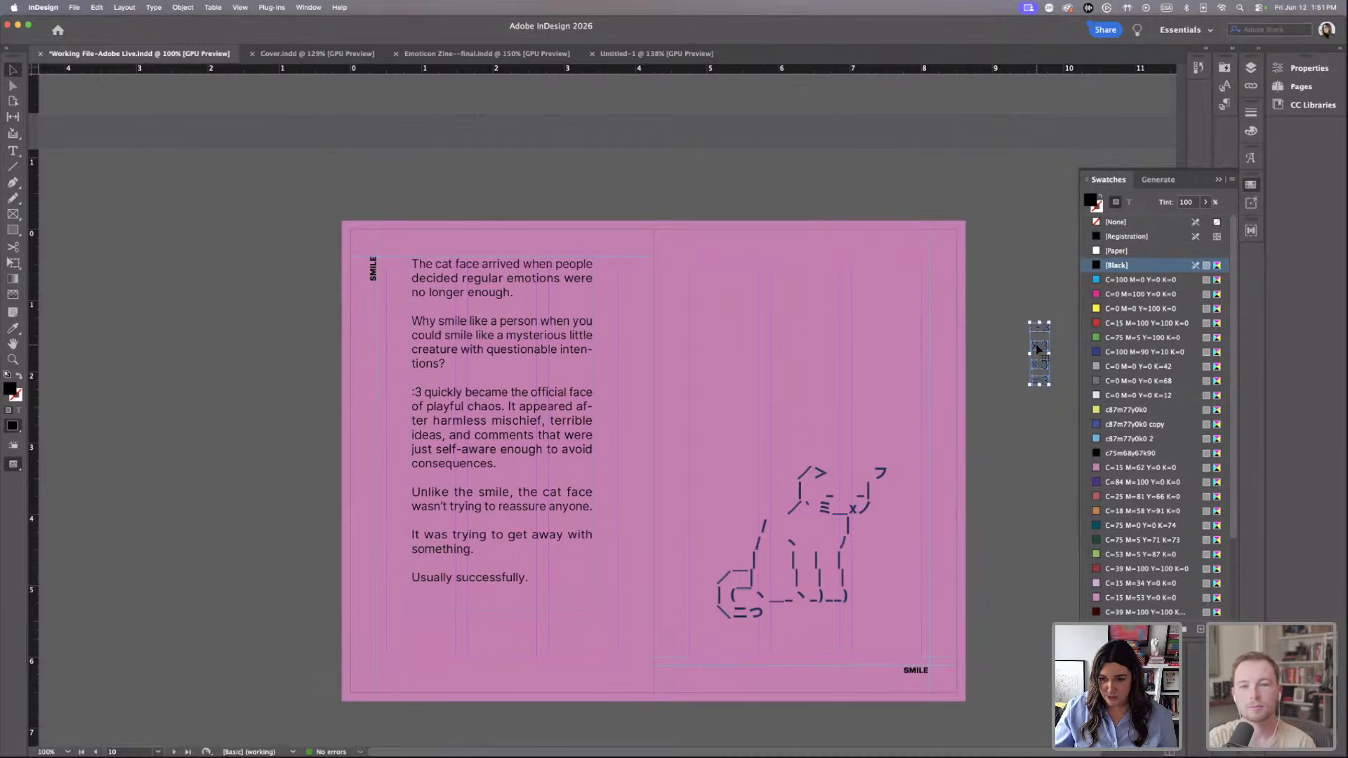
left_click_drag(1035, 344, 746, 428)
key("super+equal")
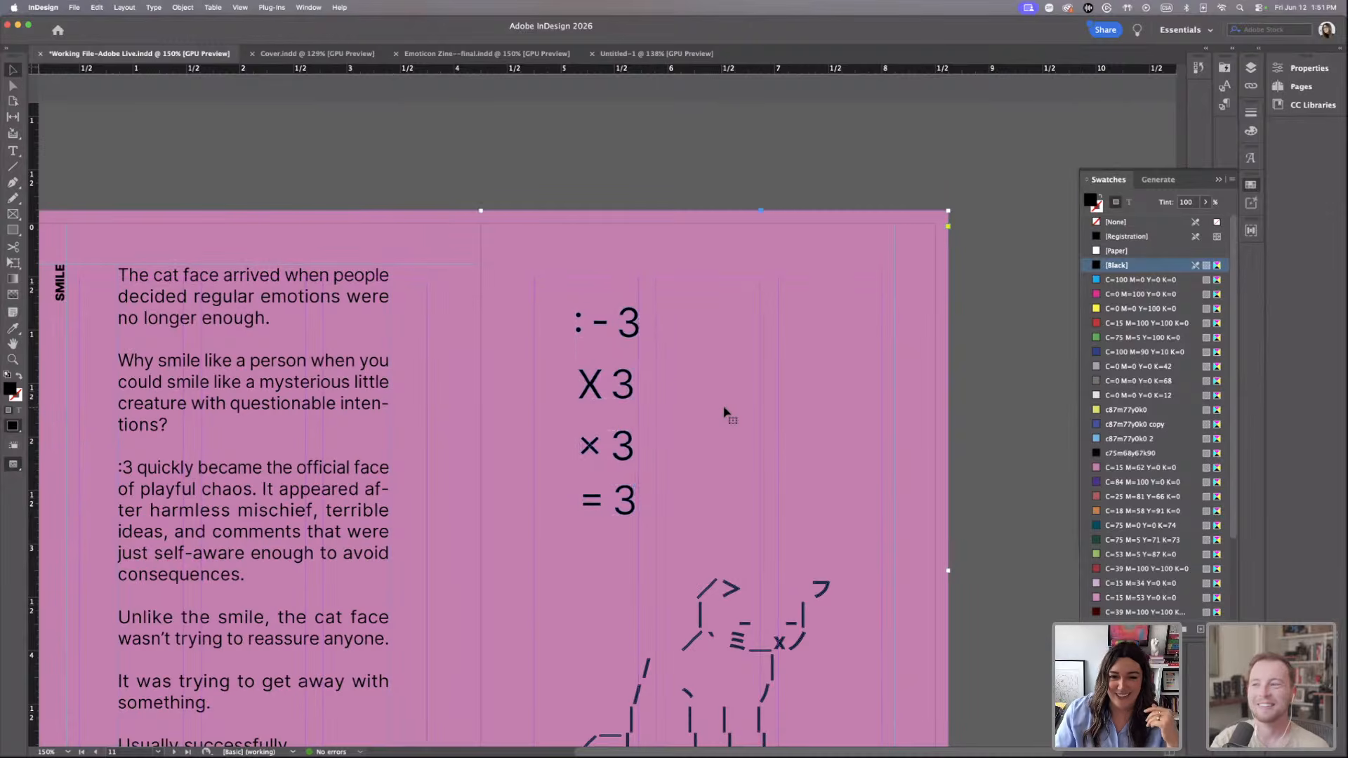
Lock the pink background rectangle of the cat face spread.
scroll(724, 412, "left", 1)
key("super+l")
scroll(724, 412, "down", 1)
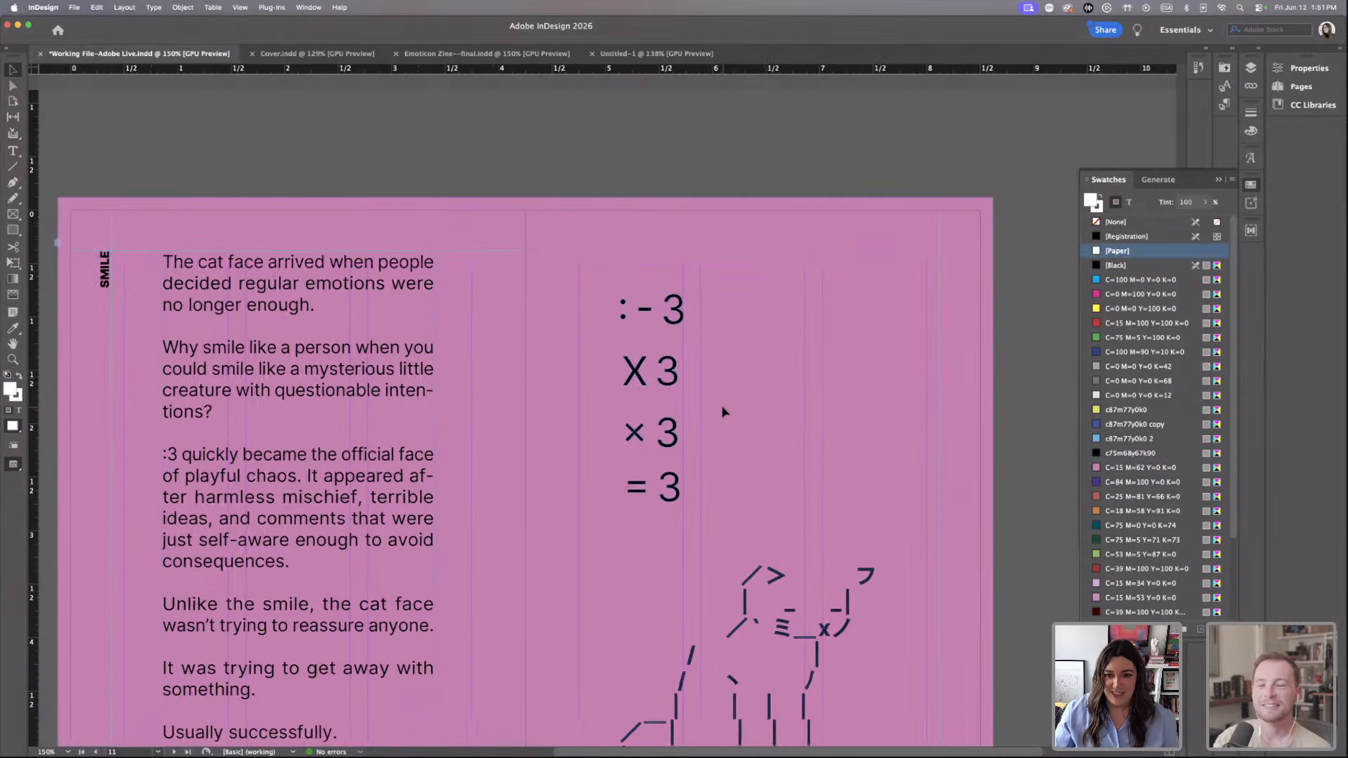
Fill the four cat emoticons on the right page with the blue c87m77y0k0 copy swatch.
left_click(685, 573)
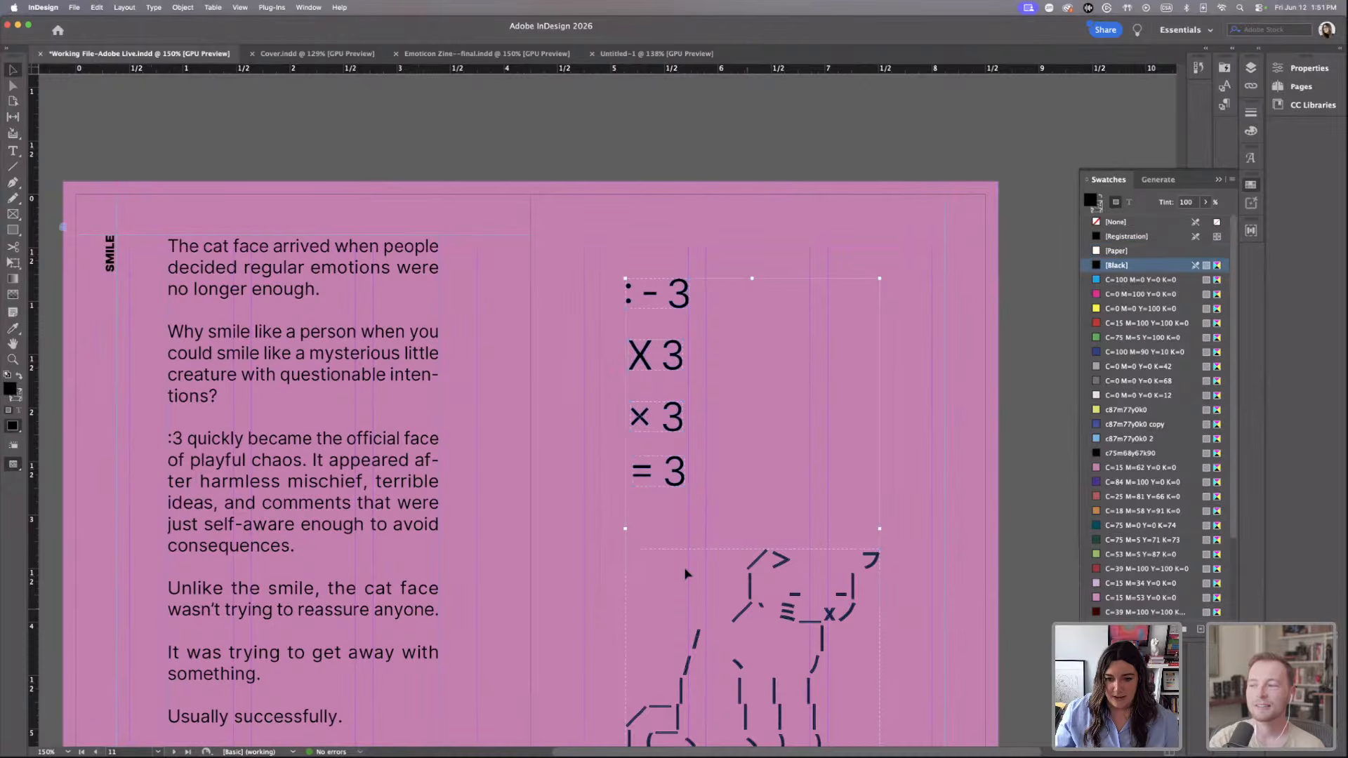
left_click(1137, 424)
left_click(976, 462)
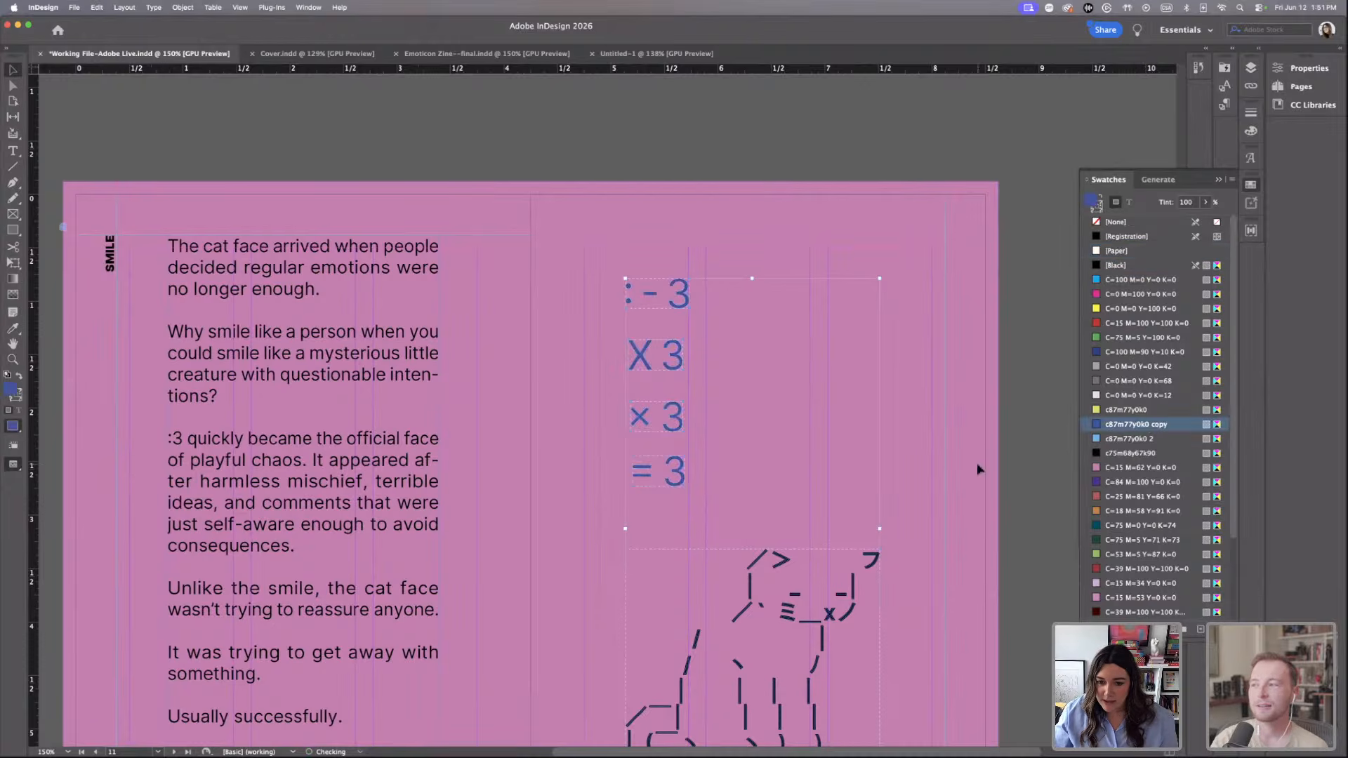
Apply the blue c87m77y0k0 copy swatch to the stroke of the text-art cat.
left_click(786, 561)
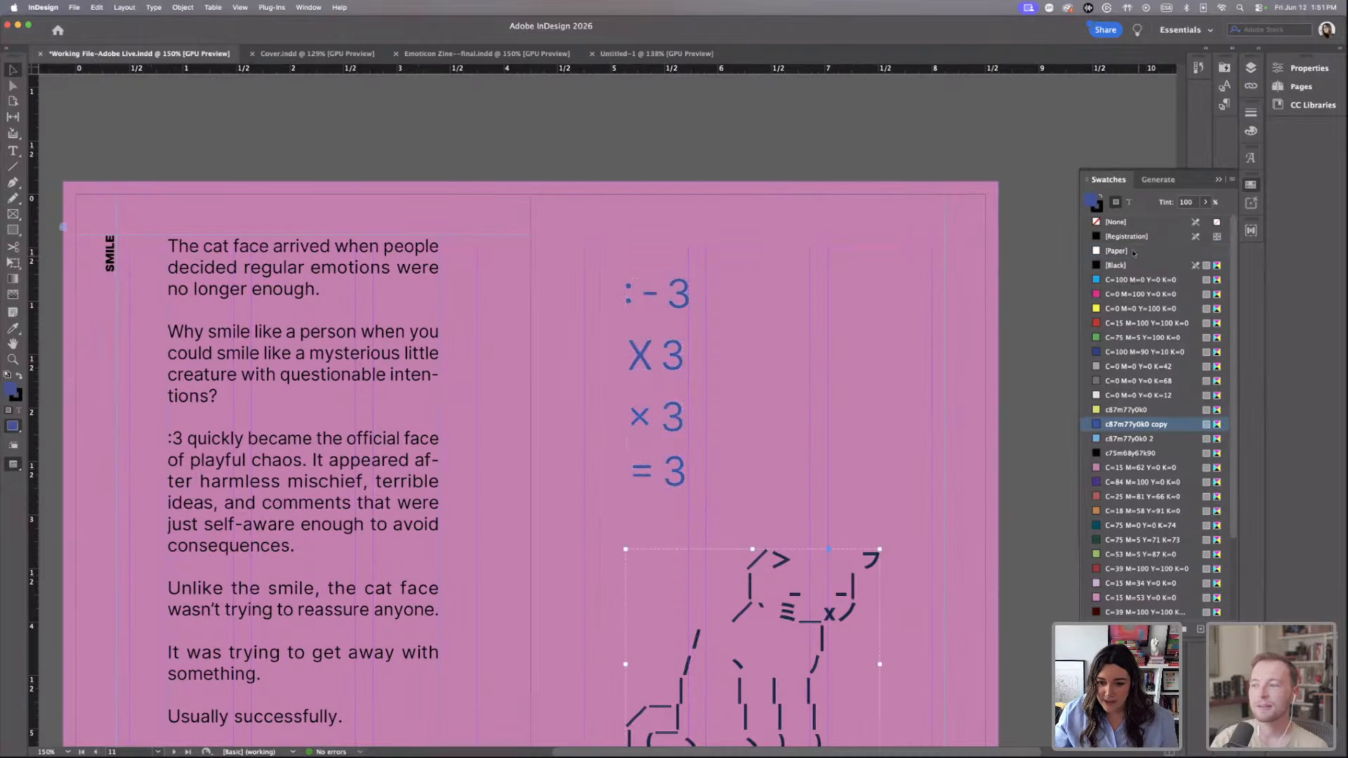
left_click(1097, 207)
left_click(1130, 425)
left_click(799, 429)
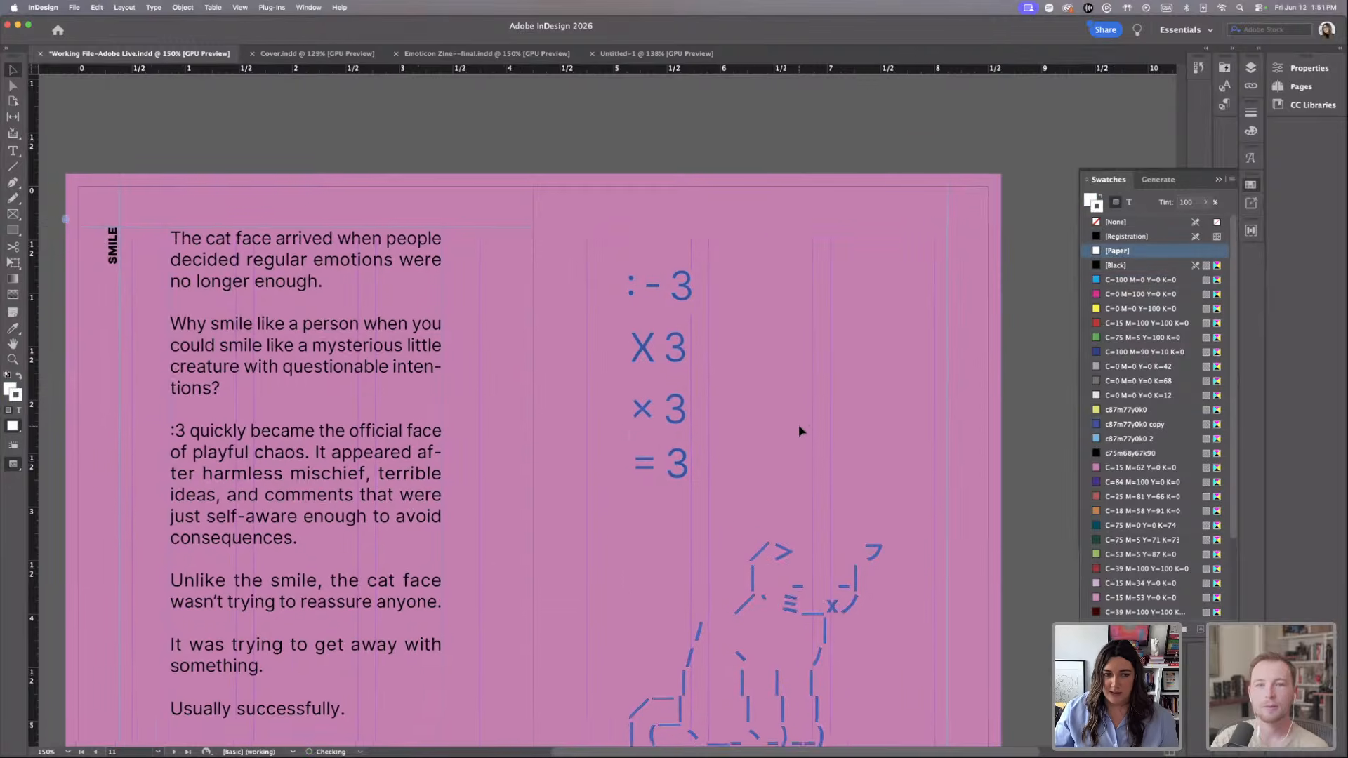
Look over the coloured cat face spread, then go past the cool emoticon spread to the butterfly spread.
scroll(800, 430, "down", 2)
scroll(800, 430, "left", 3)
scroll(798, 430, "down", 2)
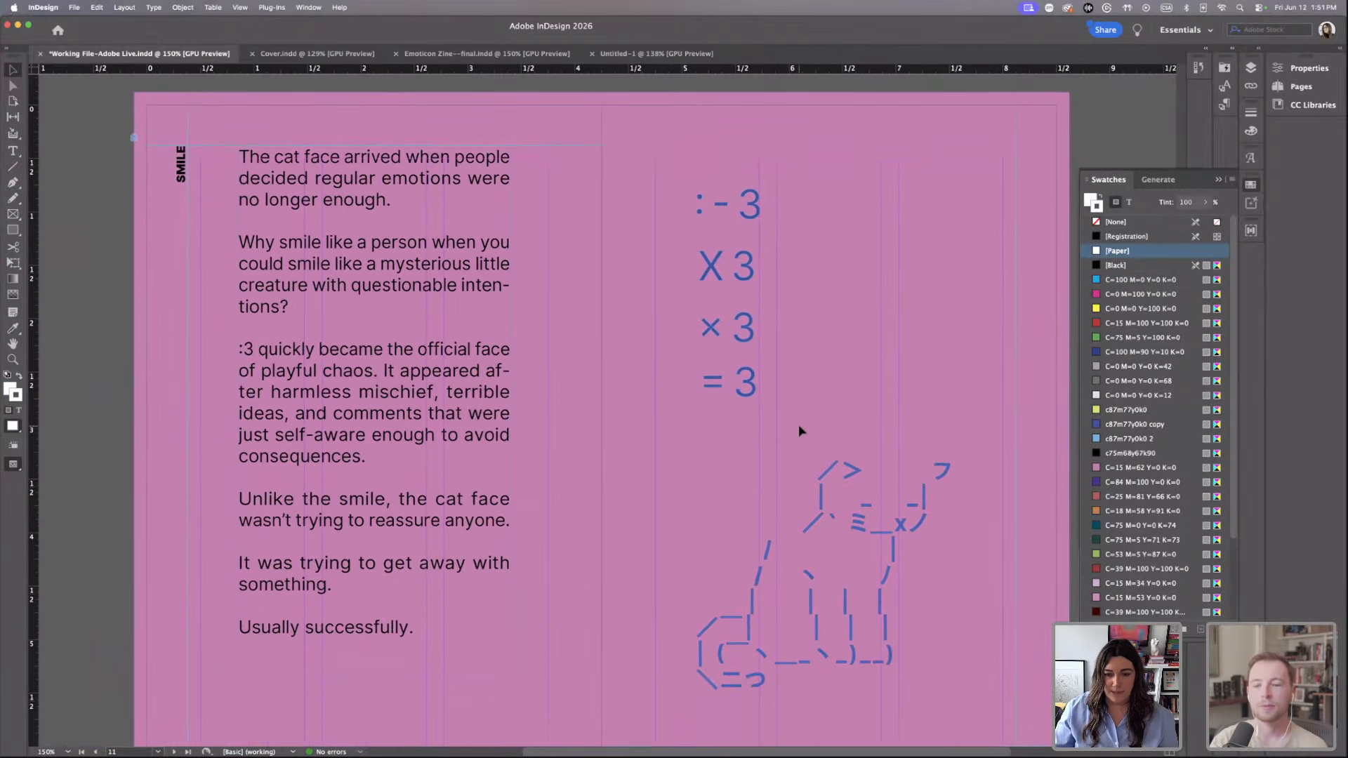
key("super+minus")
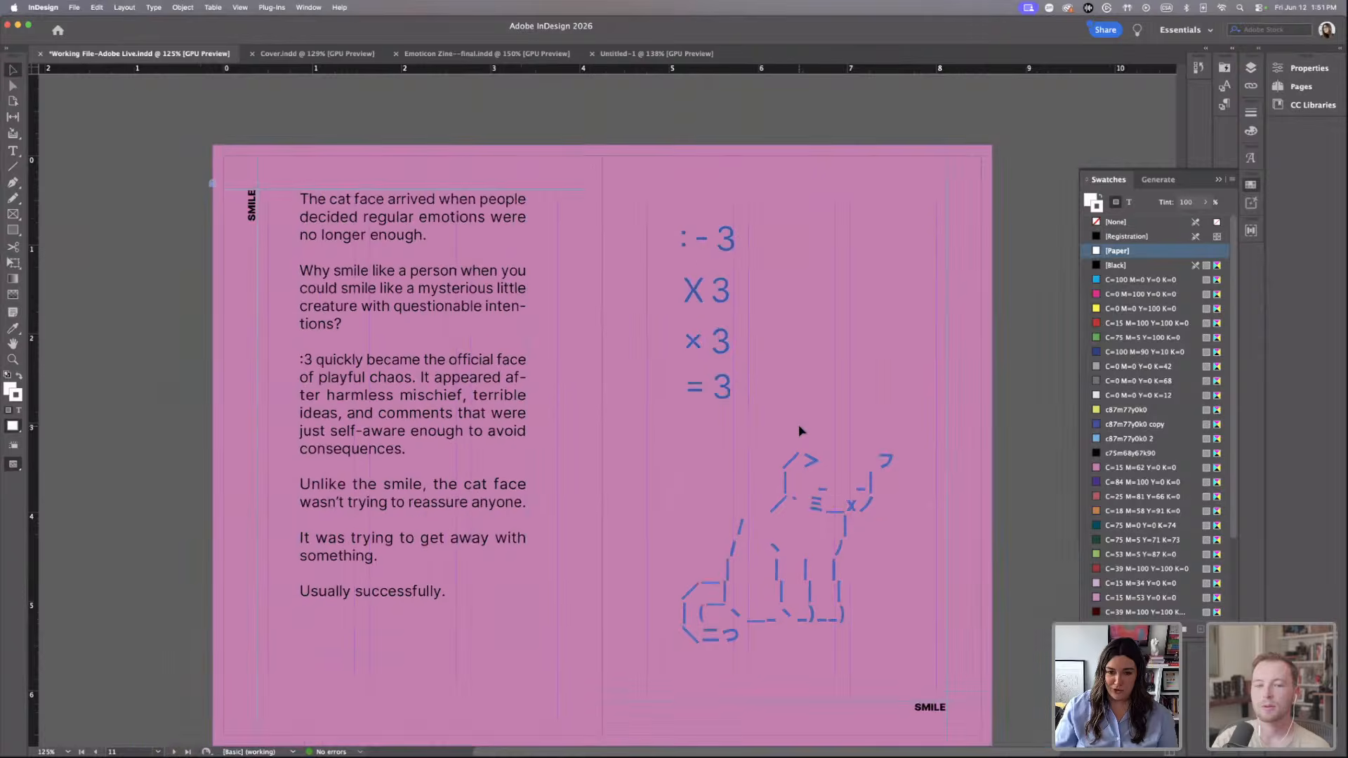
scroll(799, 426, "down", 10)
scroll(800, 429, "down", 8)
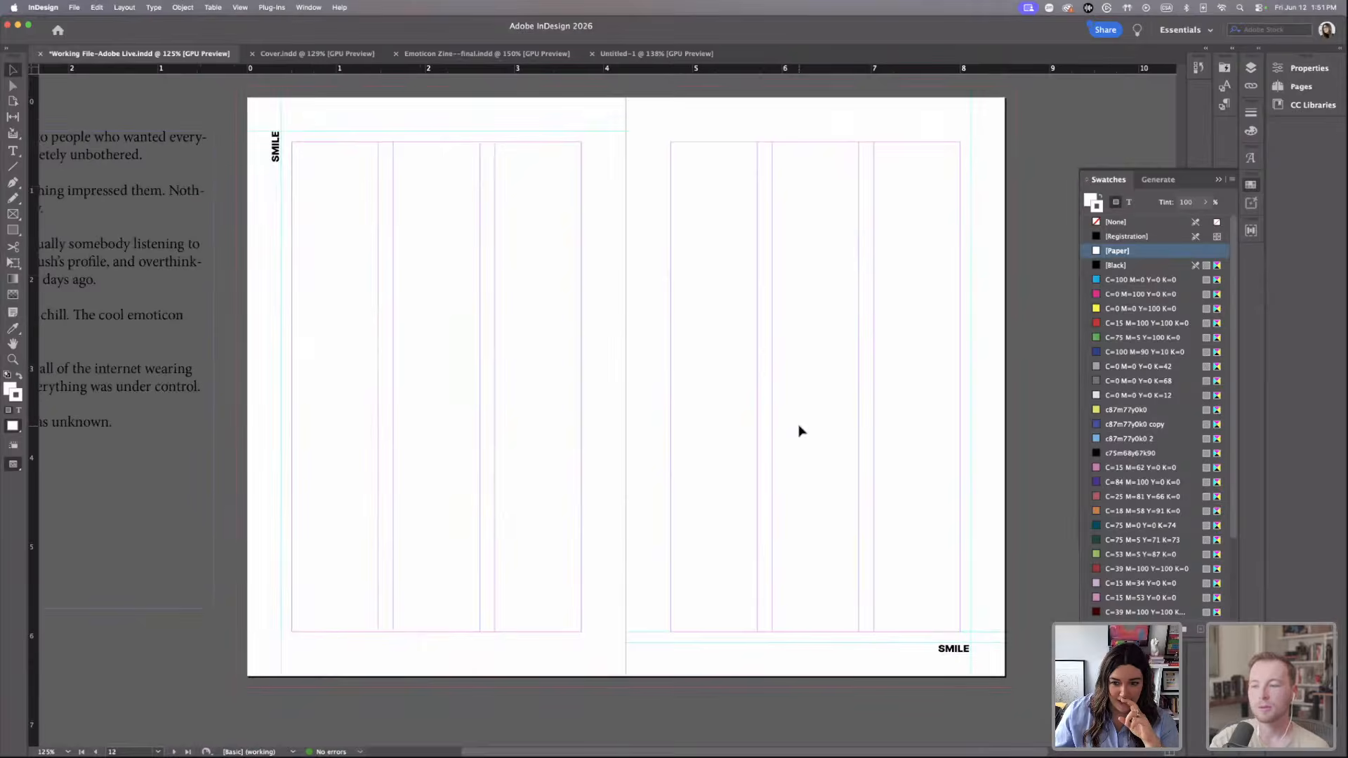
scroll(800, 430, "right", 3)
scroll(800, 431, "down", 10)
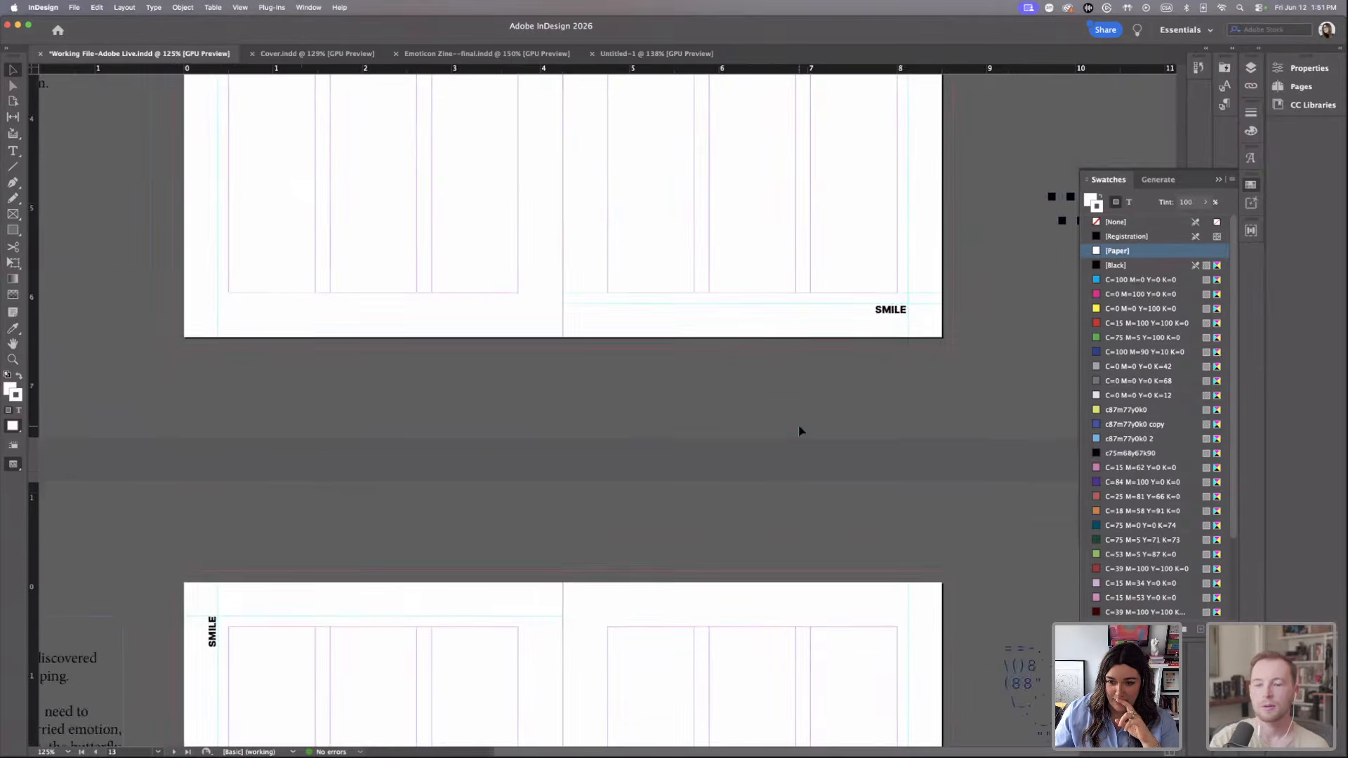
scroll(800, 431, "right", 4)
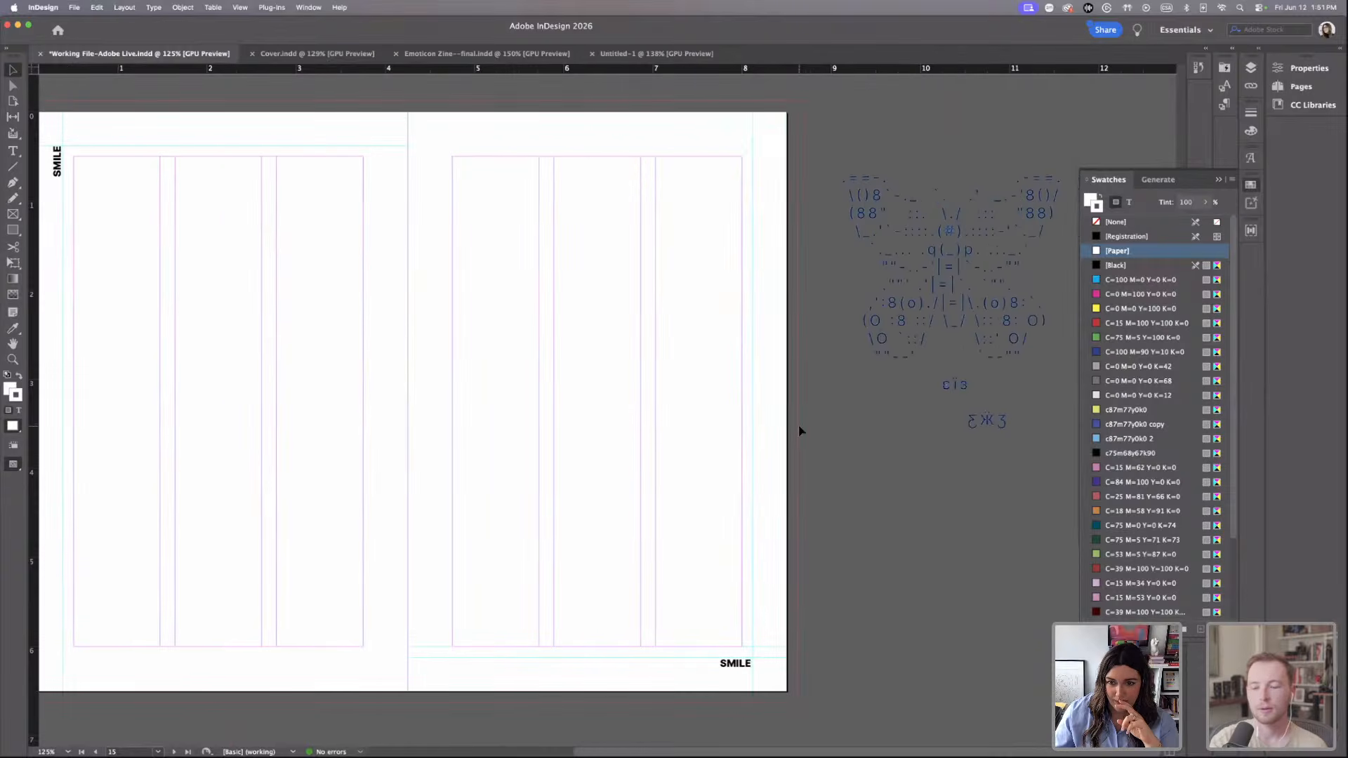
Move the text-art butterfly onto the right page of its spread and enlarge it slightly.
left_click_drag(959, 228, 598, 343)
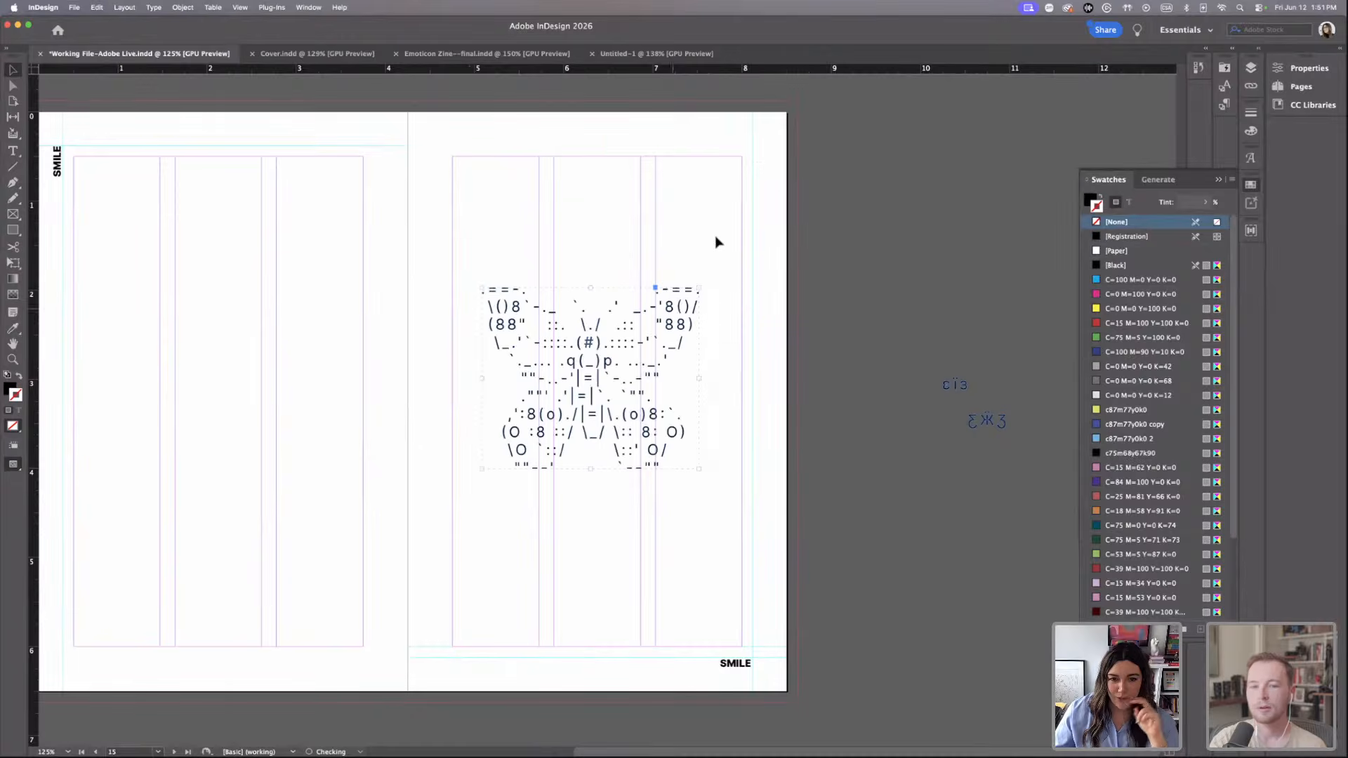
key("super+equal")
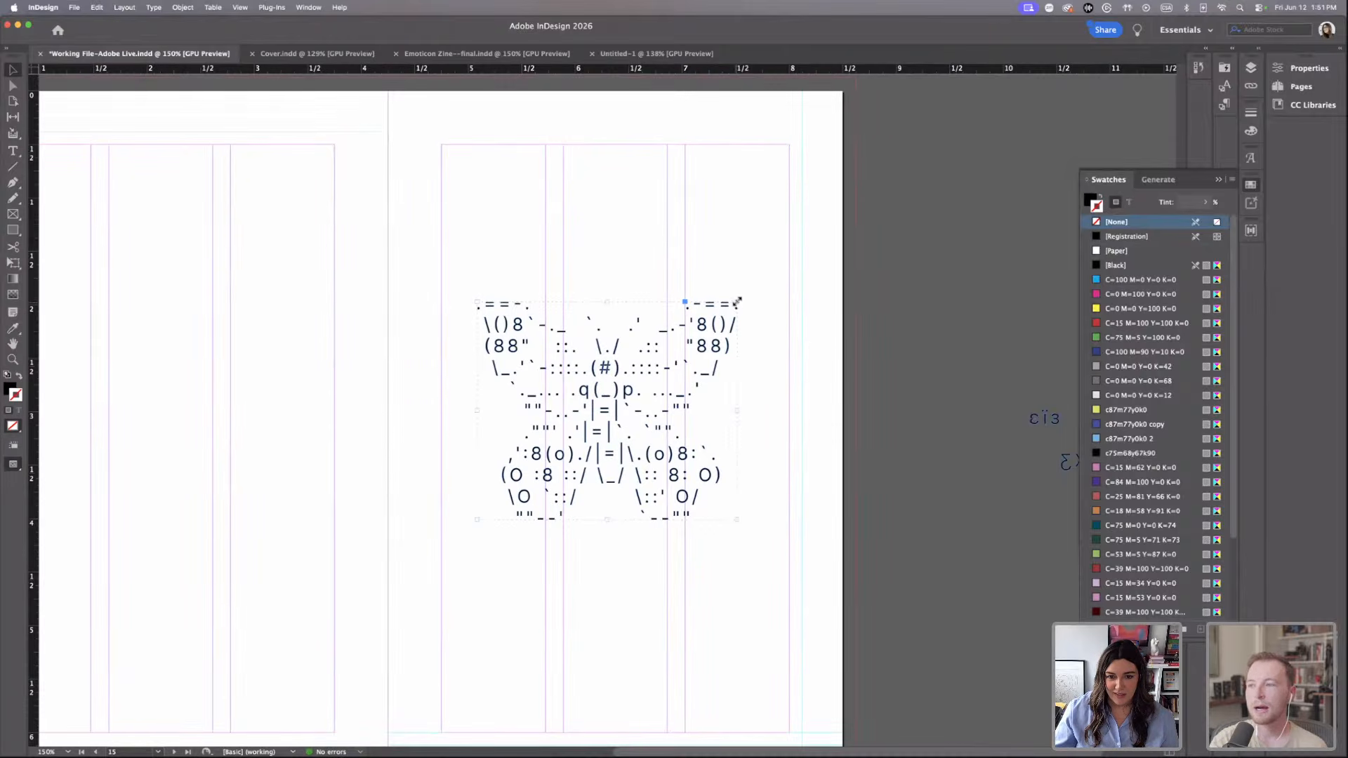
left_click_drag(737, 299, 752, 277)
left_click(737, 252)
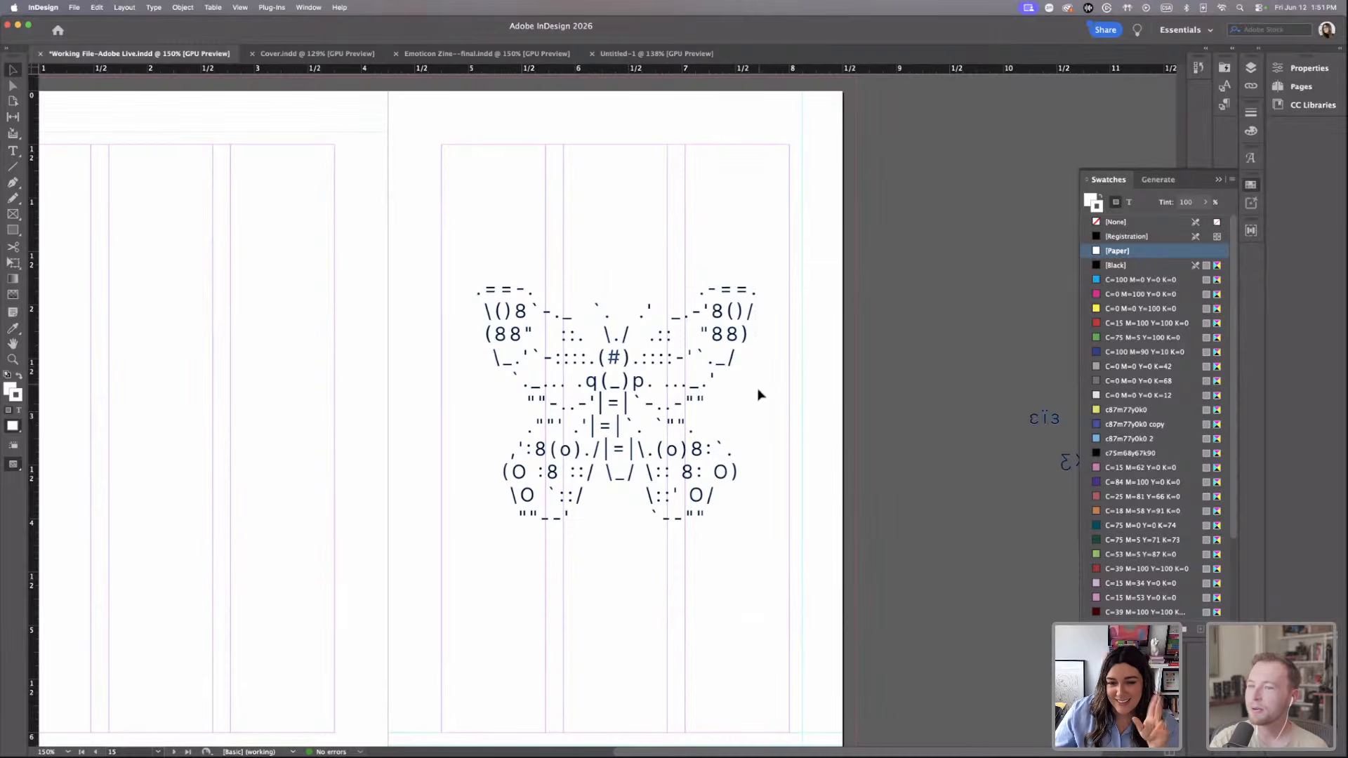
On the spread after the butterfly, move the large text-art drawing onto the right page, enlarge it and nudge its position.
scroll(768, 440, "down", 15)
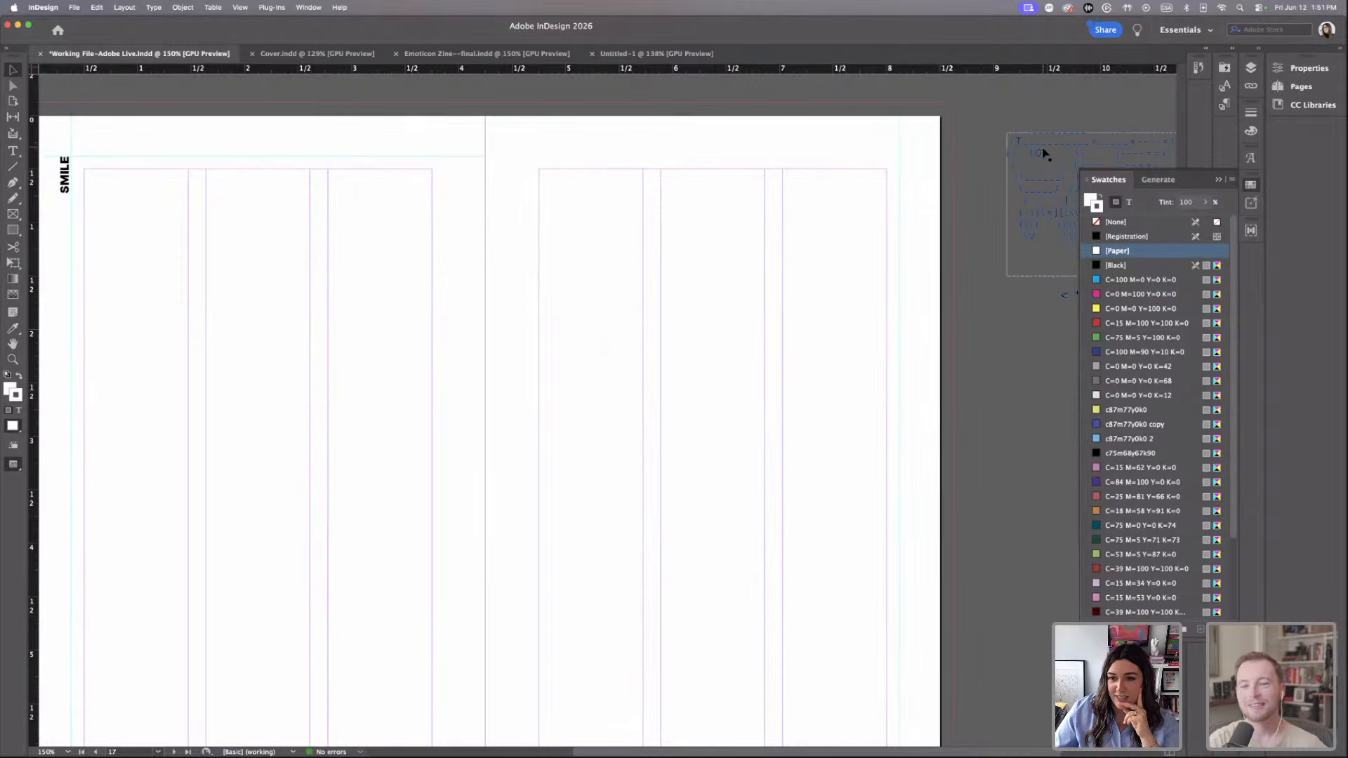
left_click_drag(1044, 160, 603, 306)
left_click_drag(819, 421, 850, 449)
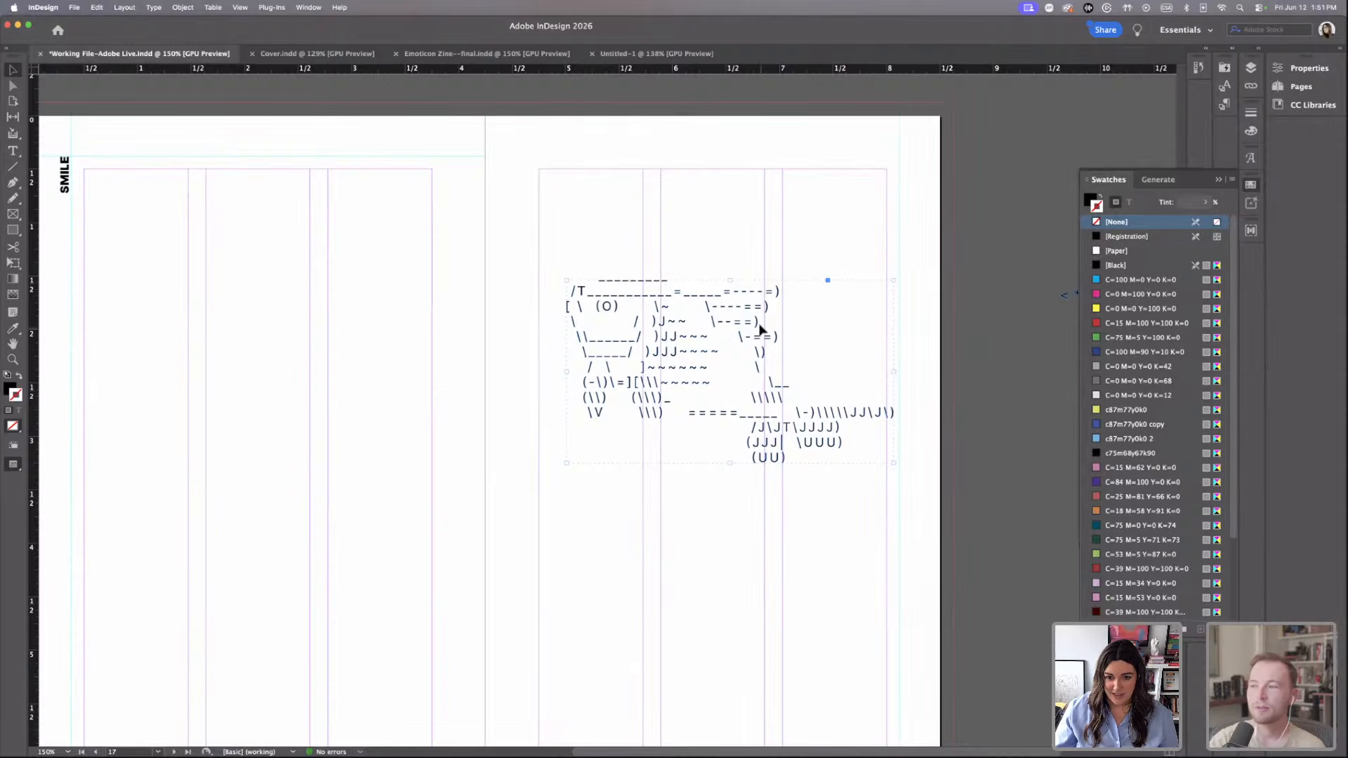
left_click_drag(760, 331, 744, 328)
left_click(297, 93)
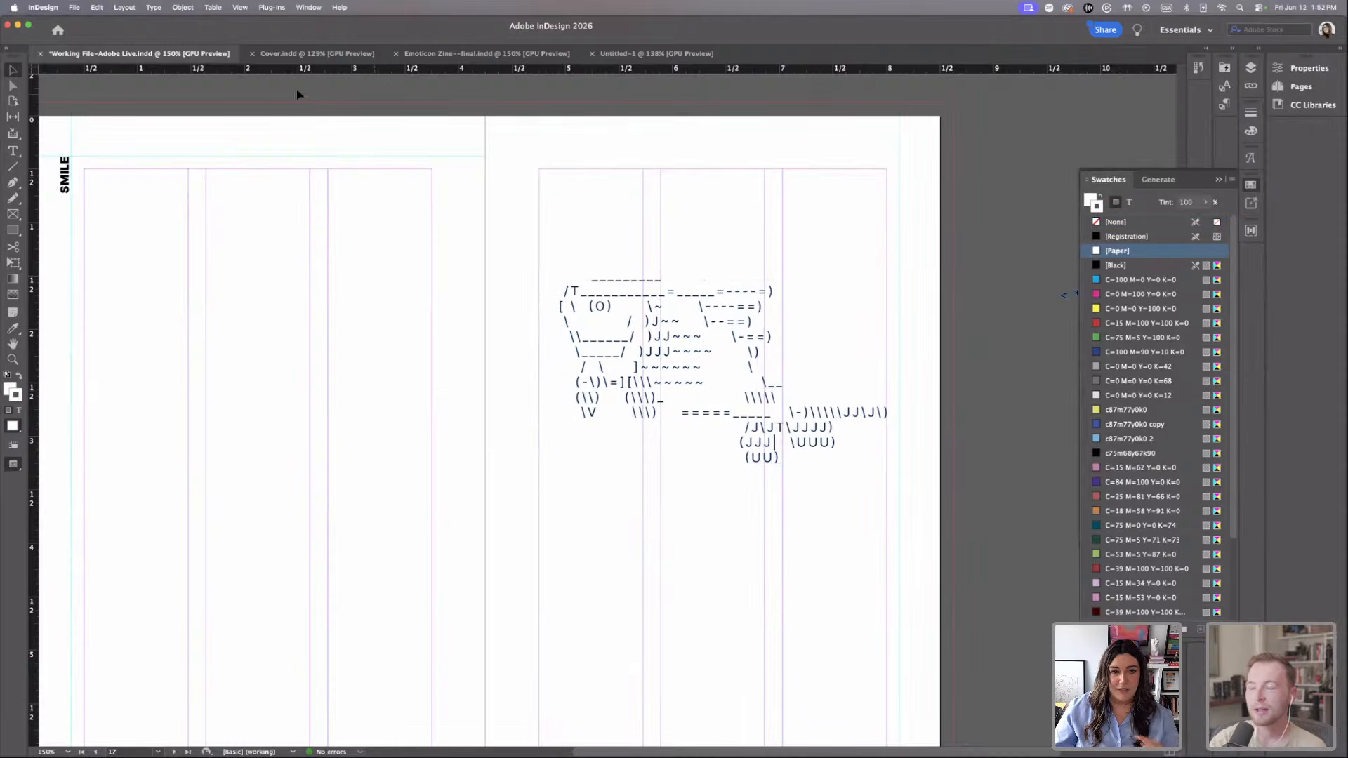
Switch to the finished Emoticon Zine document and go back from the rose spread to its first page.
left_click(438, 61)
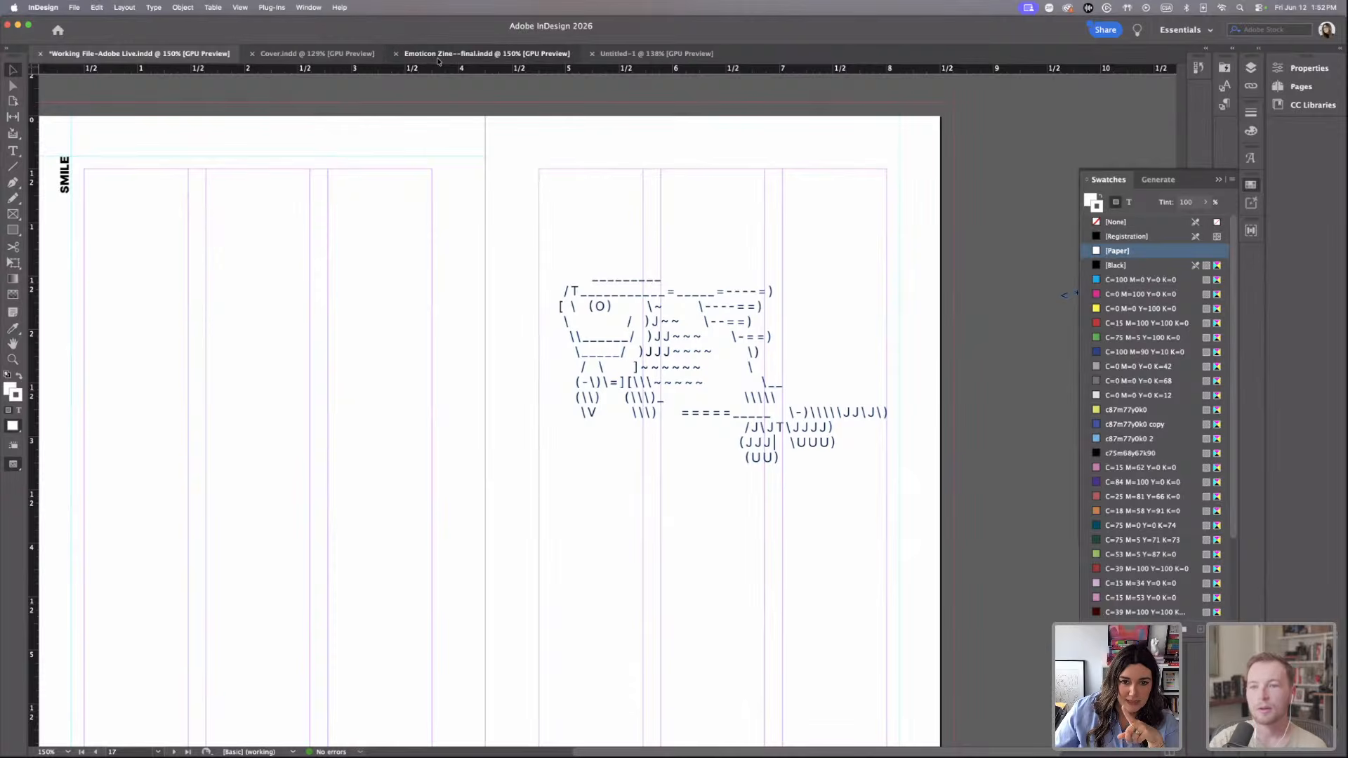
key("super+minus")
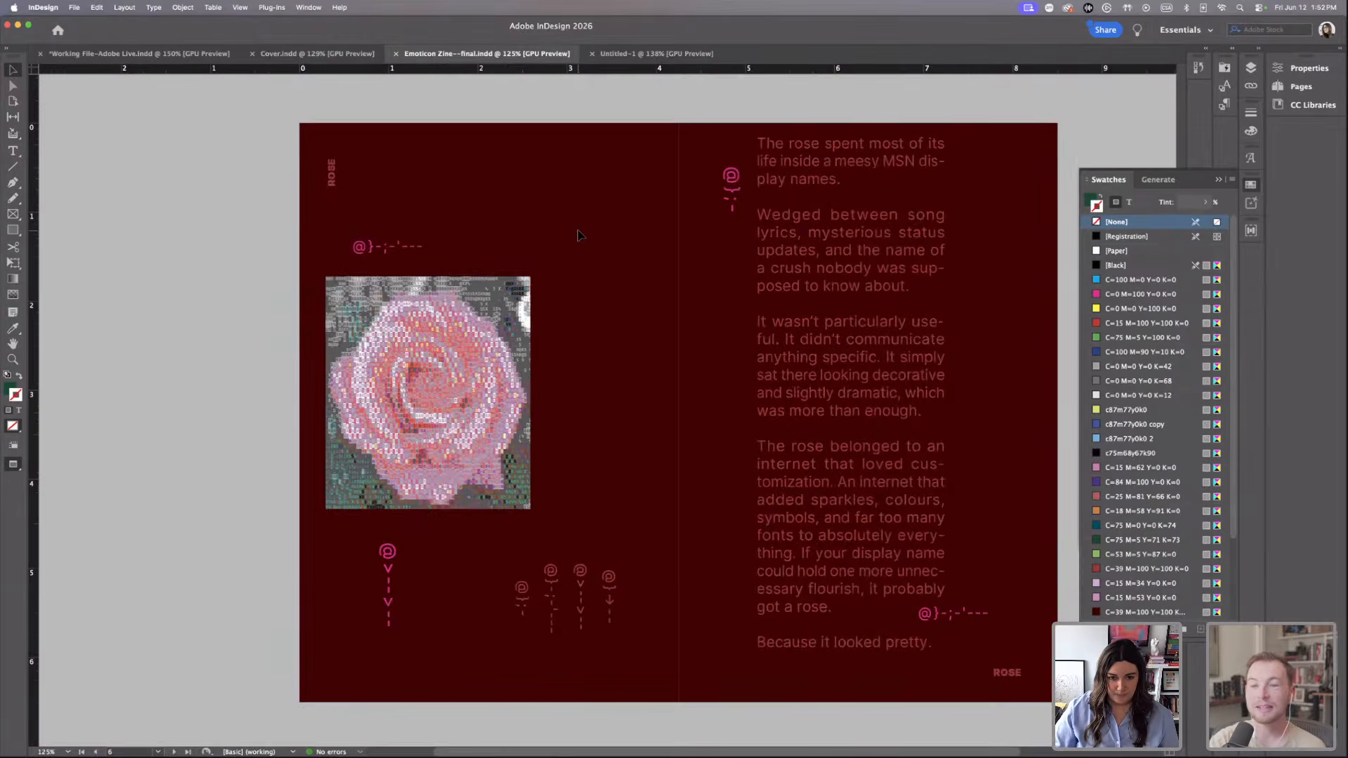
scroll(577, 235, "up", 15)
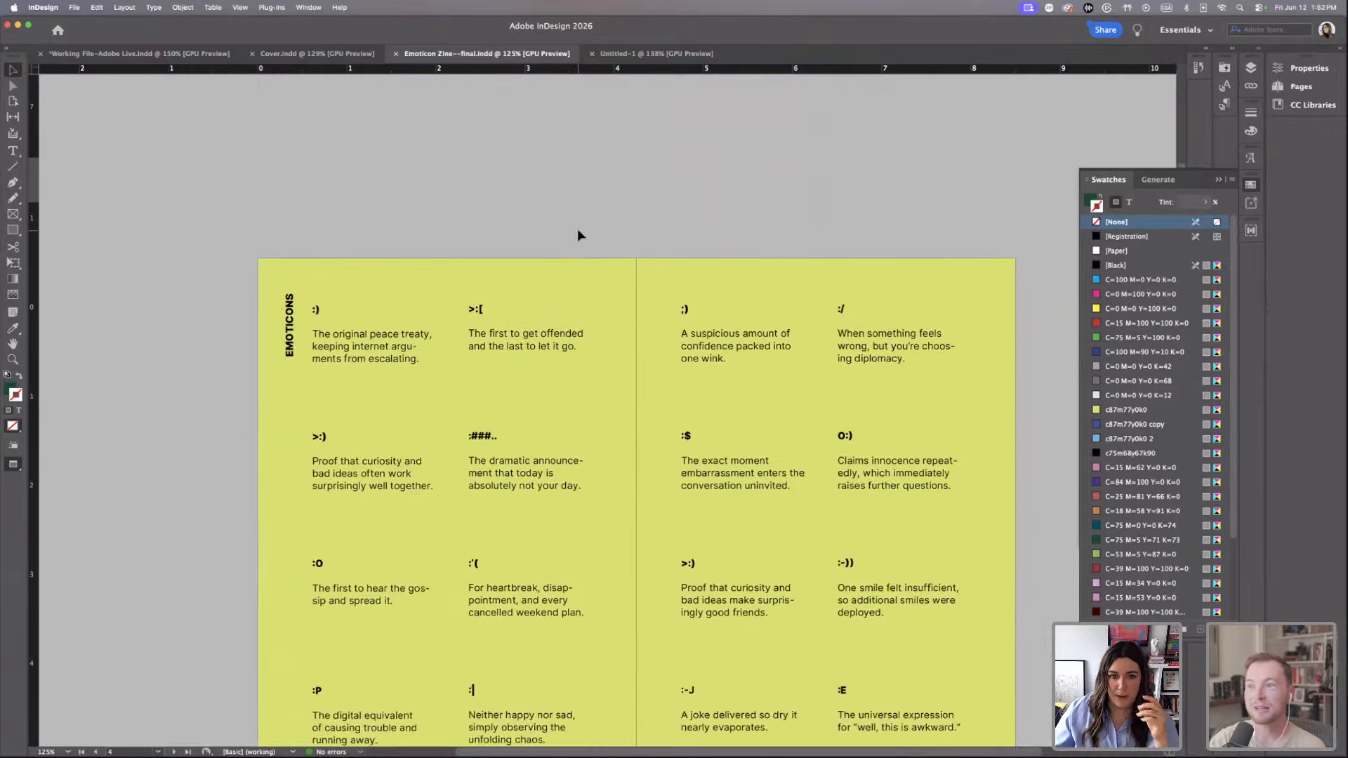
scroll(577, 235, "up", 10)
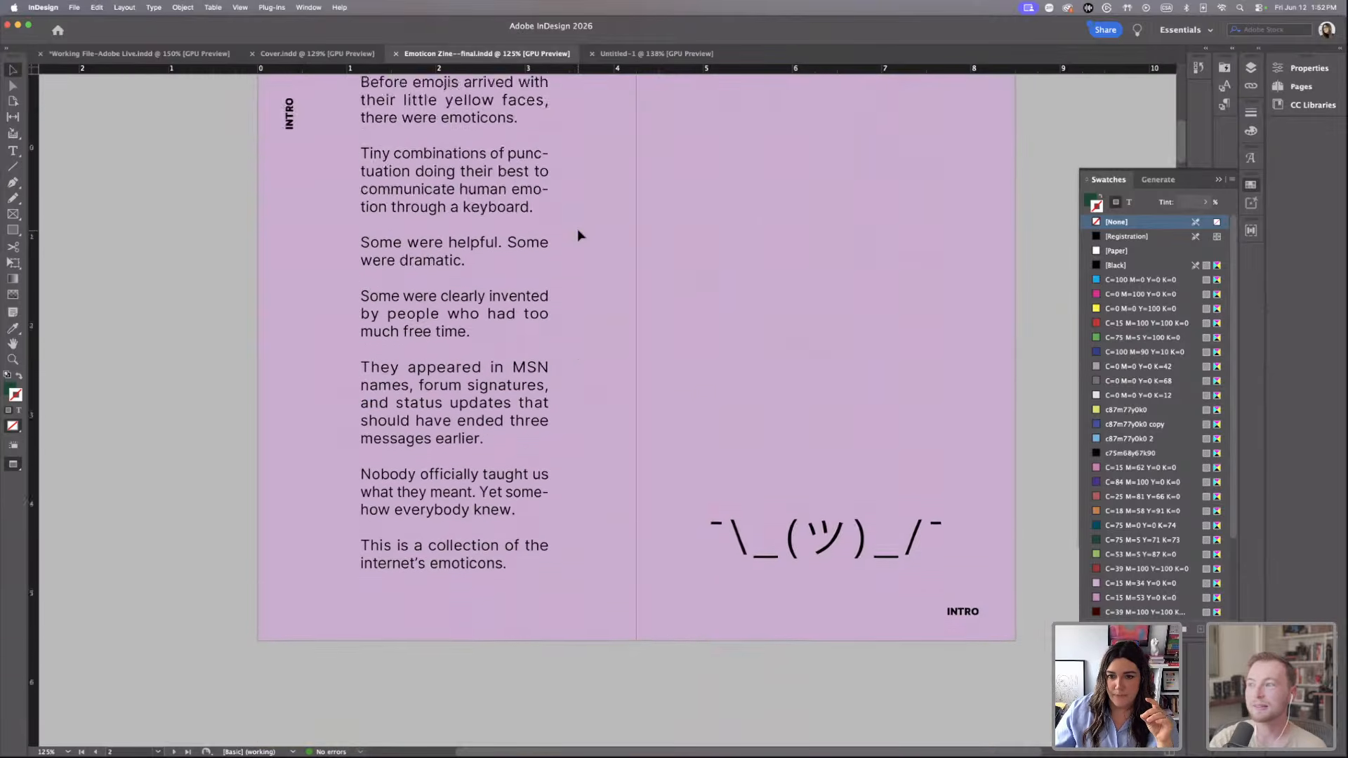
scroll(576, 234, "up", 5)
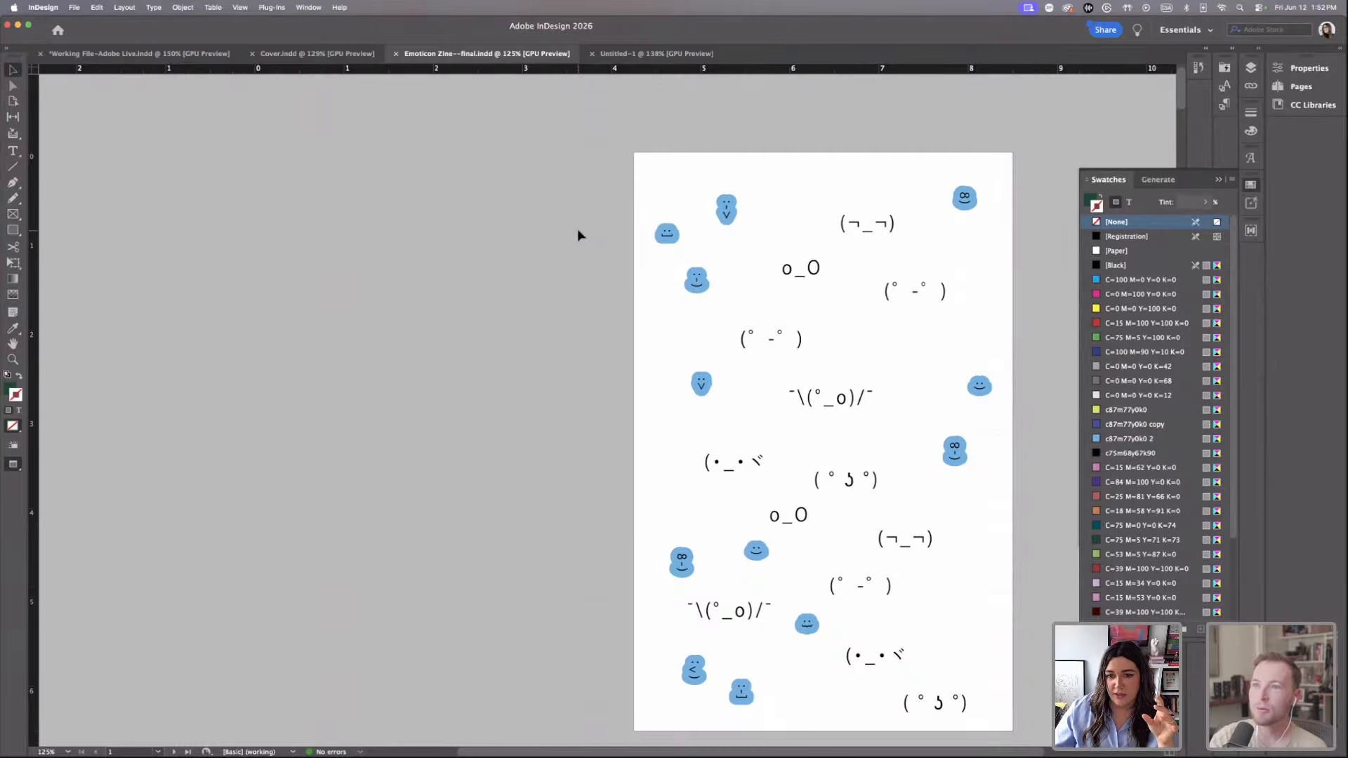
Look through the finished zine from the opening page over the intro, emoticons and rose spreads to the laughing spread.
scroll(577, 236, "down", 1)
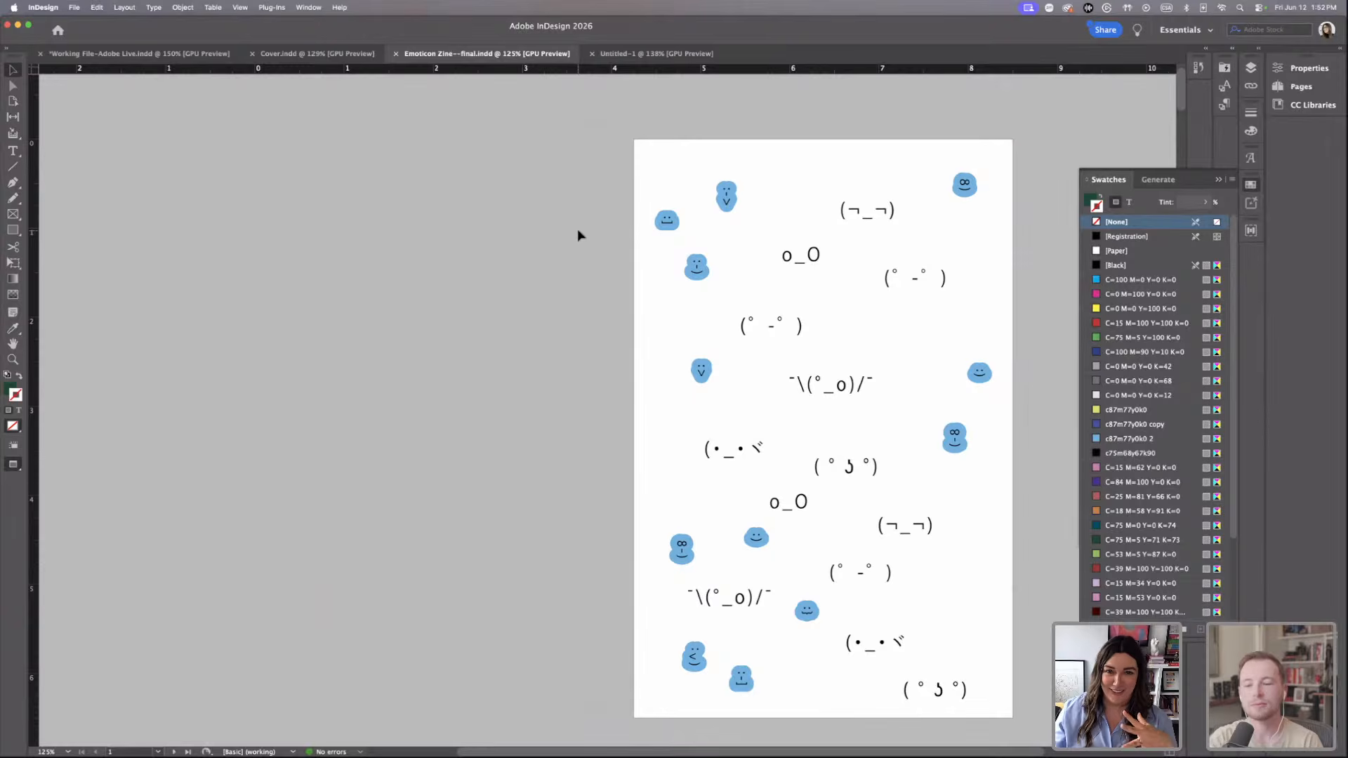
scroll(580, 236, "down", 10)
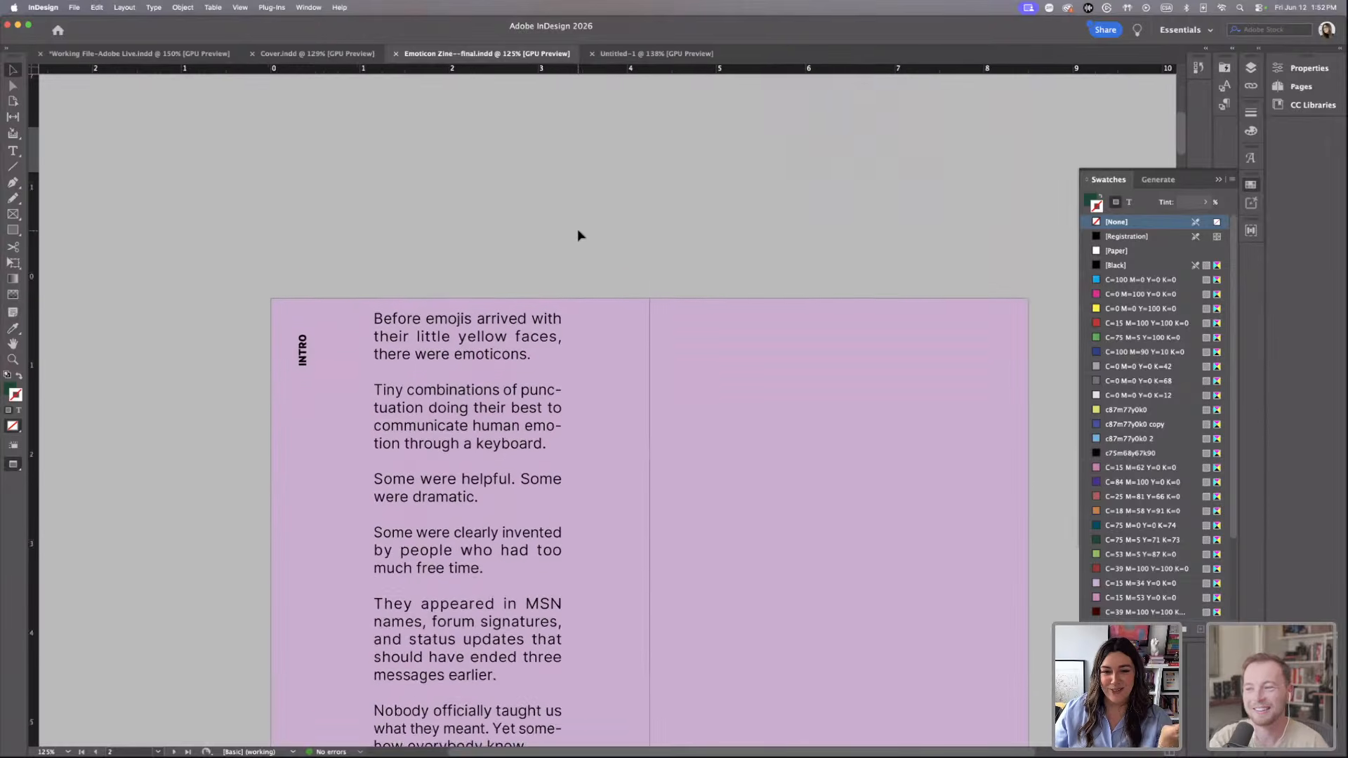
scroll(580, 235, "down", 5)
scroll(579, 236, "down", 12)
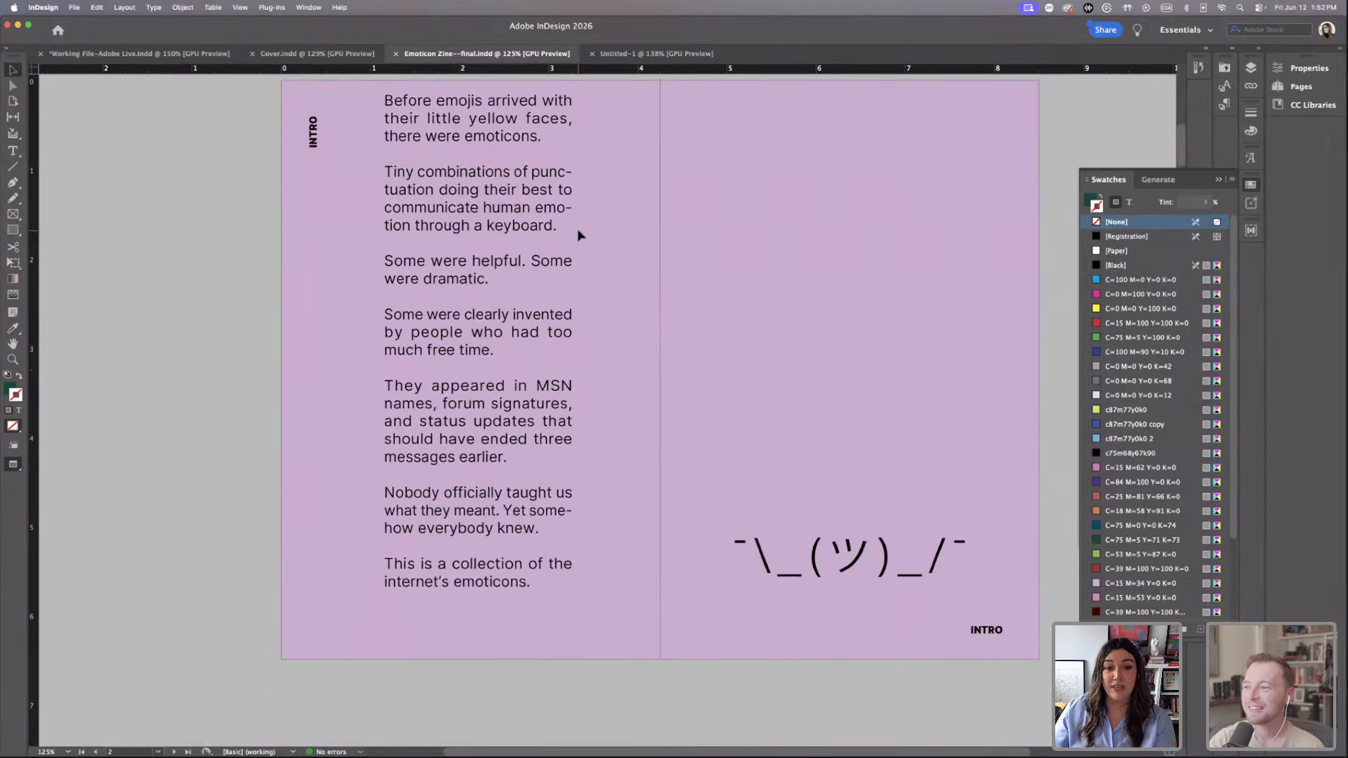
scroll(580, 235, "down", 15)
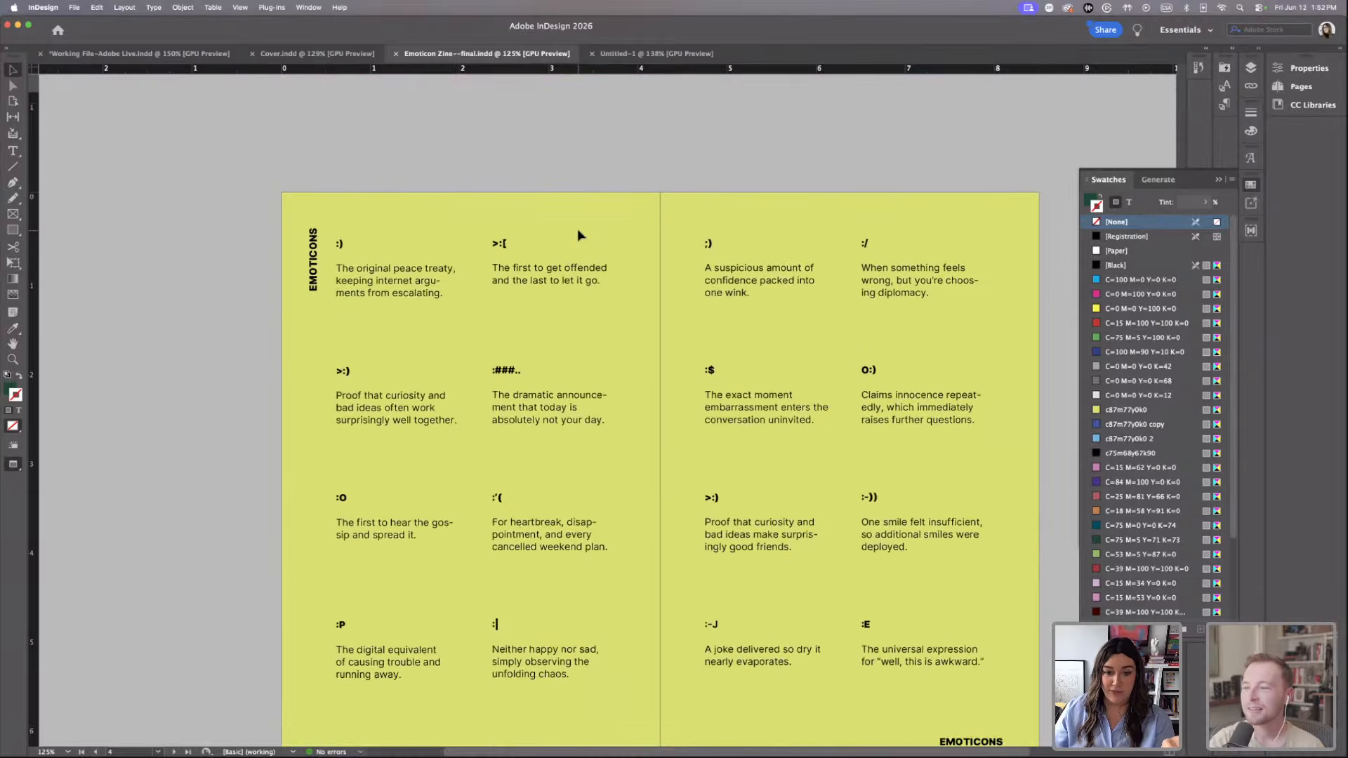
scroll(580, 235, "down", 15)
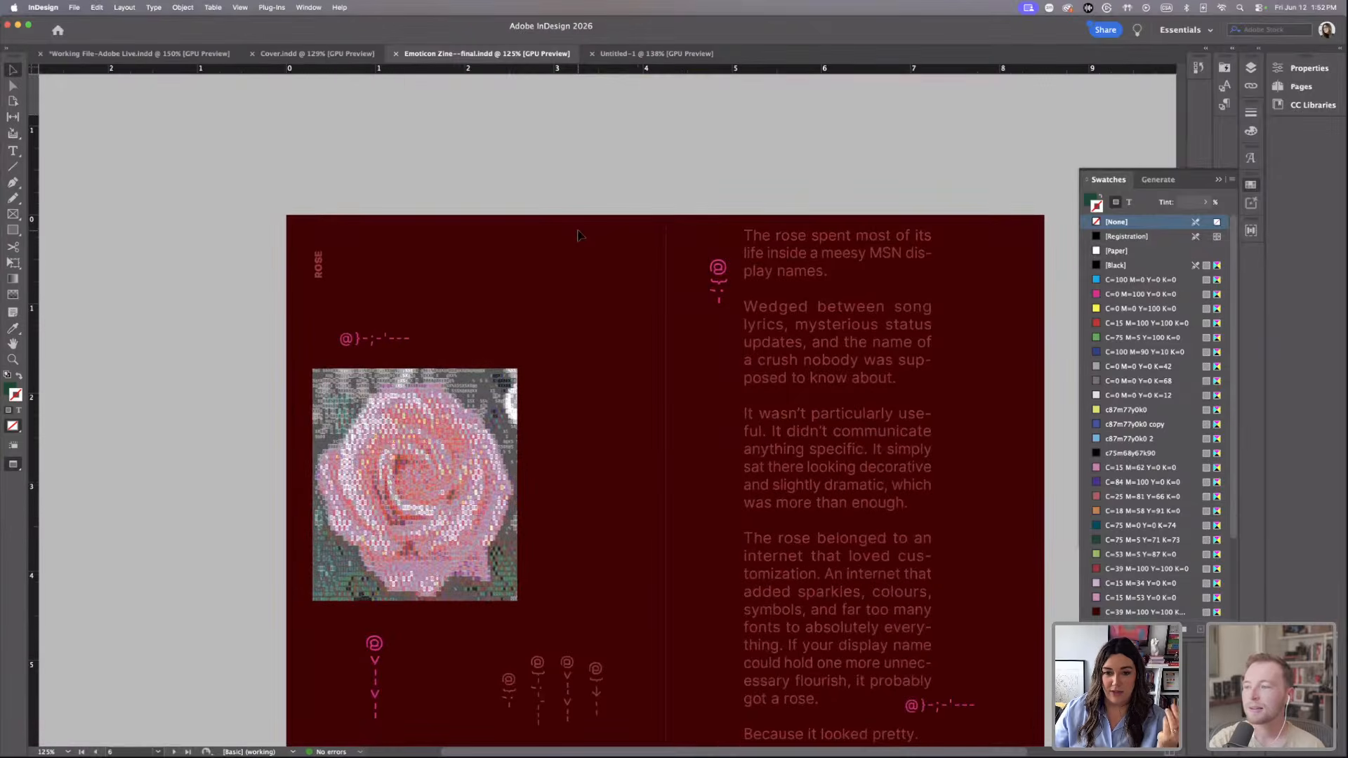
scroll(580, 235, "down", 2)
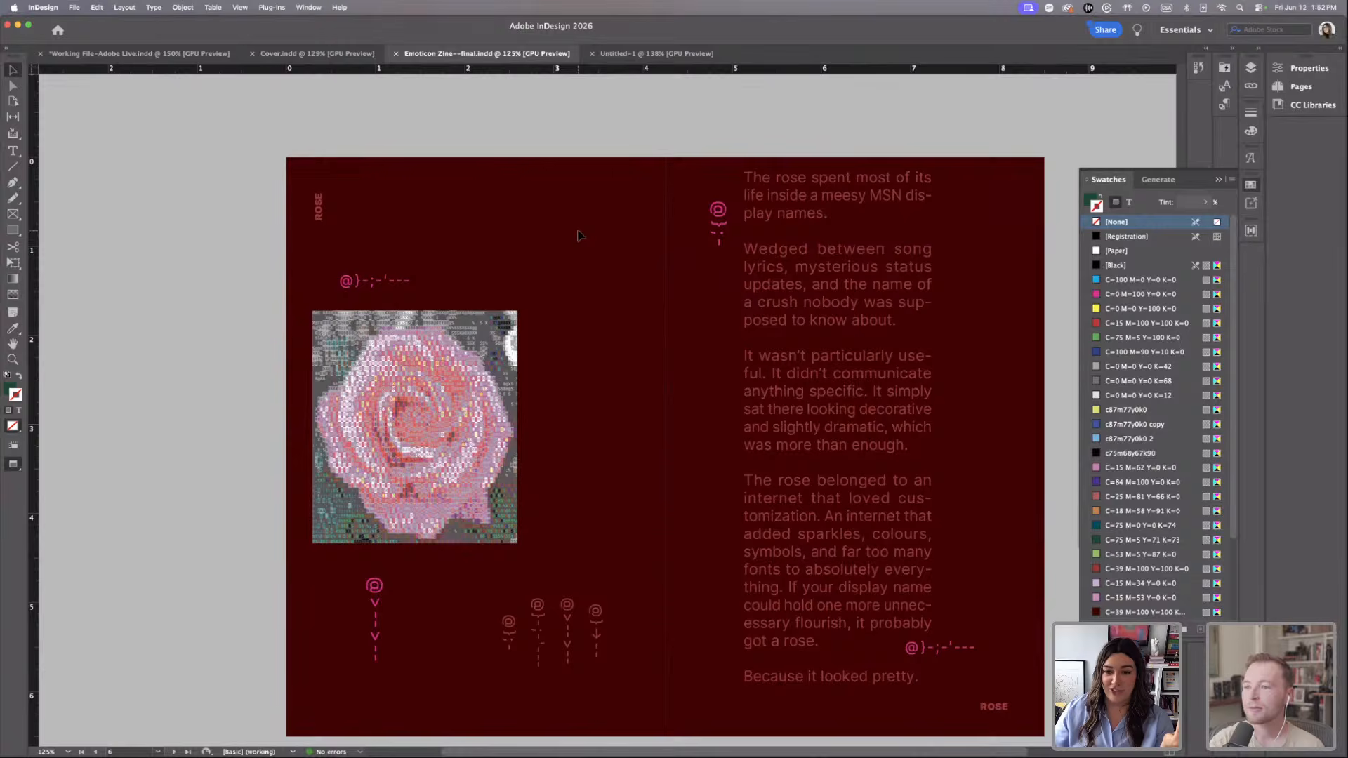
scroll(577, 235, "down", 20)
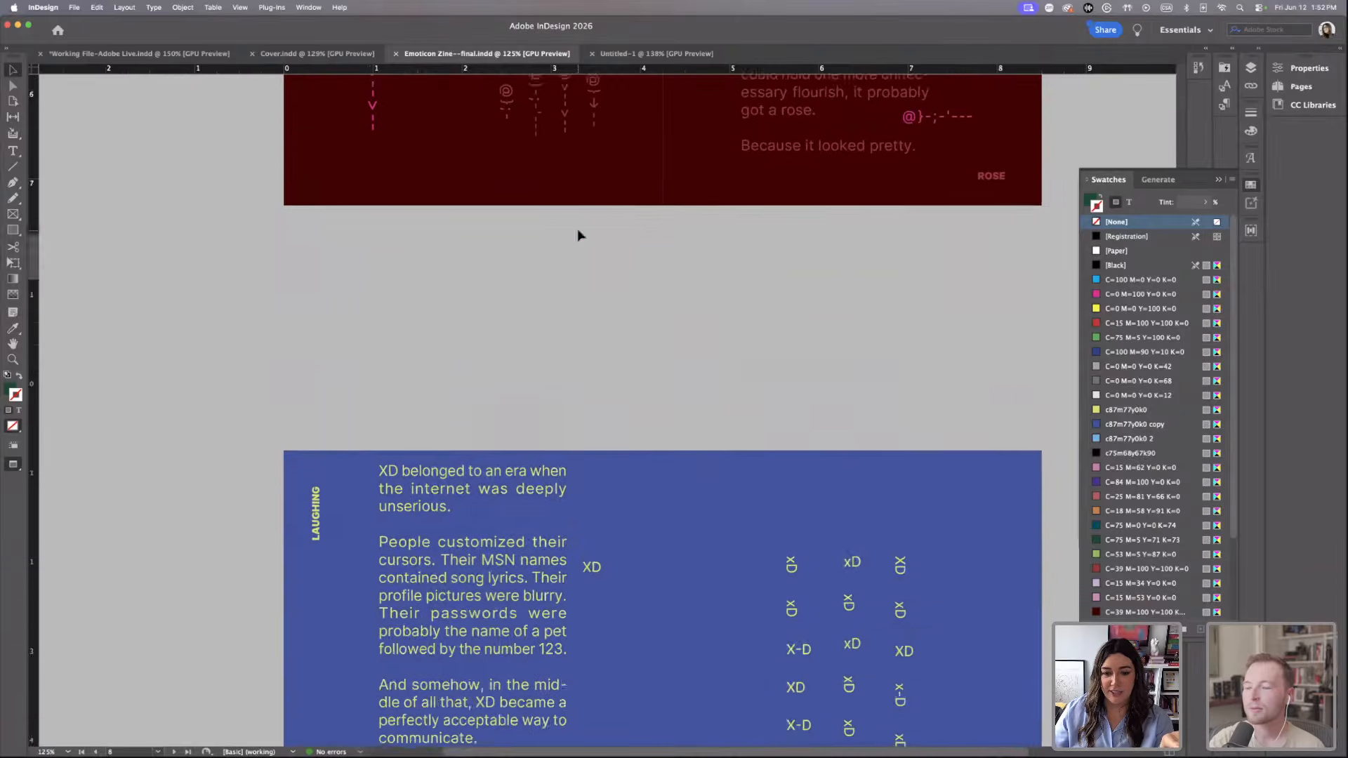
scroll(576, 229, "down", 2)
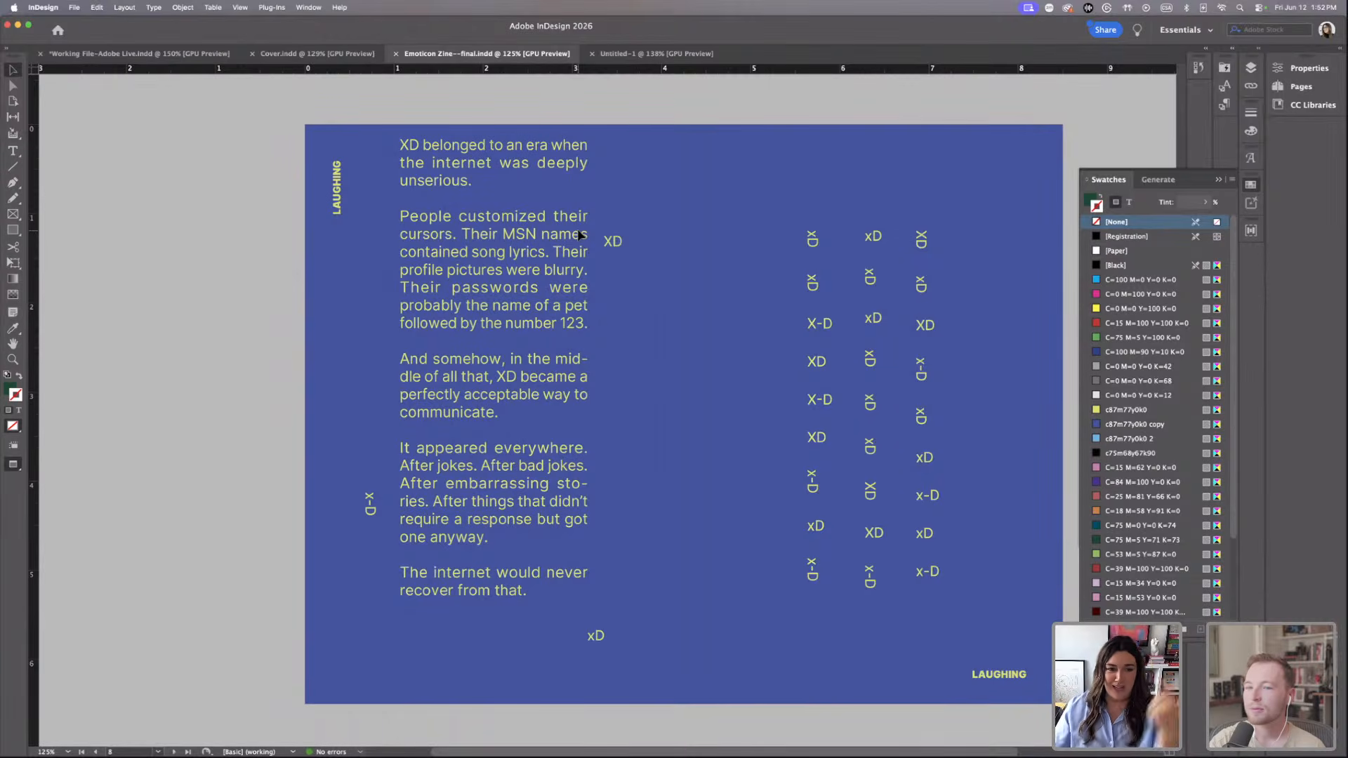
Review the cat face, cool and butterfly spreads of the finished zine, continuing to the fish spread.
scroll(730, 263, "down", 10)
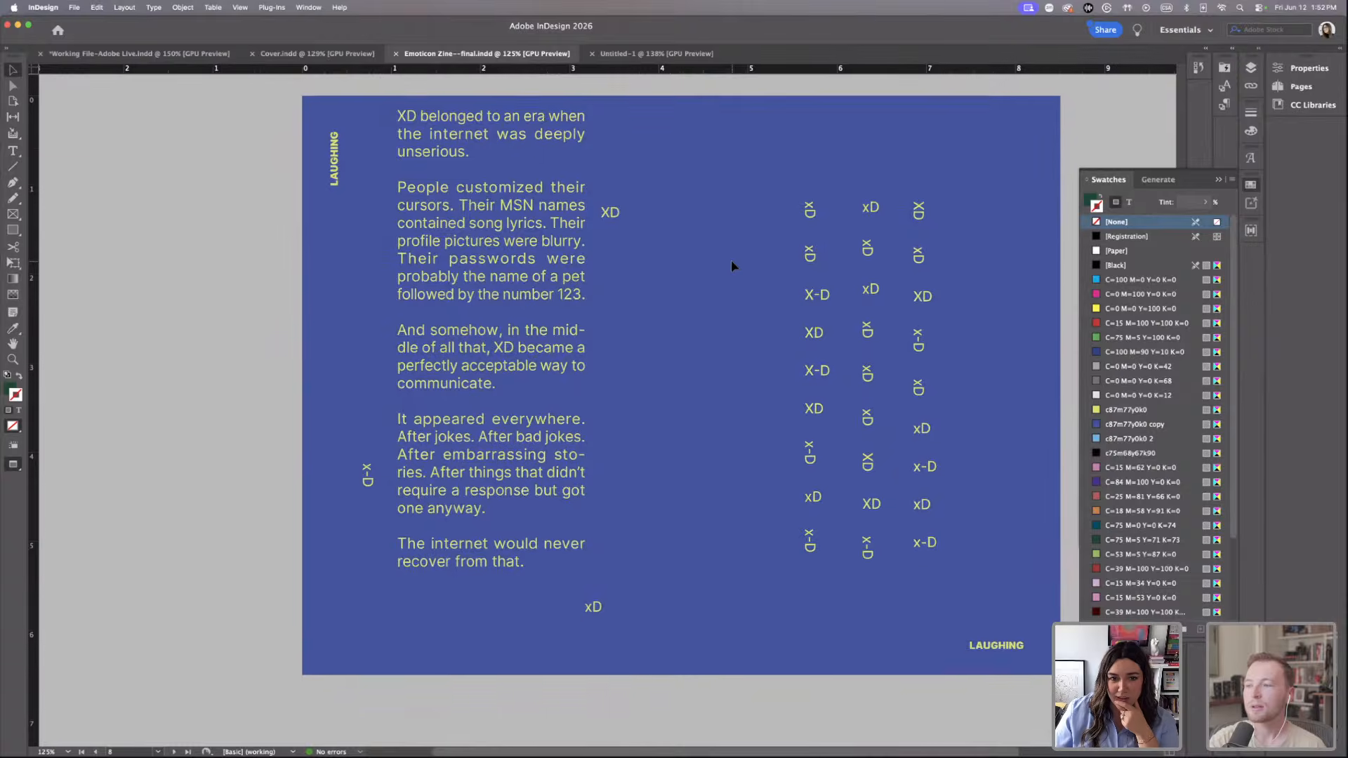
scroll(731, 264, "down", 5)
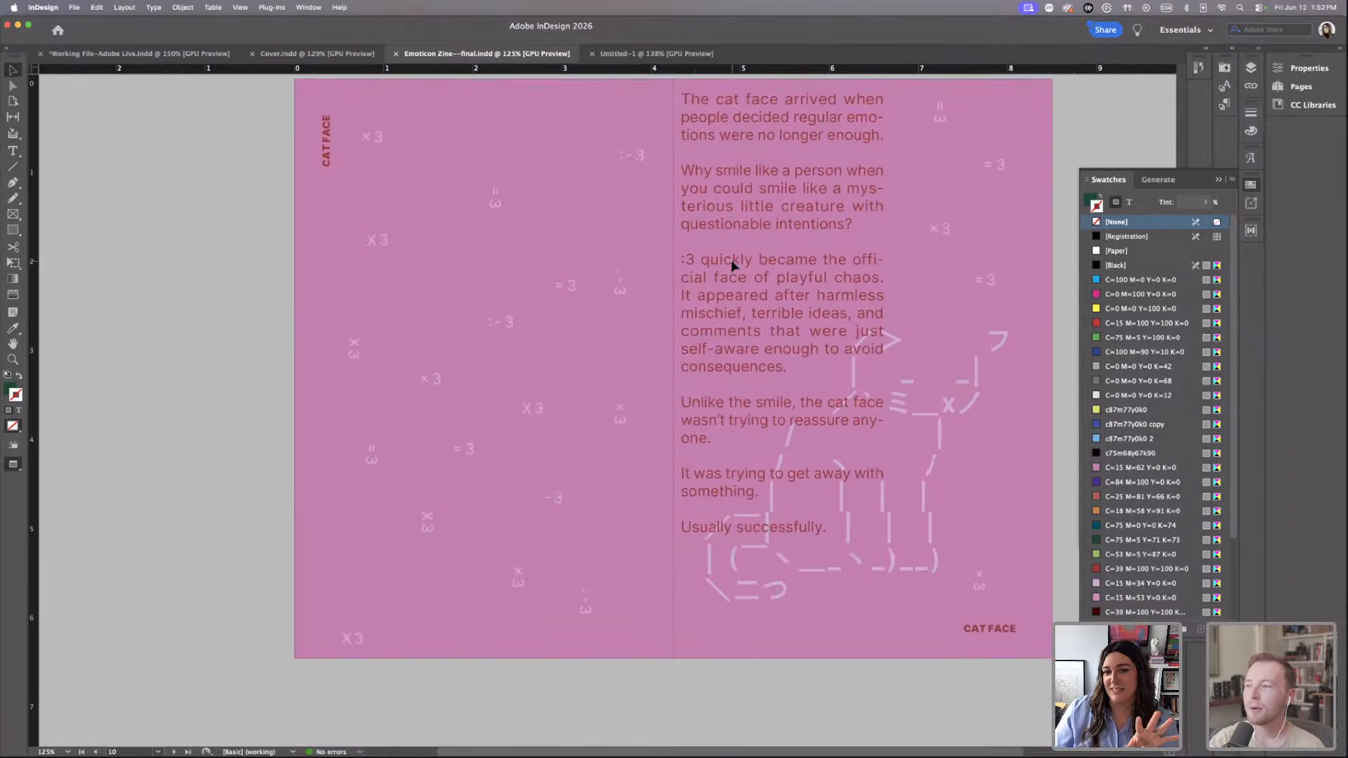
scroll(731, 265, "up", 1)
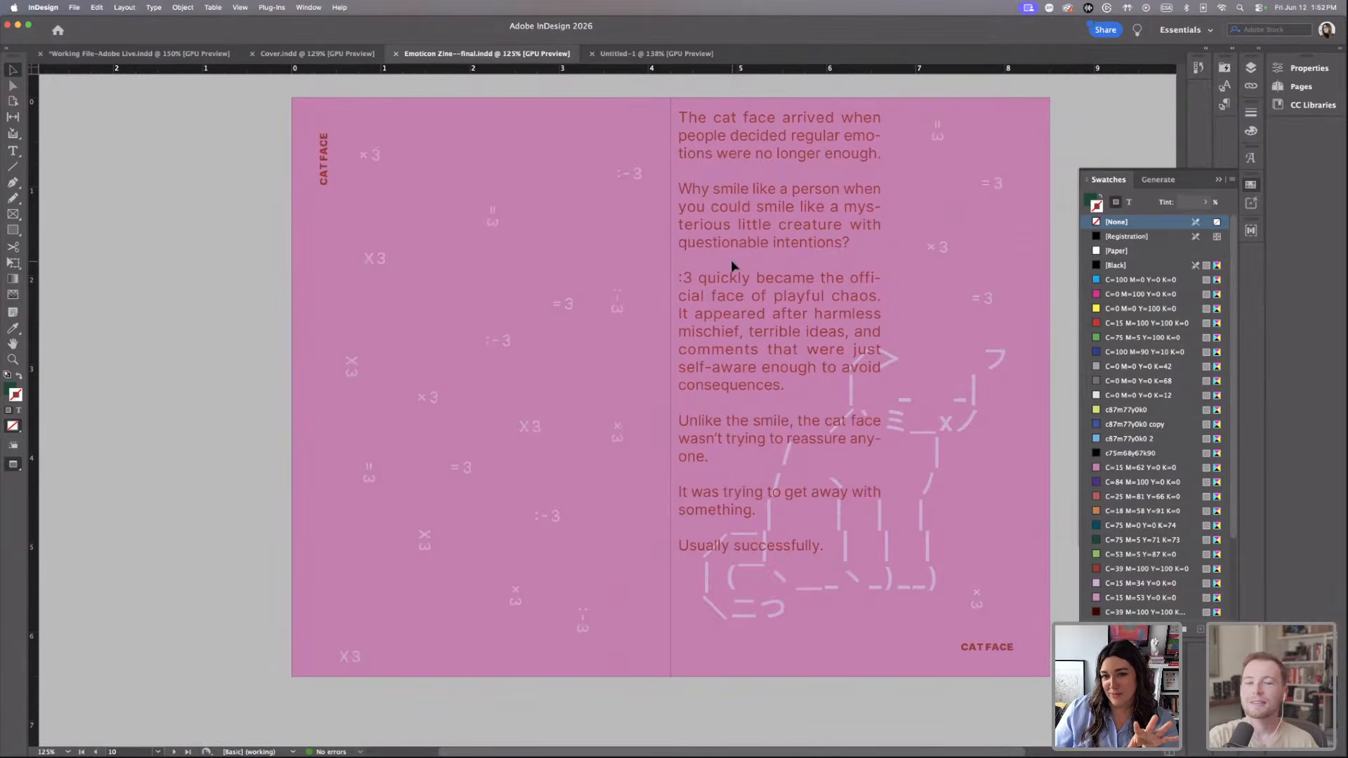
scroll(730, 266, "down", 10)
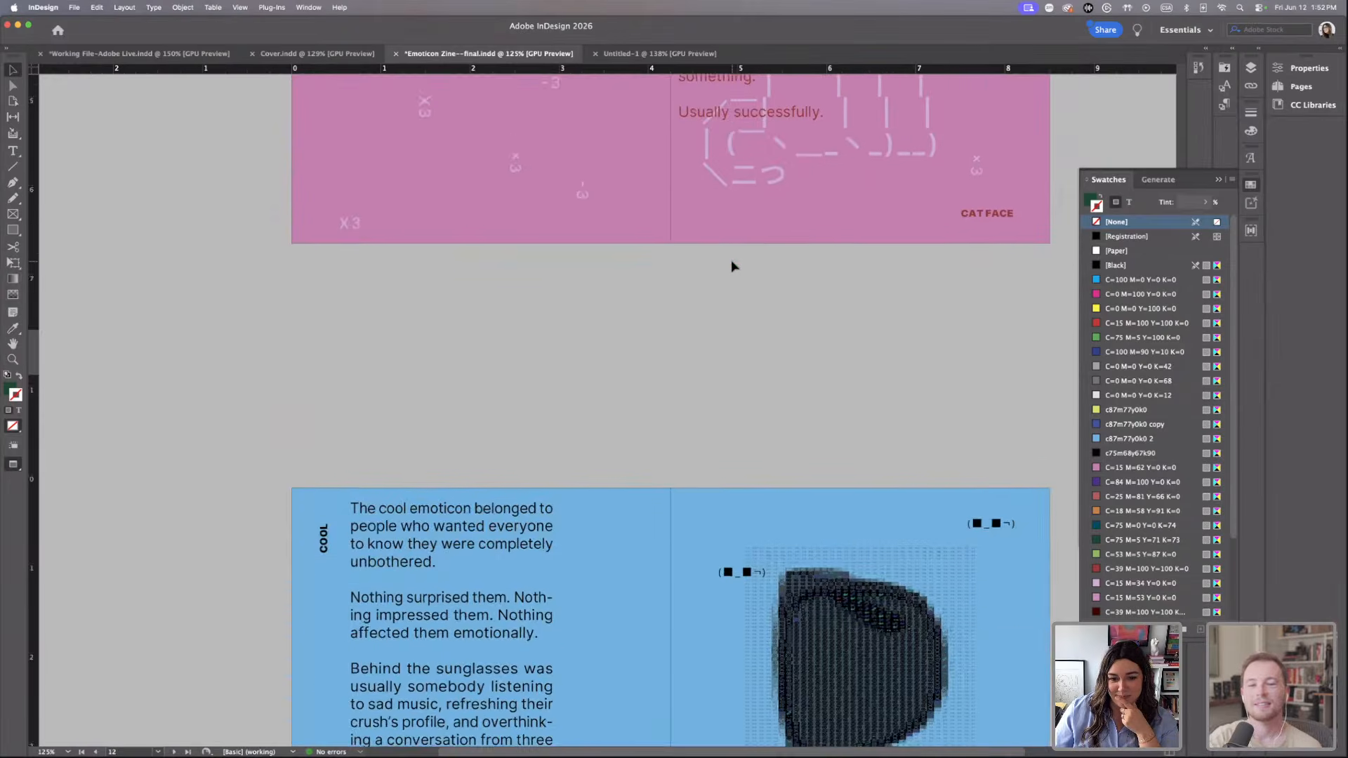
scroll(732, 266, "down", 2)
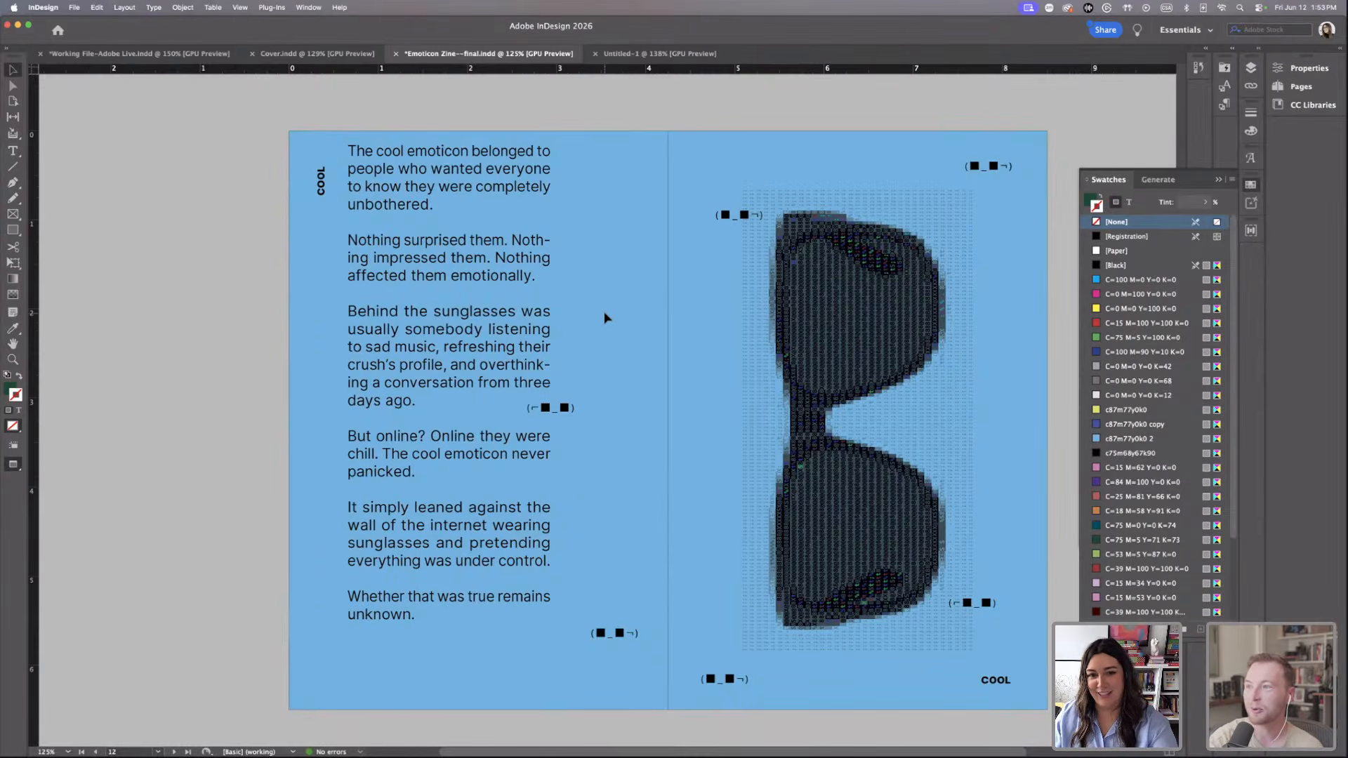
scroll(604, 313, "down", 15)
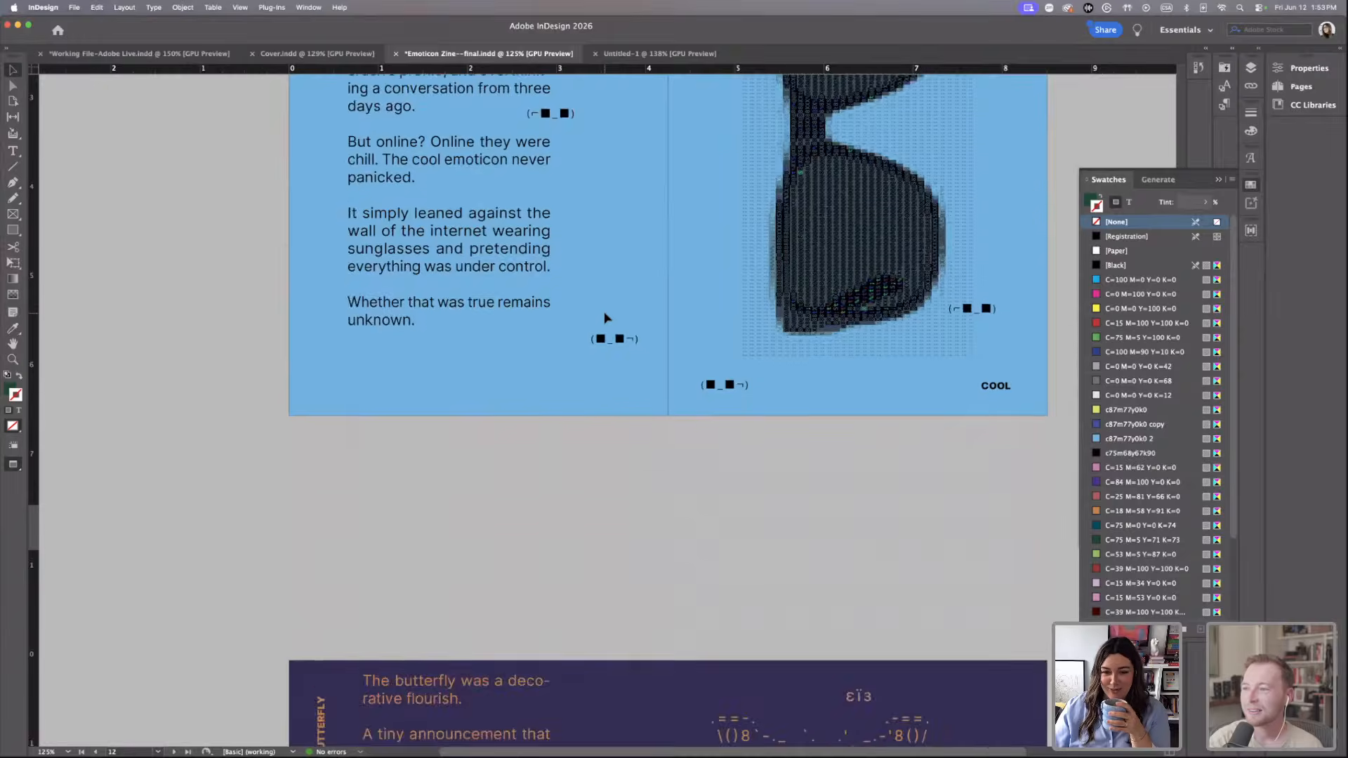
scroll(604, 313, "down", 10)
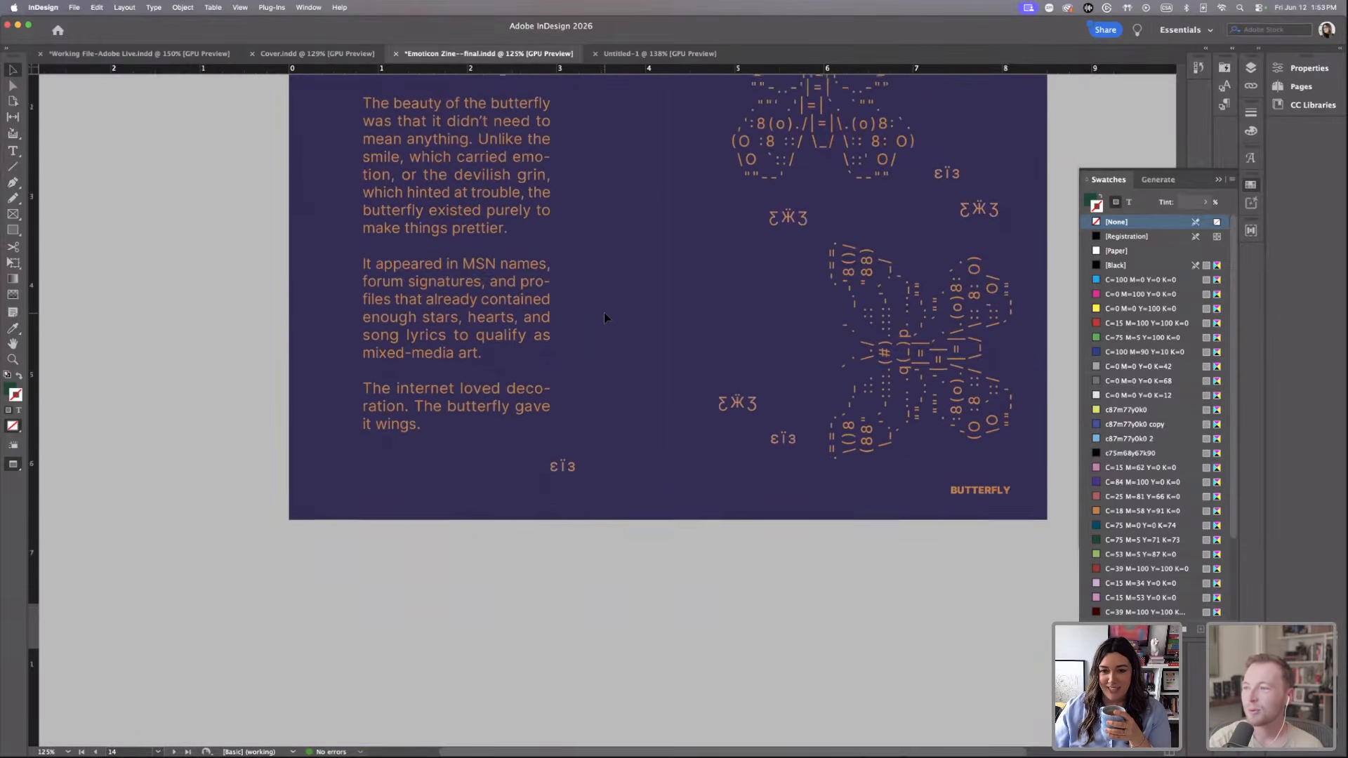
scroll(605, 317, "down", 5)
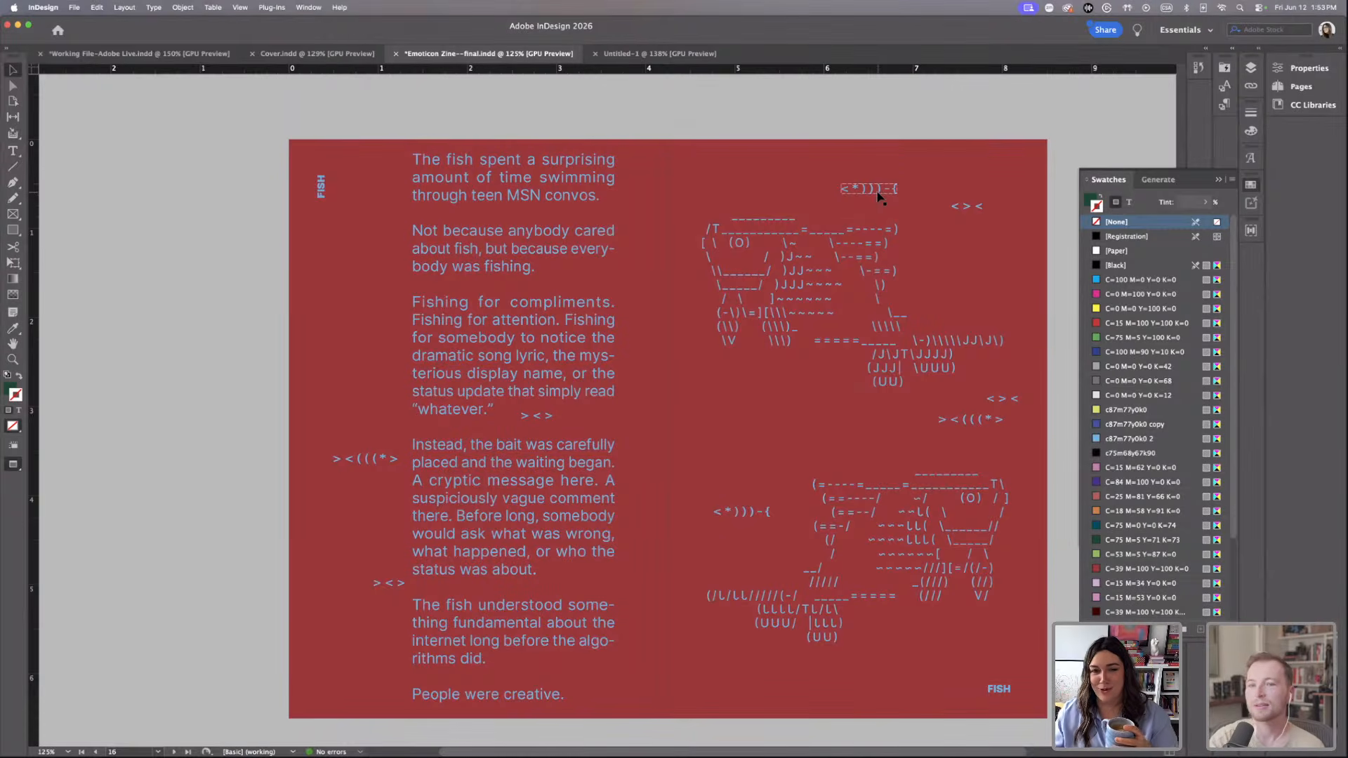
Examine the sealed lips and amazed spreads, including a close look at the column of amazed emoticons.
scroll(877, 196, "down", 10)
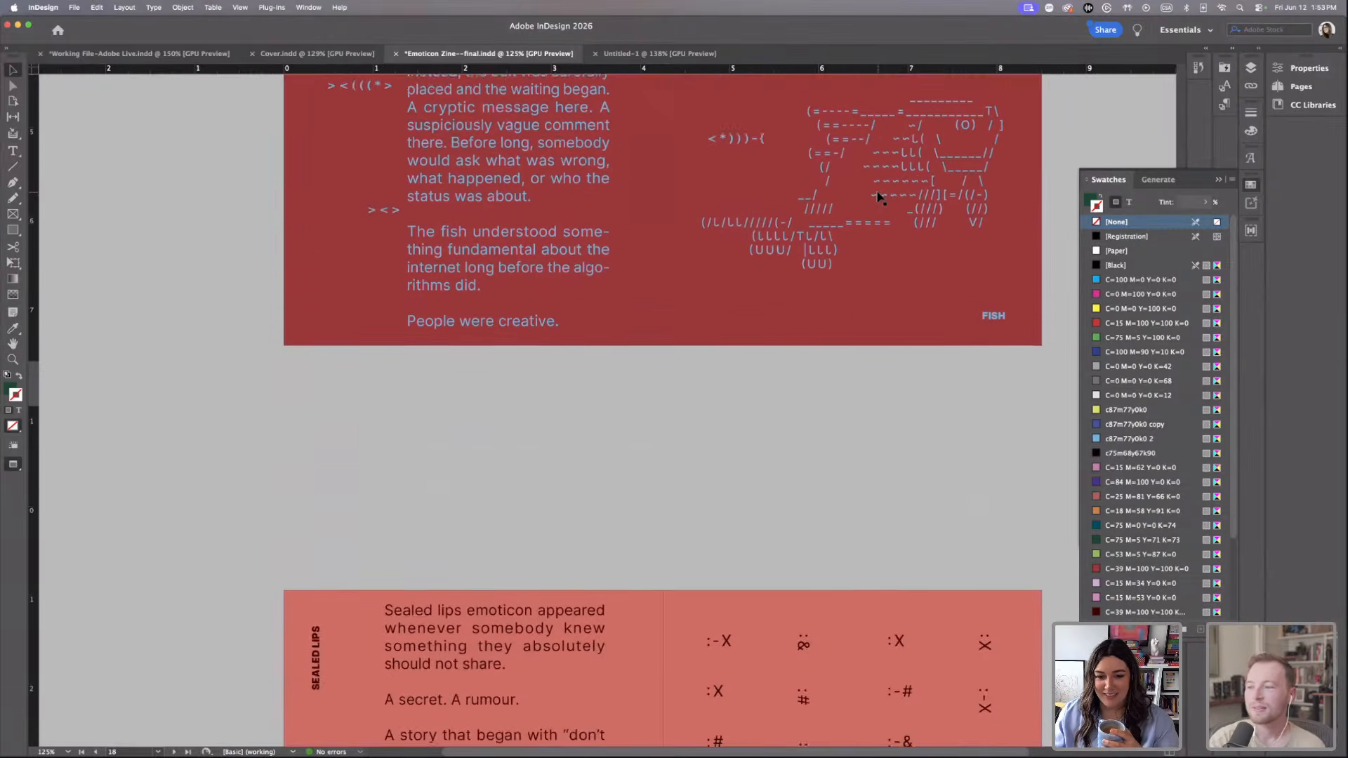
scroll(877, 196, "down", 3)
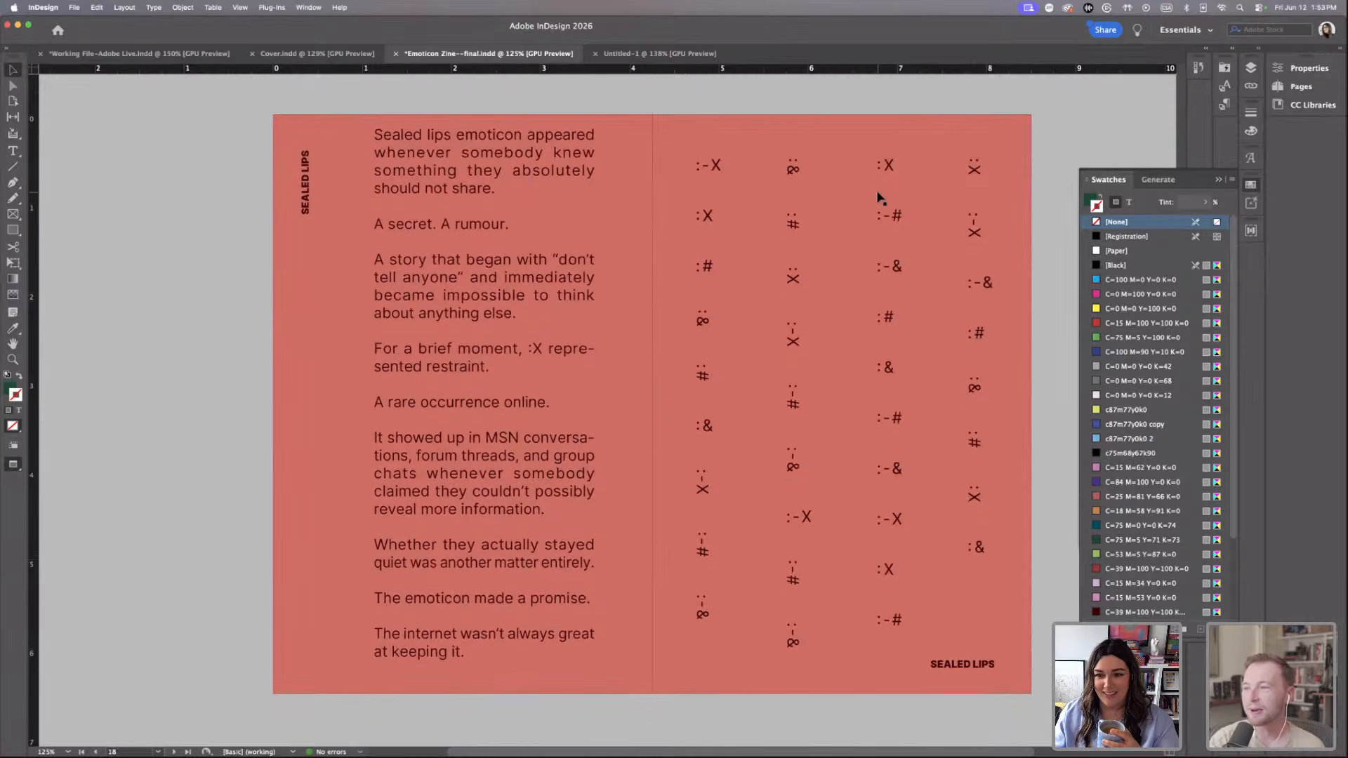
scroll(878, 196, "down", 10)
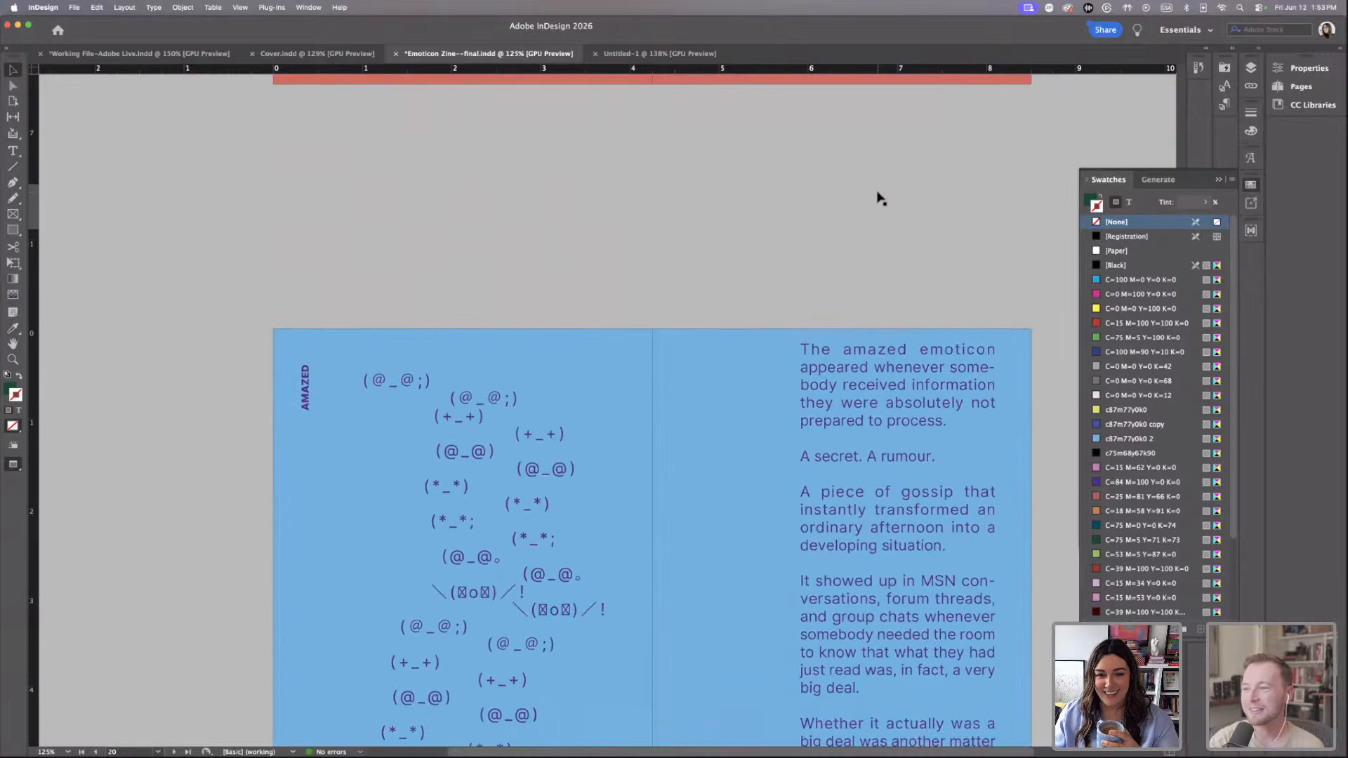
scroll(879, 196, "down", 3)
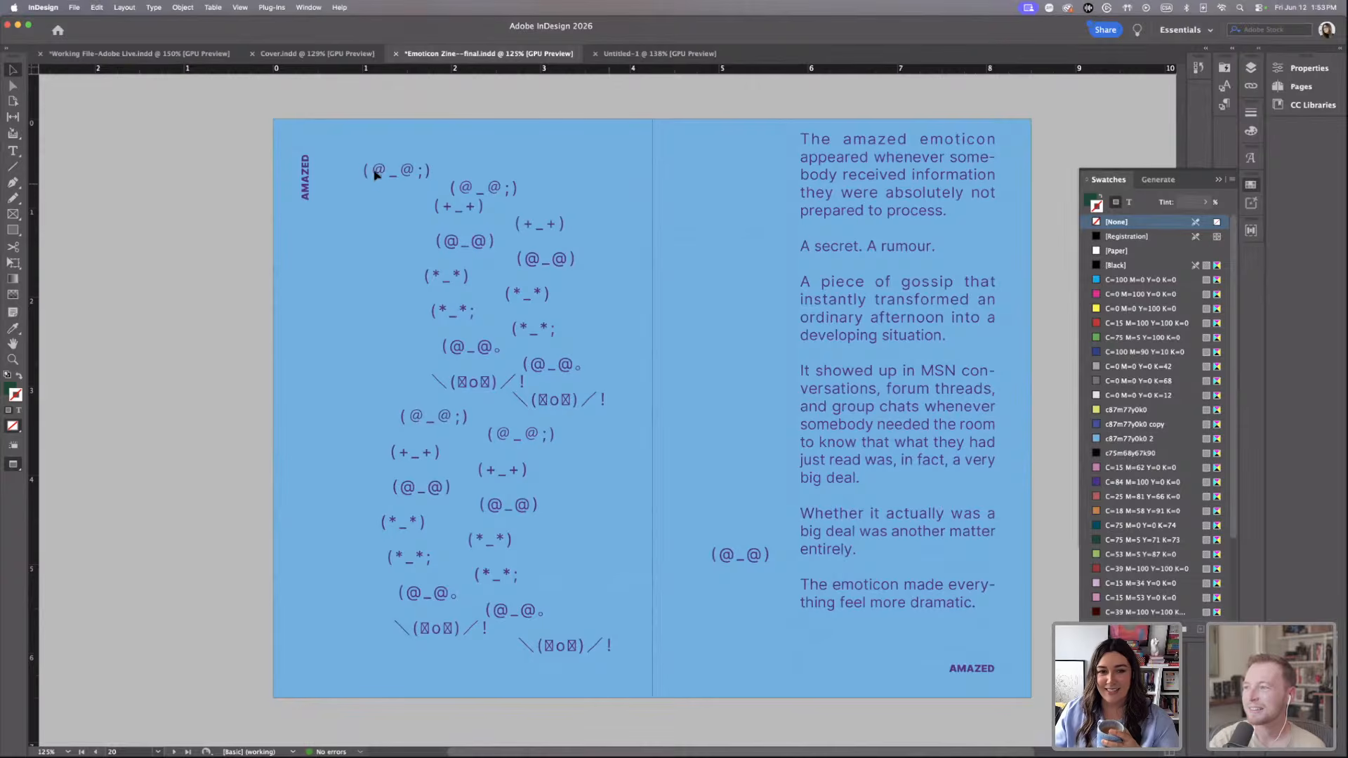
scroll(438, 184, "left", 1)
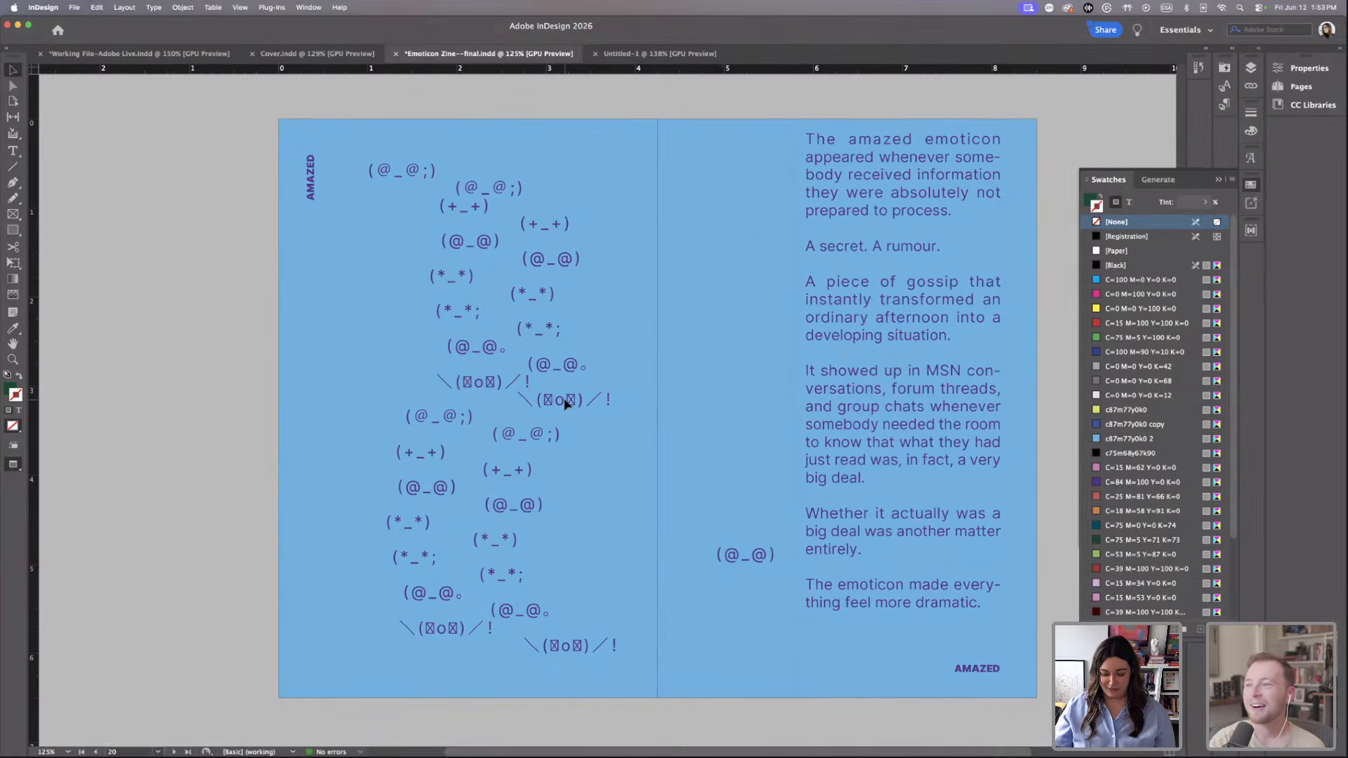
scroll(566, 404, "up", 5)
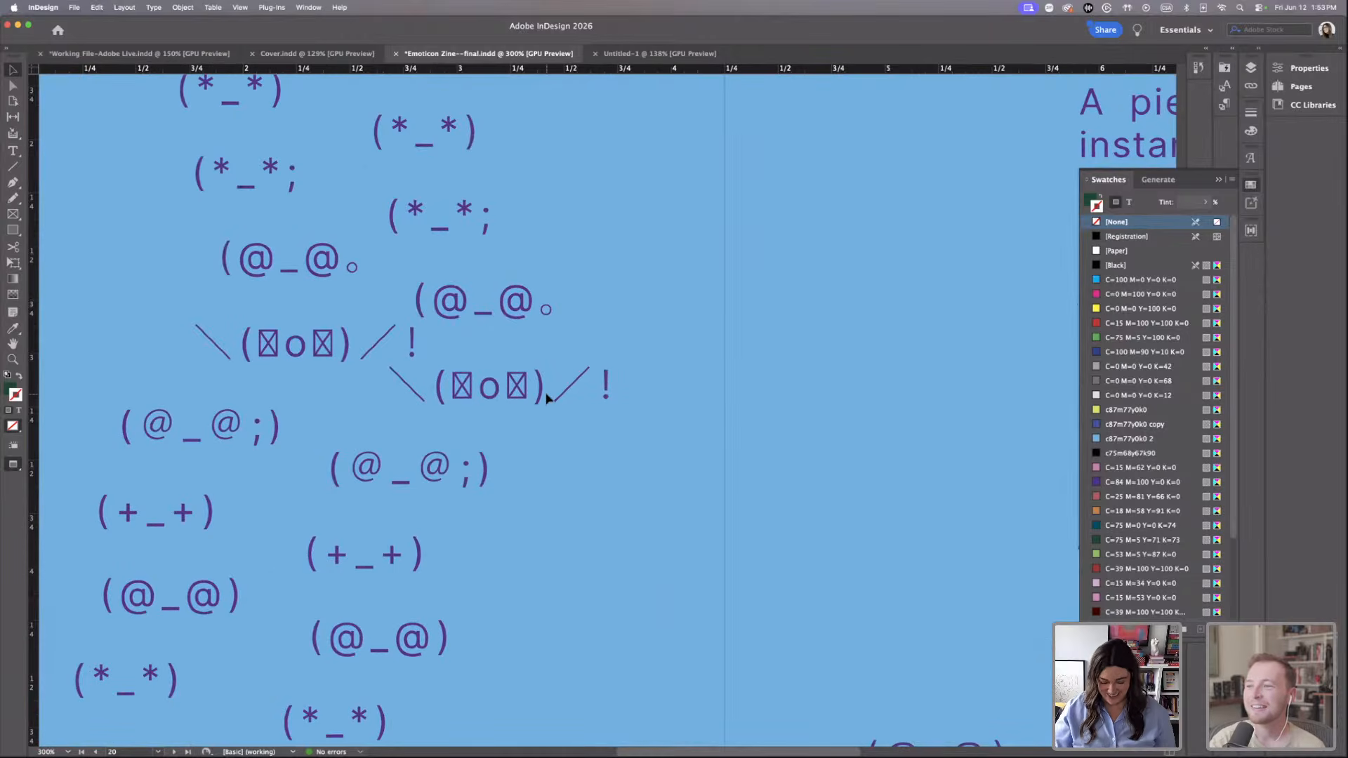
scroll(550, 400, "down", 2)
scroll(550, 400, "down", 1)
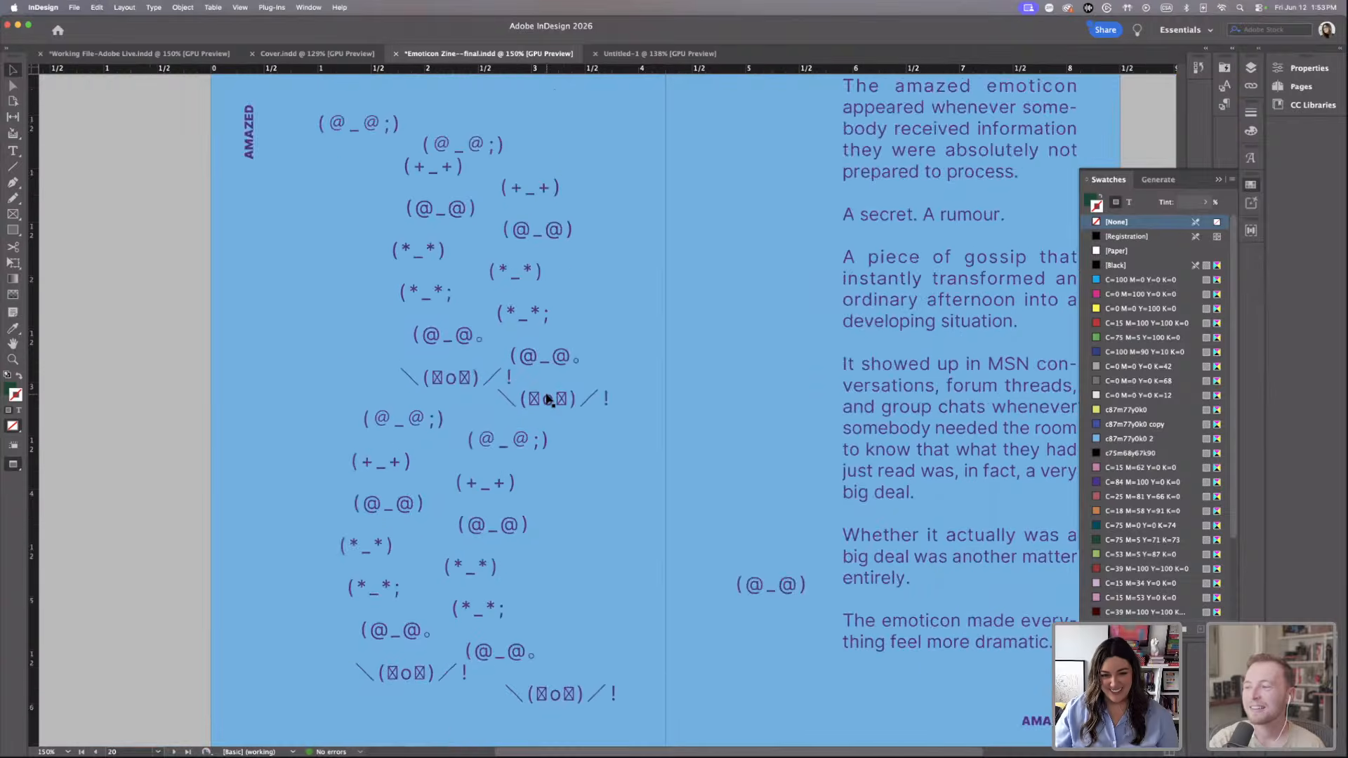
Look over the money spread with its dollar-bill text art, then continue to the zine's last page.
scroll(546, 399, "down", 12)
scroll(546, 398, "down", 6)
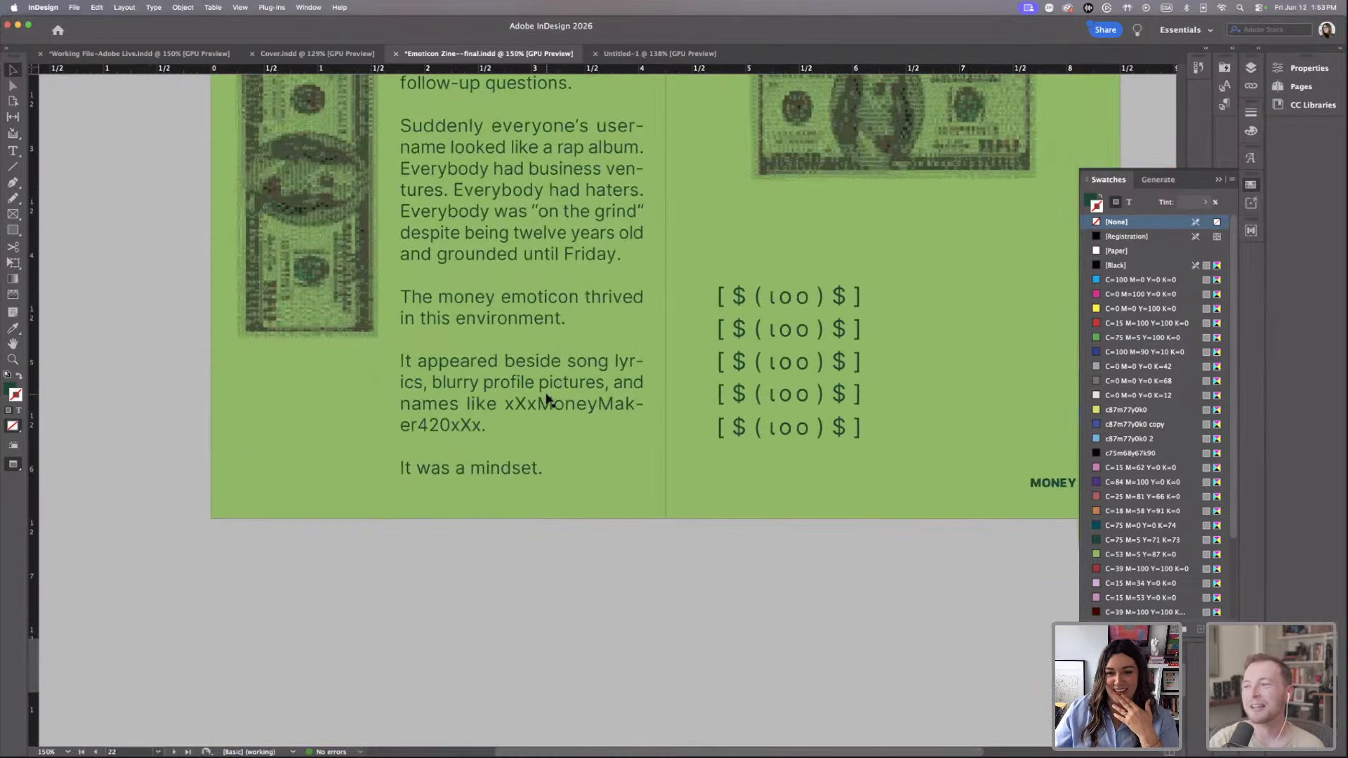
scroll(548, 399, "up", 4)
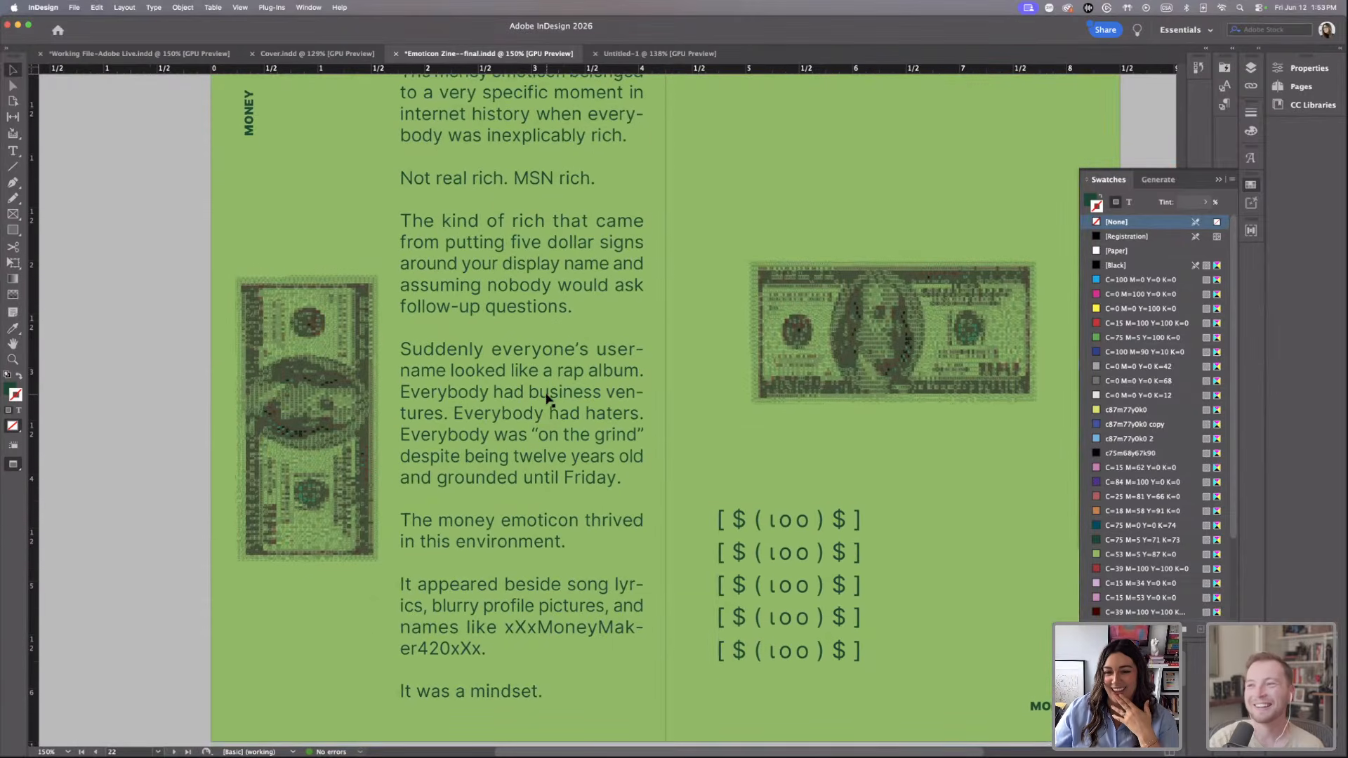
scroll(634, 394, "down", 2)
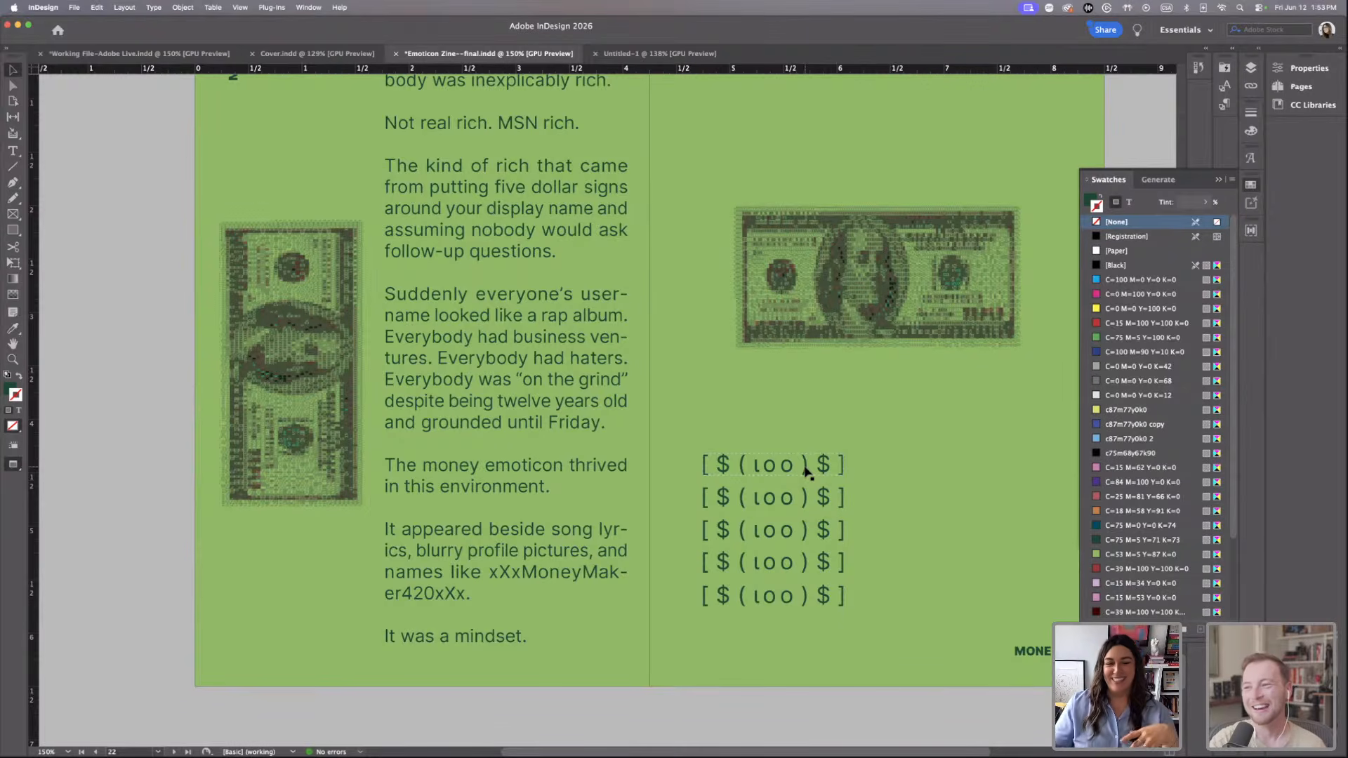
scroll(804, 431, "down", 15)
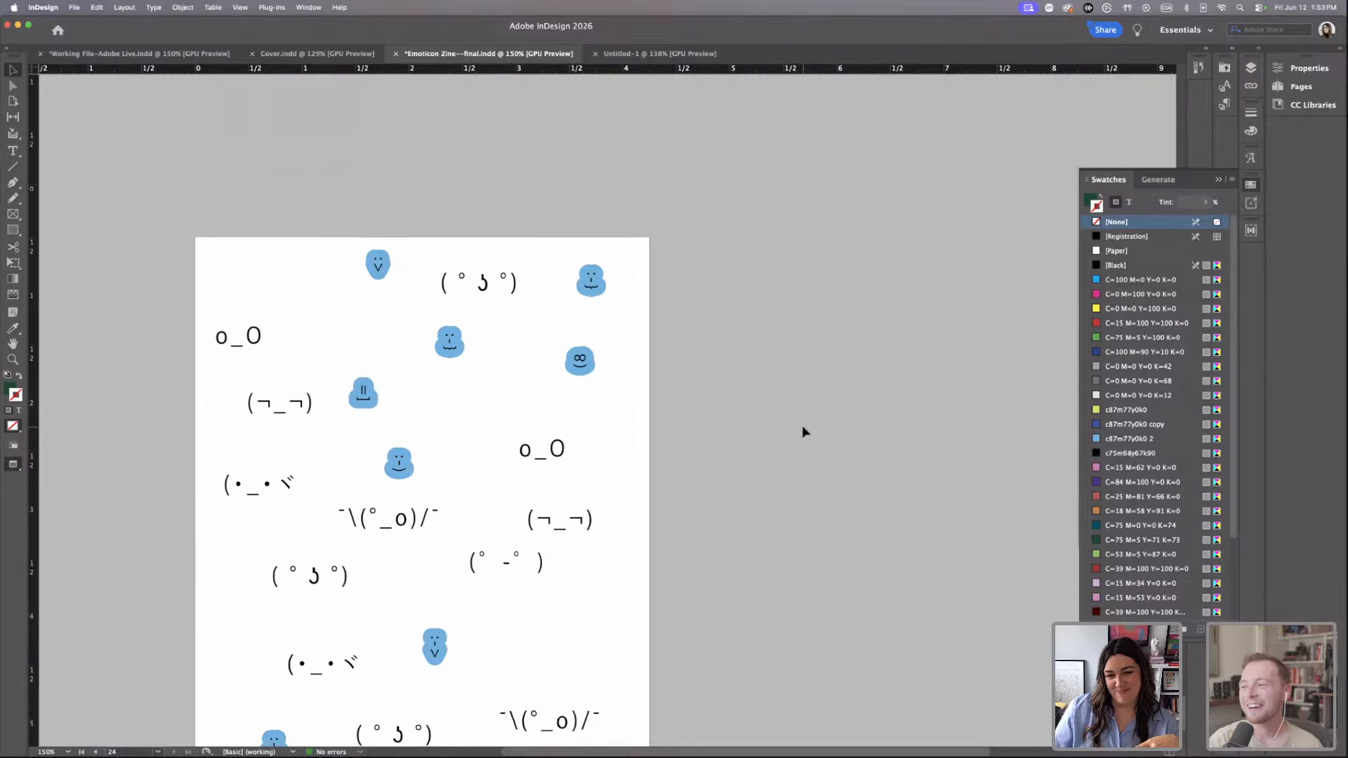
Switch to the Cover document and view its outer cover and the inside spread of blue faces and emoticons.
left_click(317, 53)
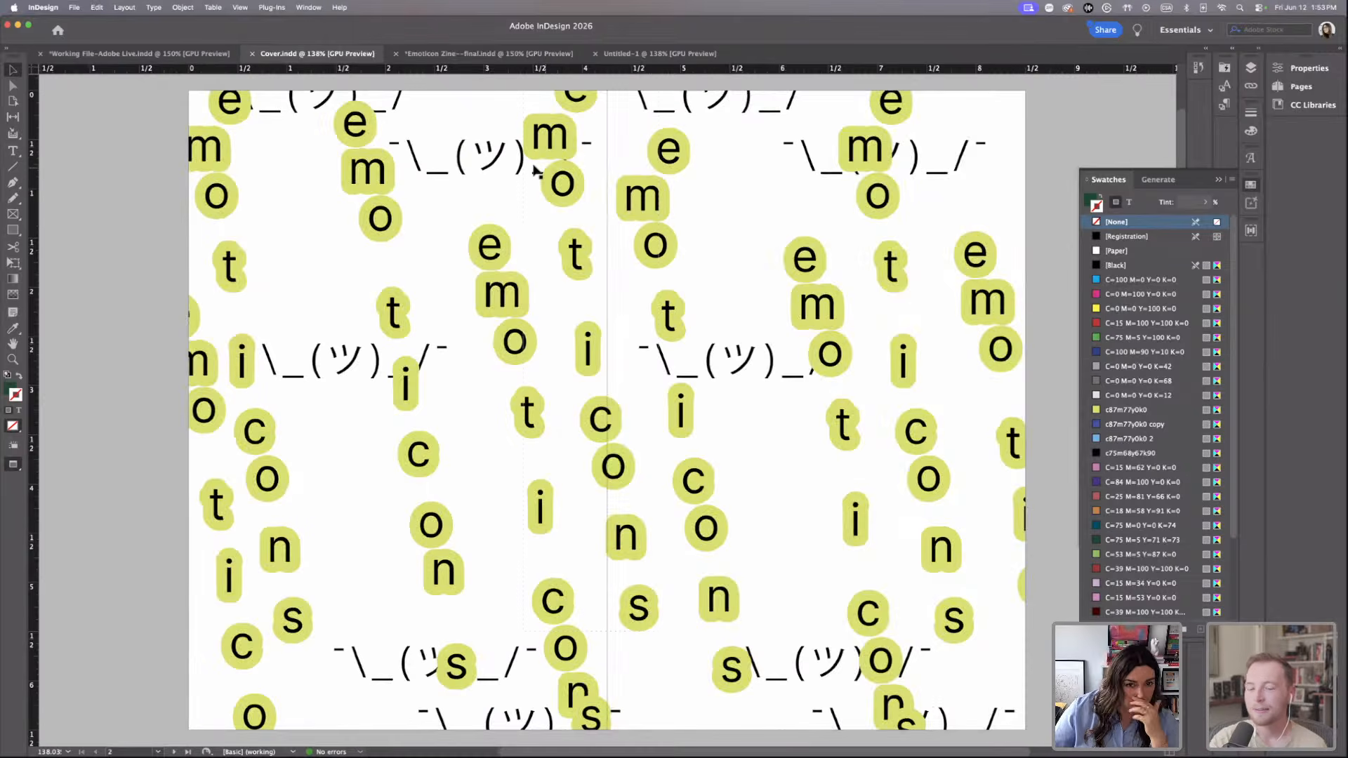
key("super+minus")
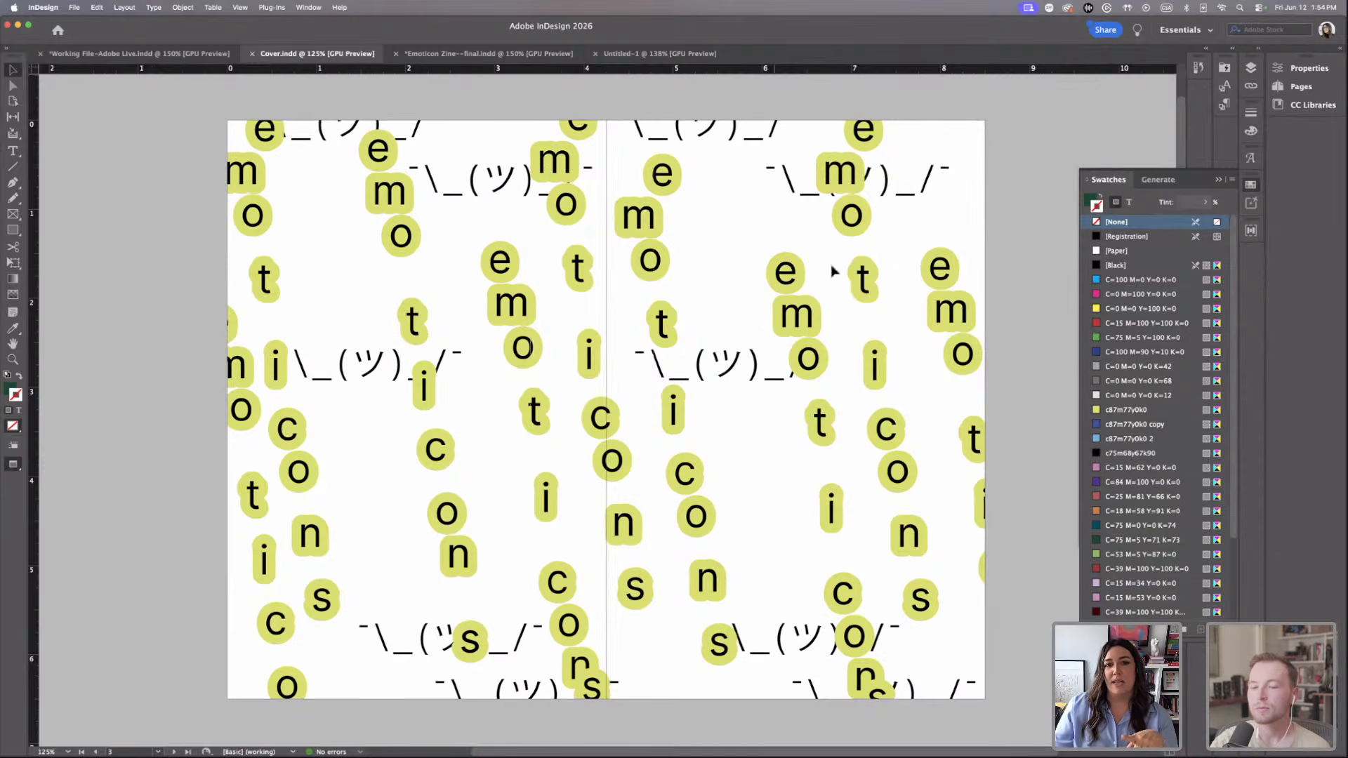
scroll(579, 242, "down", 10)
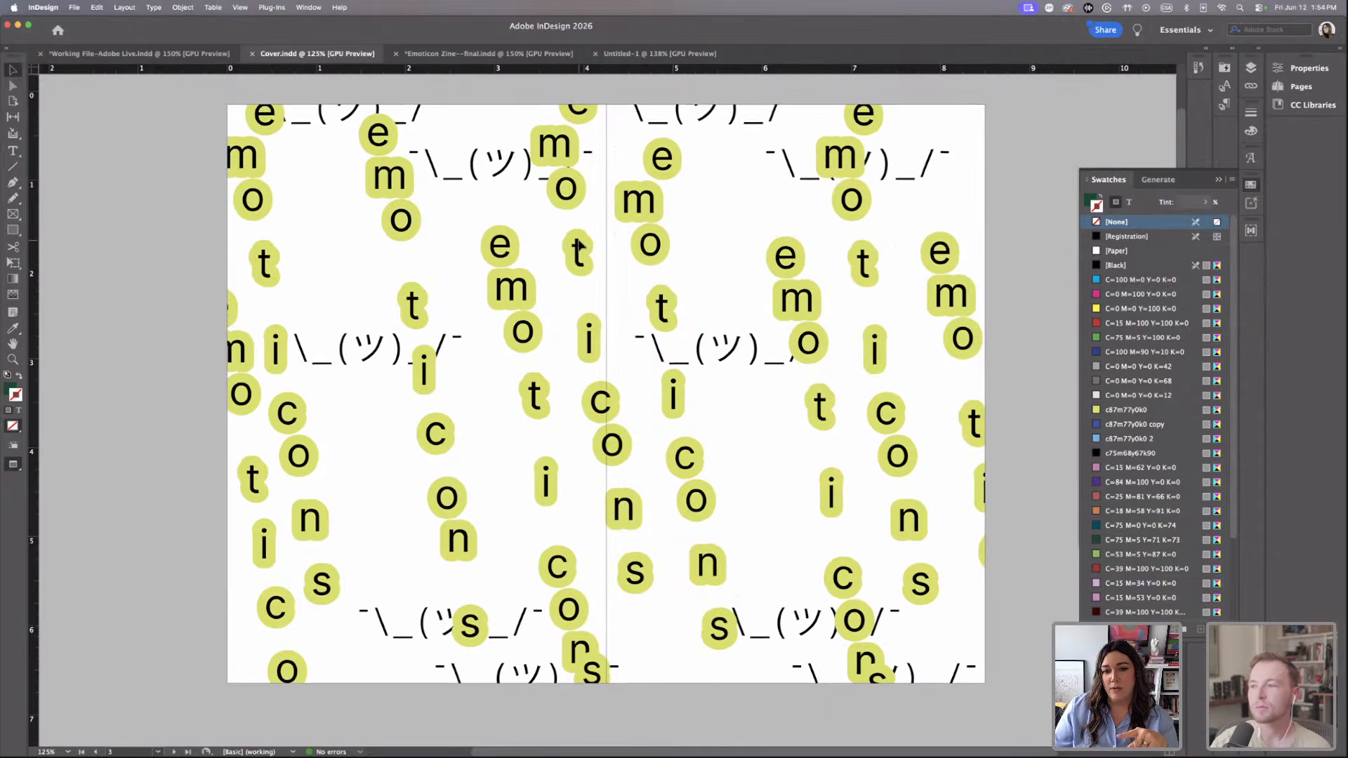
scroll(578, 245, "up", 3)
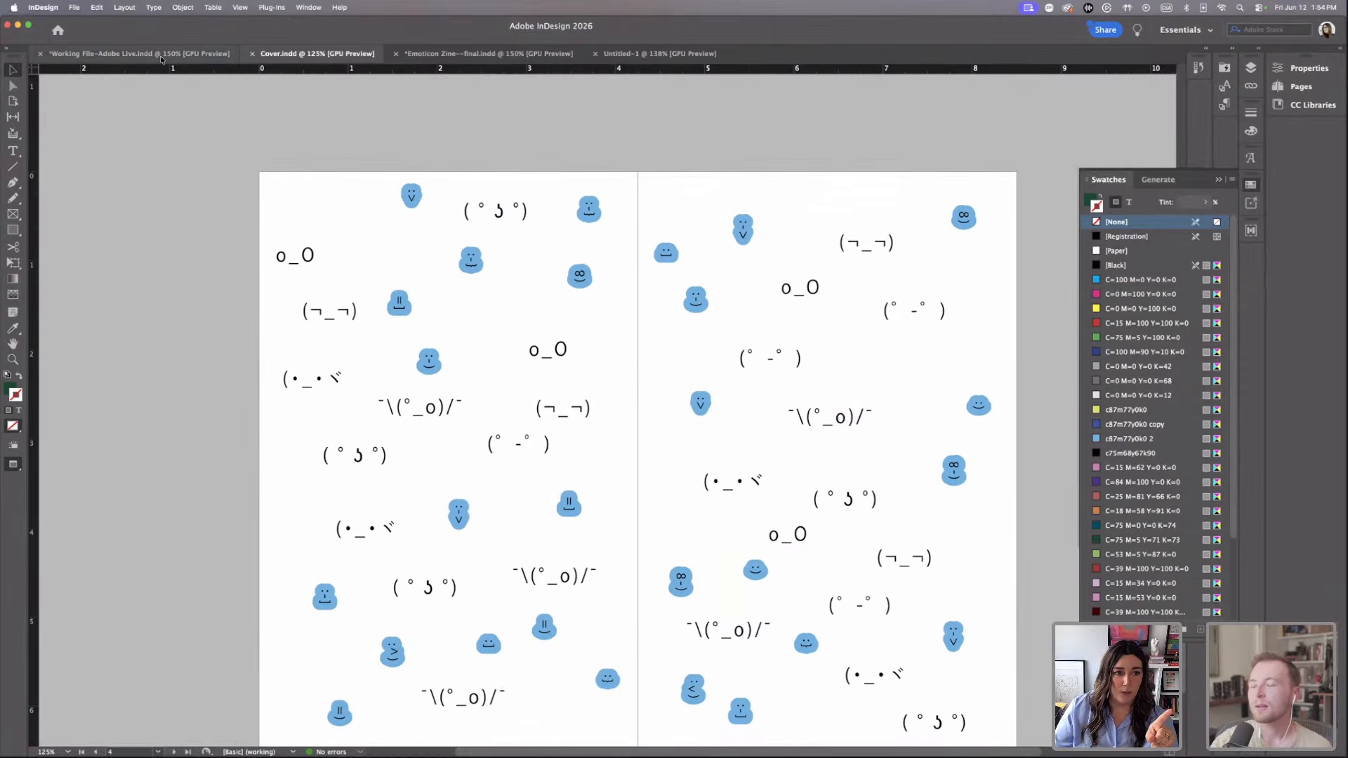
Compare the last page of the finished zine with the inside spread of the Cover document.
left_click(484, 53)
scroll(470, 235, "down", 3)
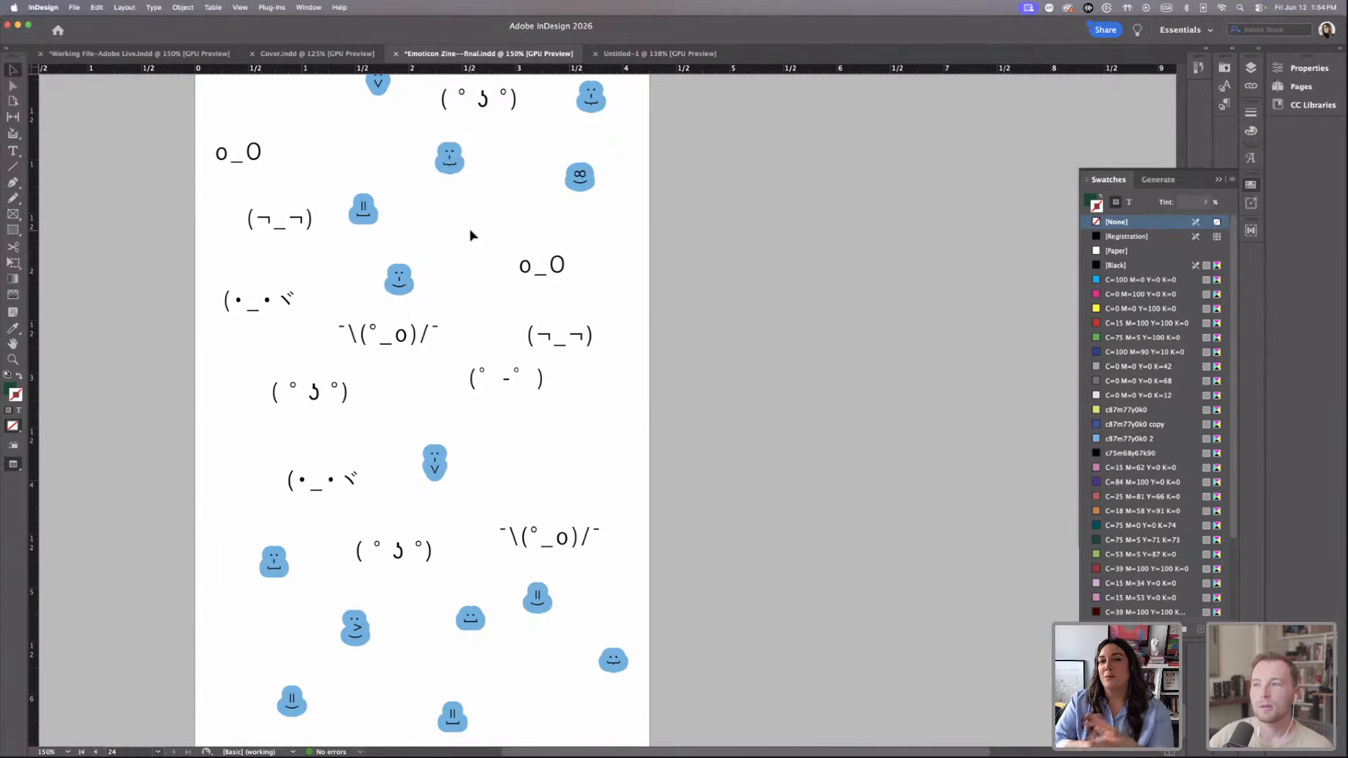
left_click(309, 55)
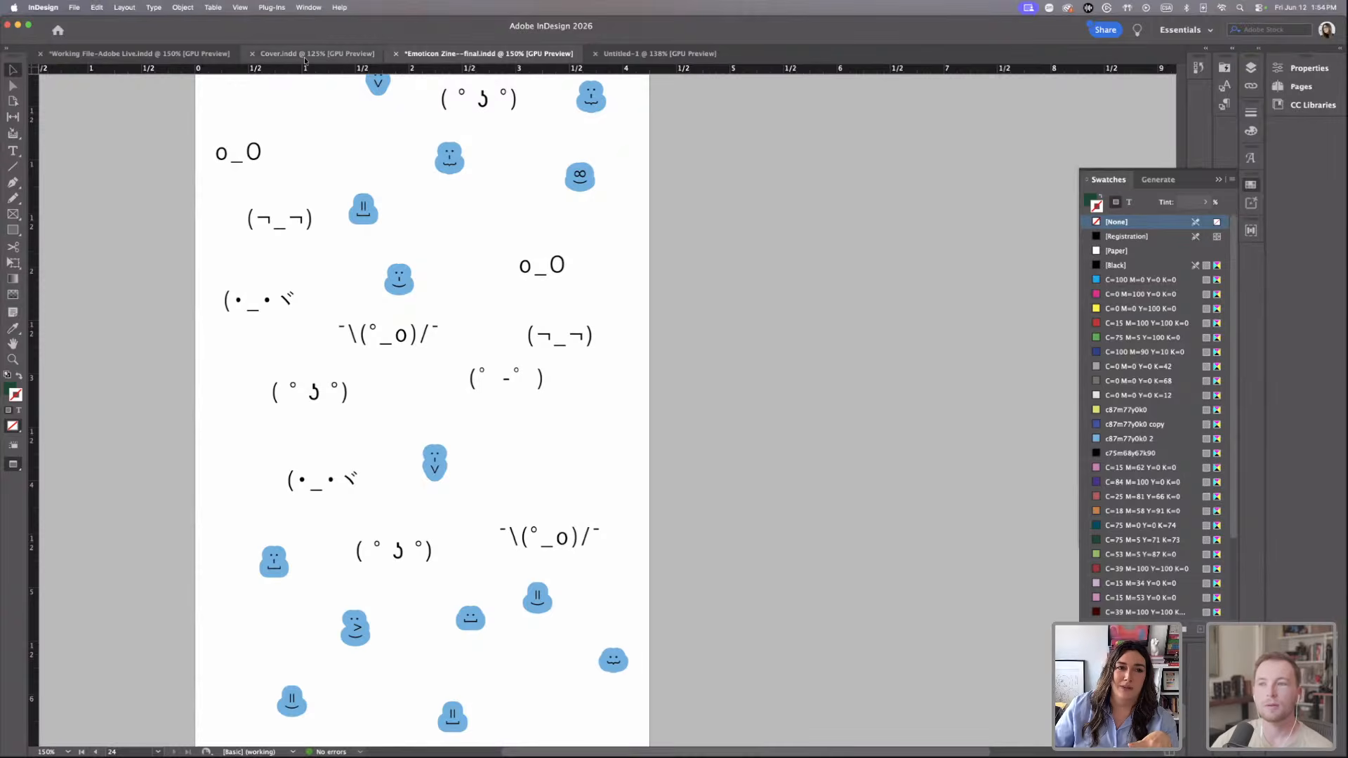
scroll(372, 178, "down", 2)
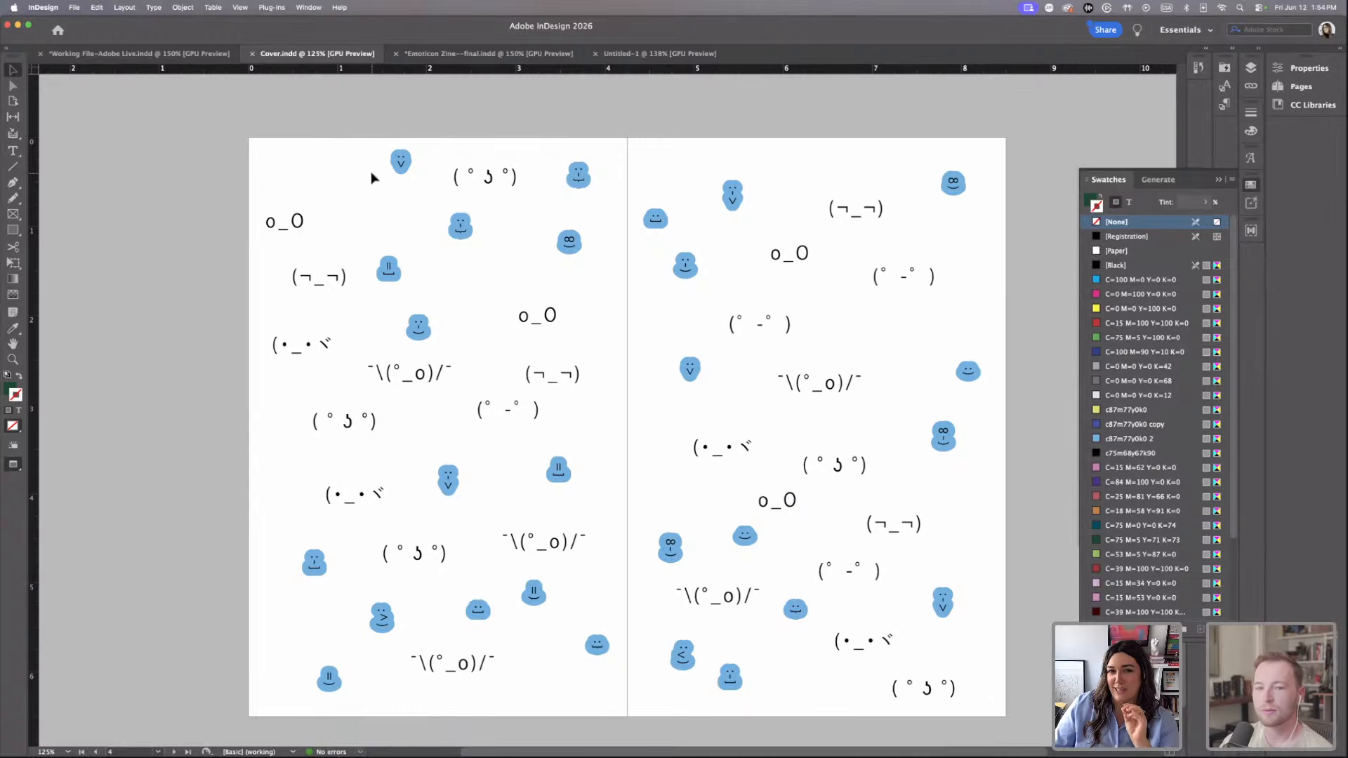
scroll(372, 178, "down", 1)
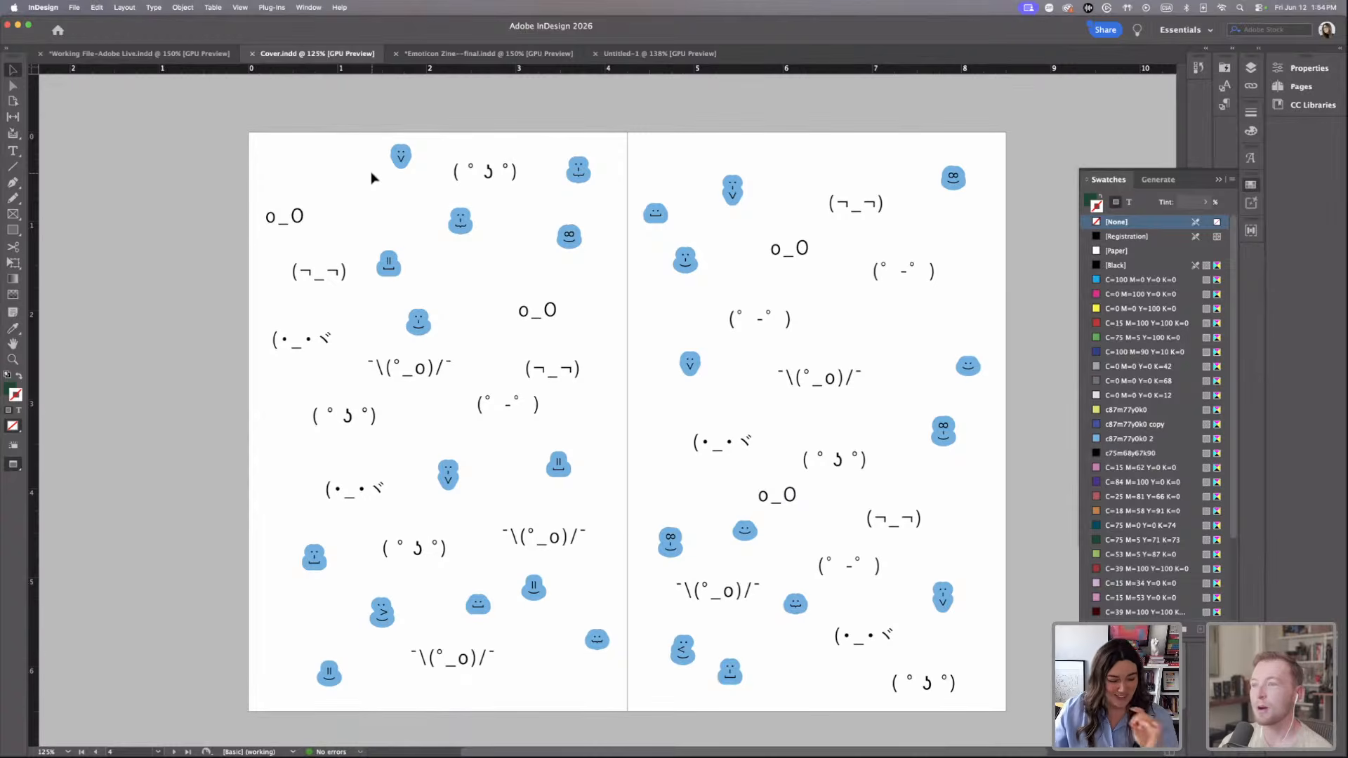